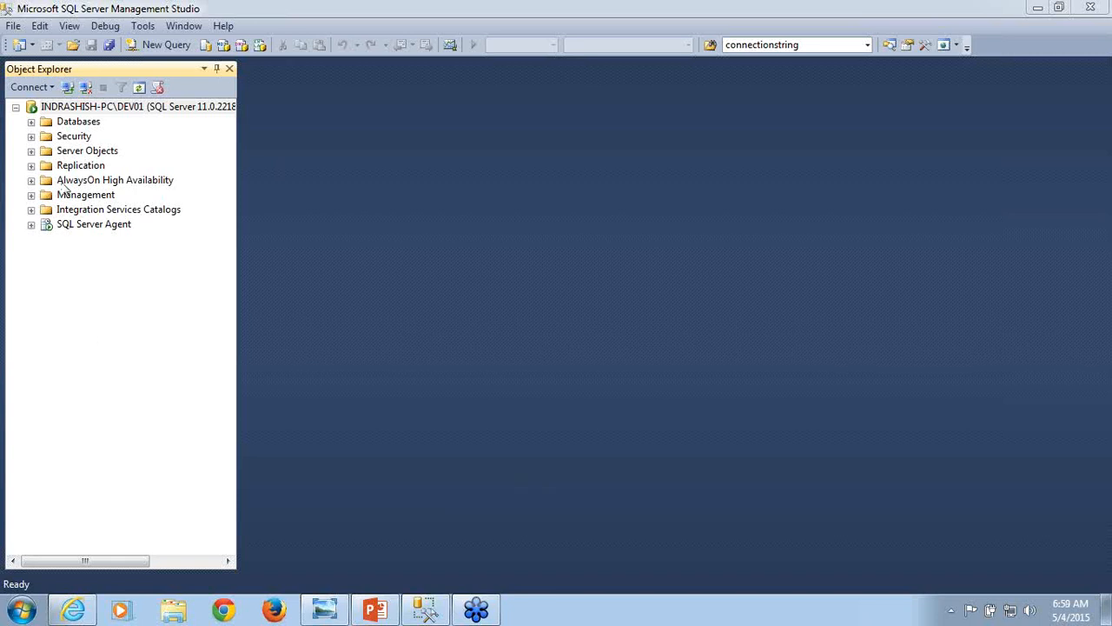
- Expand the server's databases in Object Explorer and select the AdventureWorksDW2012 database
{"action": "left_click", "coordinate": [31, 123]}
{"action": "left_click", "coordinate": [159, 182]}
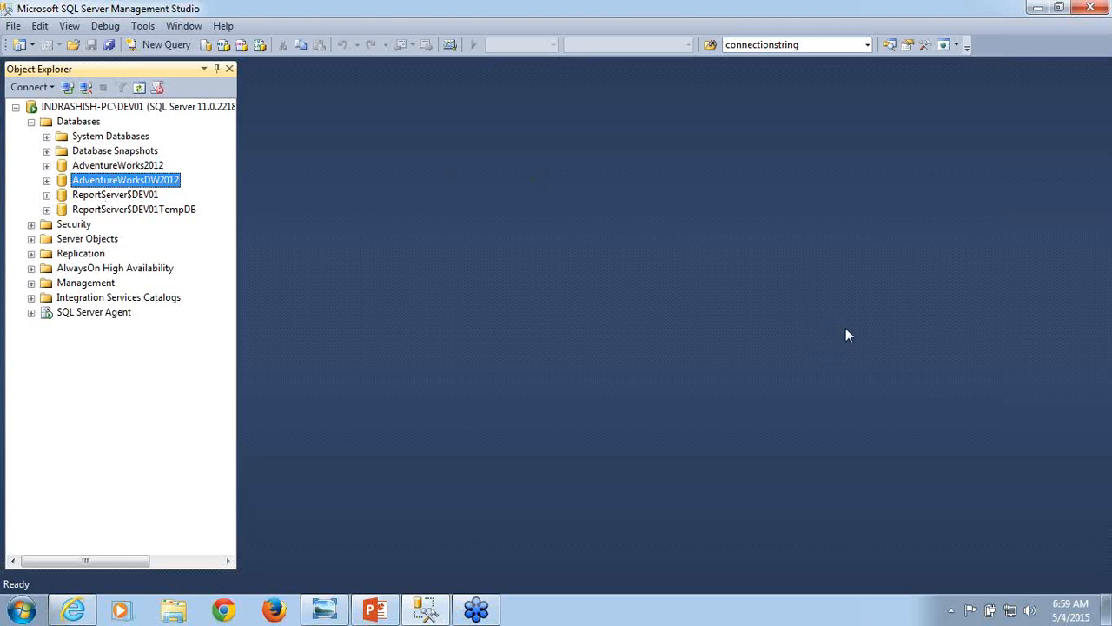
{"action": "key", "text": "alt+Tab"}
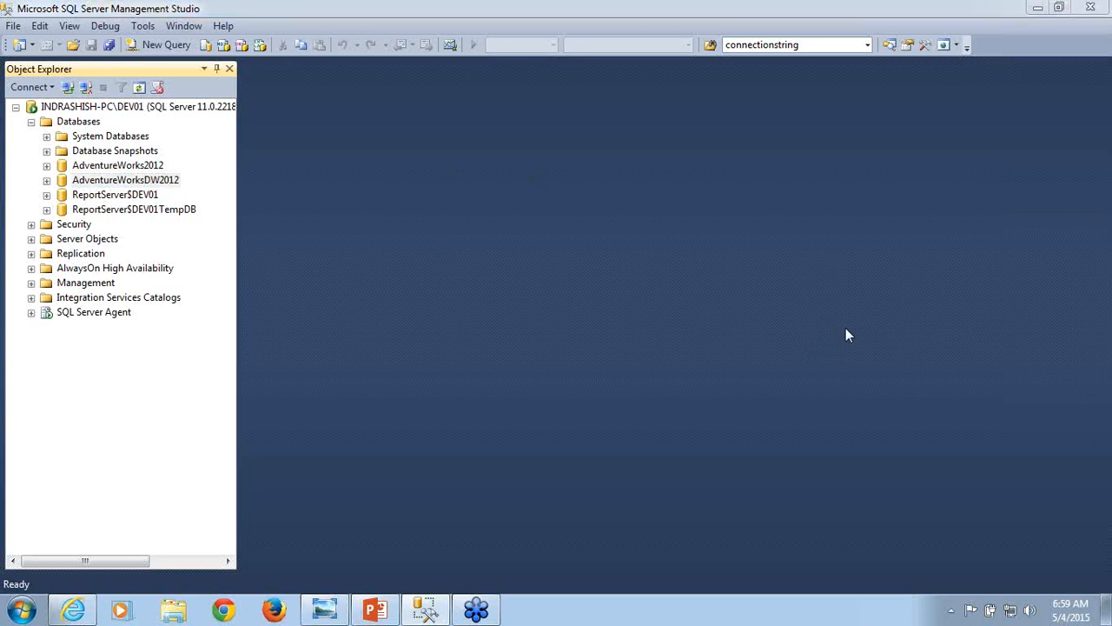
{"action": "left_click", "coordinate": [1040, 268]}
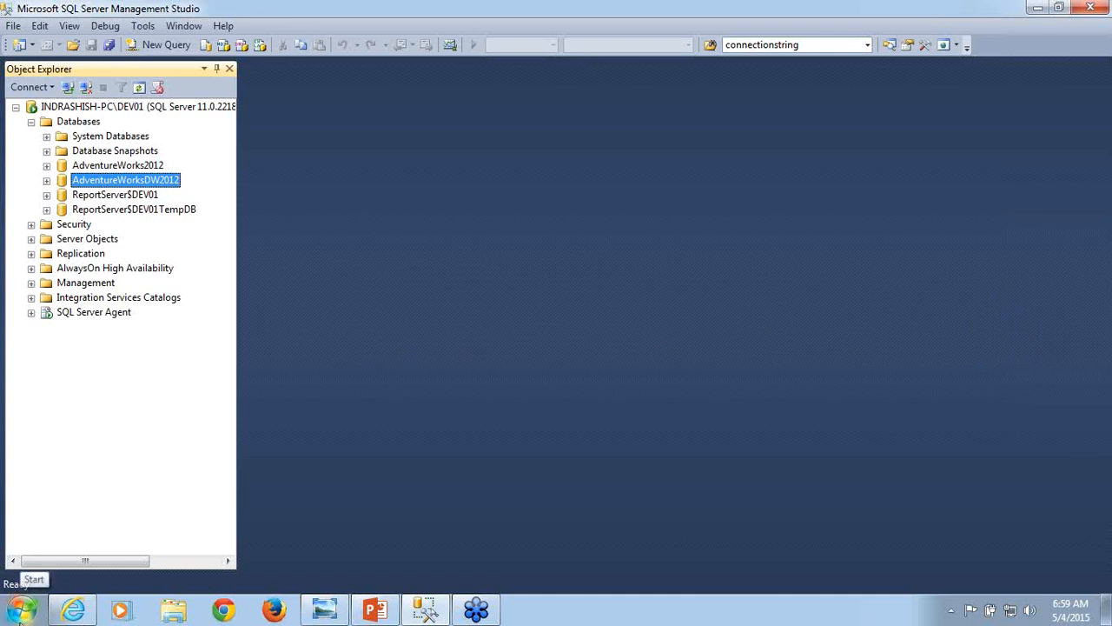
- Launch SQL Server Data Tools from the Microsoft SQL Server 2012 program group
{"action": "left_click", "coordinate": [19, 617]}
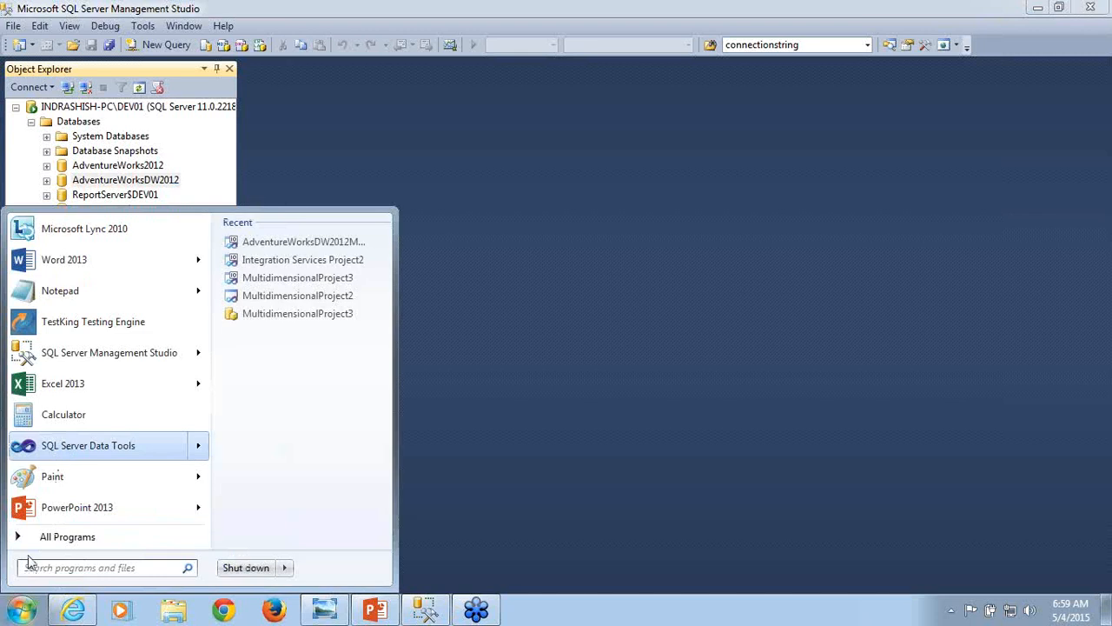
{"action": "left_click", "coordinate": [35, 539]}
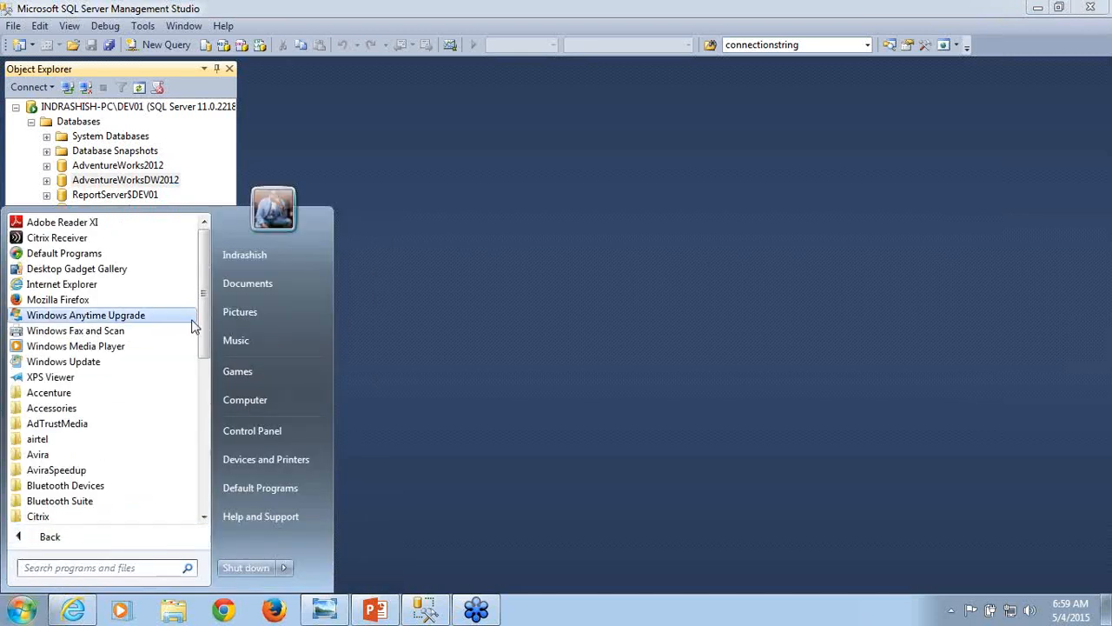
{"action": "left_click_drag", "start_coordinate": [199, 327], "coordinate": [203, 446]}
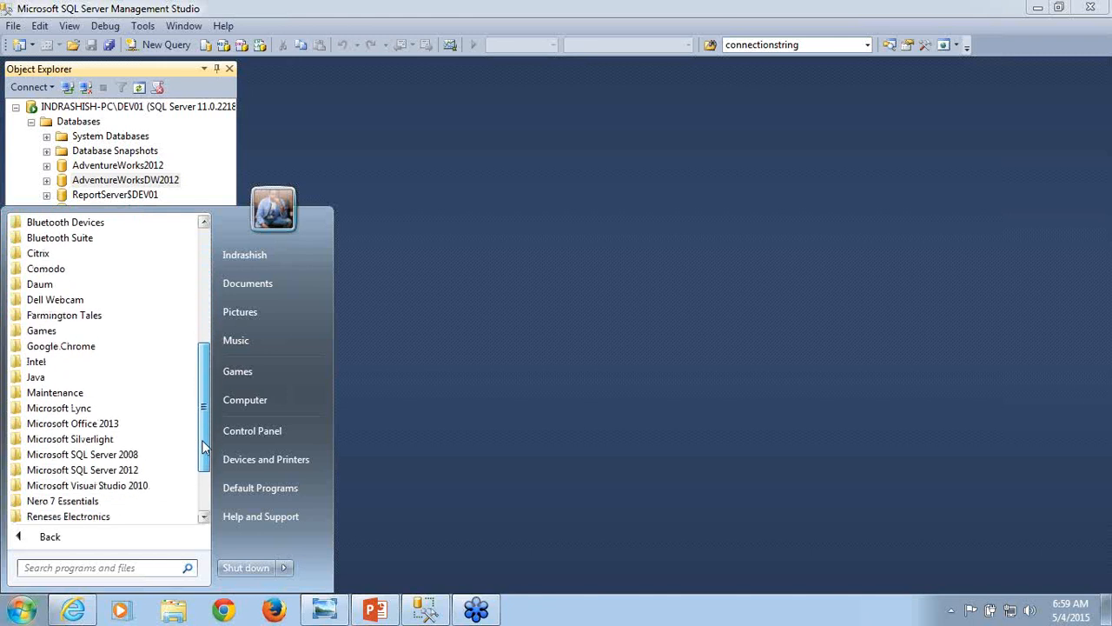
{"action": "left_click", "coordinate": [105, 470]}
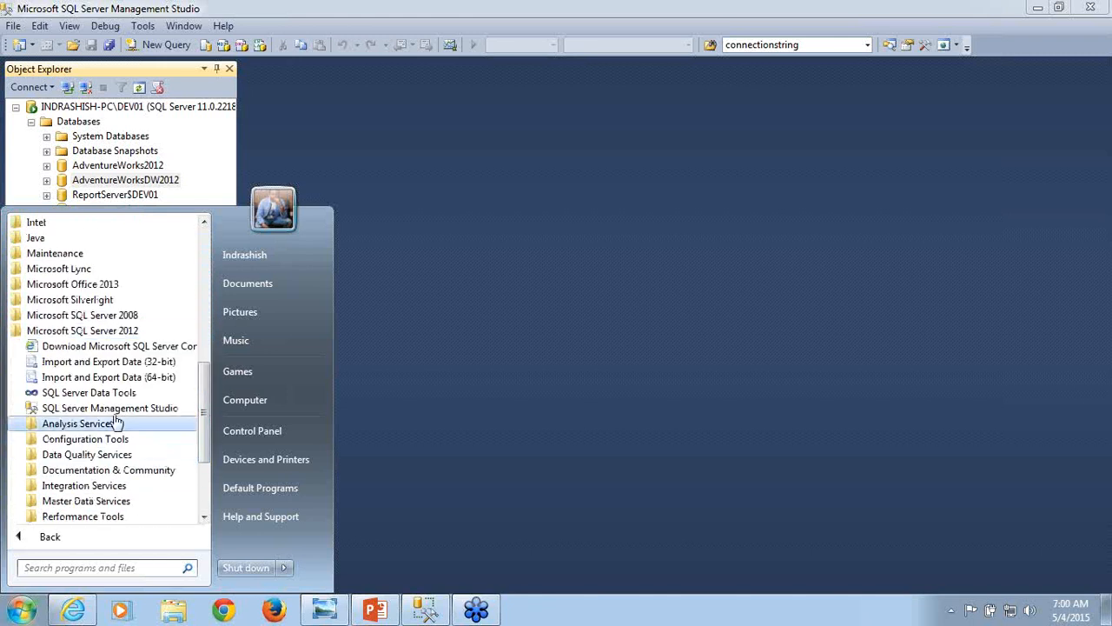
{"action": "left_click", "coordinate": [89, 392]}
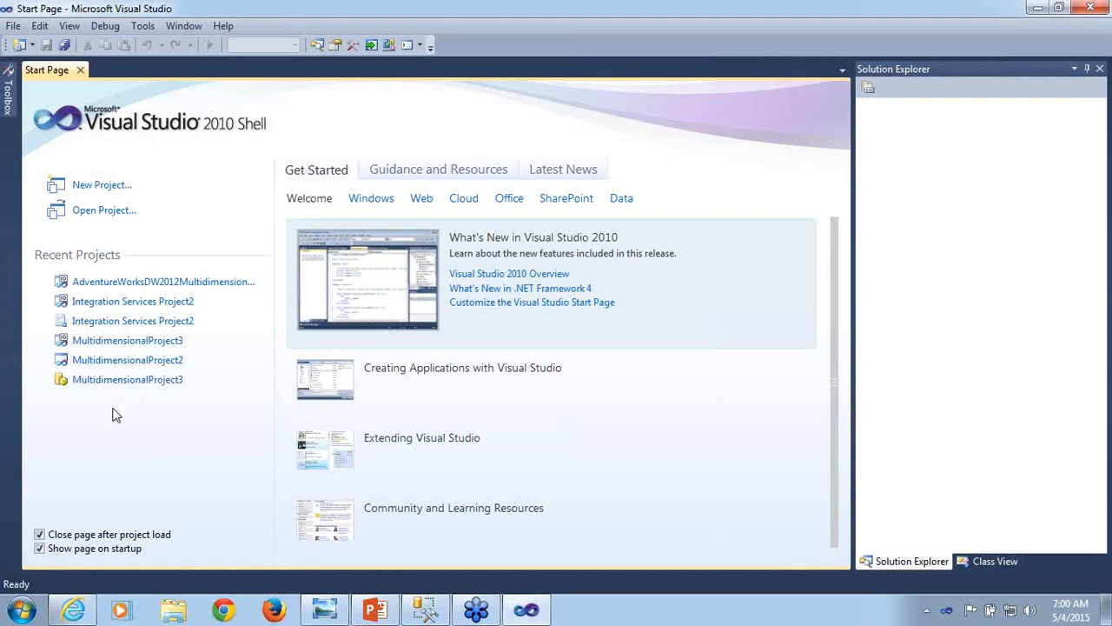
- Start a new project and display the Business Intelligence templates for Analysis Services
{"action": "left_click", "coordinate": [14, 27]}
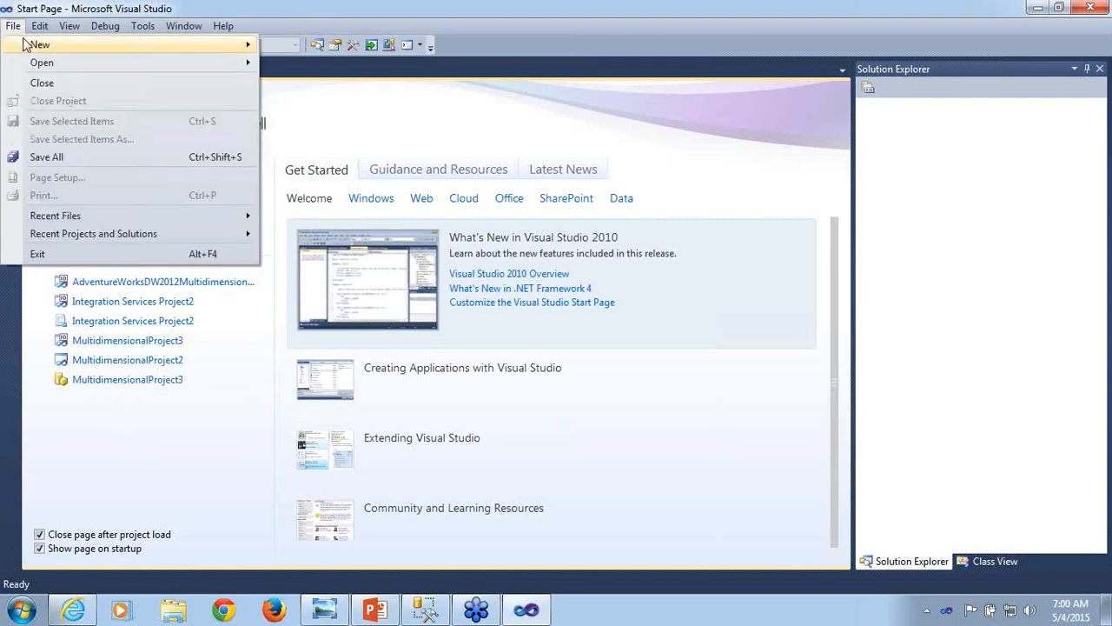
{"action": "mouse_move", "coordinate": [27, 45]}
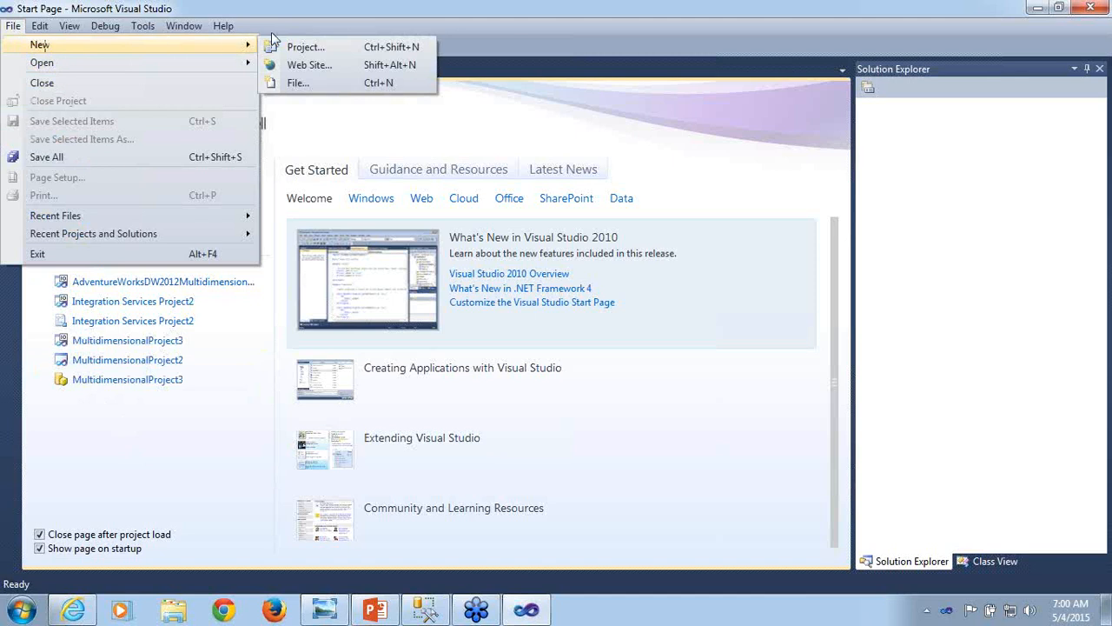
{"action": "mouse_move", "coordinate": [251, 44]}
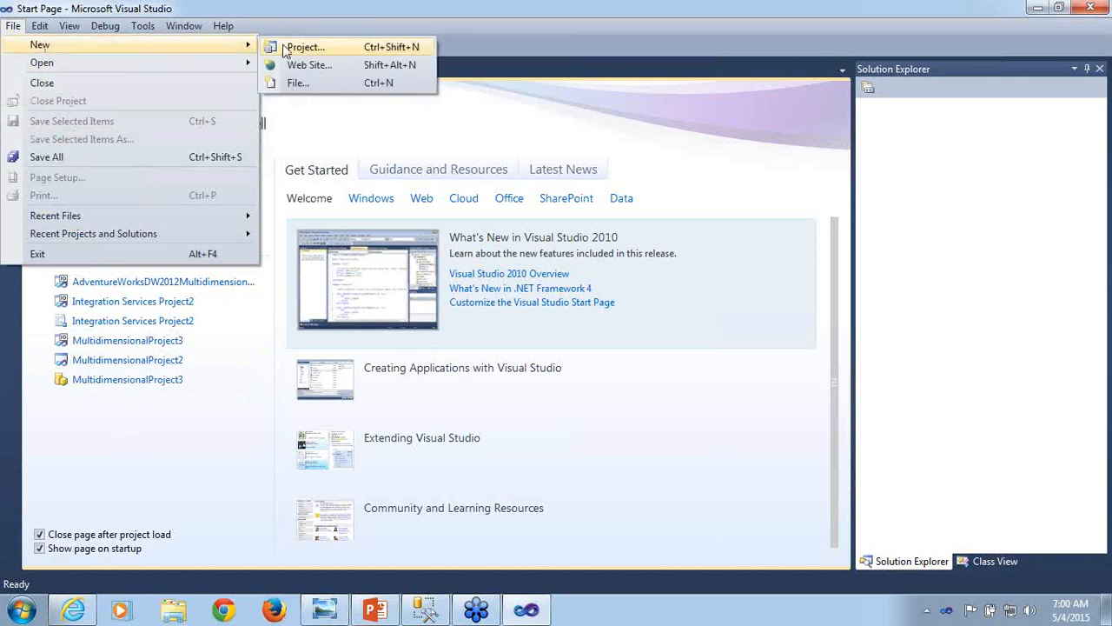
{"action": "left_click", "coordinate": [285, 50]}
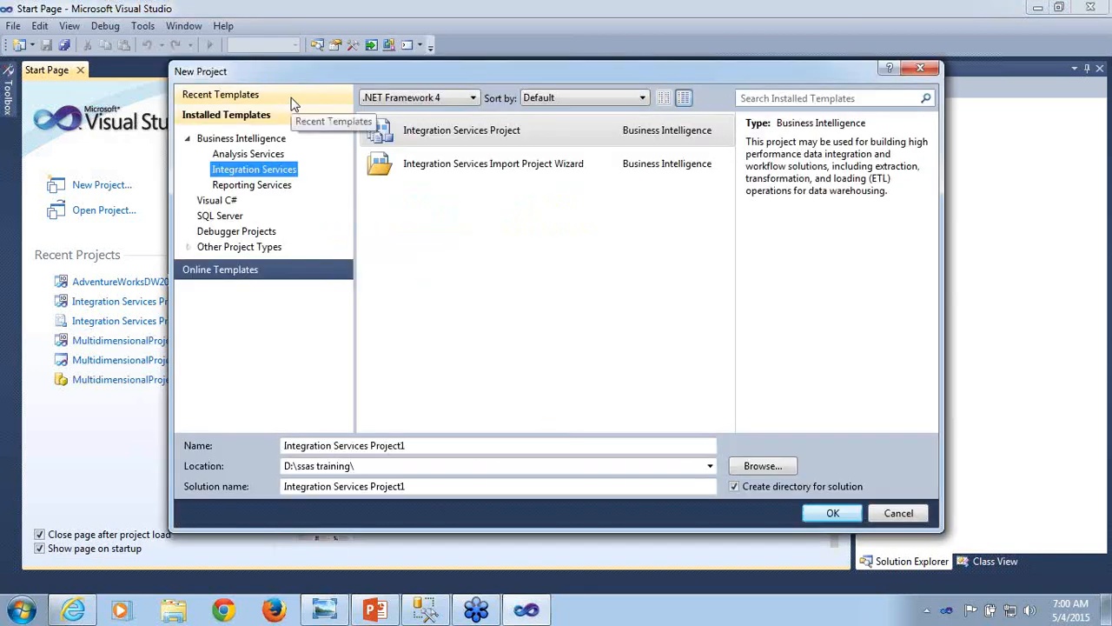
{"action": "left_click", "coordinate": [252, 157]}
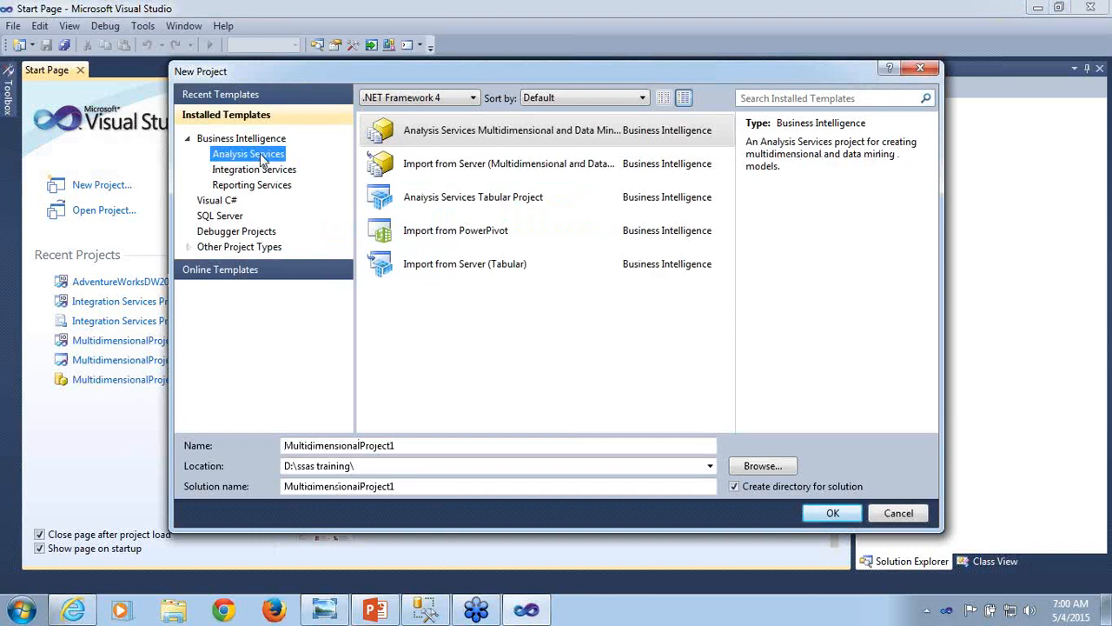
- Review the descriptions of the multidimensional, tabular and import-from-server project templates
{"action": "left_click", "coordinate": [481, 133]}
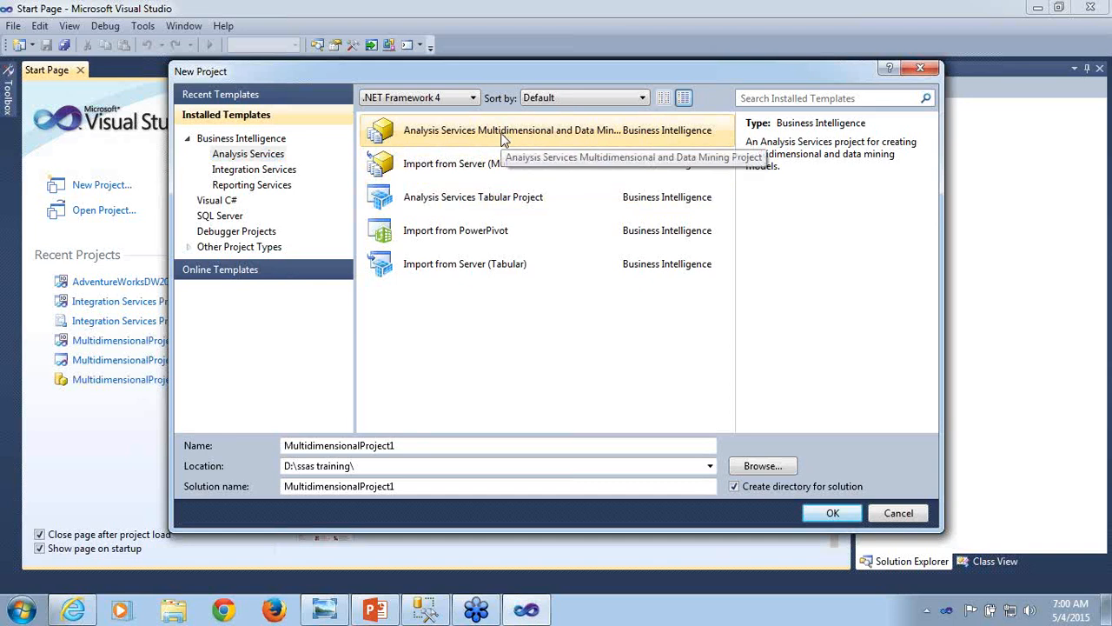
{"action": "left_click", "coordinate": [483, 201]}
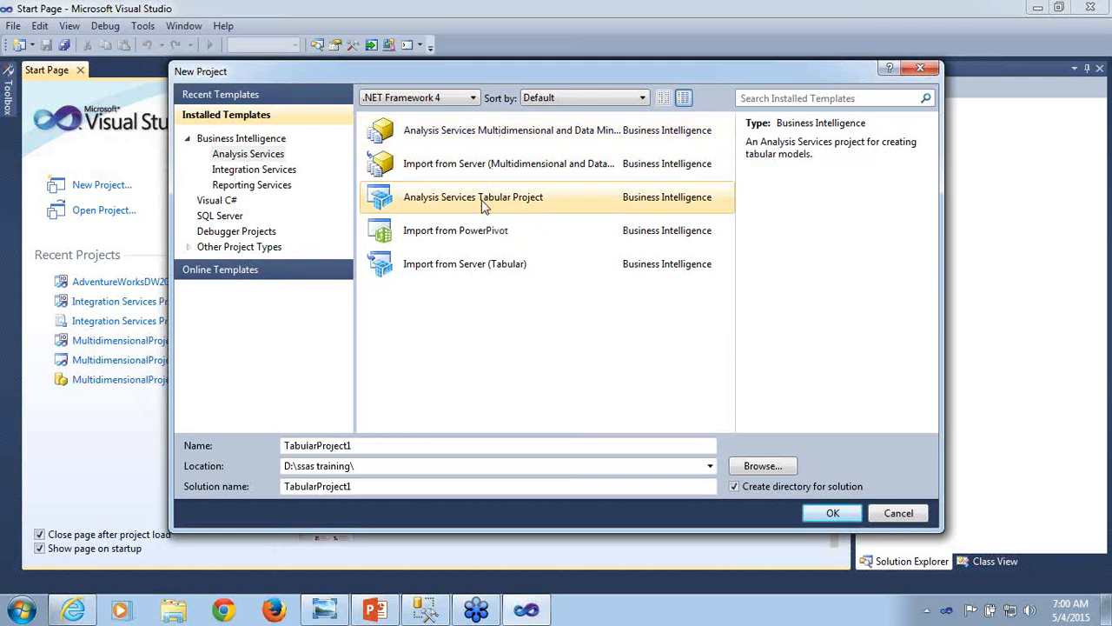
{"action": "left_click", "coordinate": [463, 269]}
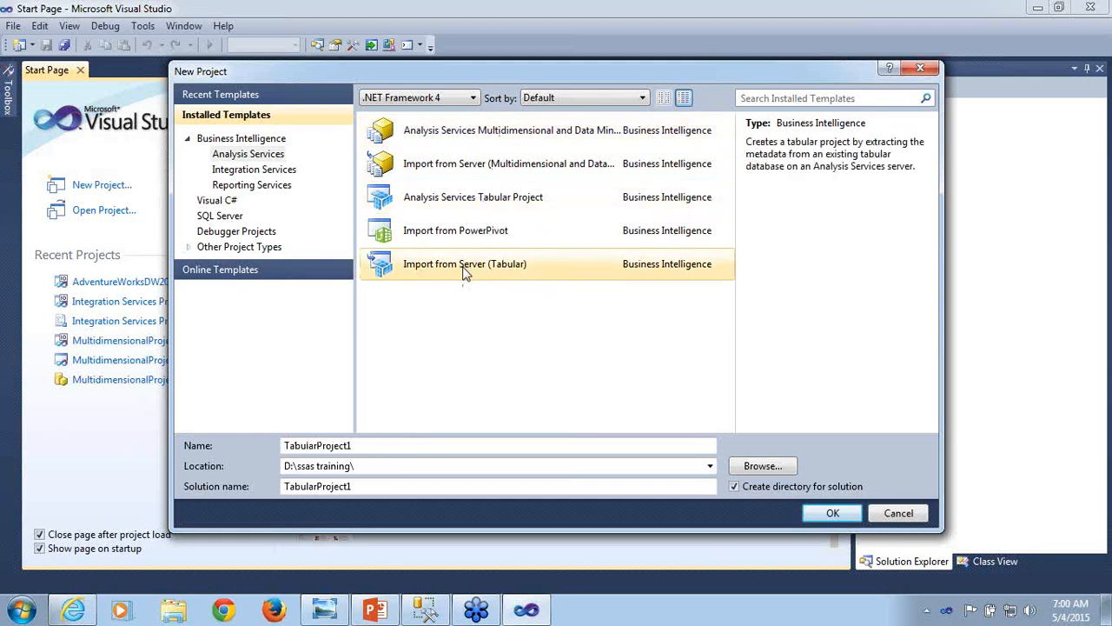
{"action": "left_click", "coordinate": [461, 167]}
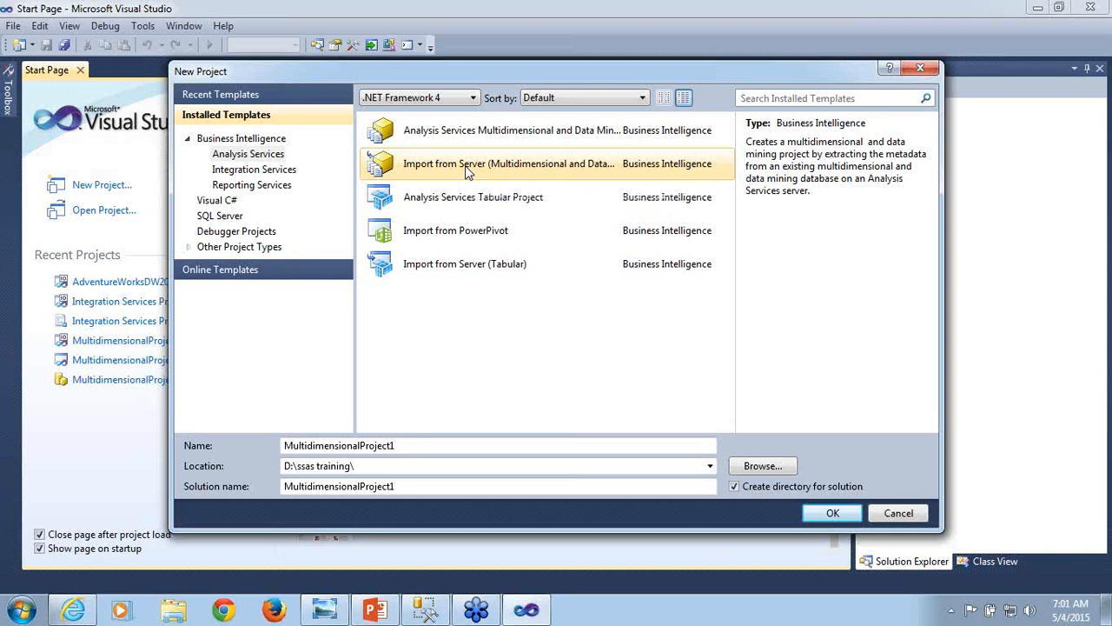
{"action": "left_click", "coordinate": [455, 273]}
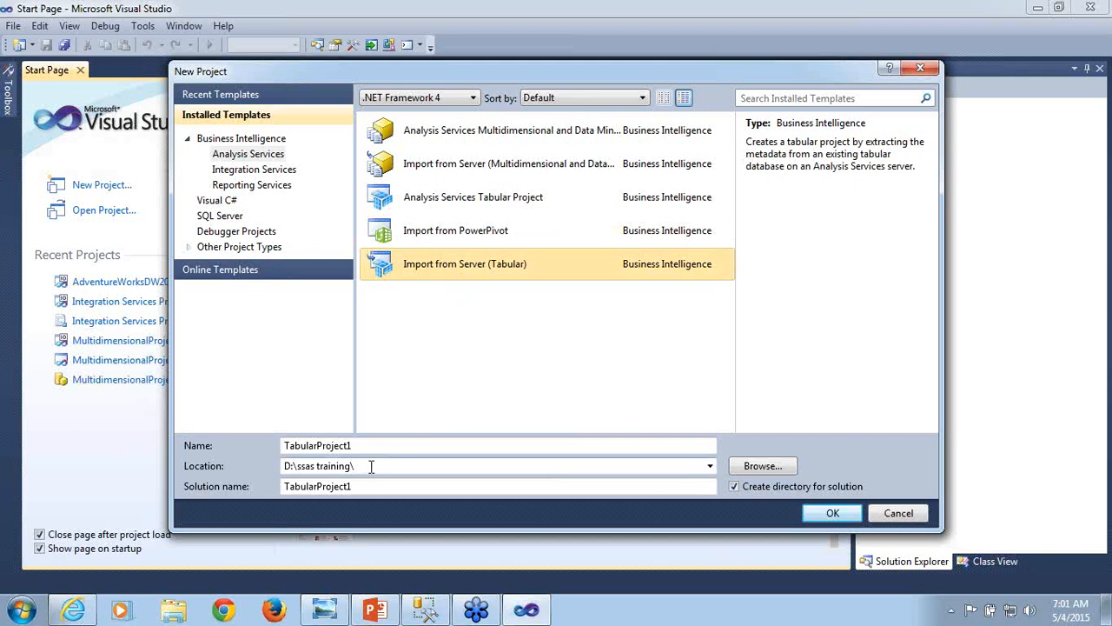
- Create an Analysis Services Multidimensional and Data Mining project named Mult_SSAS
{"action": "left_click", "coordinate": [459, 130]}
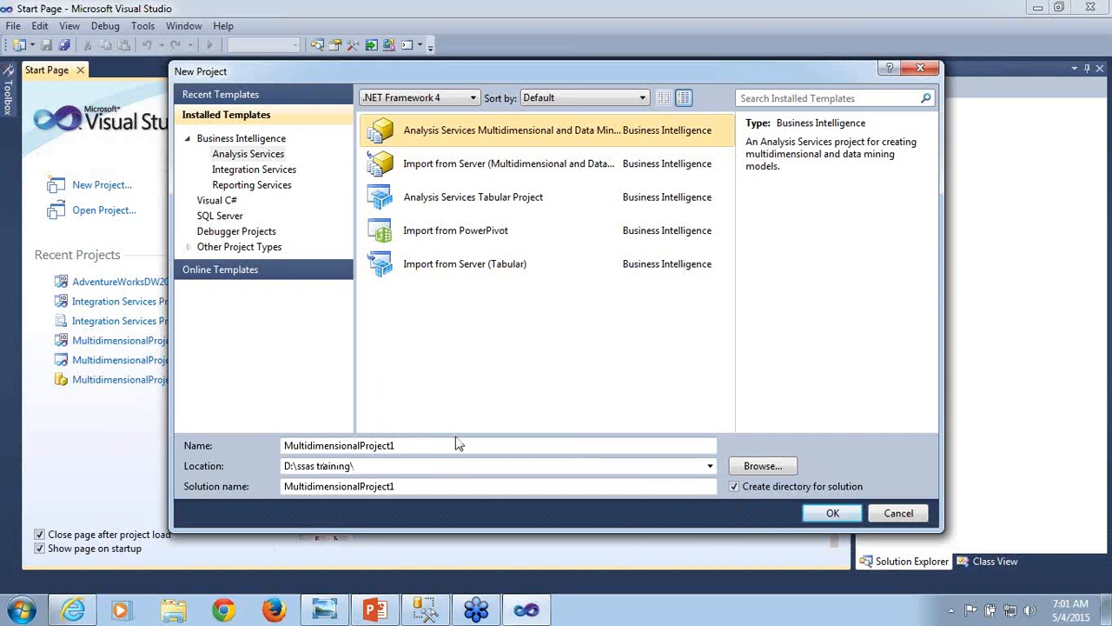
{"action": "left_click", "coordinate": [406, 448]}
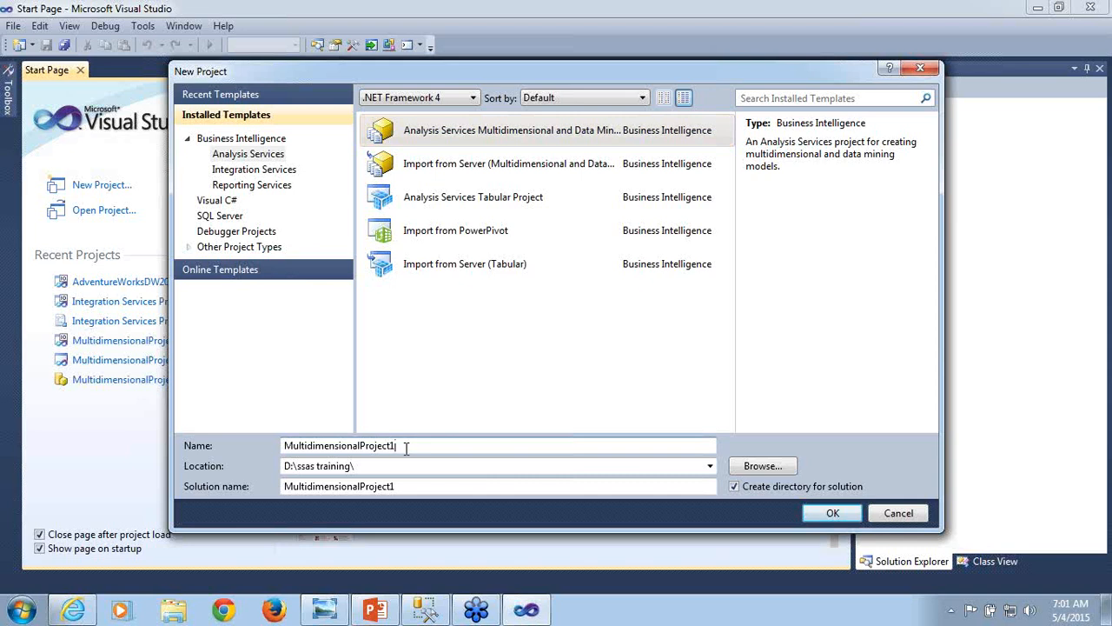
{"action": "key", "text": "BackSpace"}
{"action": "key", "text": "BackSpace"}
{"action": "key", "text": "BackSpace"}
{"action": "key", "text": "BackSpace"}
{"action": "key", "text": "BackSpace"}
{"action": "key", "text": "BackSpace"}
{"action": "key", "text": "BackSpace"}
{"action": "key", "text": "BackSpace"}
{"action": "key", "text": "BackSpace"}
{"action": "key", "text": "BackSpace"}
{"action": "key", "text": "BackSpace"}
{"action": "key", "text": "BackSpace"}
{"action": "key", "text": "BackSpace"}
{"action": "key", "text": "BackSpace"}
{"action": "key", "text": "BackSpace"}
{"action": "key", "text": "BackSpace"}
{"action": "key", "text": "BackSpace"}
{"action": "key", "text": "BackSpace"}
{"action": "key", "text": "BackSpace"}
{"action": "key", "text": "BackSpace"}
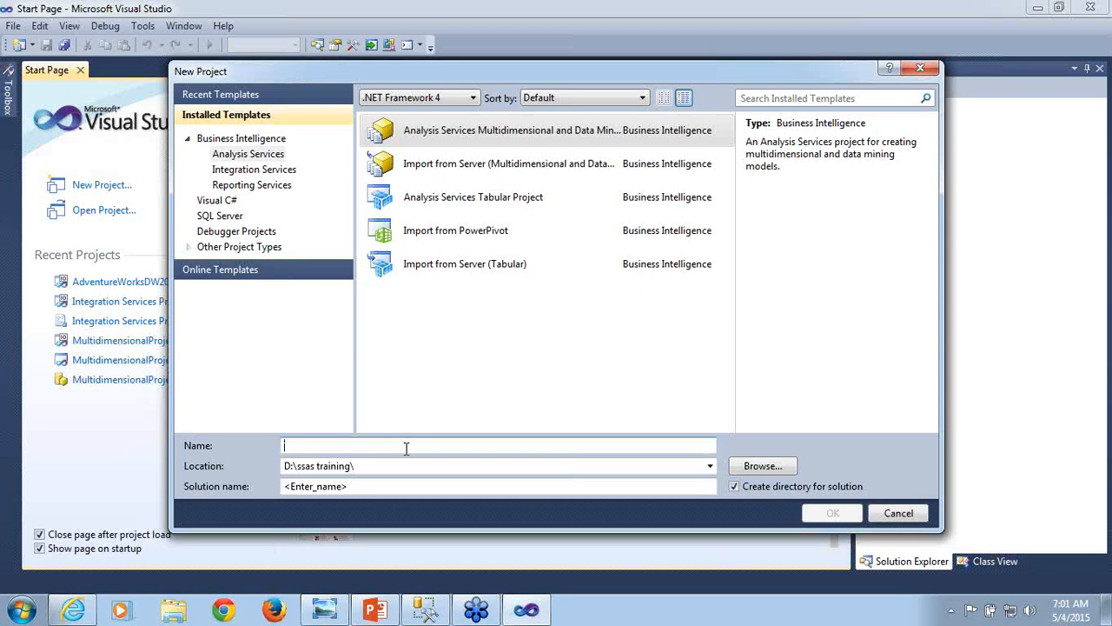
{"action": "type", "text": "Mu"}
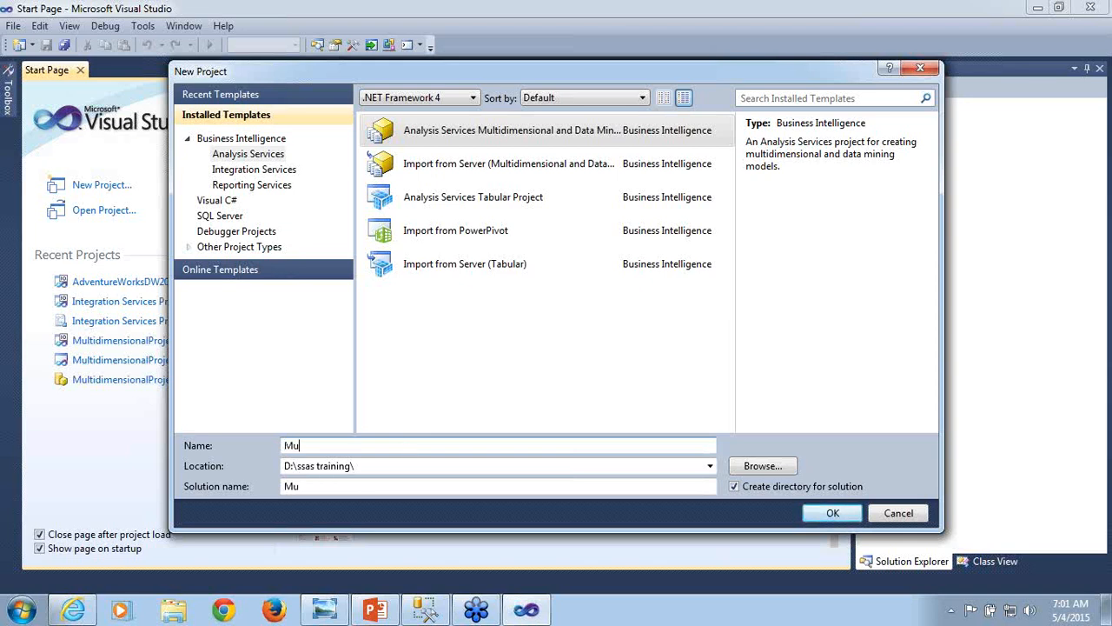
{"action": "type", "text": "lt_SSAS_"}
{"action": "left_click", "coordinate": [827, 511]}
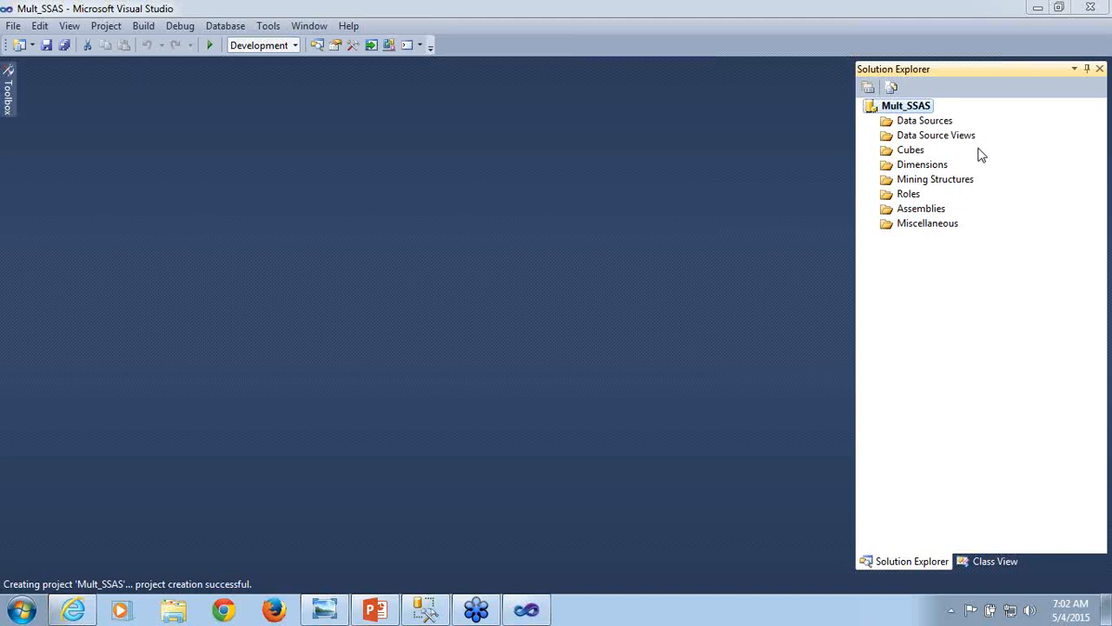
- Start a new data source for the project and delete the existing AdventureWorksDW2012 connection in the wizard
{"action": "left_click", "coordinate": [937, 125]}
{"action": "right_click", "coordinate": [937, 125]}
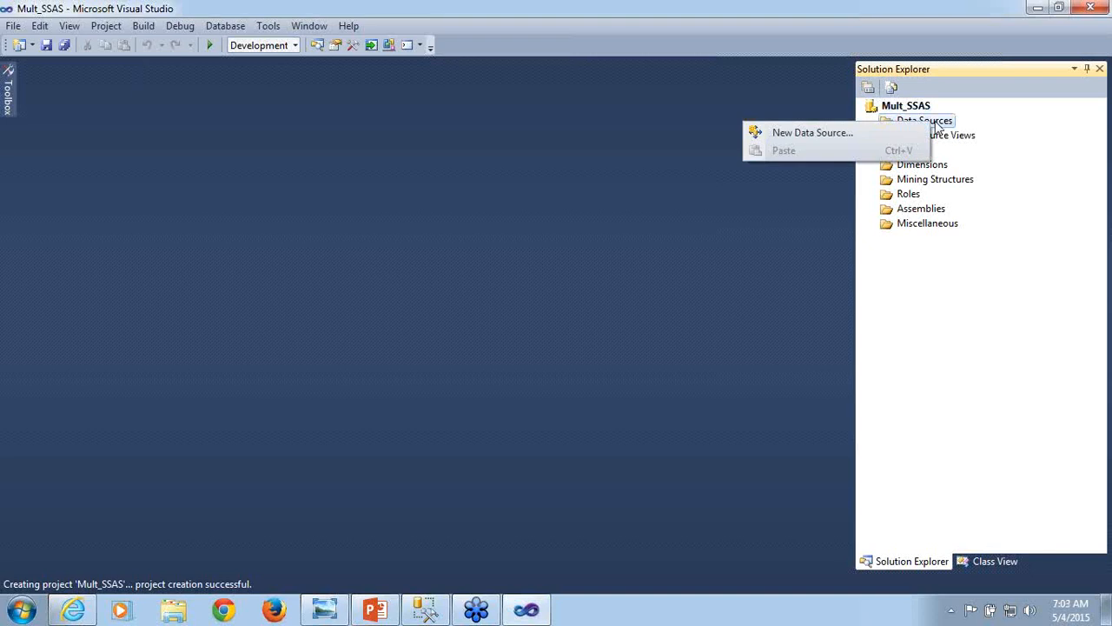
{"action": "left_click", "coordinate": [865, 134]}
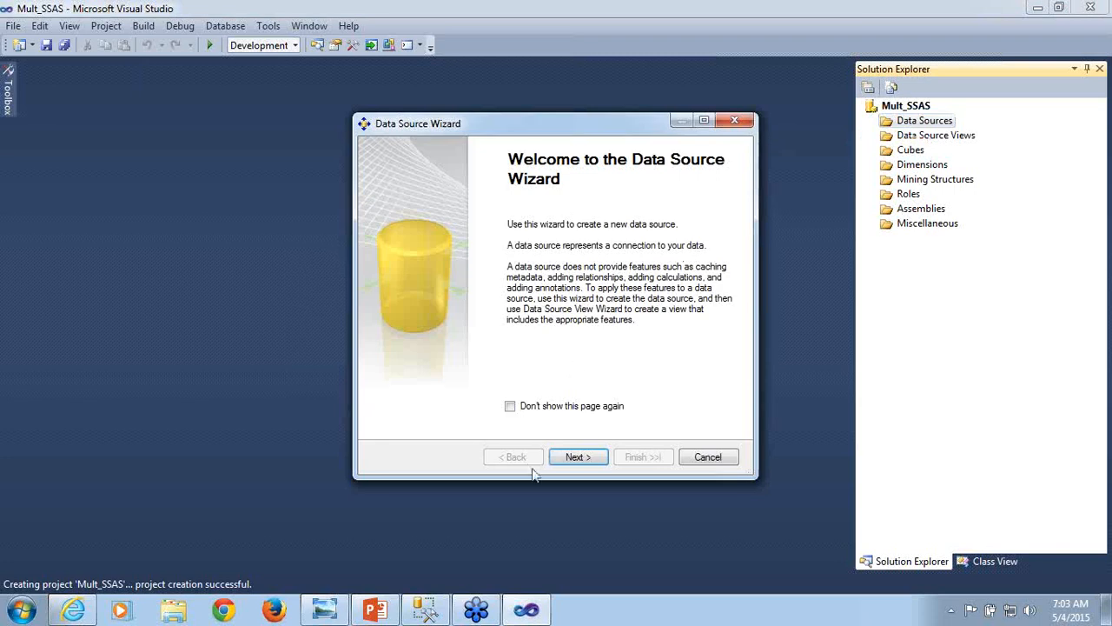
{"action": "left_click", "coordinate": [576, 456]}
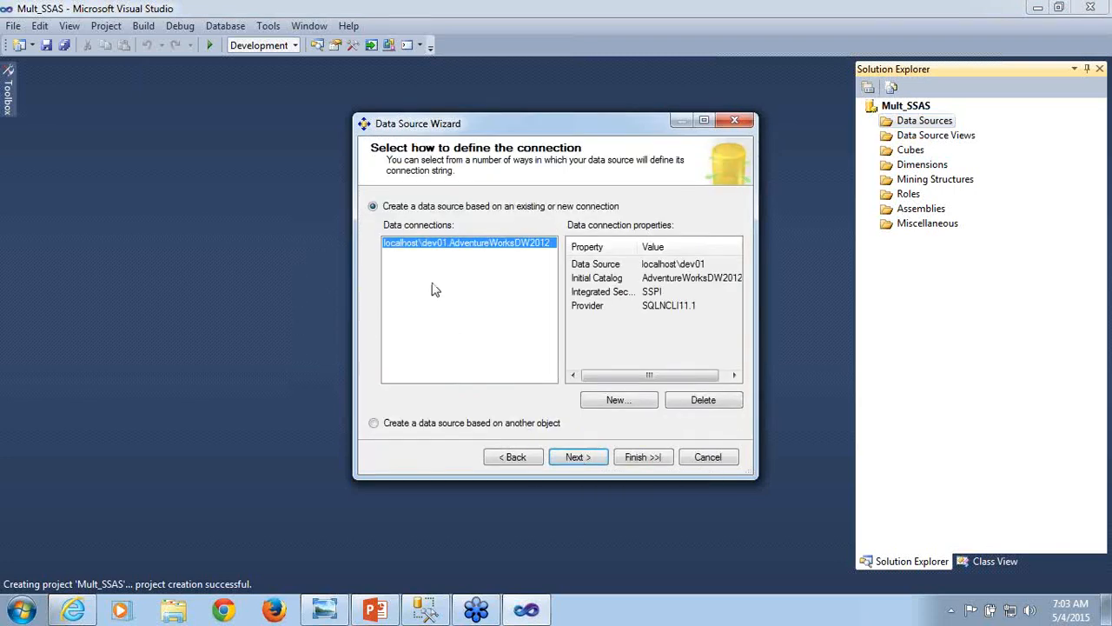
{"action": "left_click", "coordinate": [703, 399]}
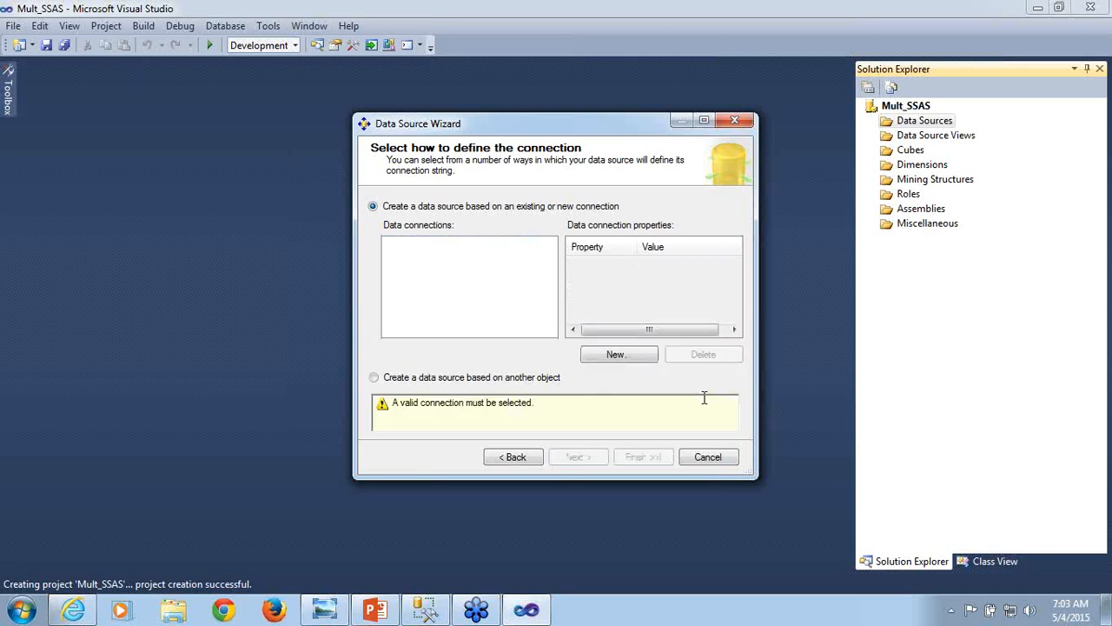
- Start a new data connection and set its server name to localhost\dev01
{"action": "left_click", "coordinate": [617, 354]}
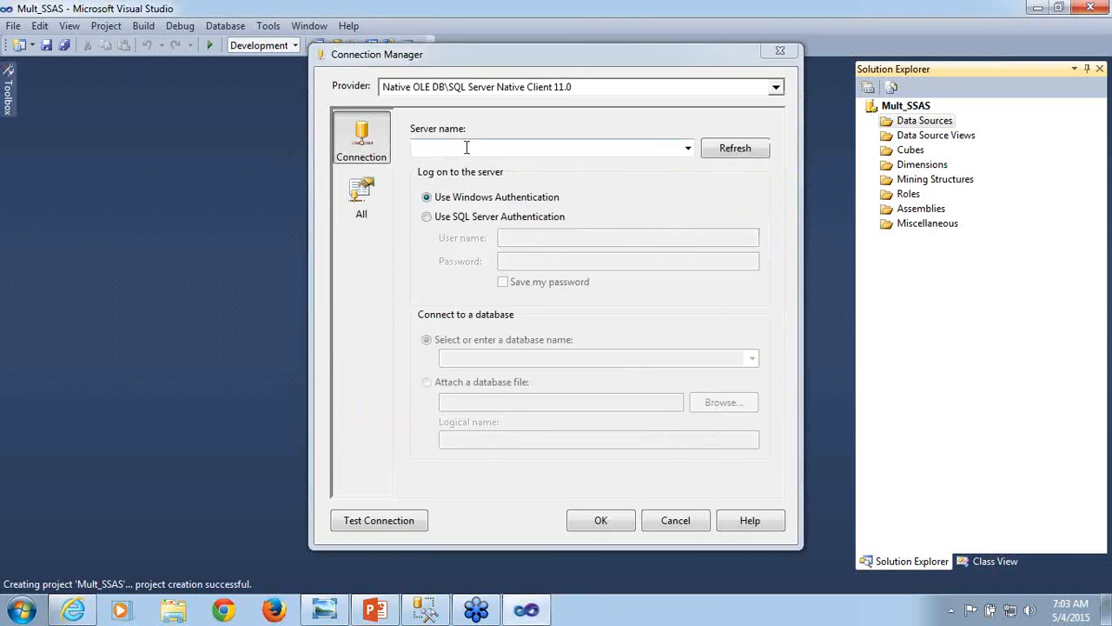
{"action": "left_click", "coordinate": [467, 148]}
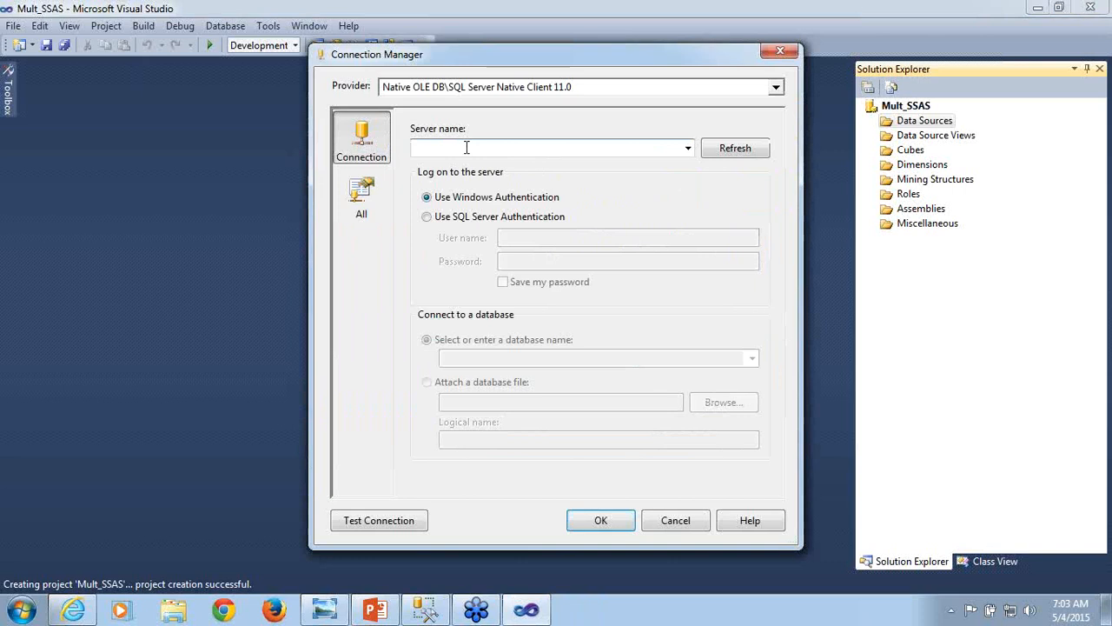
{"action": "type", "text": "loc"}
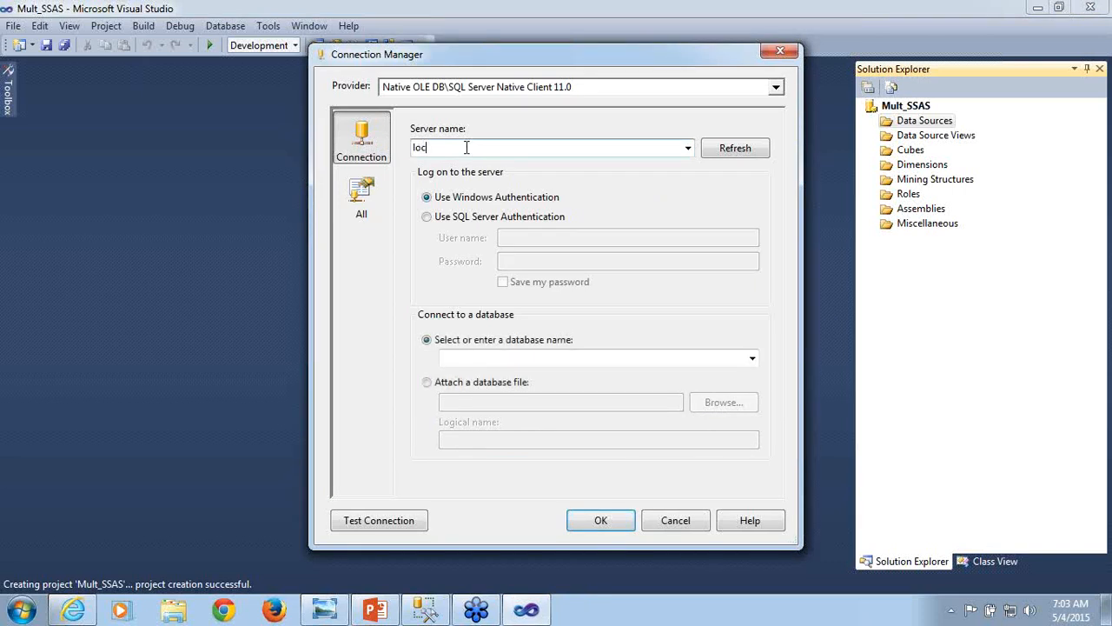
{"action": "type", "text": "alhost"}
{"action": "type", "text": "\\dev01"}
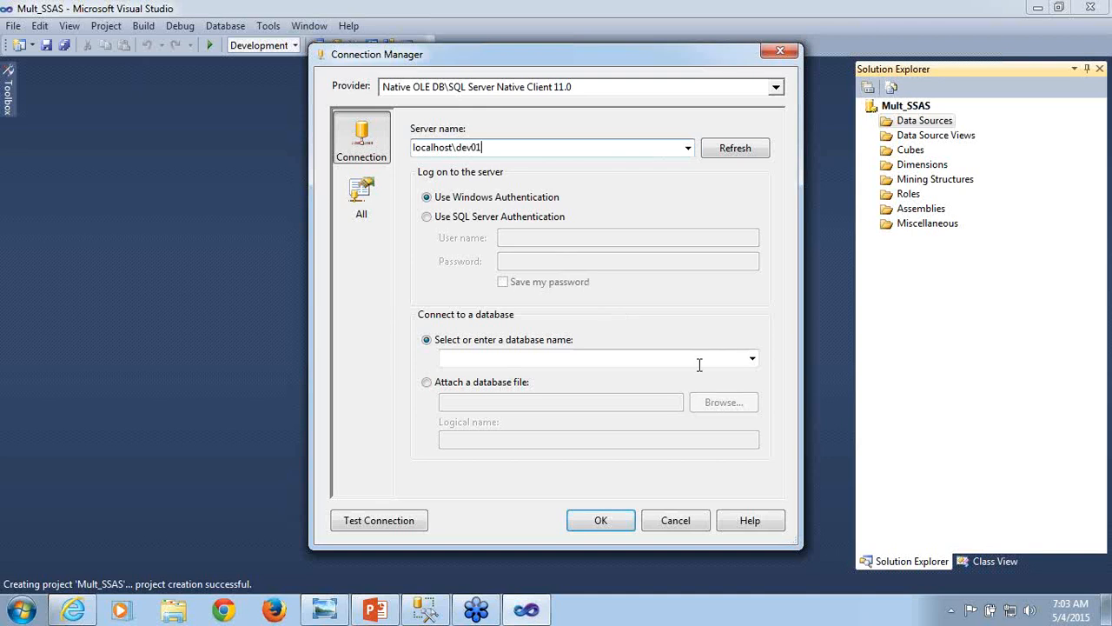
- Choose AdventureWorksDW2012 as the connection's database and test the connection
{"action": "left_click", "coordinate": [751, 357]}
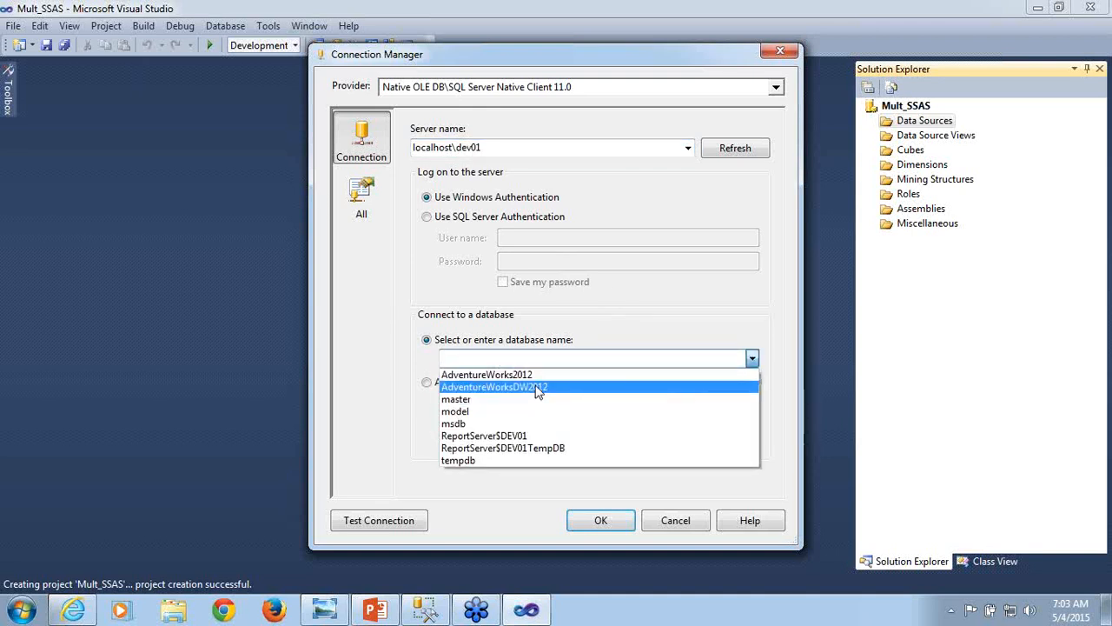
{"action": "left_click", "coordinate": [535, 390]}
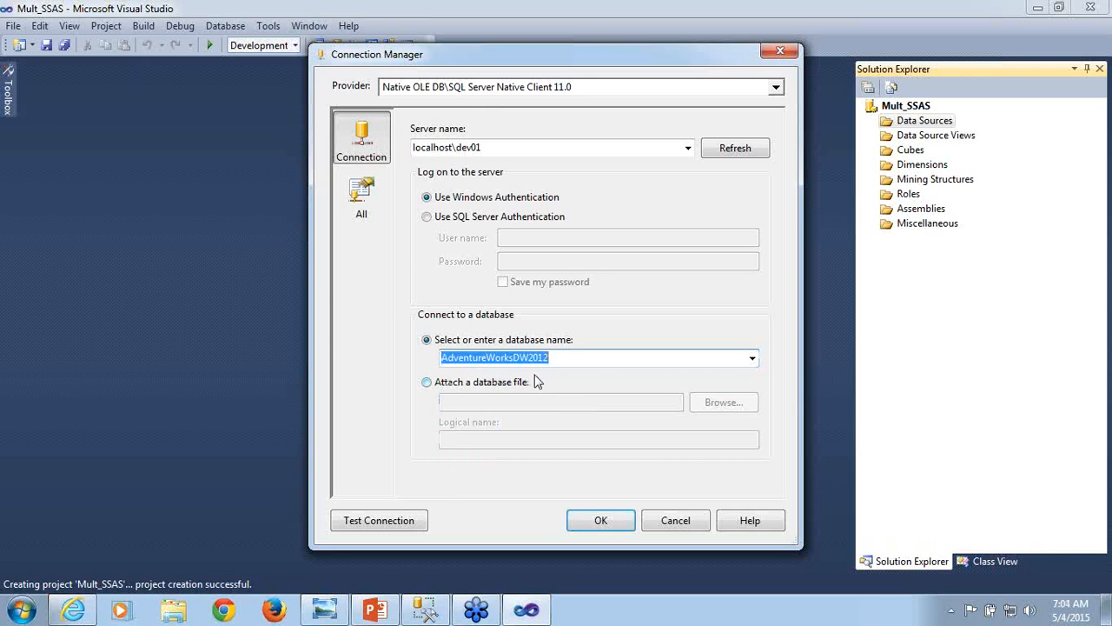
{"action": "left_click", "coordinate": [379, 525]}
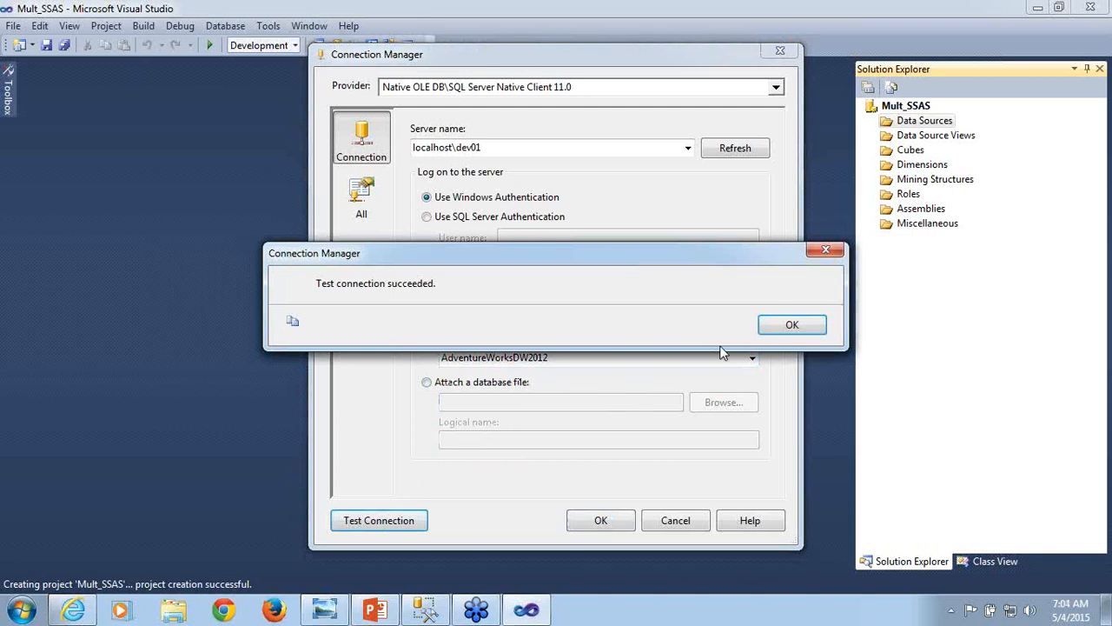
{"action": "left_click", "coordinate": [777, 330]}
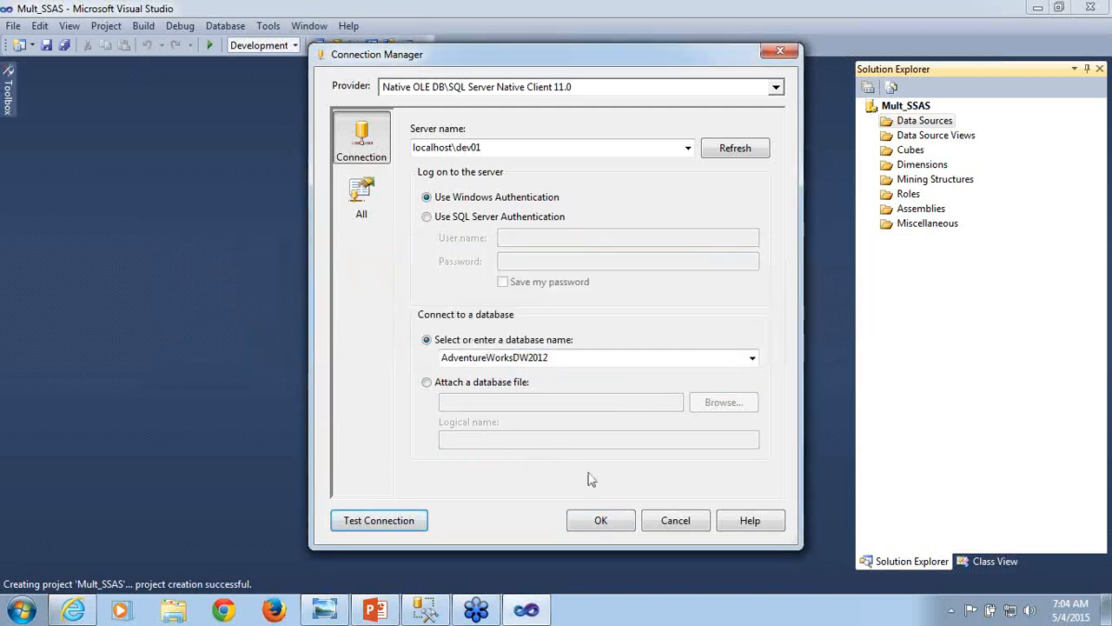
- Accept the new connection, set impersonation to the service account, and finish the data source as Adventure Works DW2012
{"action": "left_click", "coordinate": [600, 522]}
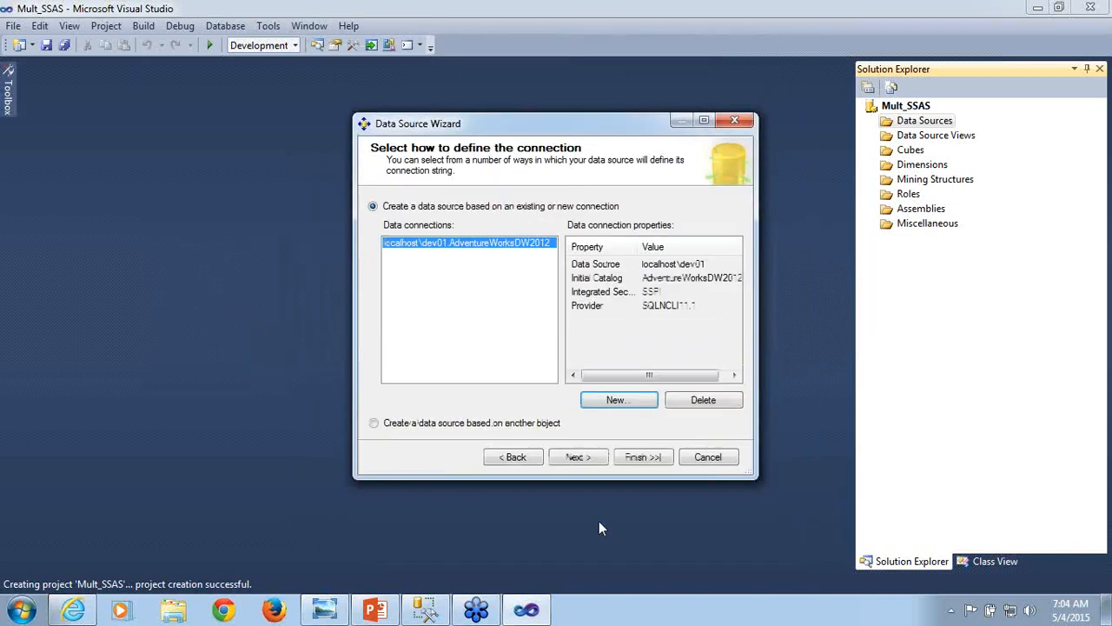
{"action": "left_click", "coordinate": [587, 463]}
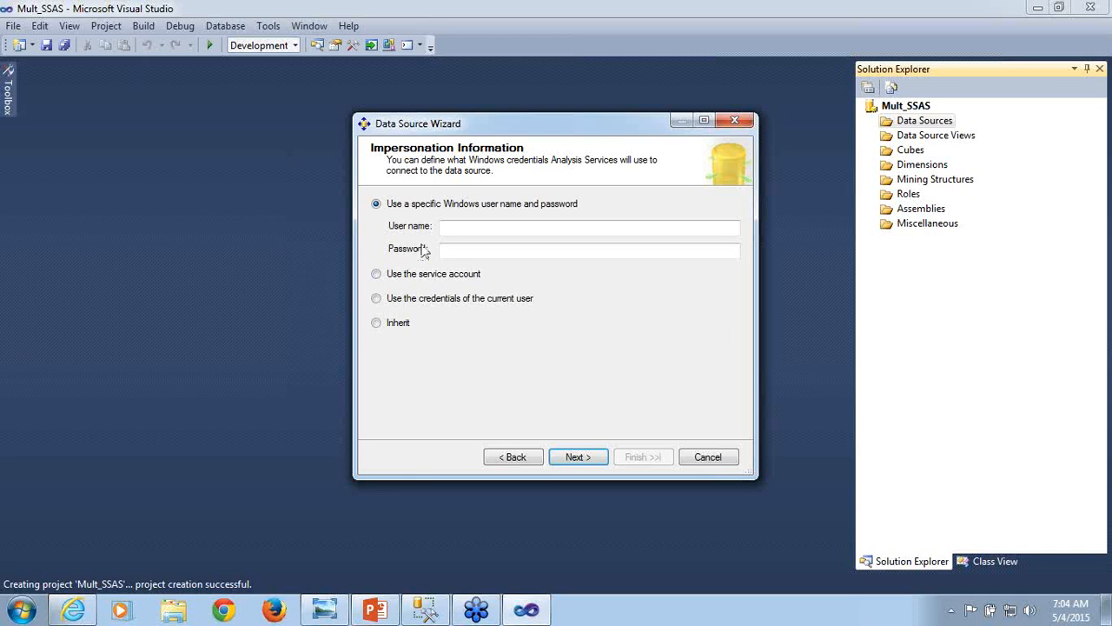
{"action": "left_click", "coordinate": [473, 232]}
{"action": "left_click", "coordinate": [460, 252]}
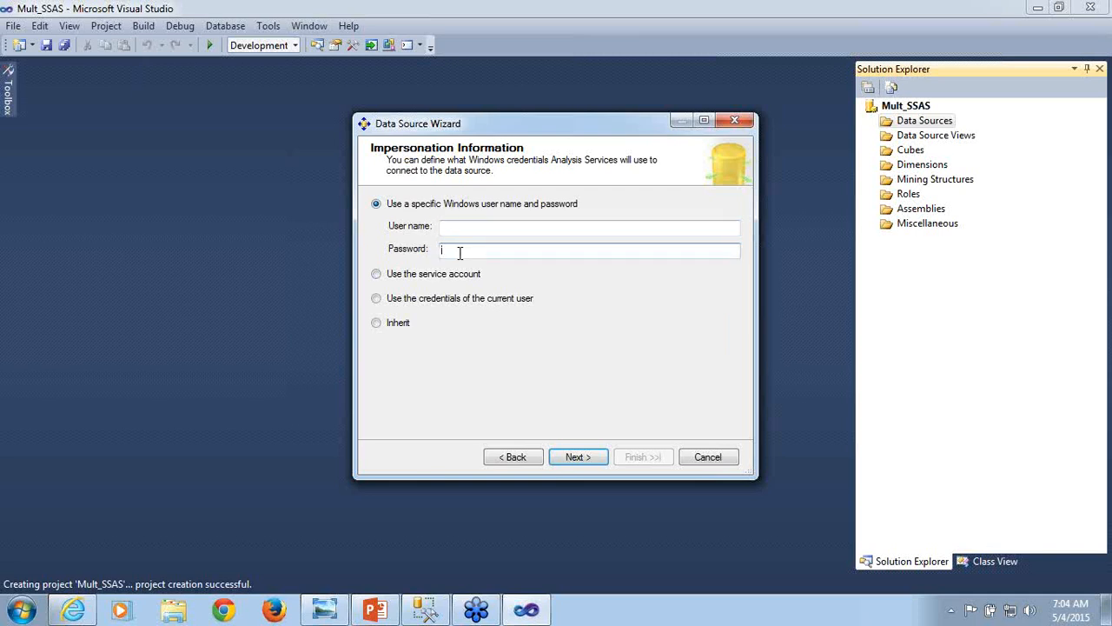
{"action": "left_click", "coordinate": [377, 274]}
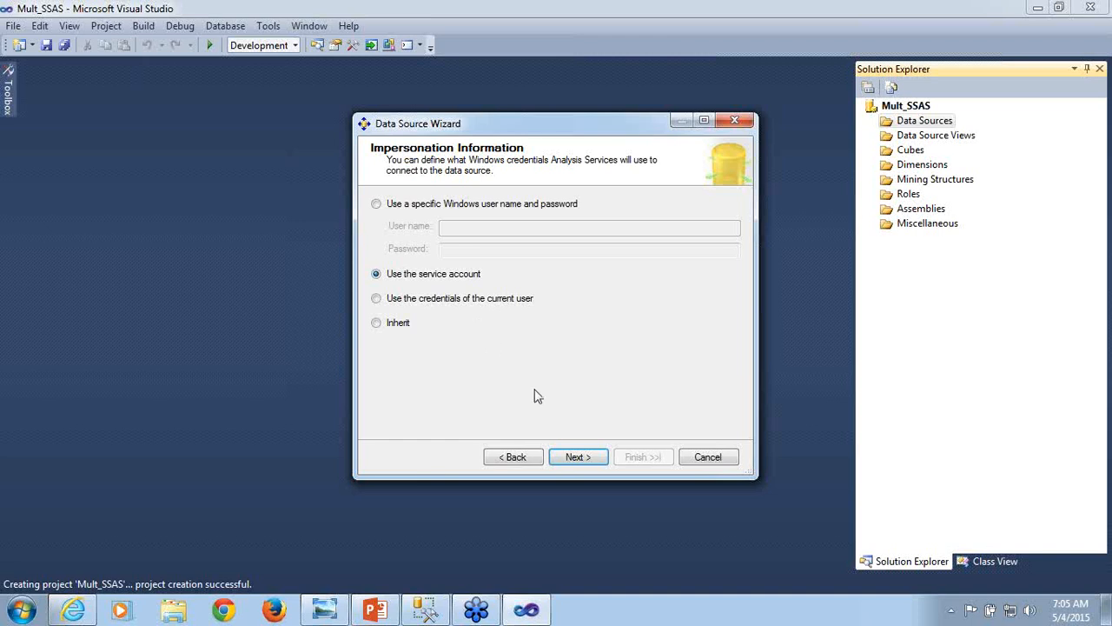
{"action": "left_click", "coordinate": [575, 458]}
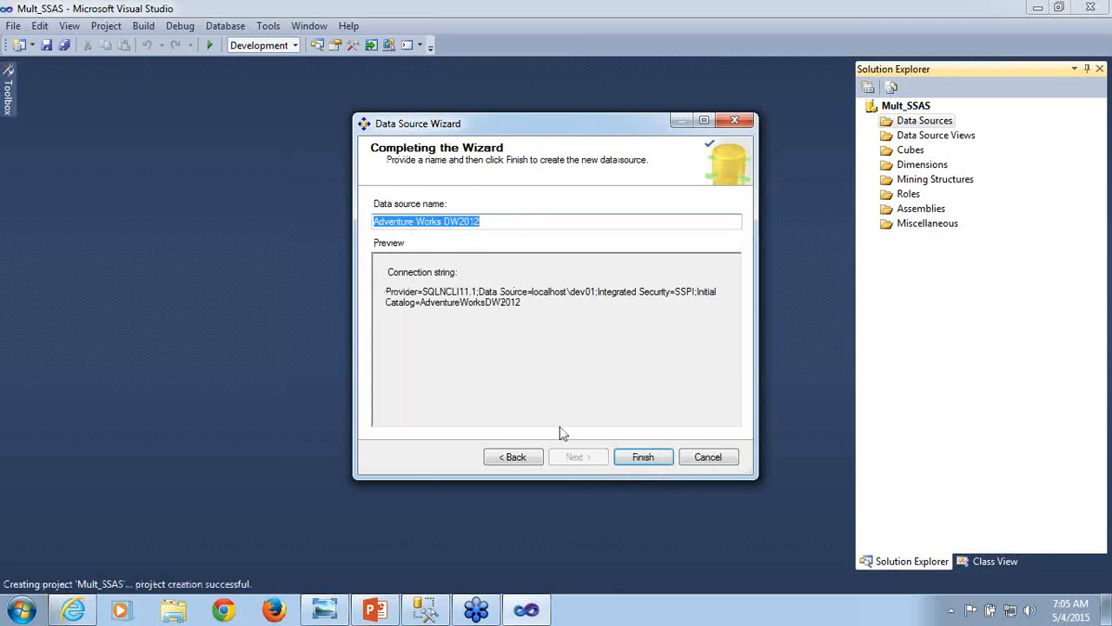
{"action": "left_click", "coordinate": [641, 463]}
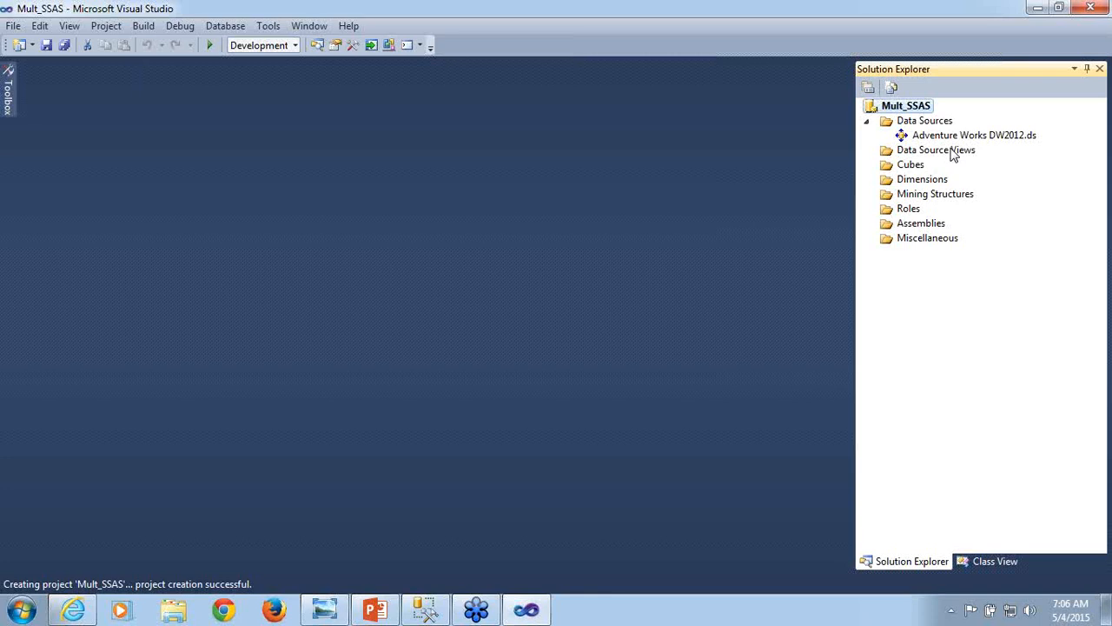
- Start a new data source view based on the Adventure Works DW2012 relational data source
{"action": "left_click", "coordinate": [953, 154]}
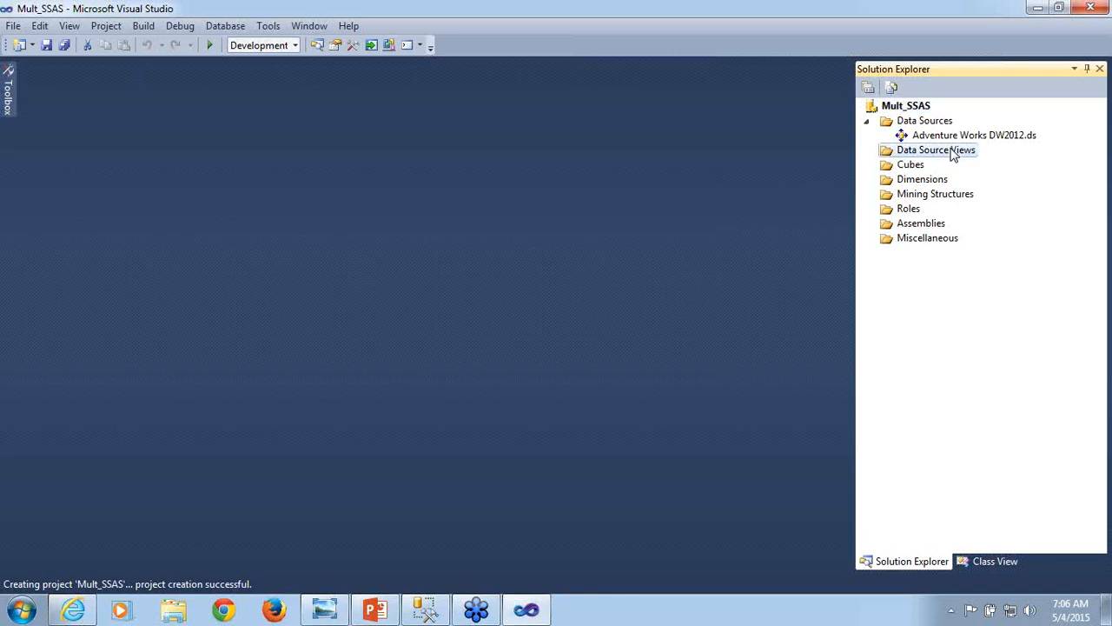
{"action": "right_click", "coordinate": [954, 154]}
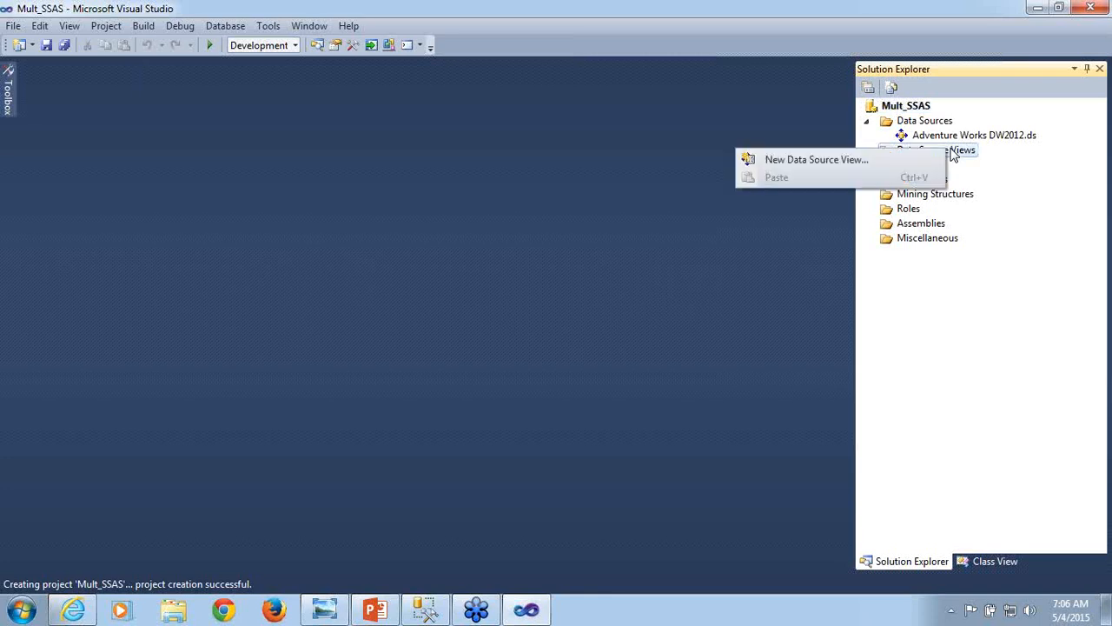
{"action": "left_click", "coordinate": [880, 159]}
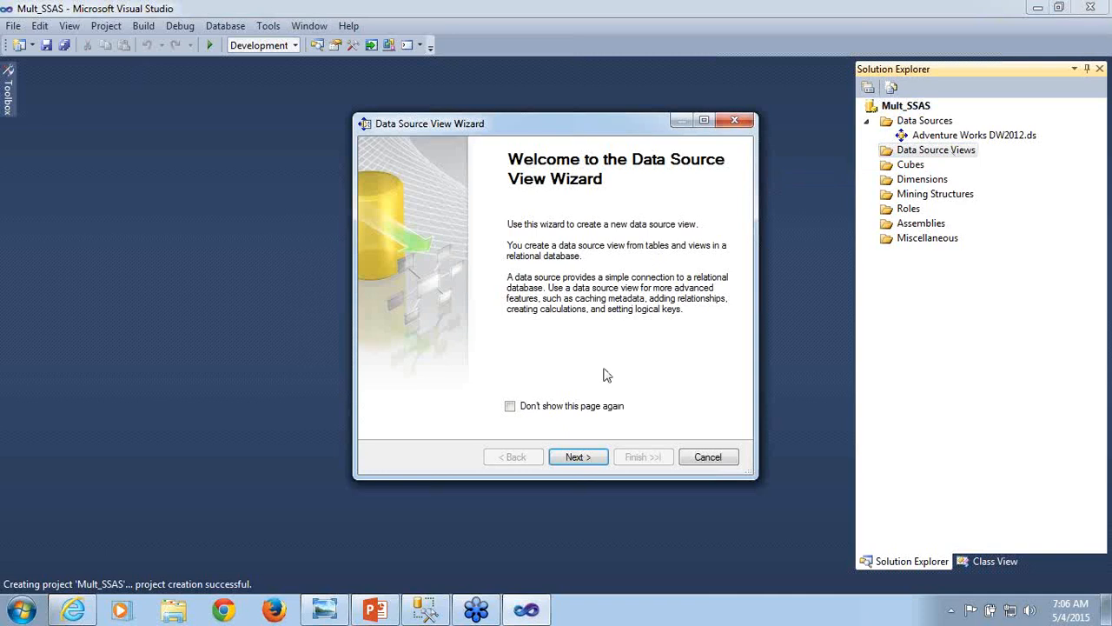
{"action": "left_click", "coordinate": [578, 458]}
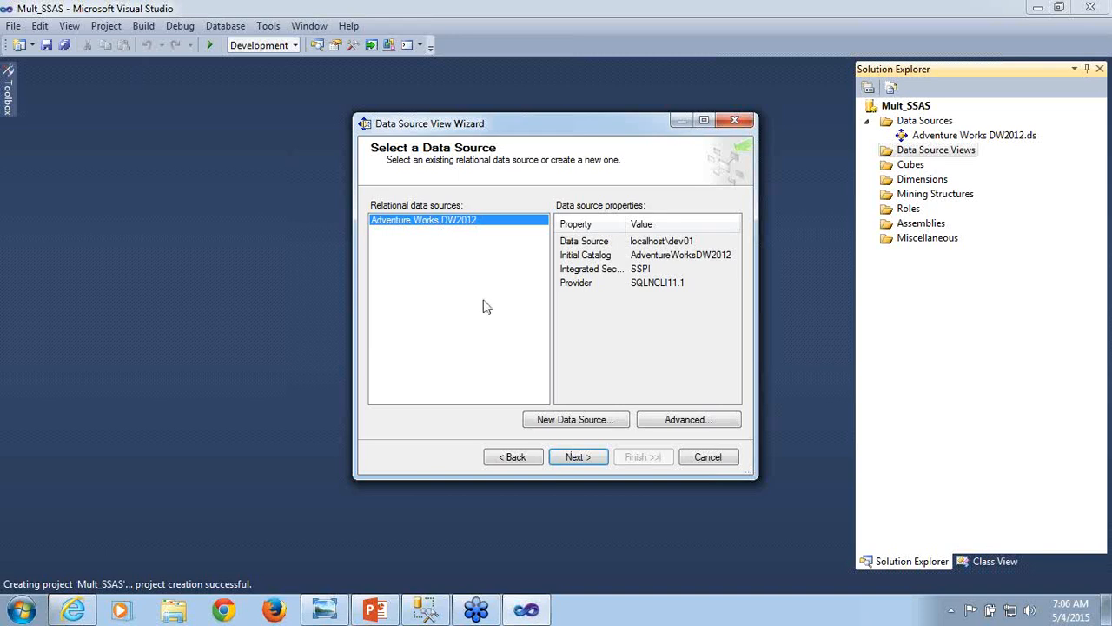
{"action": "left_click", "coordinate": [578, 458]}
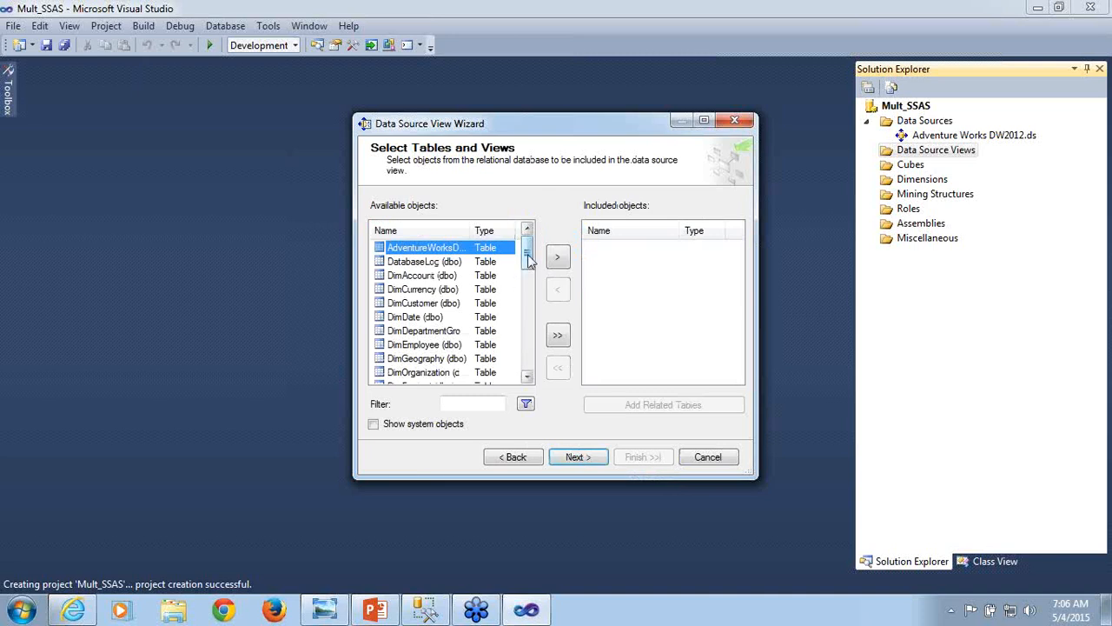
- Include all available tables and views and finish the data source view with the name Adventure Works DW2012
{"action": "mouse_move", "coordinate": [527, 254]}
{"action": "left_mouse_down"}
{"action": "mouse_move", "coordinate": [536, 372]}
{"action": "mouse_move", "coordinate": [536, 241]}
{"action": "left_mouse_up"}
{"action": "left_click", "coordinate": [558, 337]}
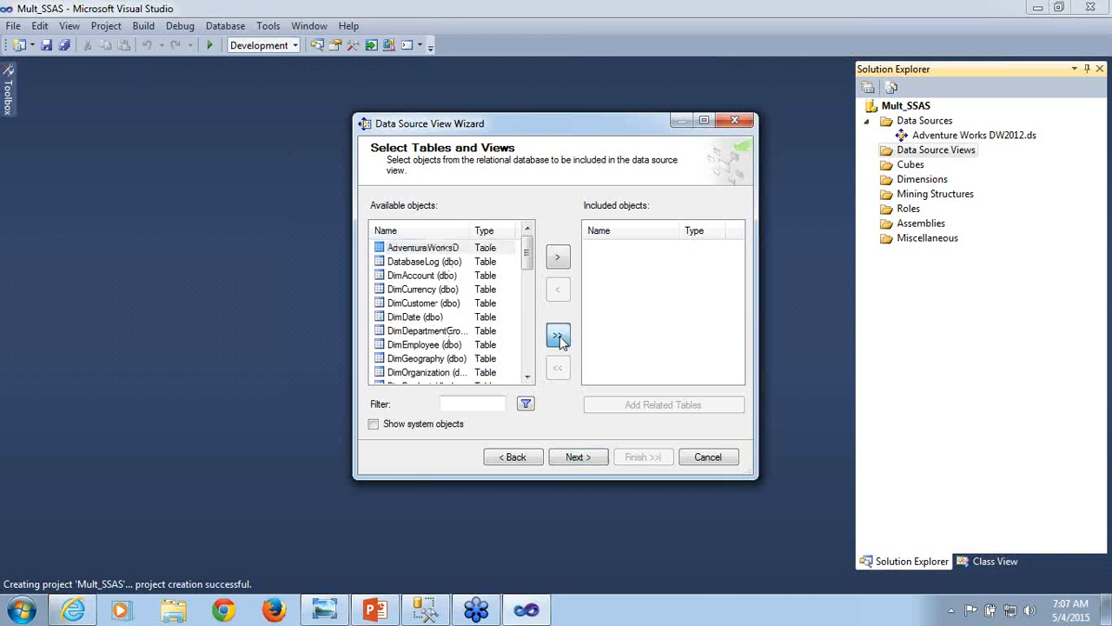
{"action": "left_click", "coordinate": [579, 463]}
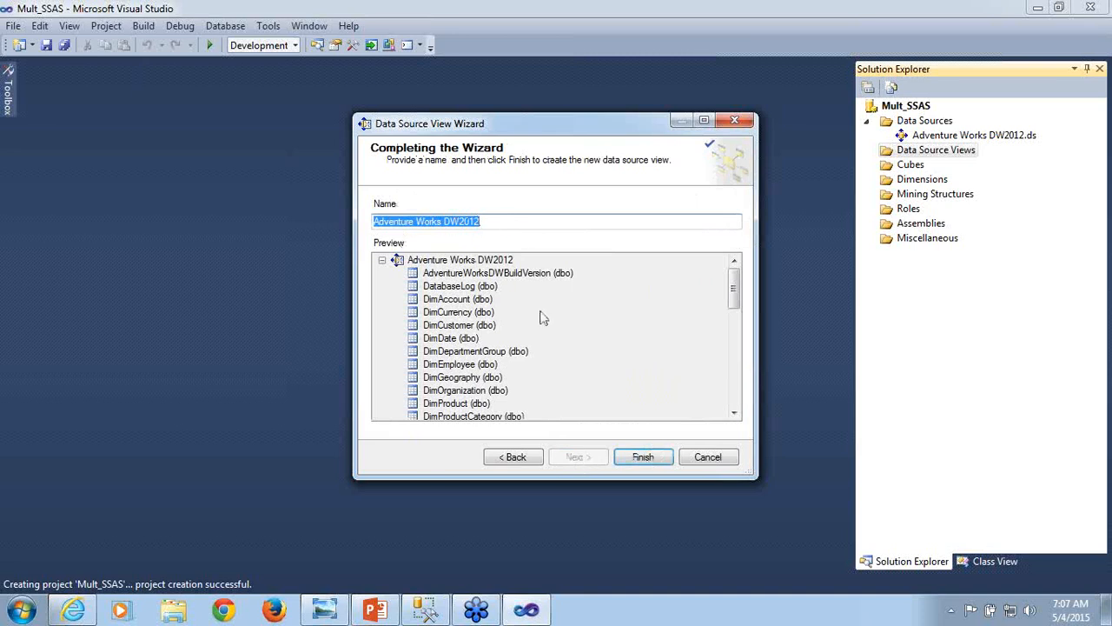
{"action": "left_click", "coordinate": [632, 466]}
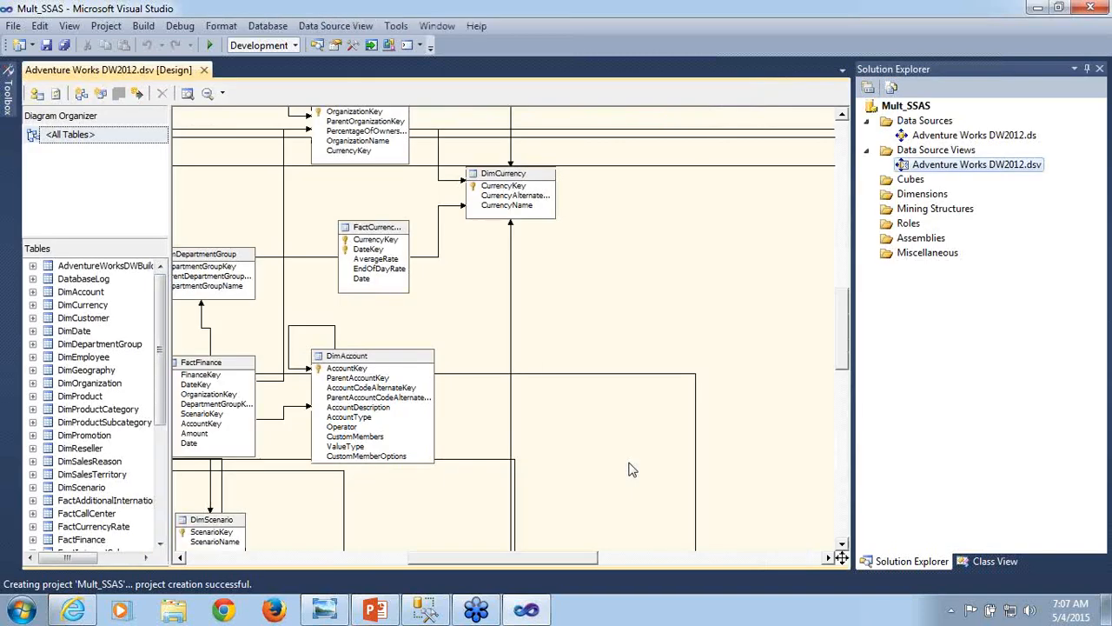
- Switch to SQL Server Management Studio and list the tables of the AdventureWorksDW2012 database
{"action": "left_click_drag", "start_coordinate": [553, 564], "coordinate": [343, 545]}
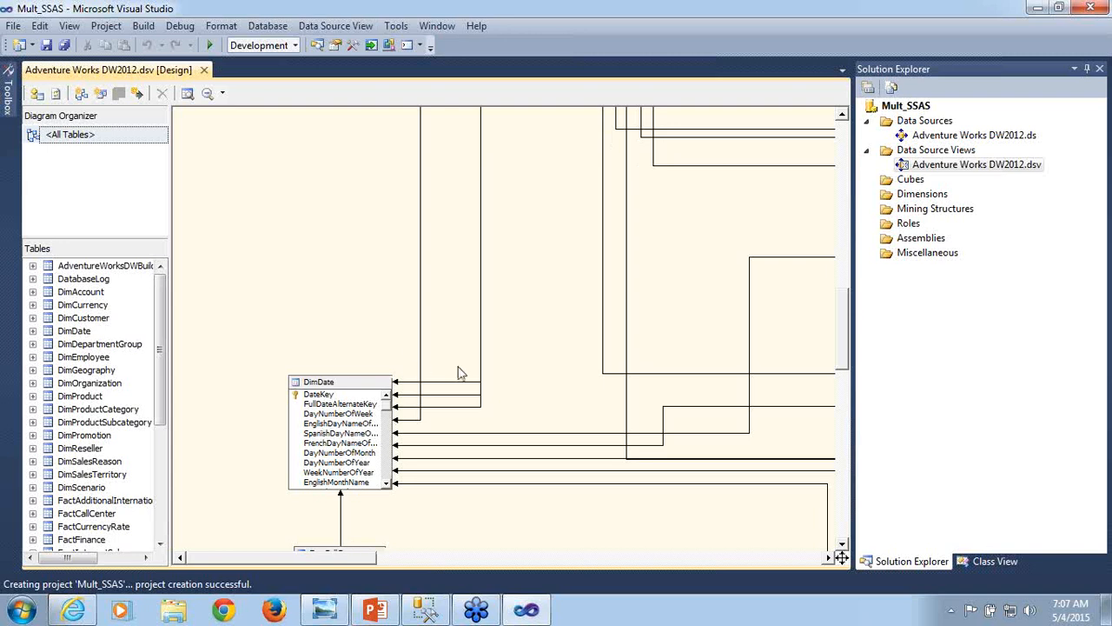
{"action": "left_click", "coordinate": [426, 609]}
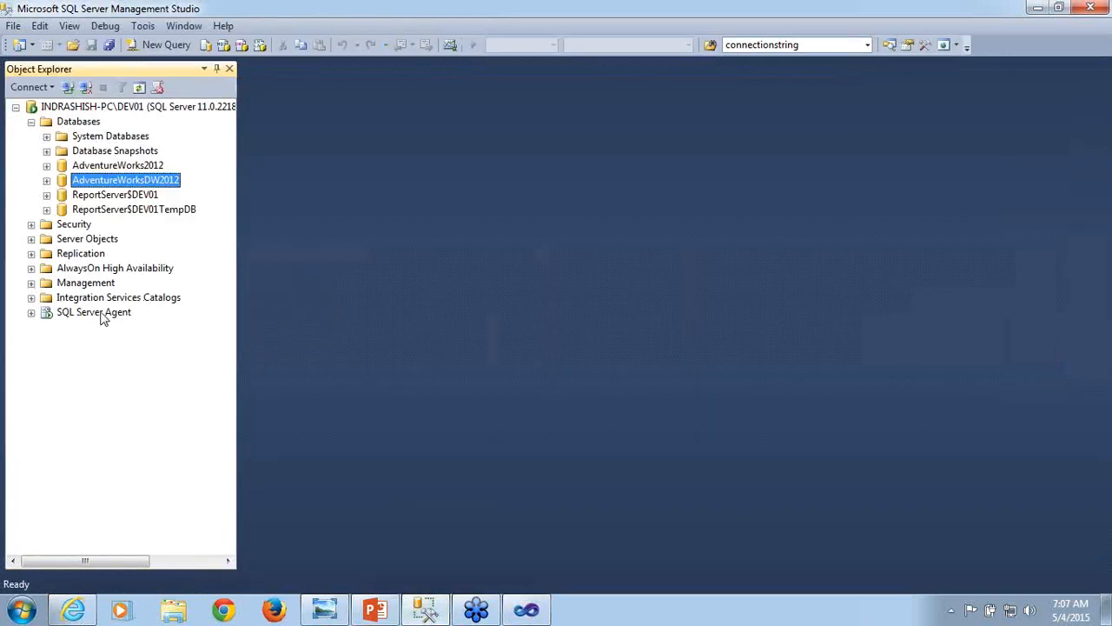
{"action": "left_click", "coordinate": [46, 180]}
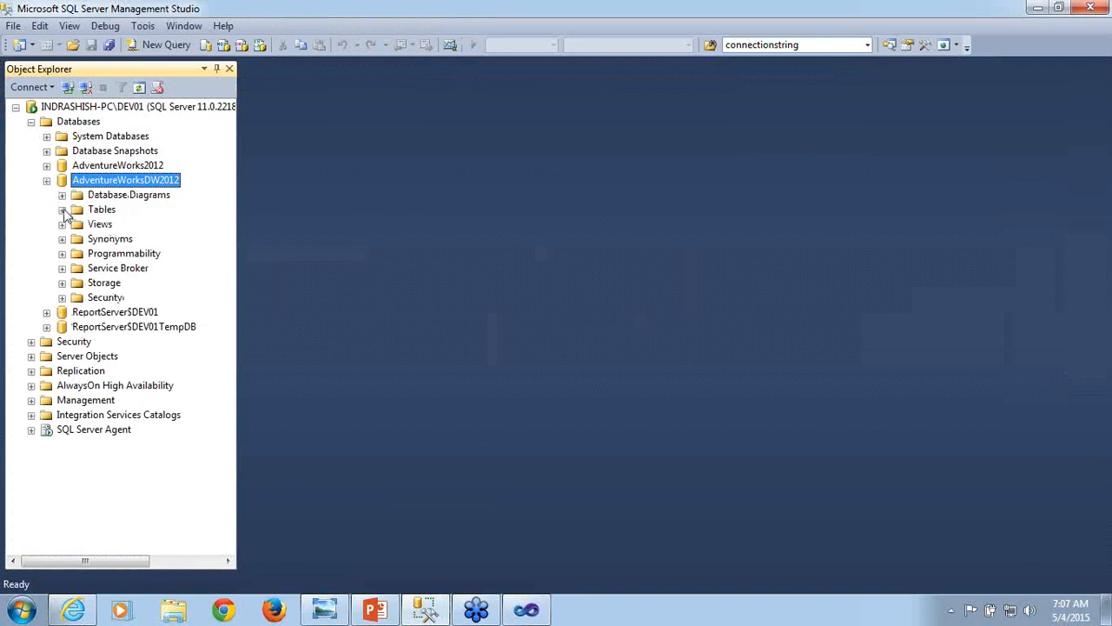
{"action": "left_click", "coordinate": [62, 209]}
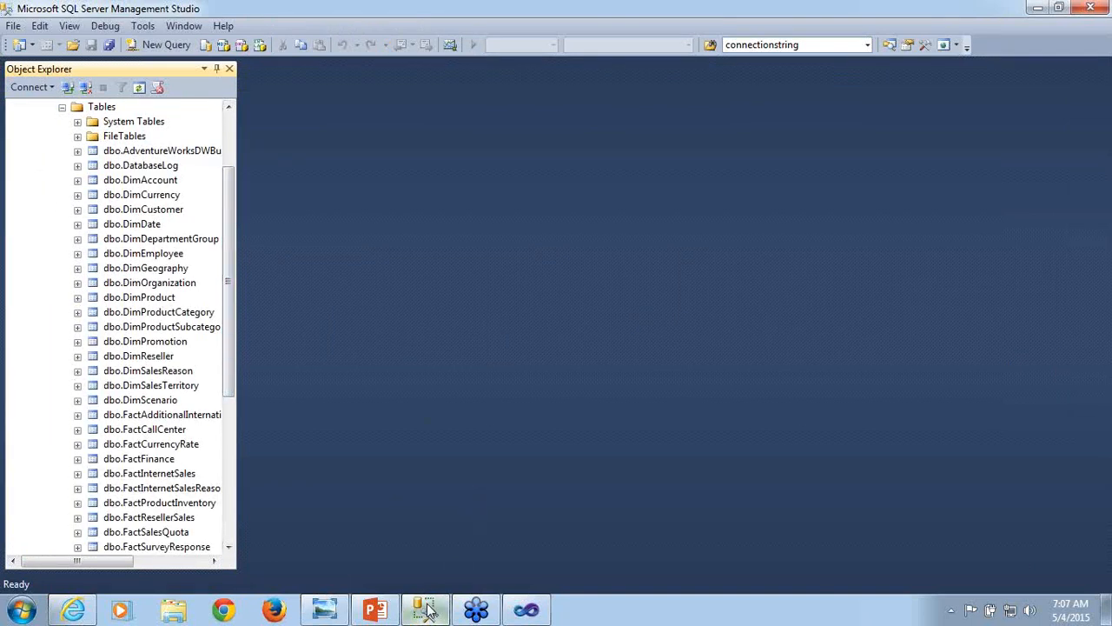
- Return to Visual Studio and examine the tables and their relationships across the data source view diagram
{"action": "left_click", "coordinate": [536, 620]}
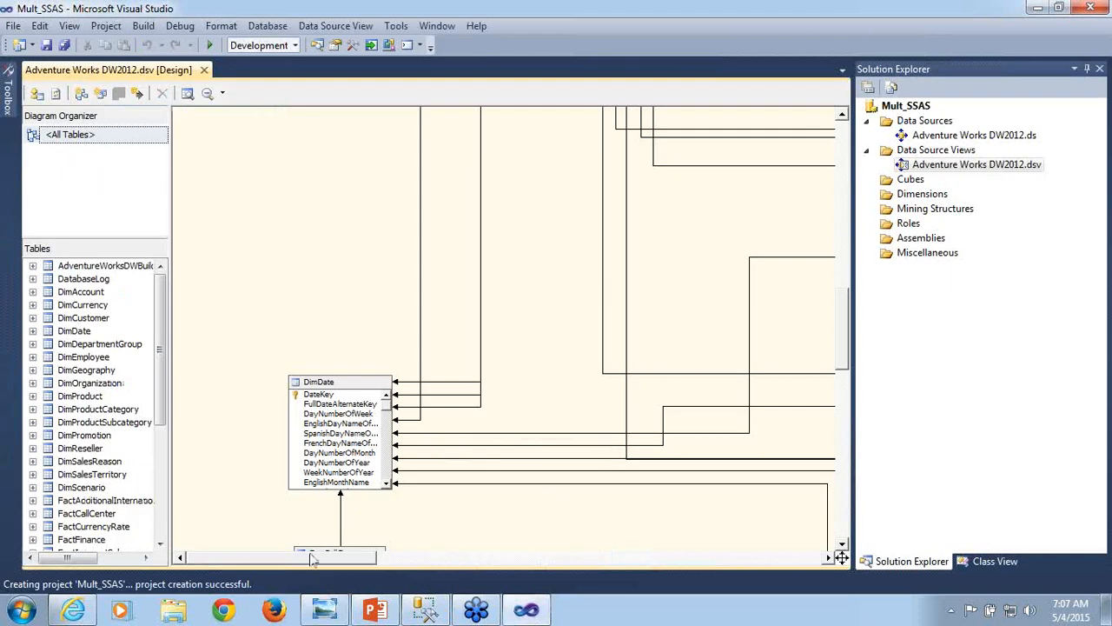
{"action": "left_click_drag", "start_coordinate": [313, 557], "coordinate": [536, 550]}
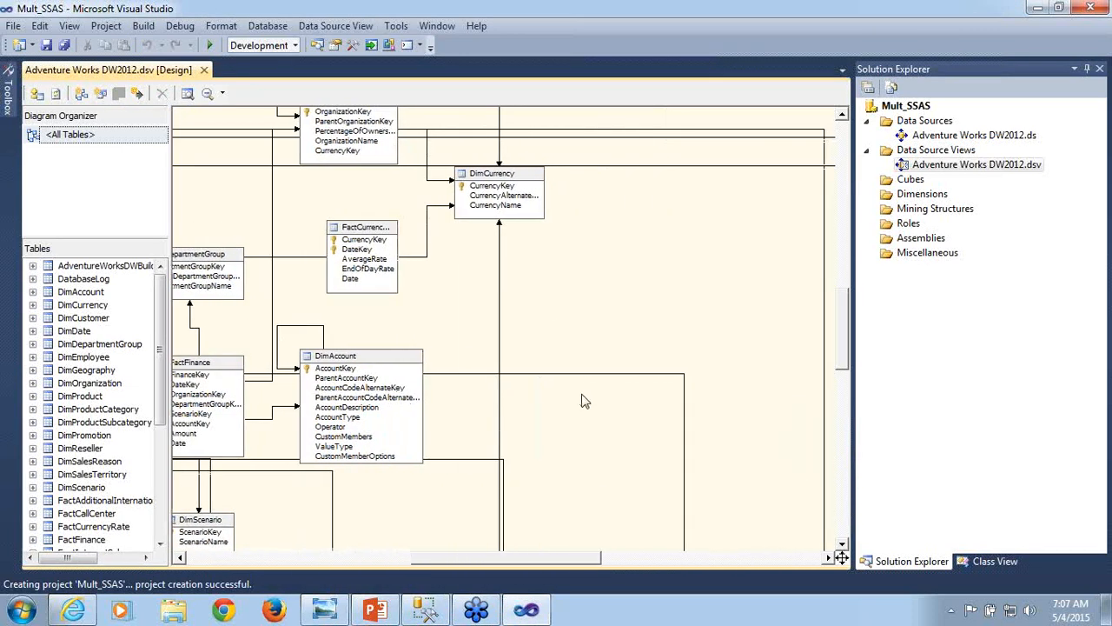
{"action": "left_click_drag", "start_coordinate": [844, 288], "coordinate": [852, 261]}
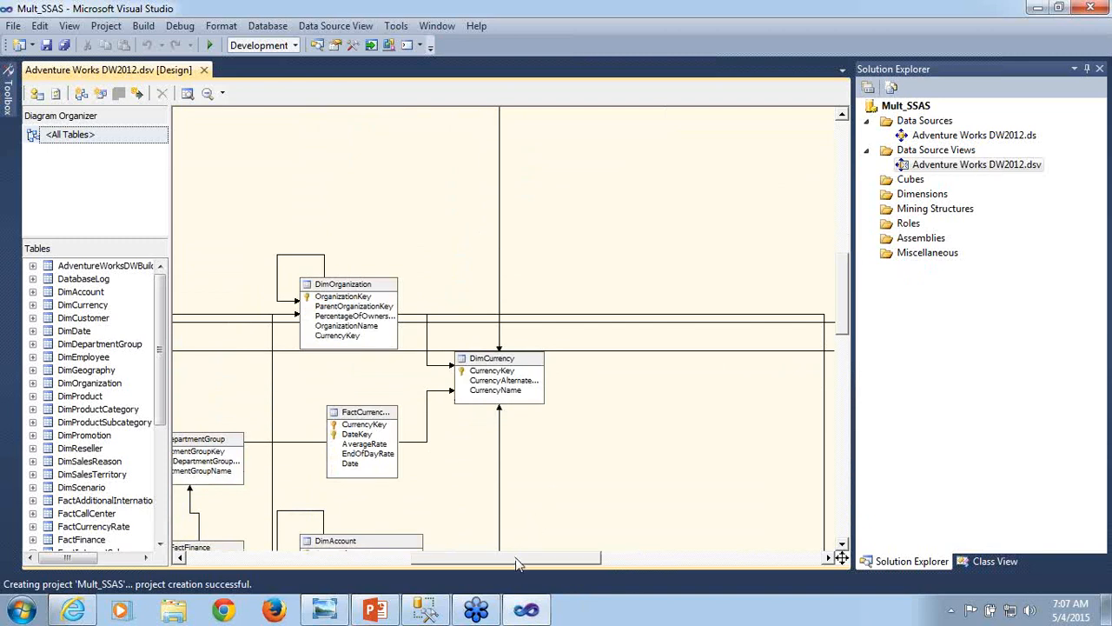
{"action": "left_click_drag", "start_coordinate": [515, 553], "coordinate": [444, 570]}
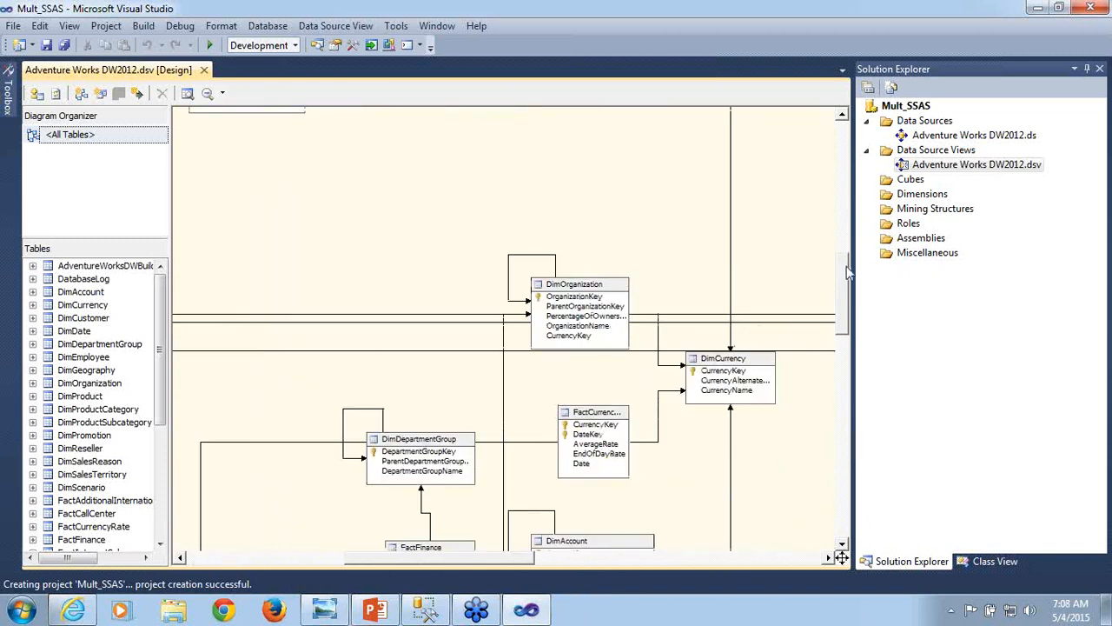
{"action": "left_click_drag", "start_coordinate": [849, 270], "coordinate": [838, 365]}
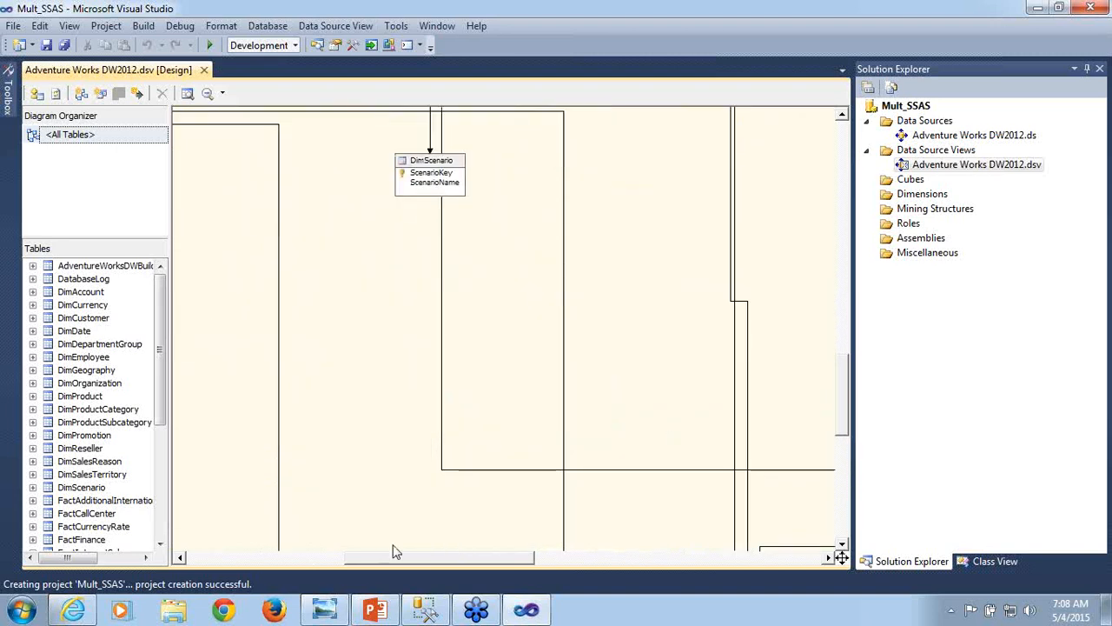
{"action": "left_click_drag", "start_coordinate": [412, 568], "coordinate": [259, 566]}
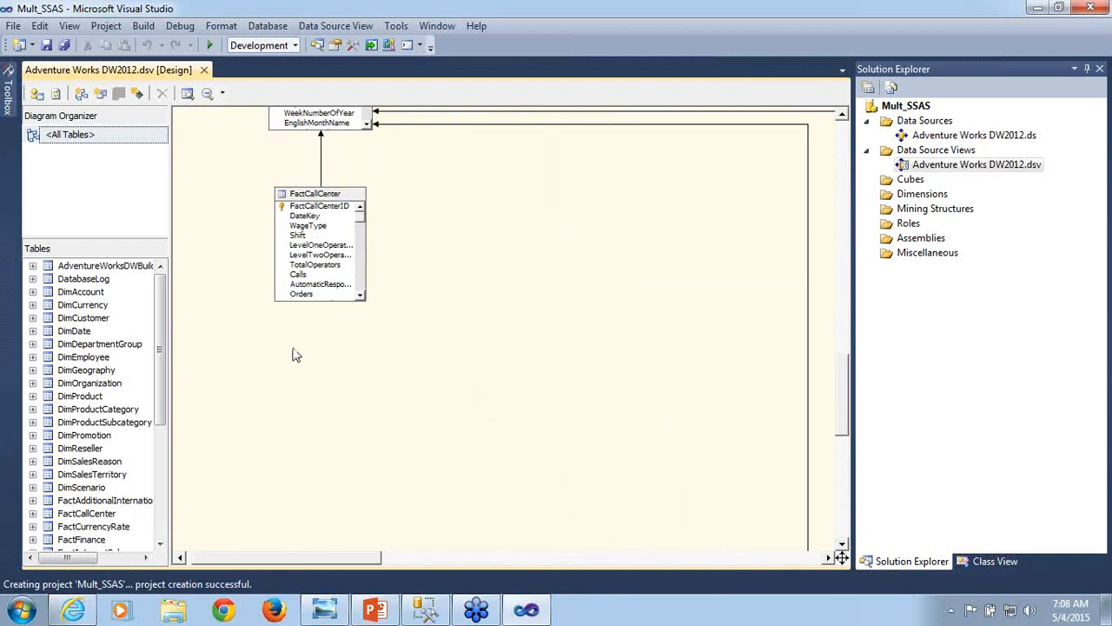
- Locate the DimDate table in the diagram and view its new named calculation dialog, closing it without creating anything
{"action": "left_click", "coordinate": [78, 335]}
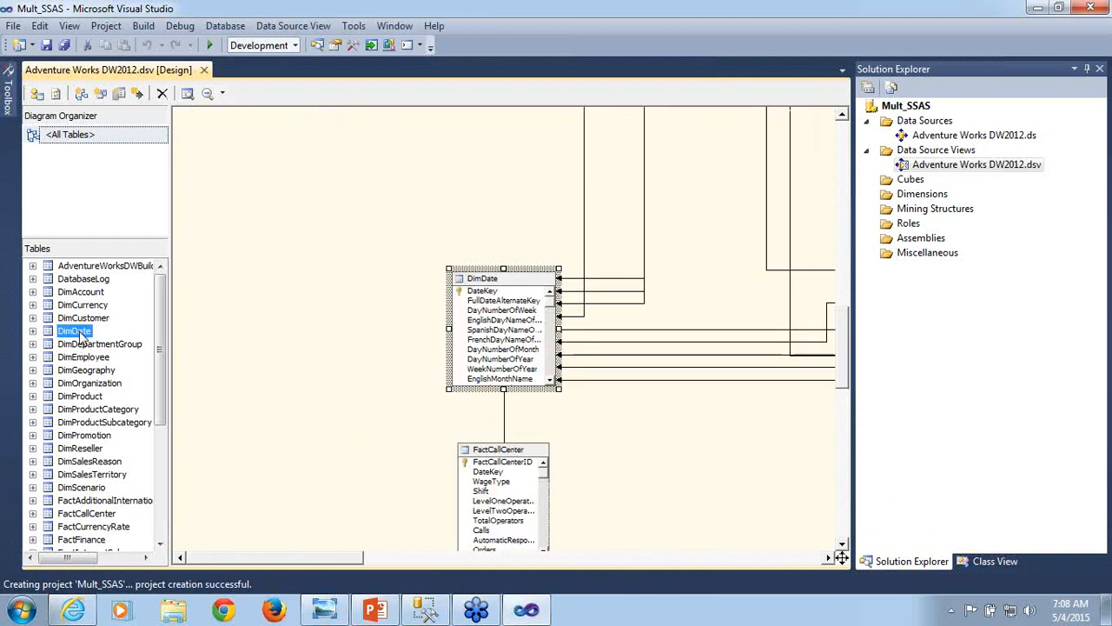
{"action": "right_click", "coordinate": [512, 283]}
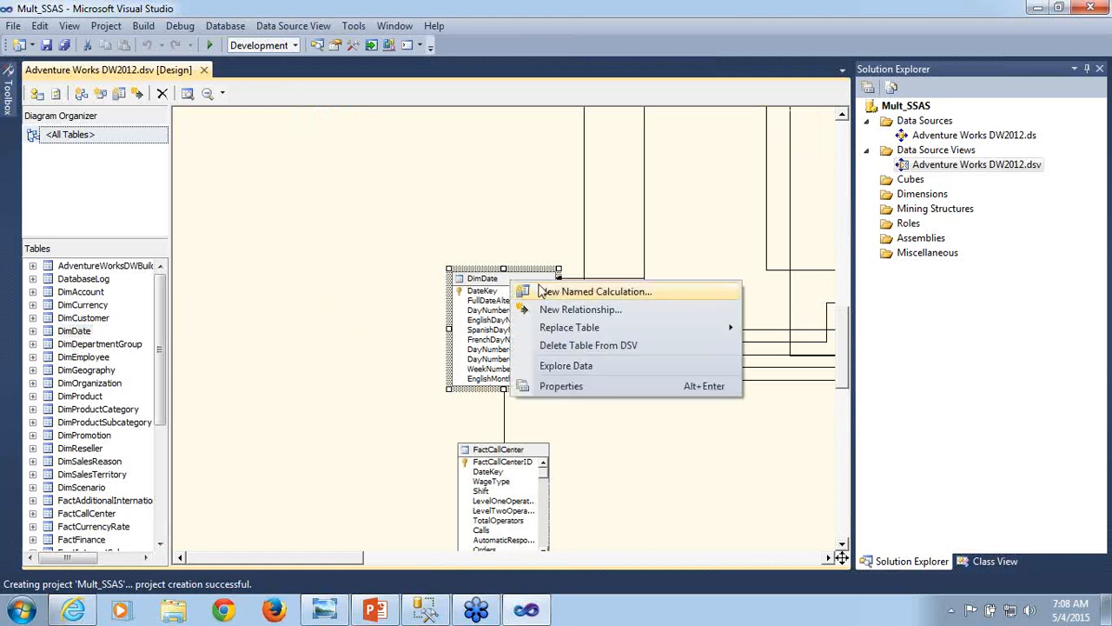
{"action": "left_click", "coordinate": [540, 294]}
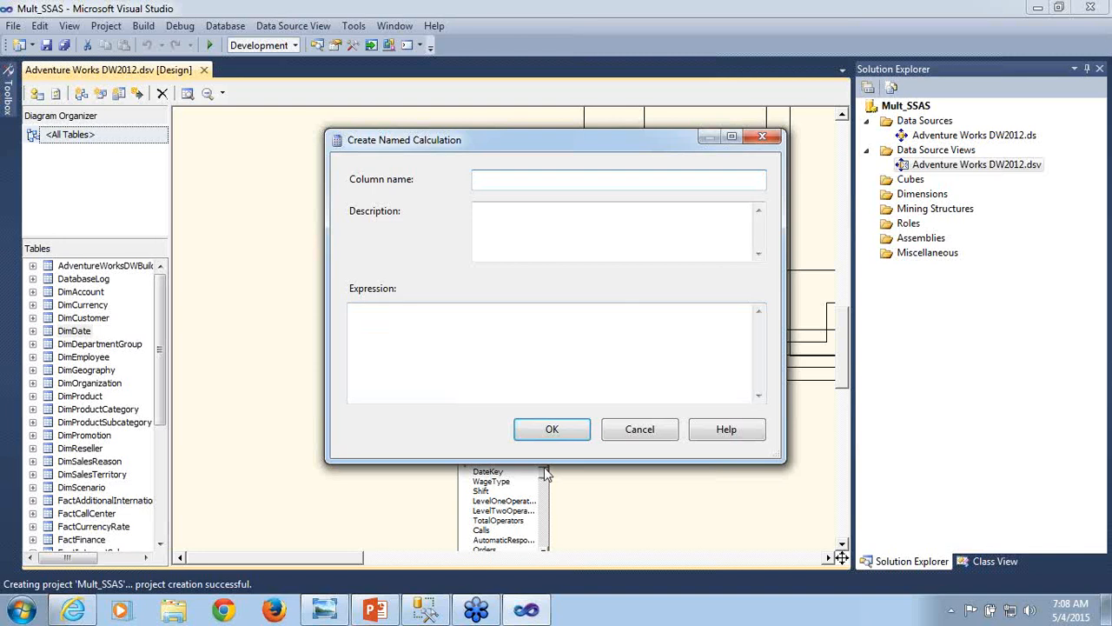
{"action": "left_click", "coordinate": [634, 435]}
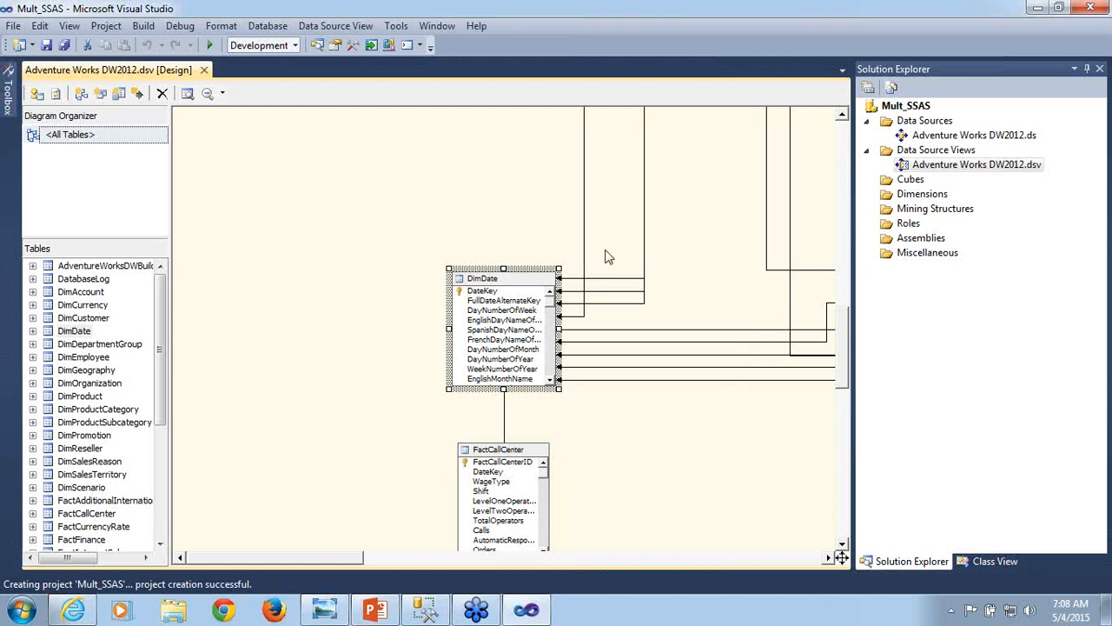
- View the named query that could replace the DimDate table, examine its query definition, and close it without replacing the table
{"action": "right_click", "coordinate": [524, 287]}
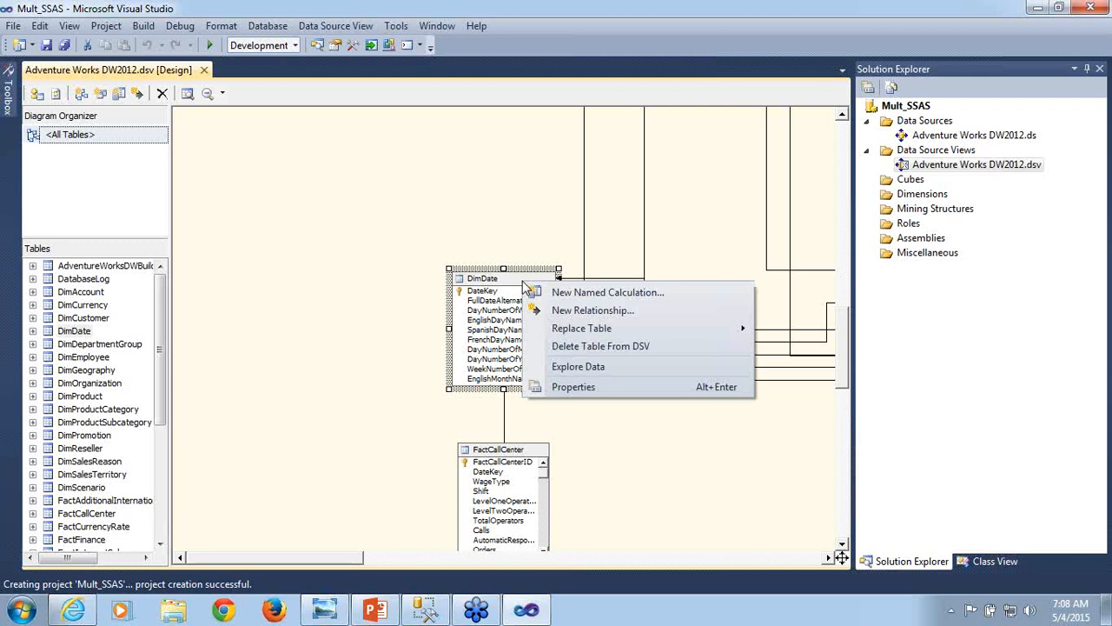
{"action": "mouse_move", "coordinate": [574, 334]}
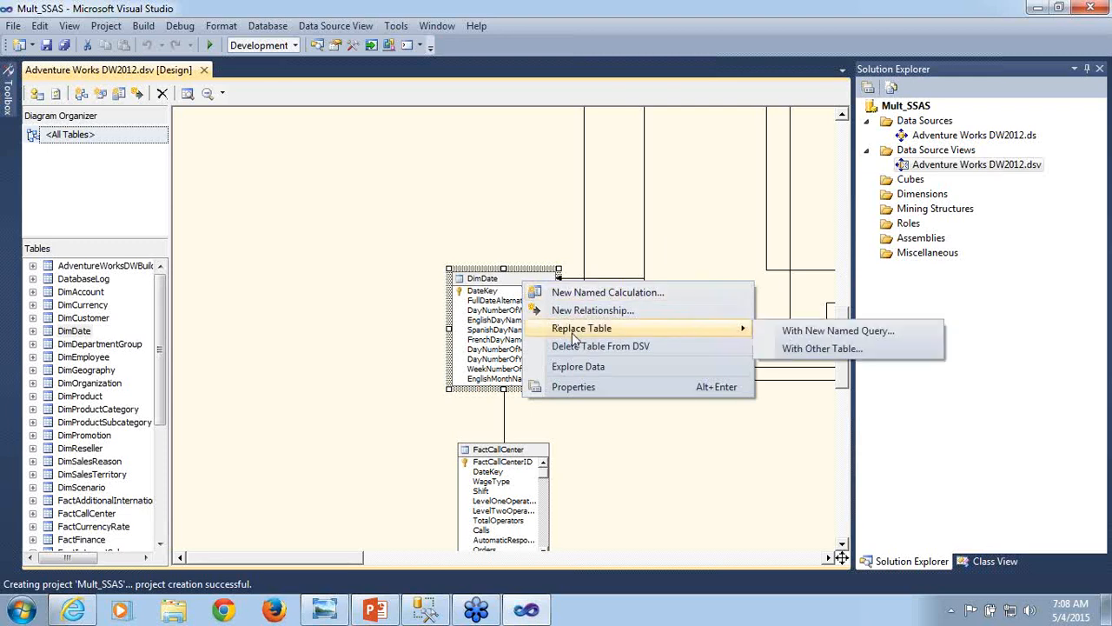
{"action": "left_click", "coordinate": [777, 331]}
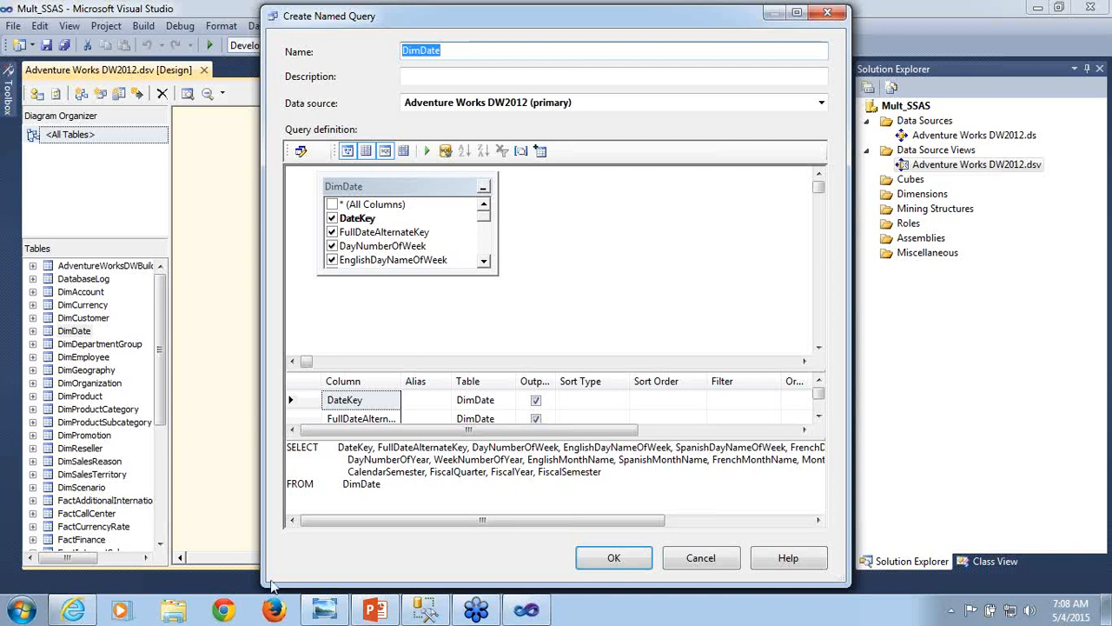
{"action": "left_click", "coordinate": [428, 495]}
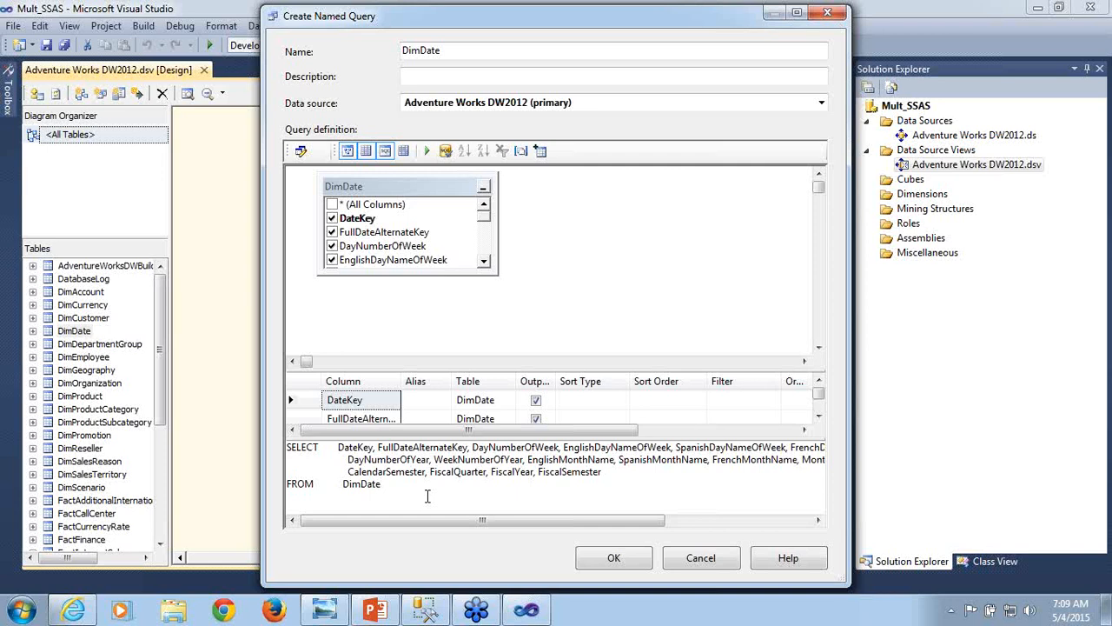
{"action": "left_click", "coordinate": [691, 561]}
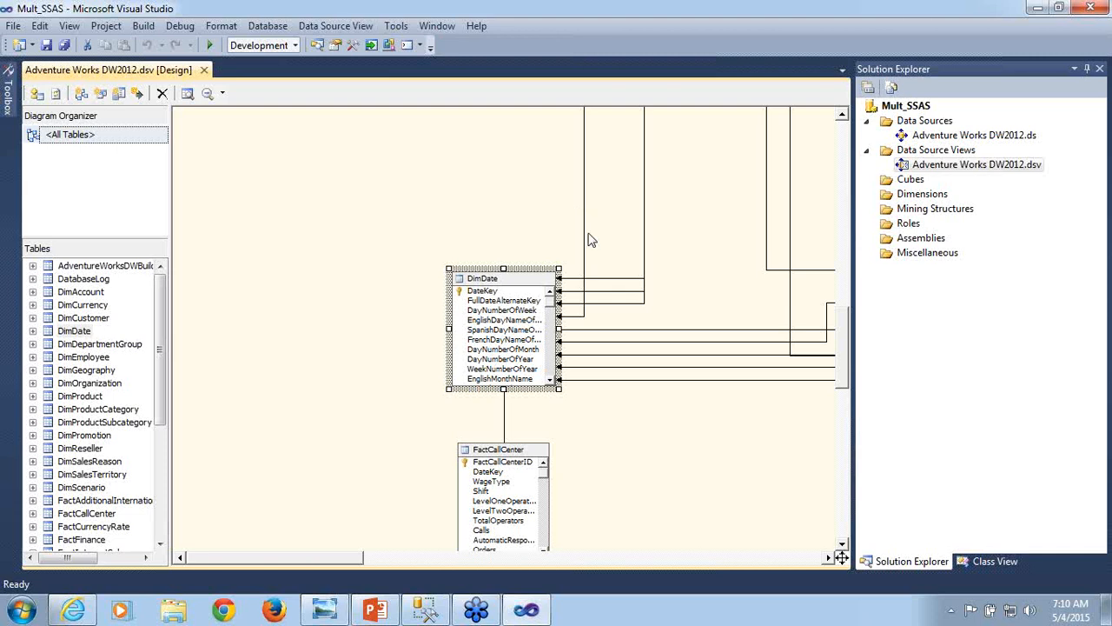
- Set the data source view diagram's zoom to 25%
{"action": "left_click", "coordinate": [223, 94]}
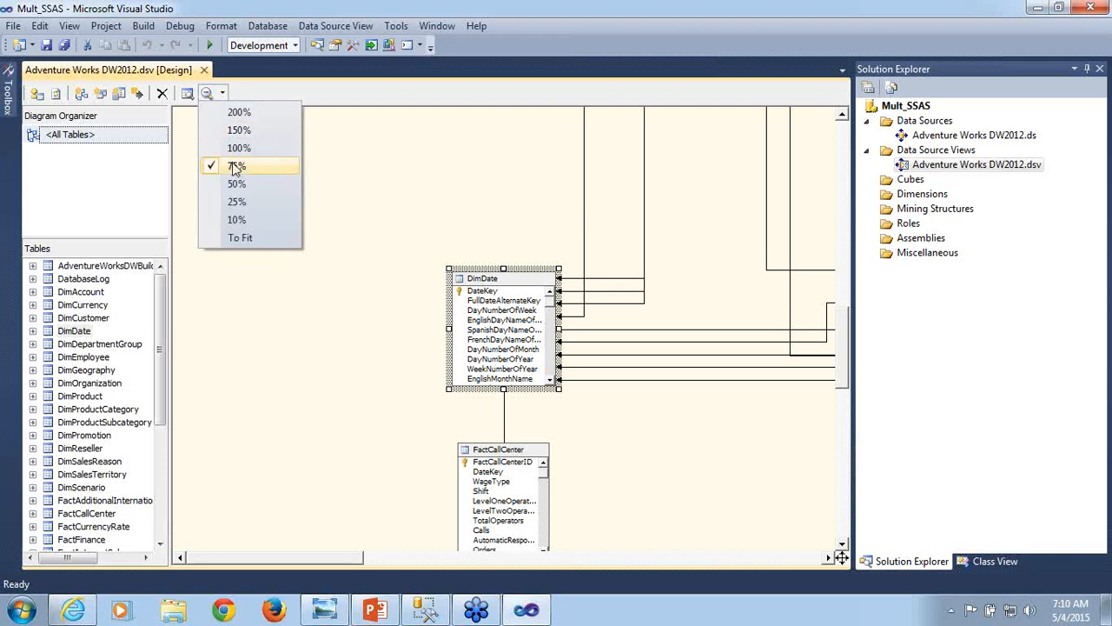
{"action": "left_click", "coordinate": [224, 206]}
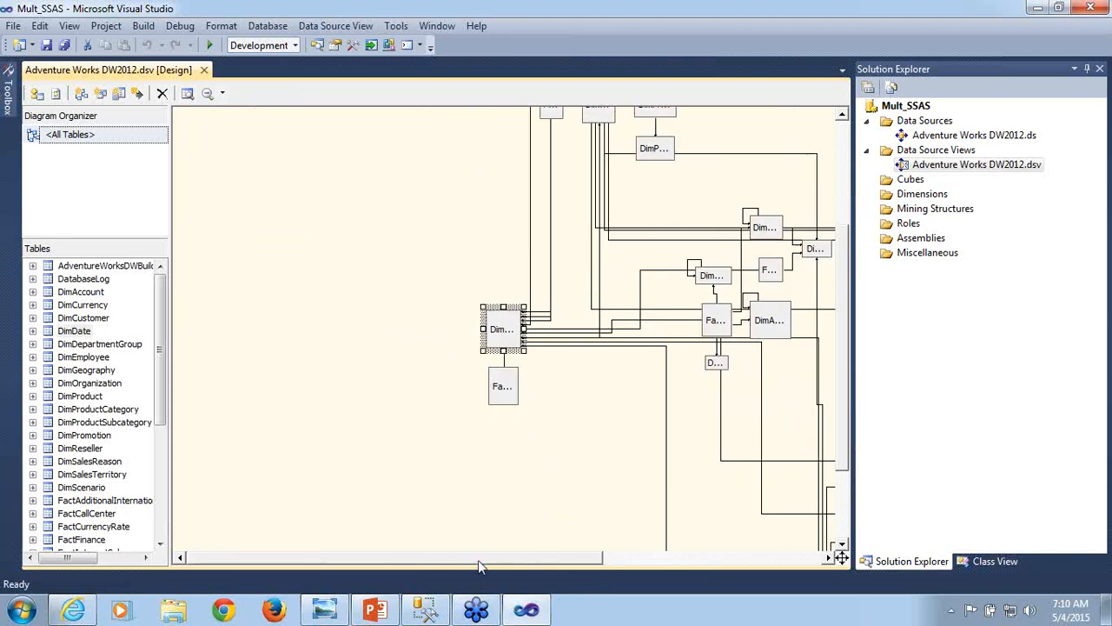
- Look over the data source view diagram's remaining tables and set its zoom to 10% for an overview
{"action": "left_click_drag", "start_coordinate": [478, 559], "coordinate": [696, 539]}
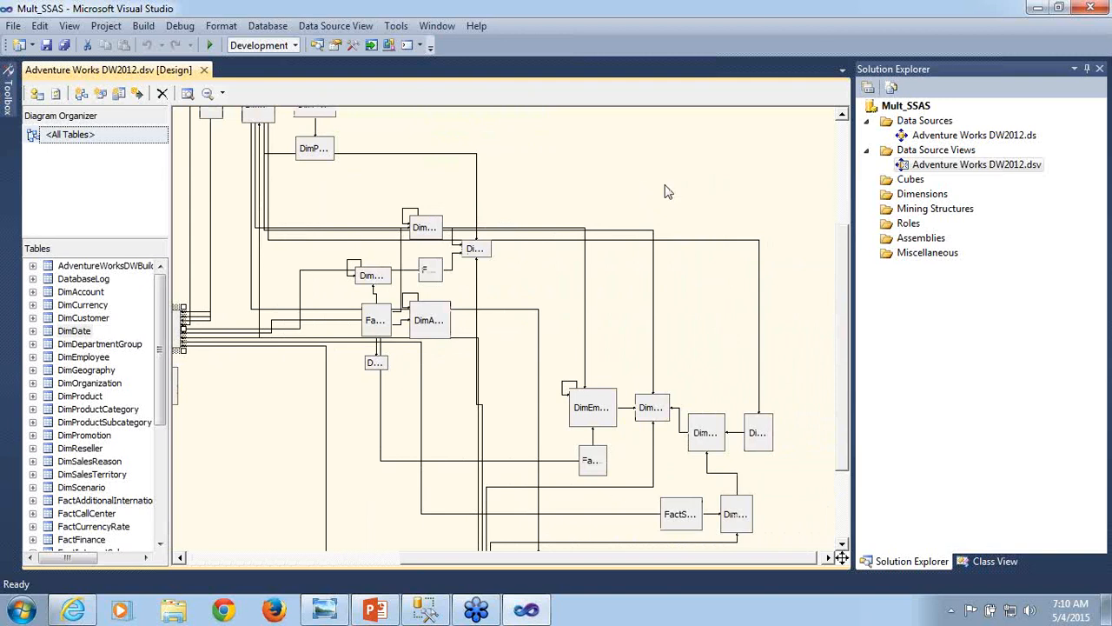
{"action": "left_click_drag", "start_coordinate": [843, 250], "coordinate": [865, 209]}
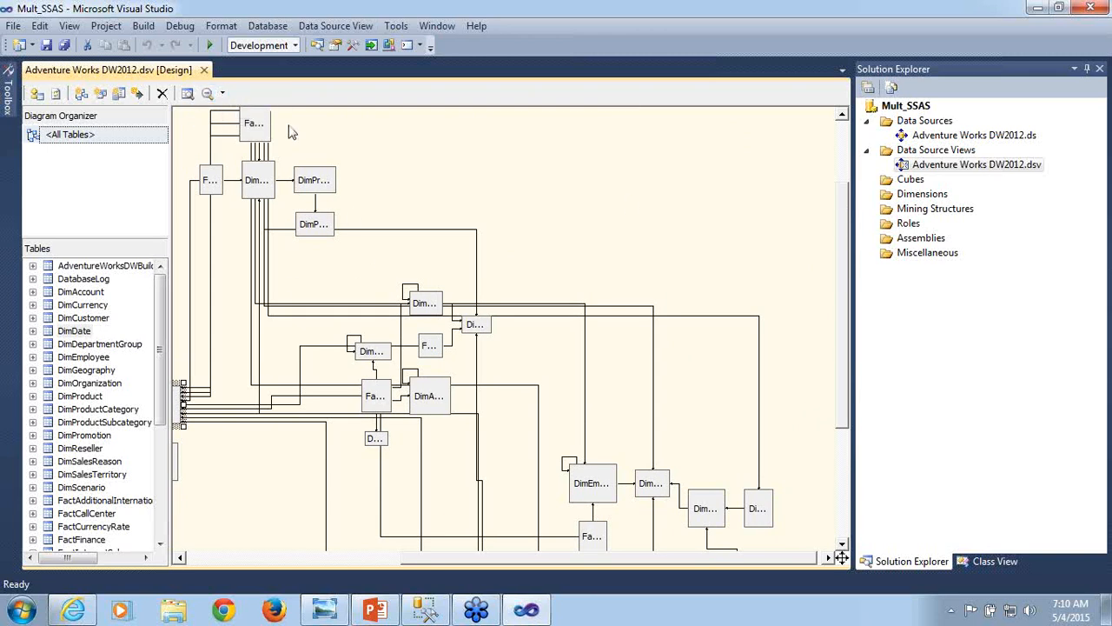
{"action": "left_click", "coordinate": [222, 93]}
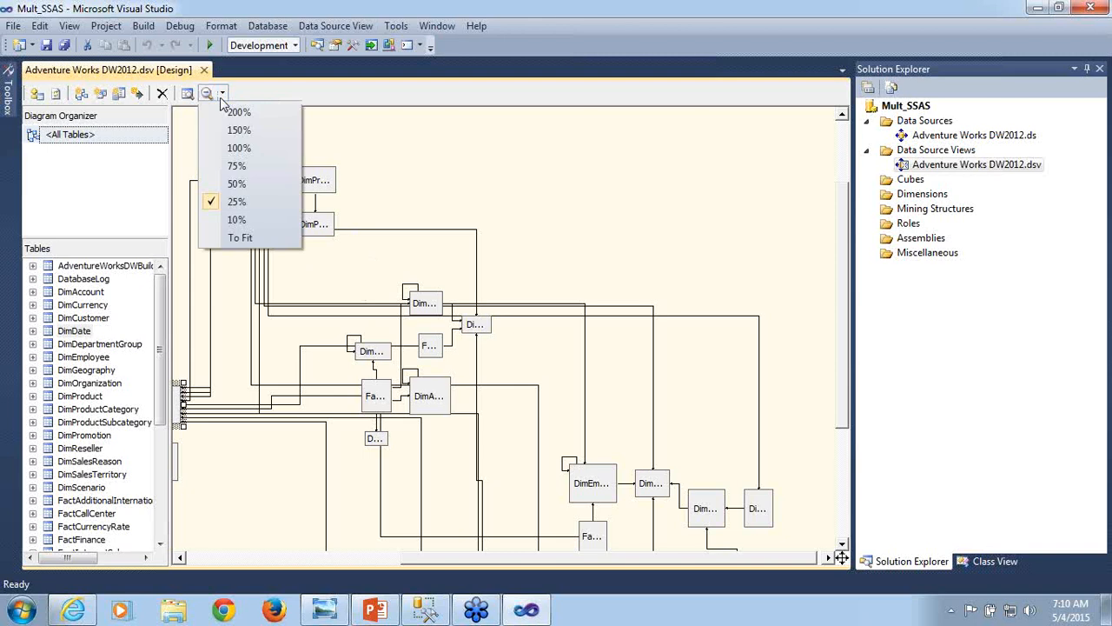
{"action": "left_click", "coordinate": [234, 219]}
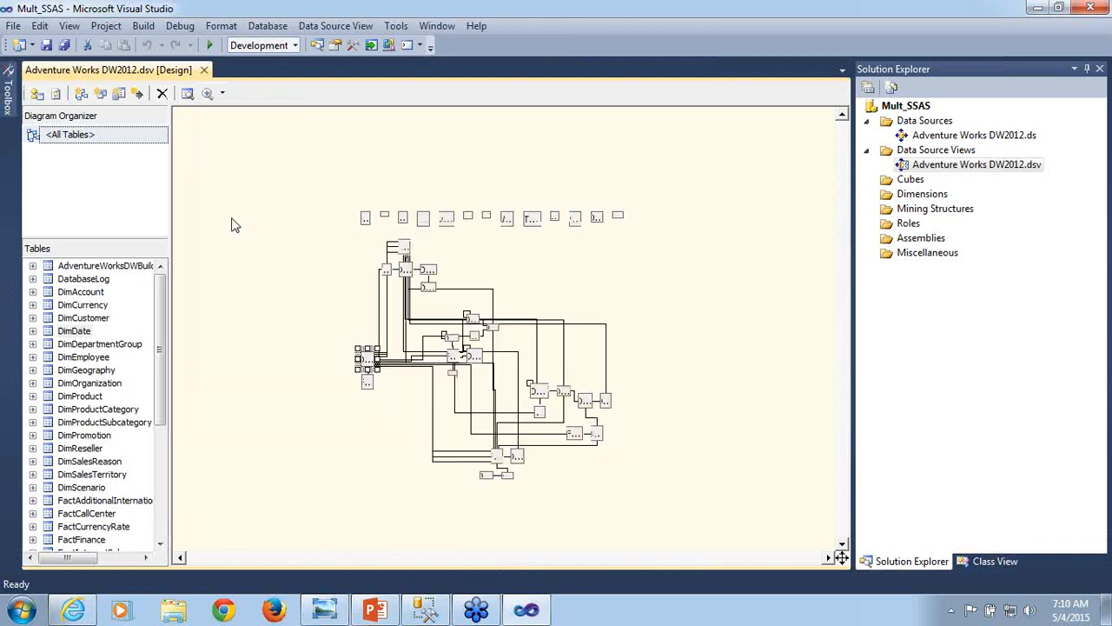
- Enlarge the diagram to 50% and then 75%, and examine the tables' columns and relationships across to DimDate
{"action": "left_click", "coordinate": [222, 94]}
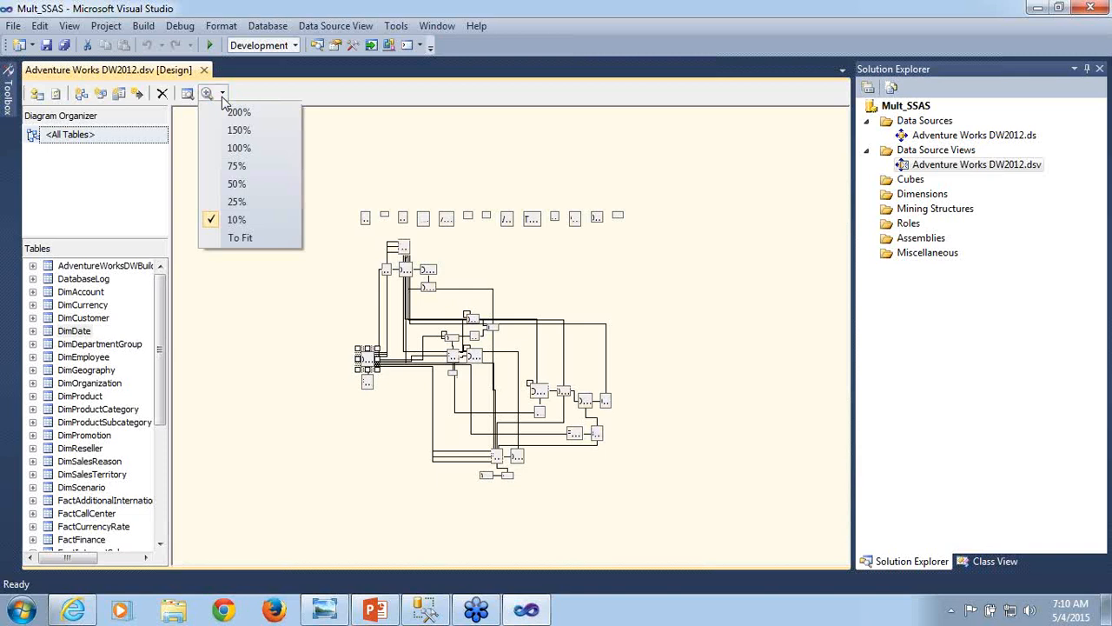
{"action": "left_click", "coordinate": [223, 186]}
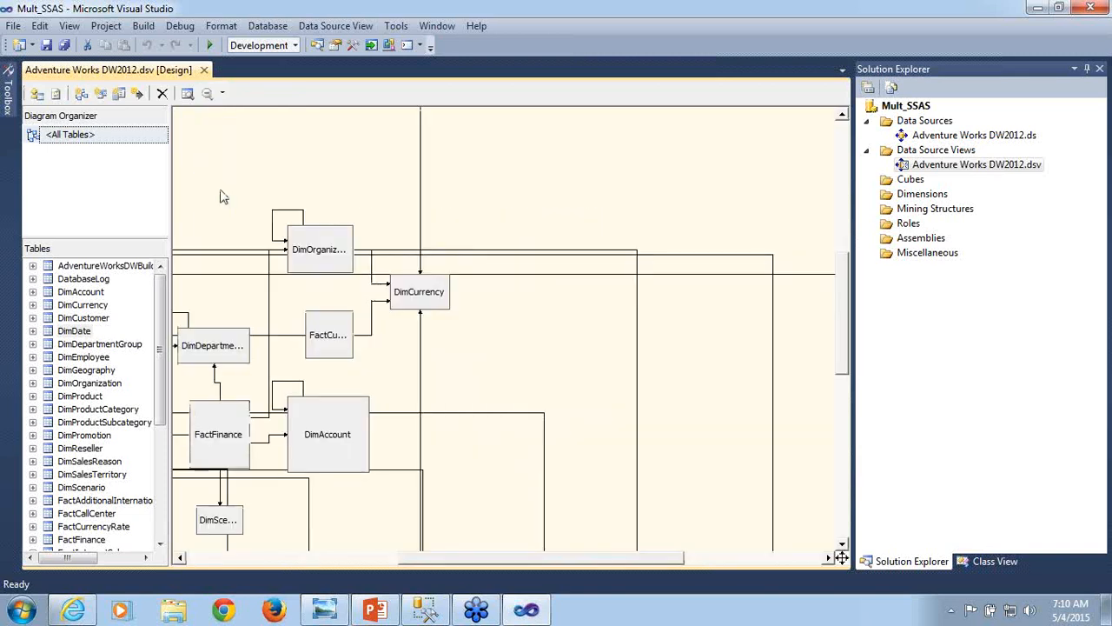
{"action": "left_click", "coordinate": [222, 94]}
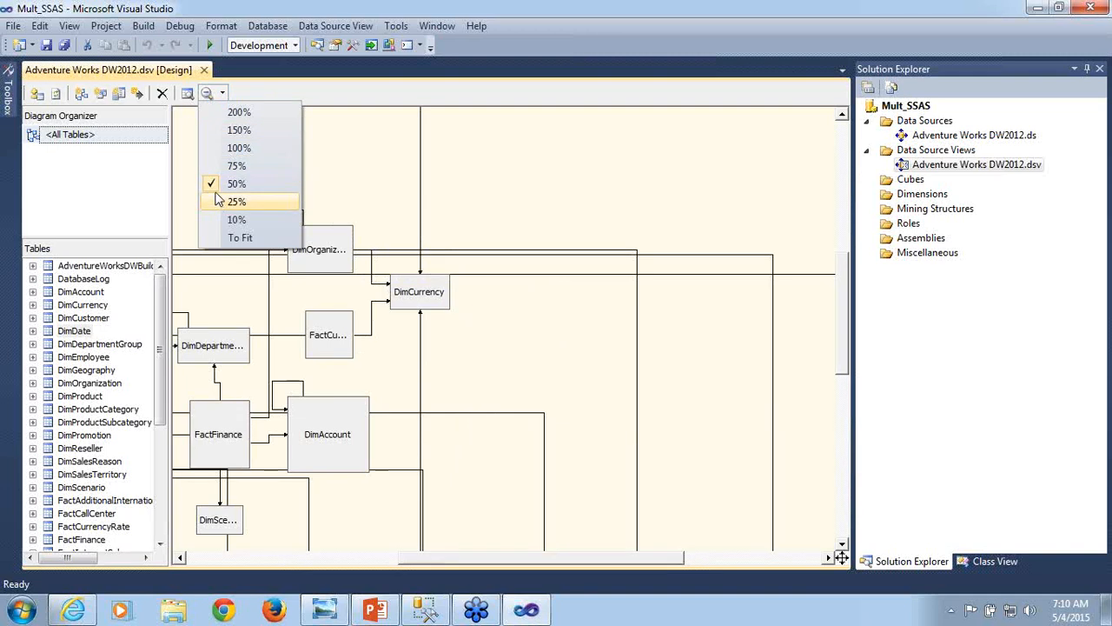
{"action": "left_click", "coordinate": [236, 166]}
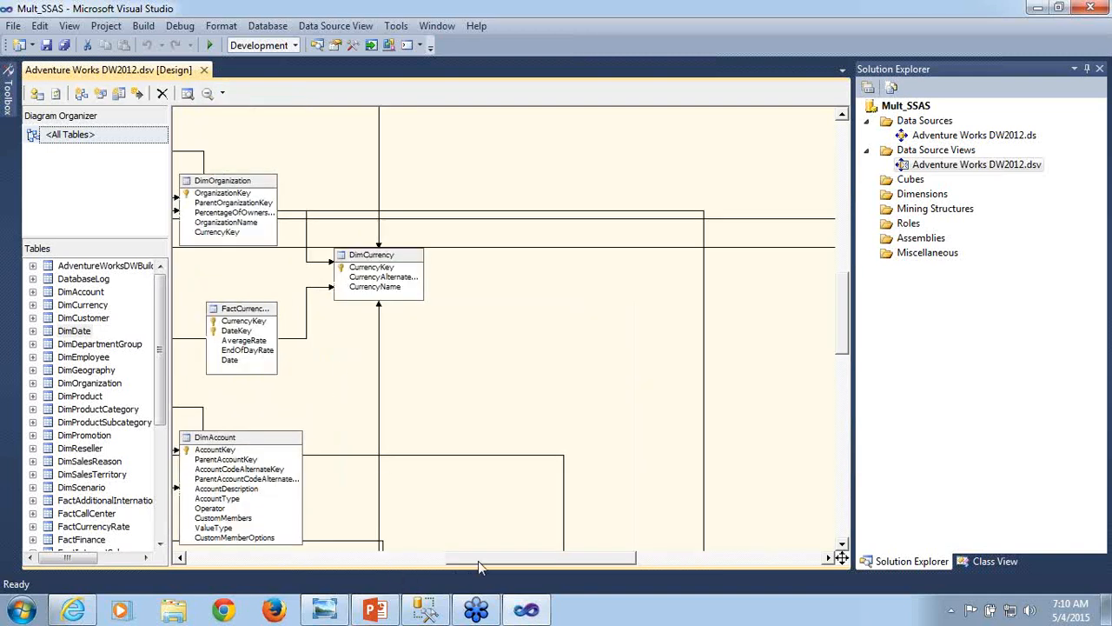
{"action": "left_click_drag", "start_coordinate": [478, 560], "coordinate": [414, 567]}
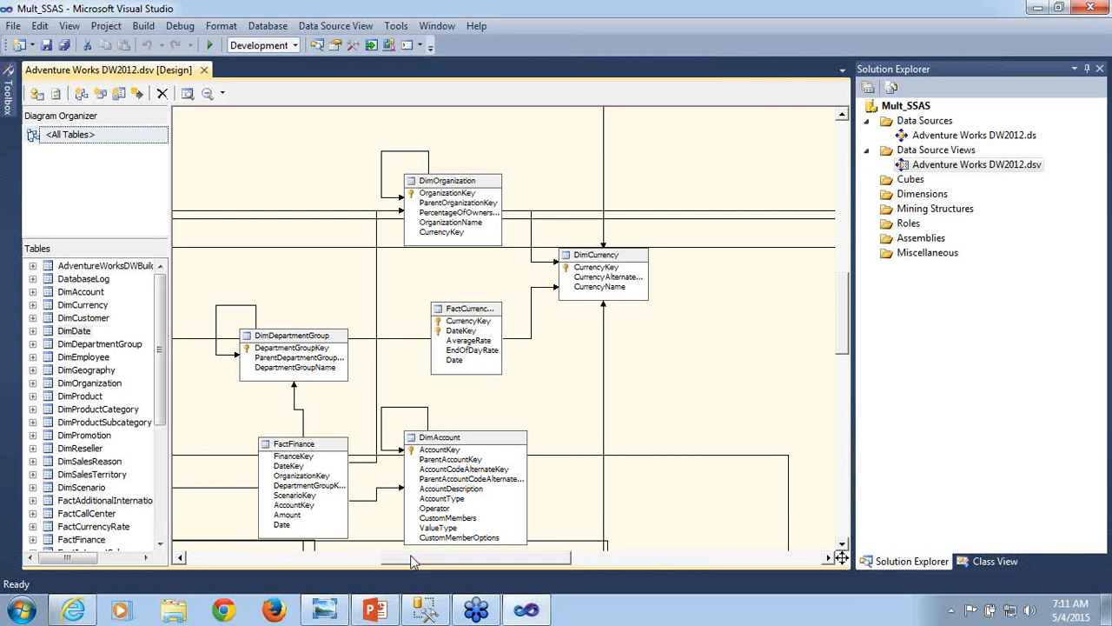
{"action": "left_click_drag", "start_coordinate": [414, 562], "coordinate": [193, 541]}
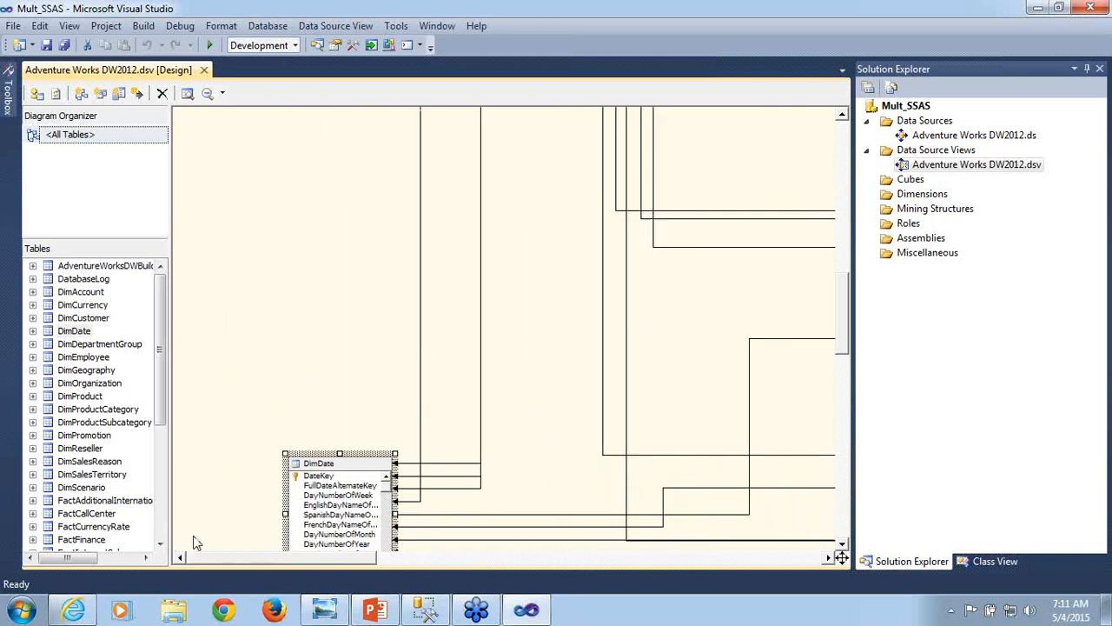
- Delete the Adventure Works DW2012 data source view from the project
{"action": "right_click", "coordinate": [974, 166]}
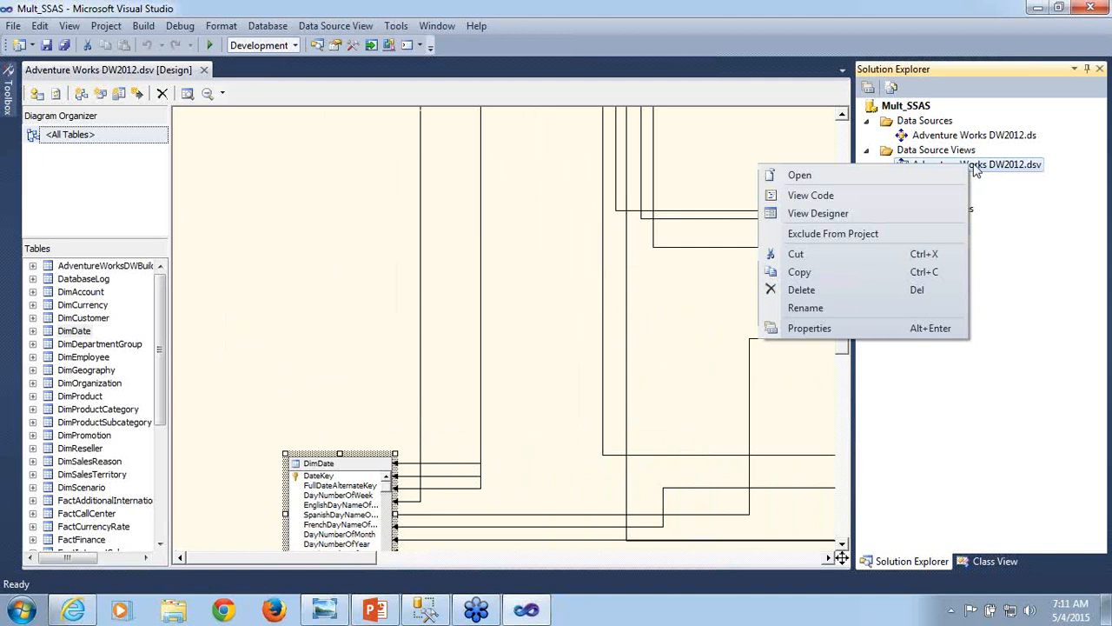
{"action": "left_click", "coordinate": [819, 291]}
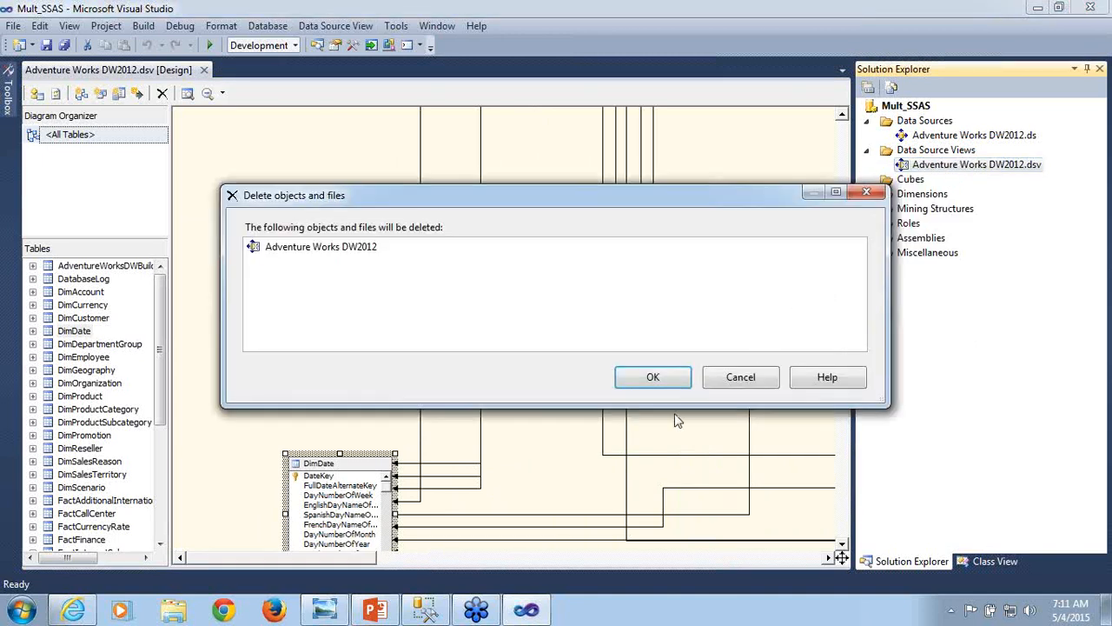
{"action": "left_click", "coordinate": [675, 391]}
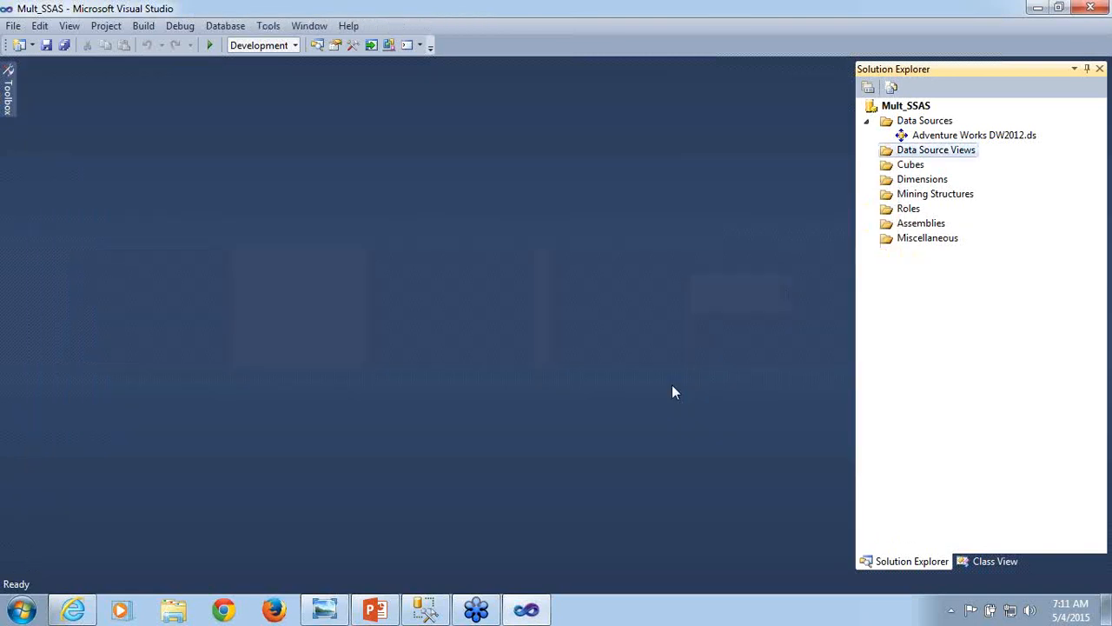
- Start a new data source view based on the Adventure Works DW2012 data source, proceeding to the table selection
{"action": "right_click", "coordinate": [930, 157]}
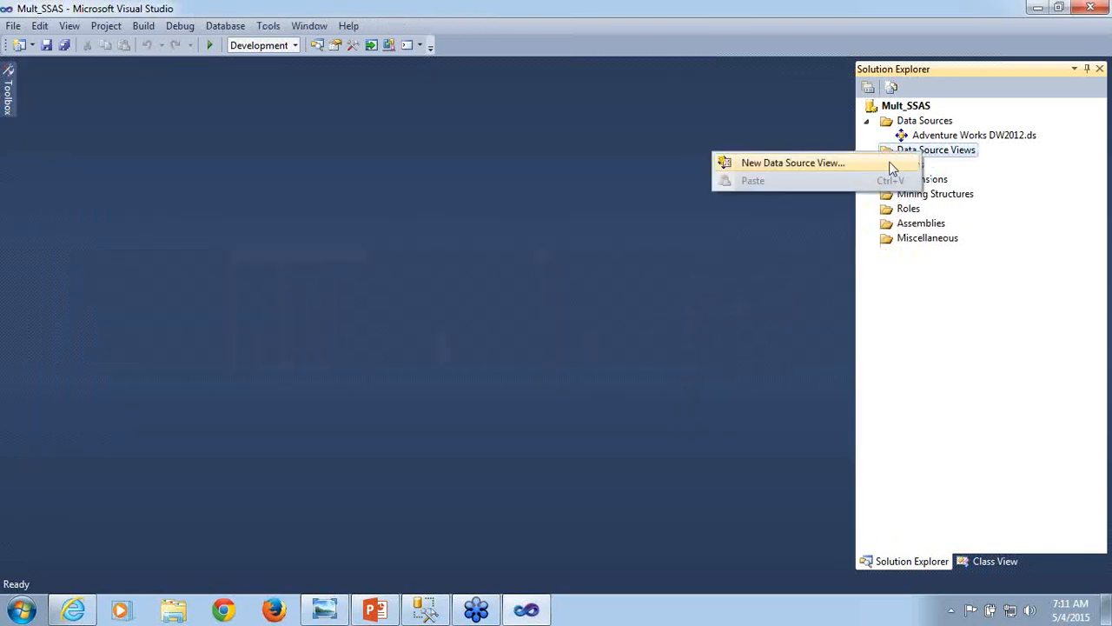
{"action": "left_click", "coordinate": [892, 168]}
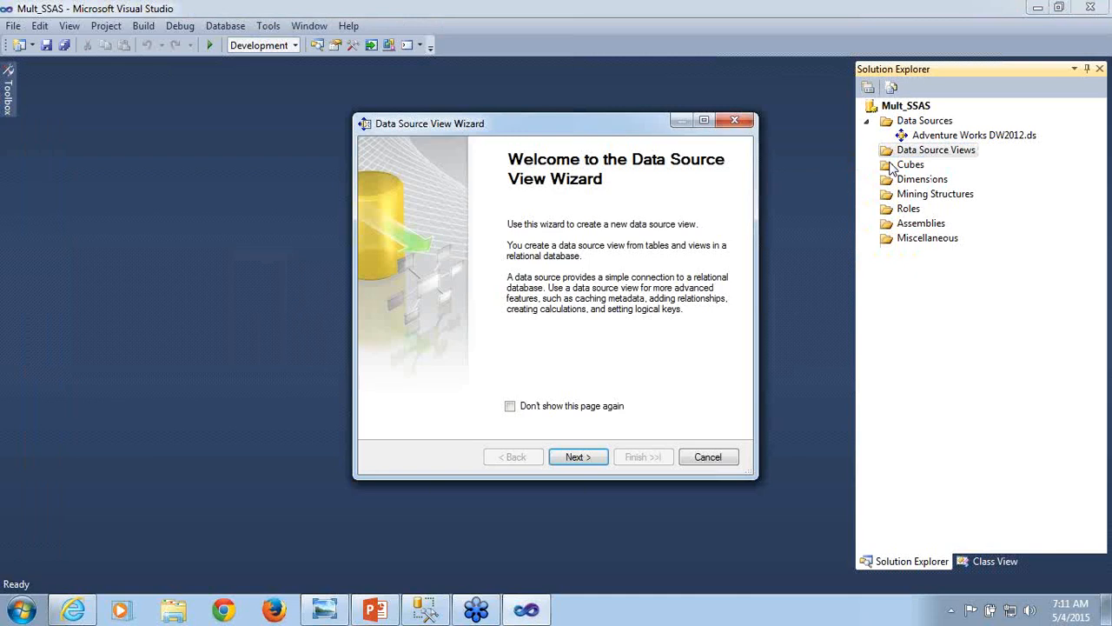
{"action": "left_click", "coordinate": [578, 457]}
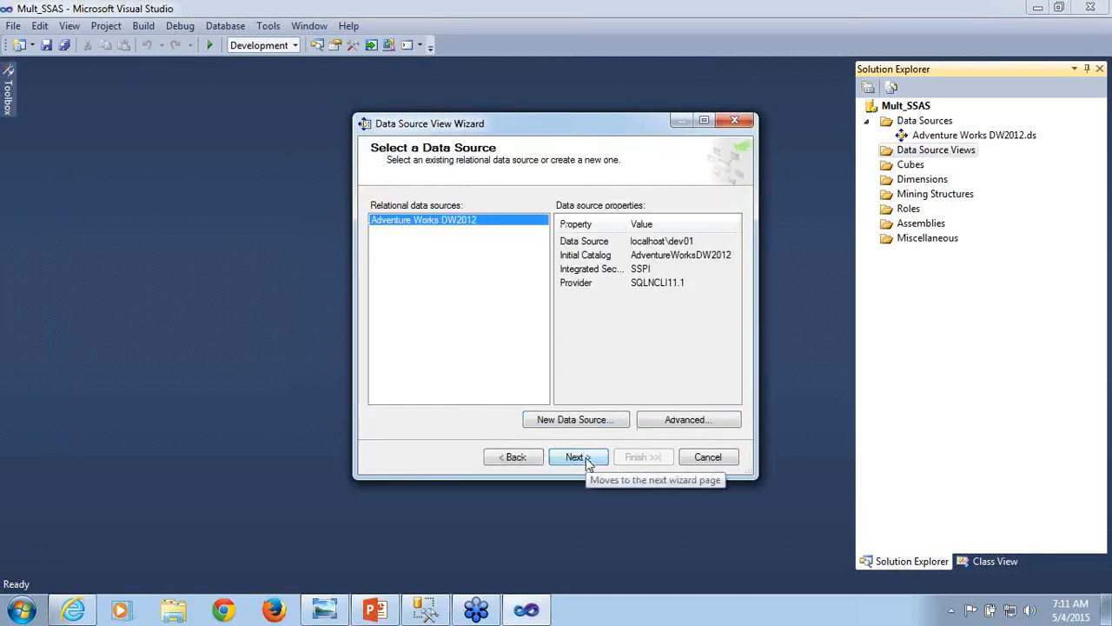
{"action": "left_click", "coordinate": [586, 463]}
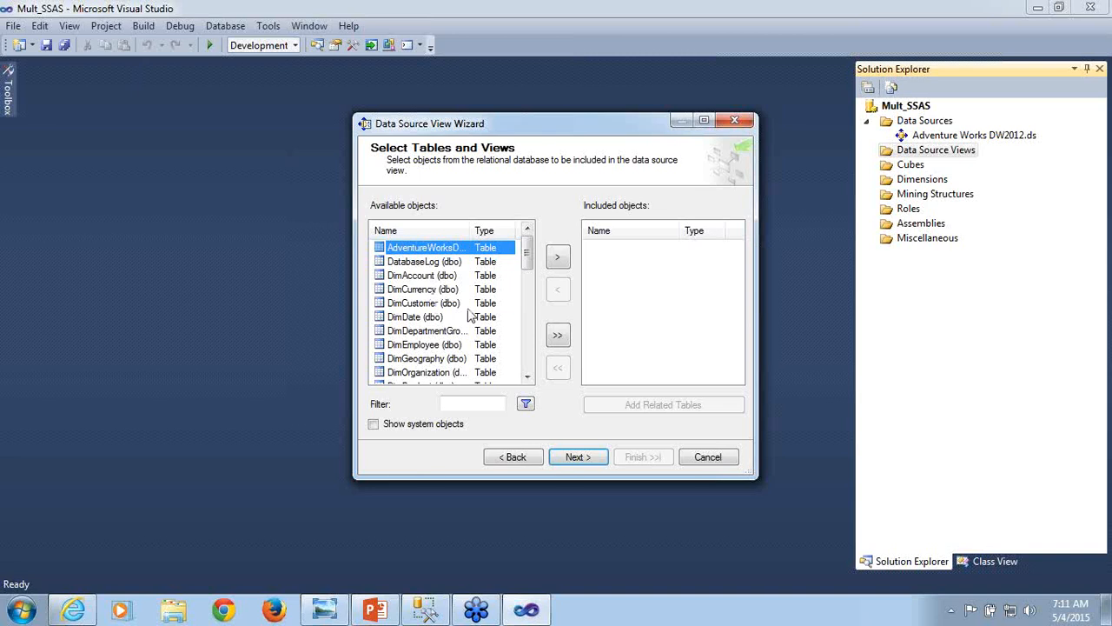
- Include the DimCustomer, DimDate and DimEmployee tables in the new data source view
{"action": "left_click", "coordinate": [436, 304]}
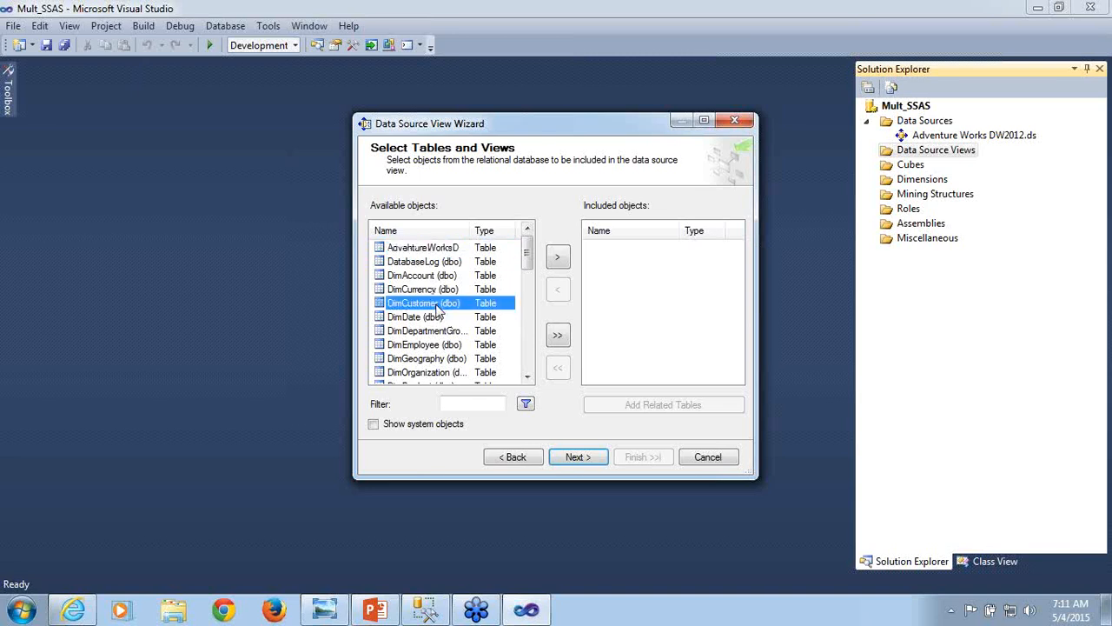
{"action": "left_click", "coordinate": [557, 258]}
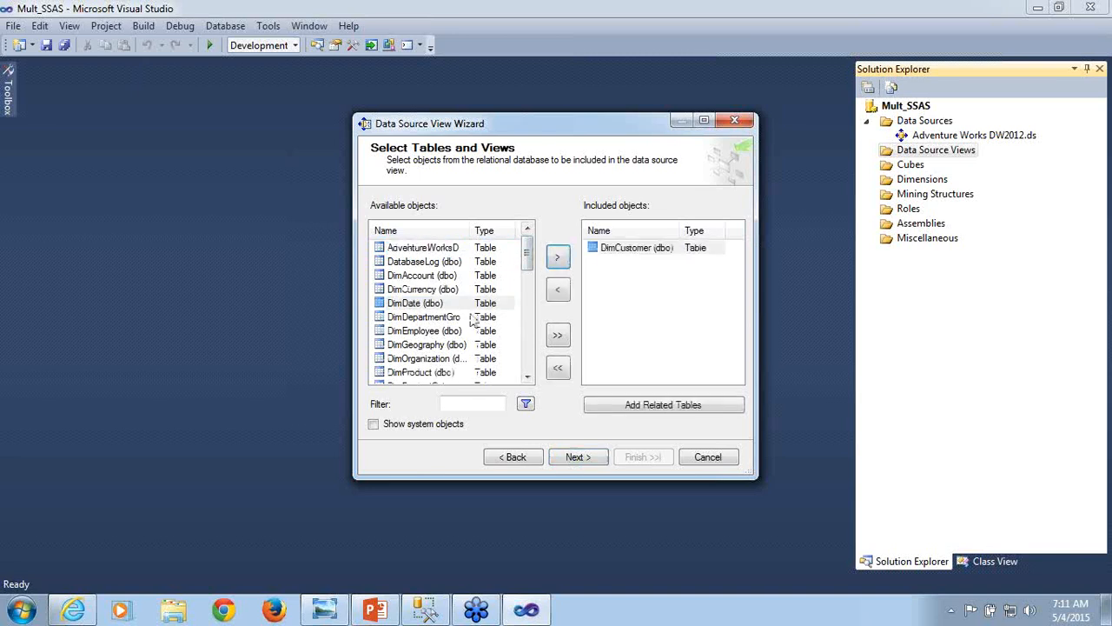
{"action": "left_click", "coordinate": [437, 304]}
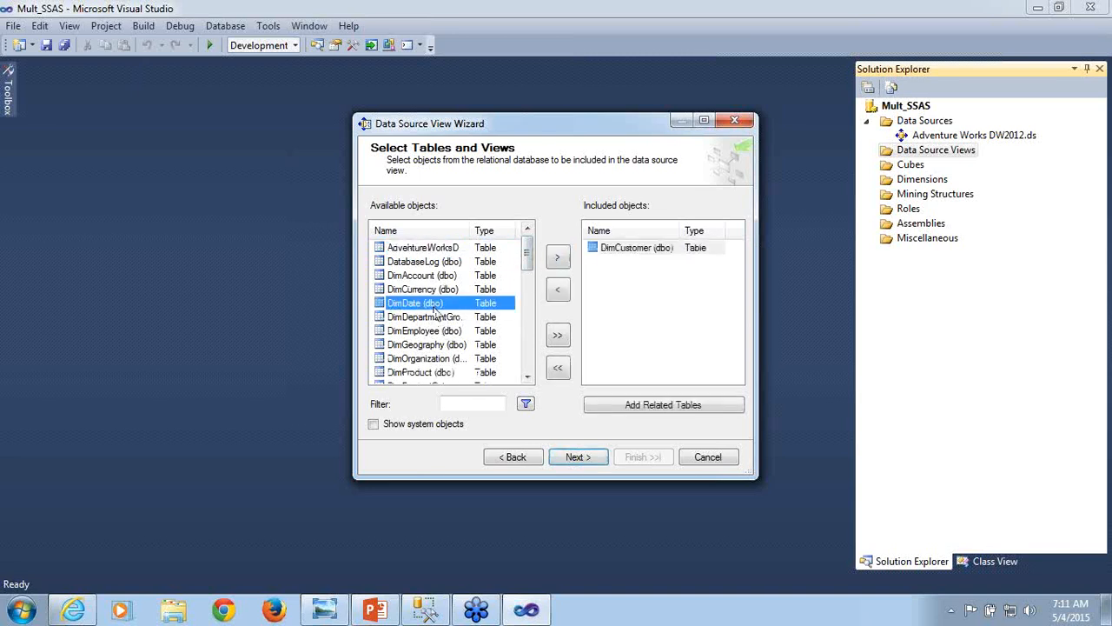
{"action": "left_click", "coordinate": [558, 258]}
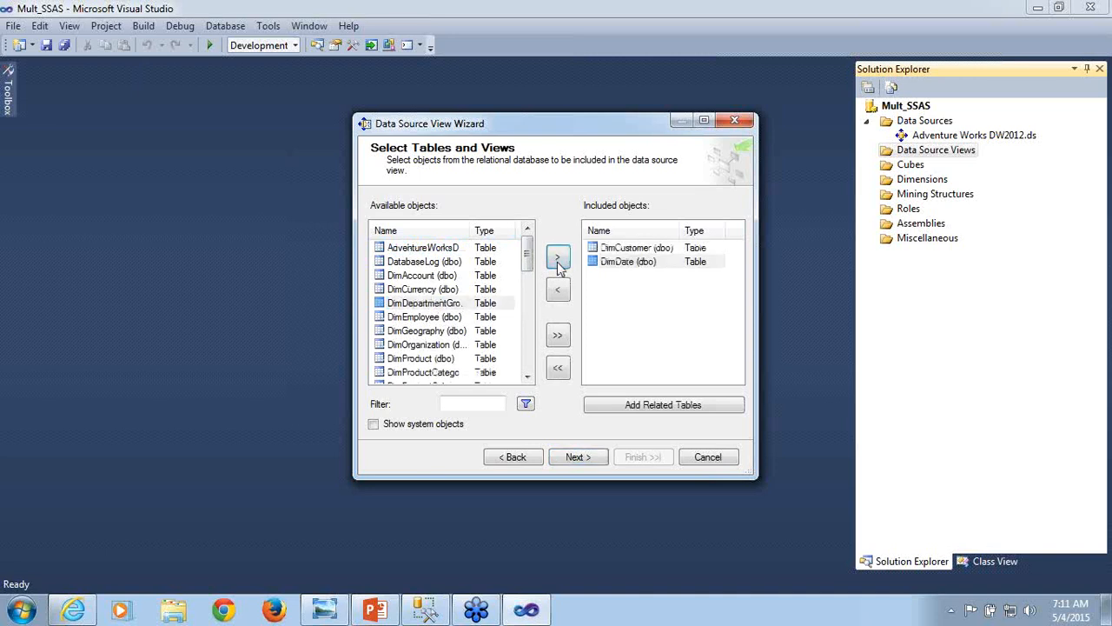
{"action": "left_click", "coordinate": [451, 319]}
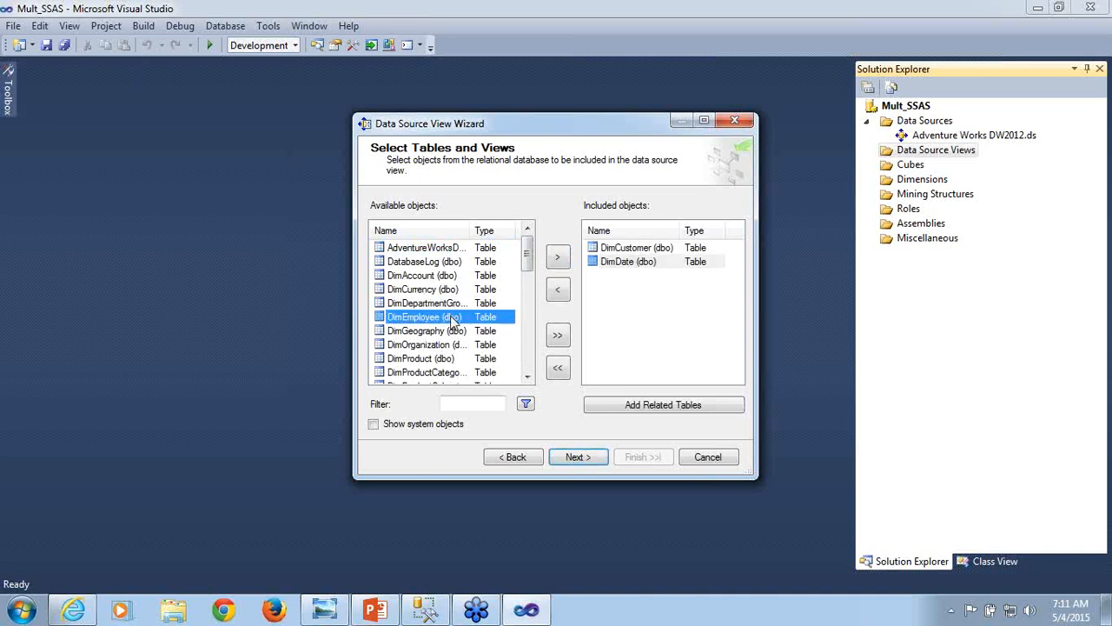
{"action": "left_click", "coordinate": [560, 257]}
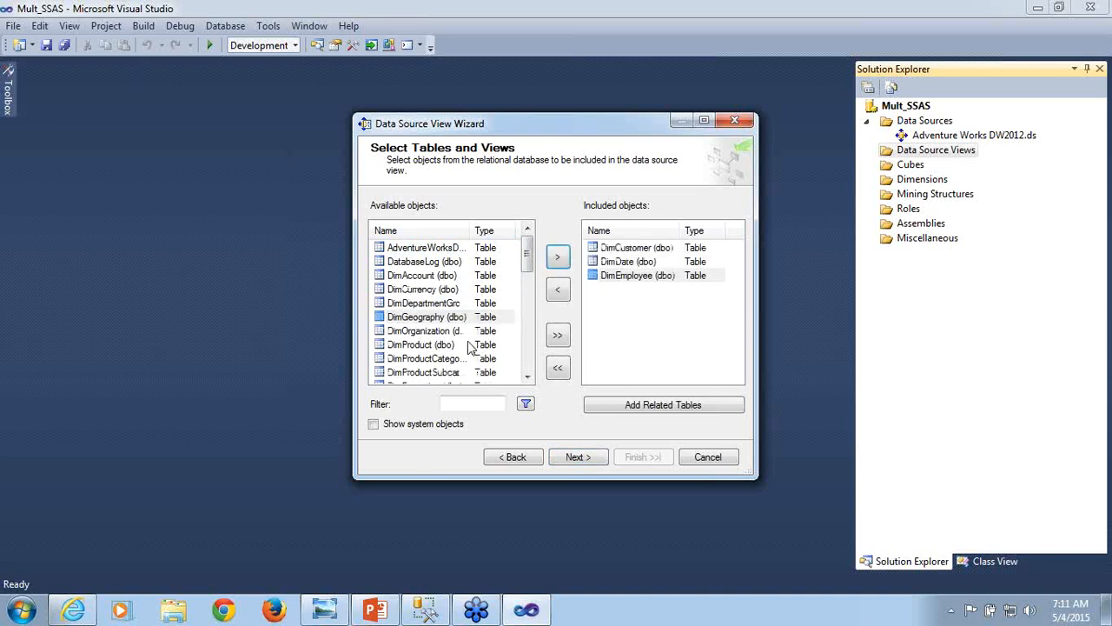
- Include the DimProduct, DimProductSubcategory and DimReseller tables in the new data source view
{"action": "left_click", "coordinate": [450, 345]}
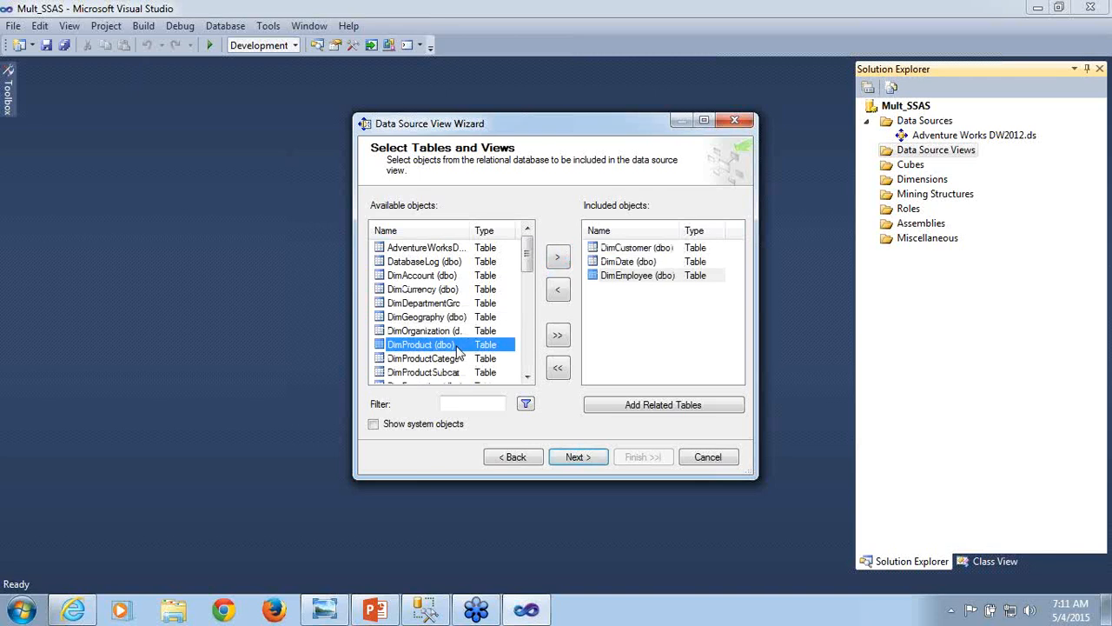
{"action": "left_click", "coordinate": [558, 260]}
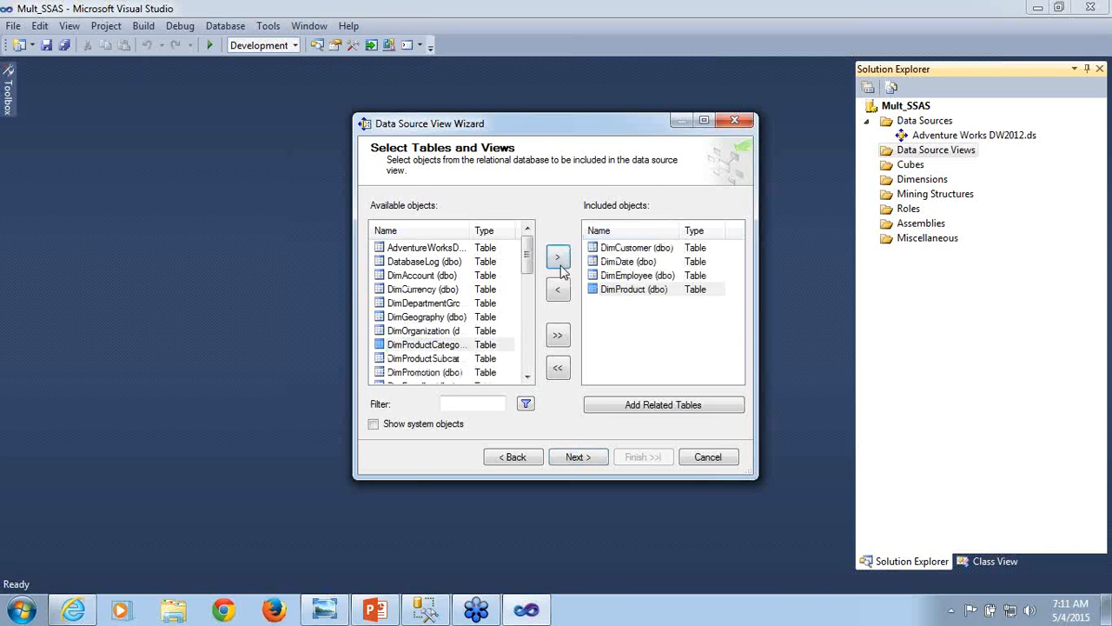
{"action": "left_click", "coordinate": [464, 363]}
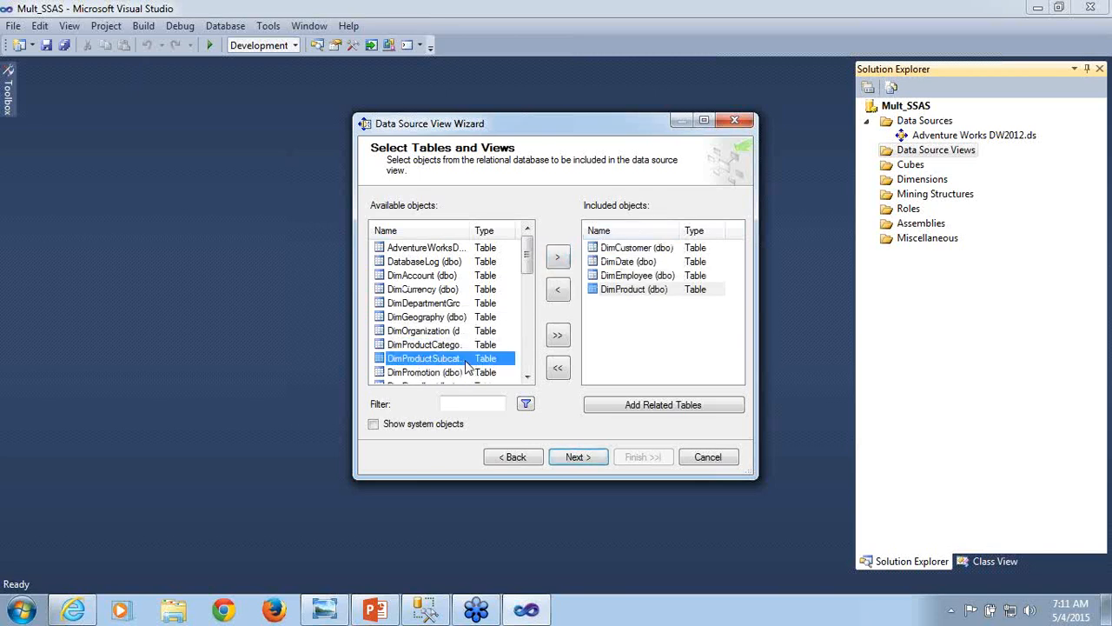
{"action": "left_click", "coordinate": [557, 259]}
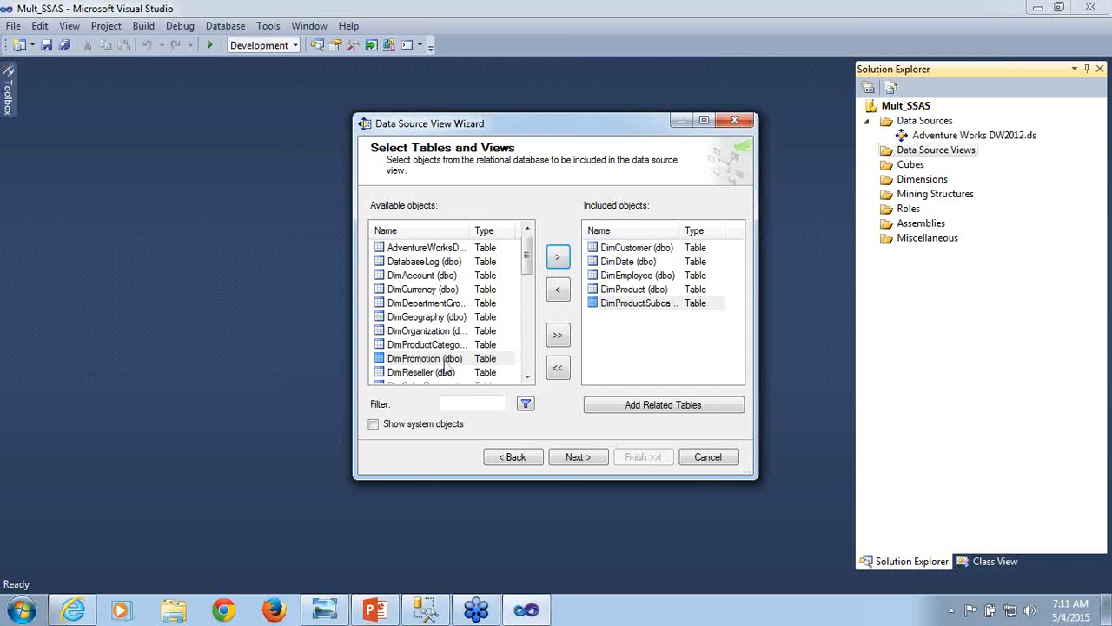
{"action": "left_click", "coordinate": [487, 373]}
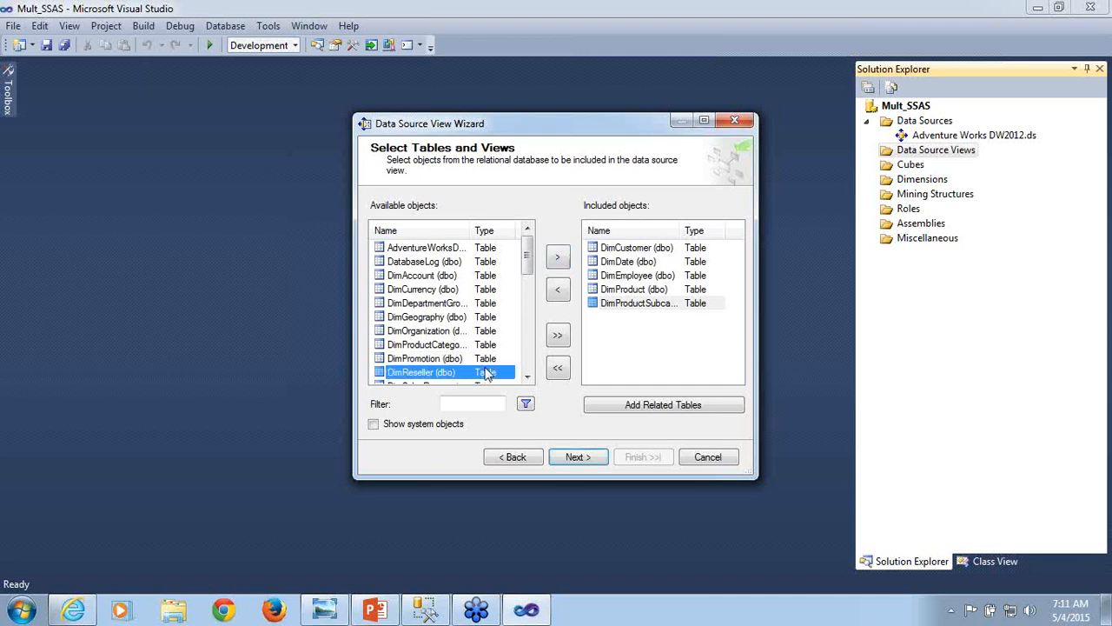
{"action": "left_click", "coordinate": [559, 263]}
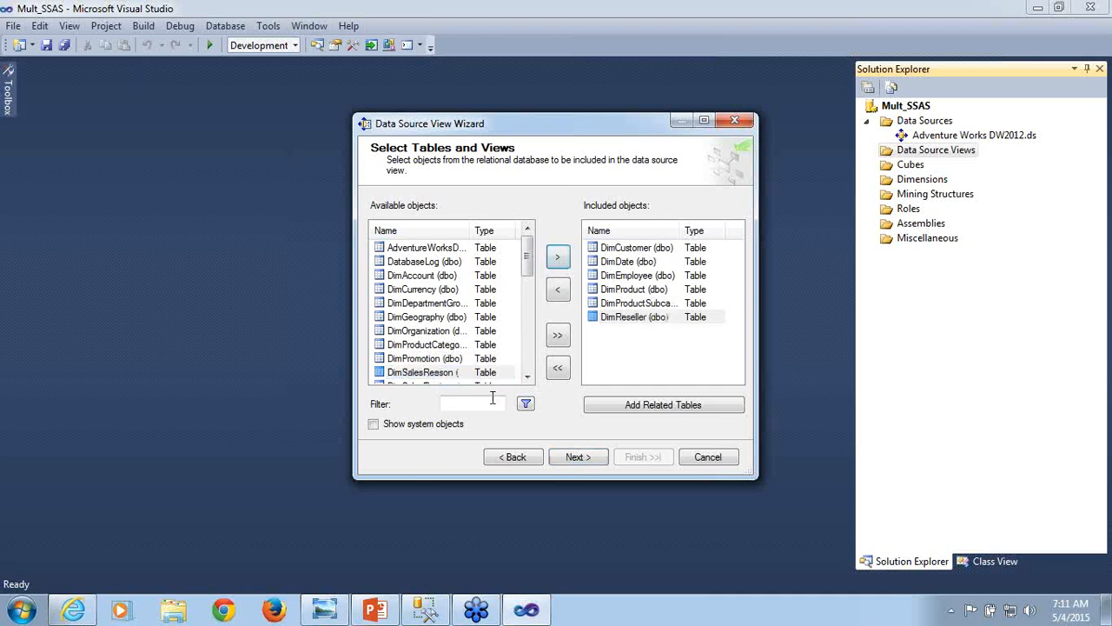
- Include the DimSalesReason table in the new data source view
{"action": "left_click", "coordinate": [527, 379]}
{"action": "left_click", "coordinate": [528, 379]}
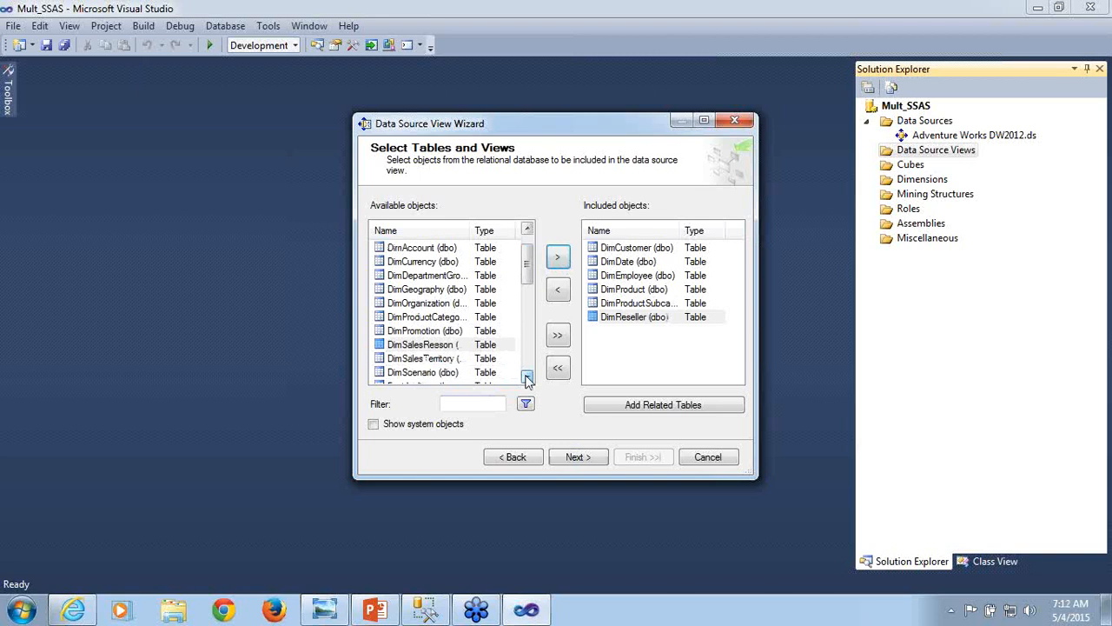
{"action": "left_click", "coordinate": [444, 346]}
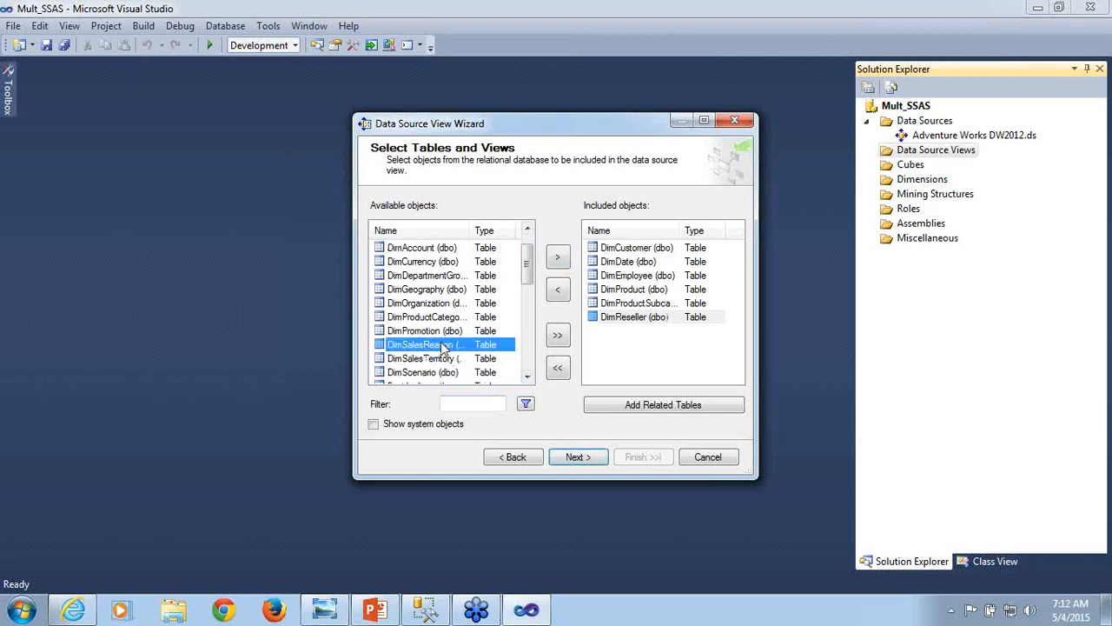
{"action": "left_click", "coordinate": [558, 259]}
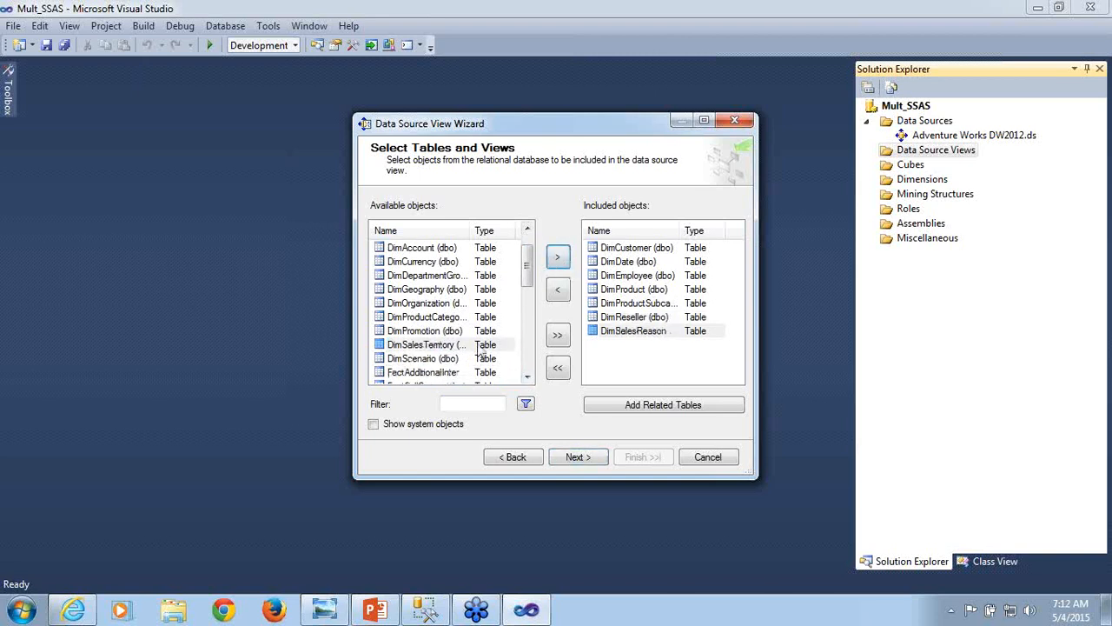
- Include the FactInternetSalesReason and FactResellerSales tables in the new data source view
{"action": "left_click", "coordinate": [528, 377]}
{"action": "left_click", "coordinate": [528, 377]}
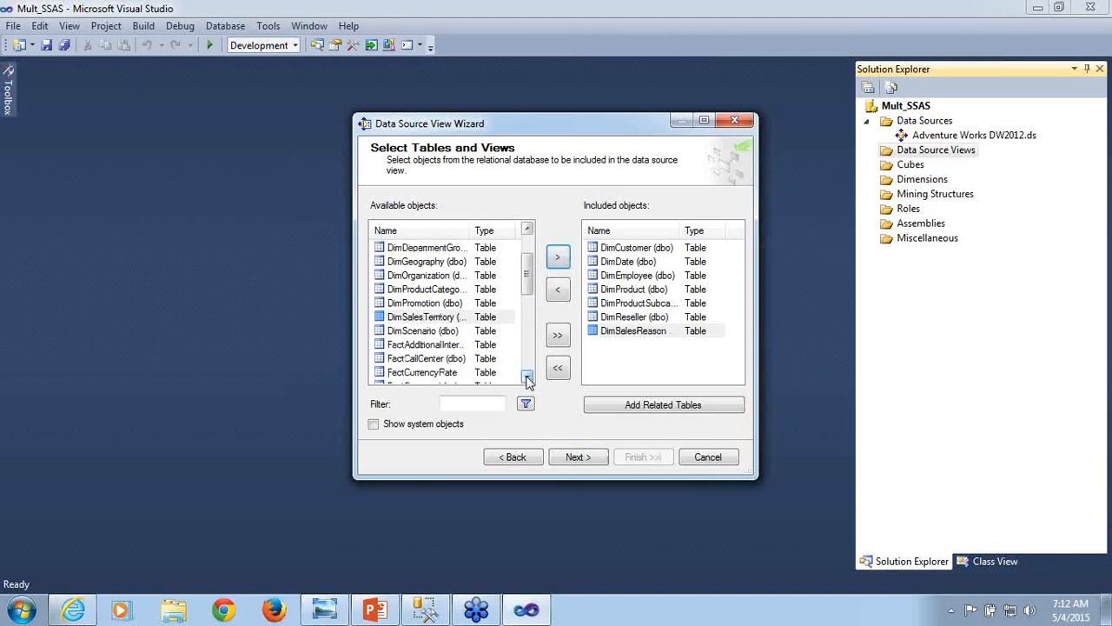
{"action": "left_click", "coordinate": [528, 377]}
{"action": "left_click", "coordinate": [527, 377]}
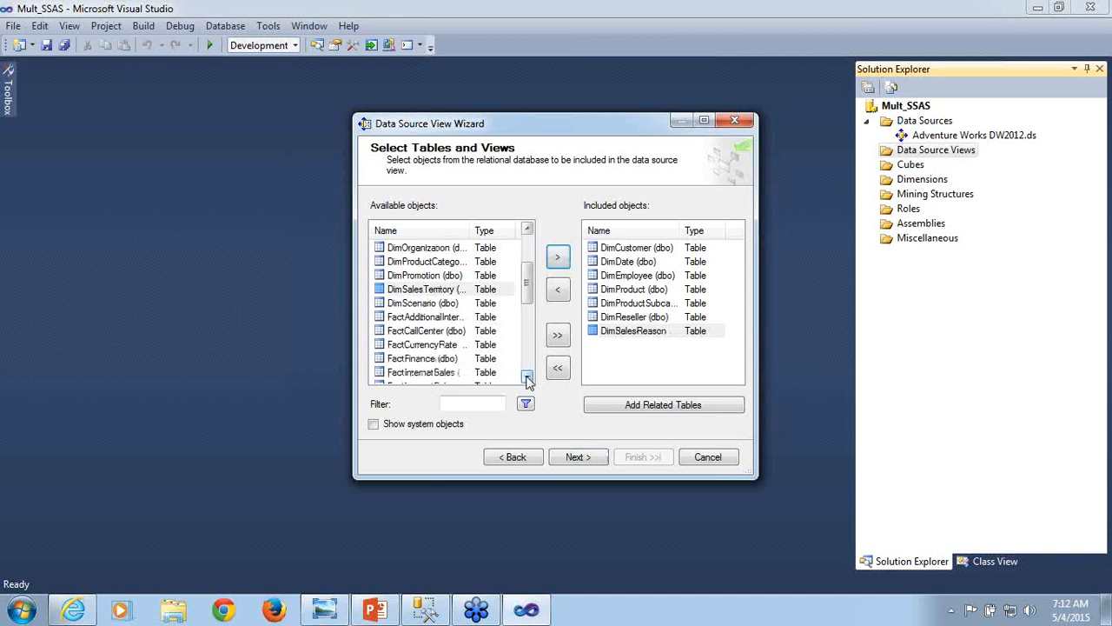
{"action": "left_click", "coordinate": [528, 377]}
{"action": "left_click", "coordinate": [528, 377]}
{"action": "left_click", "coordinate": [527, 377]}
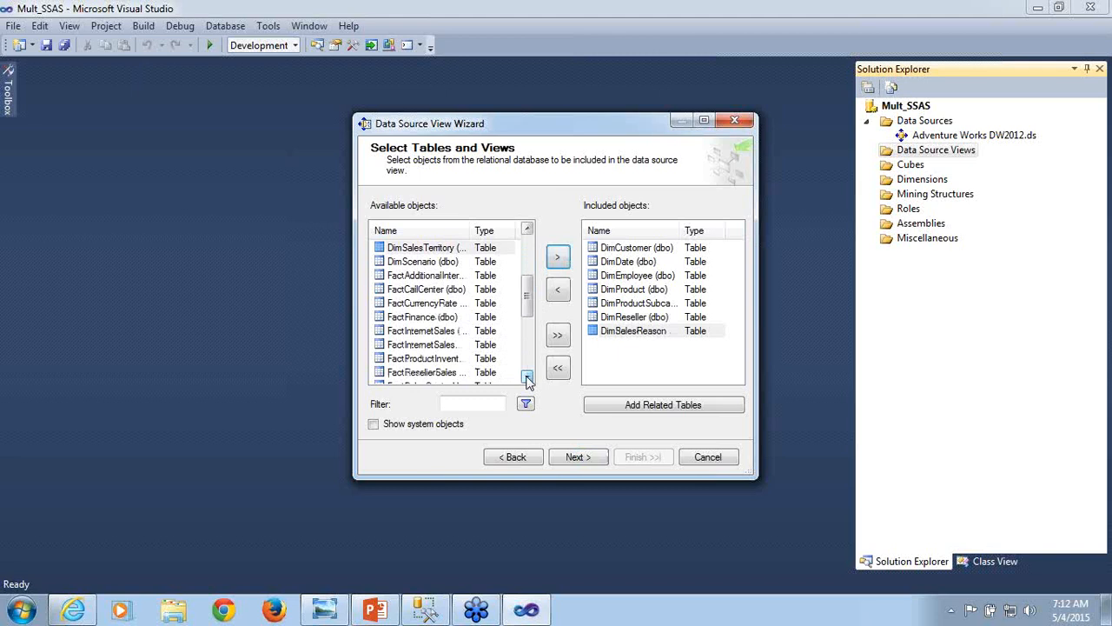
{"action": "left_click", "coordinate": [446, 346]}
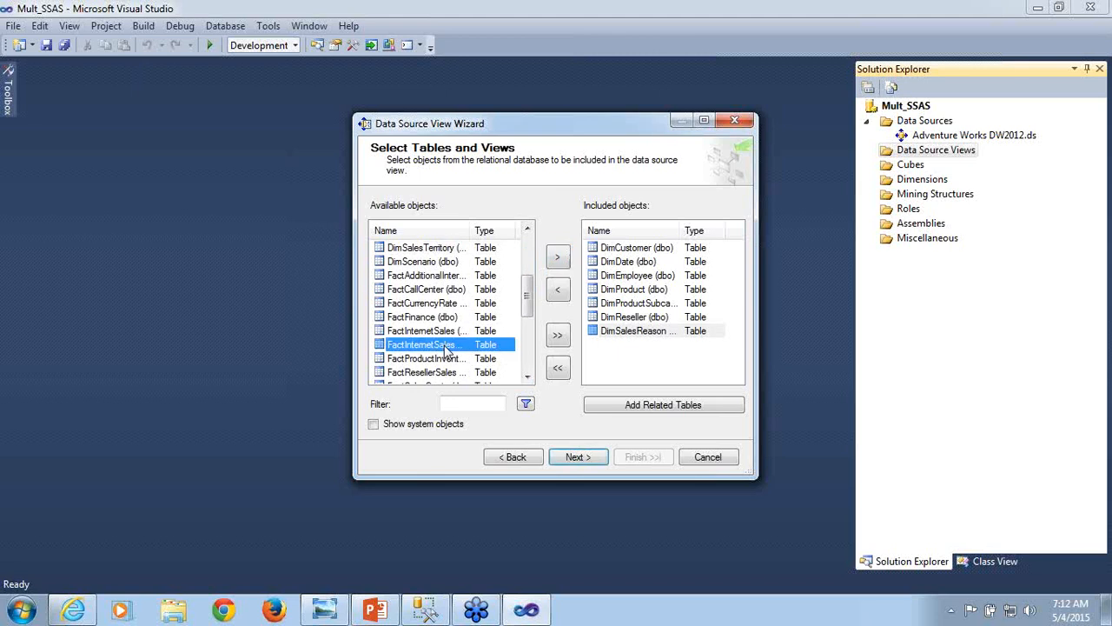
{"action": "left_click", "coordinate": [557, 257]}
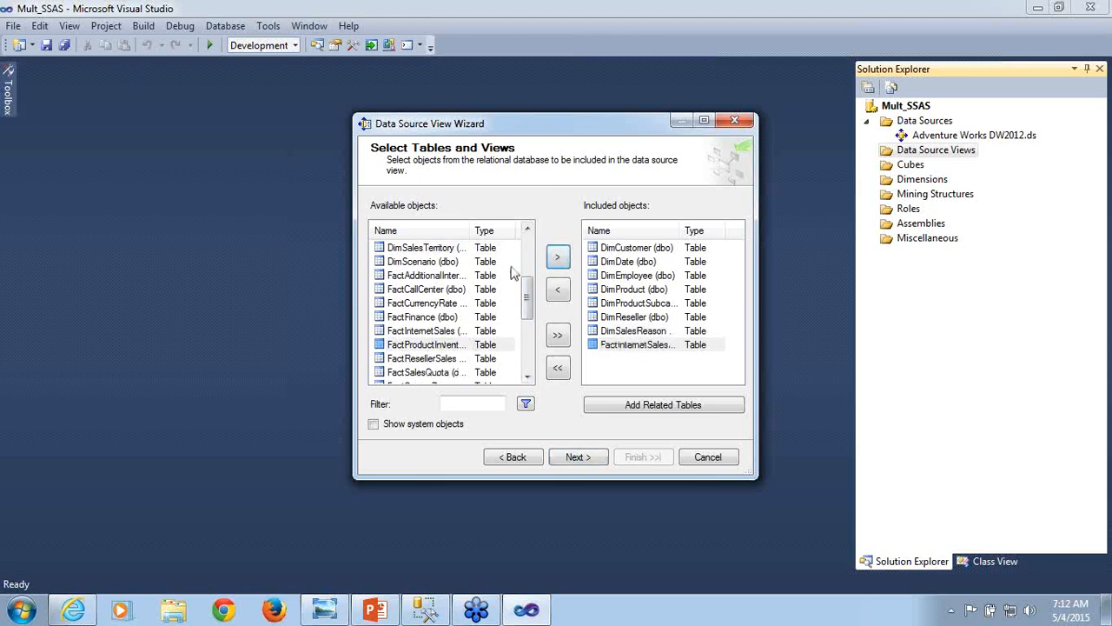
{"action": "left_click", "coordinate": [439, 359]}
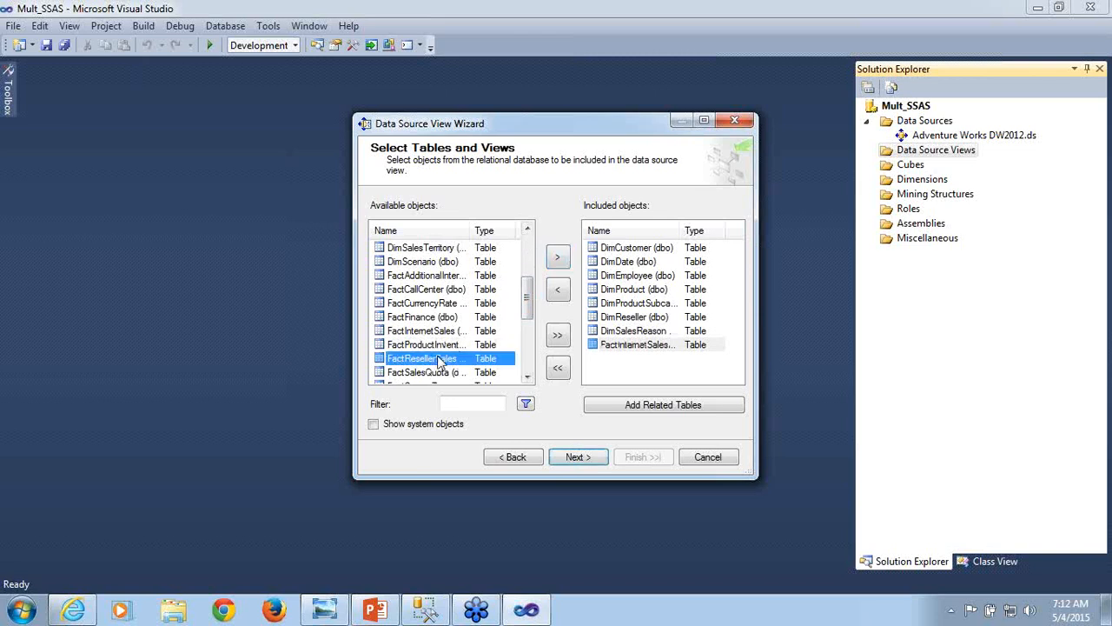
{"action": "left_click", "coordinate": [557, 259]}
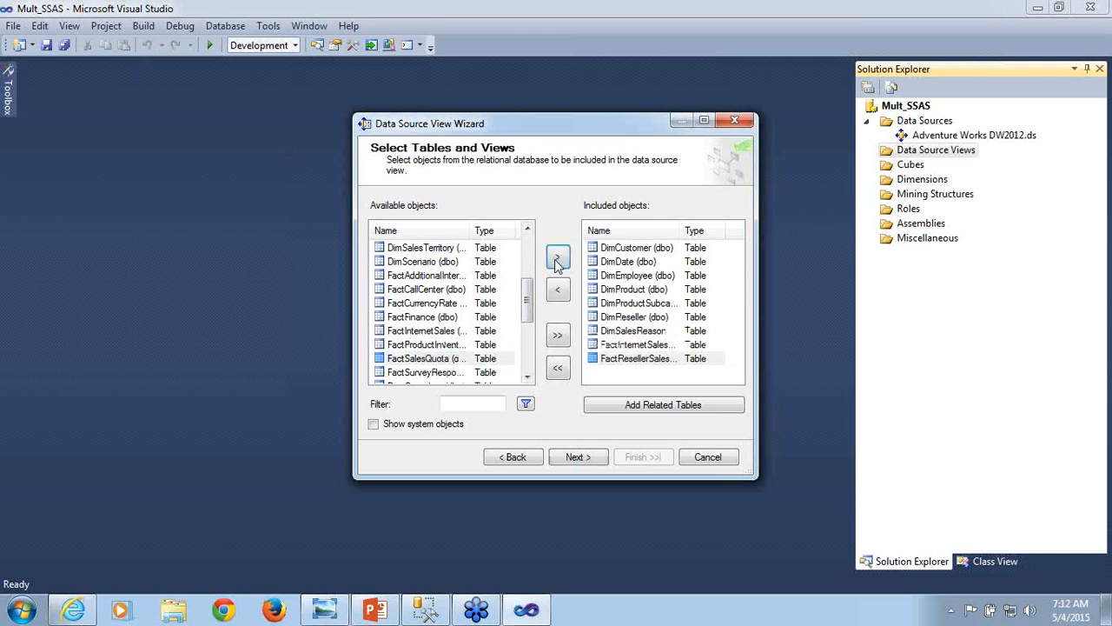
- Check the remaining available objects, and create the data source view under the name Adventure Works DW2012
{"action": "left_click", "coordinate": [527, 377]}
{"action": "left_click", "coordinate": [528, 377]}
{"action": "left_click", "coordinate": [528, 377]}
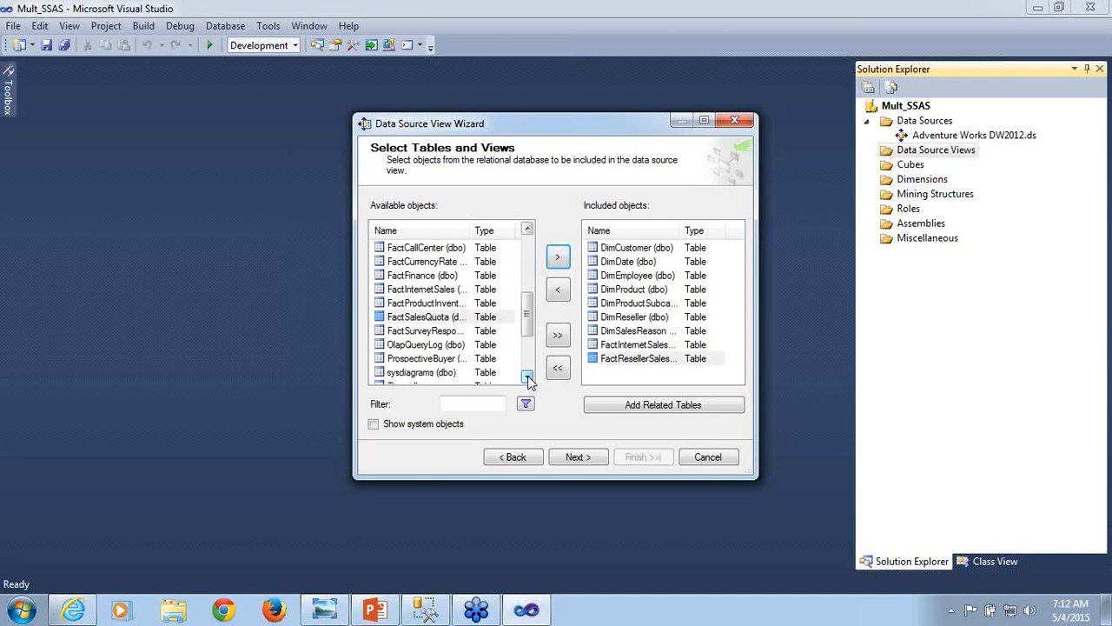
{"action": "left_click", "coordinate": [528, 377]}
{"action": "left_click", "coordinate": [528, 377]}
{"action": "left_click", "coordinate": [528, 377]}
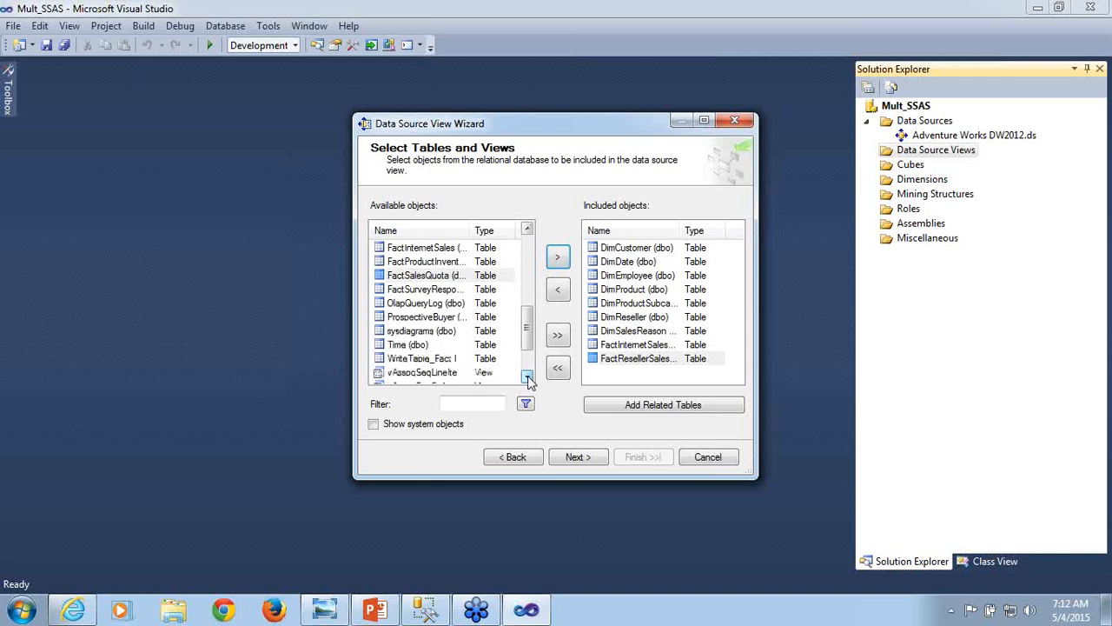
{"action": "left_click", "coordinate": [527, 377]}
{"action": "left_click", "coordinate": [527, 377]}
{"action": "left_click", "coordinate": [527, 377]}
{"action": "left_click", "coordinate": [528, 377]}
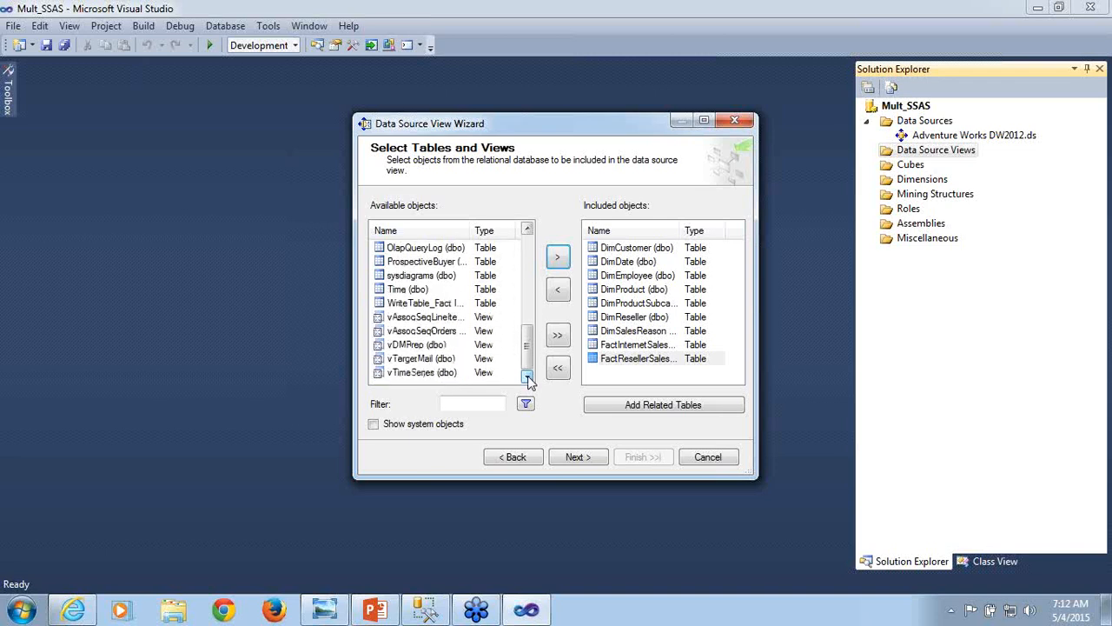
{"action": "left_click_drag", "start_coordinate": [527, 347], "coordinate": [539, 257]}
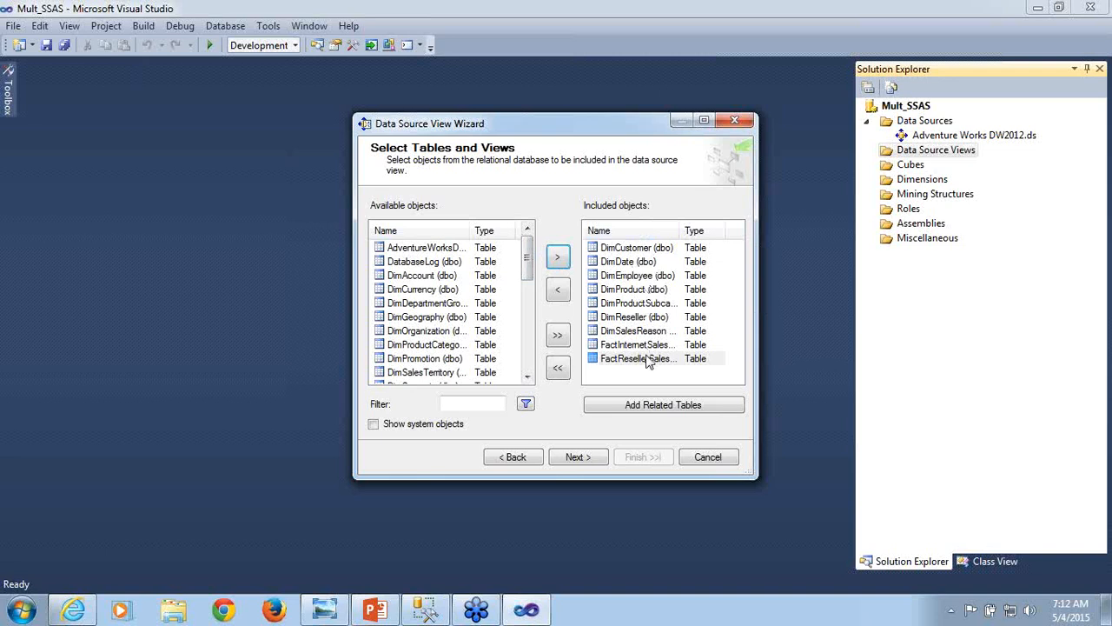
{"action": "left_click", "coordinate": [577, 458]}
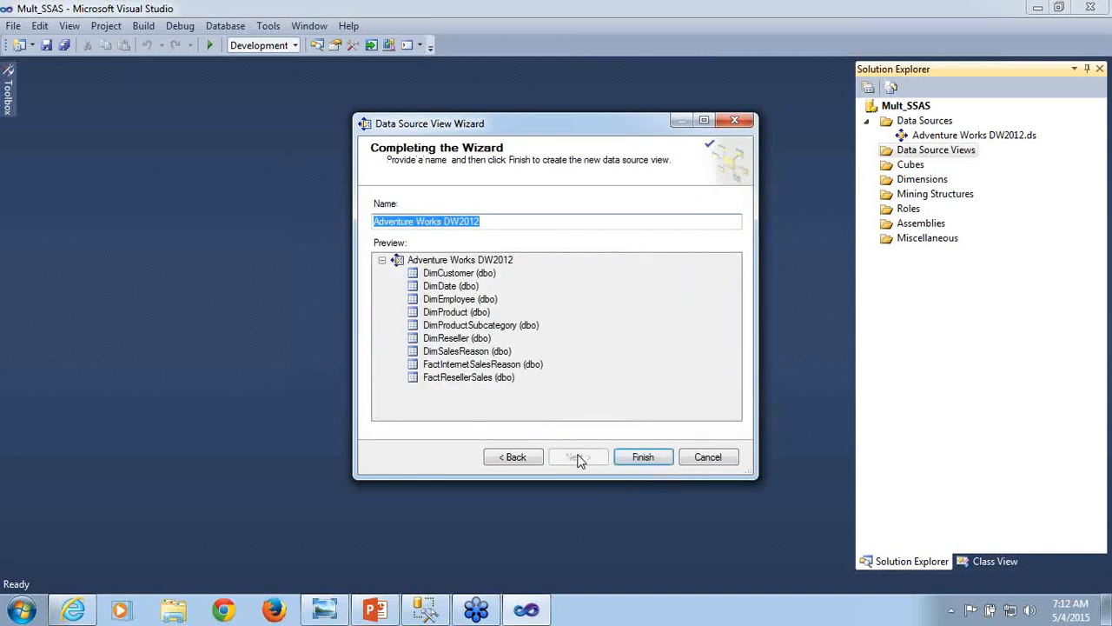
{"action": "left_click", "coordinate": [643, 457]}
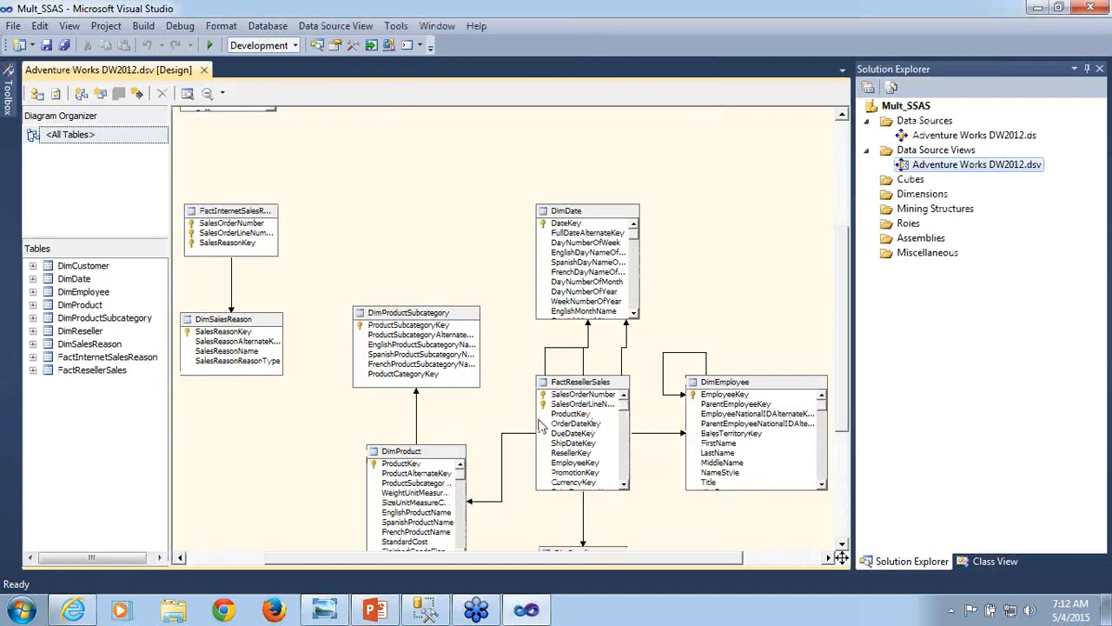
- Examine in the diagram how the FactResellerSales key columns correspond to the DimReseller, DimDate and DimProduct tables
{"action": "left_click_drag", "start_coordinate": [580, 563], "coordinate": [658, 557]}
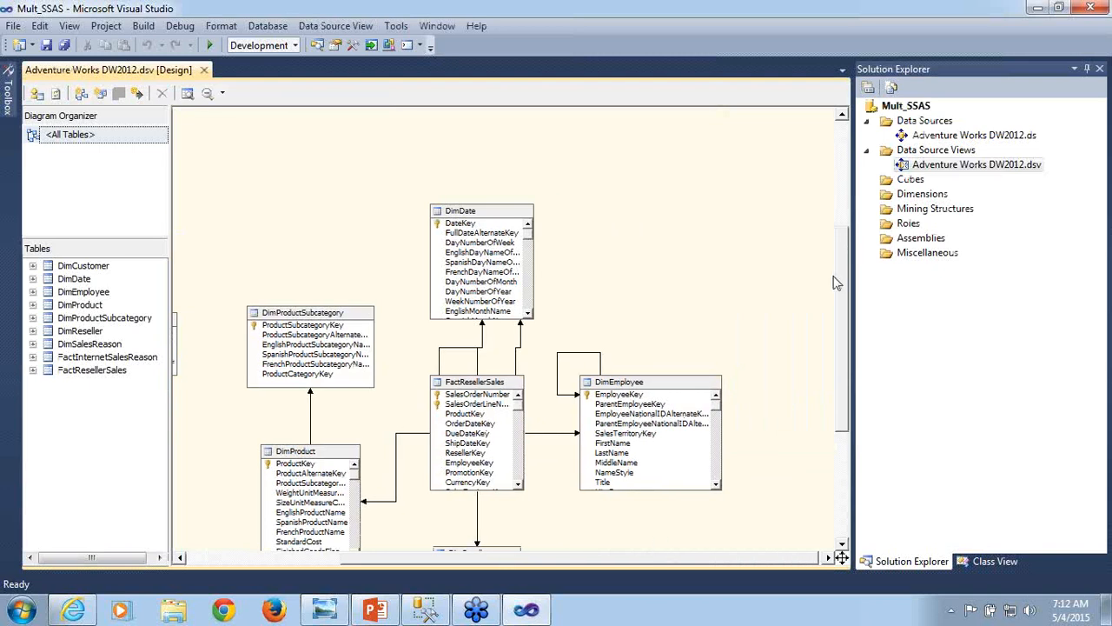
{"action": "left_click_drag", "start_coordinate": [851, 258], "coordinate": [857, 302]}
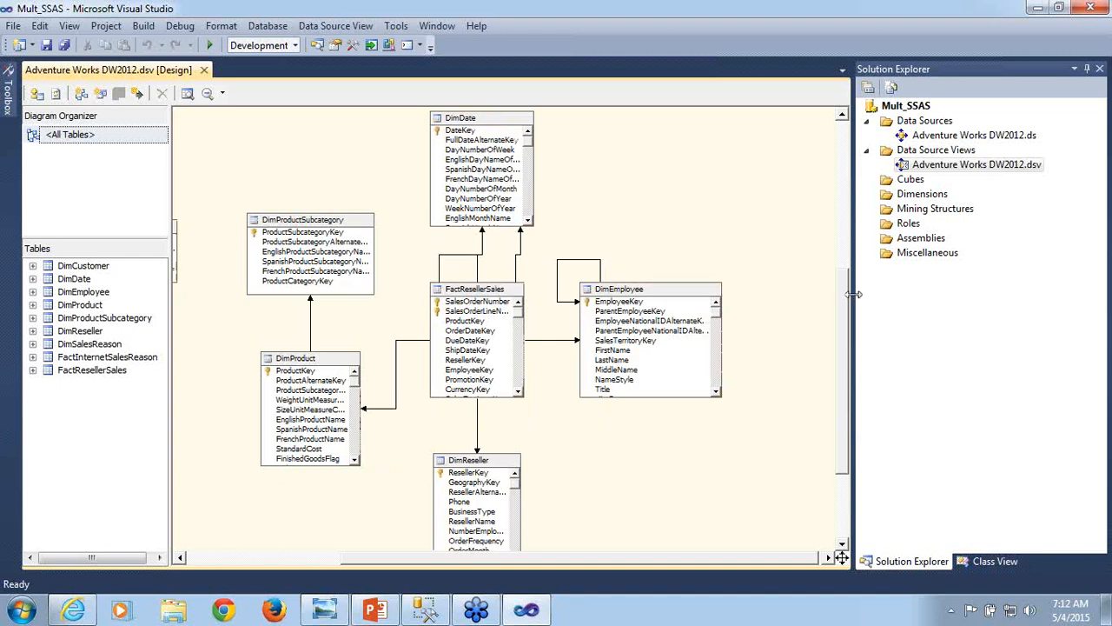
{"action": "left_click", "coordinate": [490, 295]}
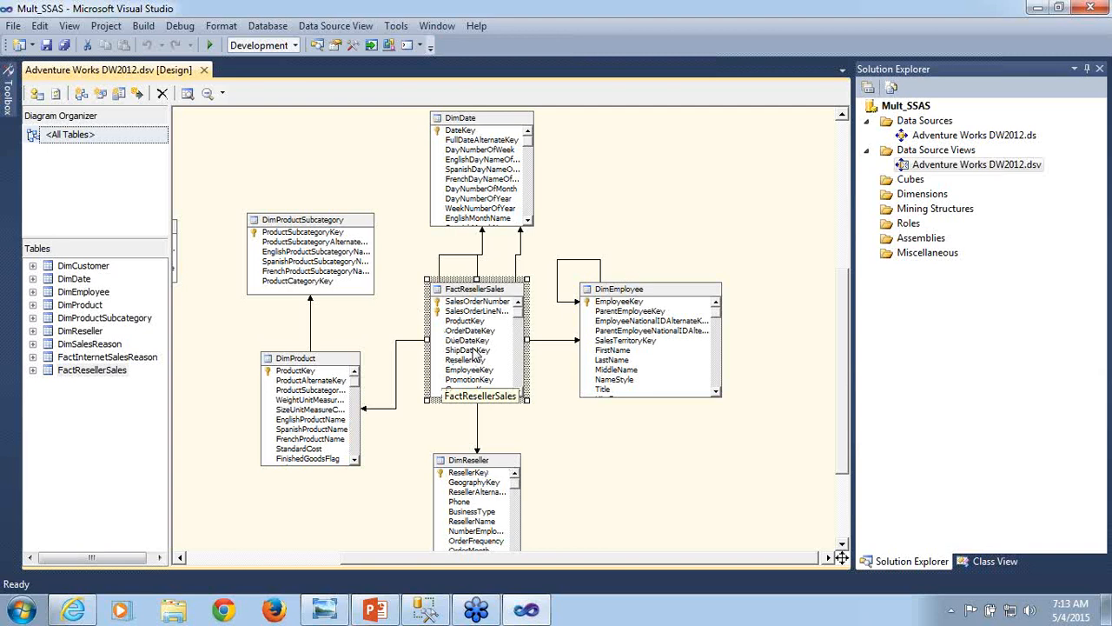
{"action": "left_click", "coordinate": [480, 474]}
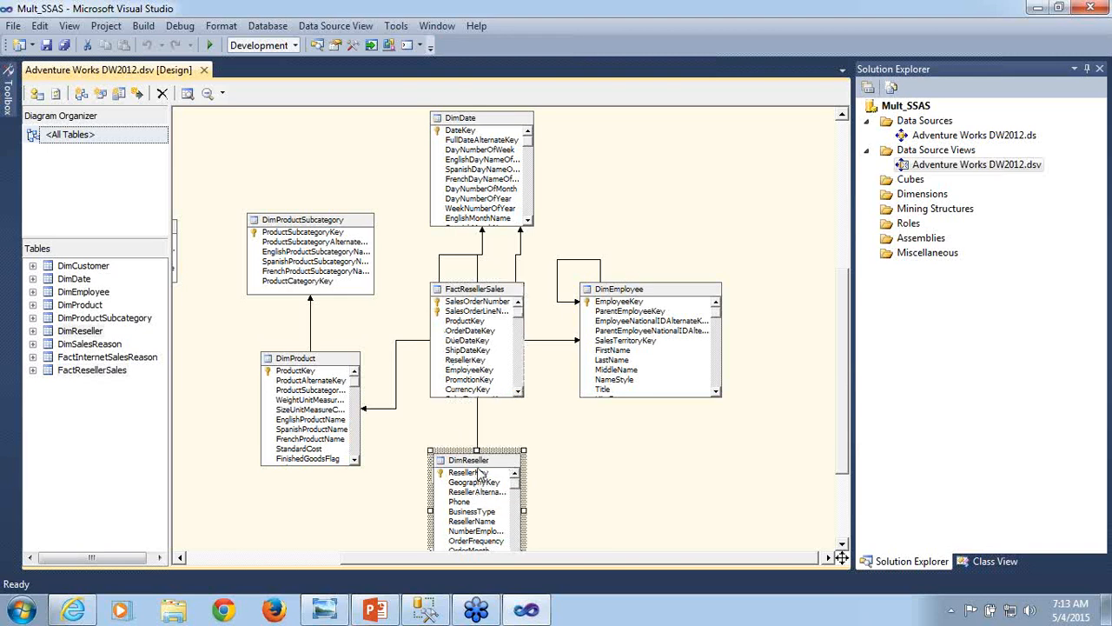
{"action": "left_click", "coordinate": [466, 362]}
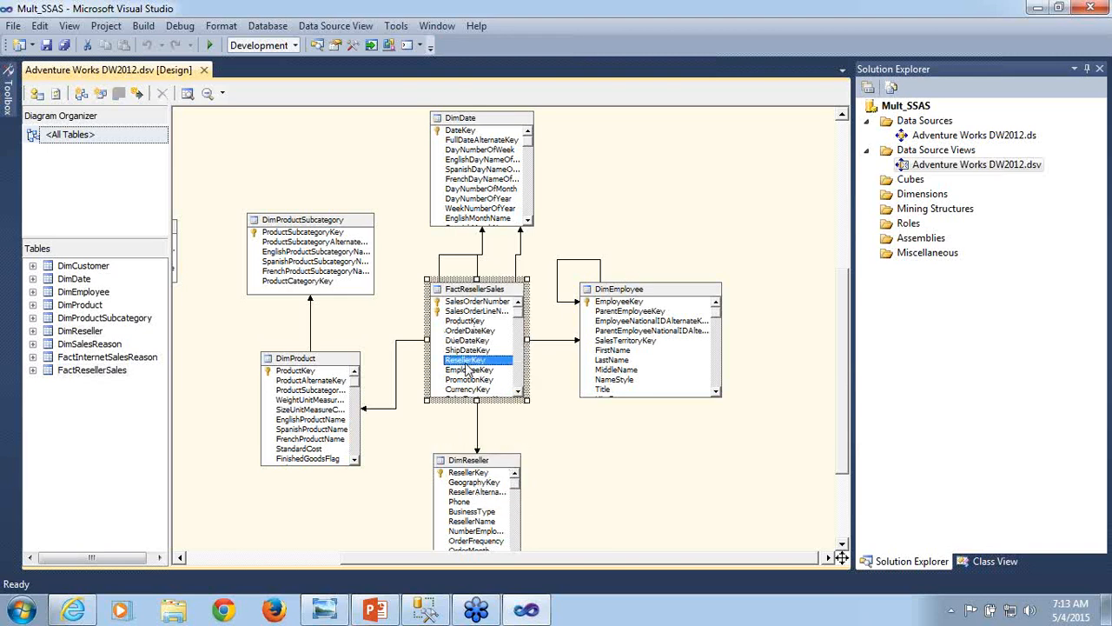
{"action": "left_click", "coordinate": [478, 128]}
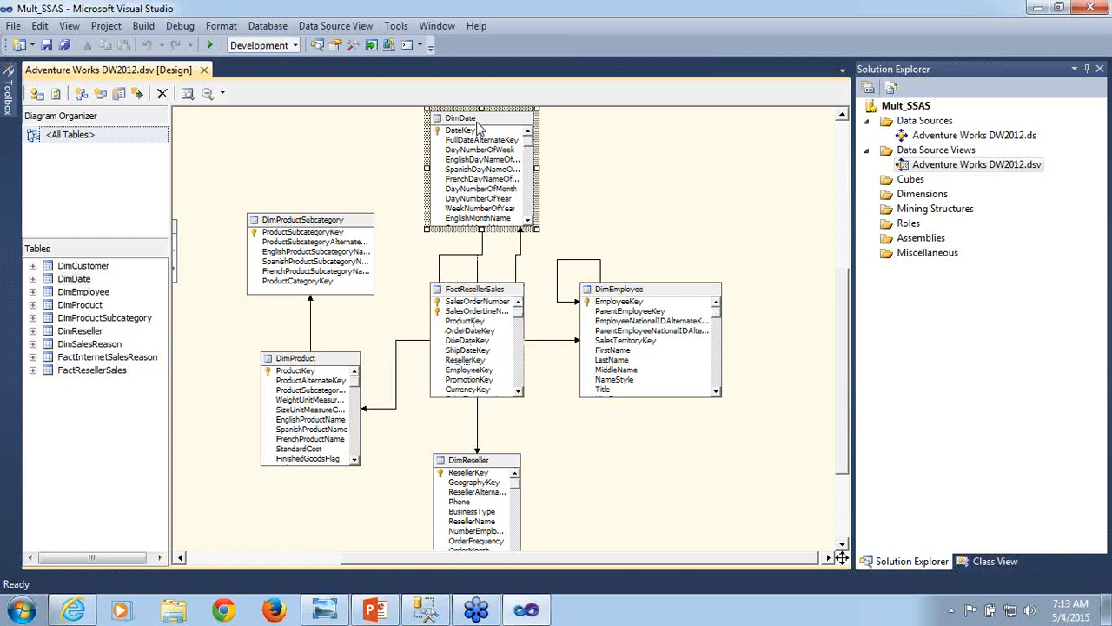
{"action": "left_click", "coordinate": [469, 334]}
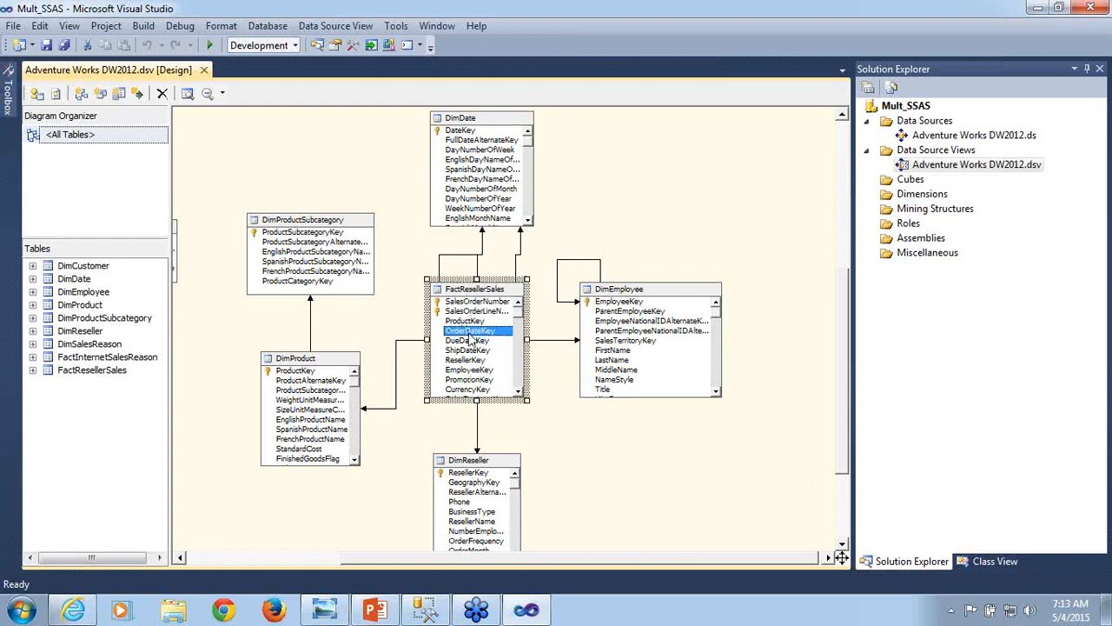
{"action": "left_click", "coordinate": [473, 352]}
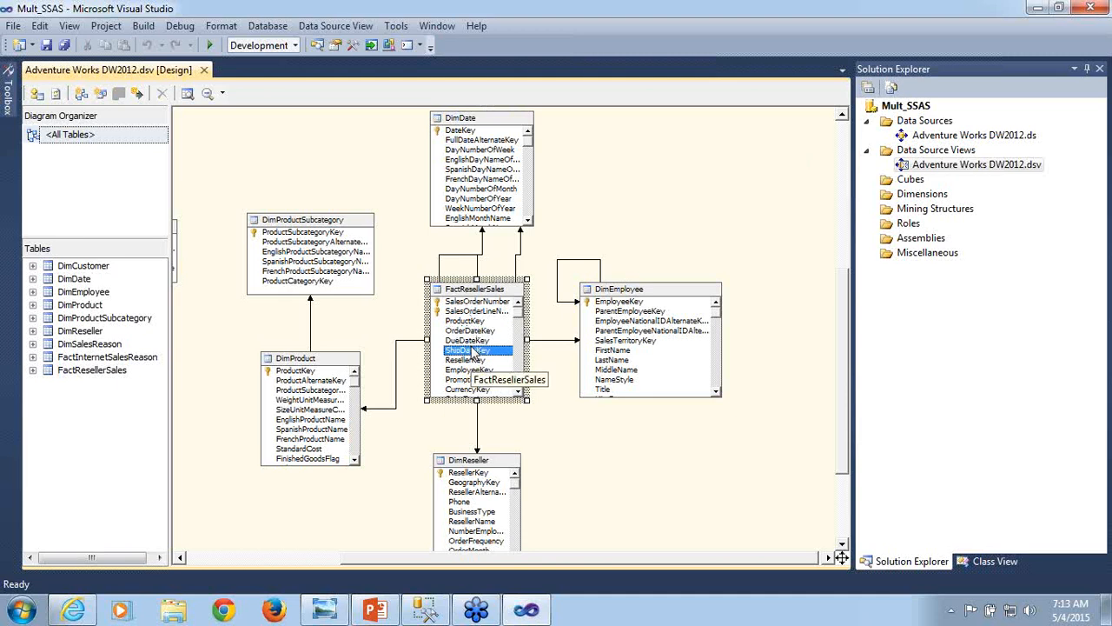
{"action": "left_click", "coordinate": [300, 365]}
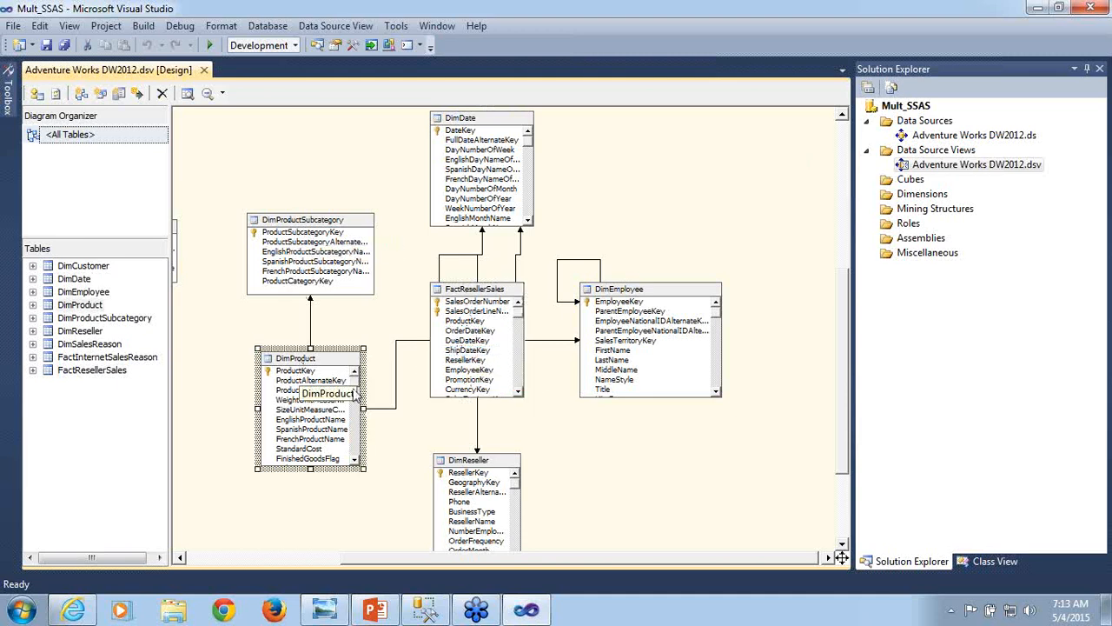
{"action": "left_click", "coordinate": [470, 322]}
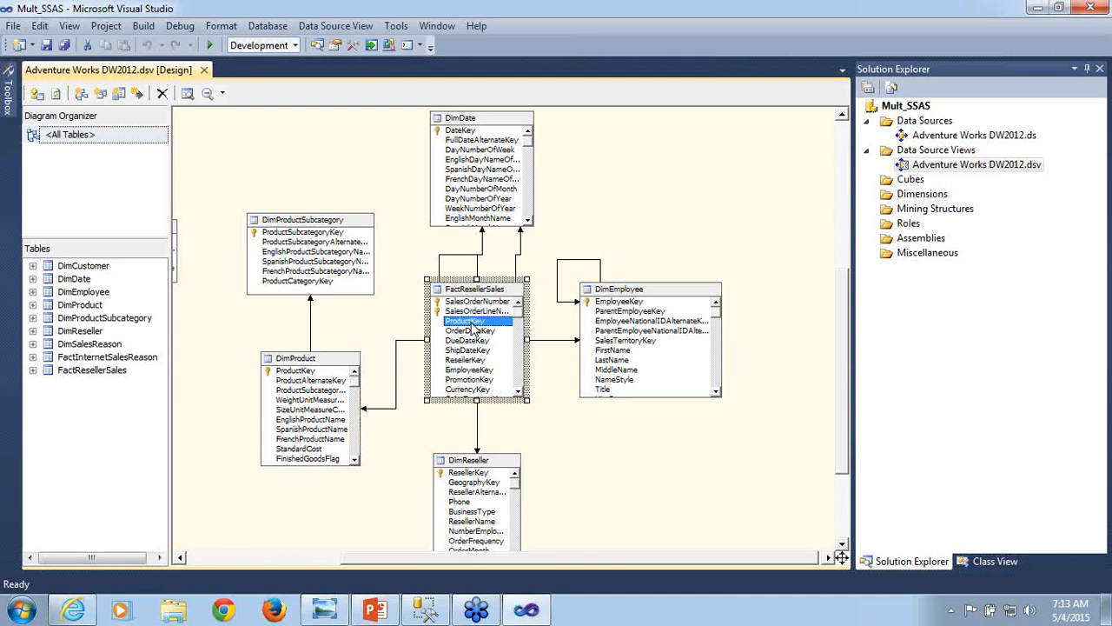
- Inspect the source and destination columns of the relationships from FactResellerSales to DimProduct, DimReseller and DimEmployee, leaving them unedited
{"action": "double_click", "coordinate": [383, 408]}
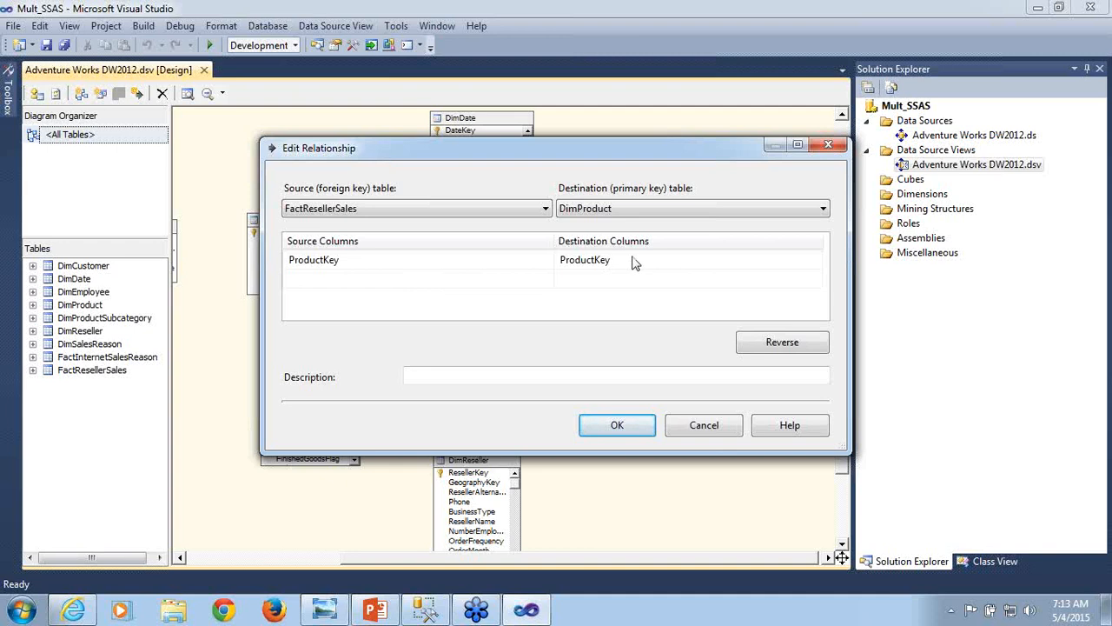
{"action": "left_click", "coordinate": [705, 430]}
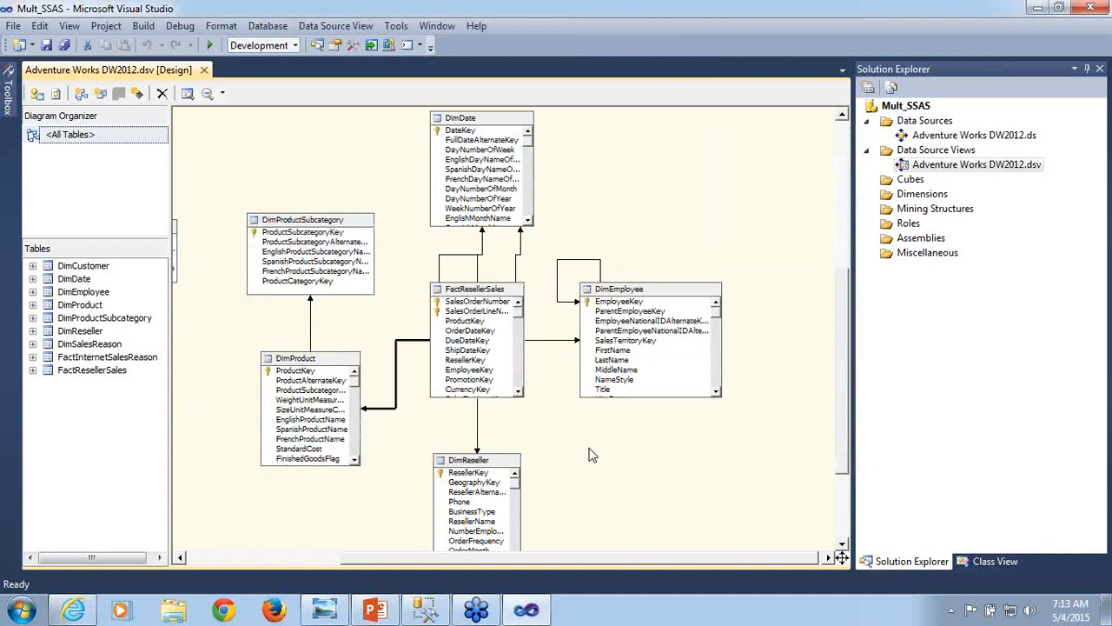
{"action": "double_click", "coordinate": [477, 442]}
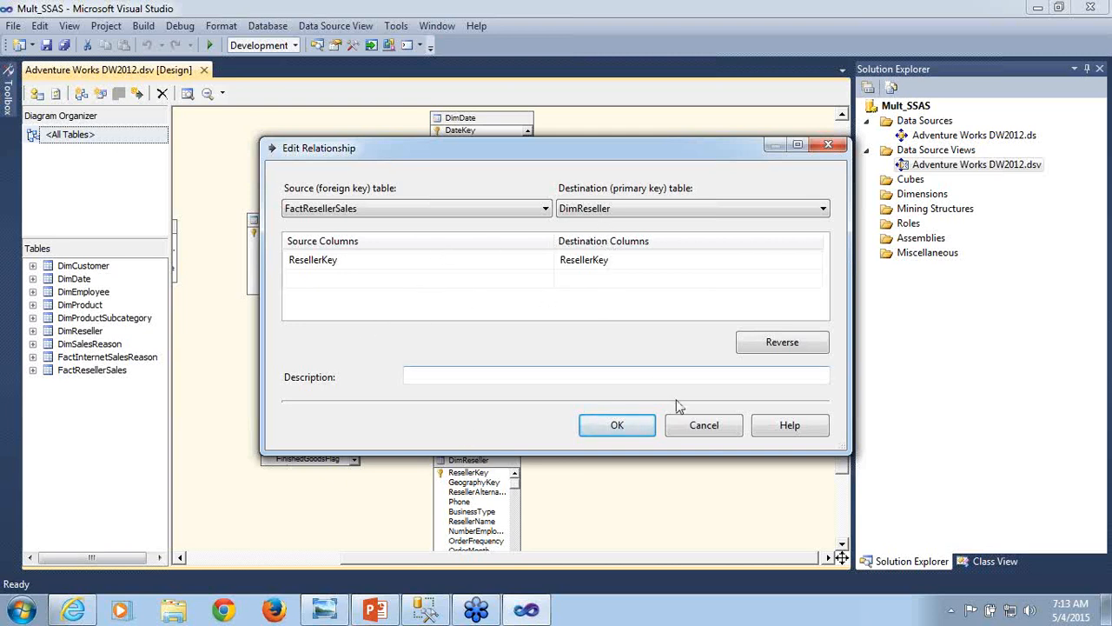
{"action": "left_click", "coordinate": [693, 432]}
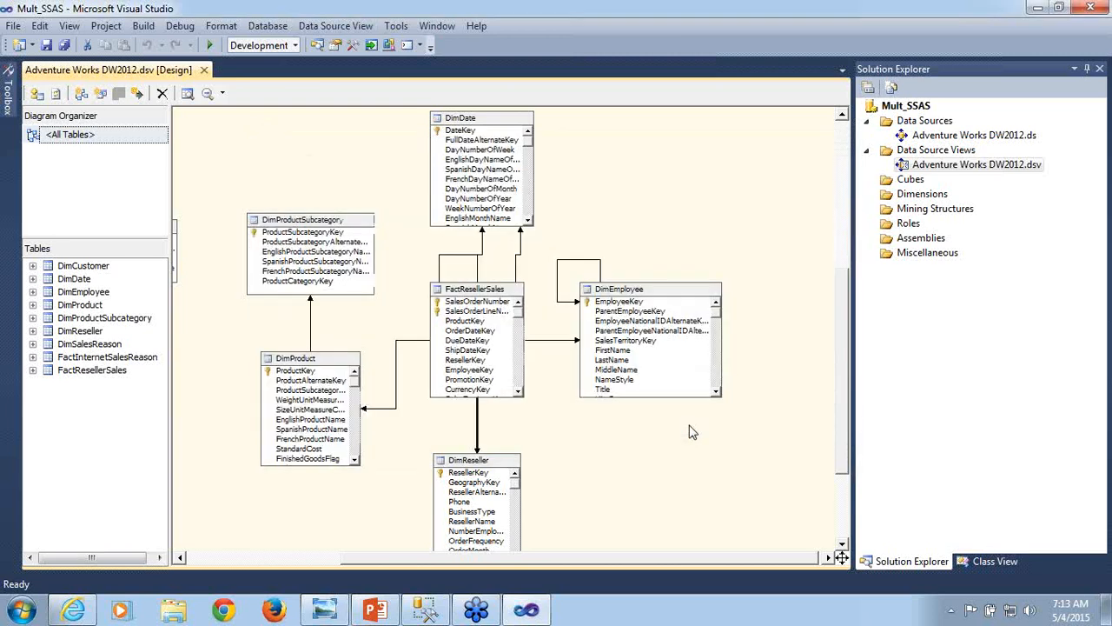
{"action": "double_click", "coordinate": [553, 337]}
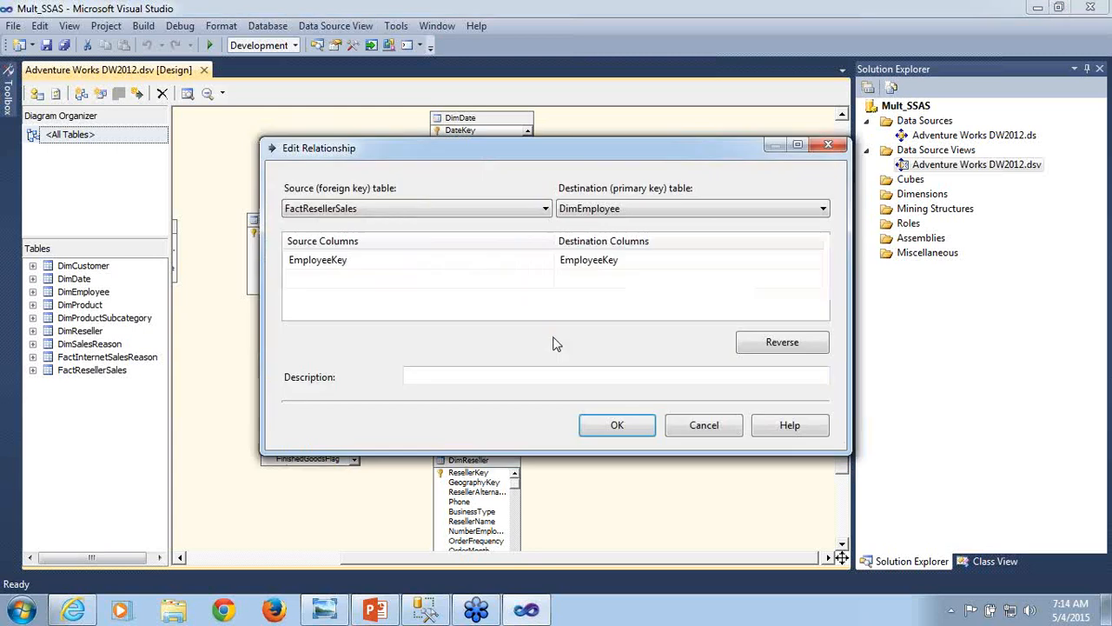
{"action": "left_click", "coordinate": [704, 425]}
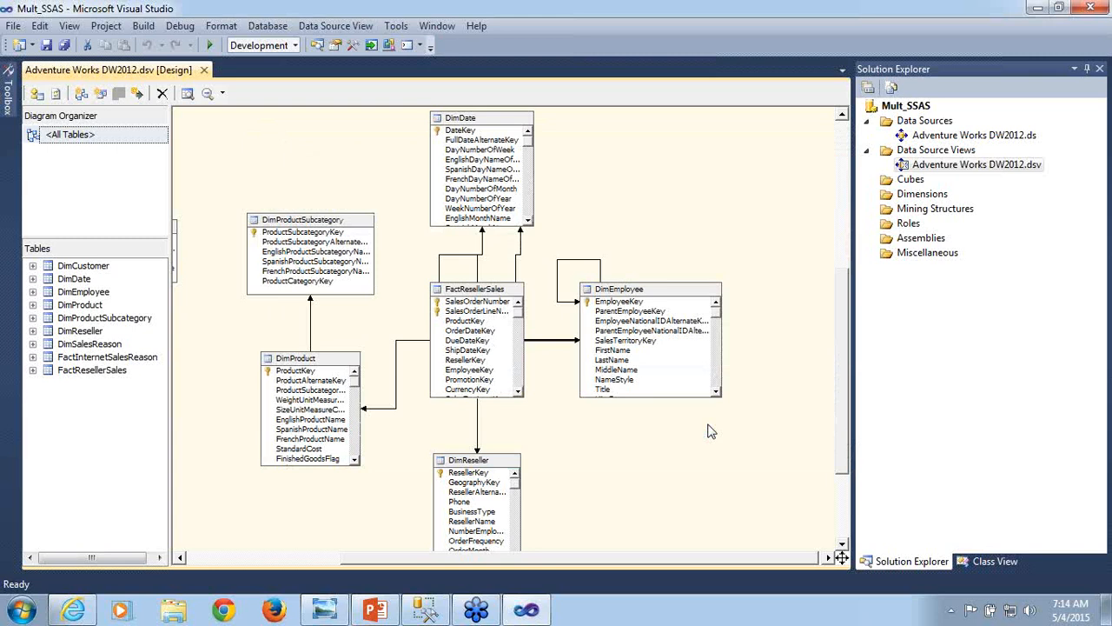
- Start adding tables to the existing data source view and include DimGeography
{"action": "right_click", "coordinate": [320, 172]}
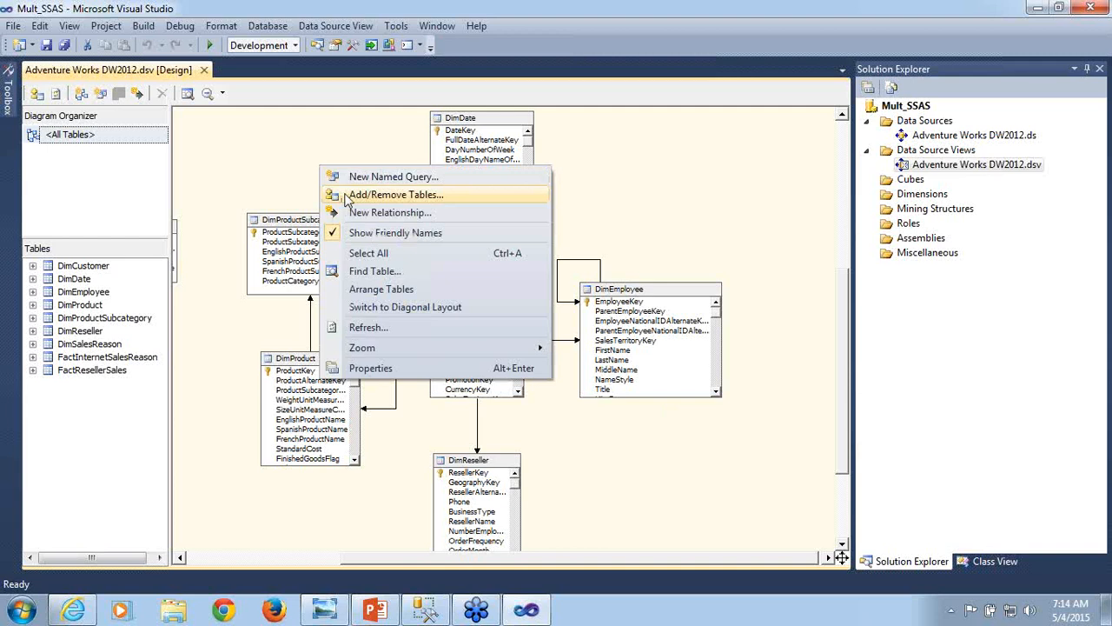
{"action": "left_click", "coordinate": [347, 196]}
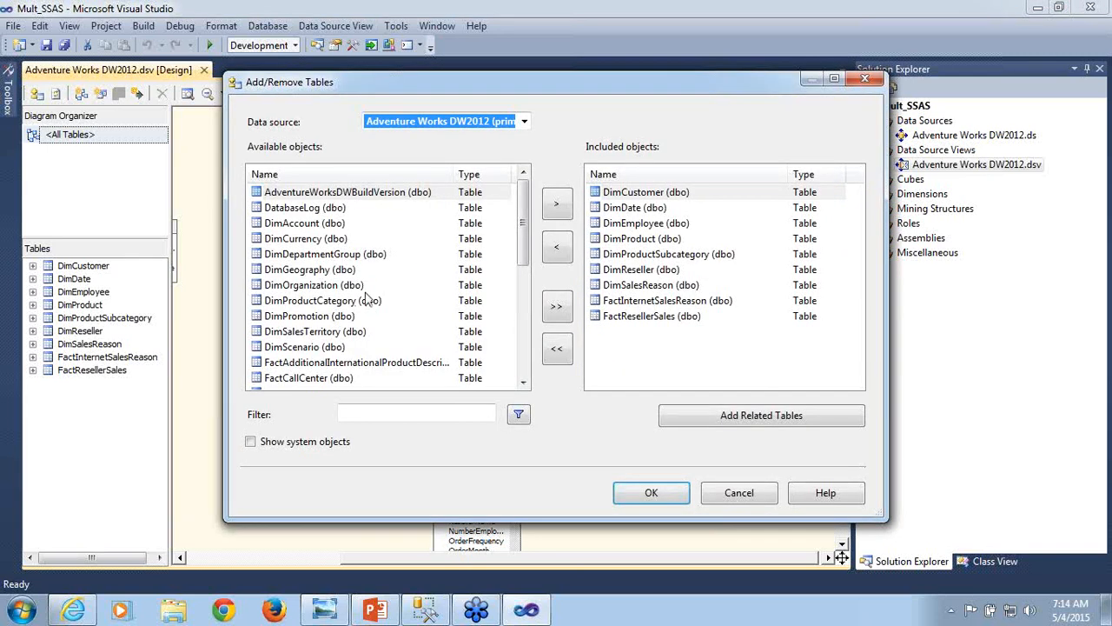
{"action": "left_click", "coordinate": [348, 271]}
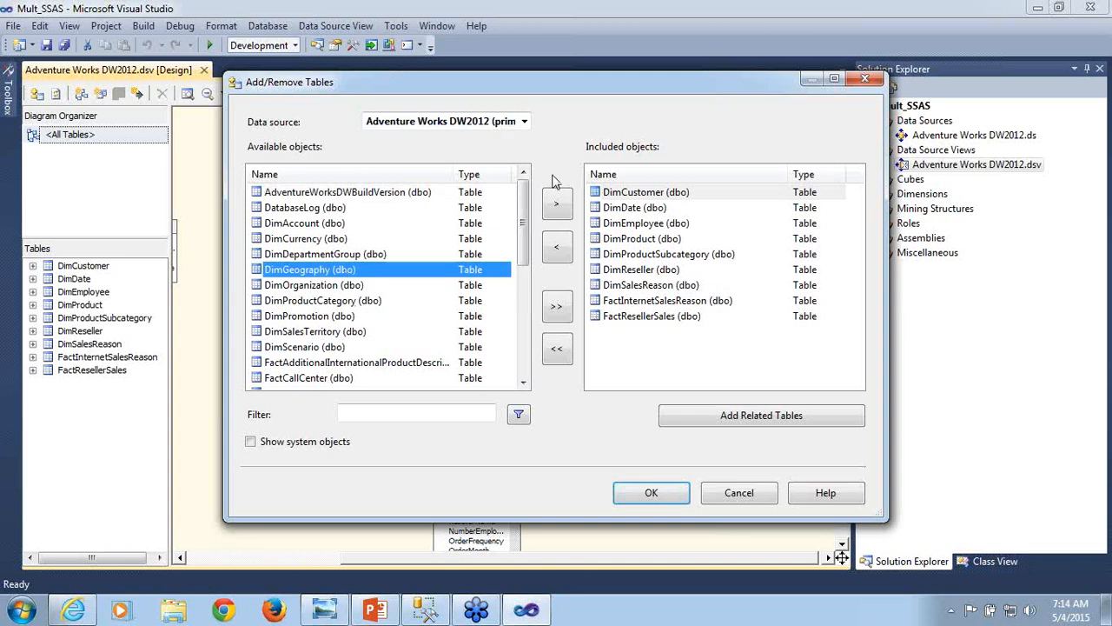
{"action": "left_click", "coordinate": [556, 204]}
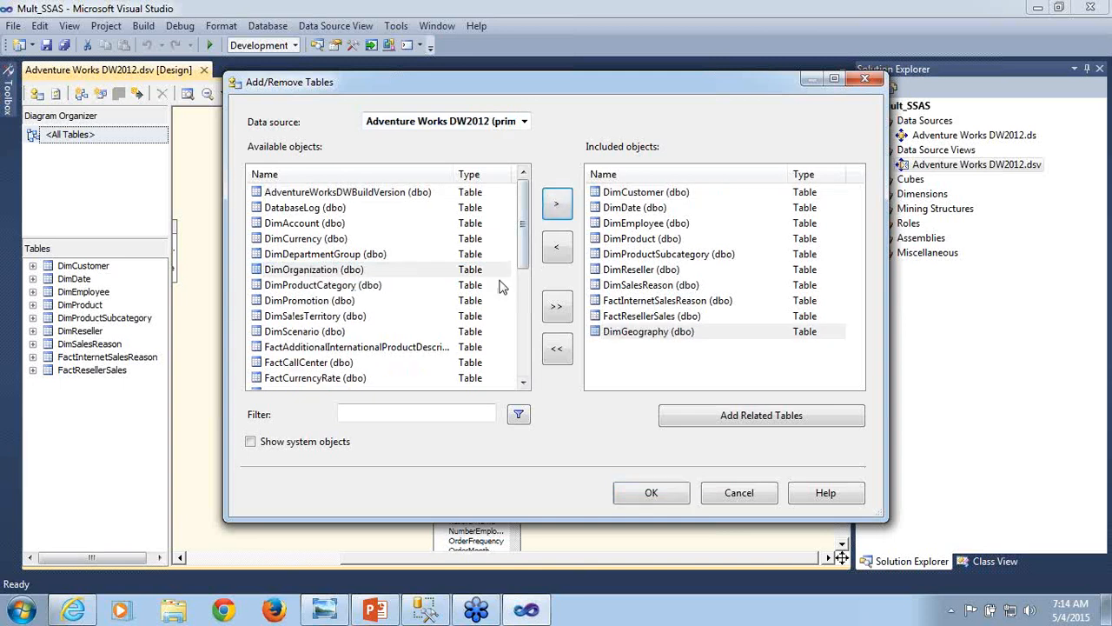
- Include the FactInternetSales table as well and apply the table selection to the data source view
{"action": "left_click", "coordinate": [524, 382]}
{"action": "left_click", "coordinate": [524, 382]}
{"action": "left_click", "coordinate": [524, 382]}
{"action": "left_click", "coordinate": [524, 382]}
{"action": "left_click", "coordinate": [524, 383]}
{"action": "left_click", "coordinate": [524, 383]}
{"action": "left_click", "coordinate": [525, 382]}
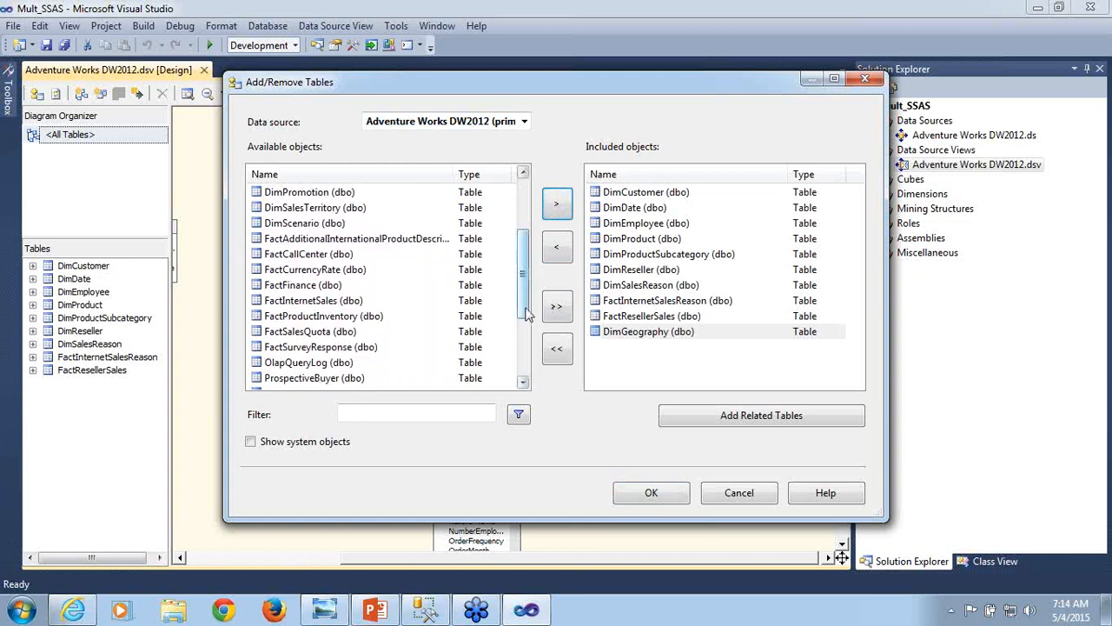
{"action": "left_click", "coordinate": [367, 301]}
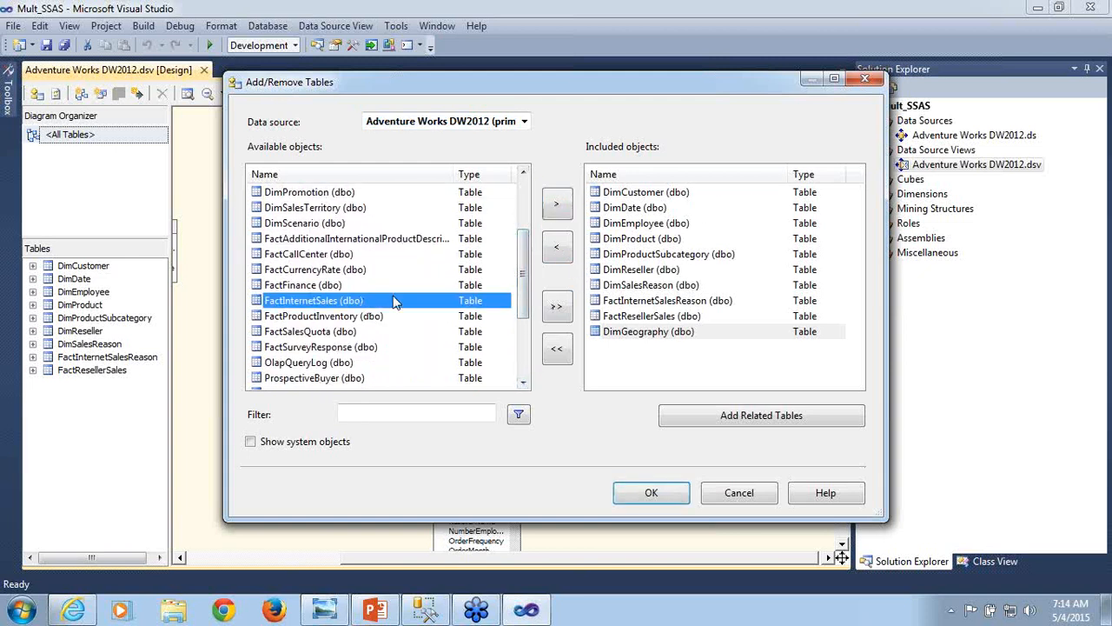
{"action": "left_click", "coordinate": [555, 209]}
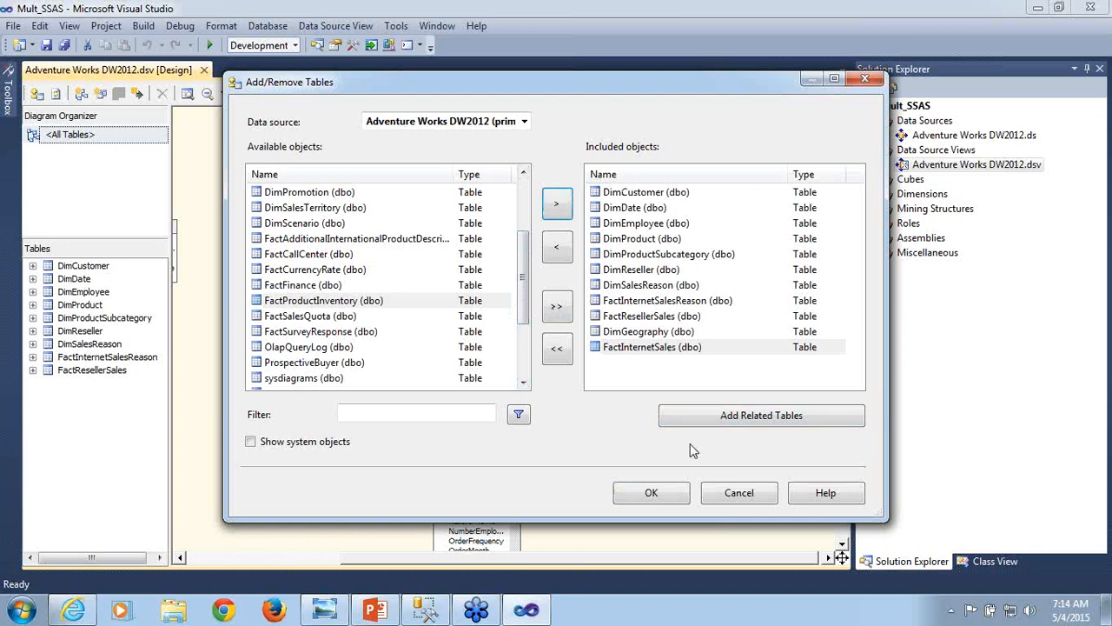
{"action": "left_click", "coordinate": [652, 493]}
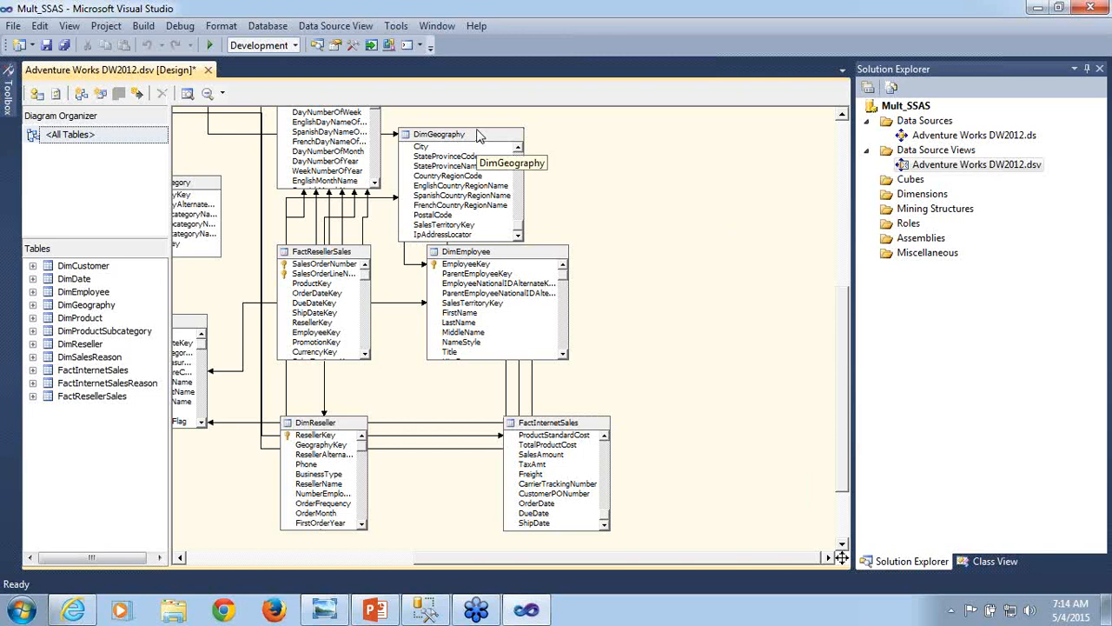
- Rearrange the diagram by moving DimGeography to the right of DimDate and FactInternetSales lower beneath DimEmployee
{"action": "left_click_drag", "start_coordinate": [477, 135], "coordinate": [626, 73]}
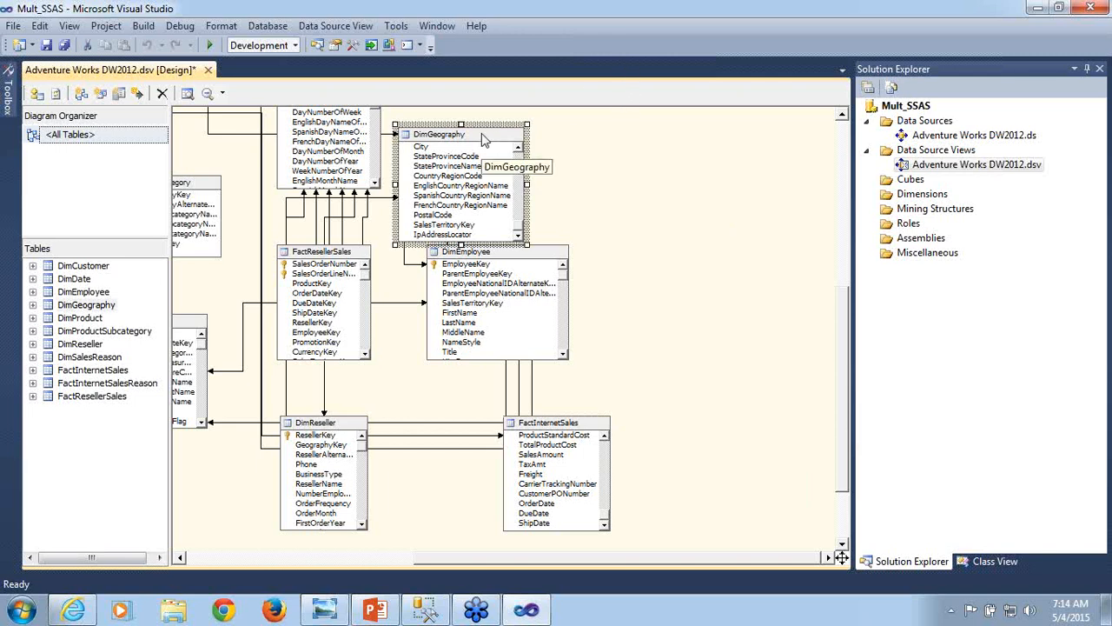
{"action": "left_click_drag", "start_coordinate": [484, 137], "coordinate": [603, 133]}
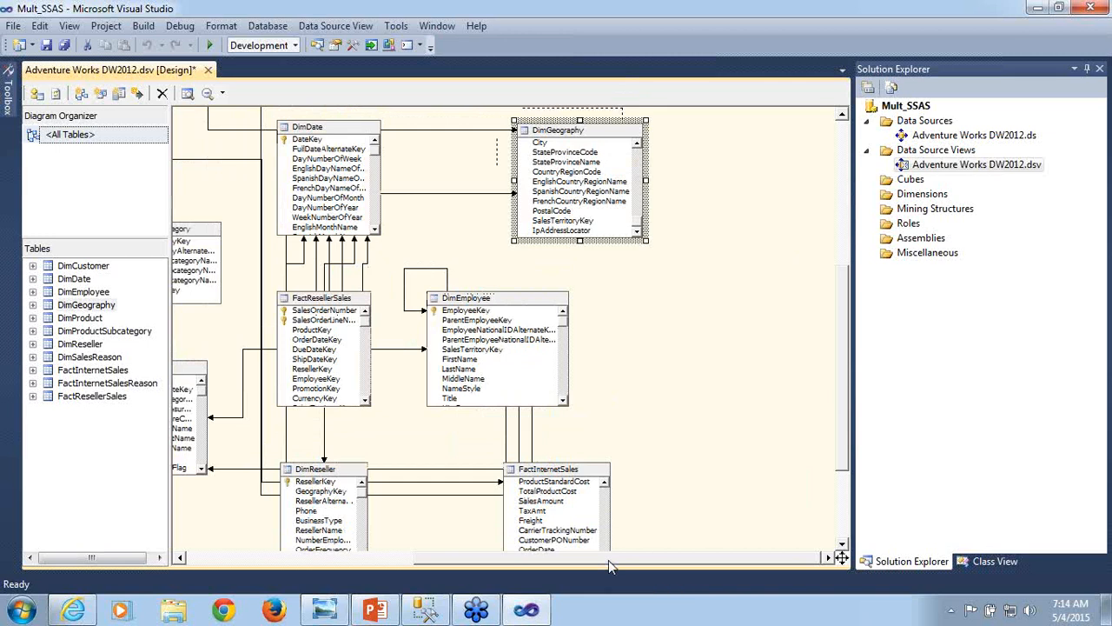
{"action": "left_click_drag", "start_coordinate": [608, 558], "coordinate": [546, 565]}
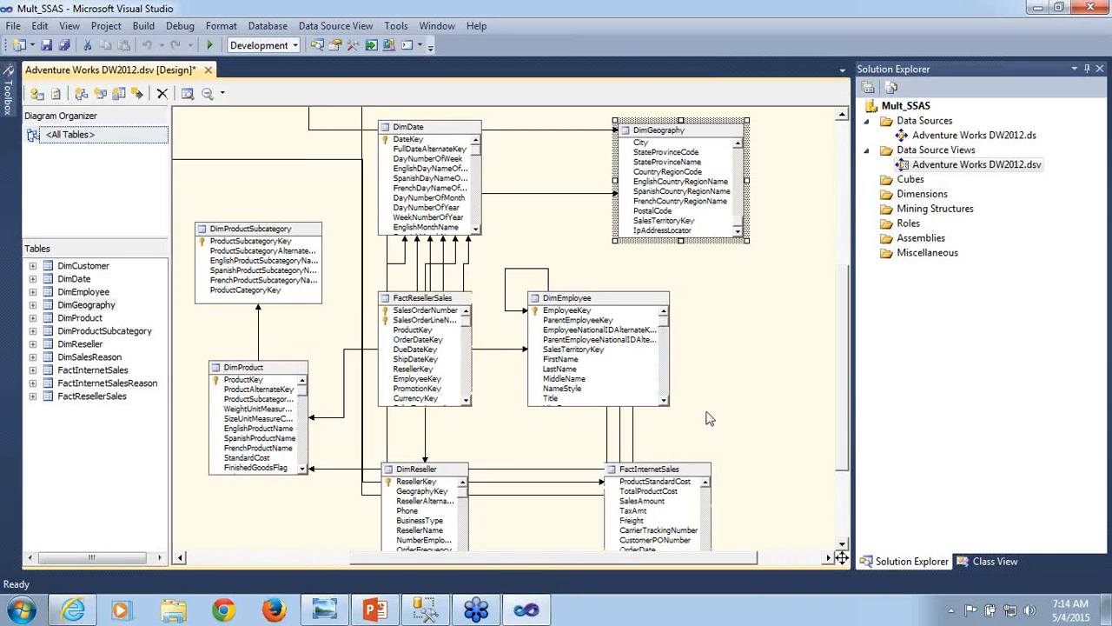
{"action": "left_click_drag", "start_coordinate": [852, 282], "coordinate": [855, 300]}
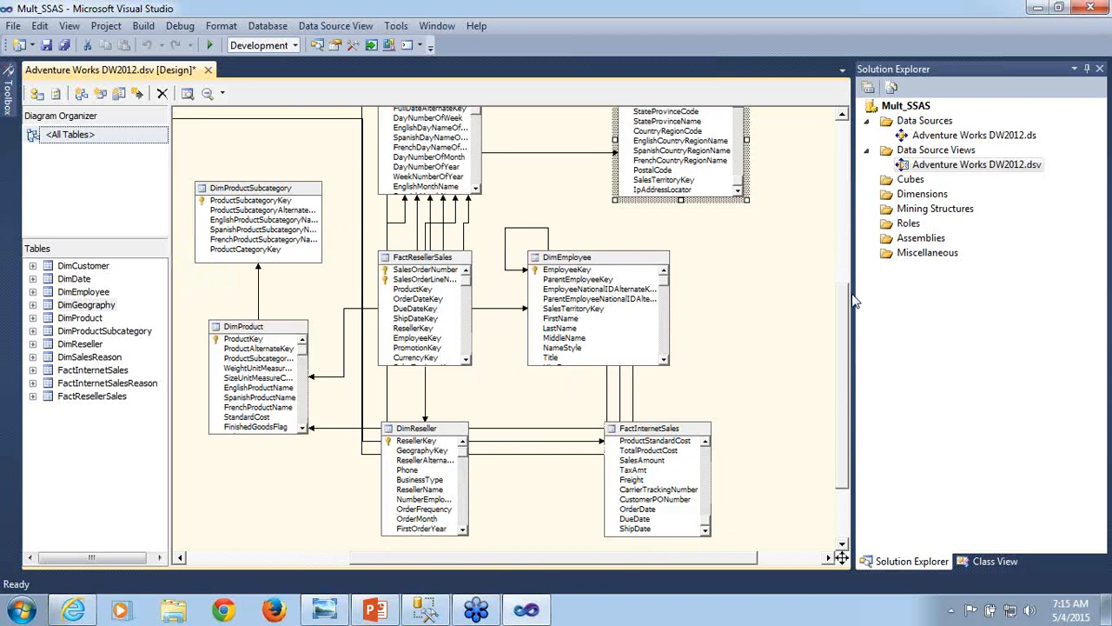
{"action": "left_click", "coordinate": [655, 434]}
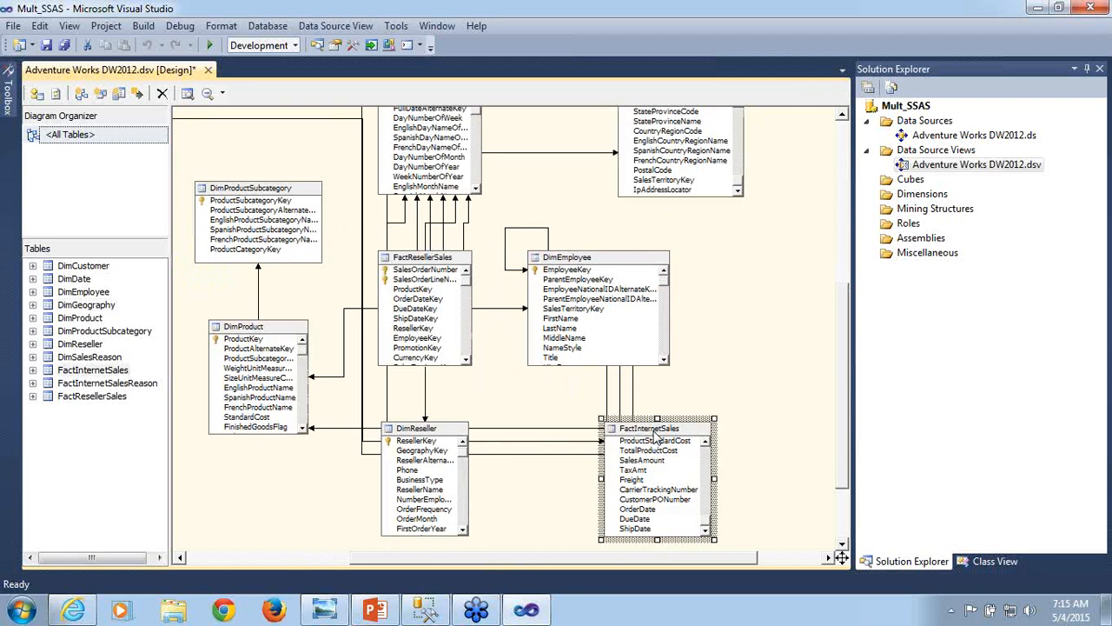
{"action": "left_click_drag", "start_coordinate": [653, 431], "coordinate": [619, 471]}
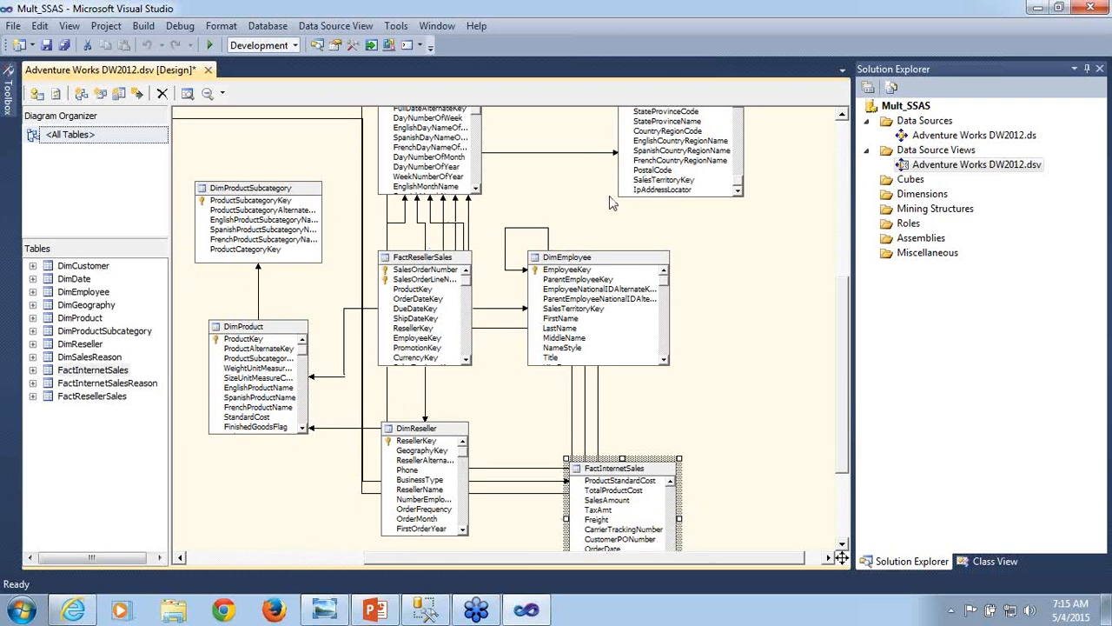
{"action": "left_click", "coordinate": [705, 346]}
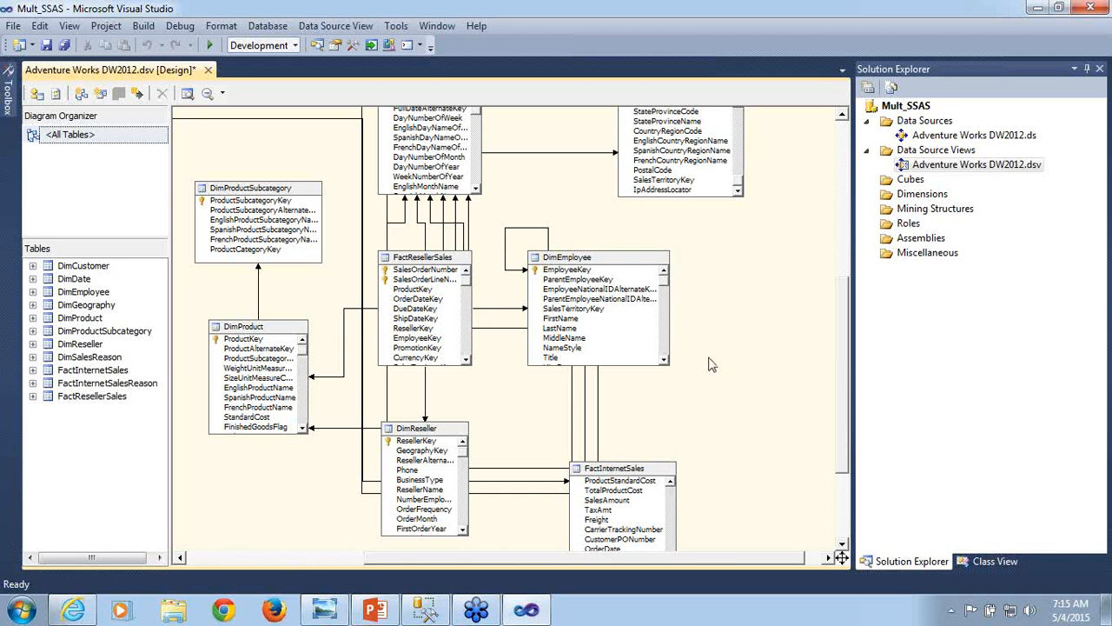
- Check the lower part of the rearranged diagram and save the data source view
{"action": "left_click_drag", "start_coordinate": [842, 288], "coordinate": [841, 259]}
{"action": "scroll", "coordinate": [841, 259], "scroll_direction": "down", "scroll_amount": 3}
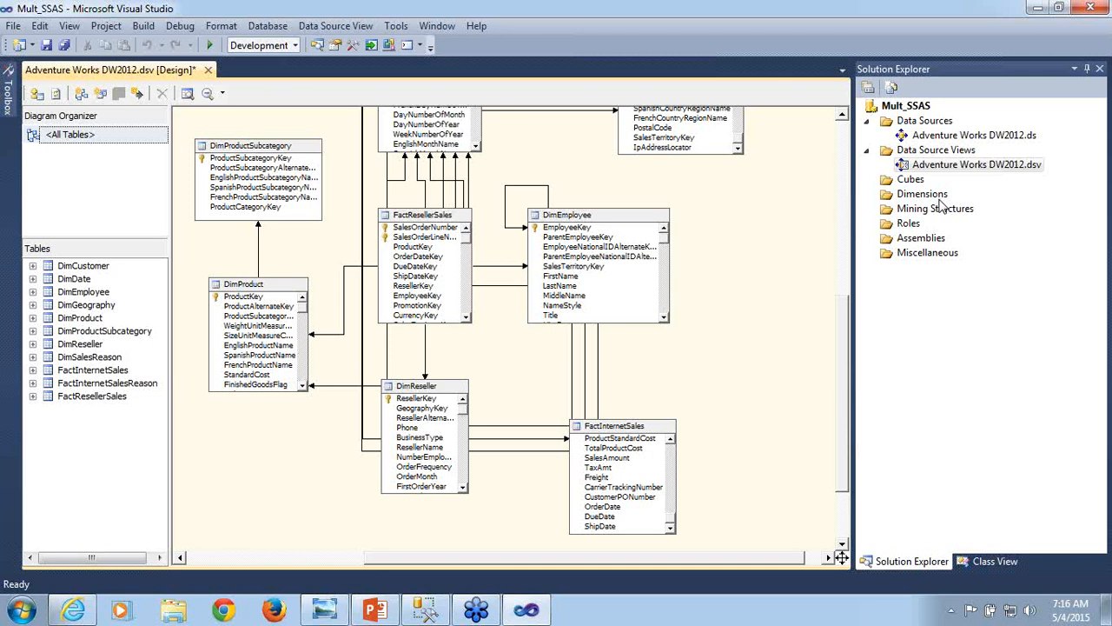
{"action": "key", "text": "ctrl+s"}
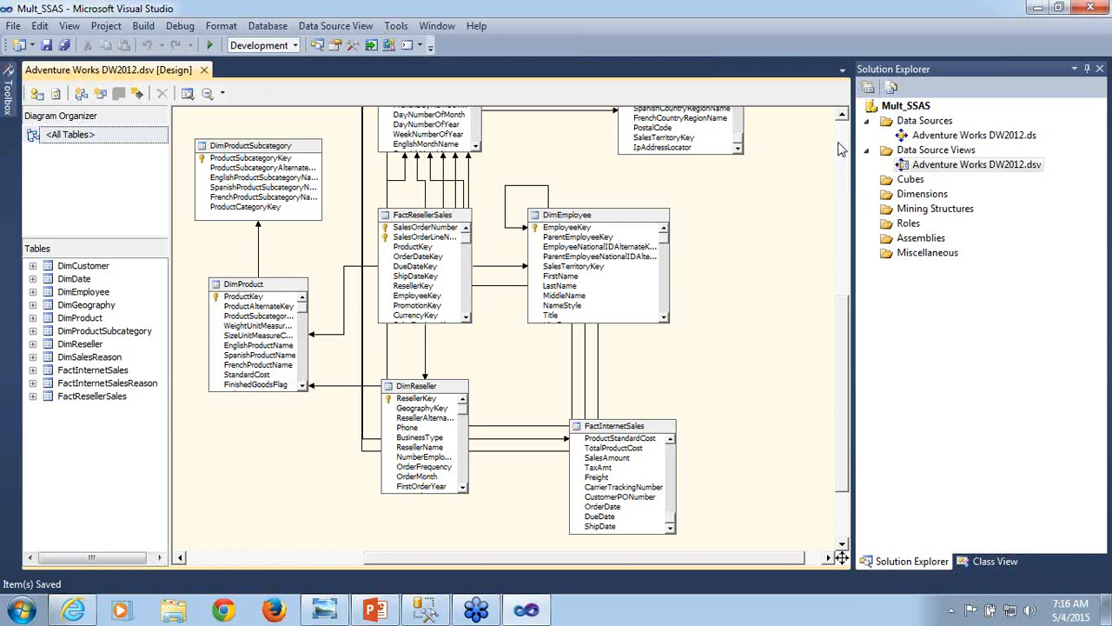
- Look over the diagram's upper tables, from DimGeography and DimDate across to FactInternetSalesReason and DimCustomer
{"action": "left_click", "coordinate": [841, 115]}
{"action": "left_click", "coordinate": [841, 115]}
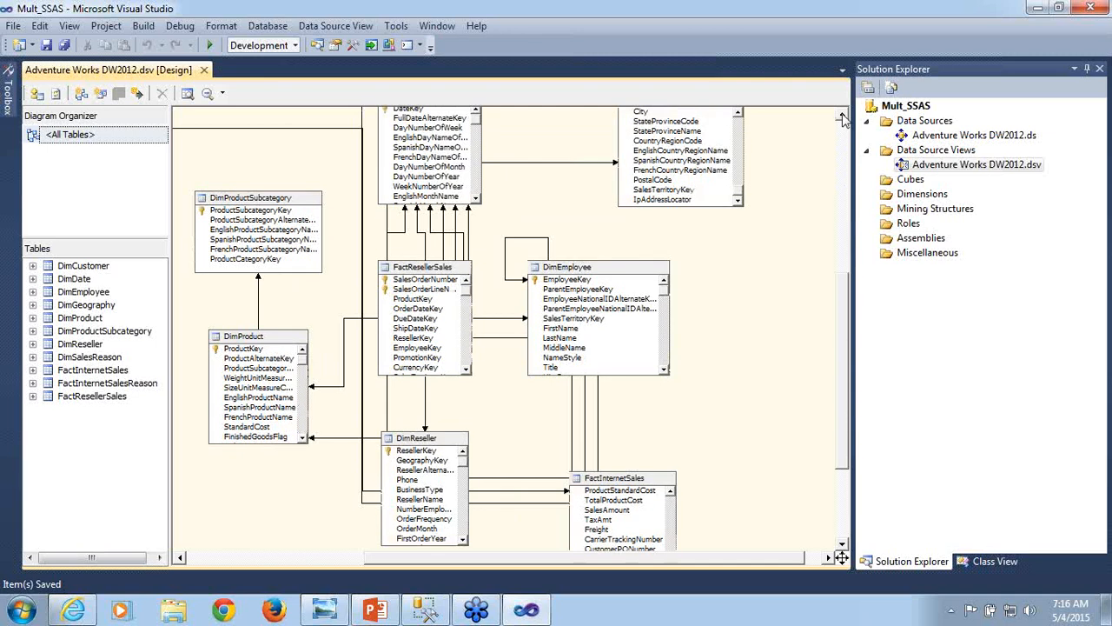
{"action": "left_click", "coordinate": [841, 116]}
{"action": "left_click", "coordinate": [842, 116]}
{"action": "left_click", "coordinate": [841, 115]}
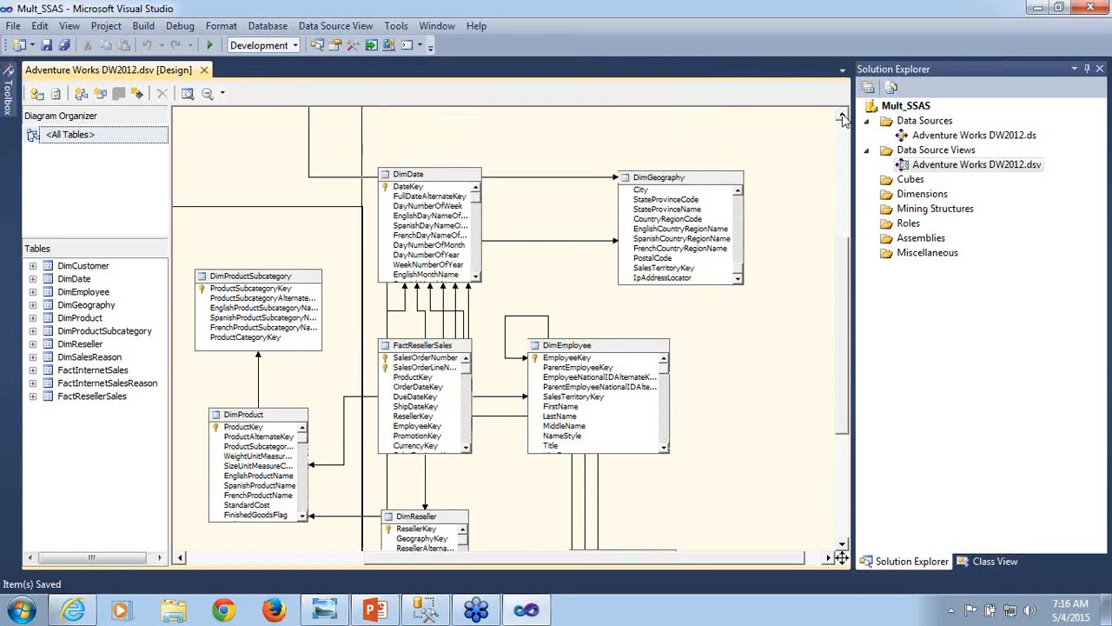
{"action": "left_click", "coordinate": [841, 116]}
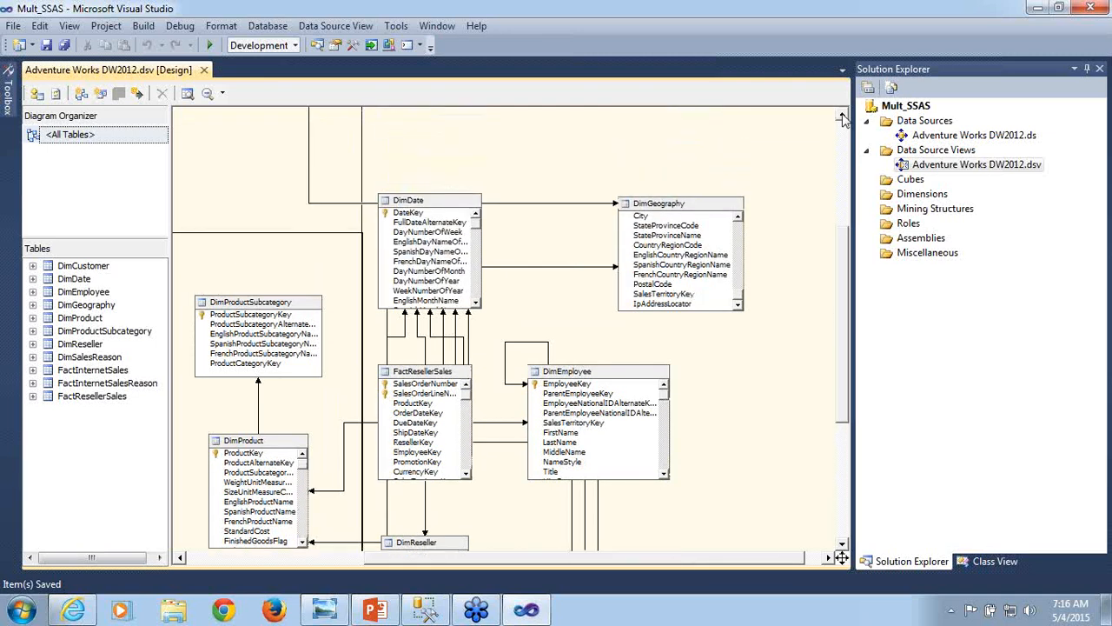
{"action": "left_click", "coordinate": [841, 116]}
{"action": "left_click", "coordinate": [842, 115]}
{"action": "left_click", "coordinate": [842, 116]}
{"action": "left_click", "coordinate": [841, 115]}
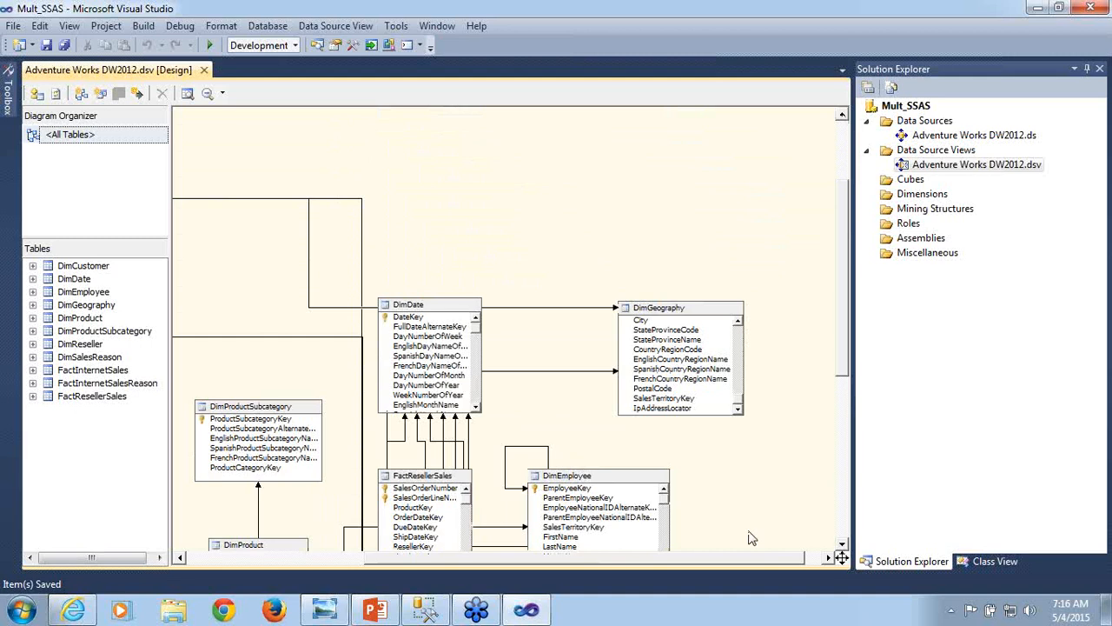
{"action": "left_click_drag", "start_coordinate": [721, 566], "coordinate": [546, 591]}
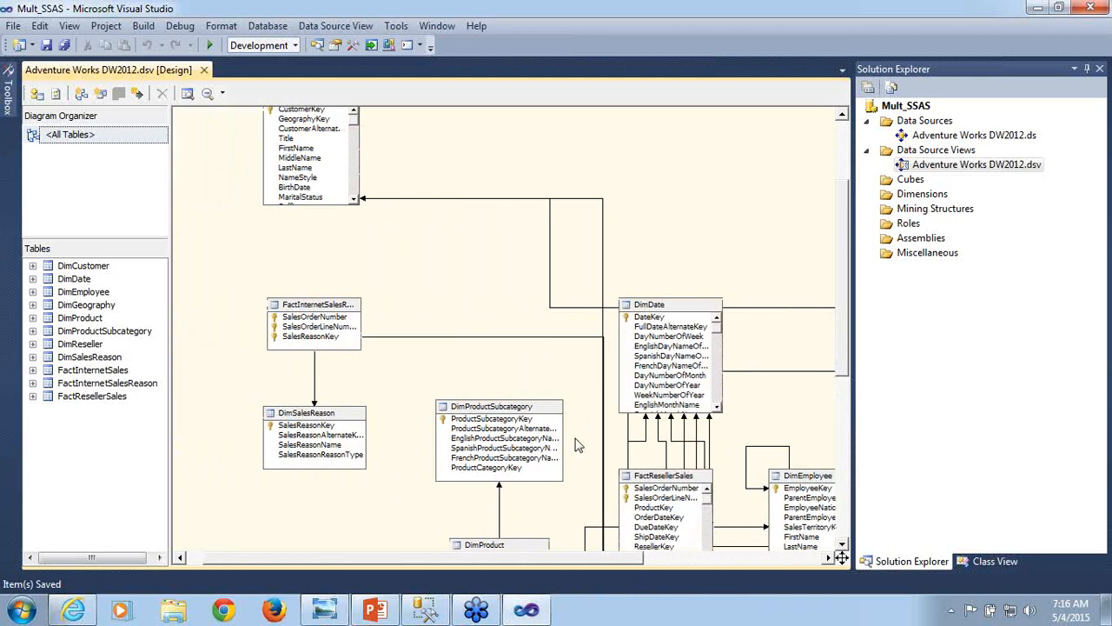
{"action": "left_click", "coordinate": [842, 116]}
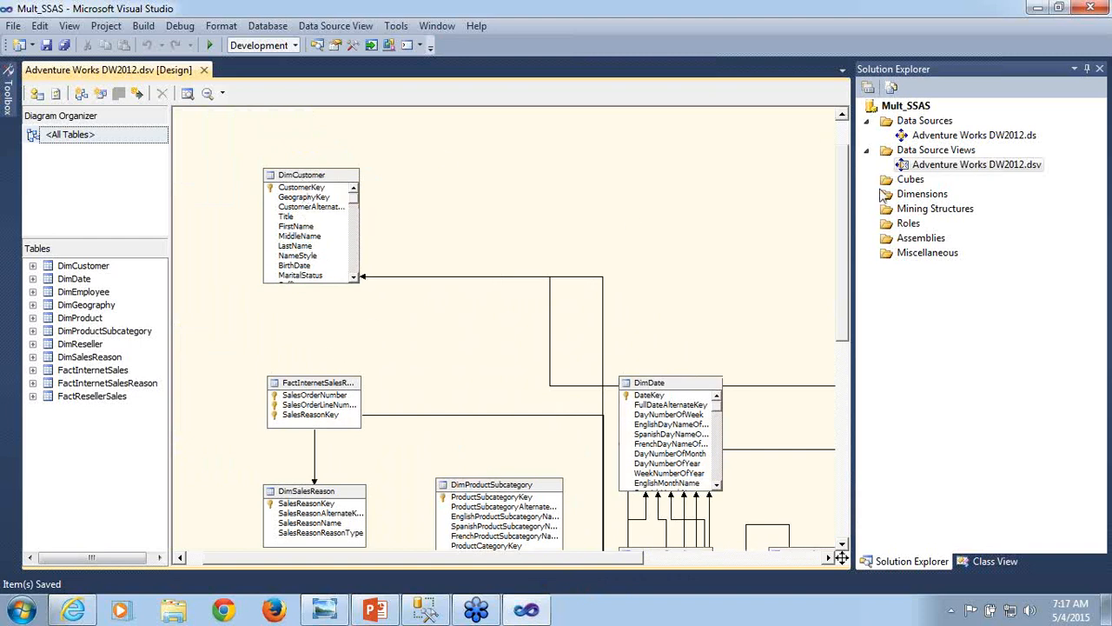
{"action": "left_click", "coordinate": [920, 195]}
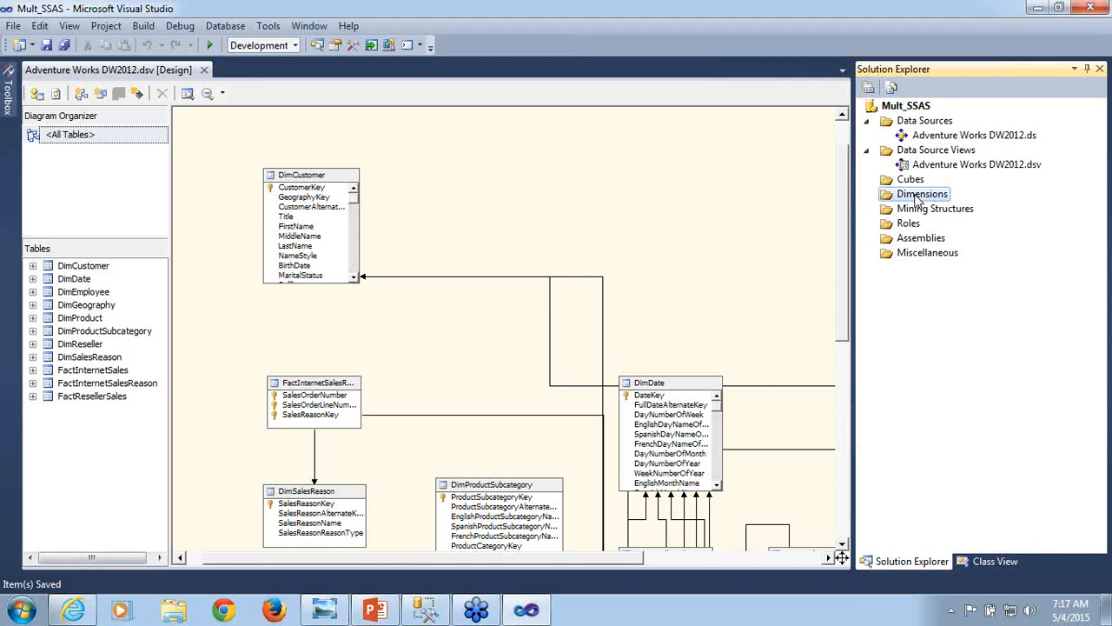
{"action": "right_click", "coordinate": [584, 180]}
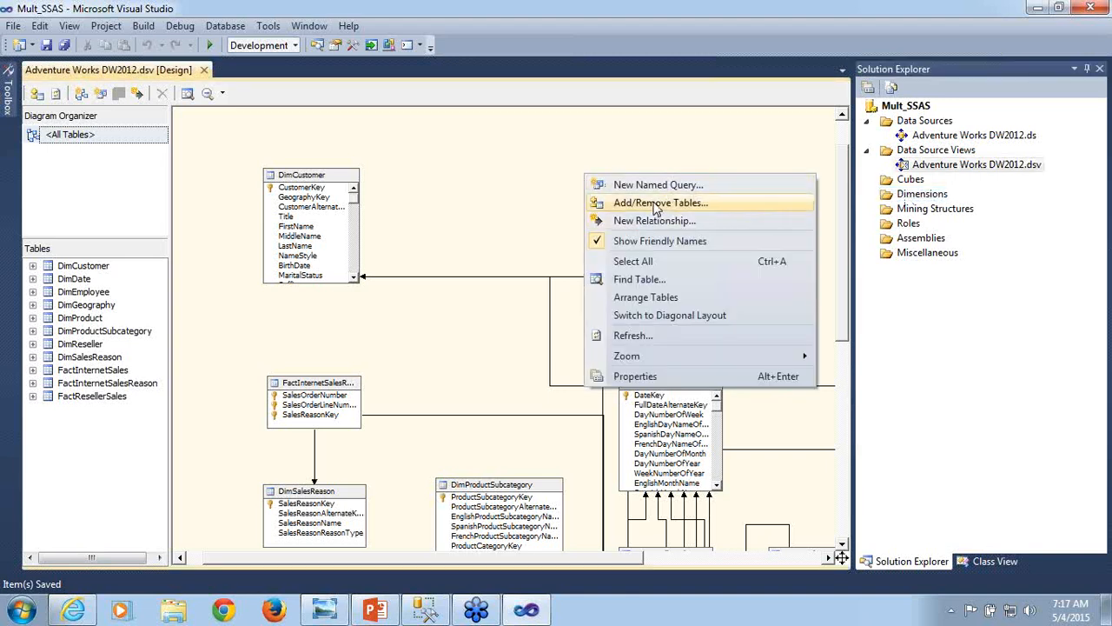
{"action": "left_click", "coordinate": [500, 181]}
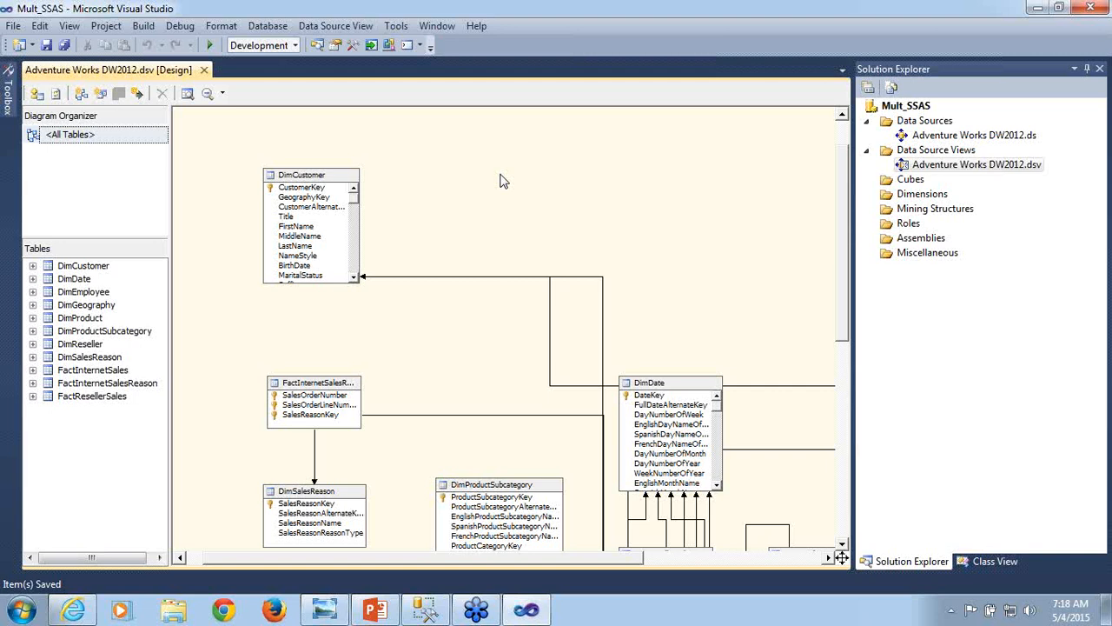
- Start creating a new dimension in the project, based on an existing table
{"action": "left_click", "coordinate": [923, 195]}
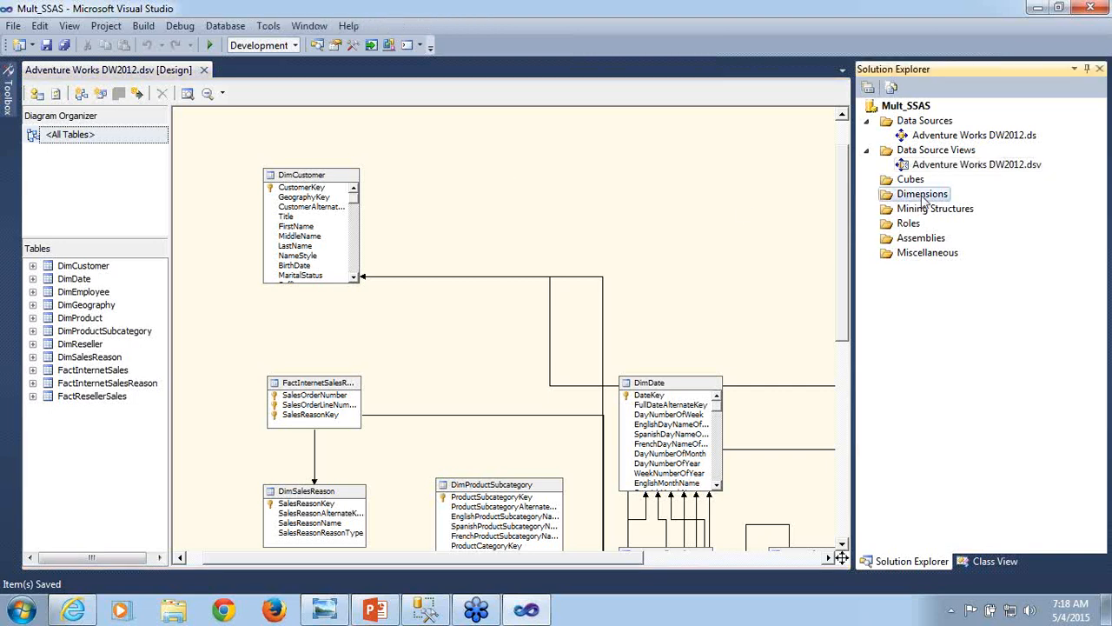
{"action": "right_click", "coordinate": [923, 197]}
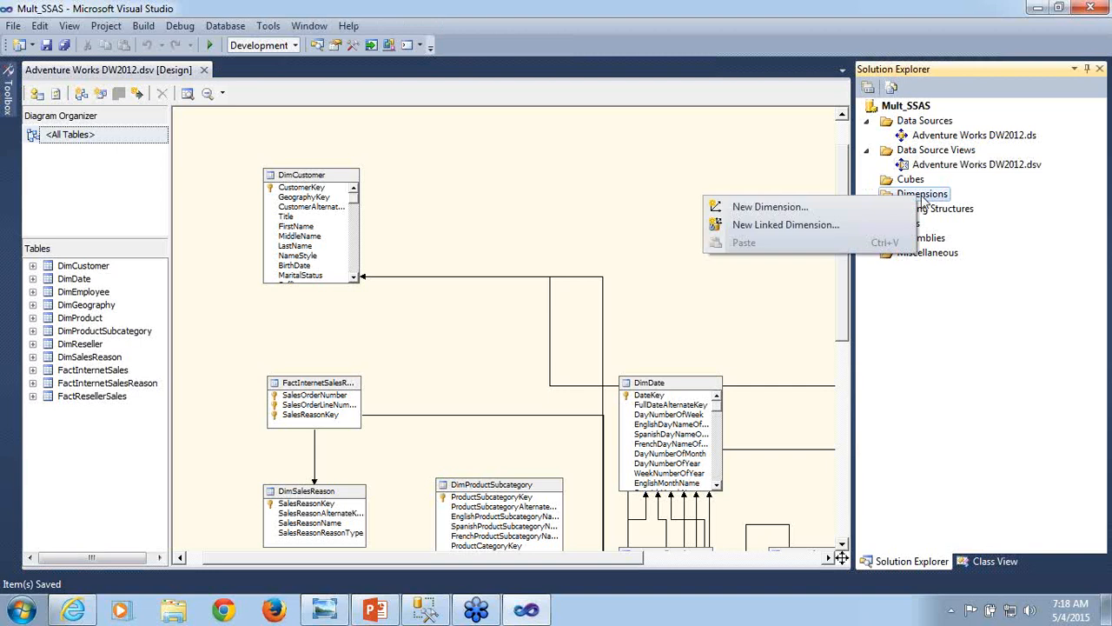
{"action": "left_click", "coordinate": [825, 209]}
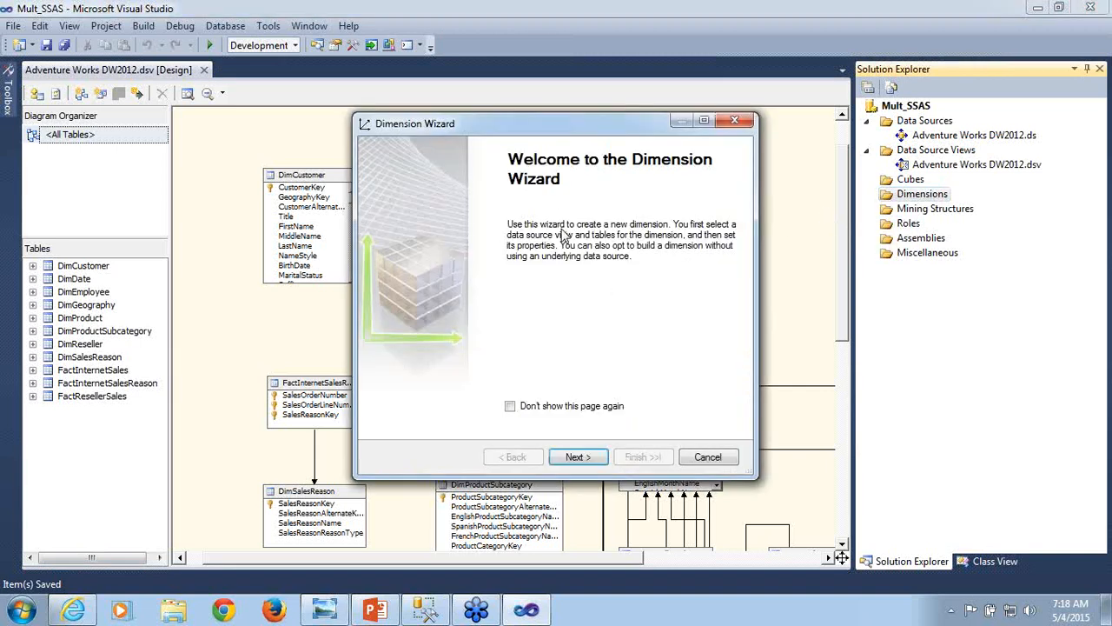
{"action": "left_click", "coordinate": [578, 457]}
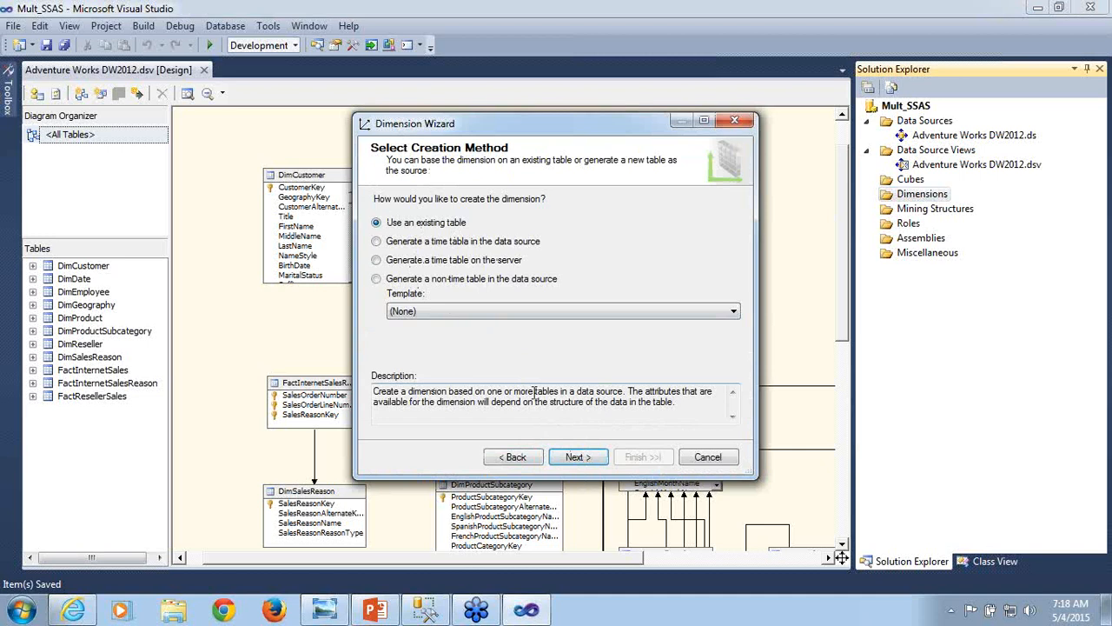
{"action": "left_click", "coordinate": [567, 460]}
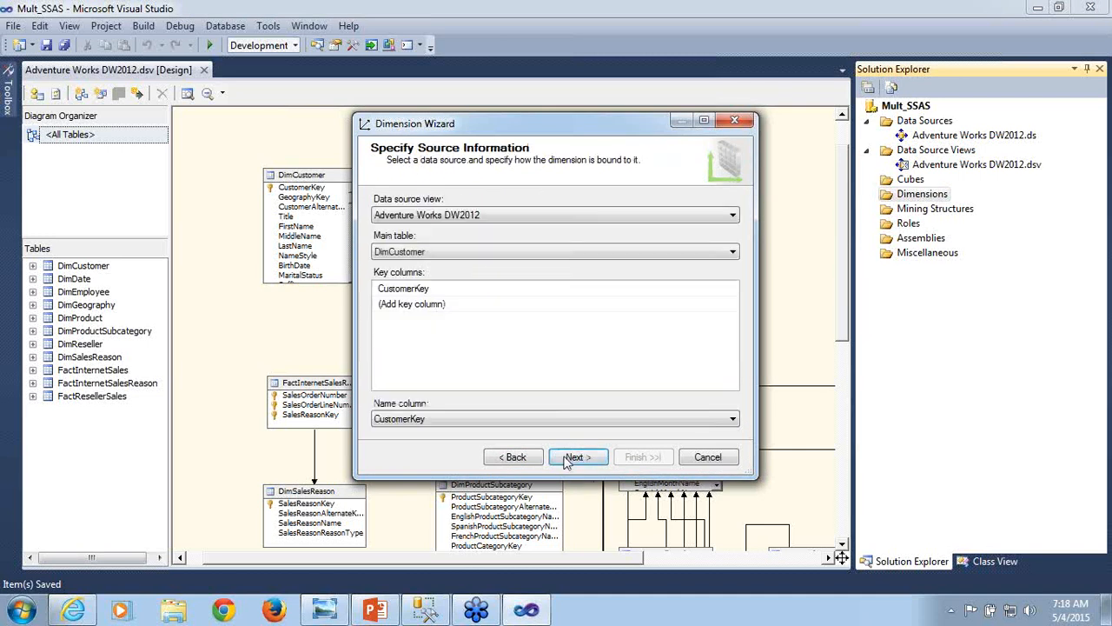
- Try the Adventure Works DW2012 view with main table DimCustomer as the dimension source, proceed to its related tables, and cancel the wizard
{"action": "left_click", "coordinate": [493, 215]}
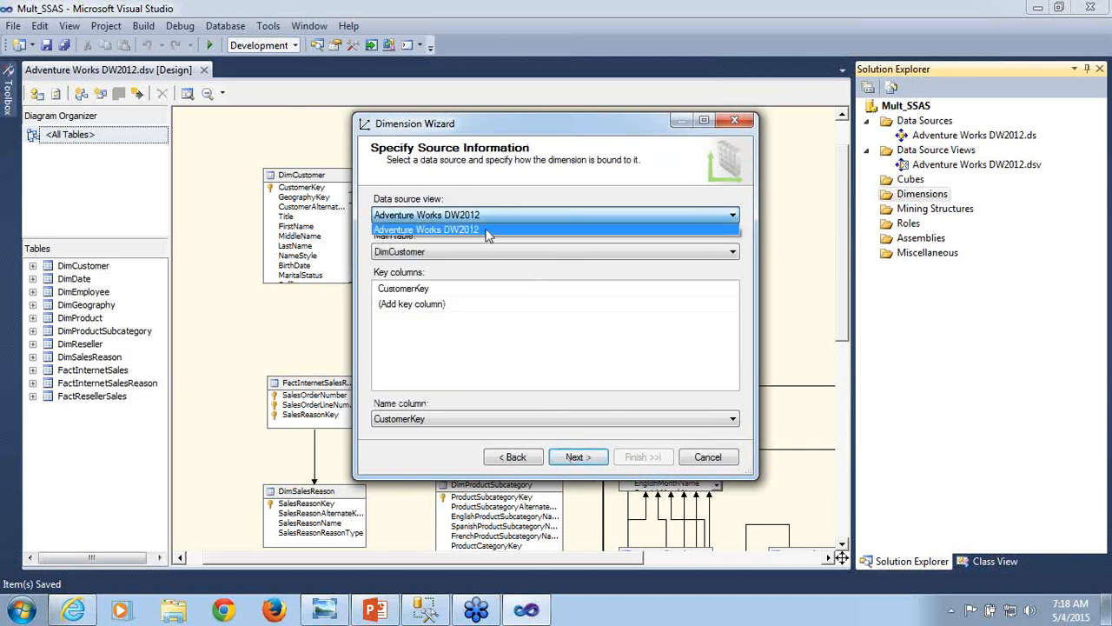
{"action": "left_click", "coordinate": [488, 231]}
{"action": "left_click", "coordinate": [456, 251]}
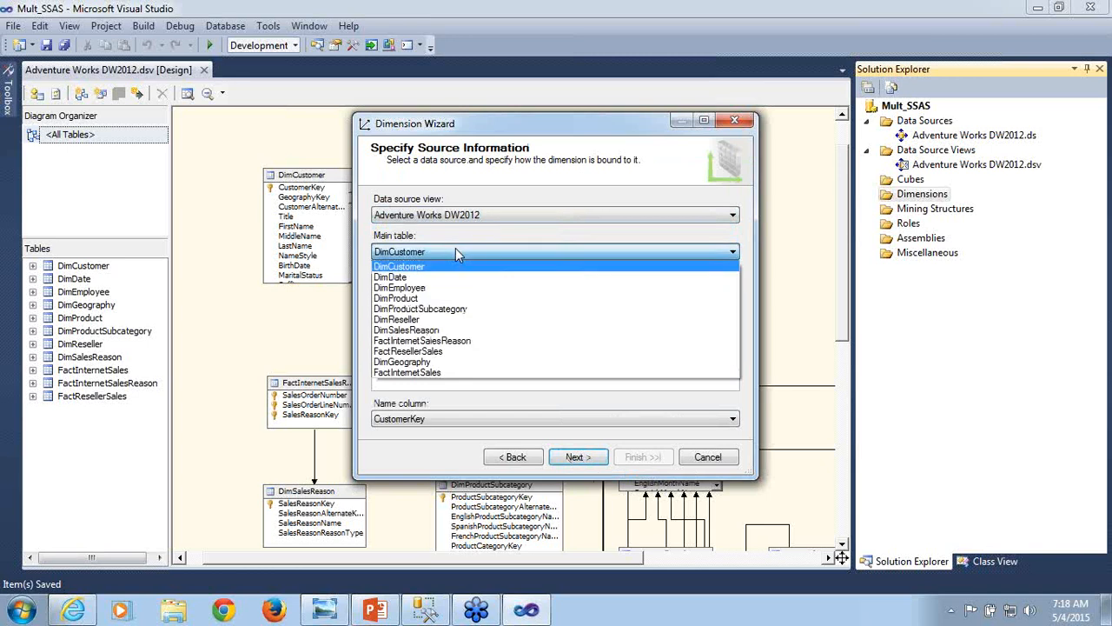
{"action": "left_click", "coordinate": [408, 270]}
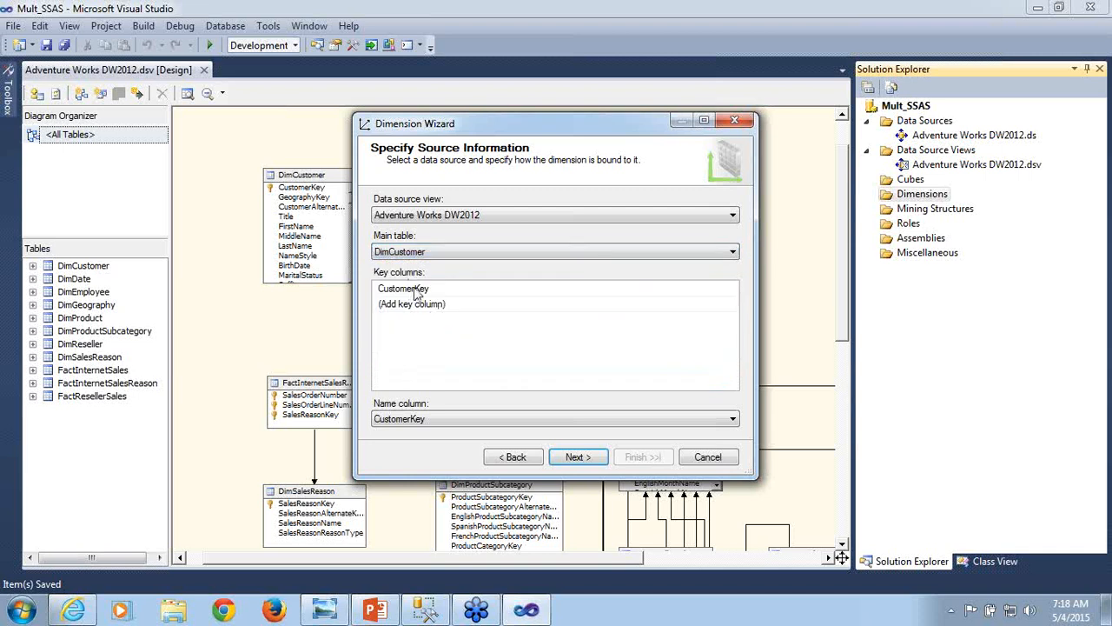
{"action": "left_click", "coordinate": [427, 291]}
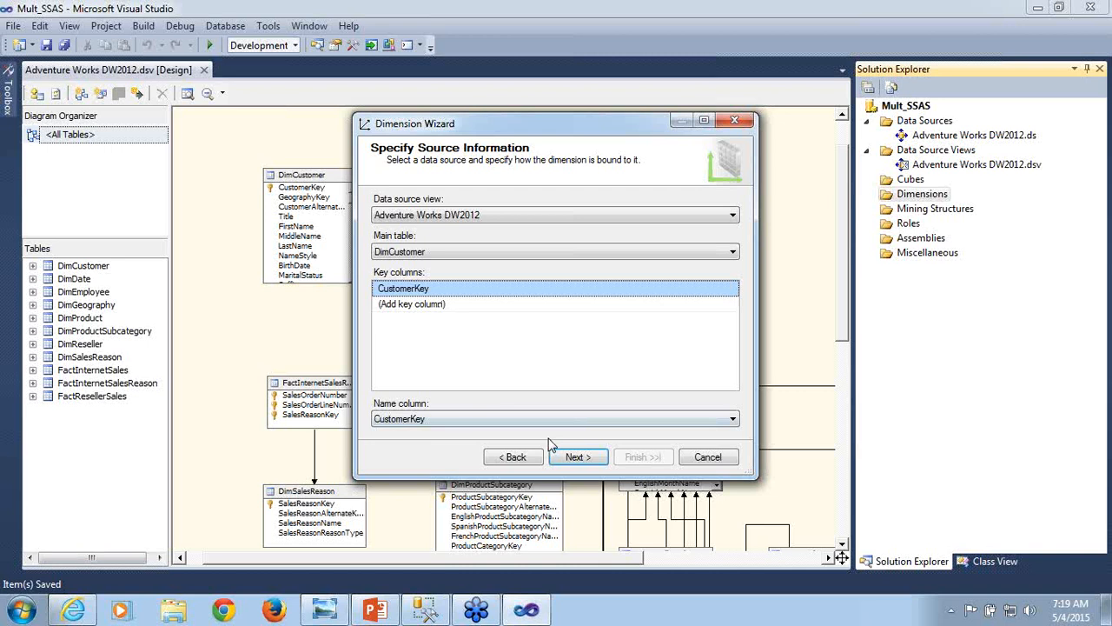
{"action": "left_click", "coordinate": [578, 459]}
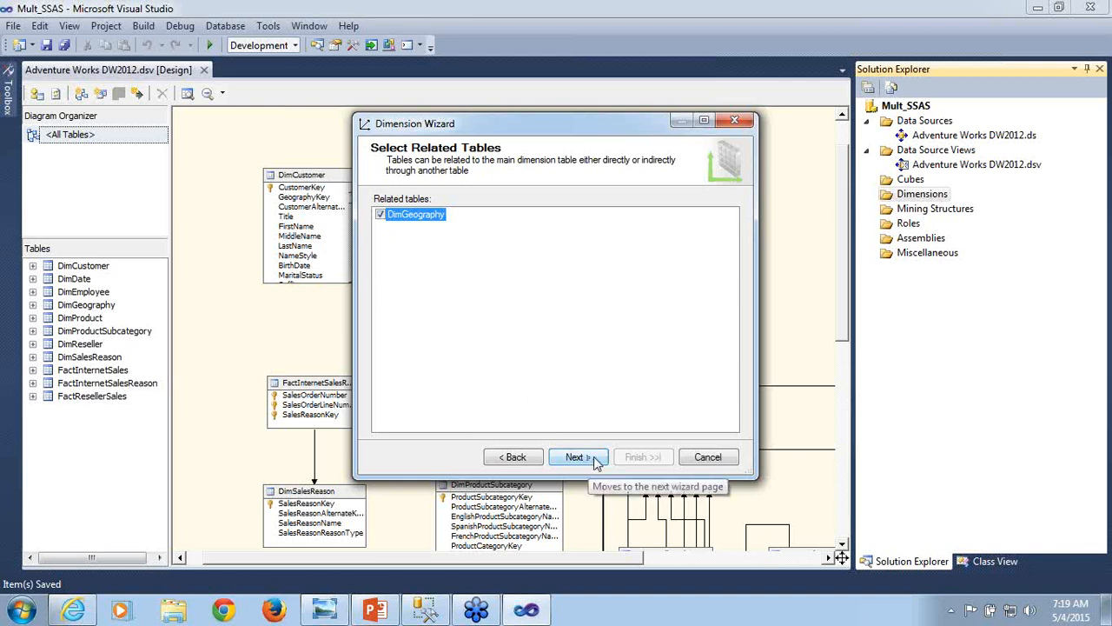
{"action": "left_click", "coordinate": [708, 459]}
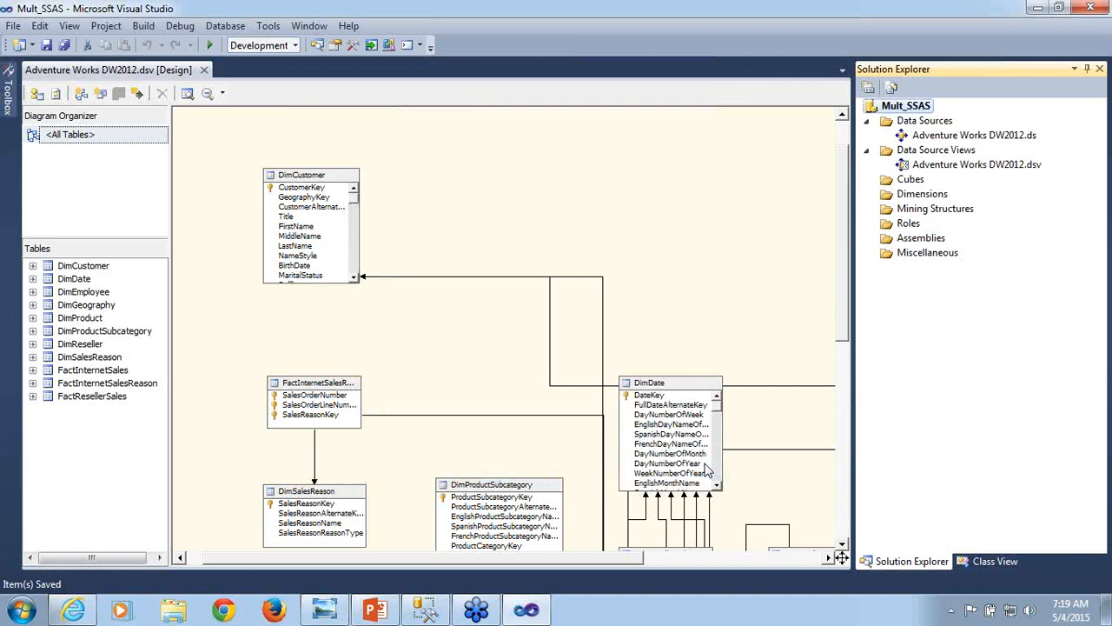
- Examine the GeographyKey column of the DimCustomer table in the diagram
{"action": "left_click", "coordinate": [306, 198]}
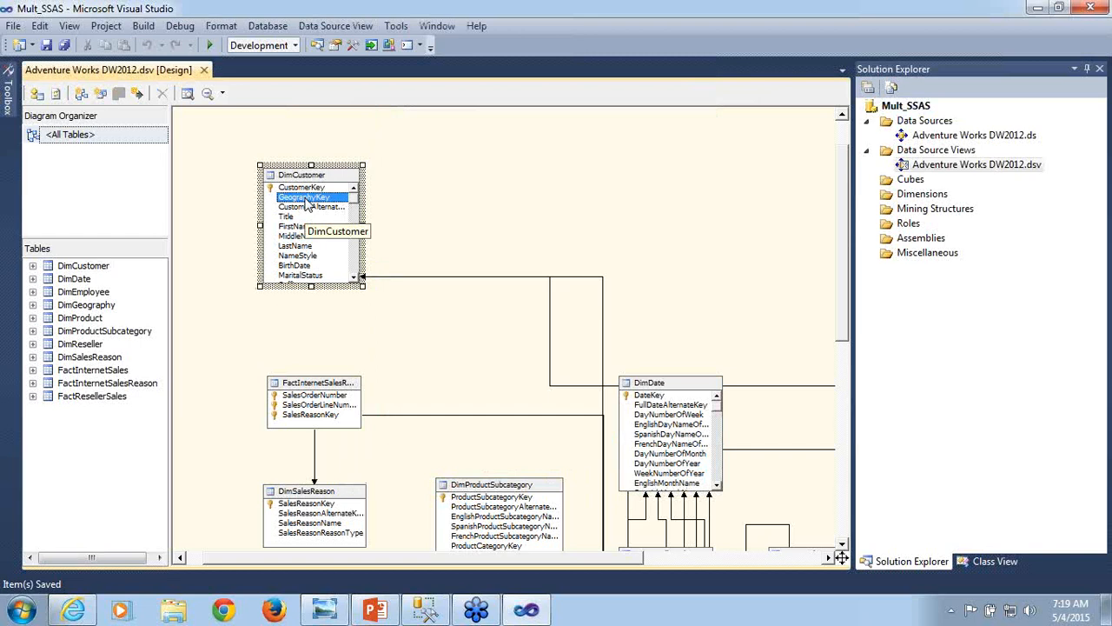
{"action": "mouse_move", "coordinate": [306, 202]}
{"action": "left_mouse_down"}
{"action": "mouse_move", "coordinate": [327, 217]}
{"action": "mouse_move", "coordinate": [318, 202]}
{"action": "left_mouse_up"}
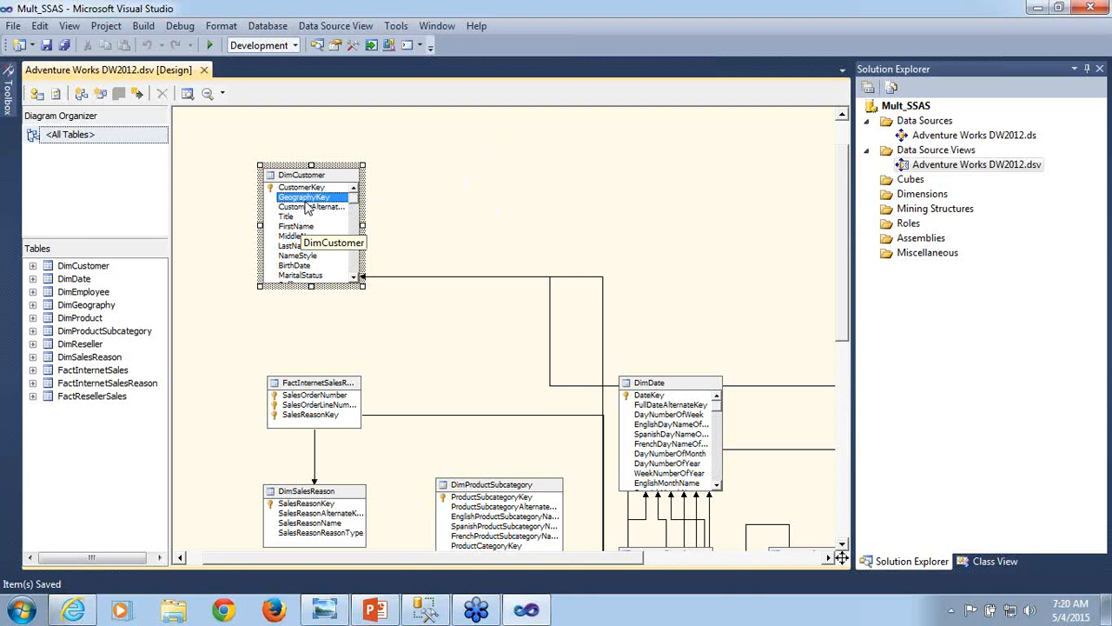
- Switch to SQL Server Management Studio and create a new database diagram in AdventureWorksDW2012 containing the DimCustomer table
{"action": "left_click", "coordinate": [424, 610]}
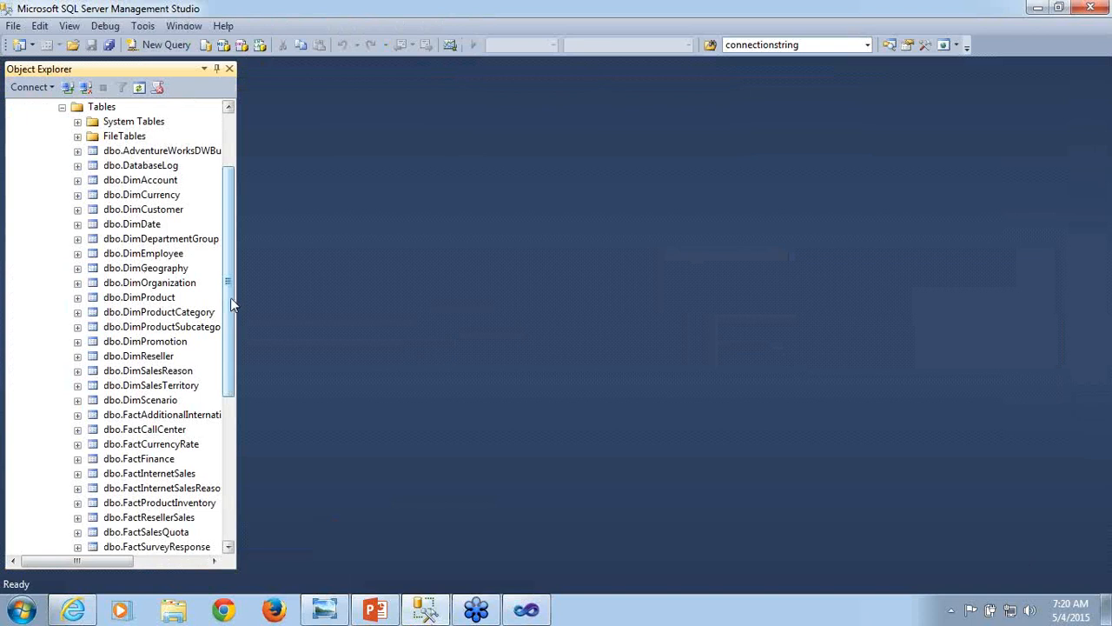
{"action": "left_click_drag", "start_coordinate": [230, 298], "coordinate": [228, 248]}
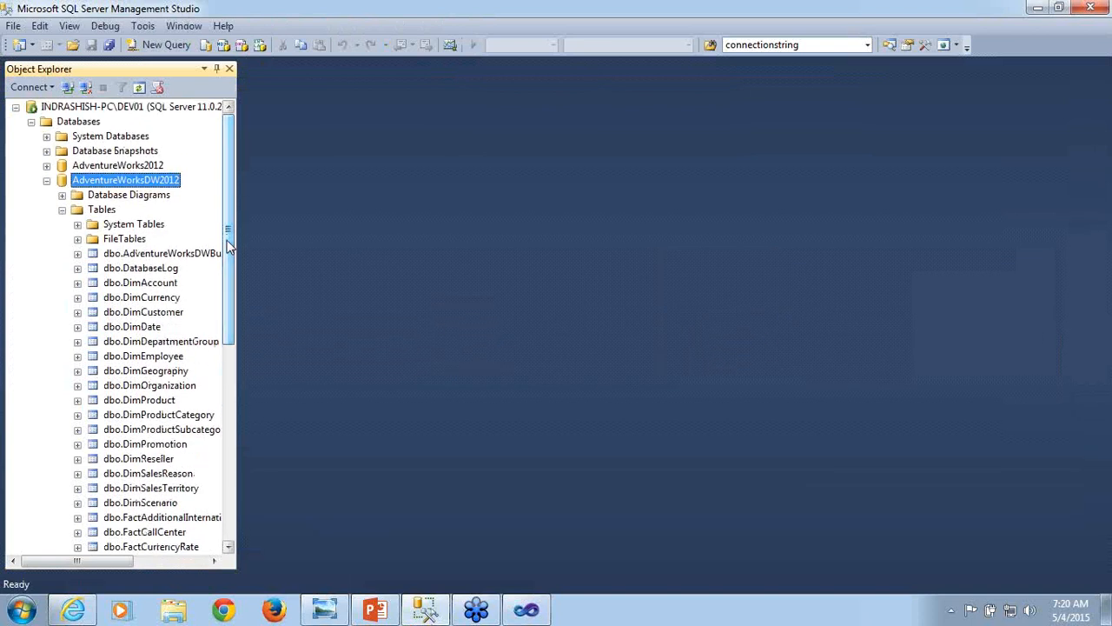
{"action": "left_click", "coordinate": [132, 198]}
{"action": "right_click", "coordinate": [133, 200]}
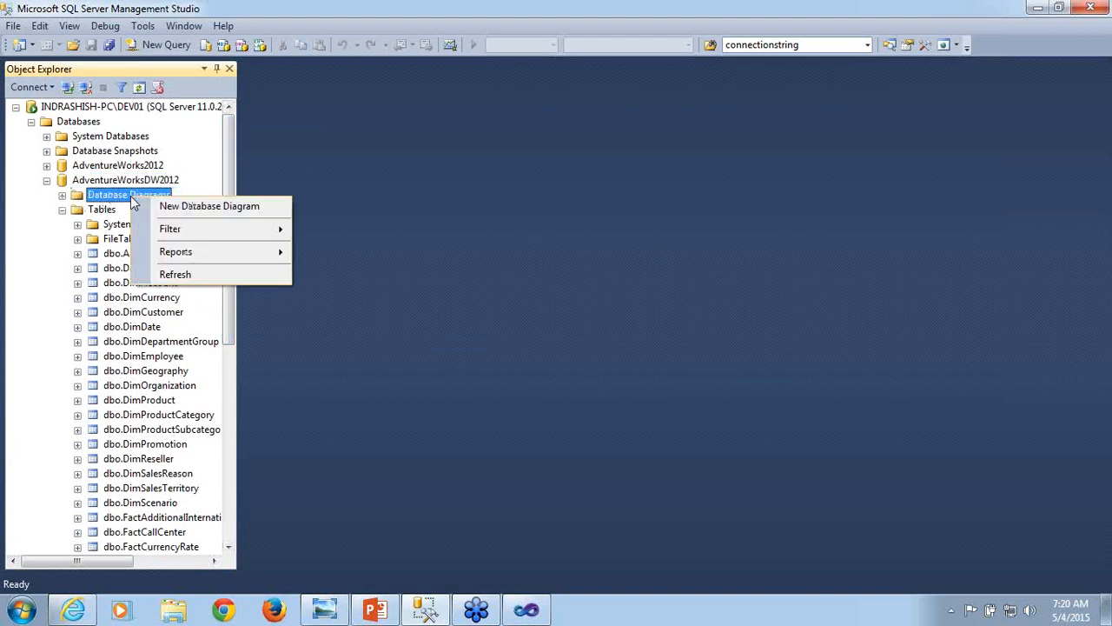
{"action": "left_click", "coordinate": [156, 207]}
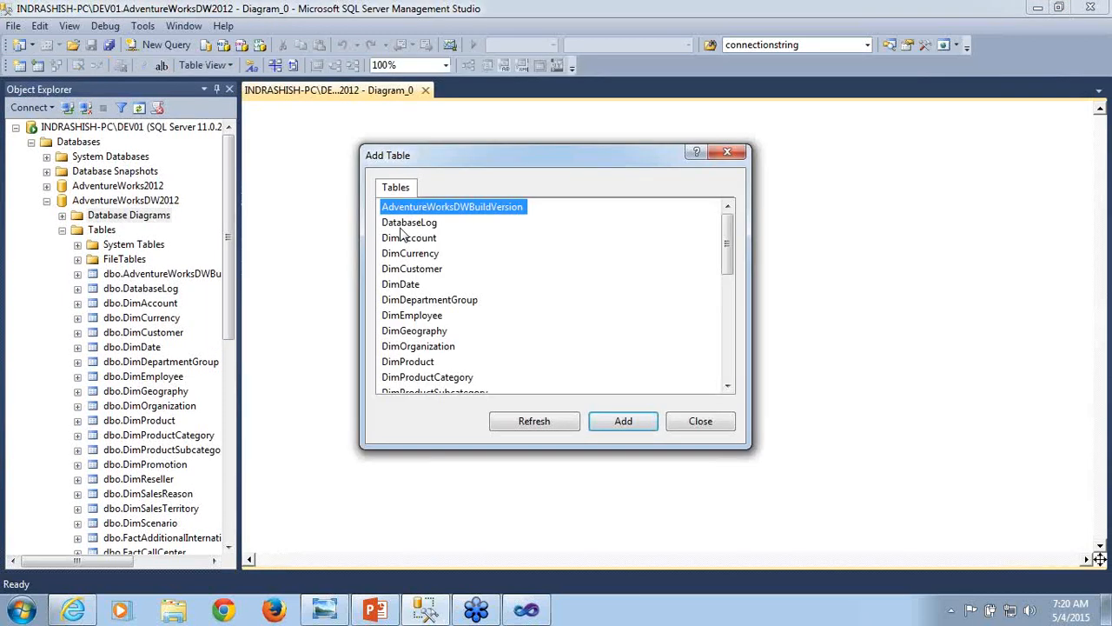
{"action": "left_click", "coordinate": [426, 273]}
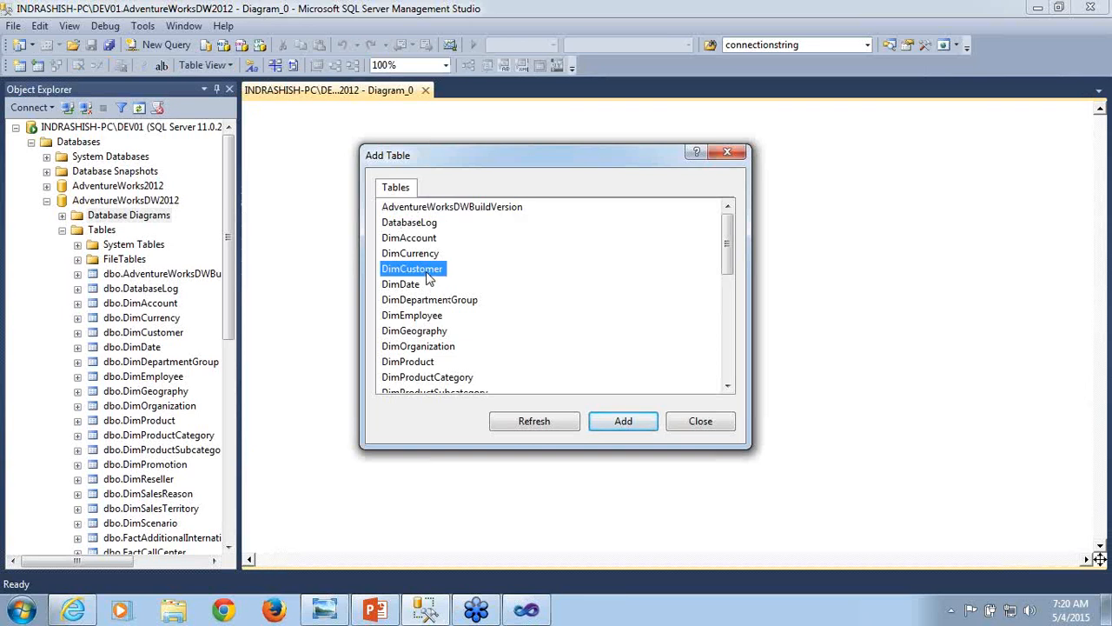
{"action": "left_click", "coordinate": [618, 423]}
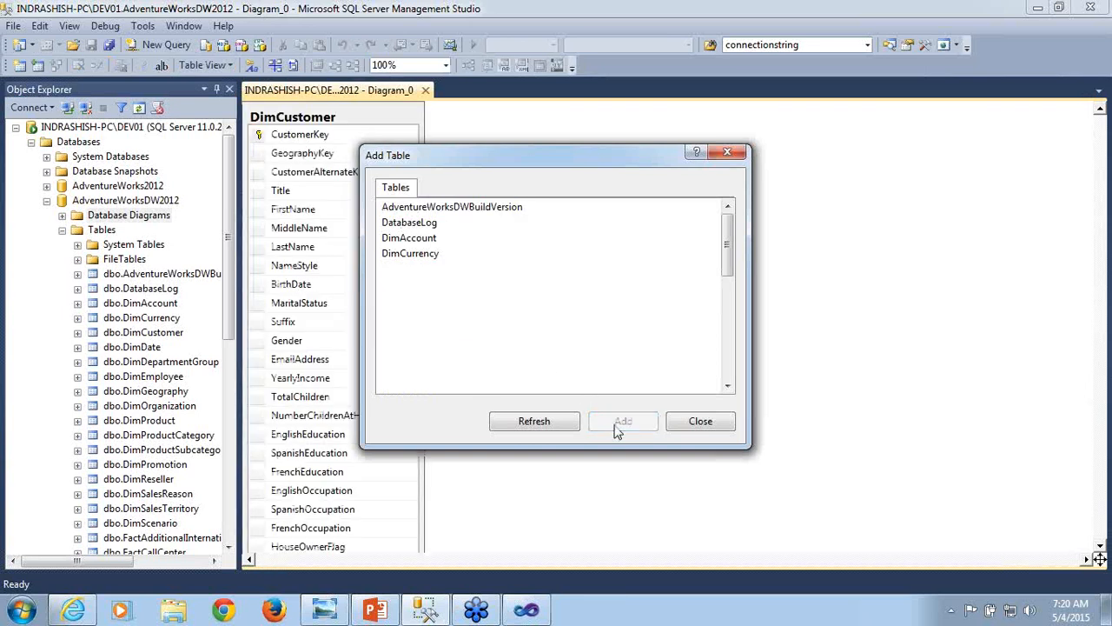
{"action": "left_click", "coordinate": [700, 421]}
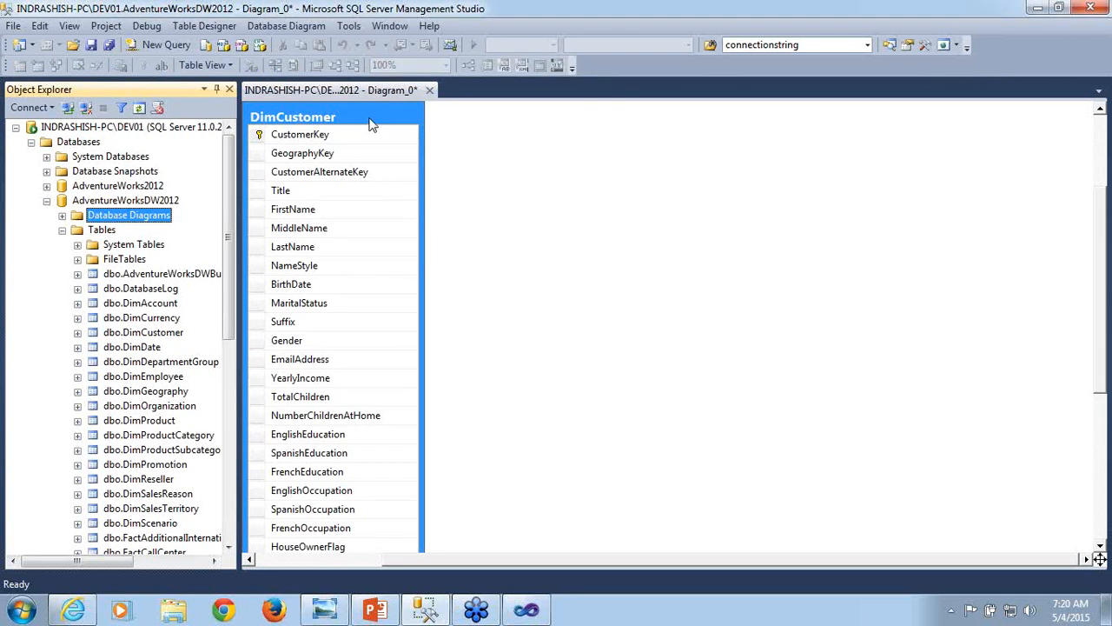
- Move DimCustomer away from the diagram's corner, add its related tables, and arrange the selected tables automatically
{"action": "left_click_drag", "start_coordinate": [379, 114], "coordinate": [567, 178]}
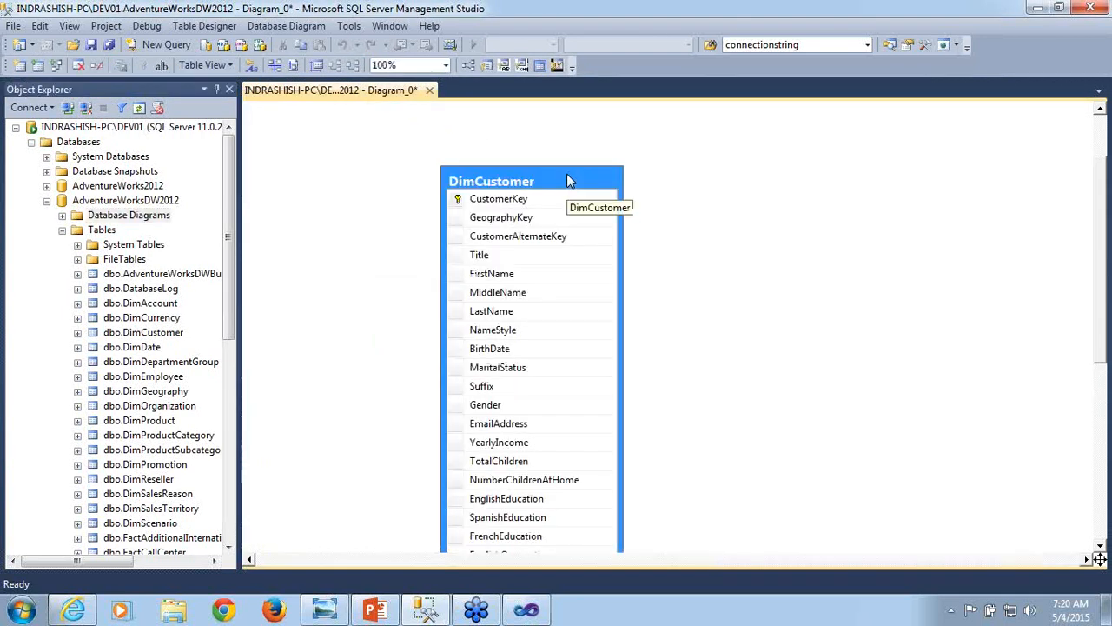
{"action": "right_click", "coordinate": [543, 183]}
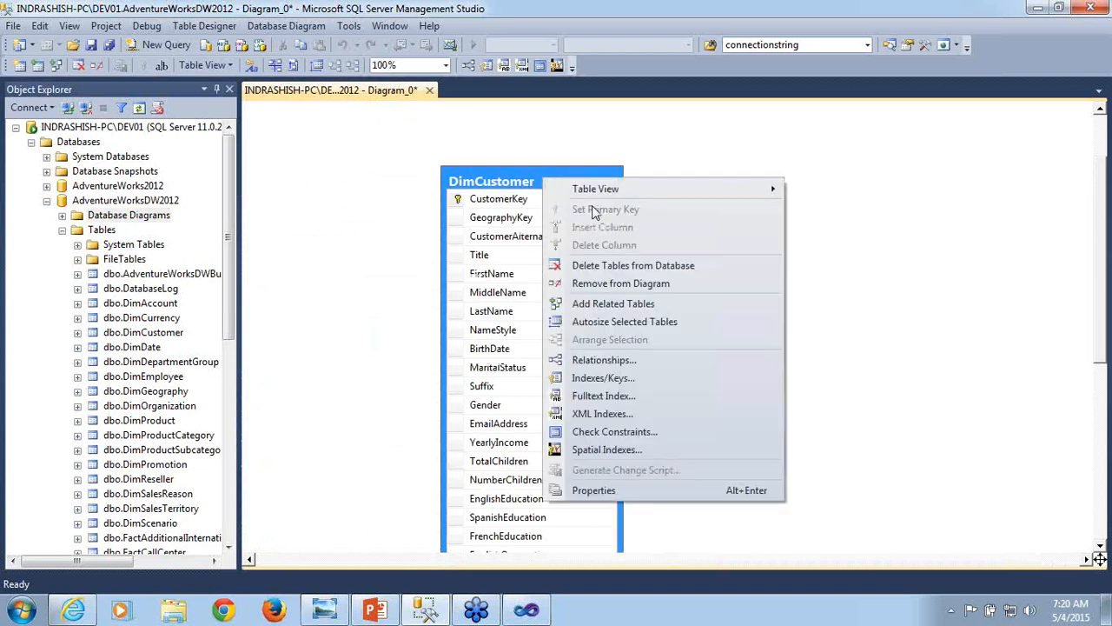
{"action": "left_click", "coordinate": [606, 303]}
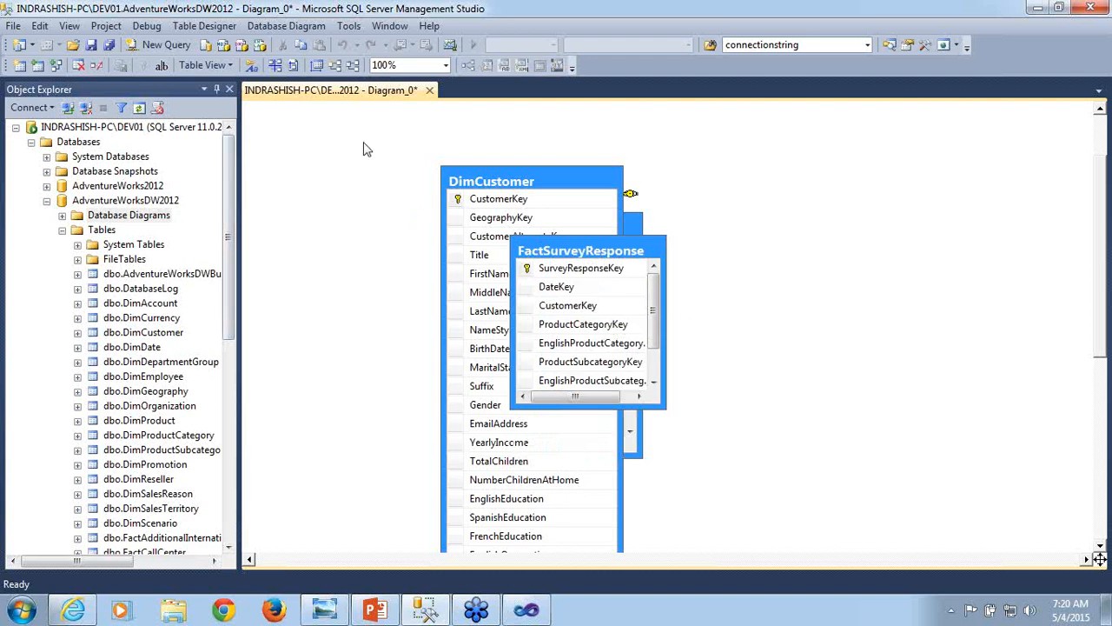
{"action": "left_click", "coordinate": [336, 73]}
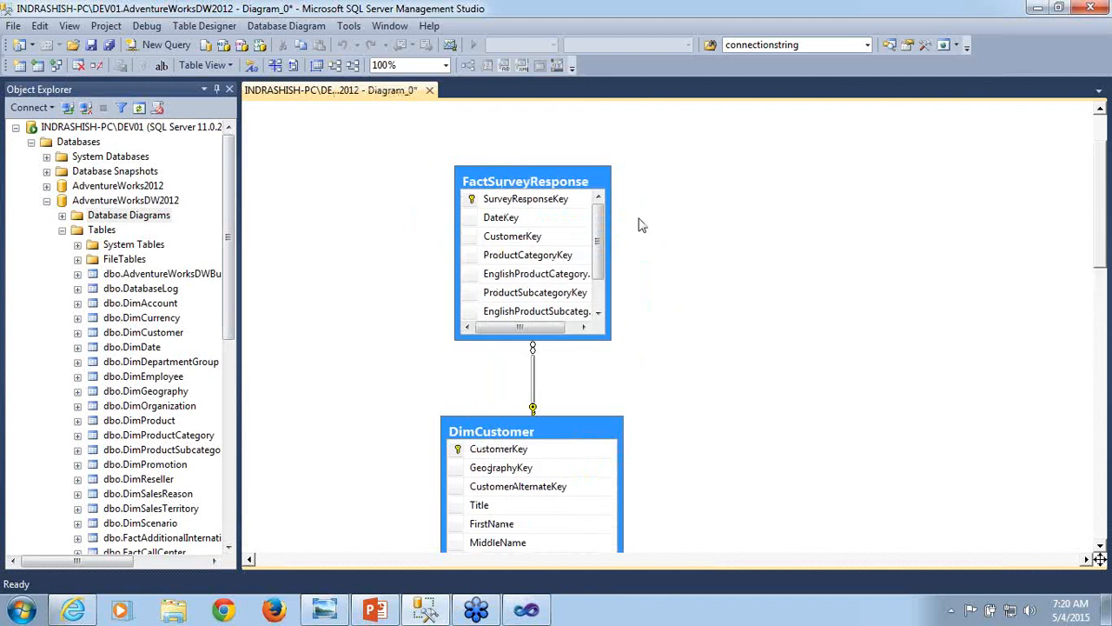
- Examine how DimCustomer relates to DimGeography through GeographyKey and to FactInternetSales through CustomerKey
{"action": "left_click_drag", "start_coordinate": [1106, 178], "coordinate": [1106, 255]}
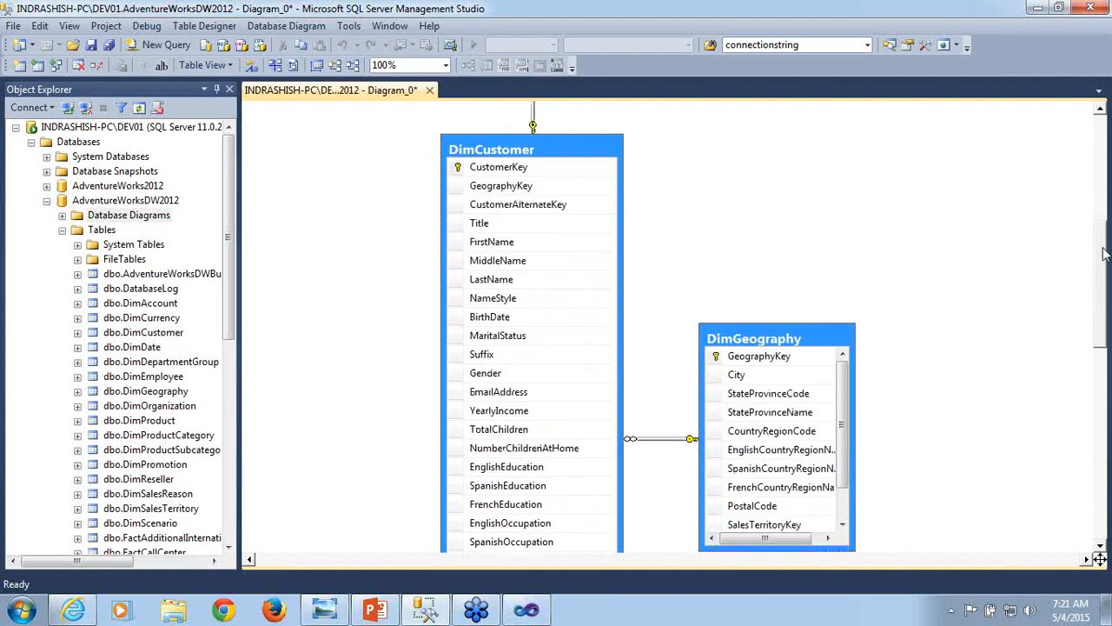
{"action": "left_click", "coordinate": [581, 155]}
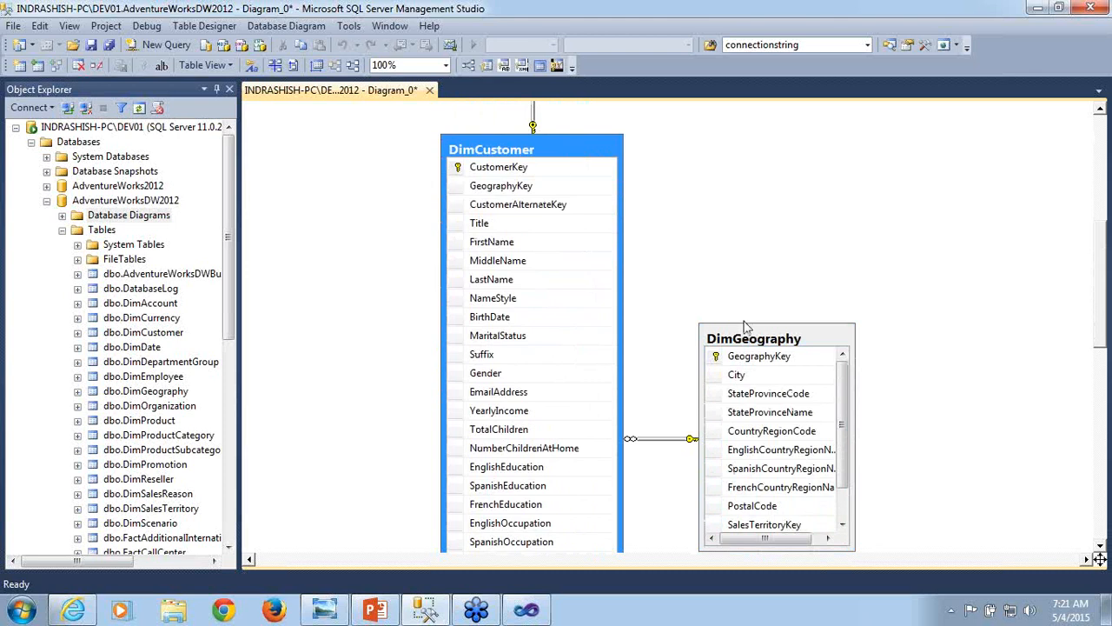
{"action": "left_click", "coordinate": [766, 342]}
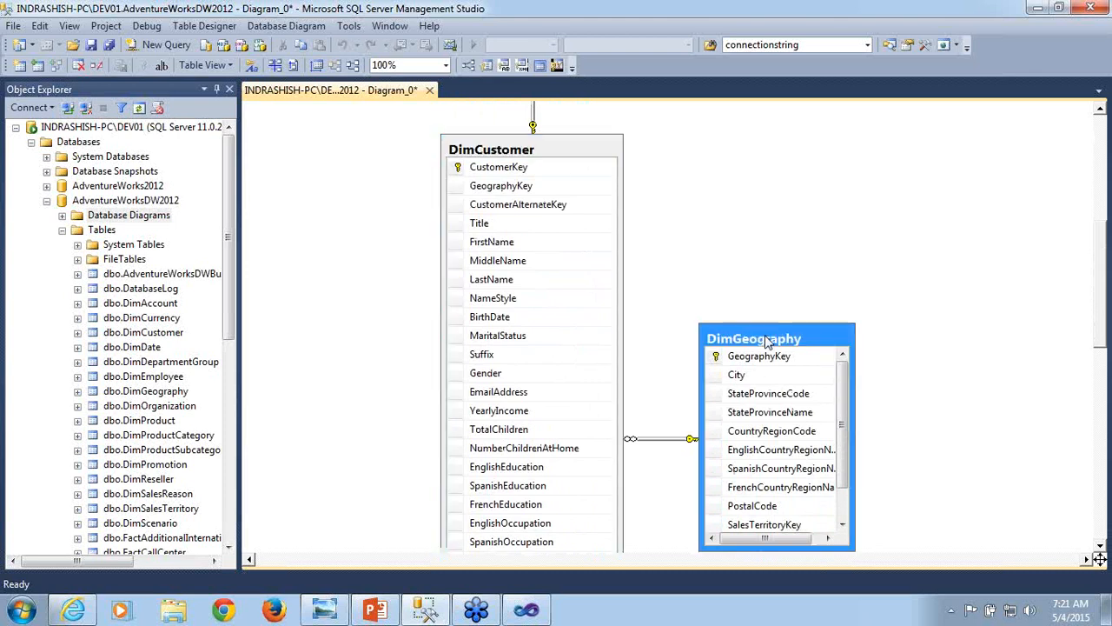
{"action": "left_click", "coordinate": [515, 187]}
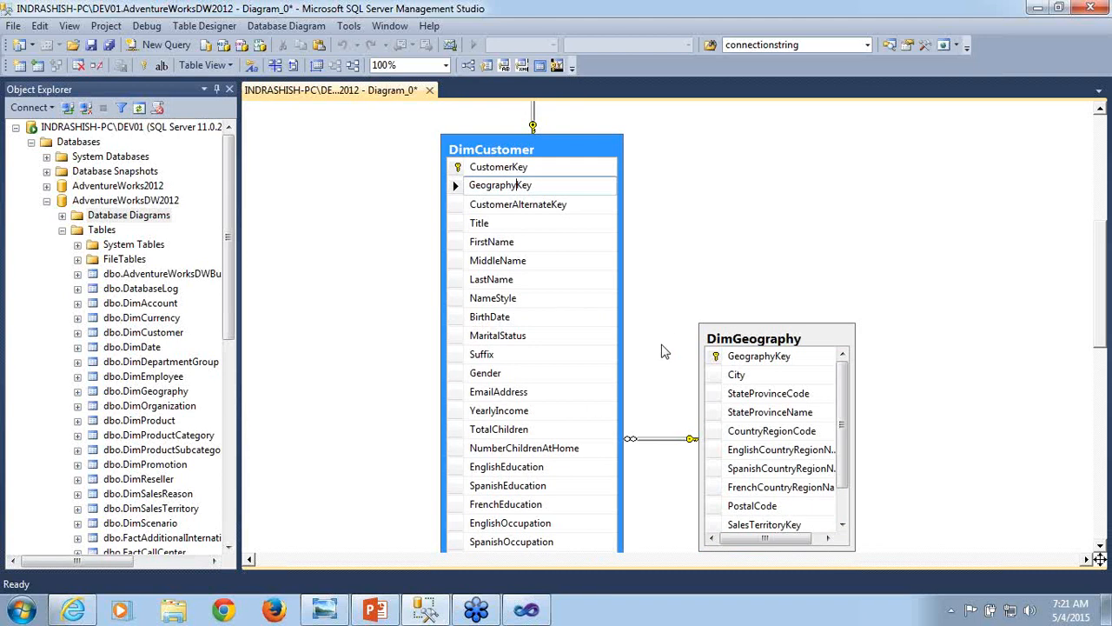
{"action": "left_click", "coordinate": [541, 188]}
{"action": "scroll", "coordinate": [1100, 561], "scroll_direction": "down", "scroll_amount": 10}
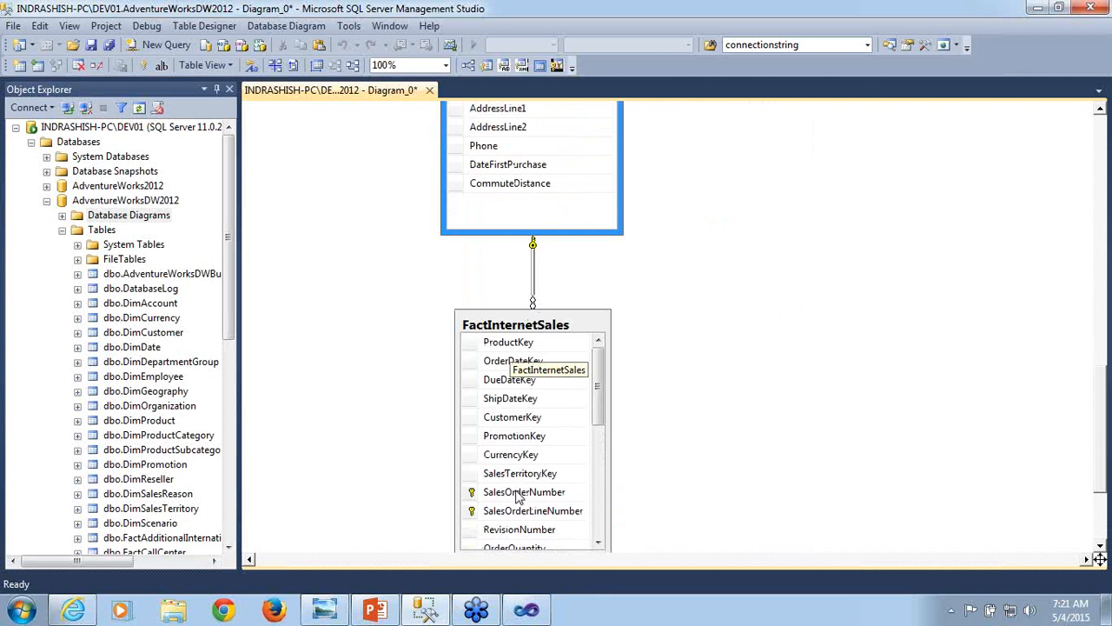
{"action": "left_click", "coordinate": [470, 418]}
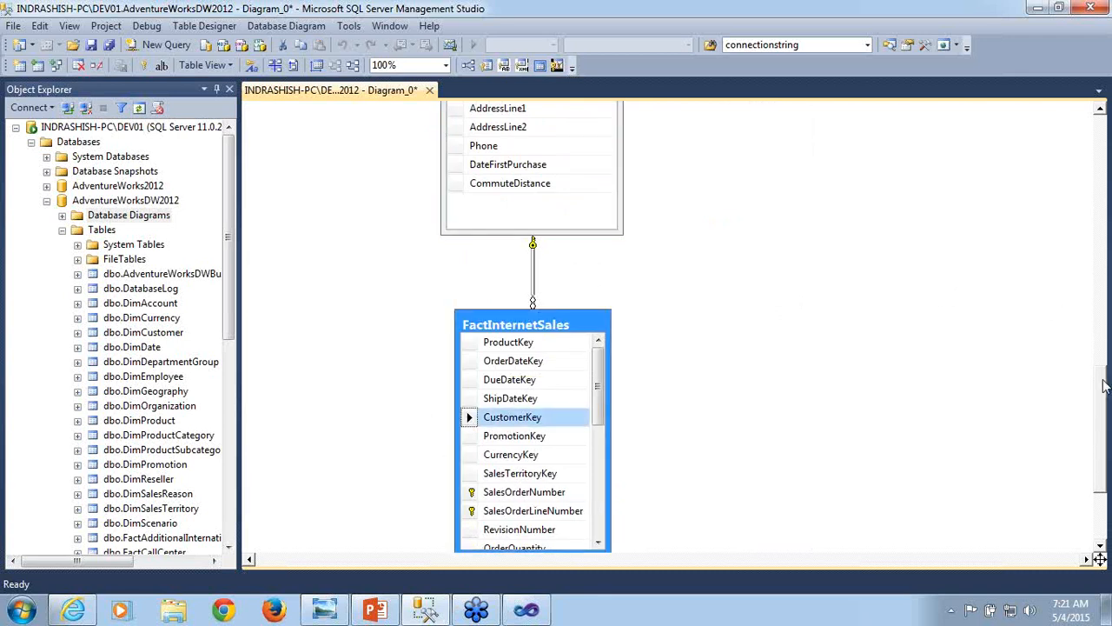
- Return to the DimCustomer and DimGeography tables and highlight the GeographyKey column in DimCustomer
{"action": "left_click_drag", "start_coordinate": [1105, 396], "coordinate": [1092, 218]}
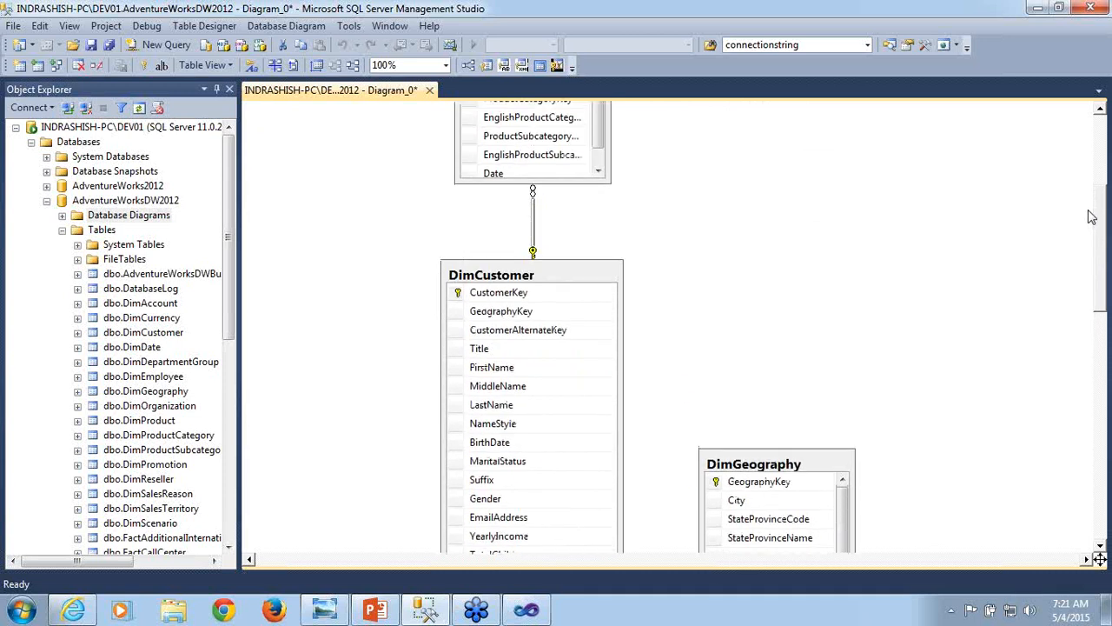
{"action": "left_click", "coordinate": [519, 278]}
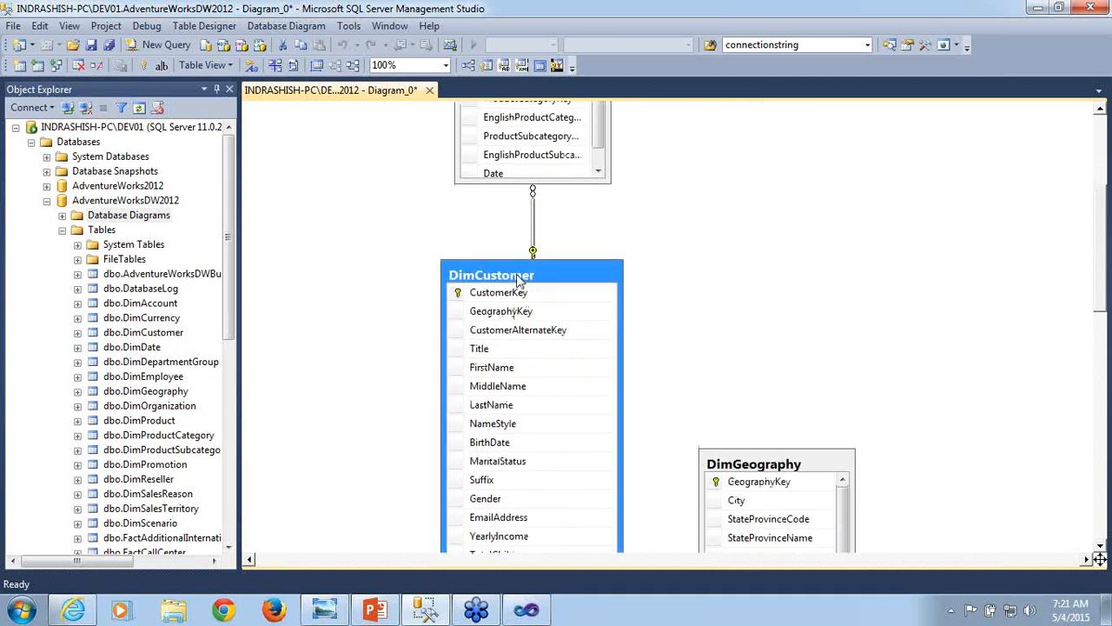
{"action": "left_click", "coordinate": [776, 470]}
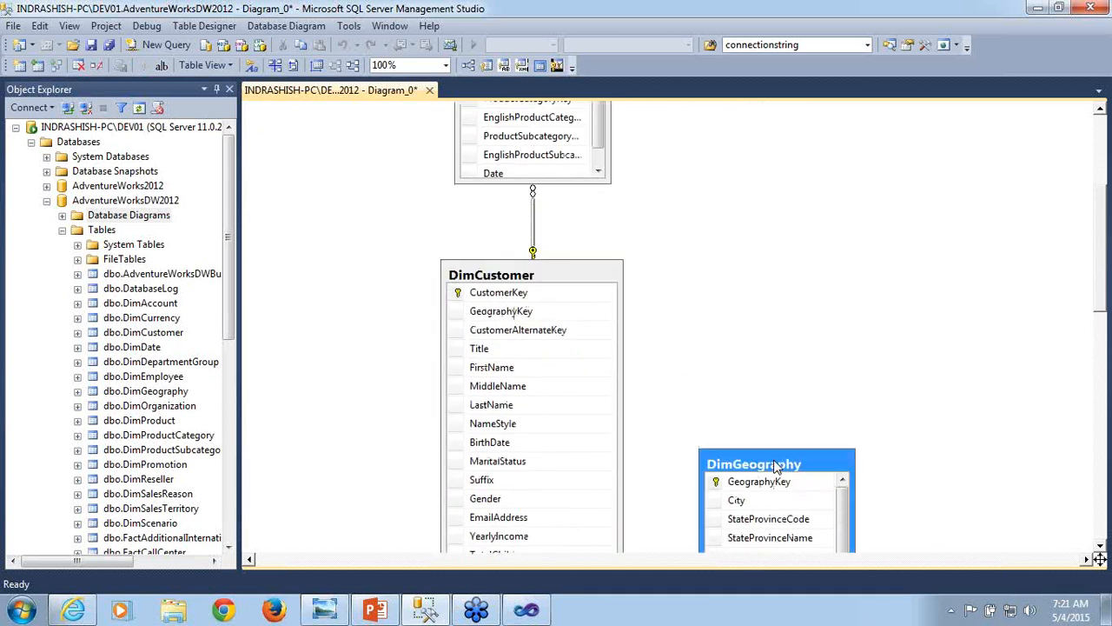
{"action": "left_click", "coordinate": [454, 302]}
{"action": "left_click", "coordinate": [455, 304]}
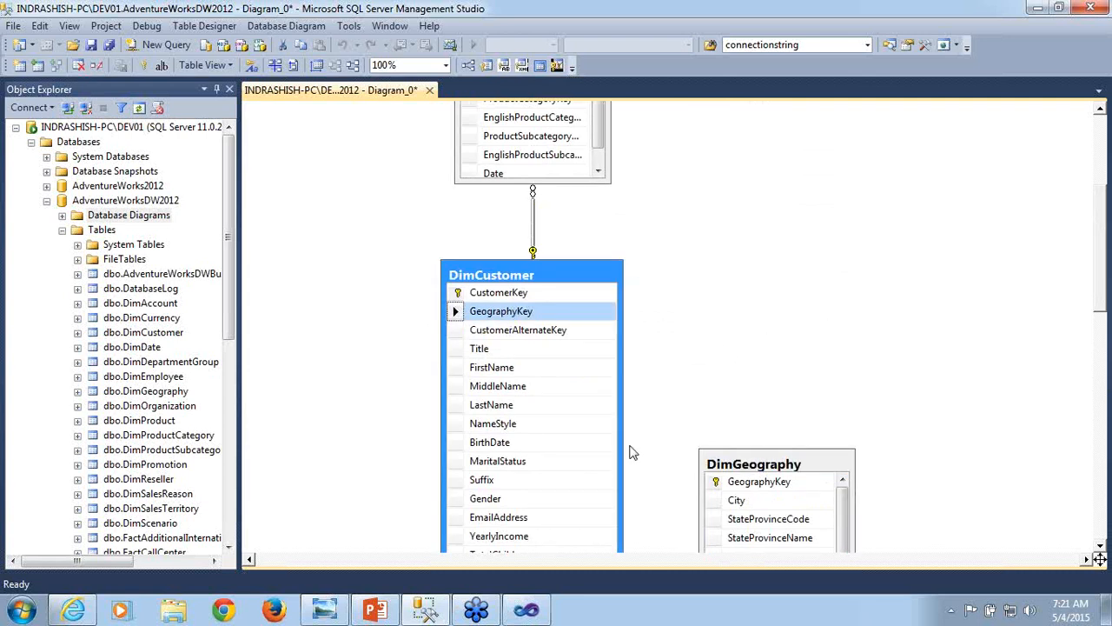
- Switch to Visual Studio and start a new dimension from an existing table, accepting DimCustomer from Adventure Works DW2012 with CustomerKey as key and name column
{"action": "left_click", "coordinate": [528, 610]}
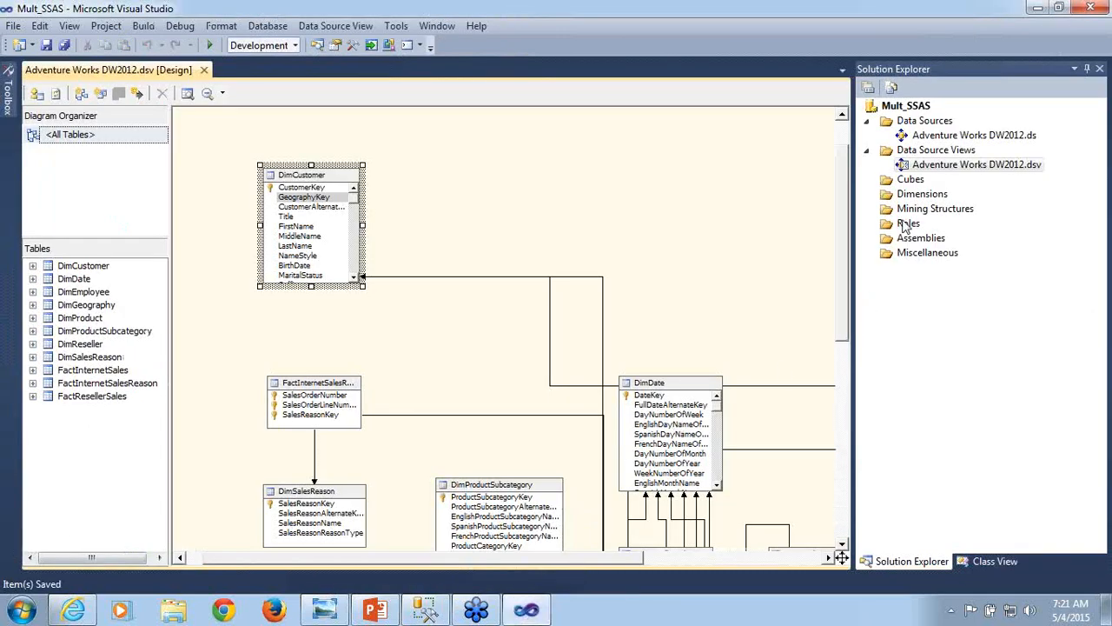
{"action": "left_click", "coordinate": [924, 195]}
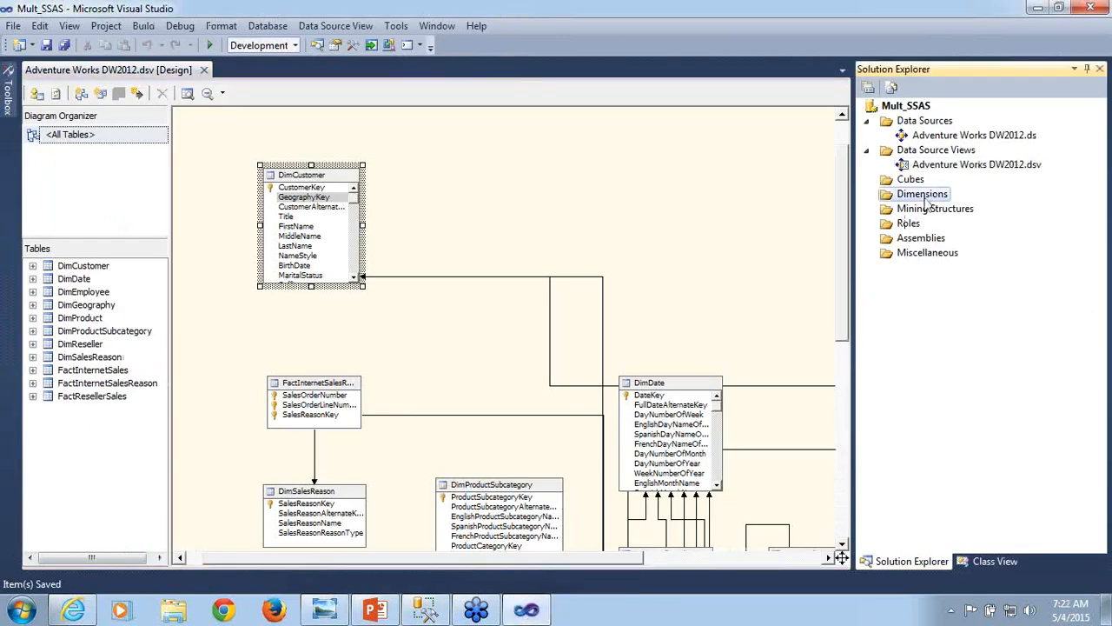
{"action": "right_click", "coordinate": [925, 199]}
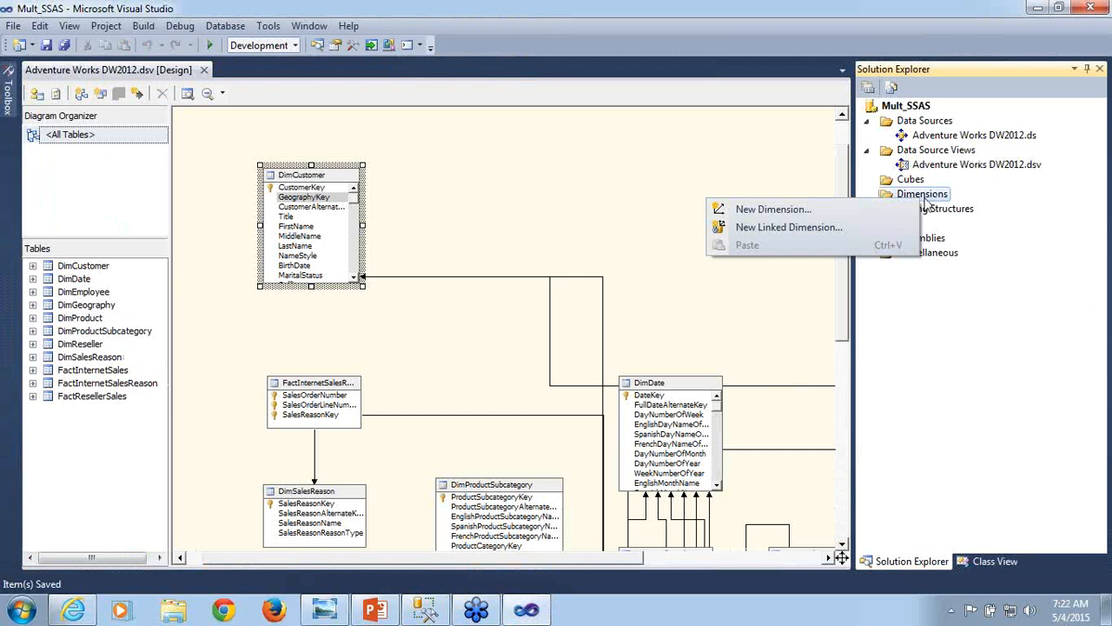
{"action": "left_click", "coordinate": [840, 209]}
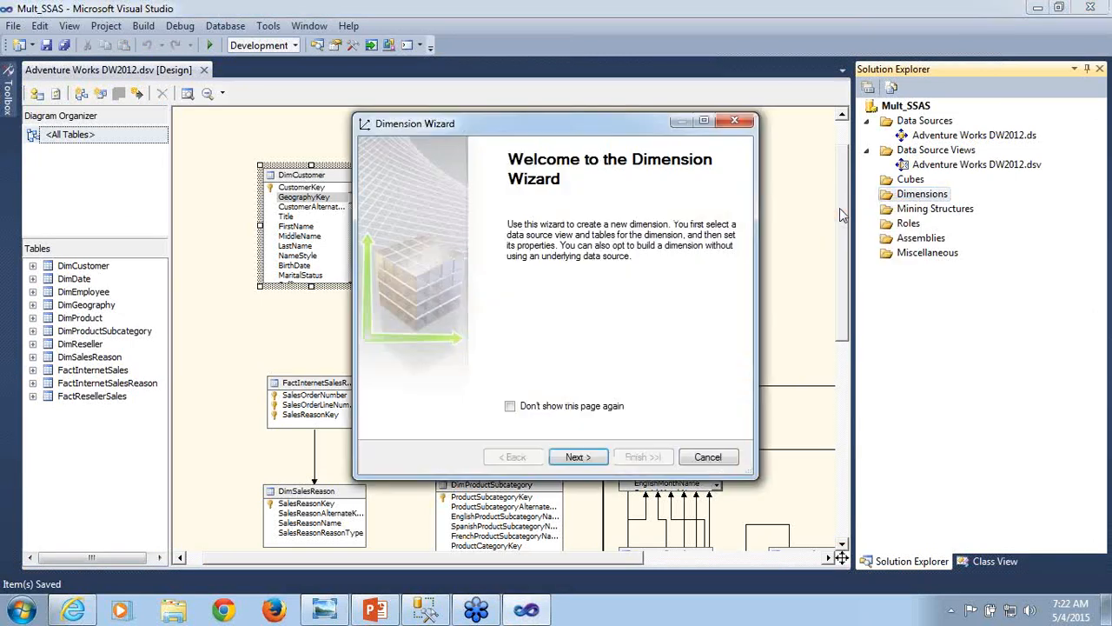
{"action": "left_click", "coordinate": [592, 466]}
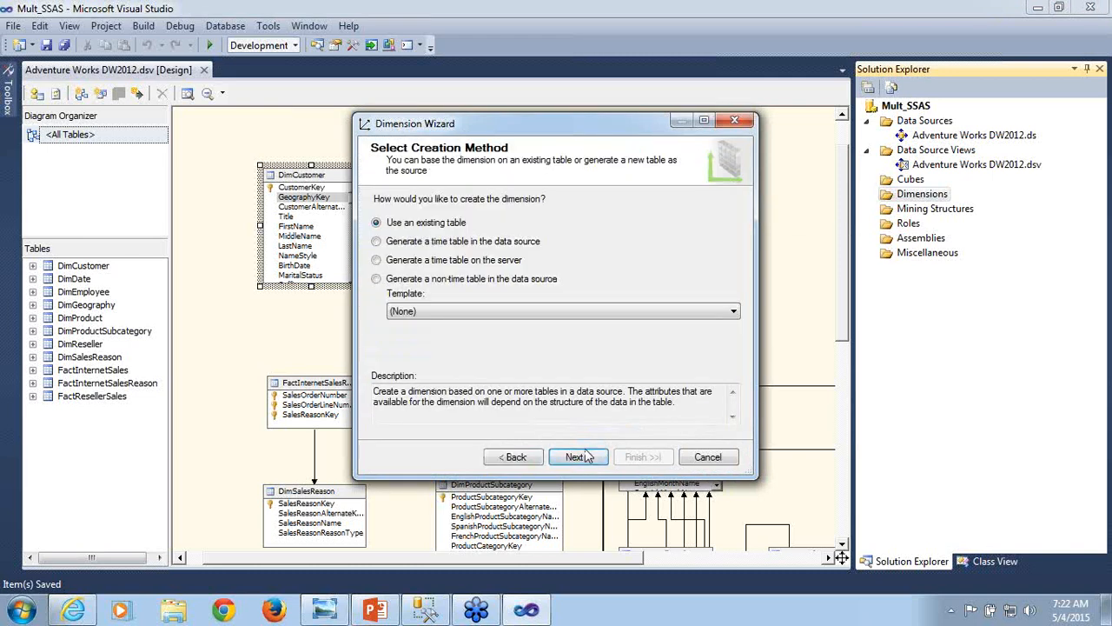
{"action": "left_click", "coordinate": [577, 458]}
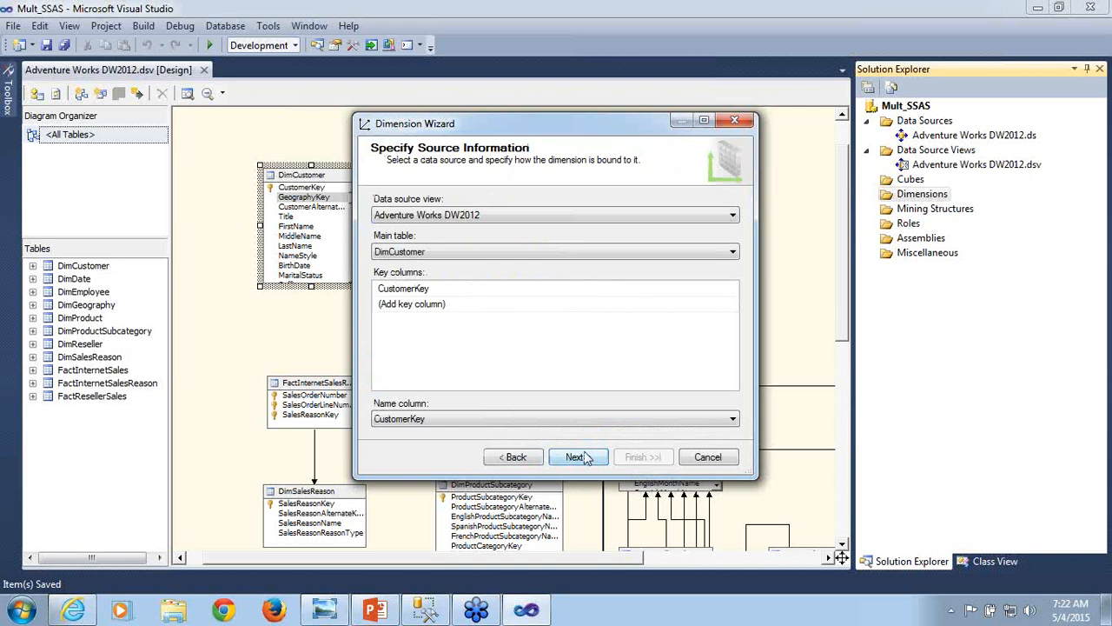
{"action": "left_click", "coordinate": [578, 458]}
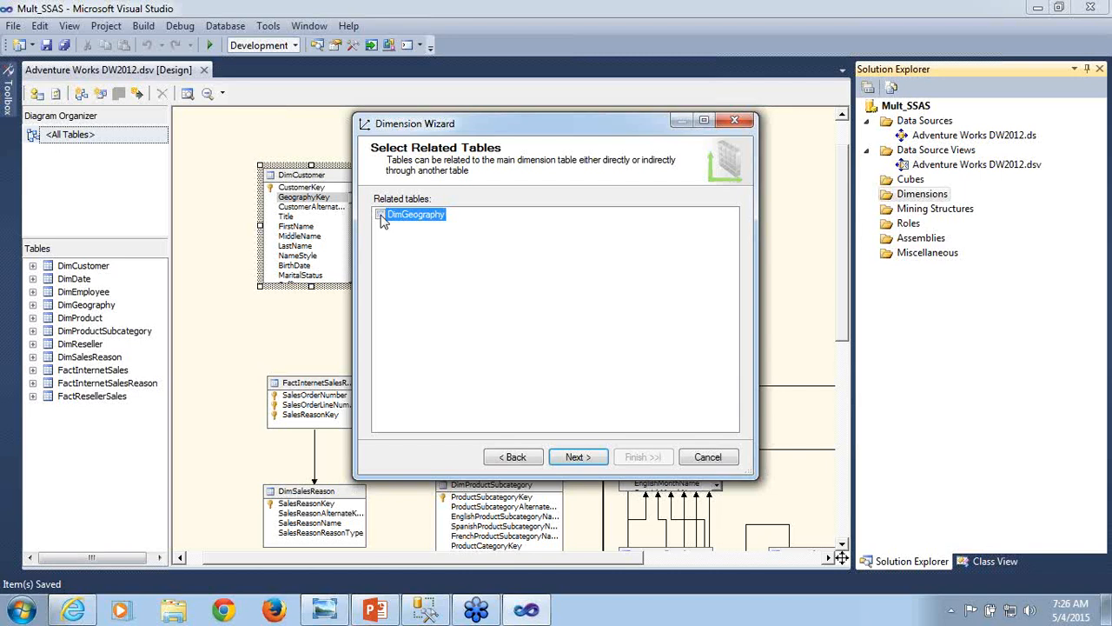
- Compare the attributes available for the Customer dimension without and with the related DimGeography table
{"action": "left_click", "coordinate": [578, 457]}
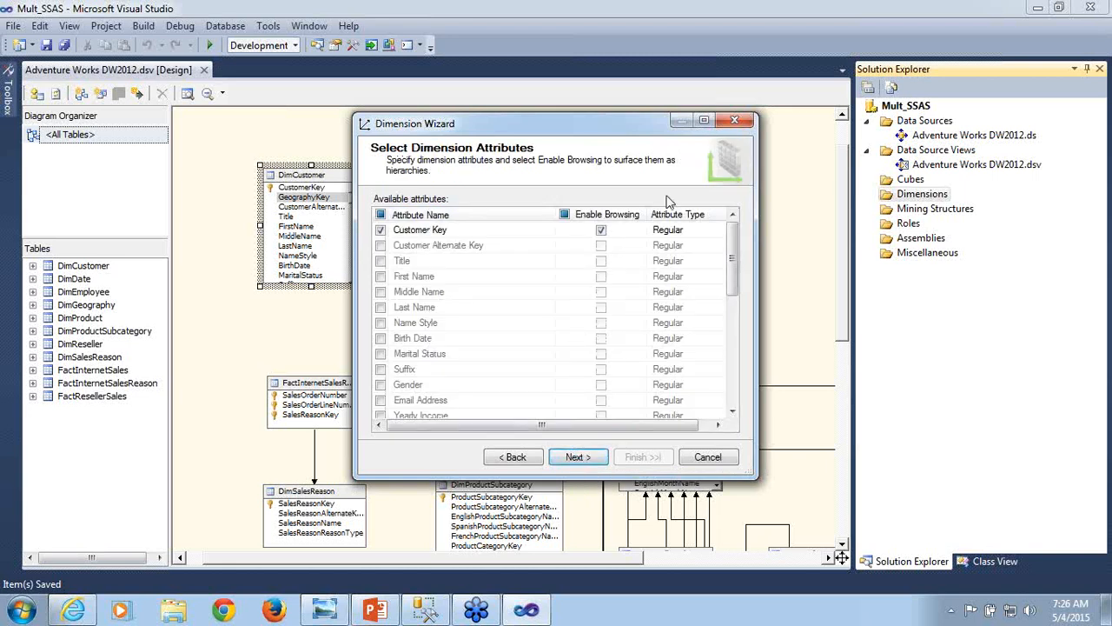
{"action": "left_click_drag", "start_coordinate": [733, 256], "coordinate": [736, 364]}
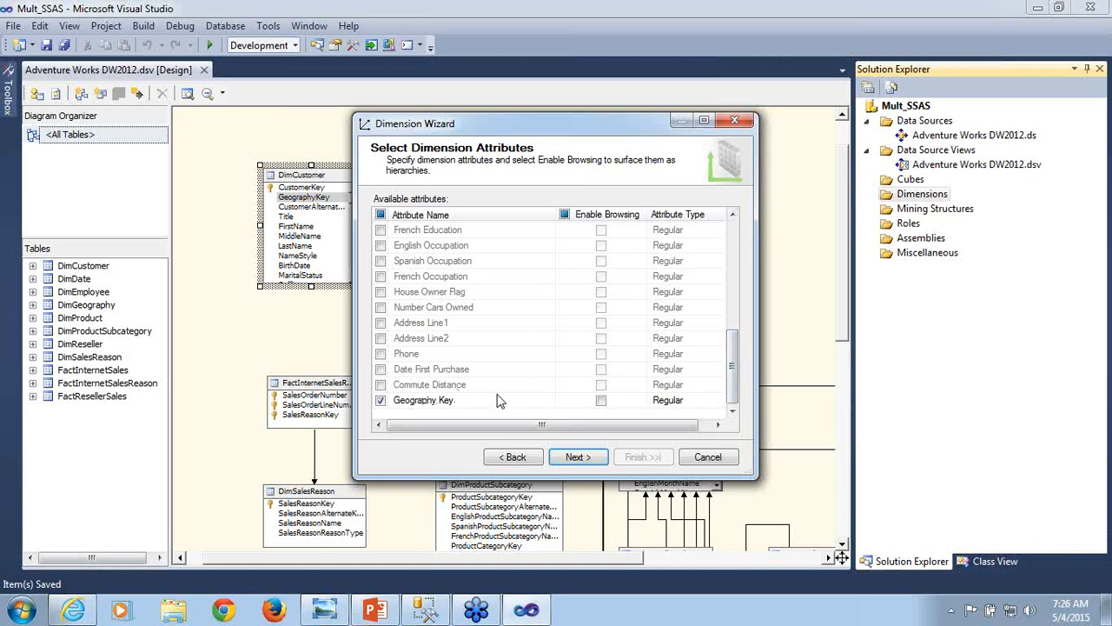
{"action": "left_click", "coordinate": [513, 457]}
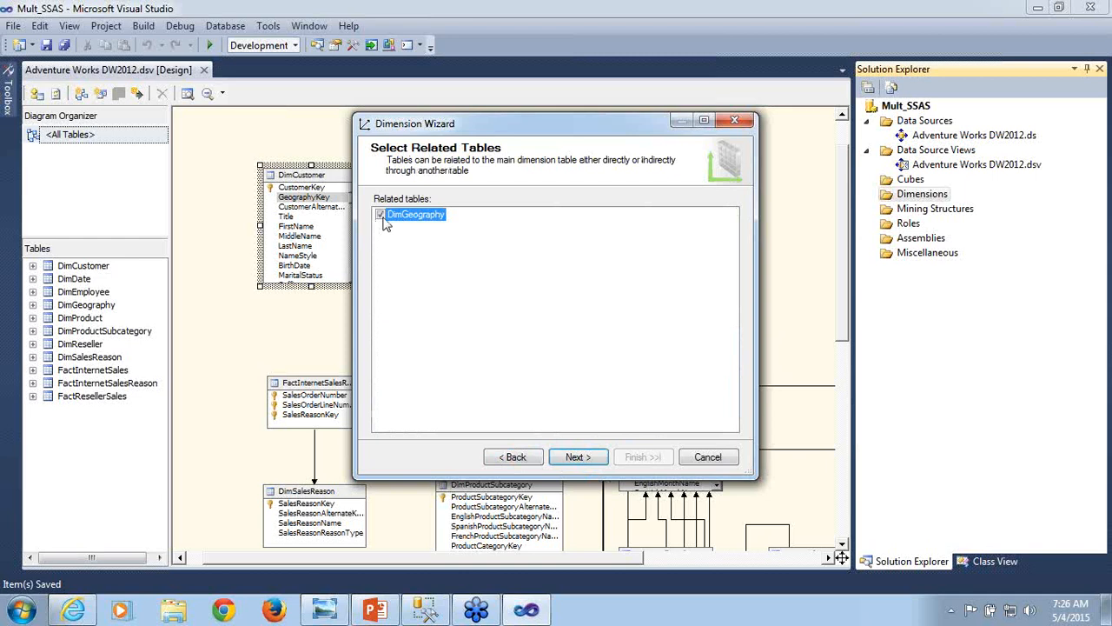
{"action": "left_click", "coordinate": [579, 458]}
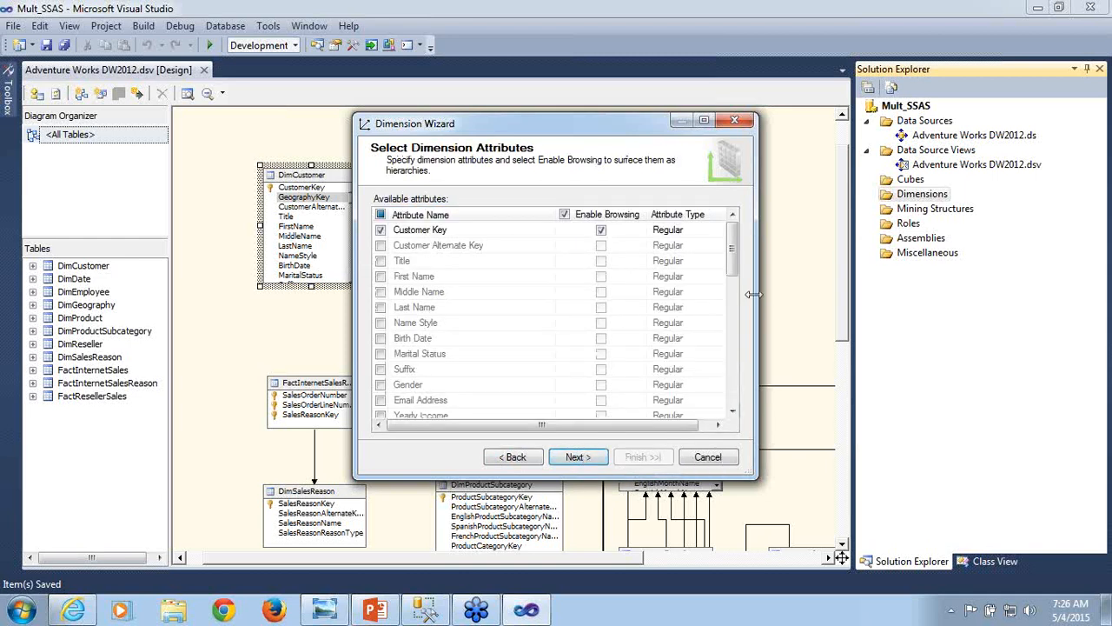
{"action": "left_click_drag", "start_coordinate": [734, 252], "coordinate": [749, 389]}
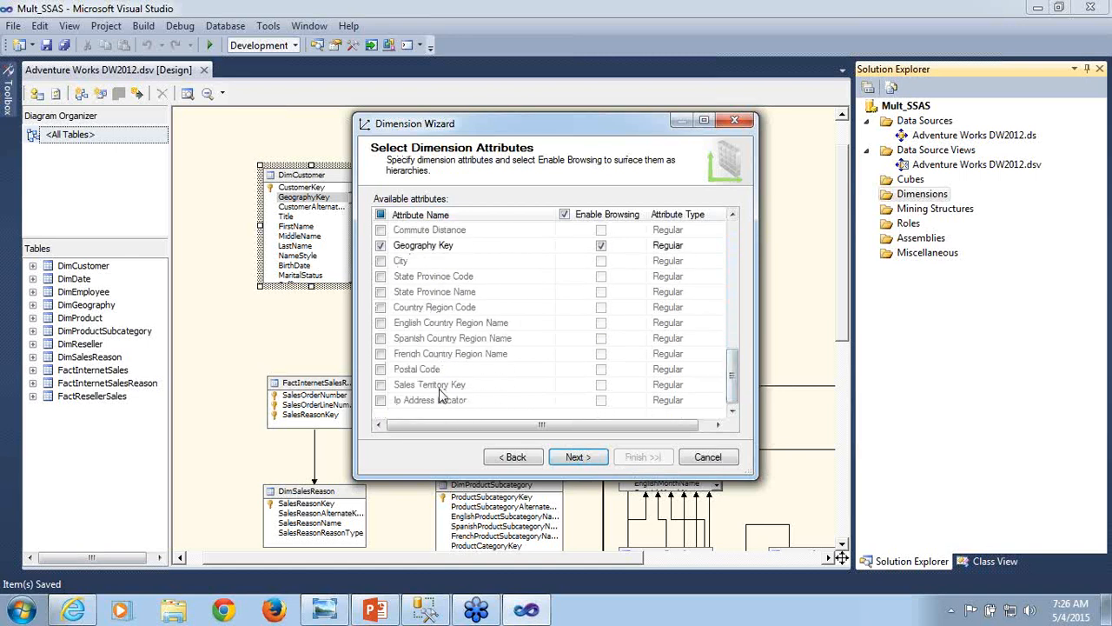
- Exclude the related DimGeography table from the dimension and continue to the attribute selection
{"action": "left_click", "coordinate": [504, 461]}
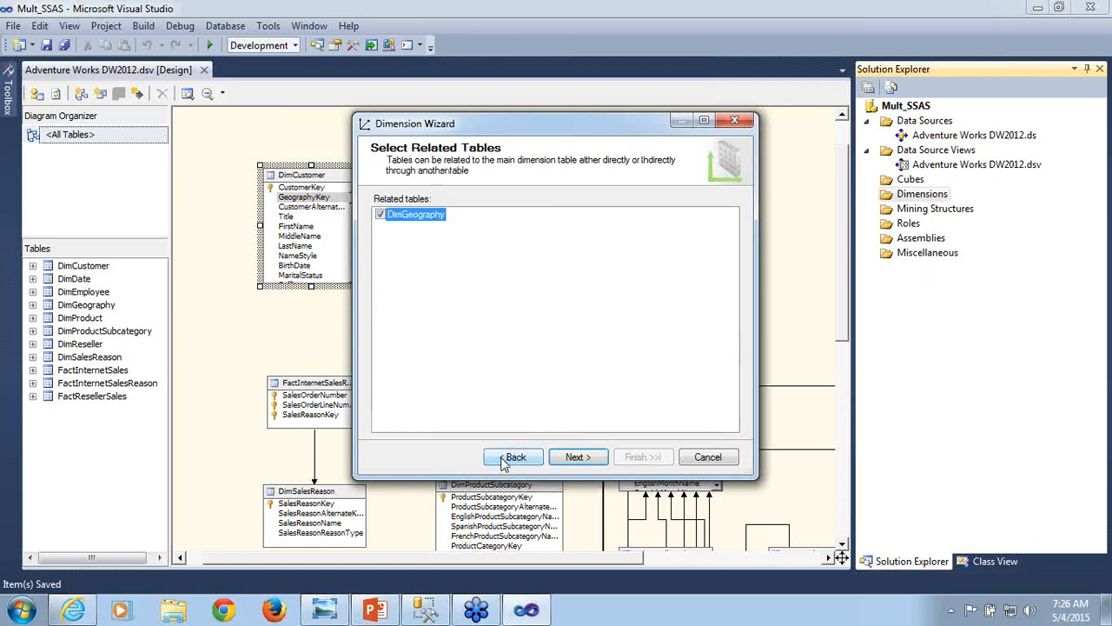
{"action": "left_click", "coordinate": [381, 218]}
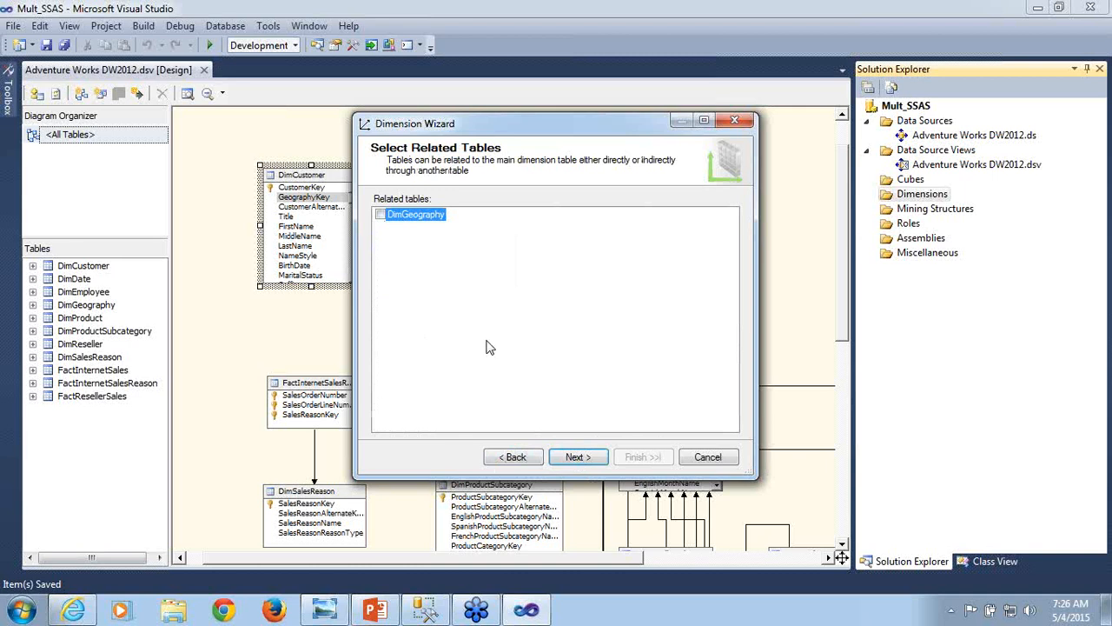
{"action": "left_click", "coordinate": [578, 458]}
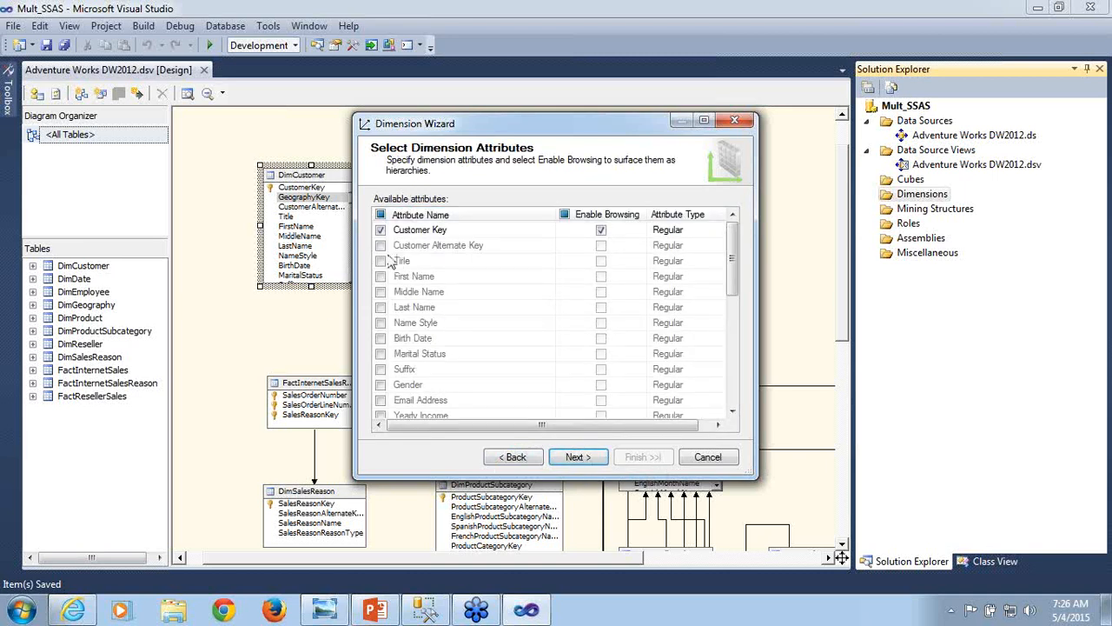
- Include the First Name, Last Name, Middle Name, Marital Status, Gender and Email Address attributes in the dimension
{"action": "left_click", "coordinate": [381, 277]}
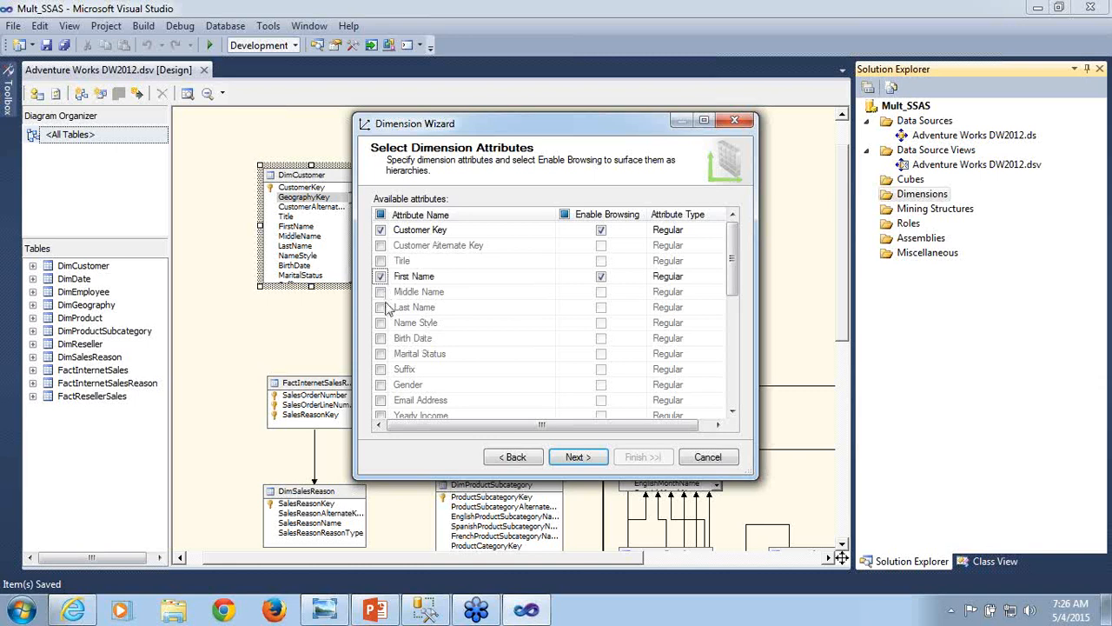
{"action": "left_click", "coordinate": [381, 308]}
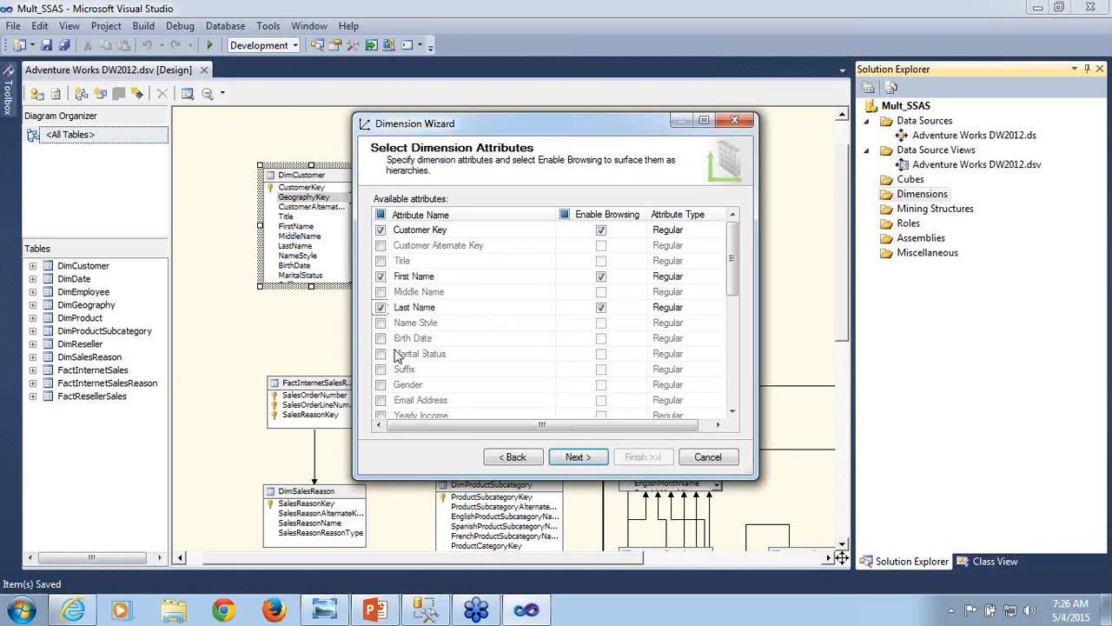
{"action": "left_click", "coordinate": [380, 293]}
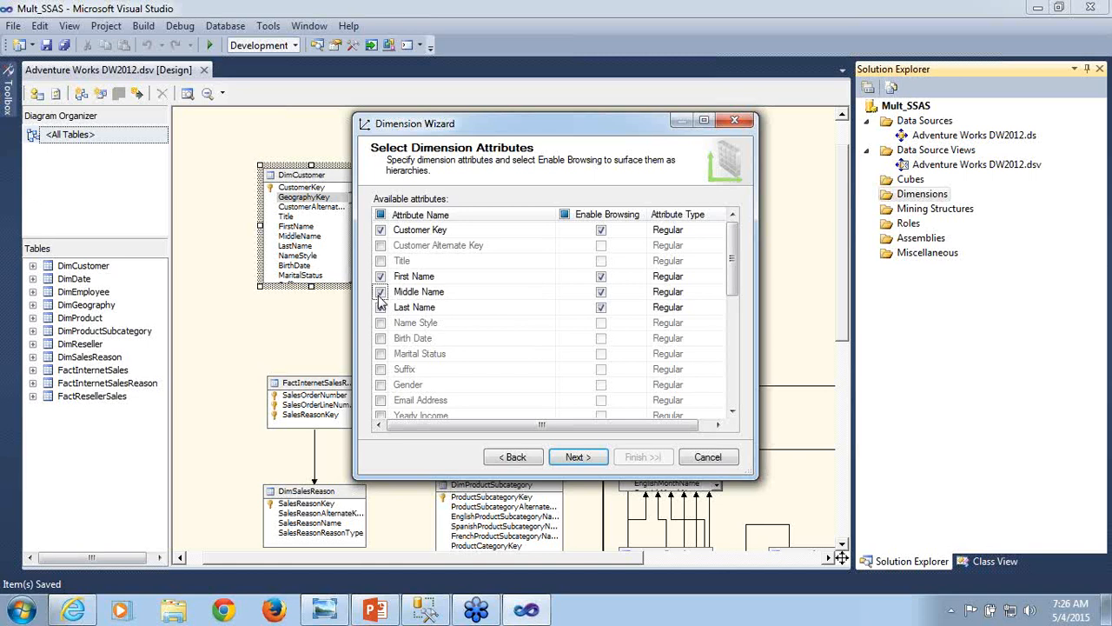
{"action": "left_click", "coordinate": [381, 354]}
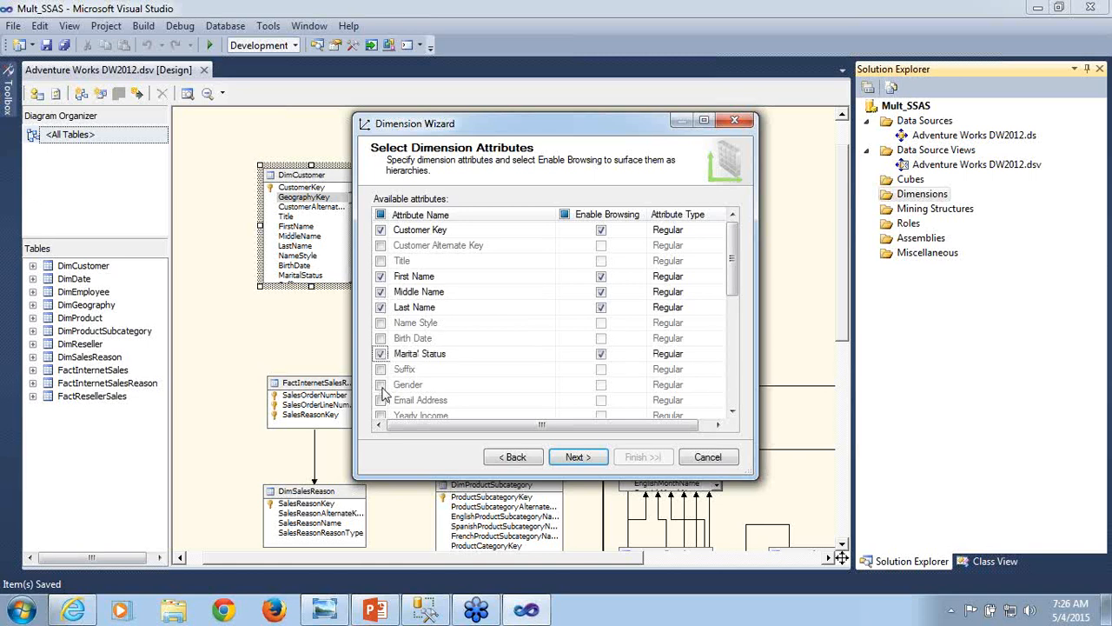
{"action": "left_click", "coordinate": [381, 384]}
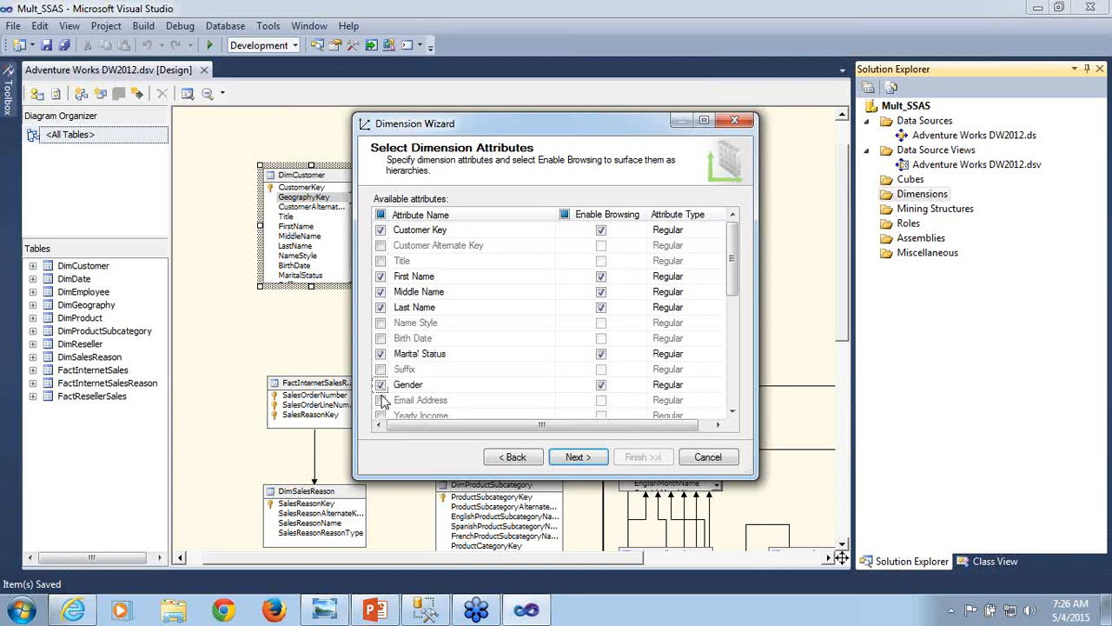
{"action": "left_click", "coordinate": [381, 400]}
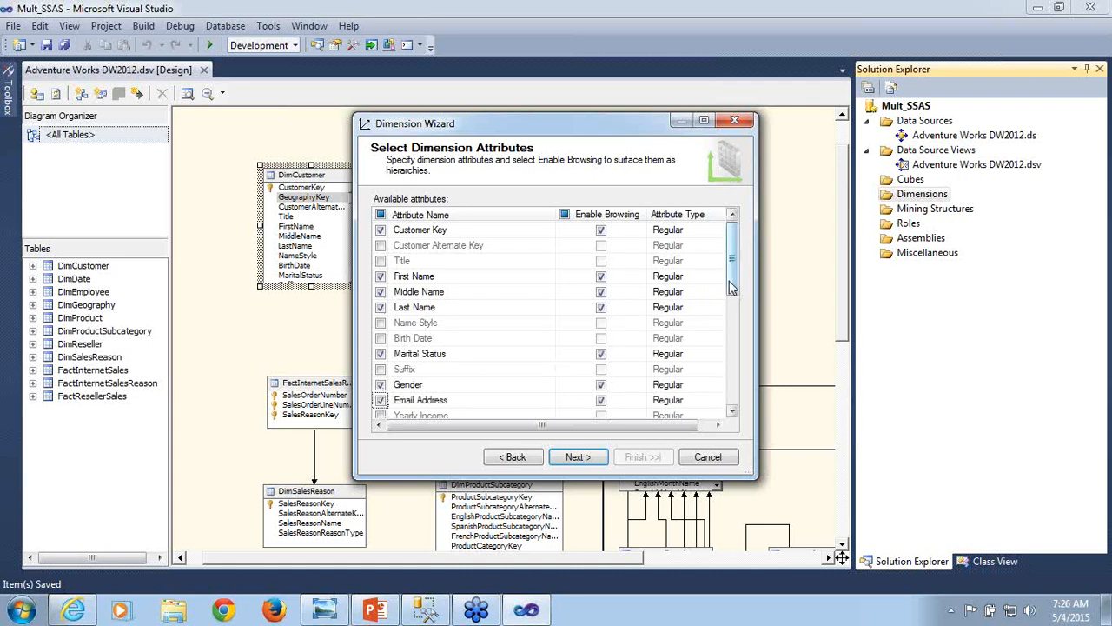
- Include the Yearly Income, Total Children, English Education and Number Cars Owned attributes, and finish creating the dimension as Dim Customer
{"action": "left_click_drag", "start_coordinate": [733, 289], "coordinate": [733, 339]}
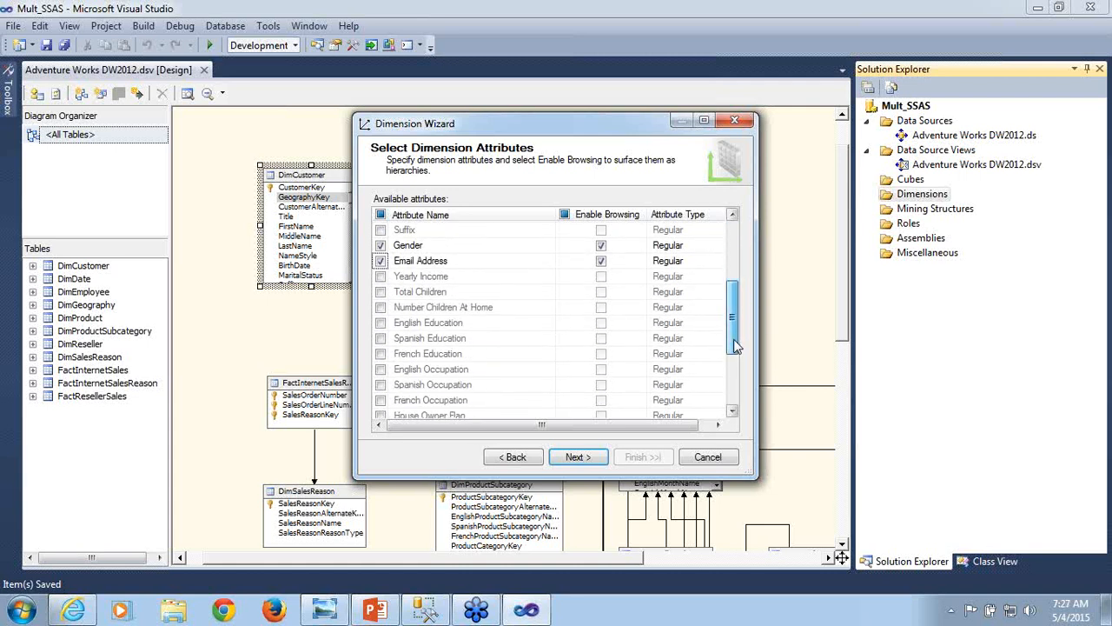
{"action": "left_click", "coordinate": [381, 276]}
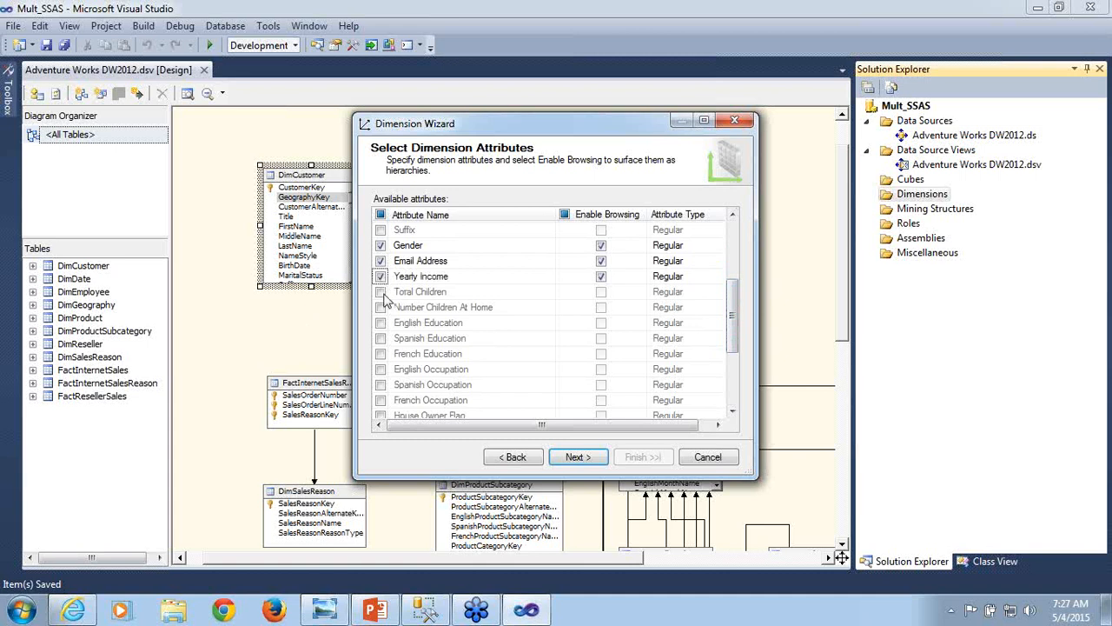
{"action": "left_click", "coordinate": [381, 293]}
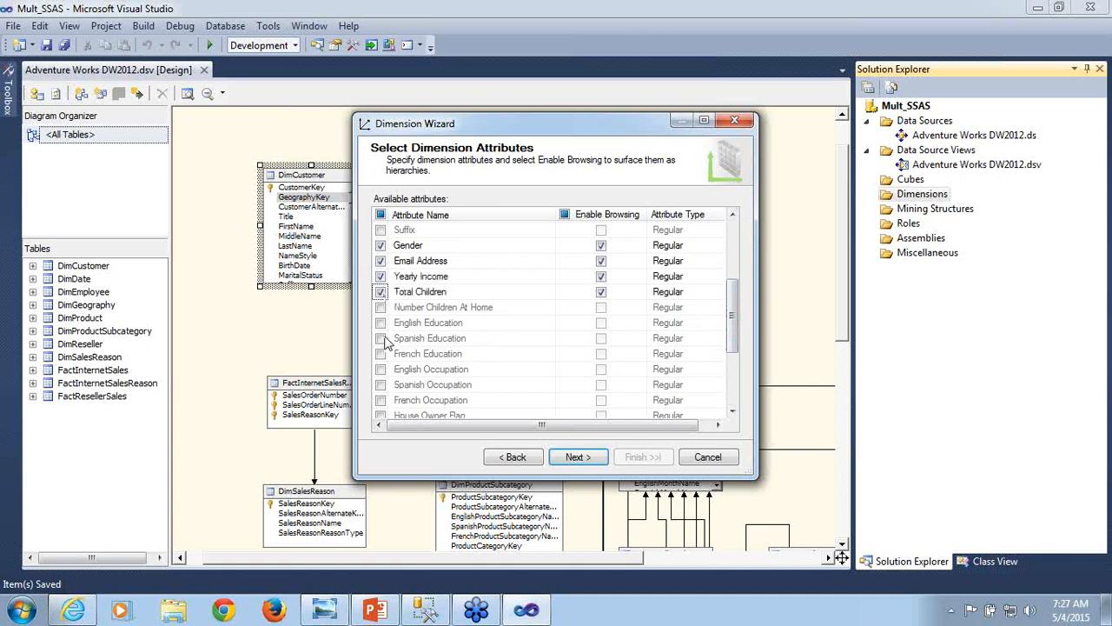
{"action": "left_click", "coordinate": [380, 324]}
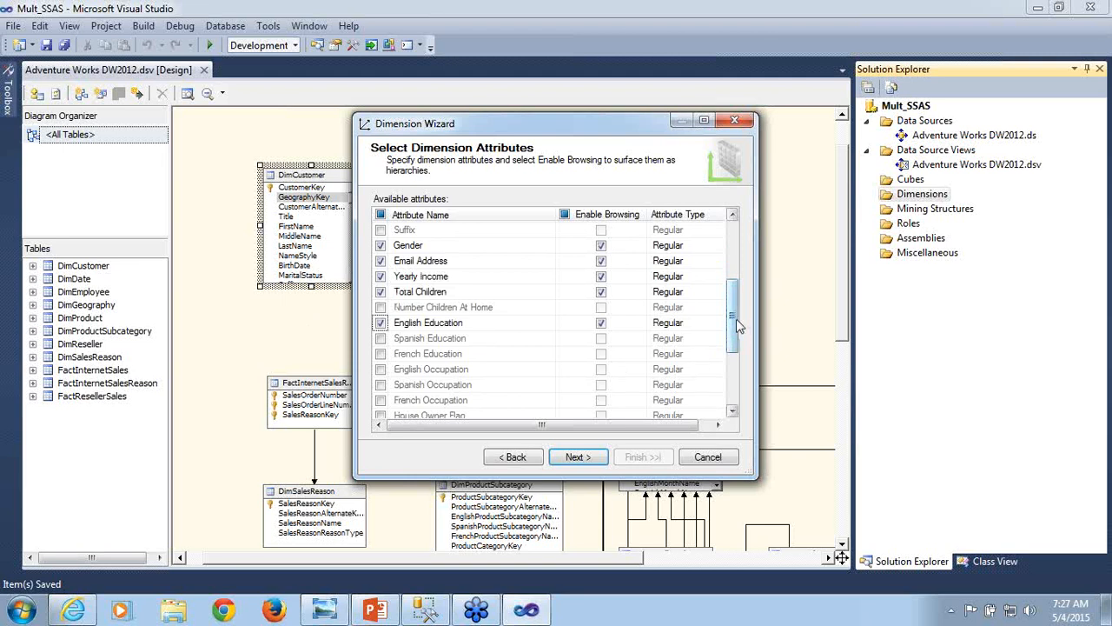
{"action": "left_click_drag", "start_coordinate": [739, 326], "coordinate": [749, 376]}
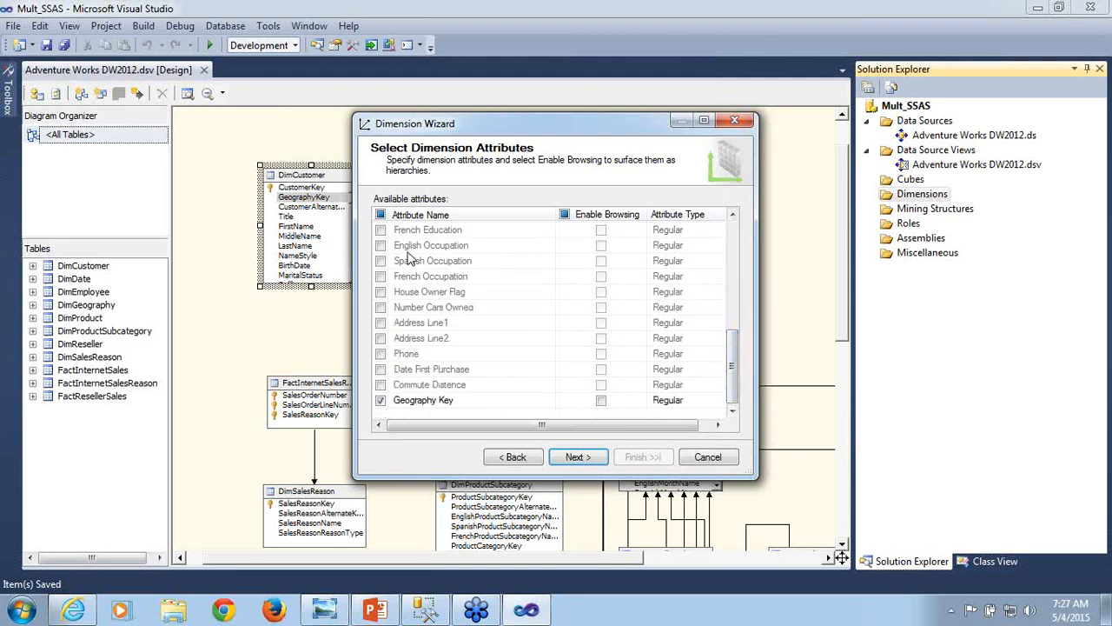
{"action": "left_click", "coordinate": [381, 308]}
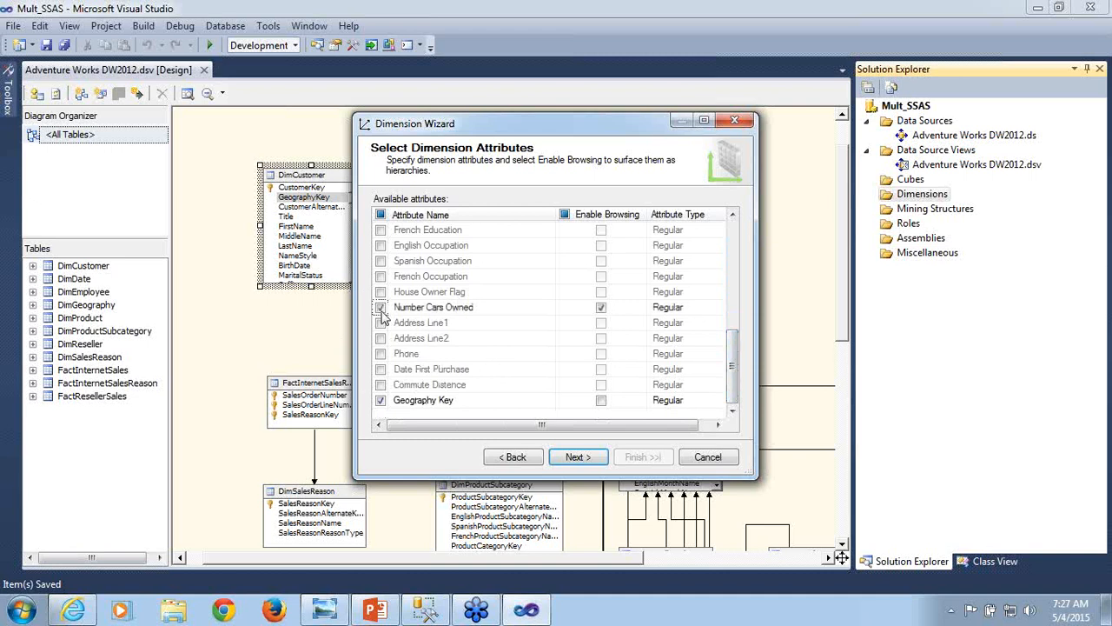
{"action": "left_click", "coordinate": [577, 458]}
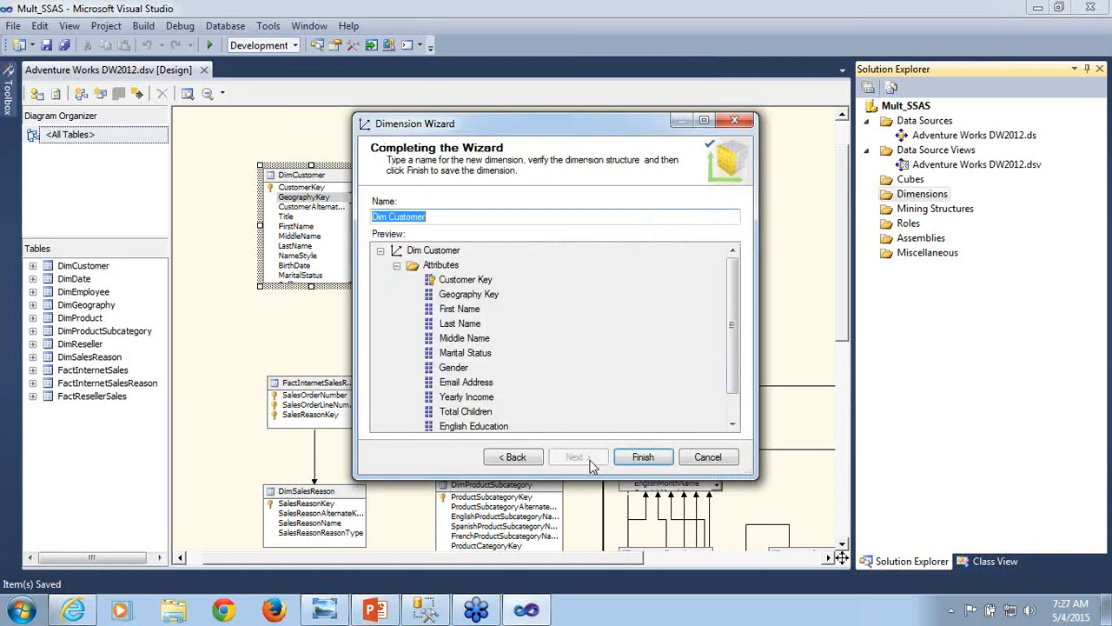
{"action": "left_click", "coordinate": [657, 459]}
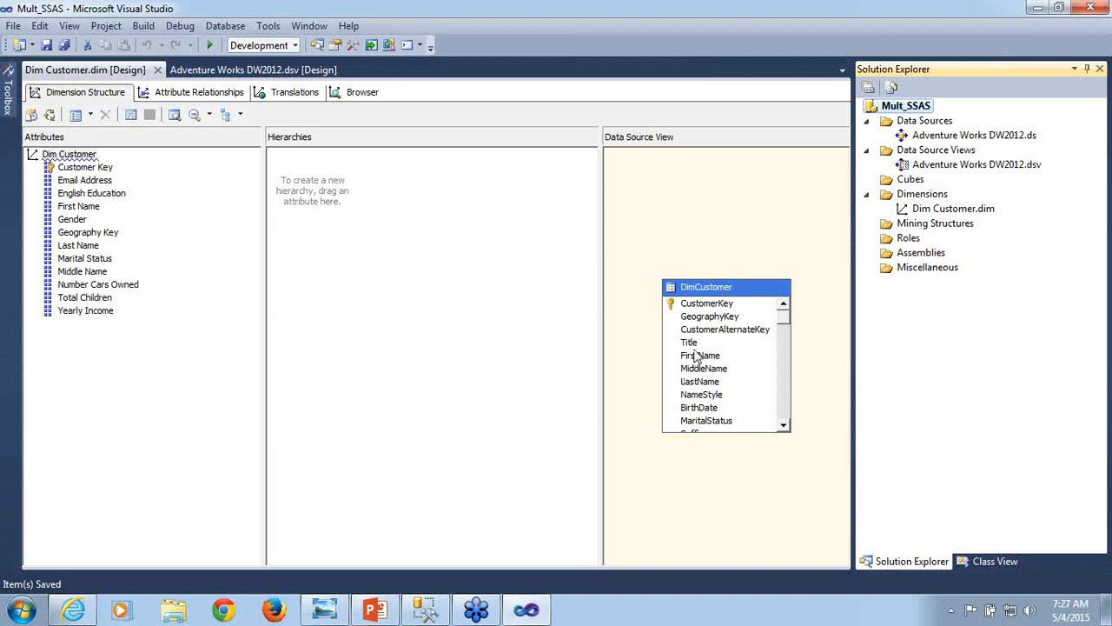
- Add DimCustomer's BirthDate column as a dimension attribute, delete the Middle Name attribute, and save the dimension
{"action": "left_click", "coordinate": [711, 409]}
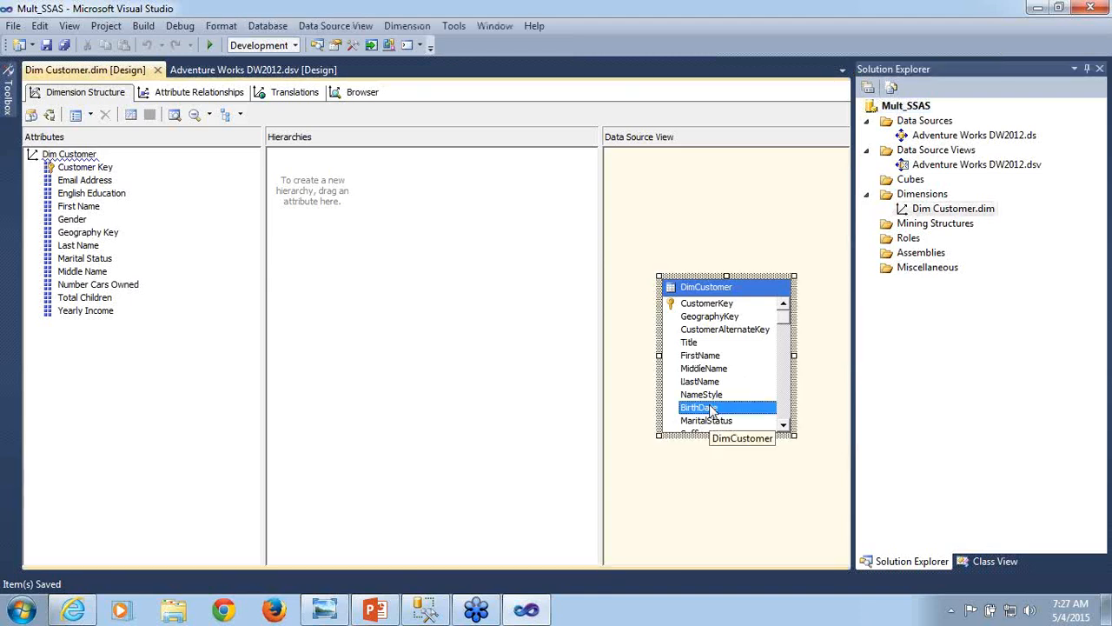
{"action": "left_click_drag", "start_coordinate": [711, 408], "coordinate": [99, 373]}
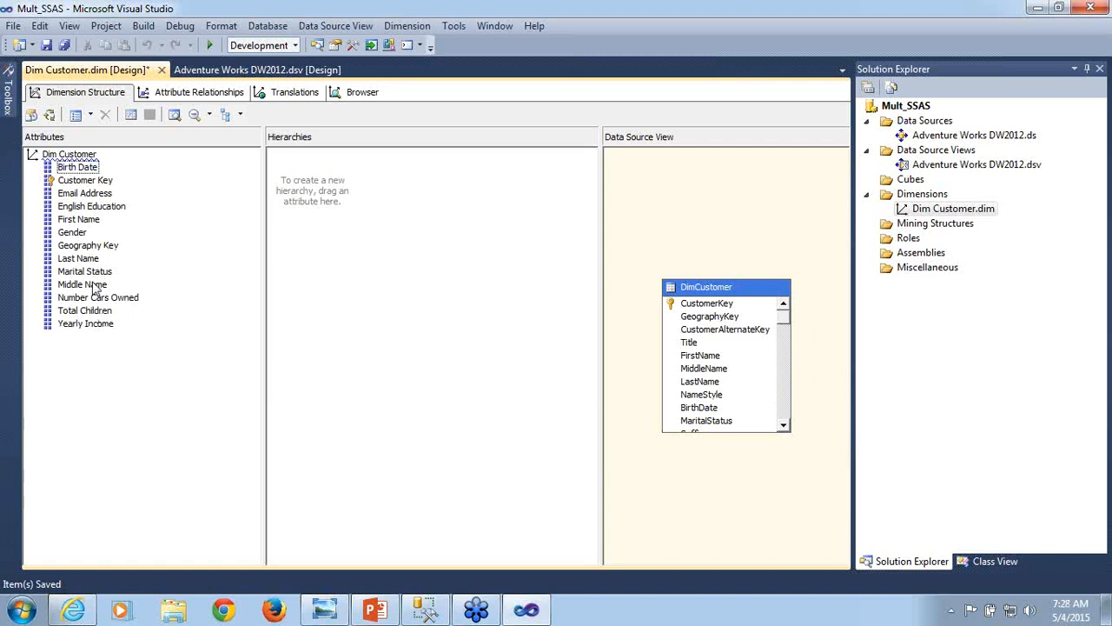
{"action": "right_click", "coordinate": [94, 285]}
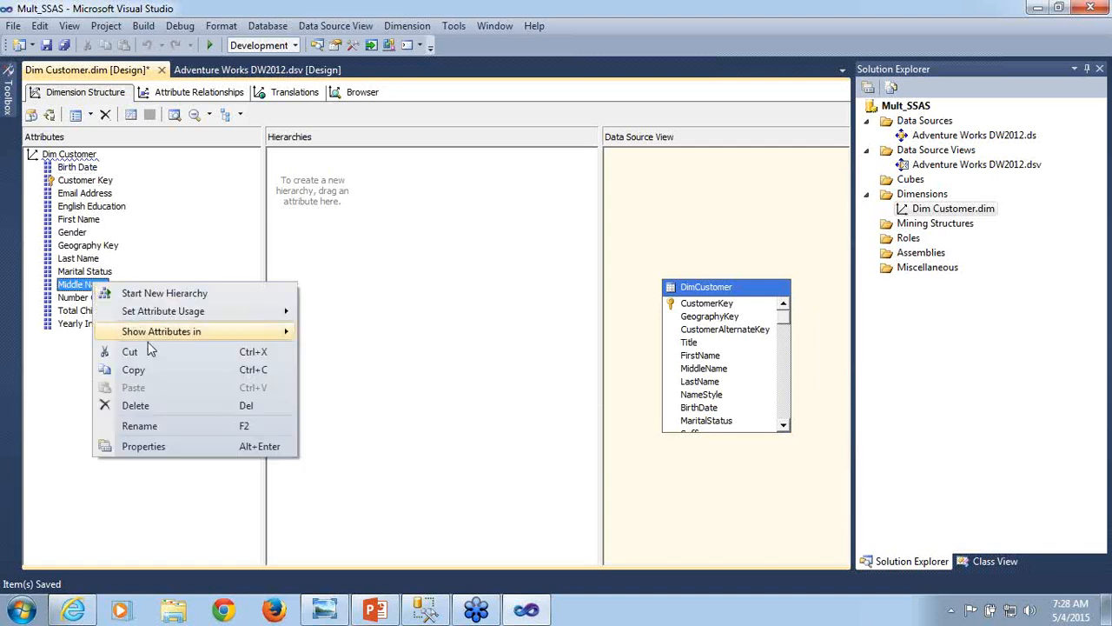
{"action": "left_click", "coordinate": [135, 405]}
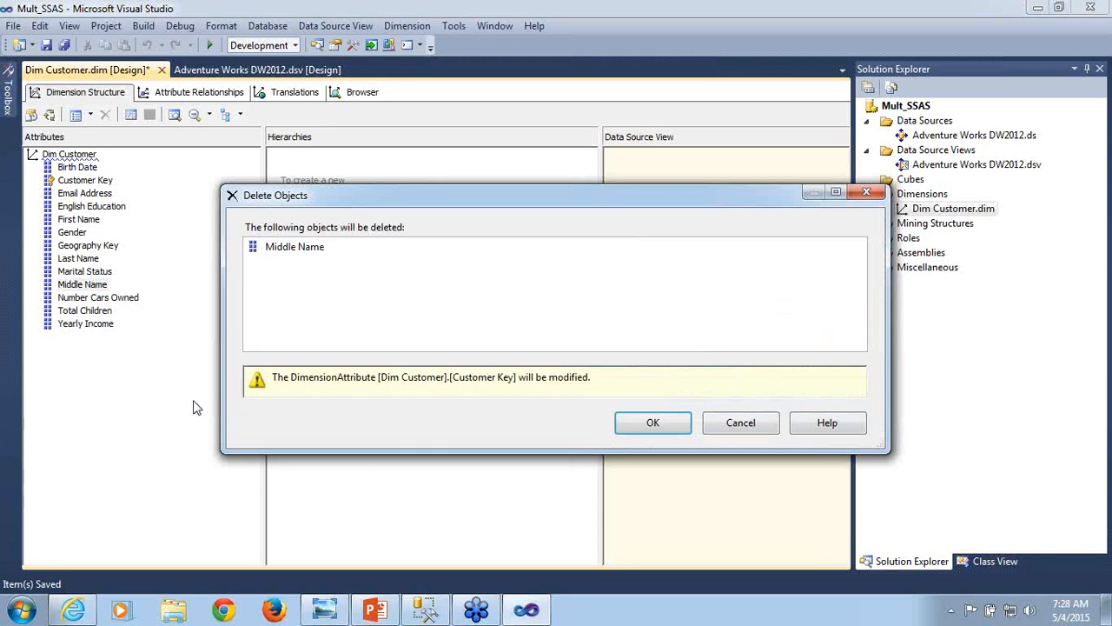
{"action": "left_click", "coordinate": [647, 426]}
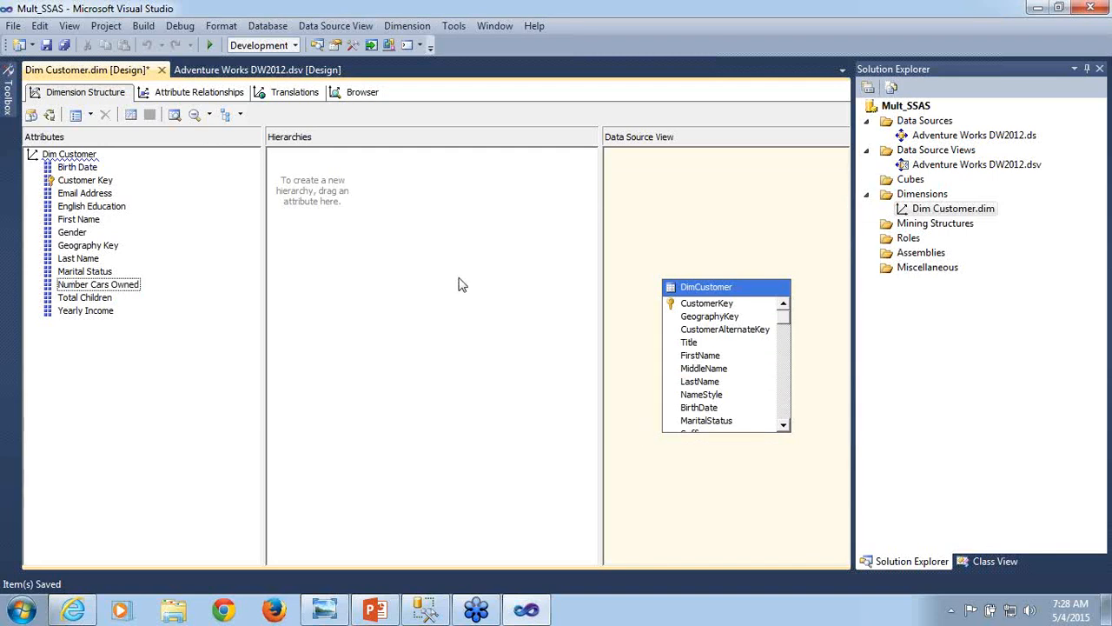
{"action": "key", "text": "ctrl+s"}
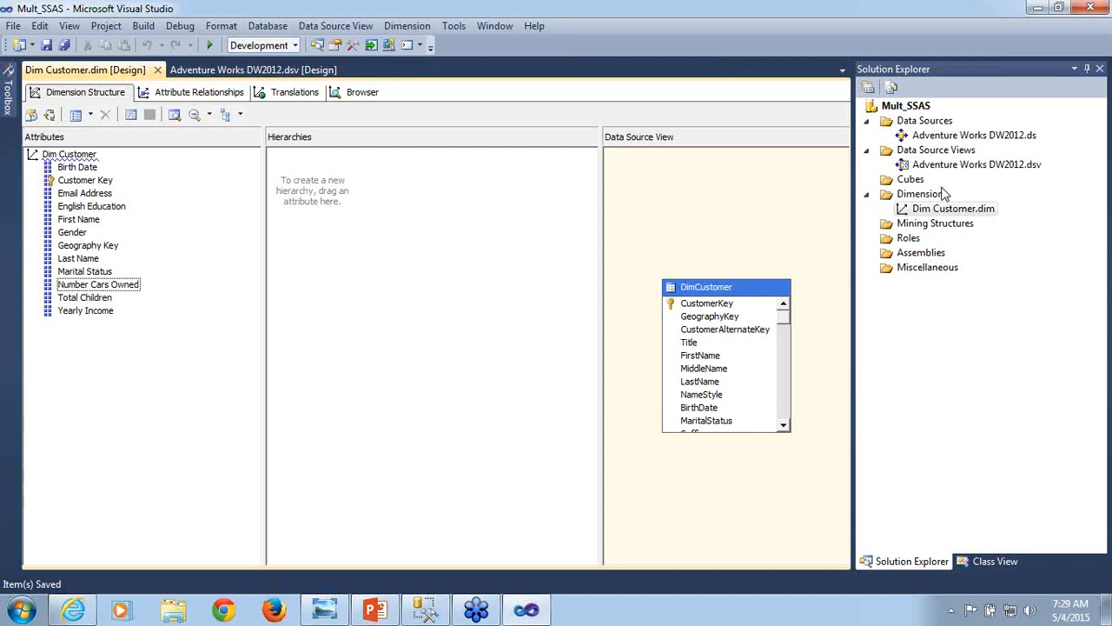
- Open the deployment settings in the Mult_SSAS project's properties
{"action": "right_click", "coordinate": [906, 107]}
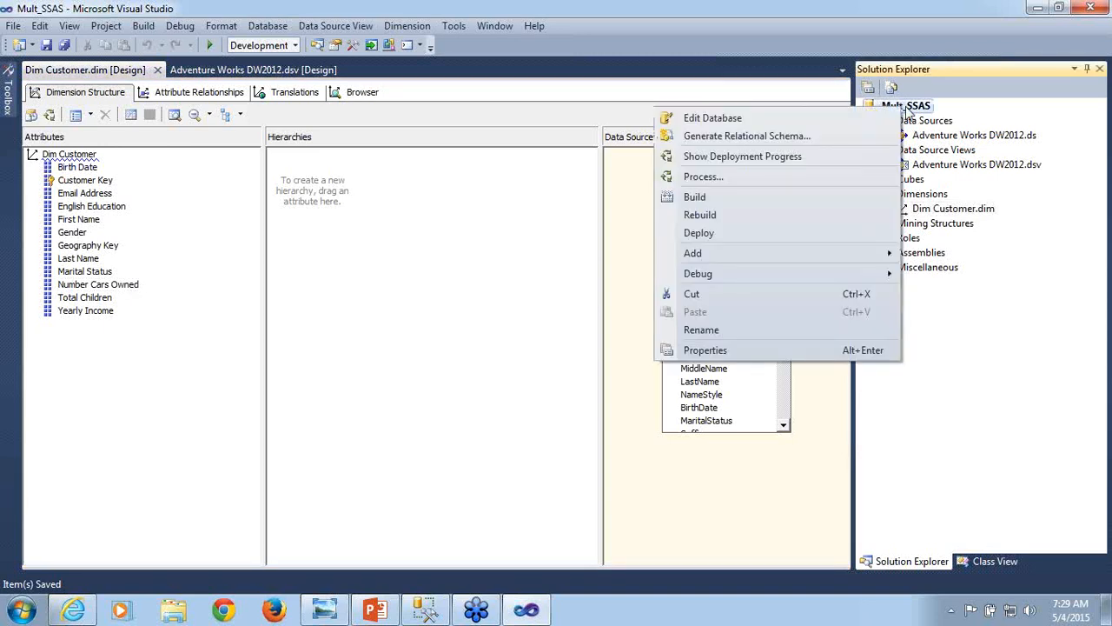
{"action": "left_click", "coordinate": [740, 354]}
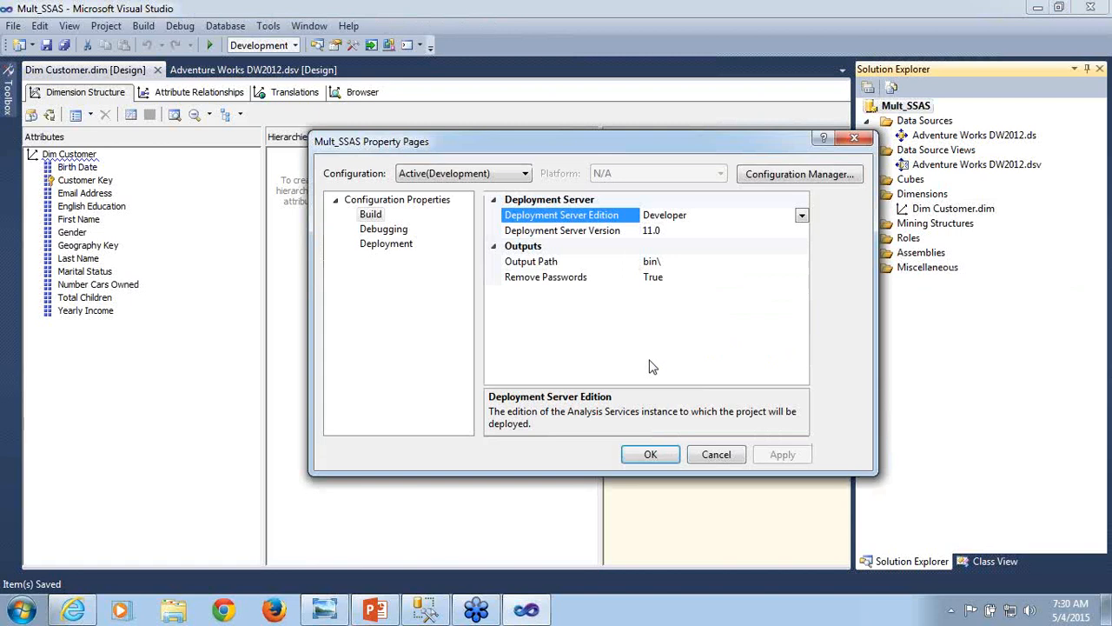
{"action": "left_click", "coordinate": [387, 247]}
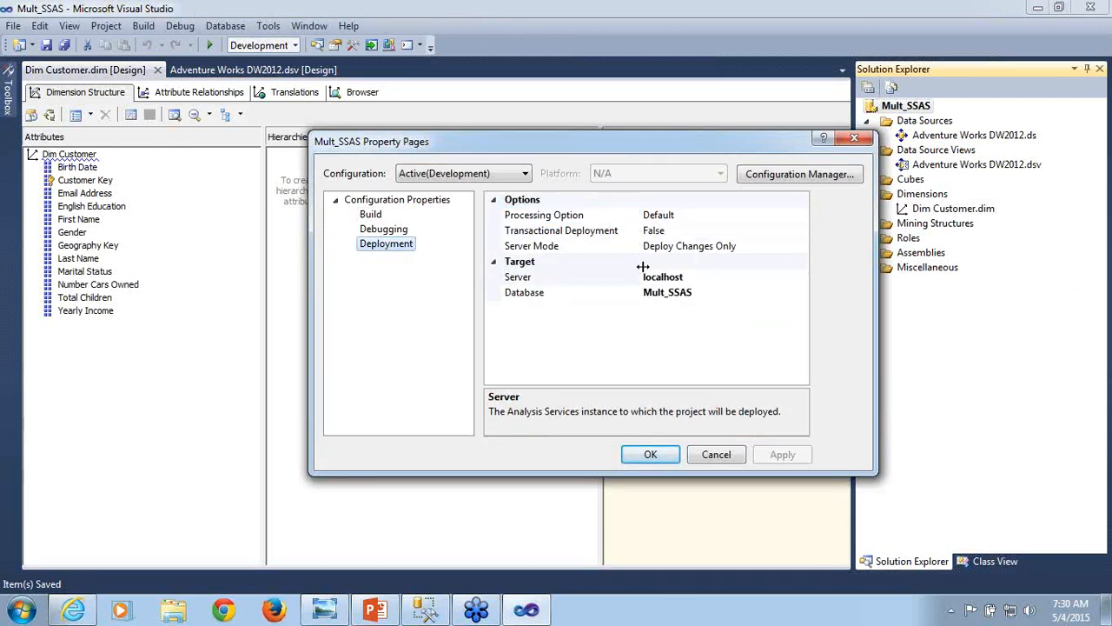
- Try the Do Not Process choice for the deployment's Processing Option and return it to Default
{"action": "left_click", "coordinate": [598, 219]}
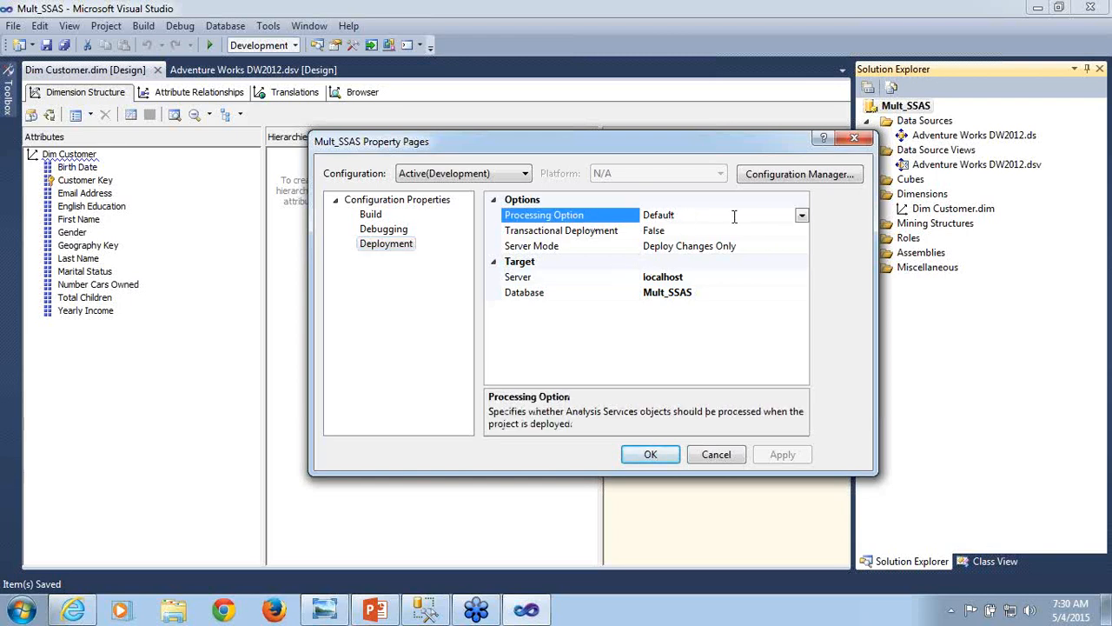
{"action": "left_click", "coordinate": [805, 216]}
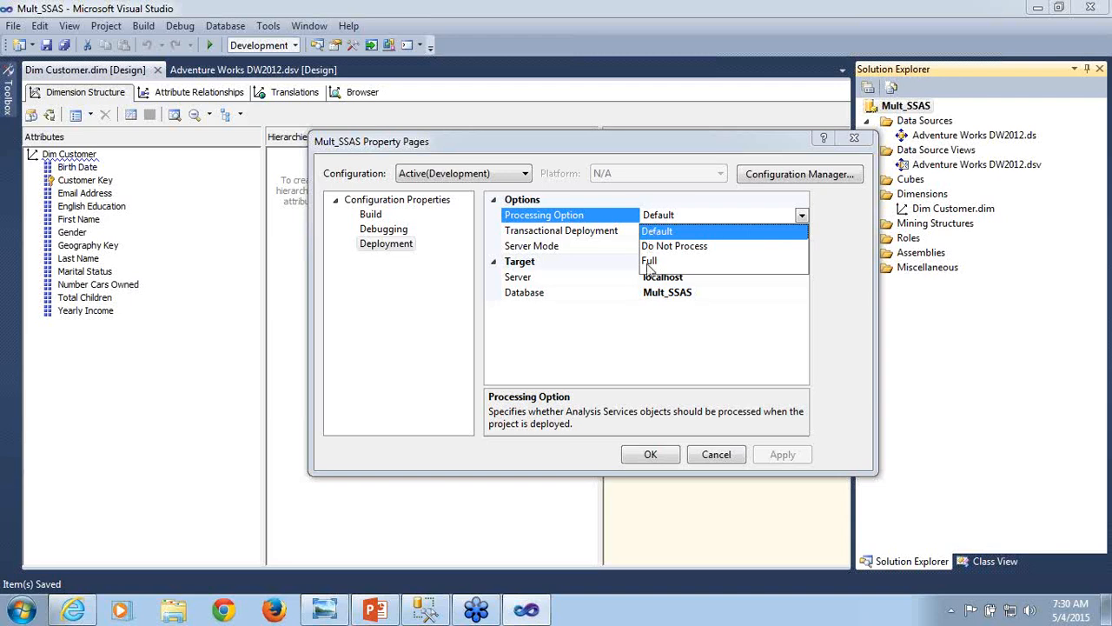
{"action": "left_click", "coordinate": [667, 246]}
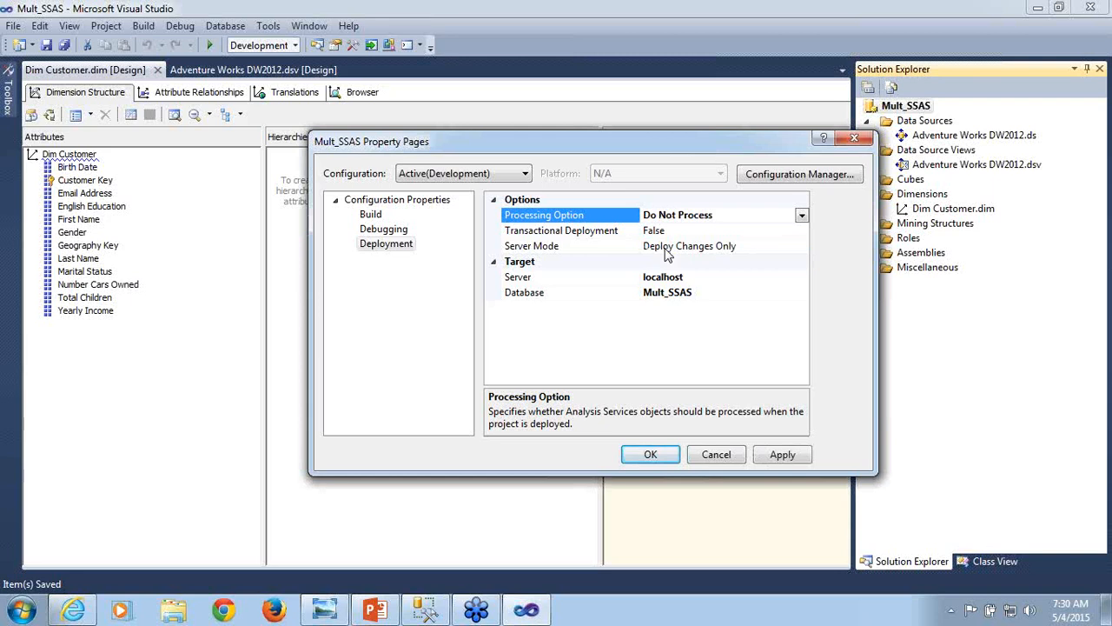
{"action": "left_click", "coordinate": [801, 216]}
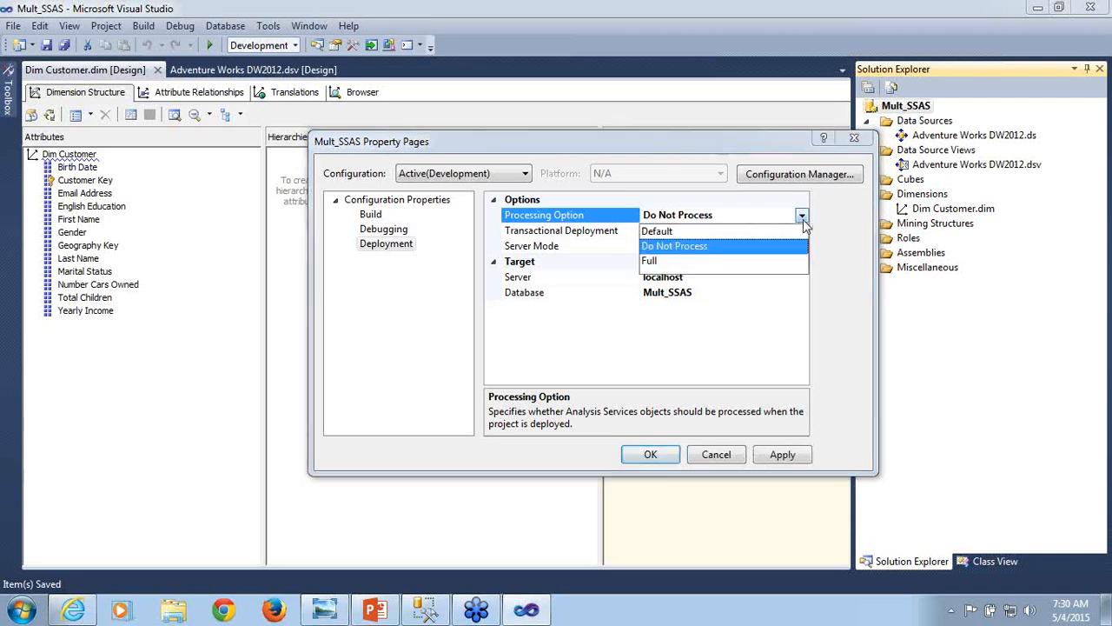
{"action": "left_click", "coordinate": [693, 232]}
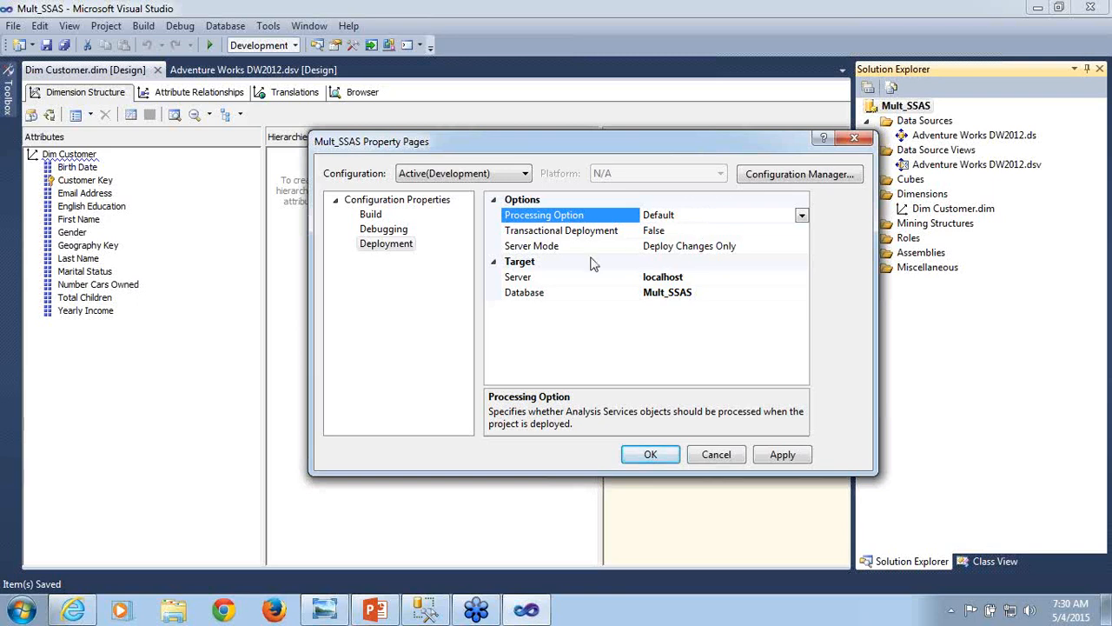
- Set the deployment target's Server to localhost\dev01
{"action": "left_click", "coordinate": [554, 280]}
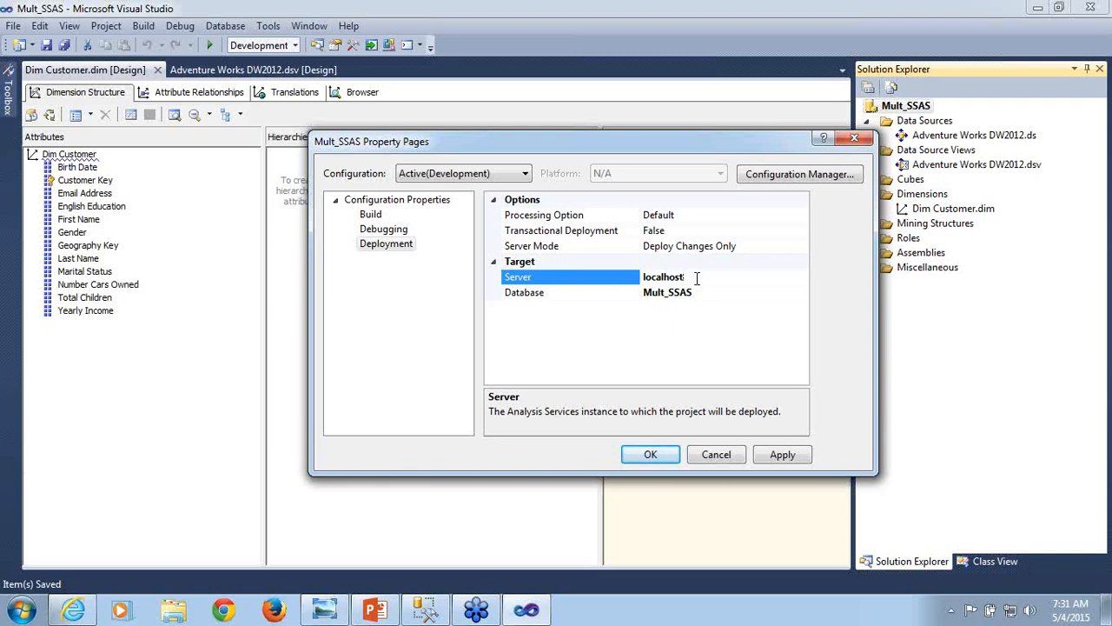
{"action": "type", "text": "\\dev01"}
- Replace the deployment target's Database name with SSAS Training
{"action": "left_click", "coordinate": [703, 297]}
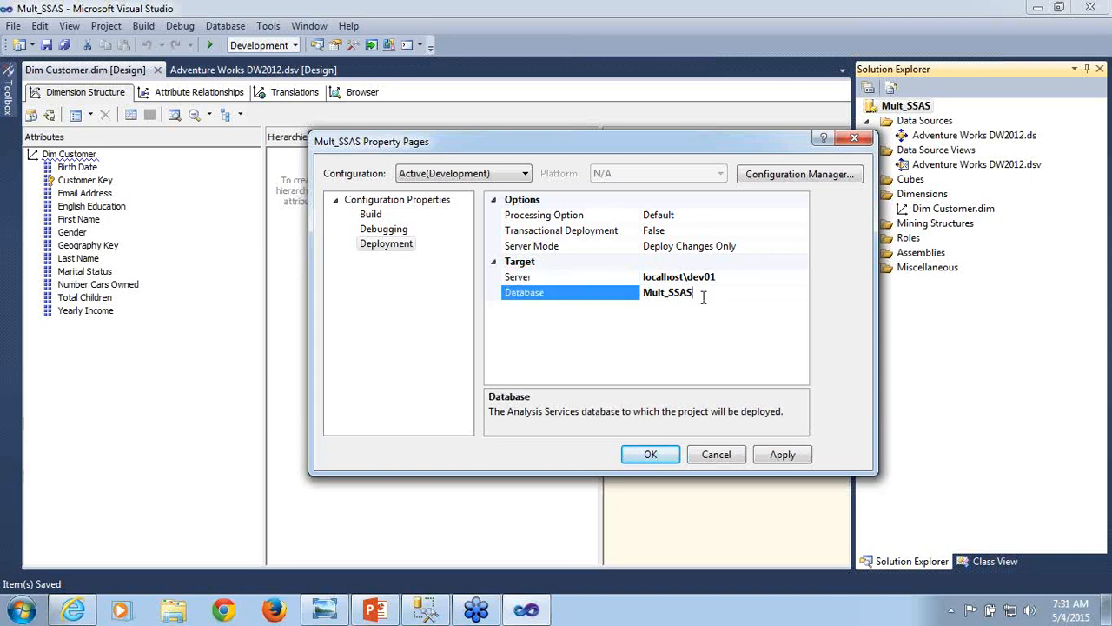
{"action": "key", "text": "BackSpace"}
{"action": "key", "text": "BackSpace"}
{"action": "key", "text": "BackSpace"}
{"action": "key", "text": "BackSpace"}
{"action": "key", "text": "BackSpace"}
{"action": "key", "text": "BackSpace"}
{"action": "key", "text": "BackSpace"}
{"action": "key", "text": "BackSpace"}
{"action": "key", "text": "BackSpace"}
{"action": "type", "text": "SSAS Training"}
{"action": "key", "text": "BackSpace"}
{"action": "type", "text": "ng"}
- Choose Do Not Process as the deployment's Processing Option and close the project's properties without applying the changes
{"action": "left_click", "coordinate": [680, 217]}
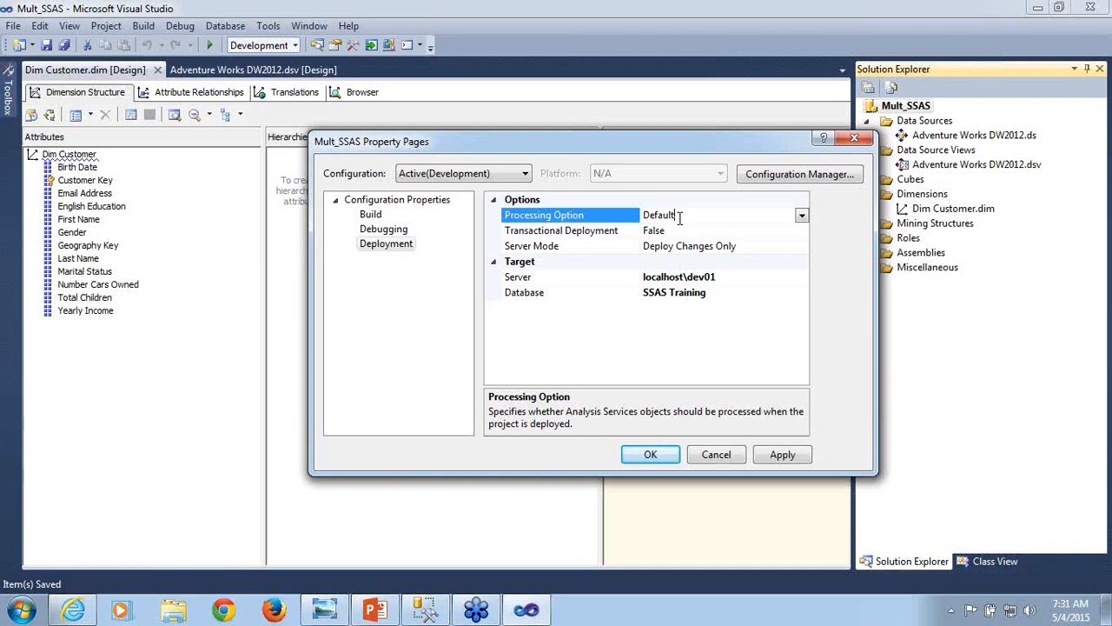
{"action": "left_click", "coordinate": [802, 217]}
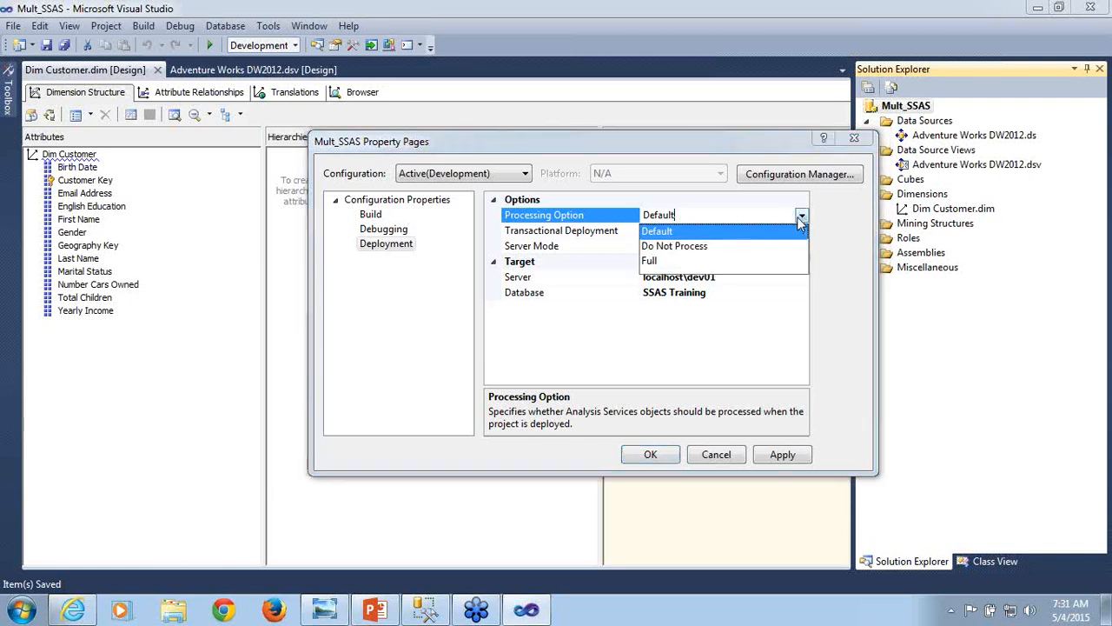
{"action": "left_click", "coordinate": [696, 246]}
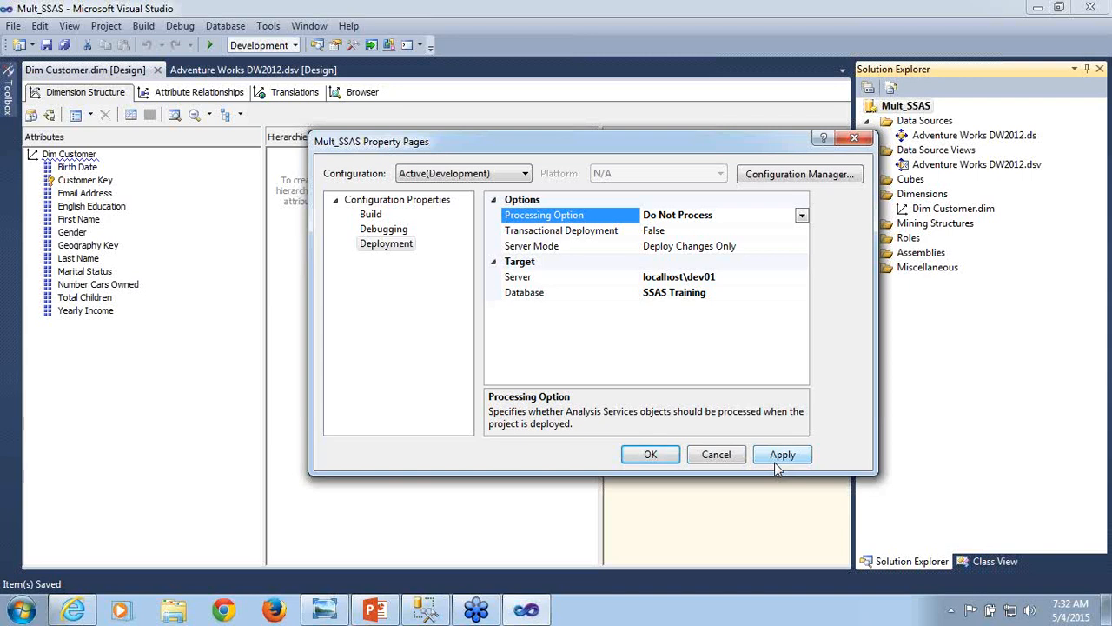
{"action": "left_click", "coordinate": [563, 279]}
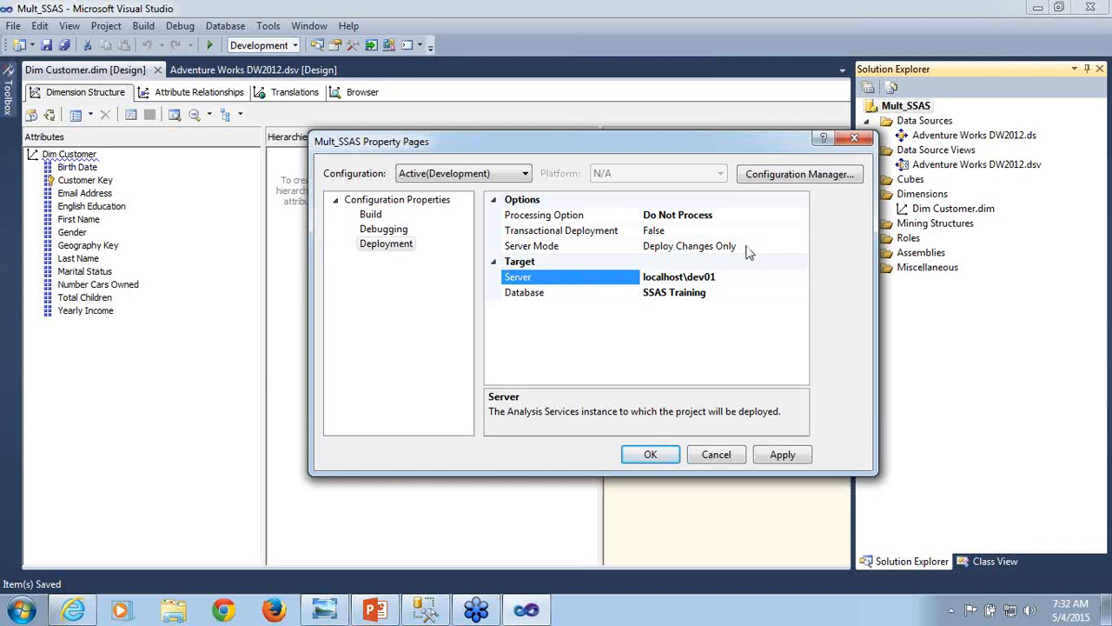
{"action": "left_click", "coordinate": [857, 140]}
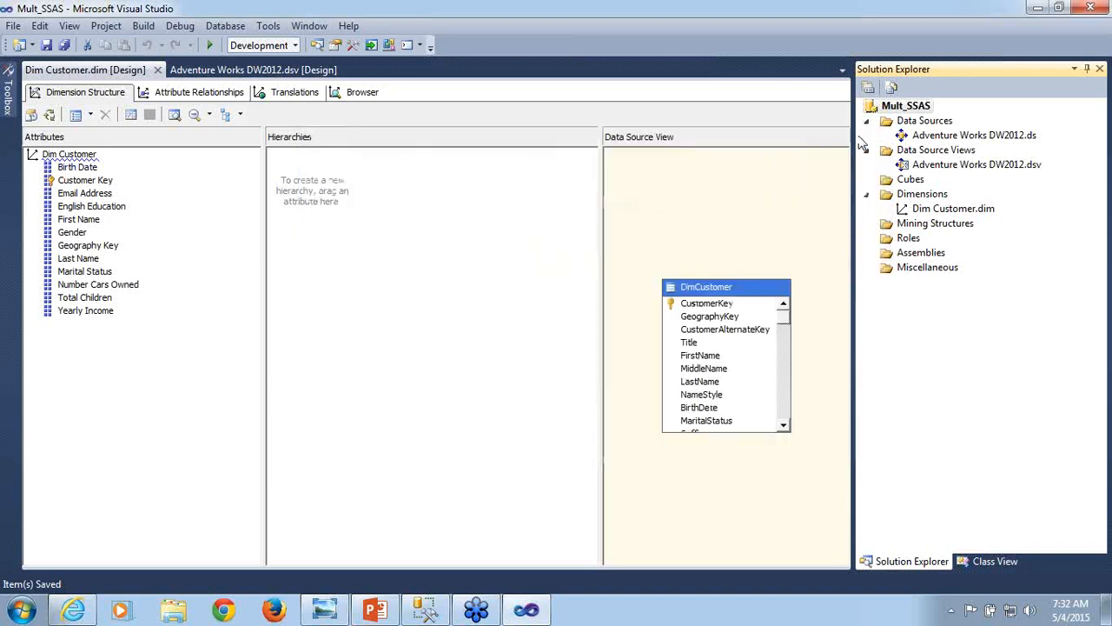
- Check the server and database in the Adventure Works DW2012 data source's connection, and close it without changes
{"action": "left_click", "coordinate": [972, 170]}
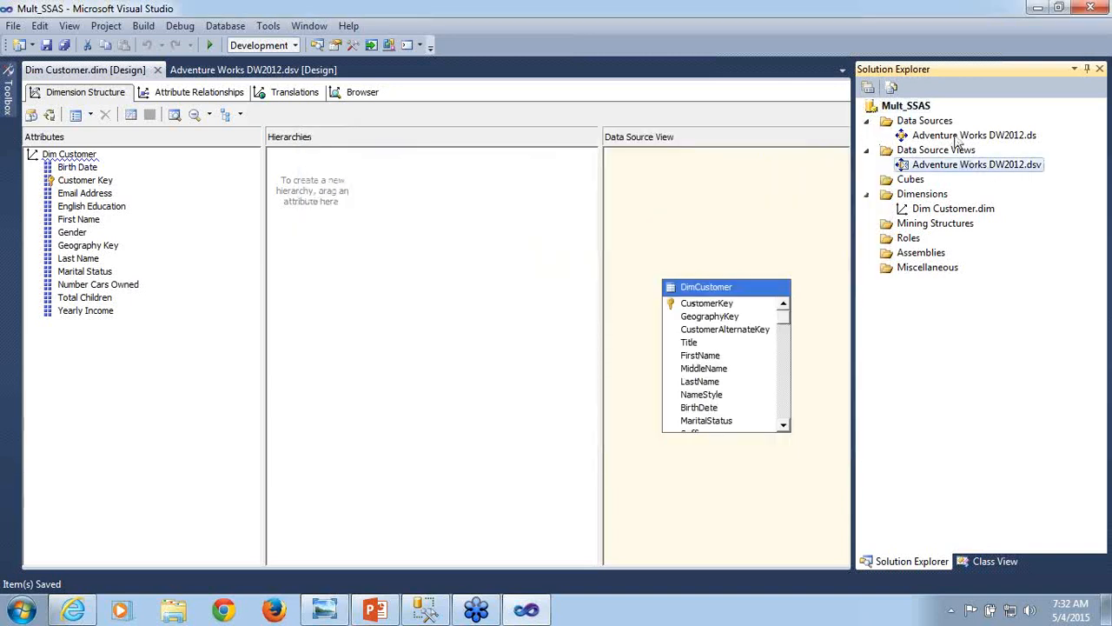
{"action": "left_click", "coordinate": [958, 139]}
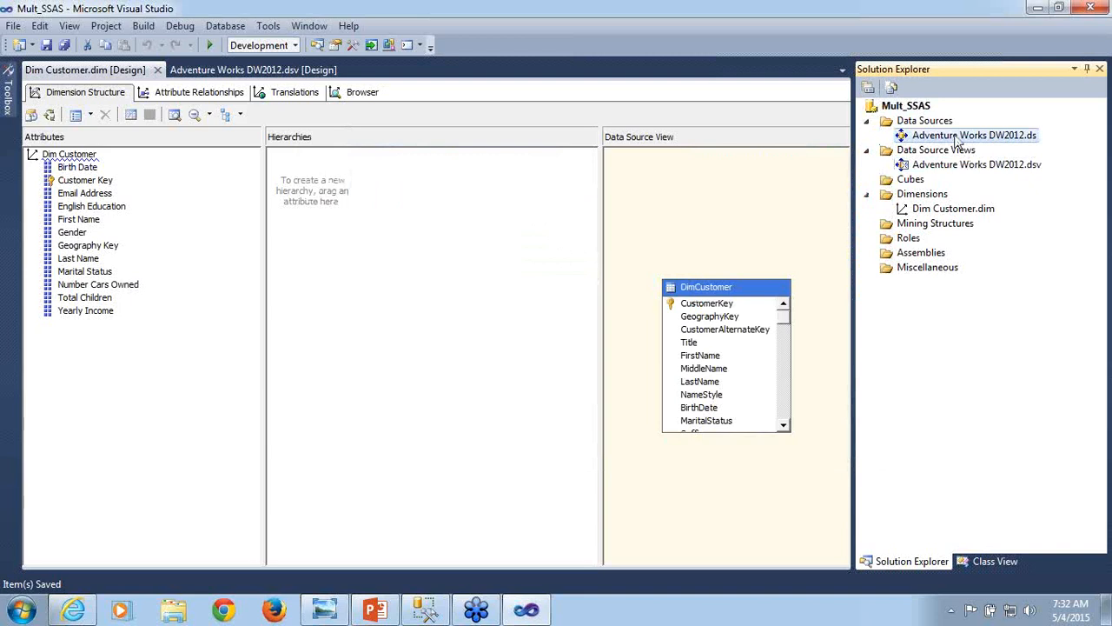
{"action": "double_click", "coordinate": [958, 139]}
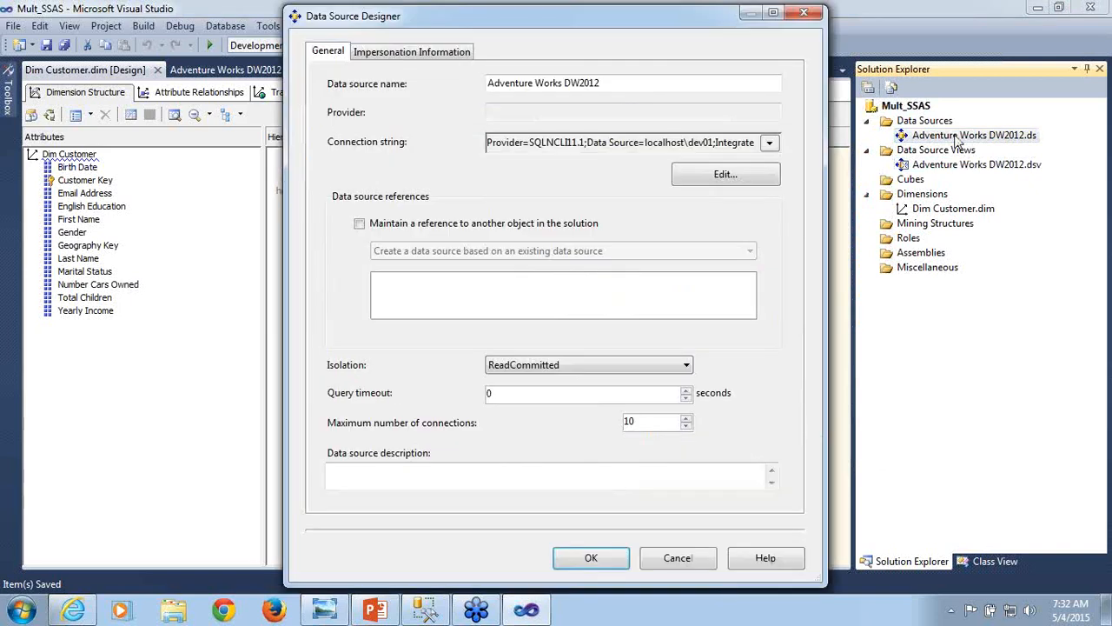
{"action": "left_click", "coordinate": [725, 175]}
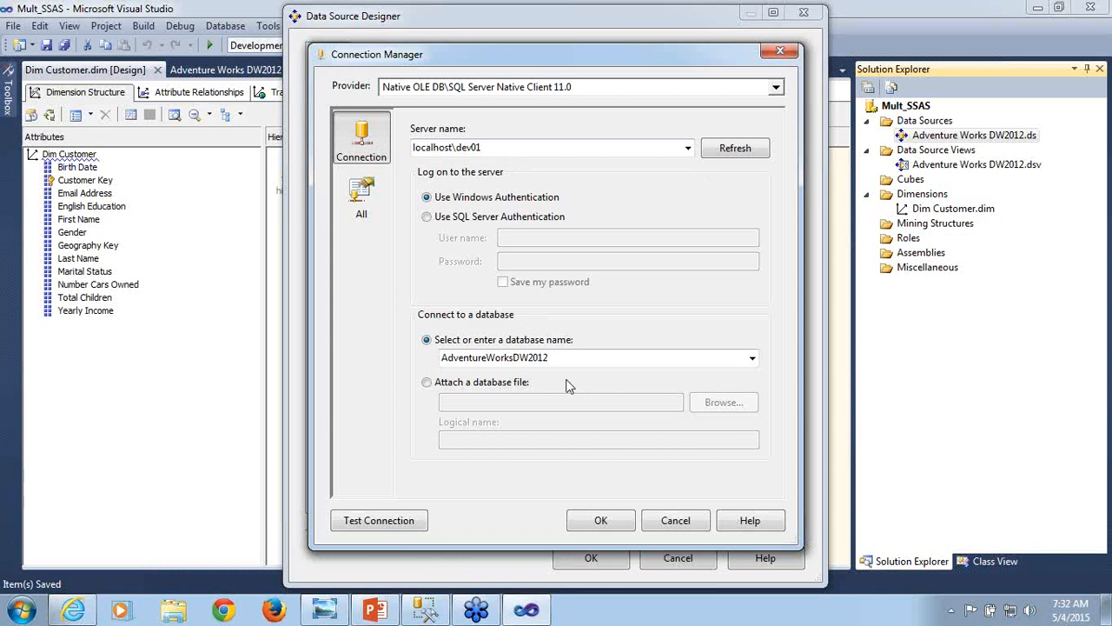
{"action": "left_click", "coordinate": [669, 521]}
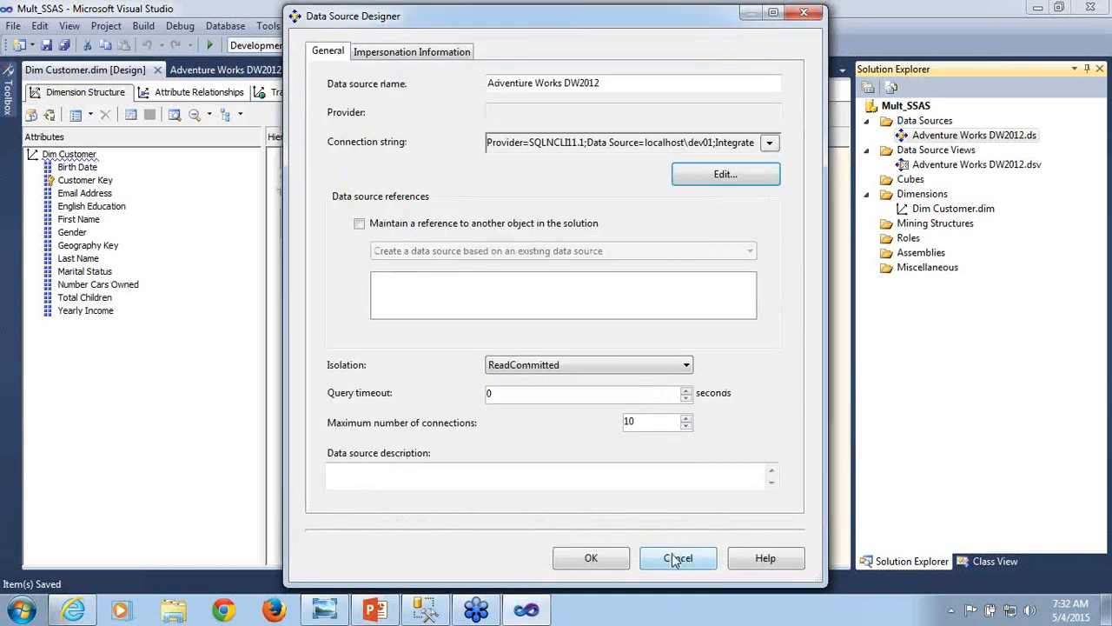
{"action": "left_click", "coordinate": [678, 559]}
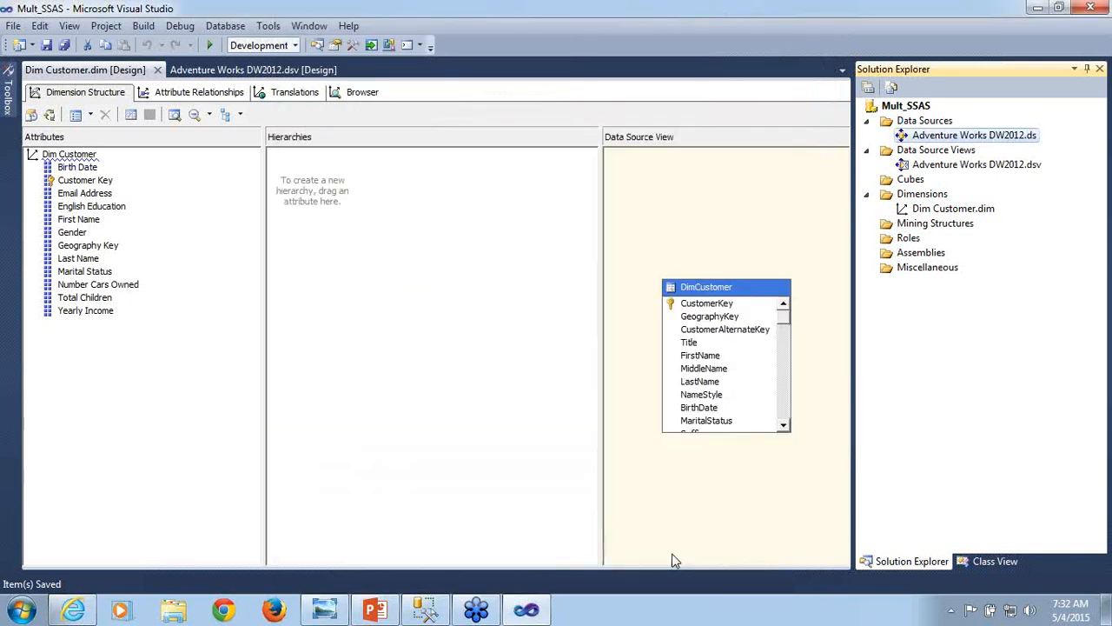
- Reopen the Mult_SSAS project's deployment properties and set the target Server to localhost\dev01
{"action": "right_click", "coordinate": [921, 108]}
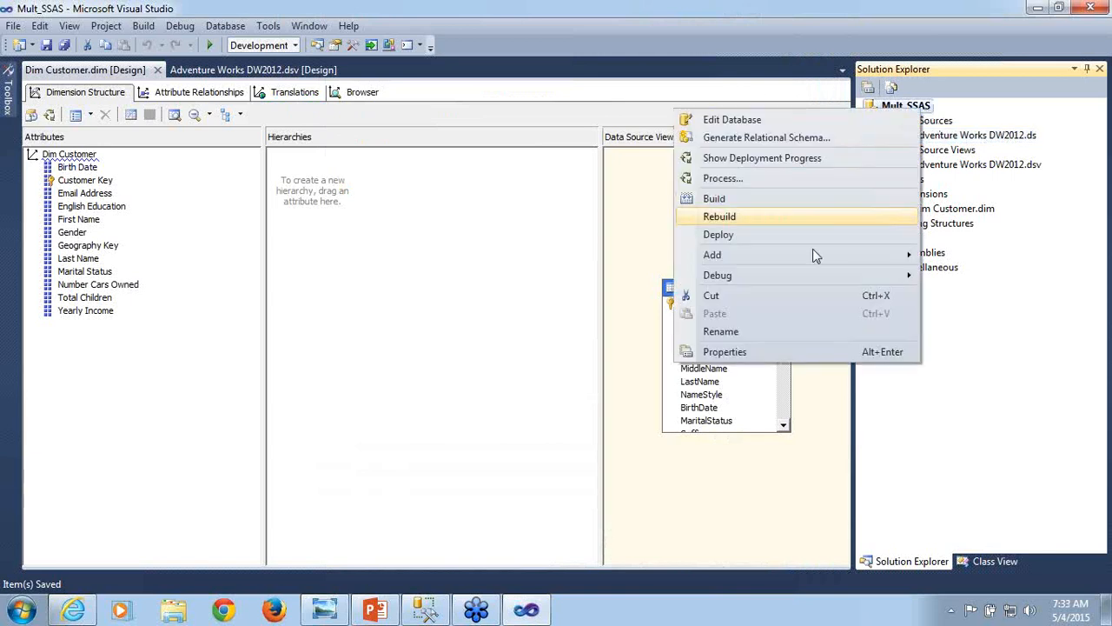
{"action": "left_click", "coordinate": [767, 360]}
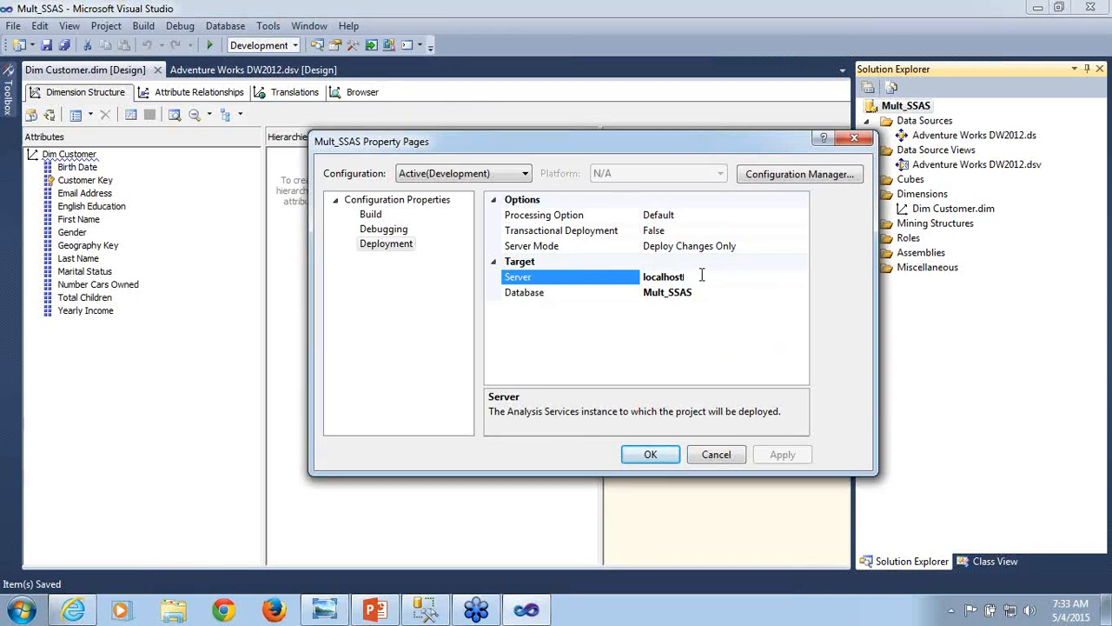
{"action": "type", "text": "\\dev01"}
- Set the deployment target's Database to Mult_SSAS_Training and apply the project's properties
{"action": "left_click", "coordinate": [710, 293]}
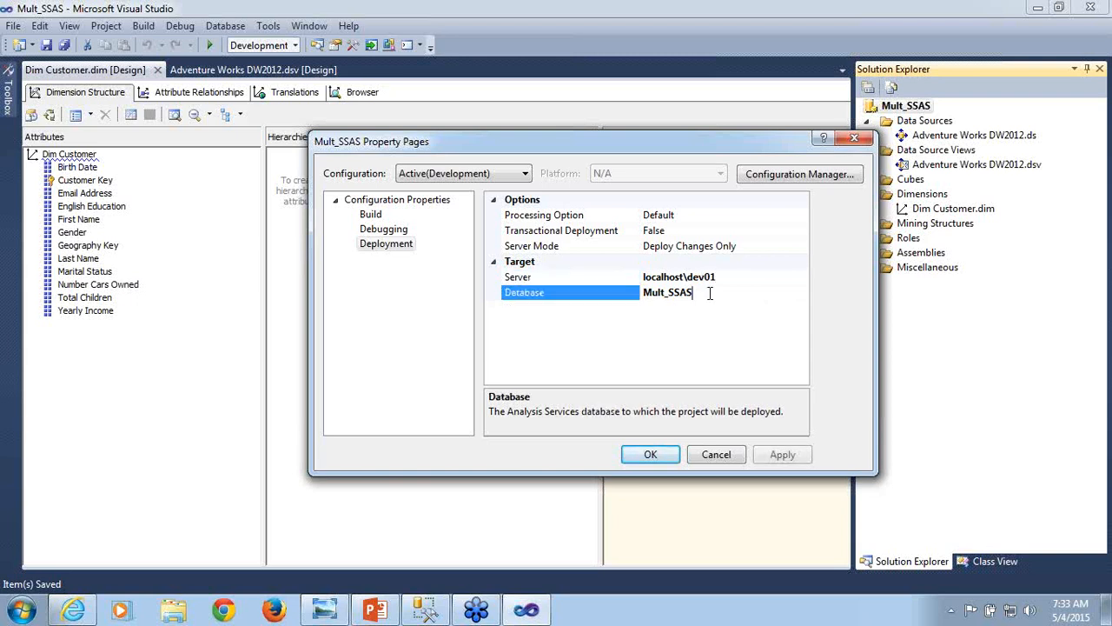
{"action": "type", "text": "_"}
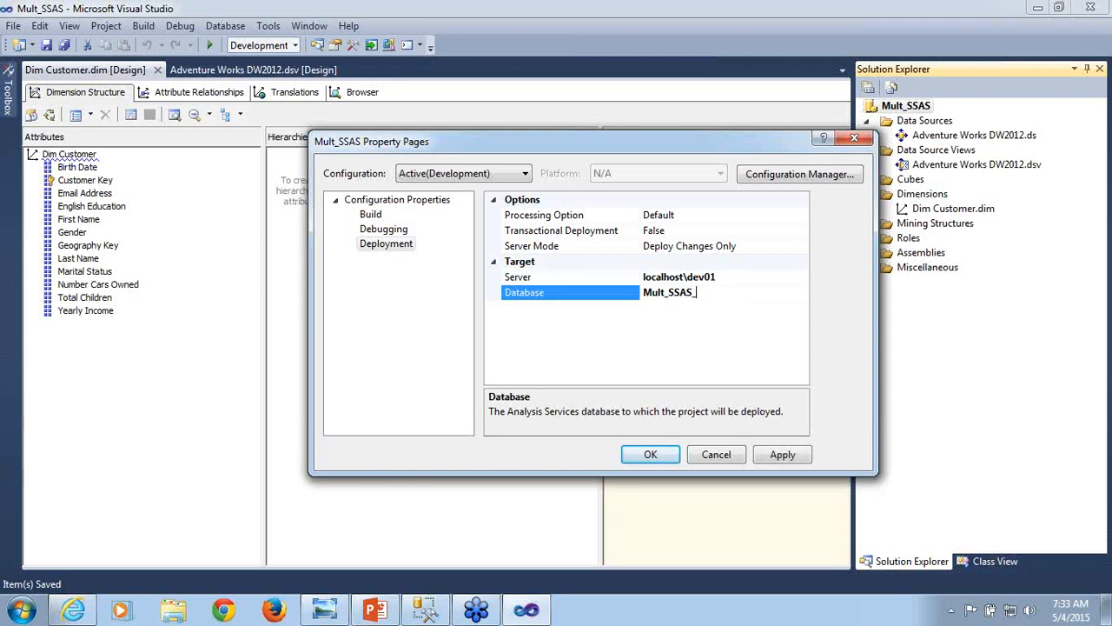
{"action": "type", "text": "Training"}
{"action": "left_click", "coordinate": [776, 457]}
{"action": "left_click", "coordinate": [651, 457]}
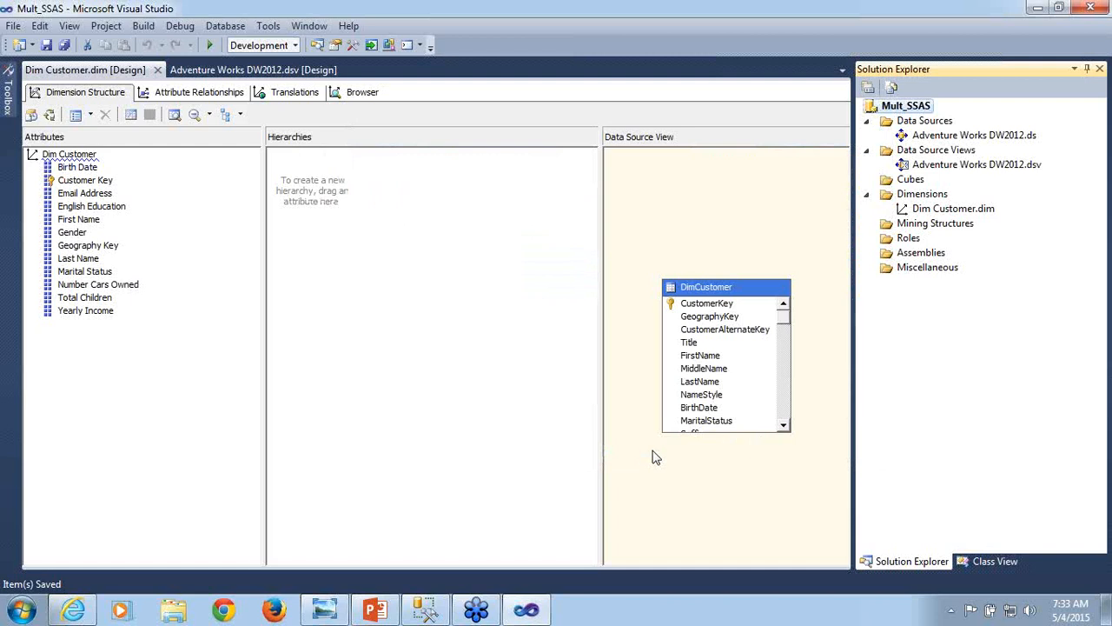
- Deploy the Mult_SSAS project and examine the Dim Customer processing details in the deployment progress before closing it
{"action": "right_click", "coordinate": [912, 108]}
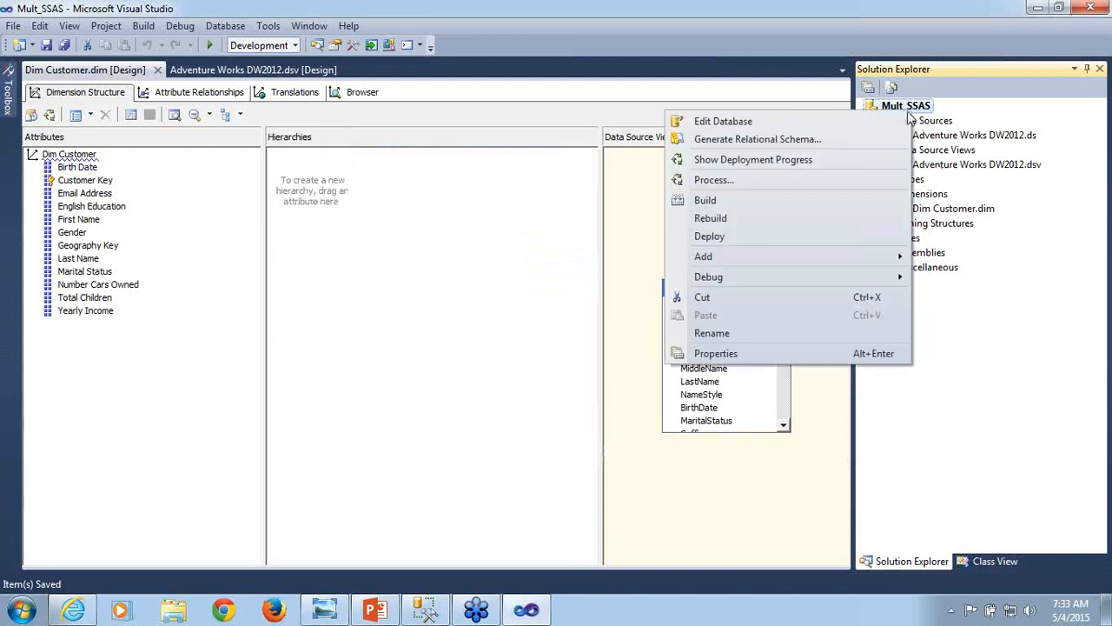
{"action": "left_click", "coordinate": [726, 235]}
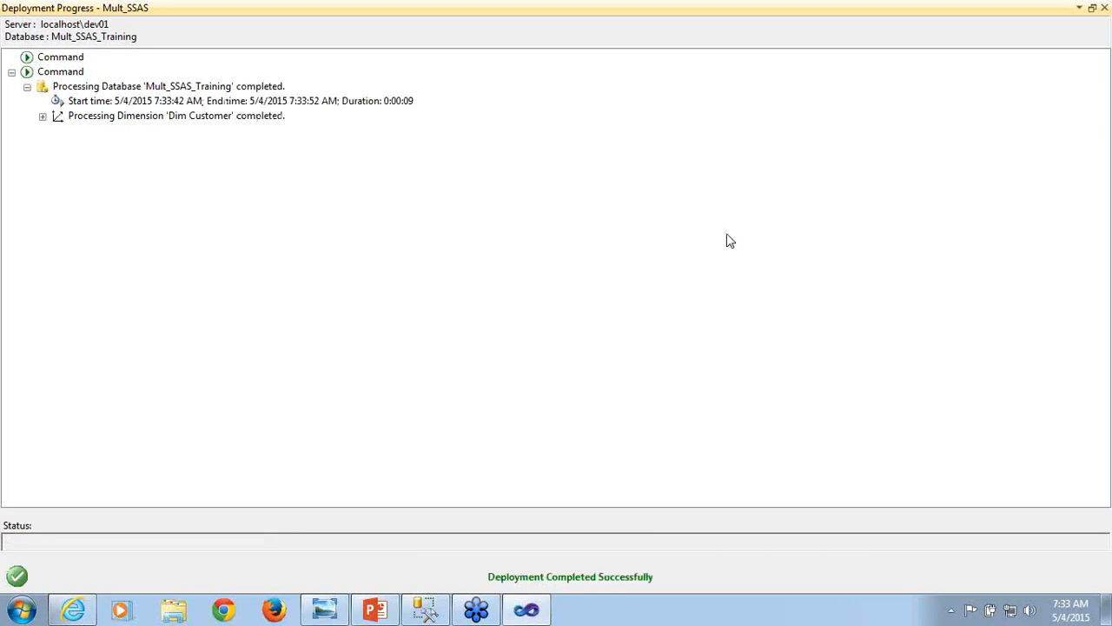
{"action": "left_click", "coordinate": [42, 117]}
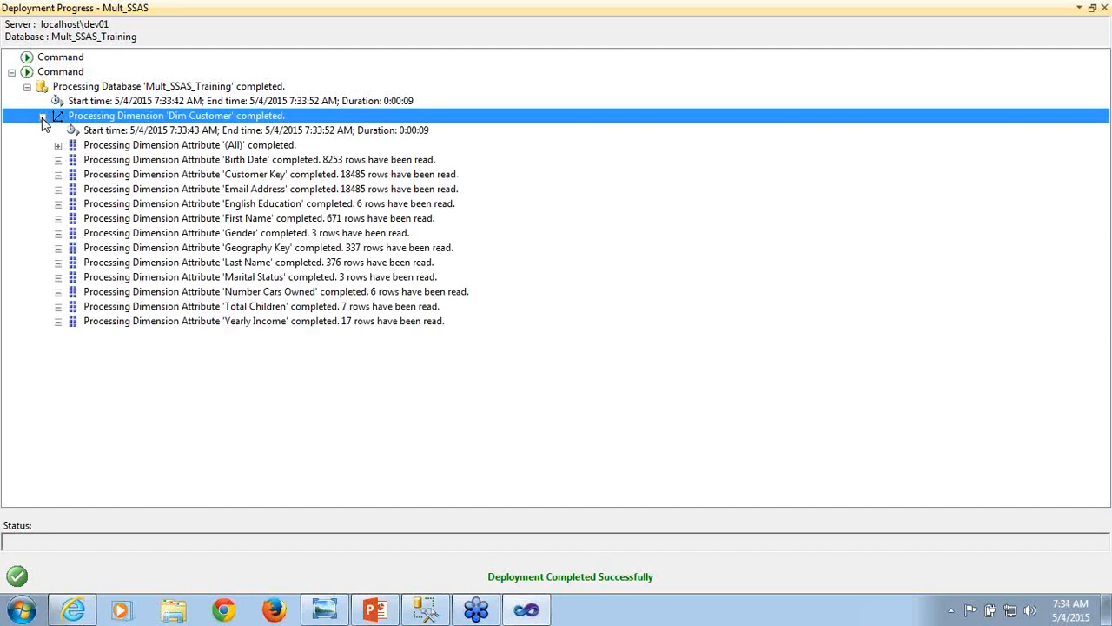
{"action": "left_click", "coordinate": [43, 118]}
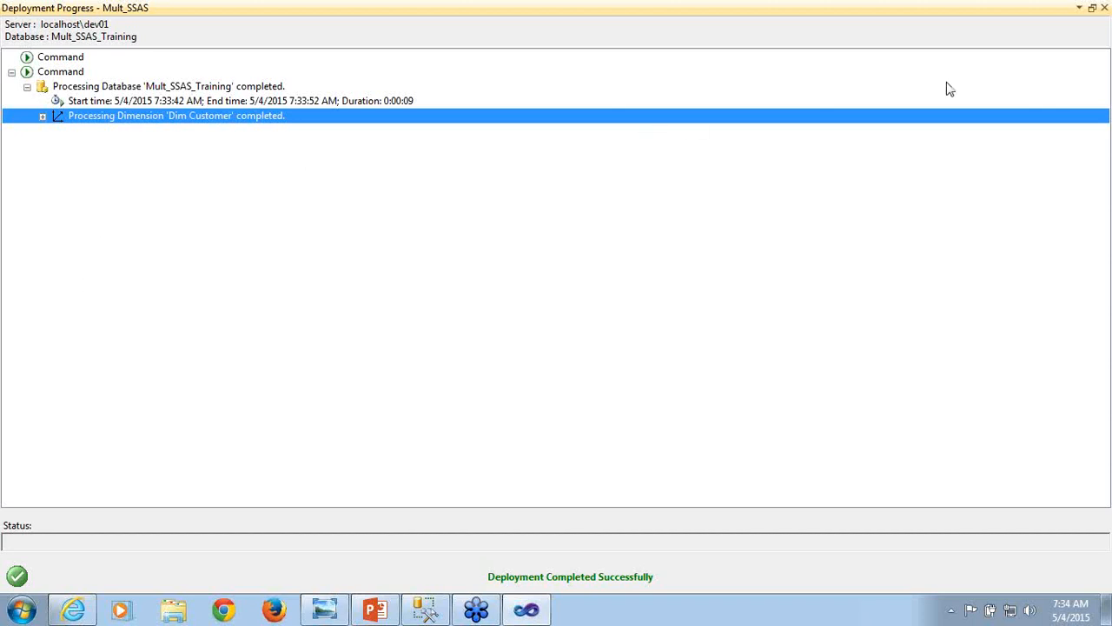
{"action": "left_click", "coordinate": [1105, 8]}
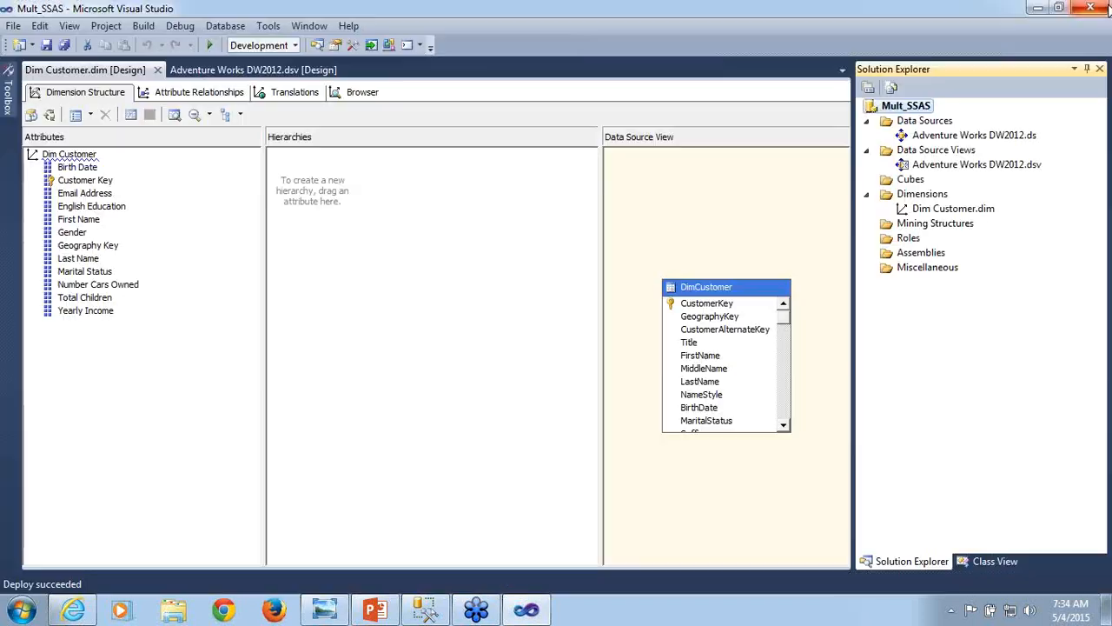
- Set the Mult_SSAS project's deployment Processing Option to Do Not Process and apply it
{"action": "right_click", "coordinate": [917, 107]}
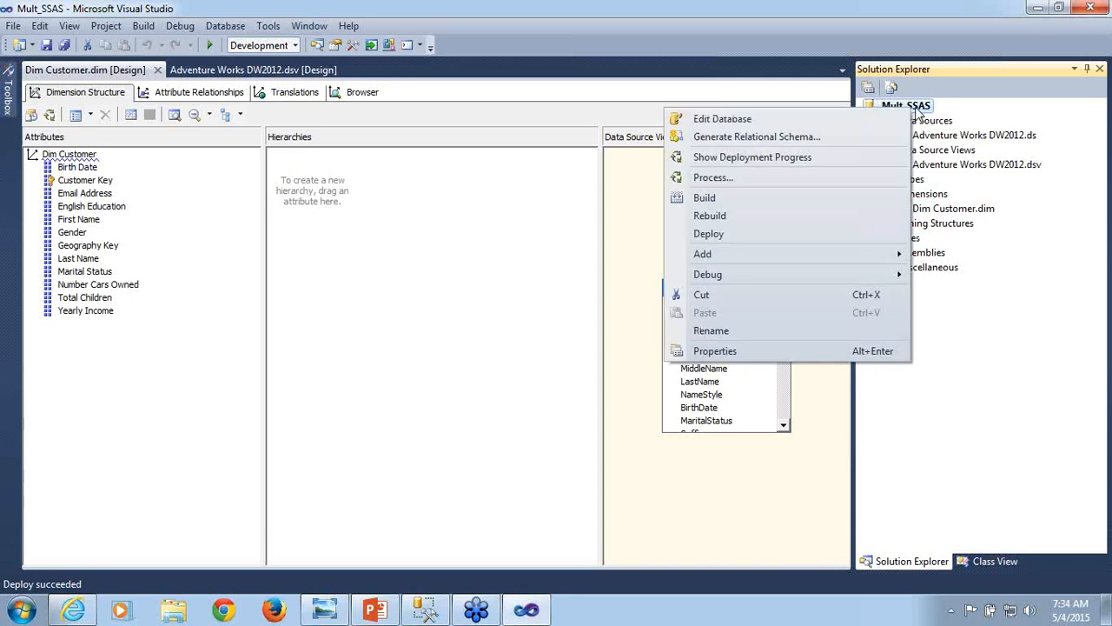
{"action": "left_click", "coordinate": [743, 355]}
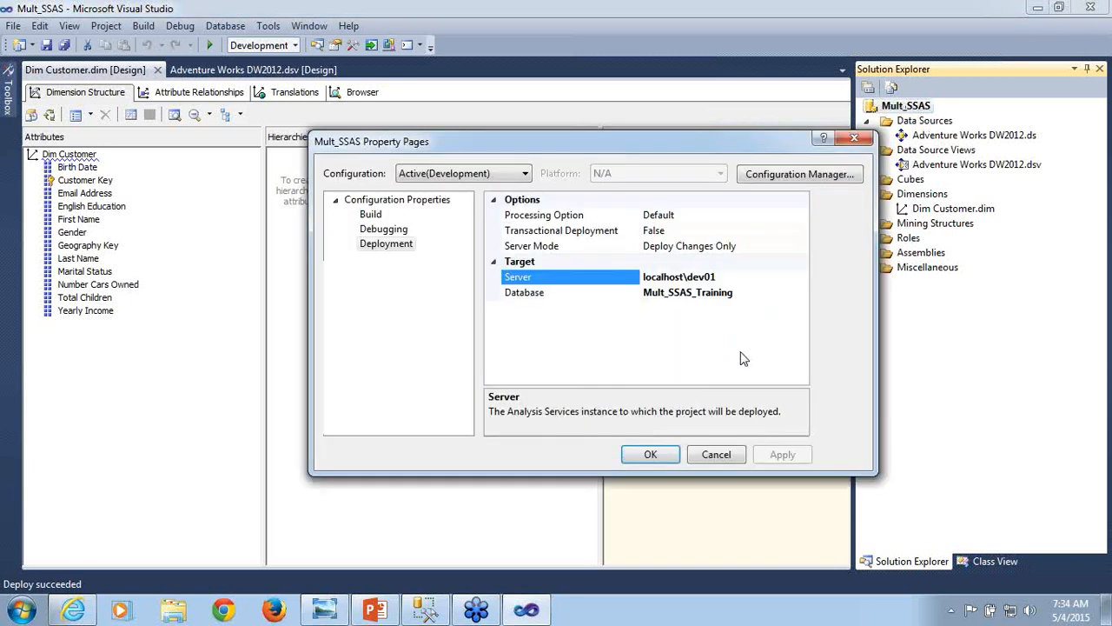
{"action": "left_click", "coordinate": [787, 218]}
{"action": "left_click", "coordinate": [802, 217]}
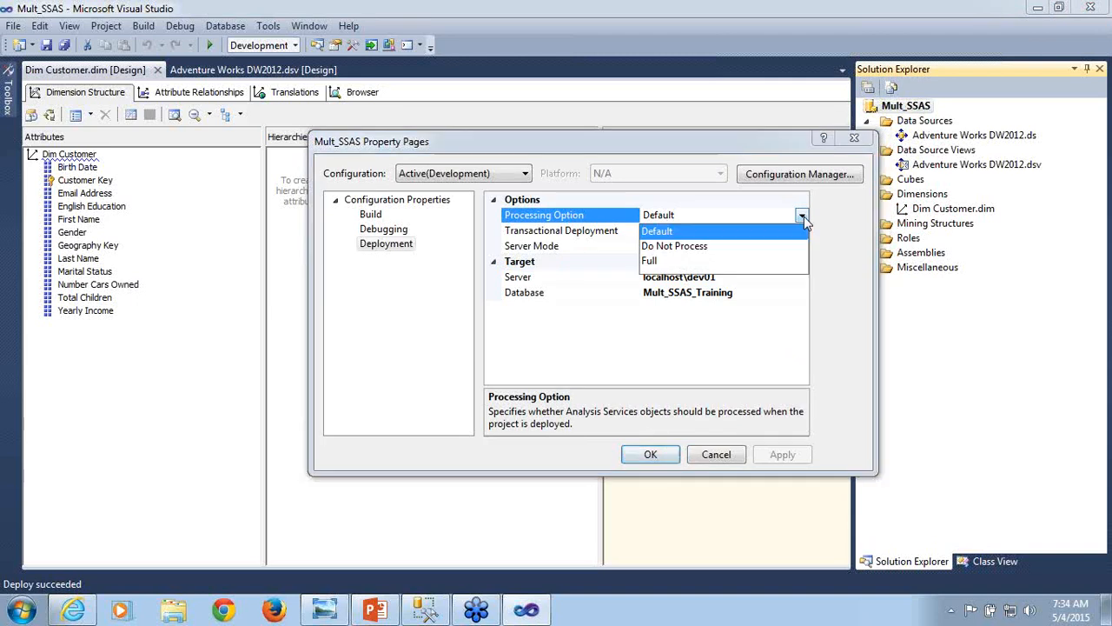
{"action": "left_click", "coordinate": [720, 246]}
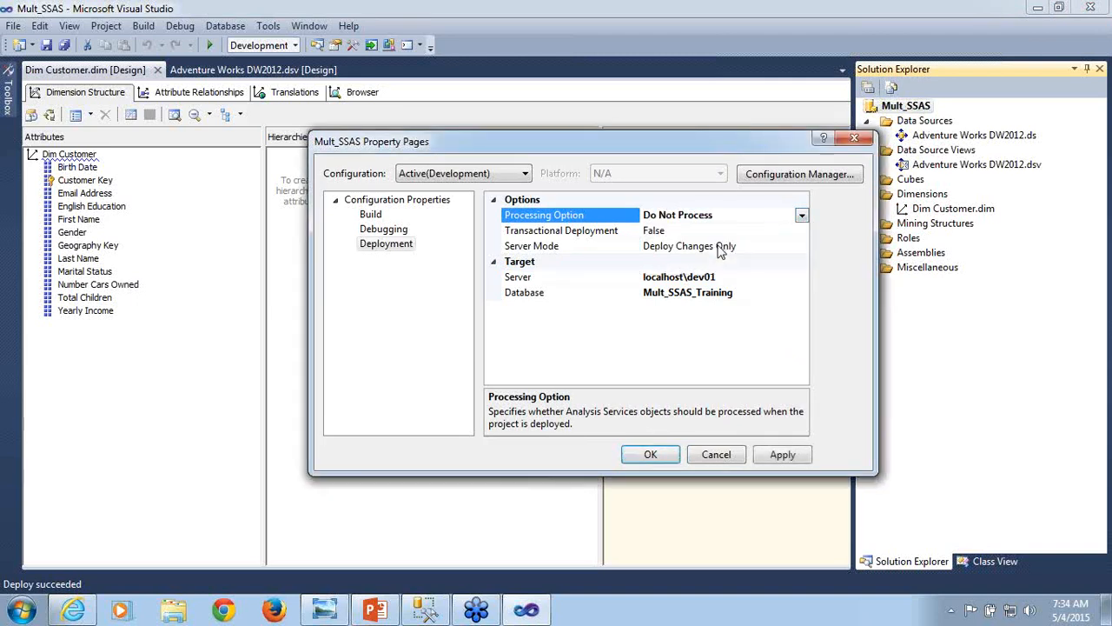
{"action": "left_click", "coordinate": [786, 455]}
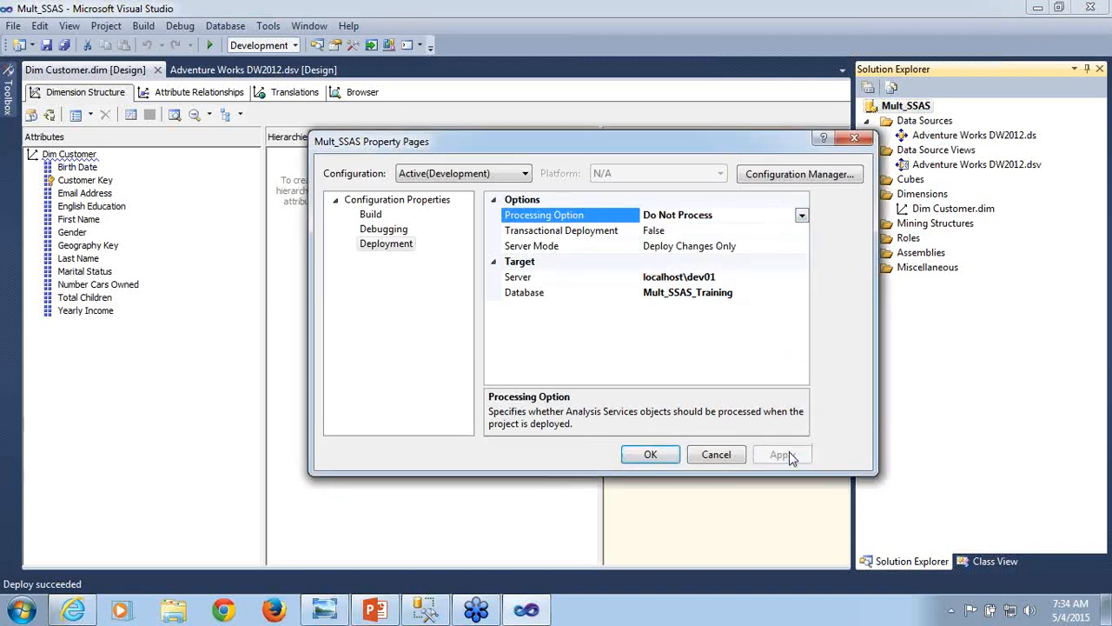
{"action": "left_click", "coordinate": [651, 455]}
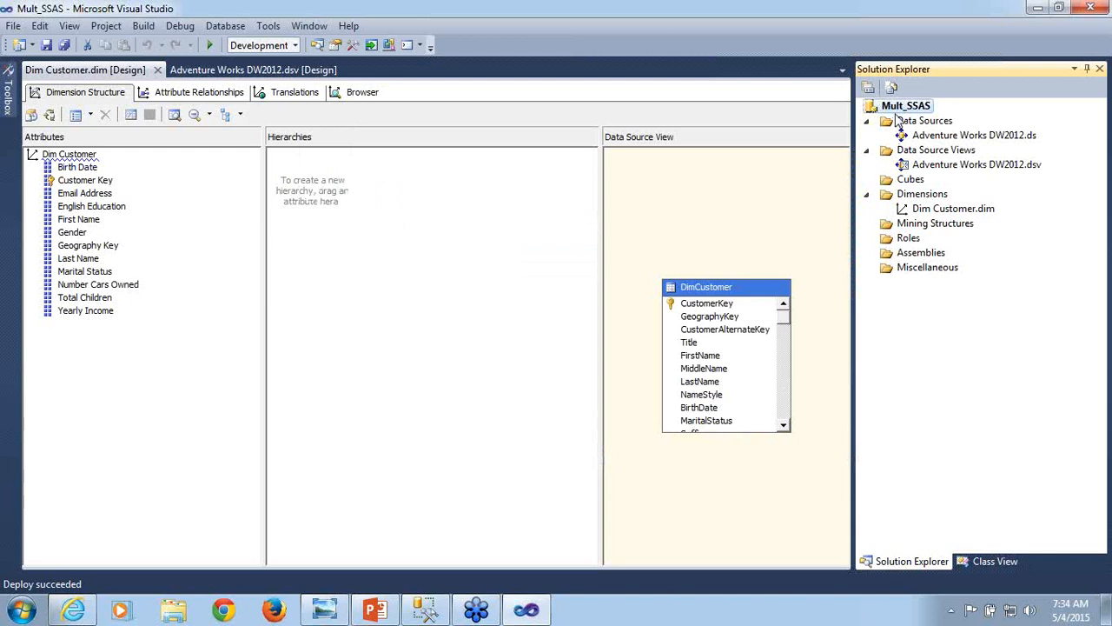
- Deploy the Mult_SSAS project again and close the deployment progress
{"action": "right_click", "coordinate": [897, 112]}
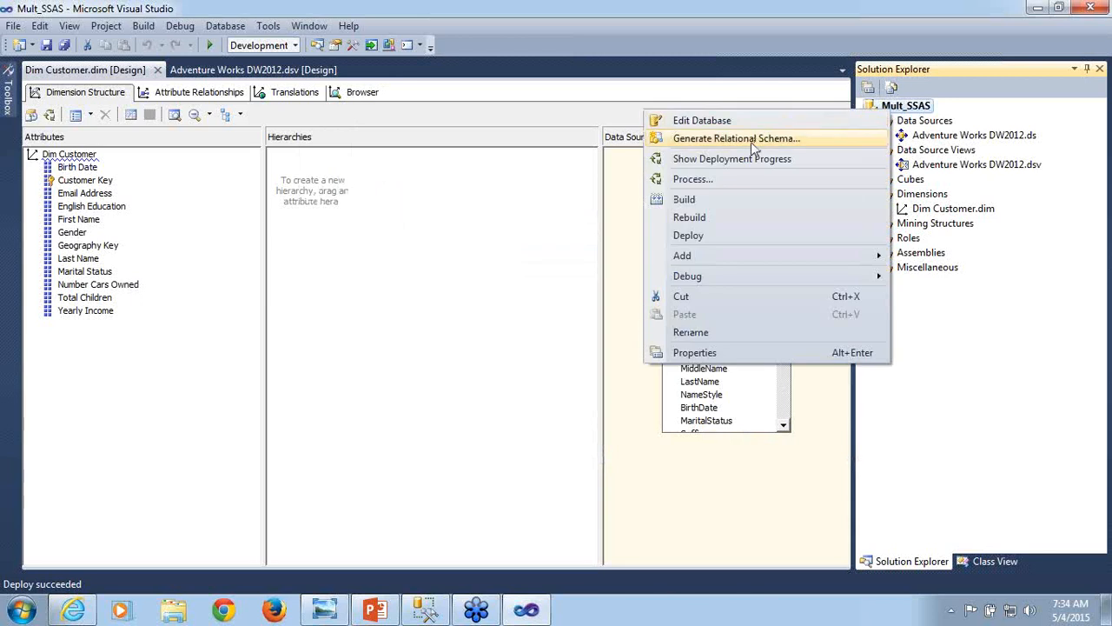
{"action": "left_click", "coordinate": [708, 243]}
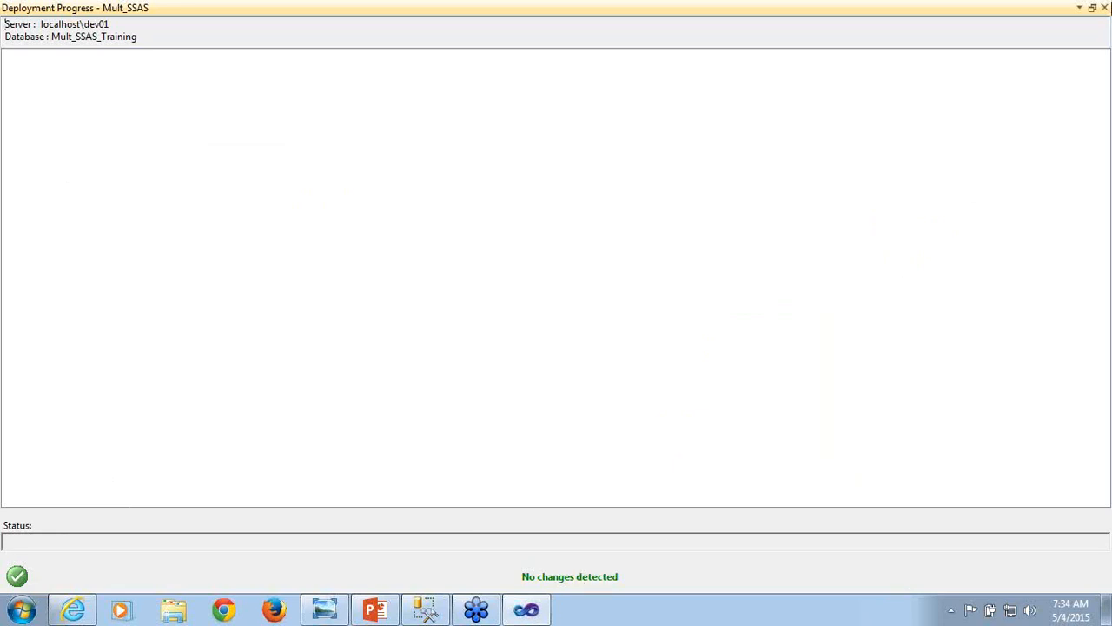
{"action": "left_click", "coordinate": [1105, 11]}
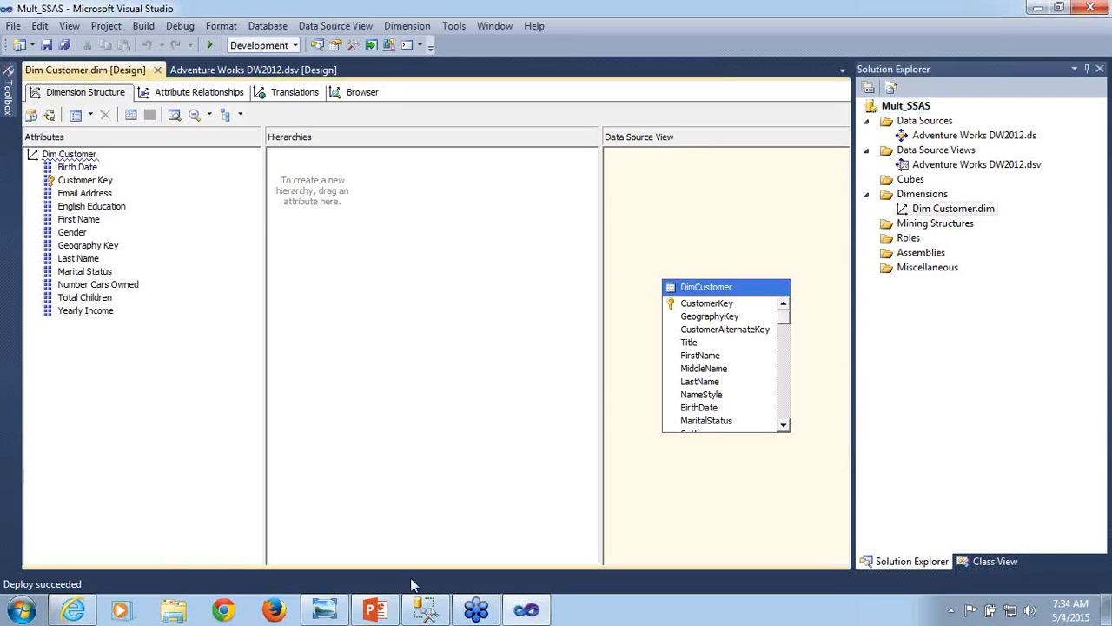
- Switch to SQL Server Management Studio, close the database diagram without saving it, and collapse the AdventureWorksDW2012 database
{"action": "mouse_move", "coordinate": [425, 610]}
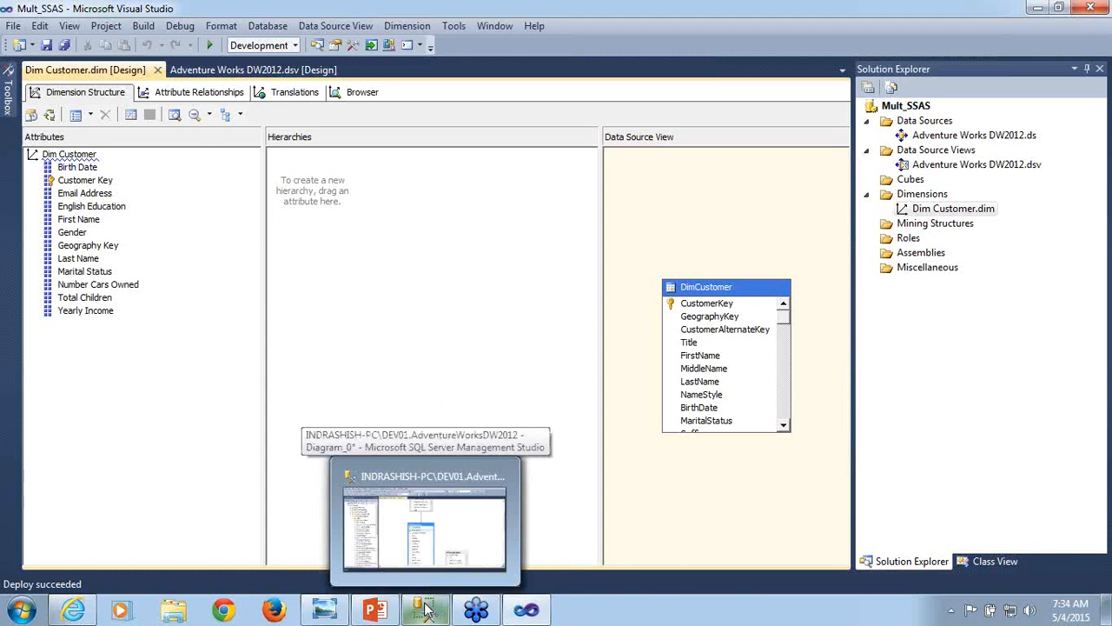
{"action": "left_click", "coordinate": [426, 610]}
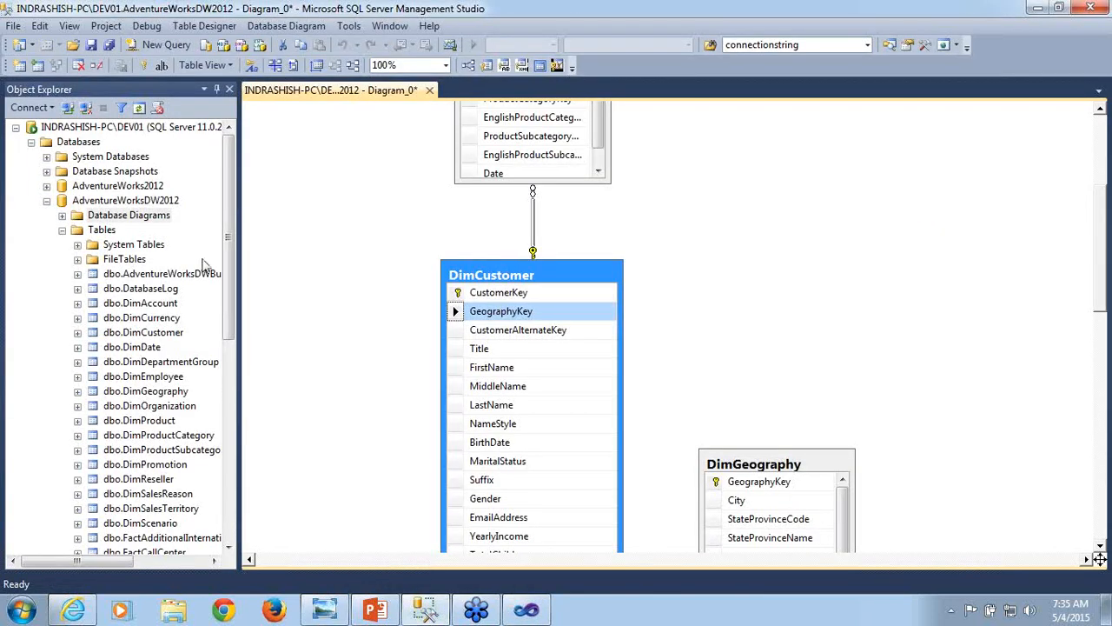
{"action": "left_click", "coordinate": [429, 90]}
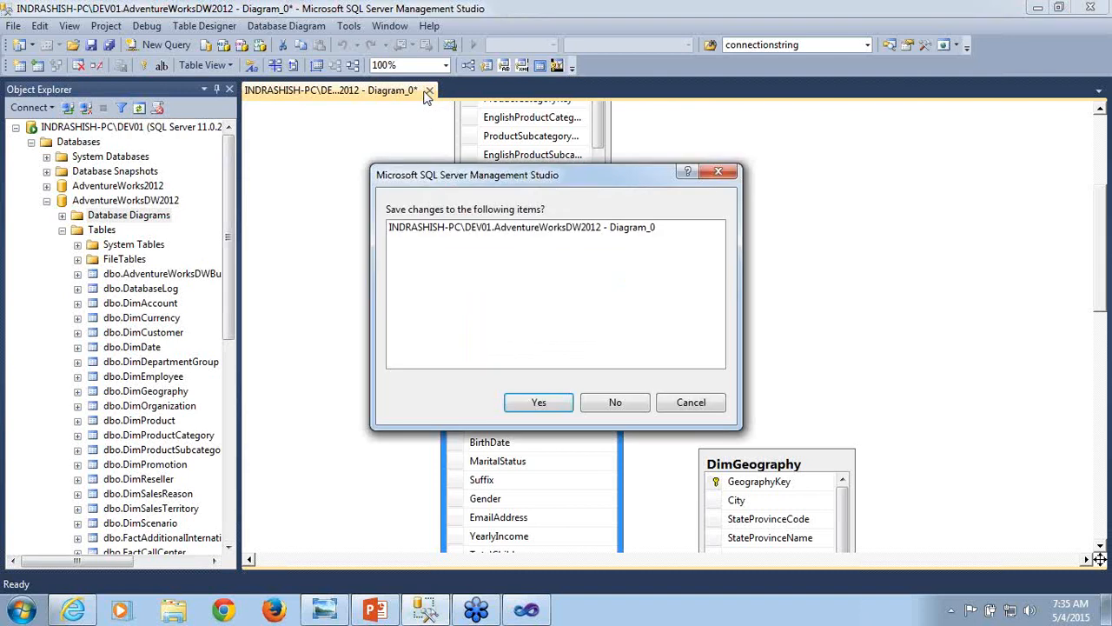
{"action": "left_click", "coordinate": [617, 405]}
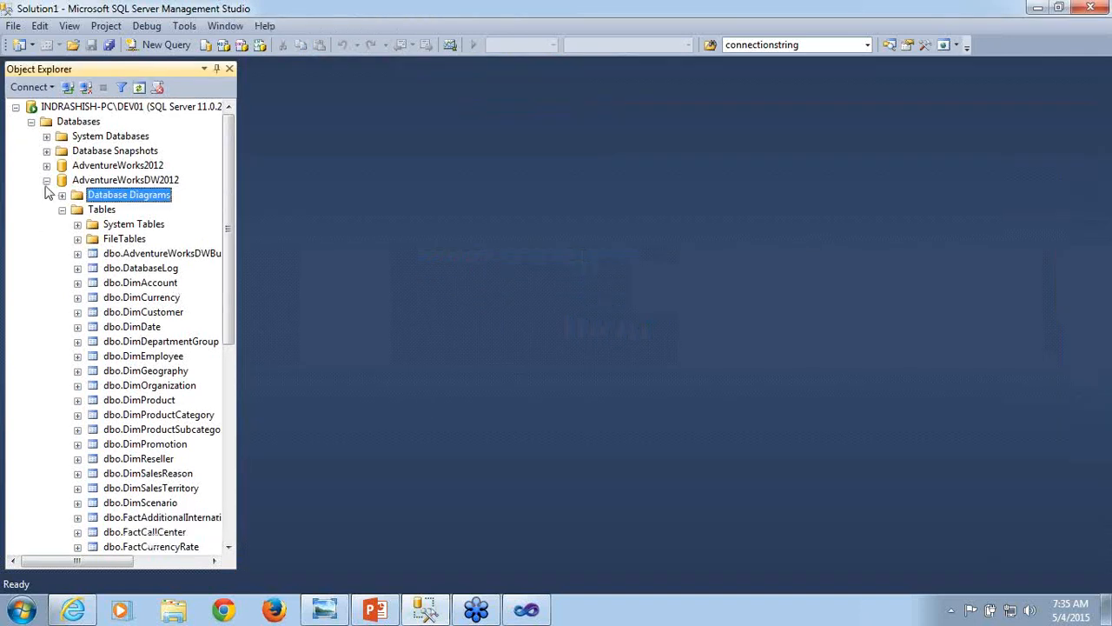
{"action": "left_click", "coordinate": [47, 180]}
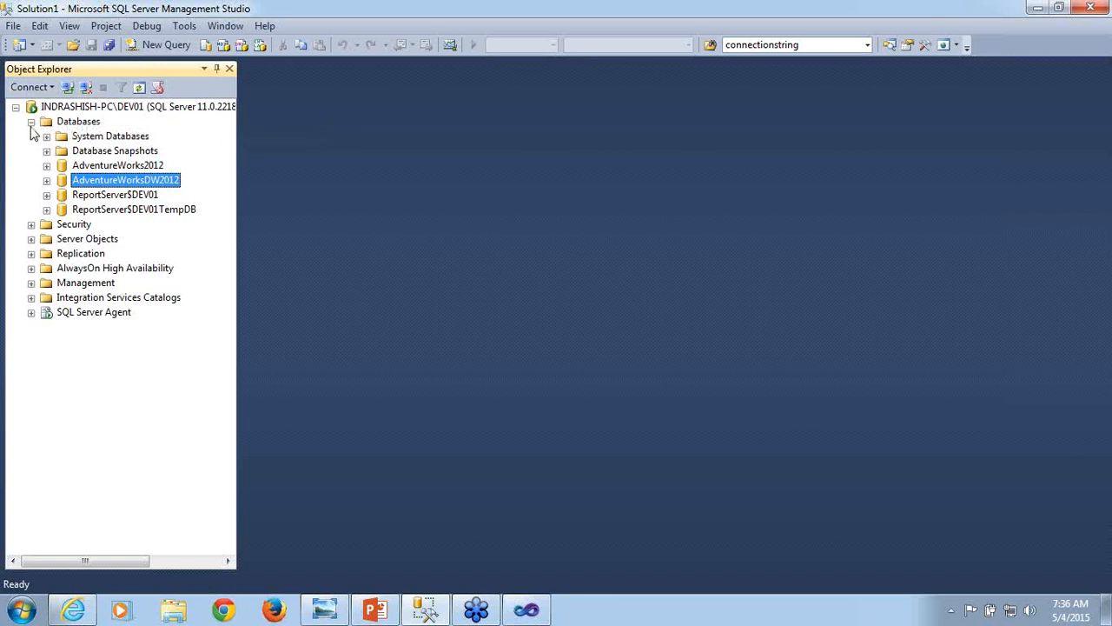
- Switch to Visual Studio, review the Mult_SSAS project's deployment options and target server and database, and cancel the properties
{"action": "left_click", "coordinate": [526, 611]}
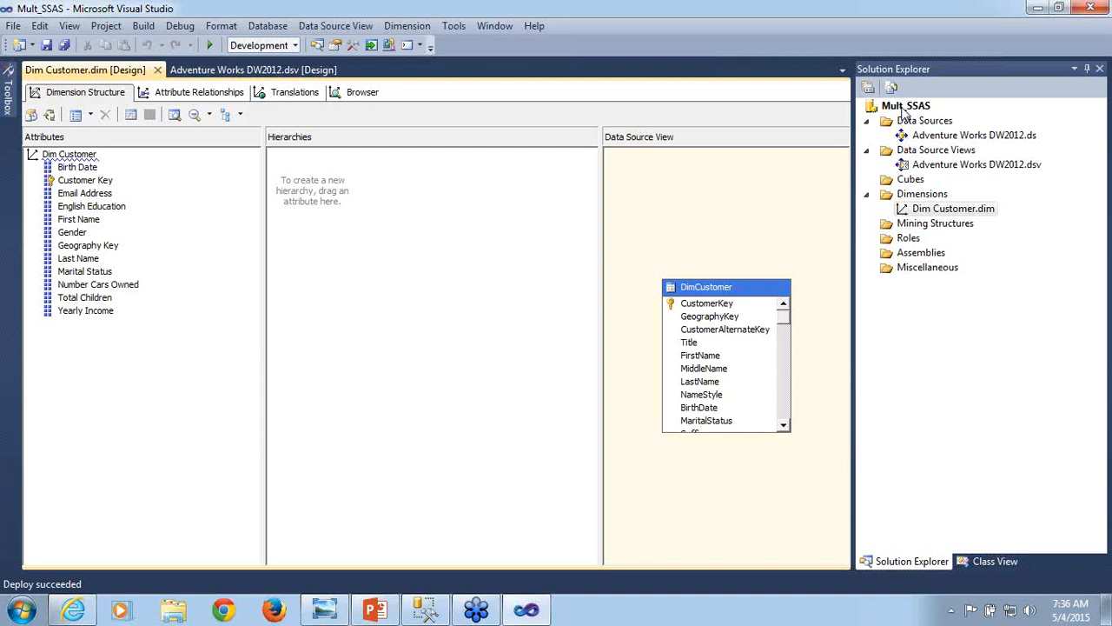
{"action": "left_click", "coordinate": [905, 108]}
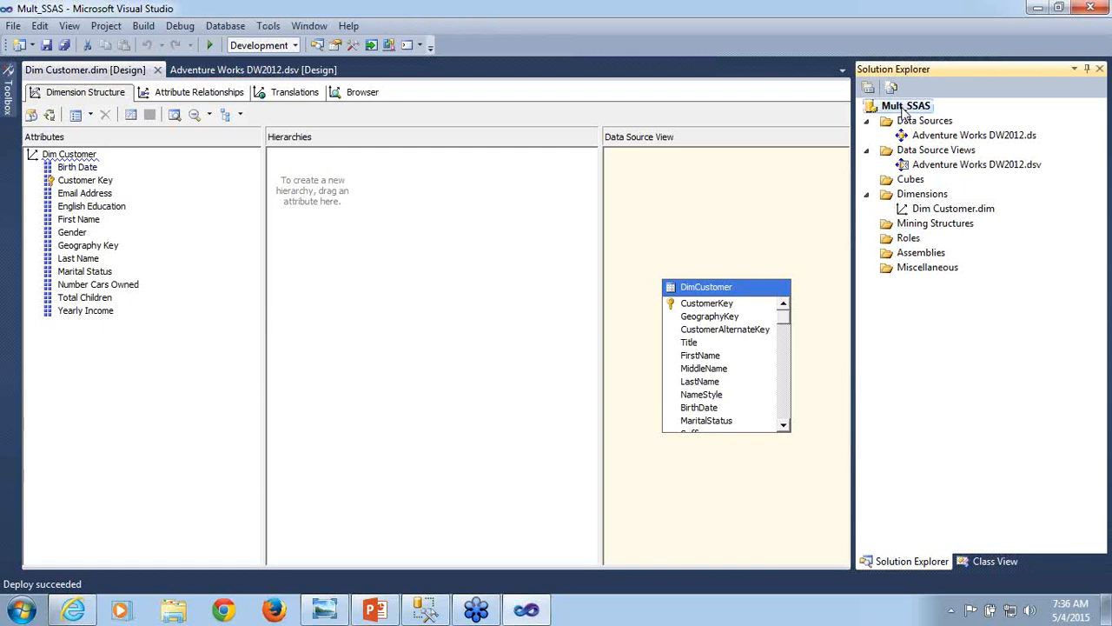
{"action": "right_click", "coordinate": [904, 110]}
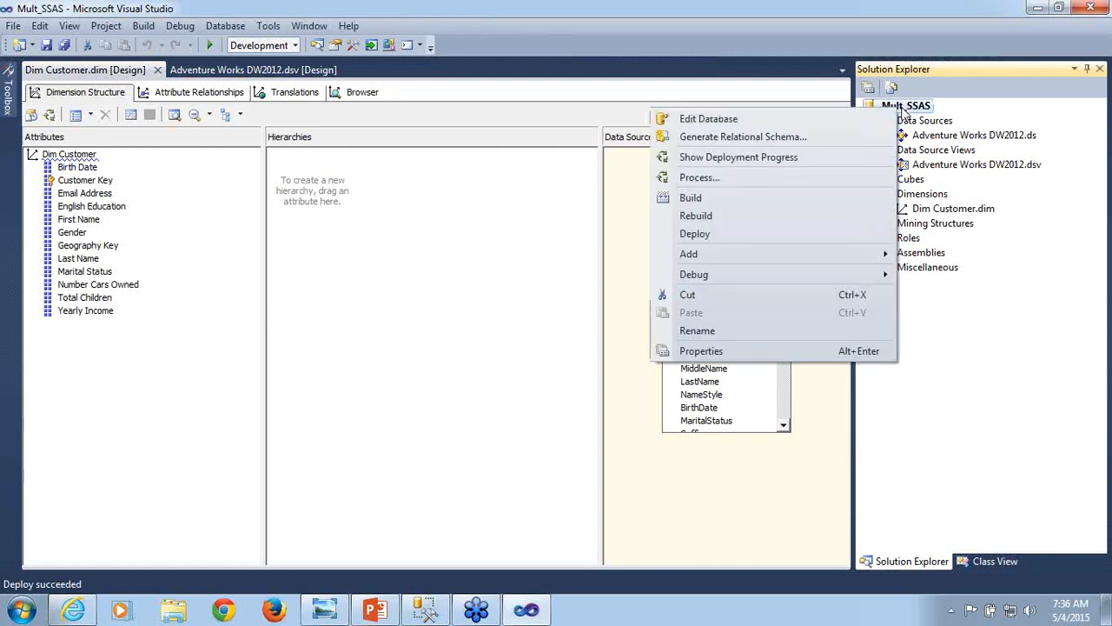
{"action": "left_click", "coordinate": [729, 355]}
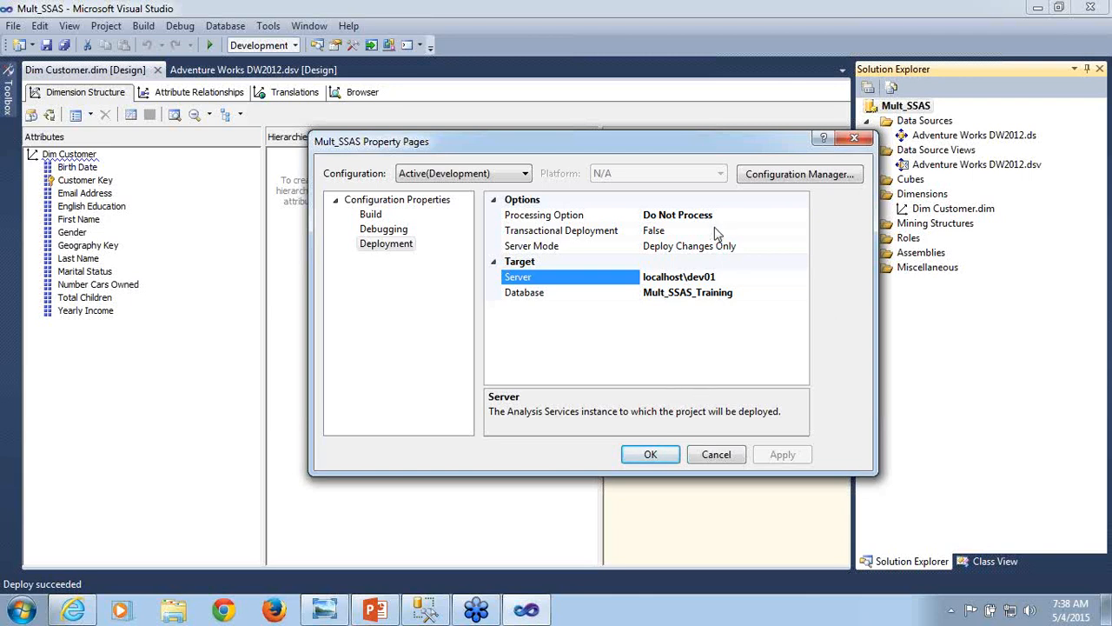
{"action": "left_click", "coordinate": [753, 291]}
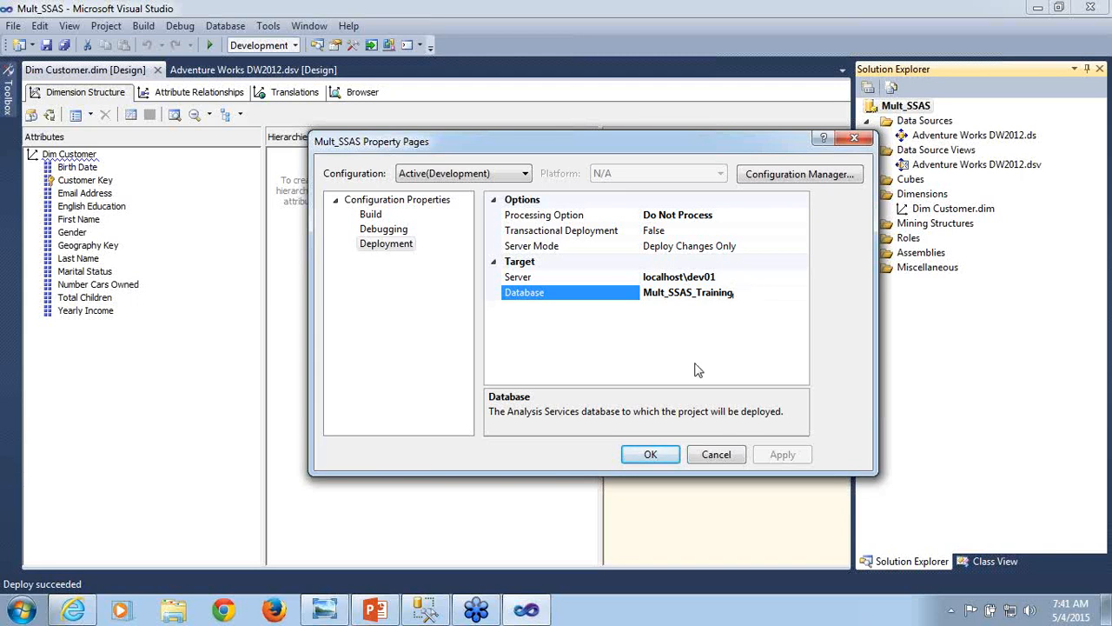
{"action": "left_click", "coordinate": [723, 462]}
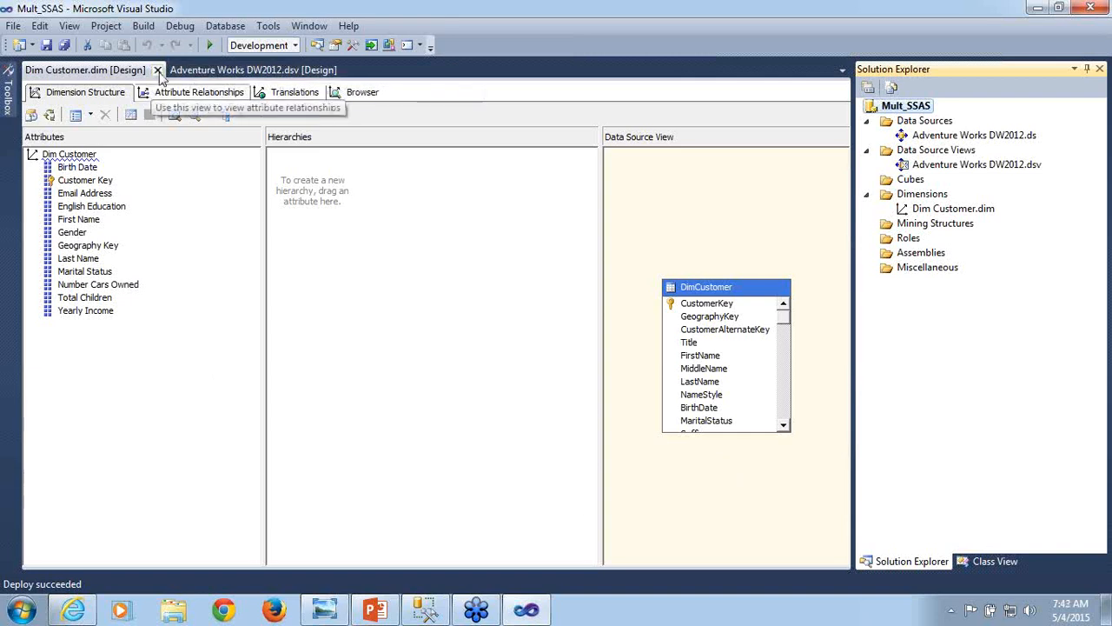
- Close the Dim Customer designer and select the AdventureWorksDW2012 database in SQL Server Management Studio
{"action": "left_click", "coordinate": [157, 70]}
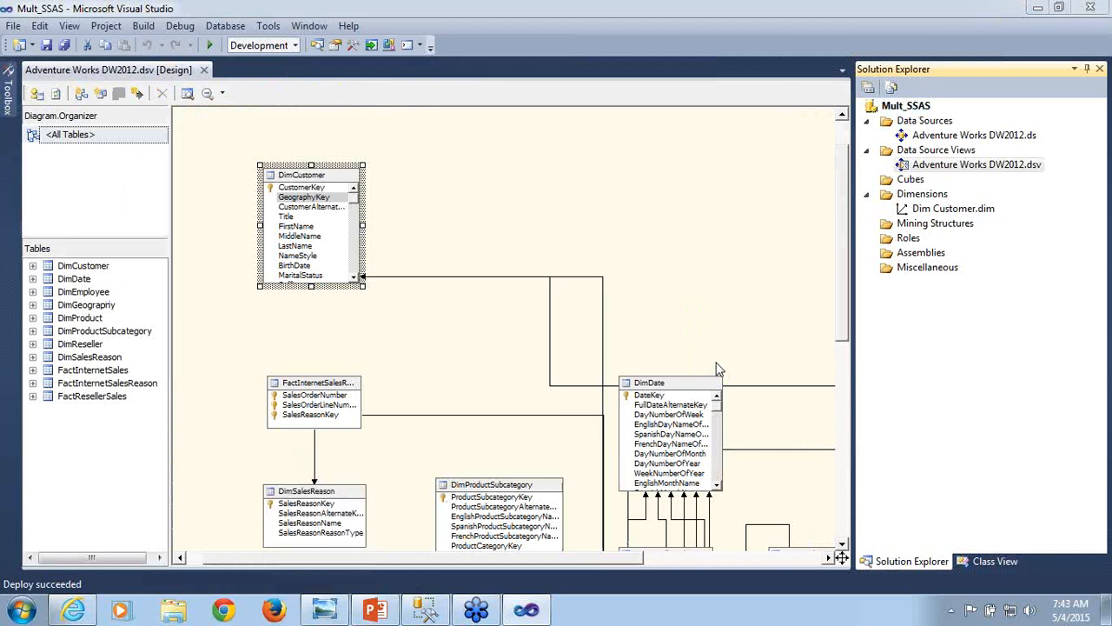
{"action": "left_click", "coordinate": [424, 609]}
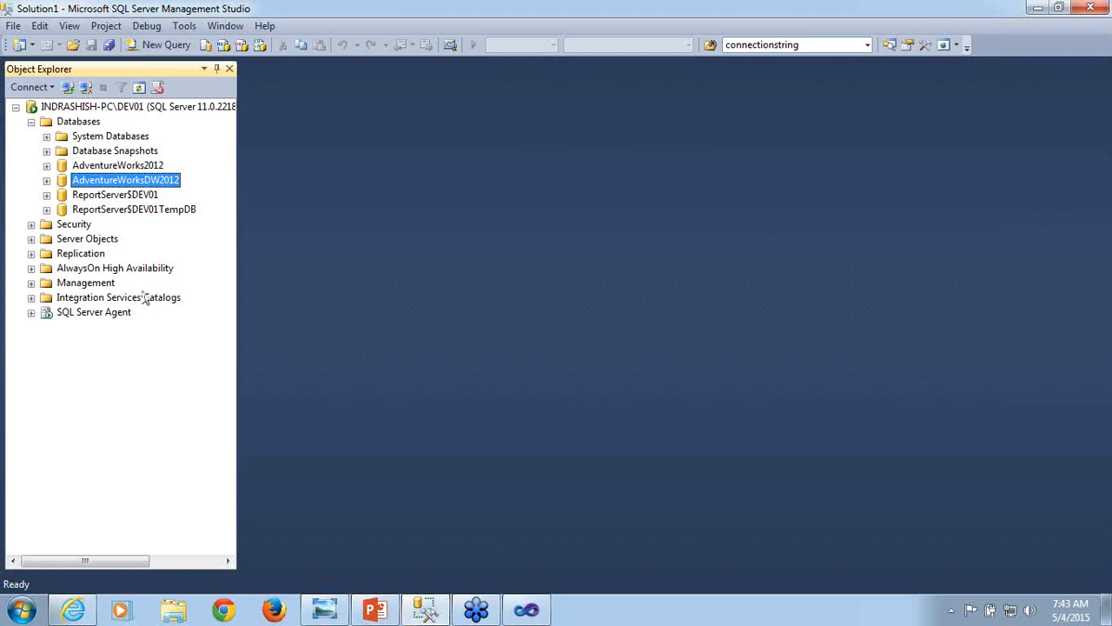
{"action": "left_click", "coordinate": [80, 126]}
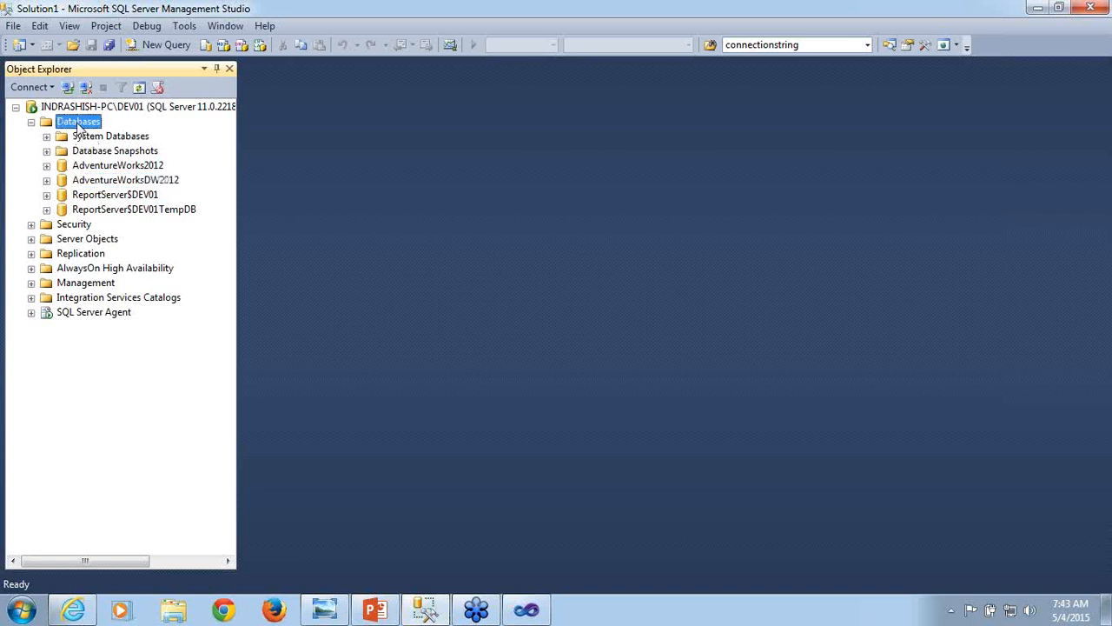
{"action": "left_click", "coordinate": [122, 181]}
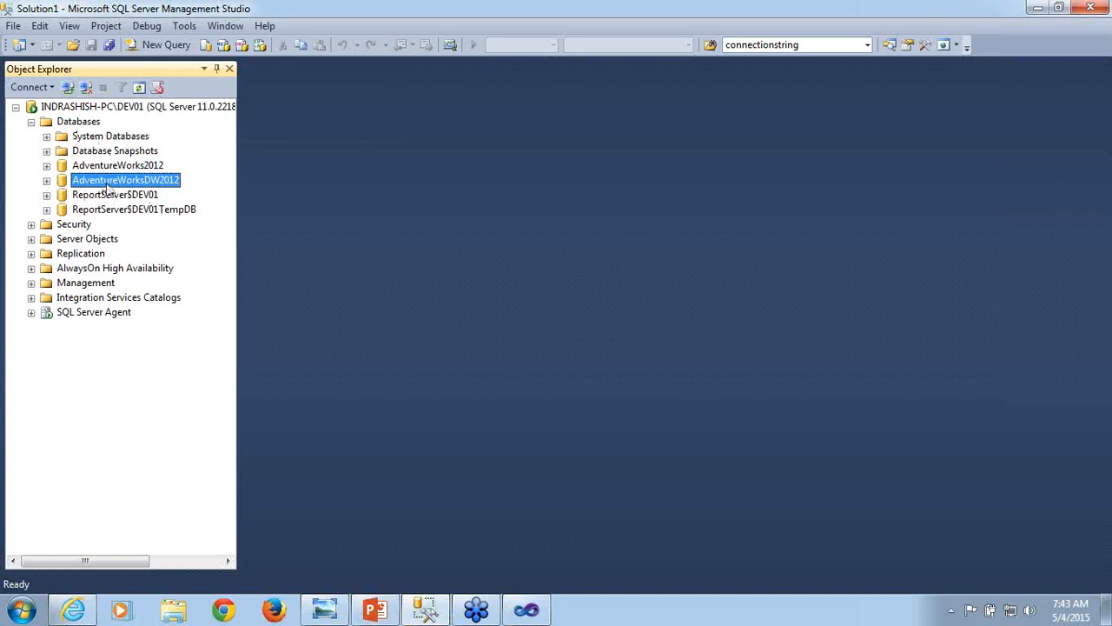
- Switch to Visual Studio, examine the Adventure Works DW2012 data source's settings, and select the Dim Customer dimension
{"action": "left_click", "coordinate": [526, 609]}
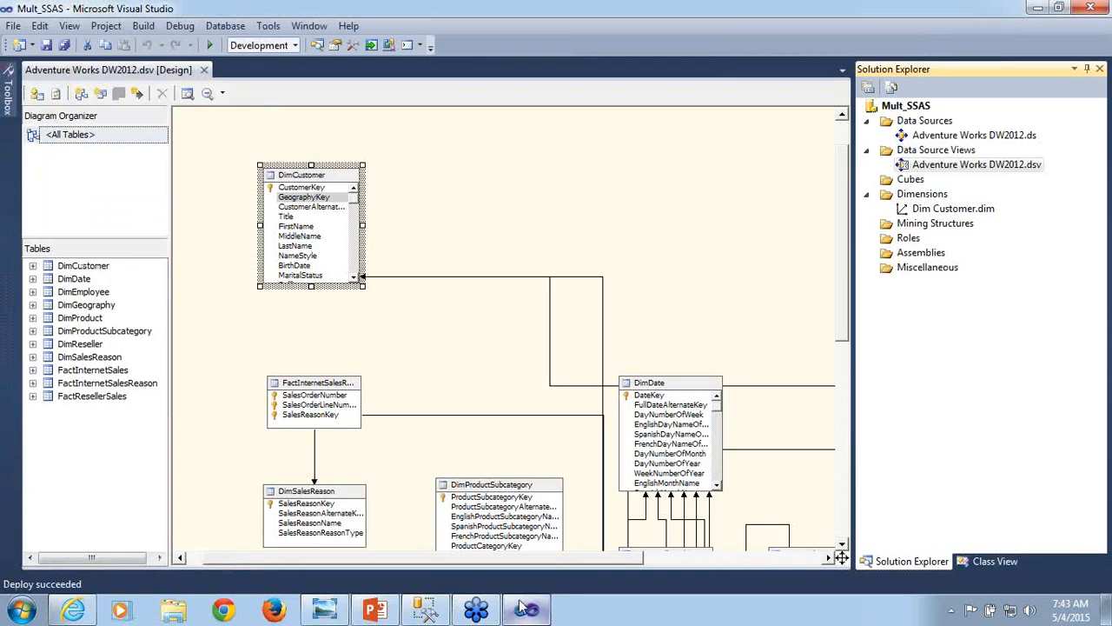
{"action": "left_click", "coordinate": [969, 136]}
{"action": "double_click", "coordinate": [969, 135]}
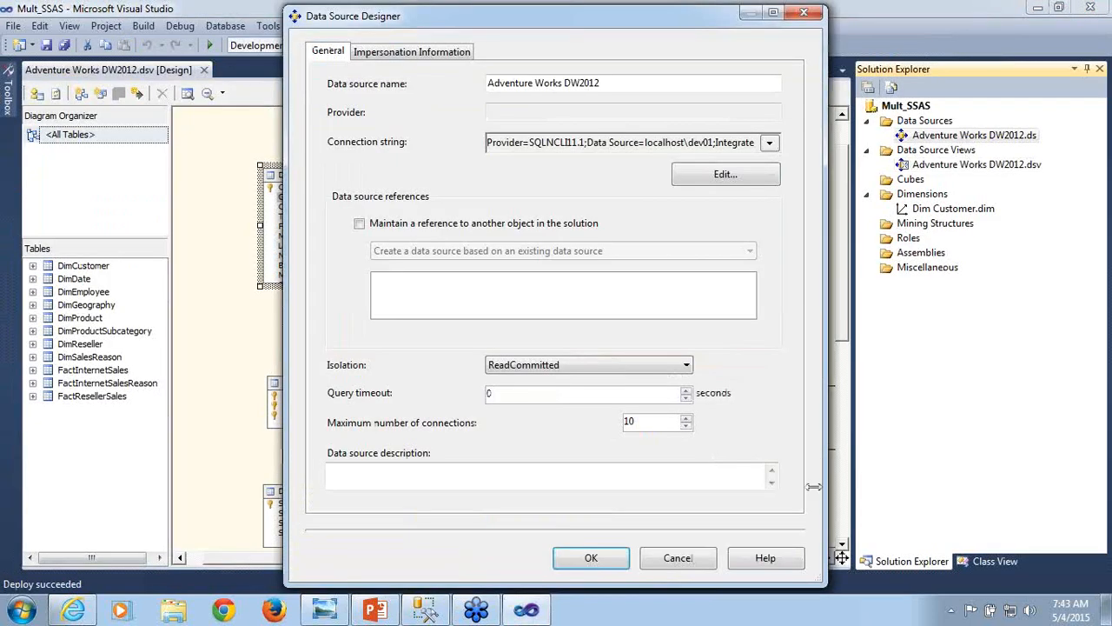
{"action": "left_click", "coordinate": [678, 558]}
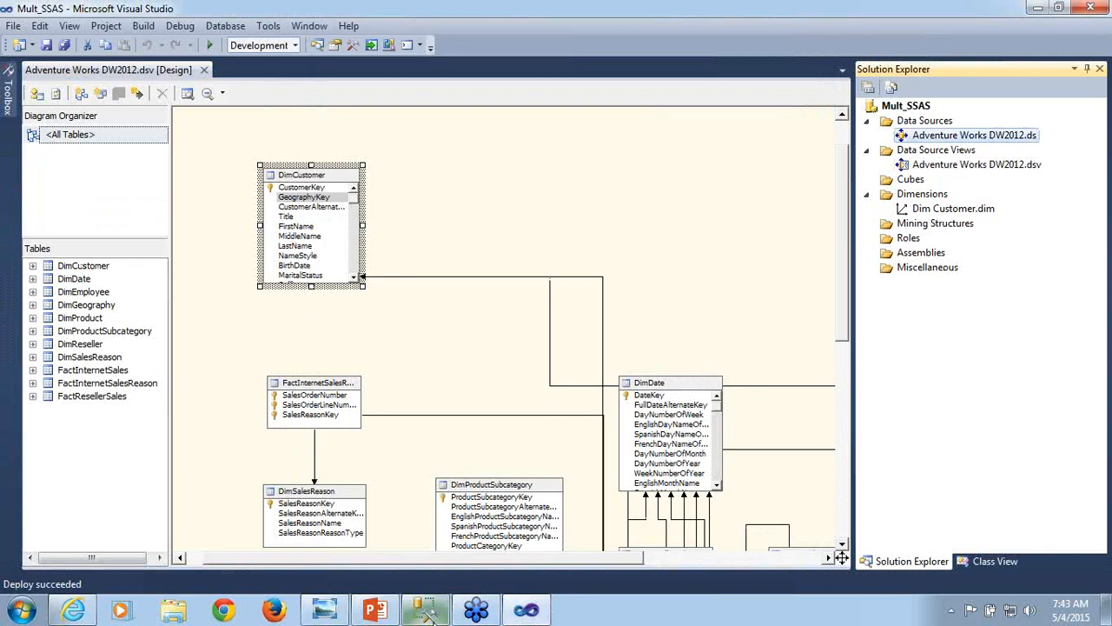
{"action": "mouse_move", "coordinate": [426, 613]}
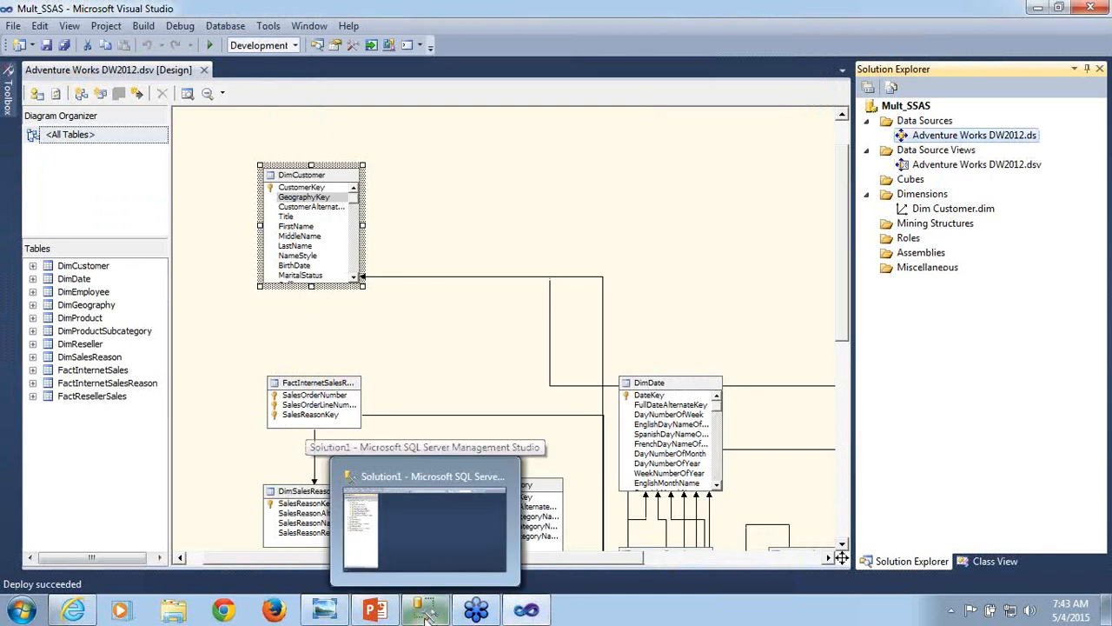
{"action": "left_click", "coordinate": [954, 210]}
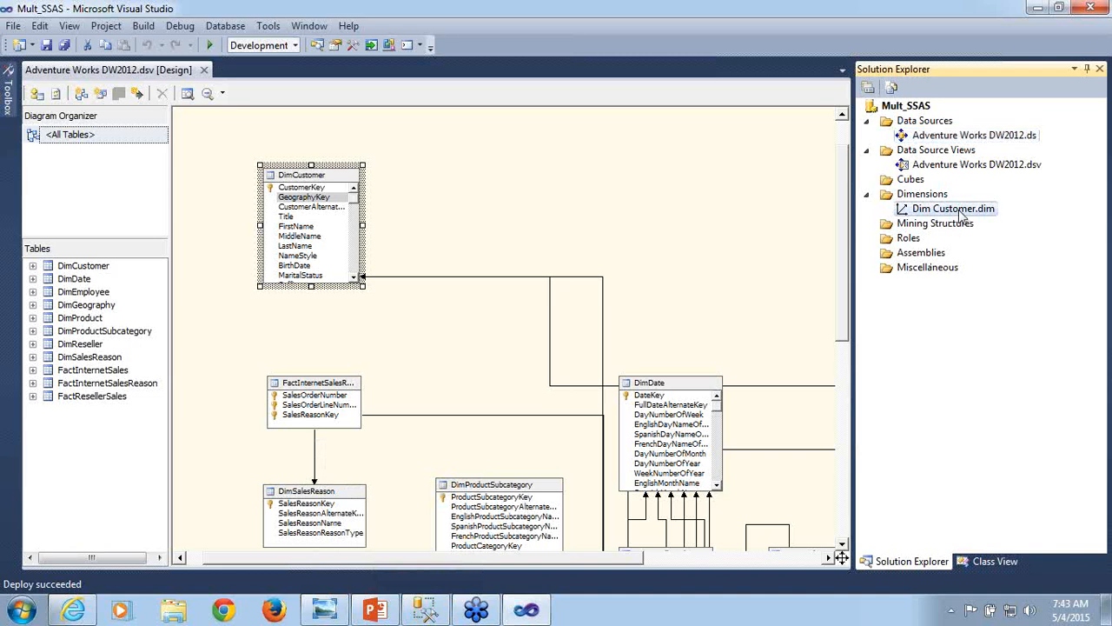
- Switch to SQL Server Management Studio and connect to the DEV01 Analysis Services instance with Windows Authentication
{"action": "left_click", "coordinate": [525, 613]}
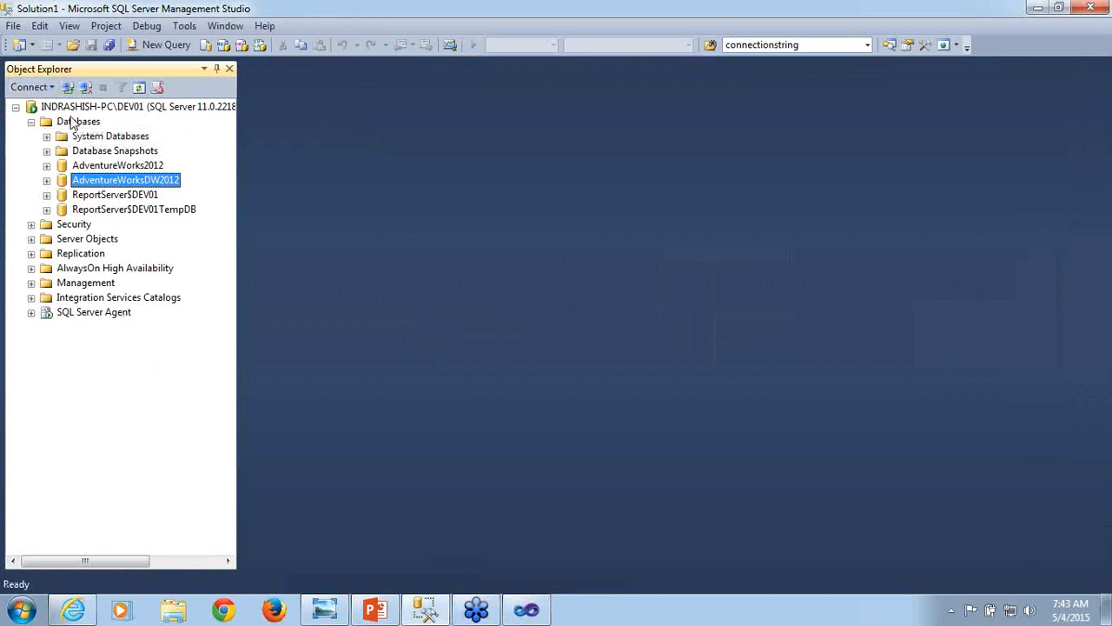
{"action": "left_click", "coordinate": [48, 90]}
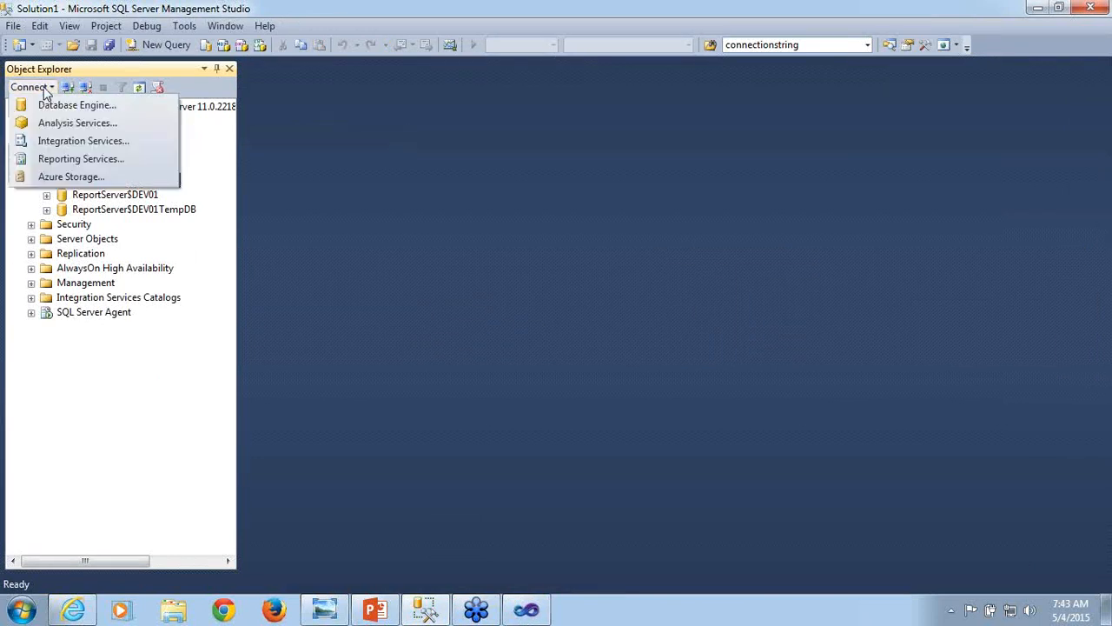
{"action": "left_click", "coordinate": [55, 124]}
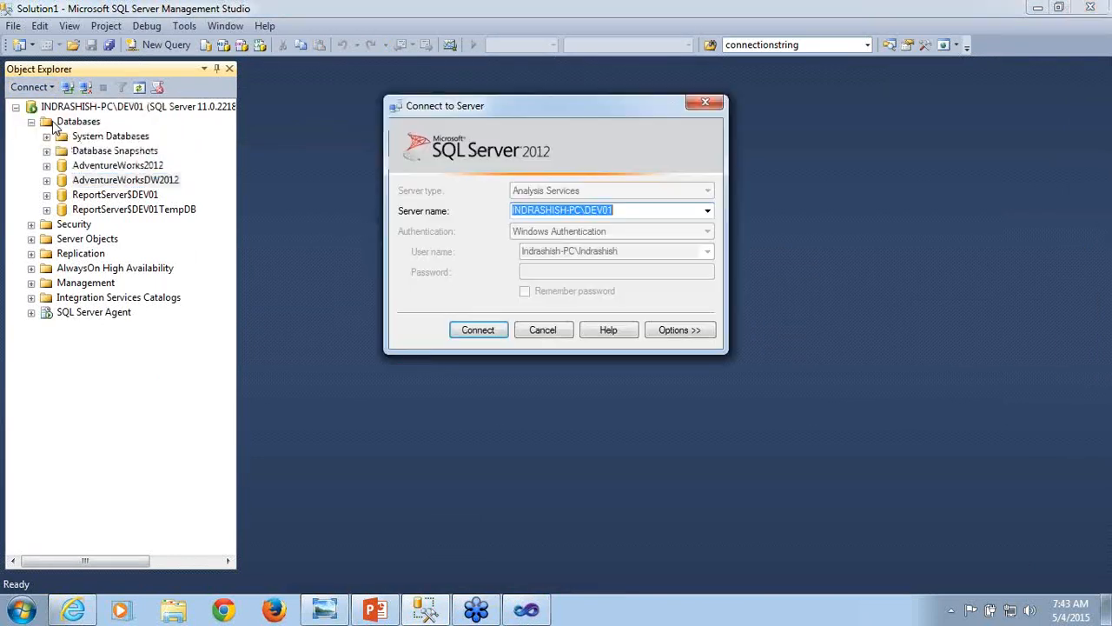
{"action": "left_click", "coordinate": [622, 209]}
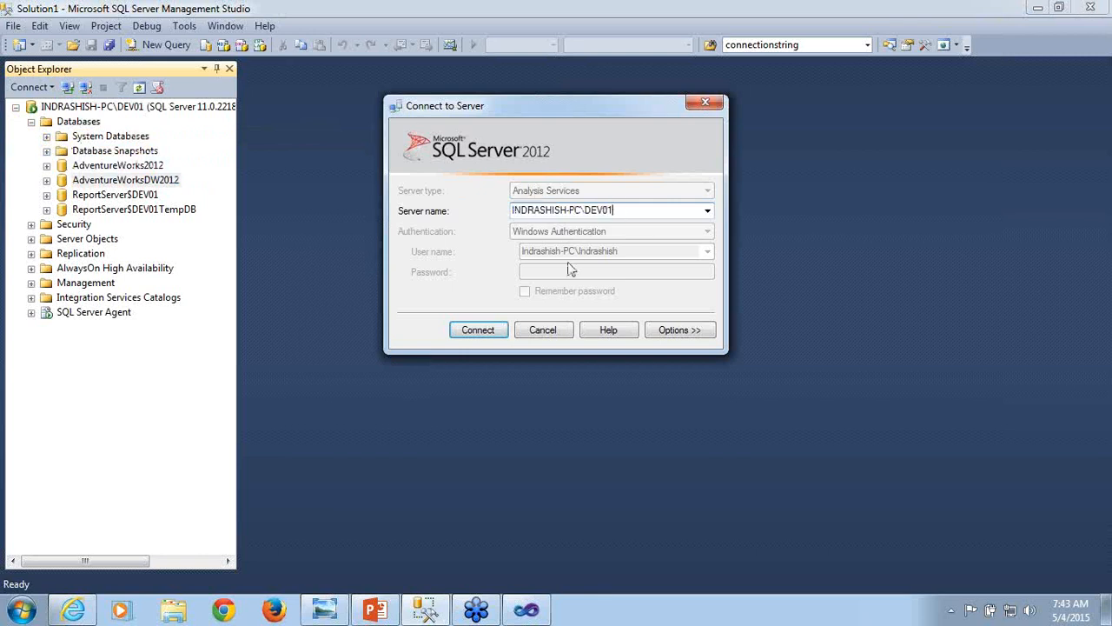
{"action": "left_click", "coordinate": [479, 331]}
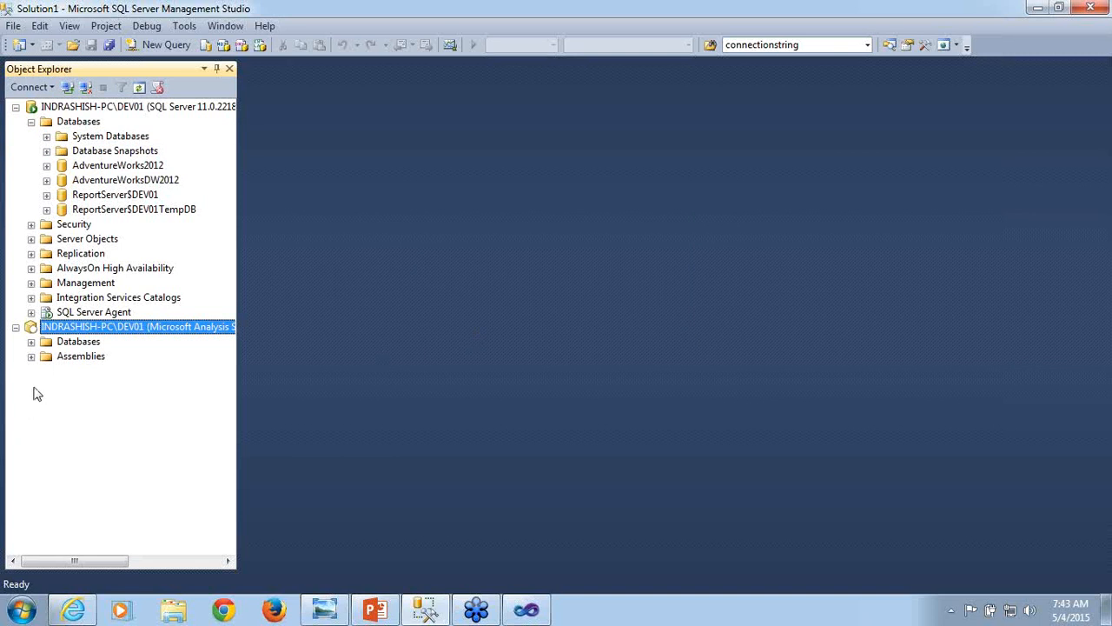
- Expand the Analysis Services server's databases, select Mult_SSAS_Training, and minimise the Visual Studio window
{"action": "left_click", "coordinate": [31, 342]}
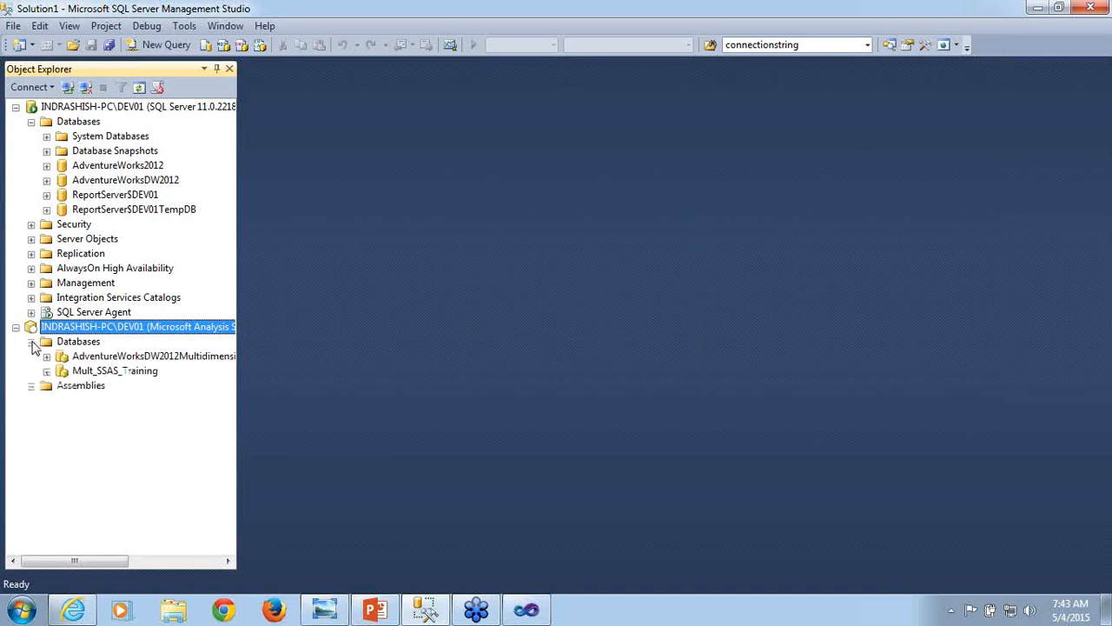
{"action": "left_click", "coordinate": [139, 358]}
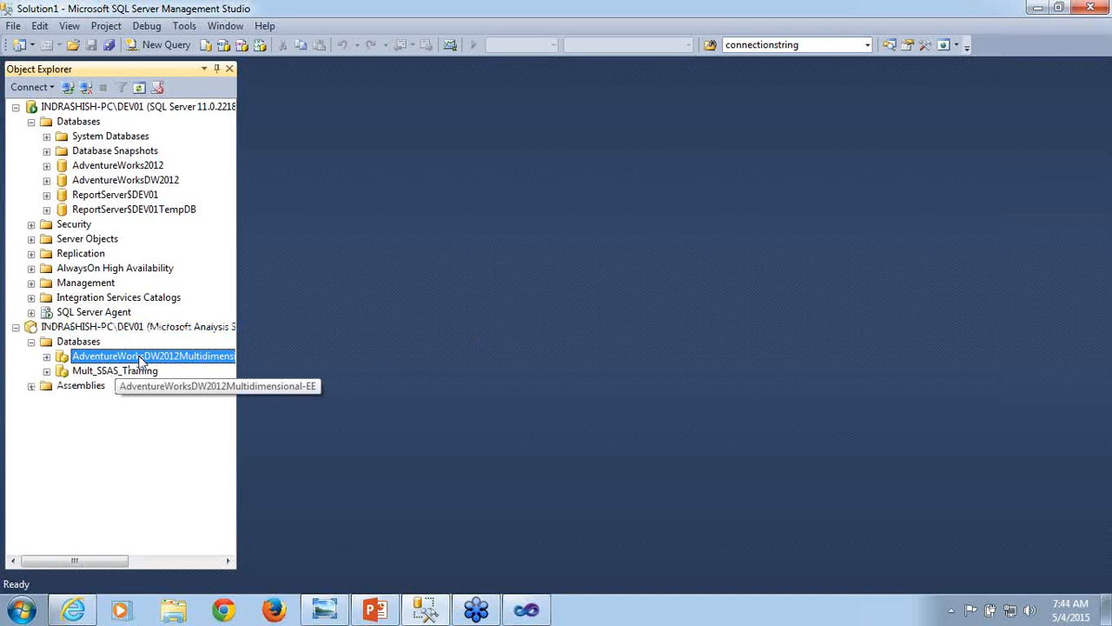
{"action": "left_click", "coordinate": [108, 372]}
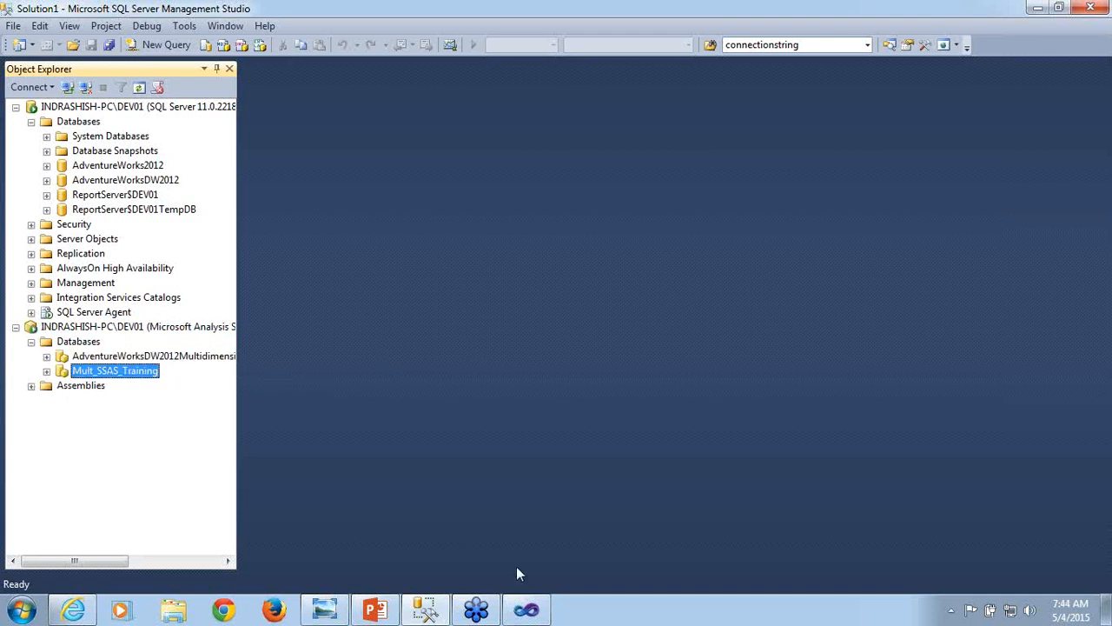
{"action": "left_click", "coordinate": [537, 609]}
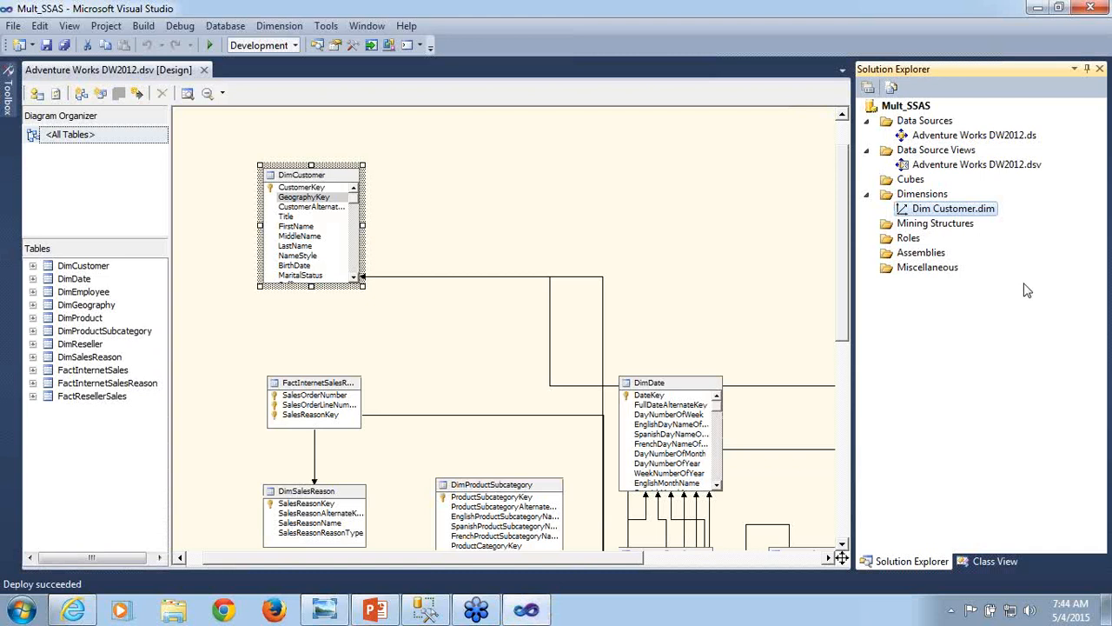
{"action": "left_click", "coordinate": [1038, 7]}
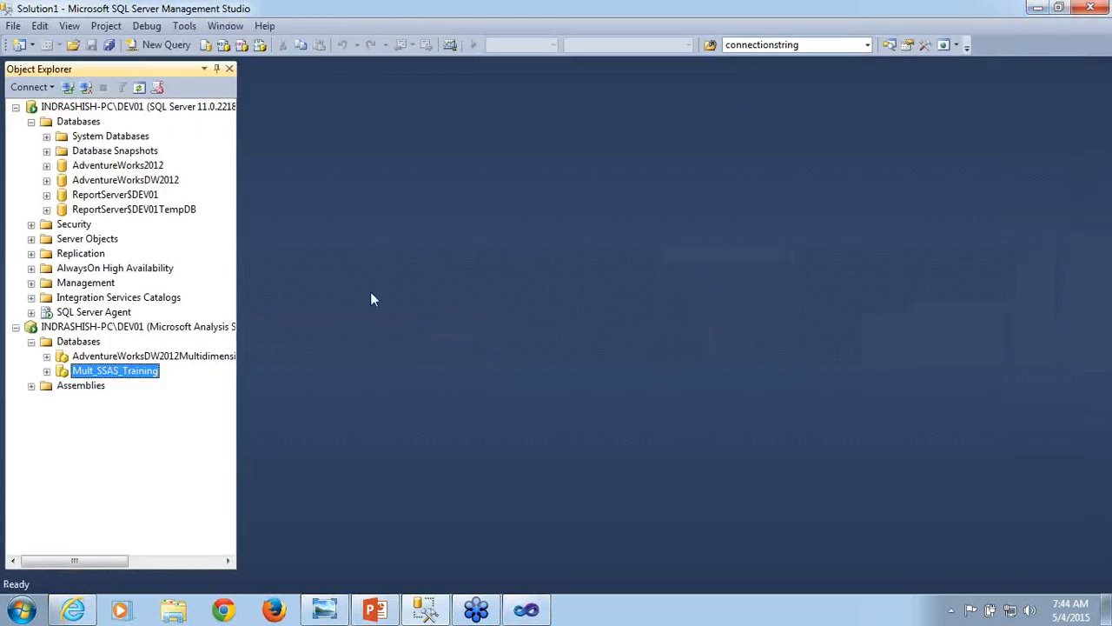
- Expand the Cubes and Dimensions of the Mult_SSAS_Training database and browse the Dim Customer dimension
{"action": "left_click", "coordinate": [47, 371]}
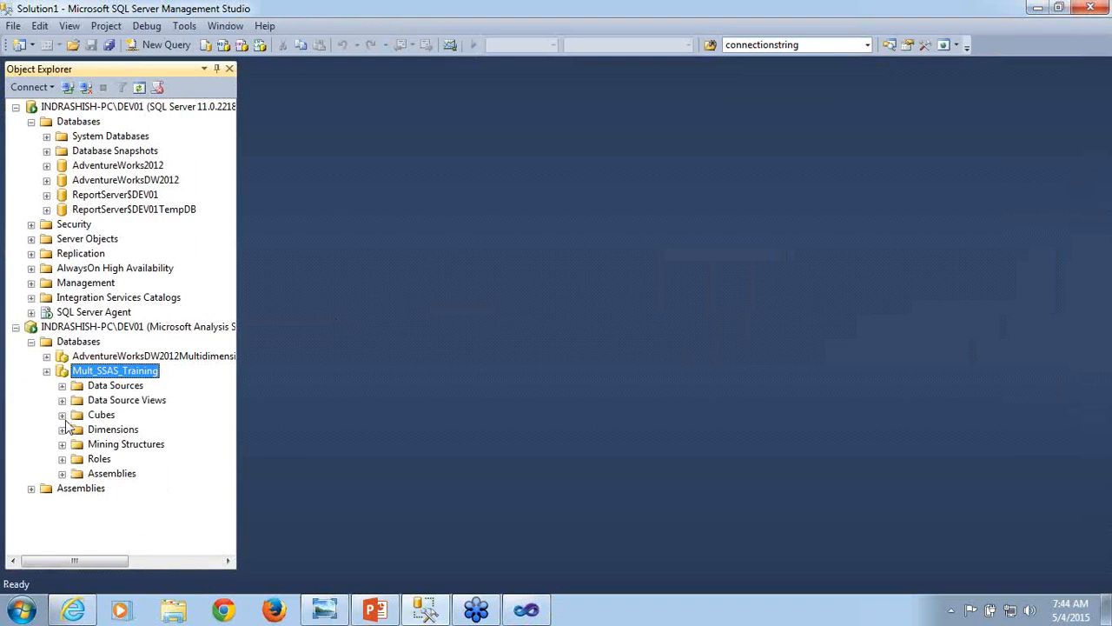
{"action": "left_click", "coordinate": [61, 415]}
{"action": "left_click", "coordinate": [62, 430]}
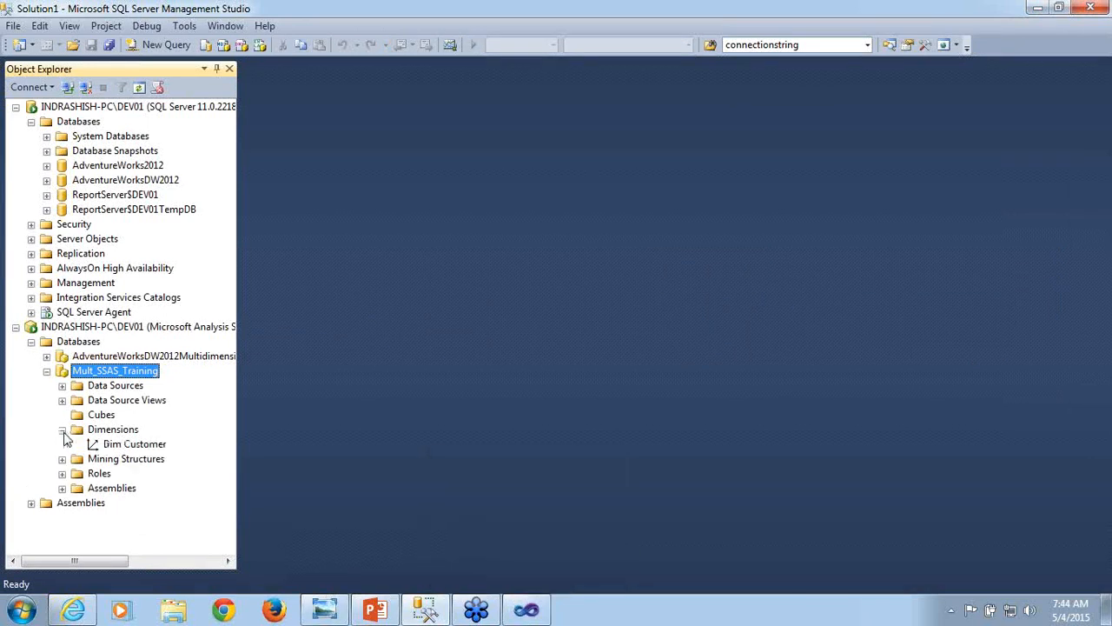
{"action": "left_click", "coordinate": [161, 449]}
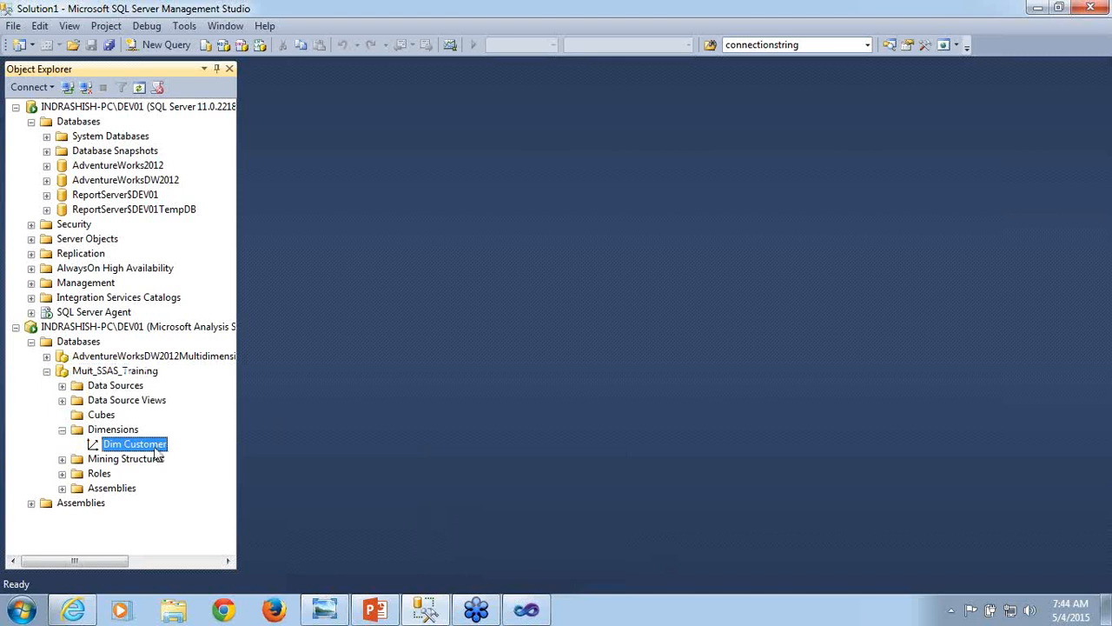
{"action": "right_click", "coordinate": [155, 451]}
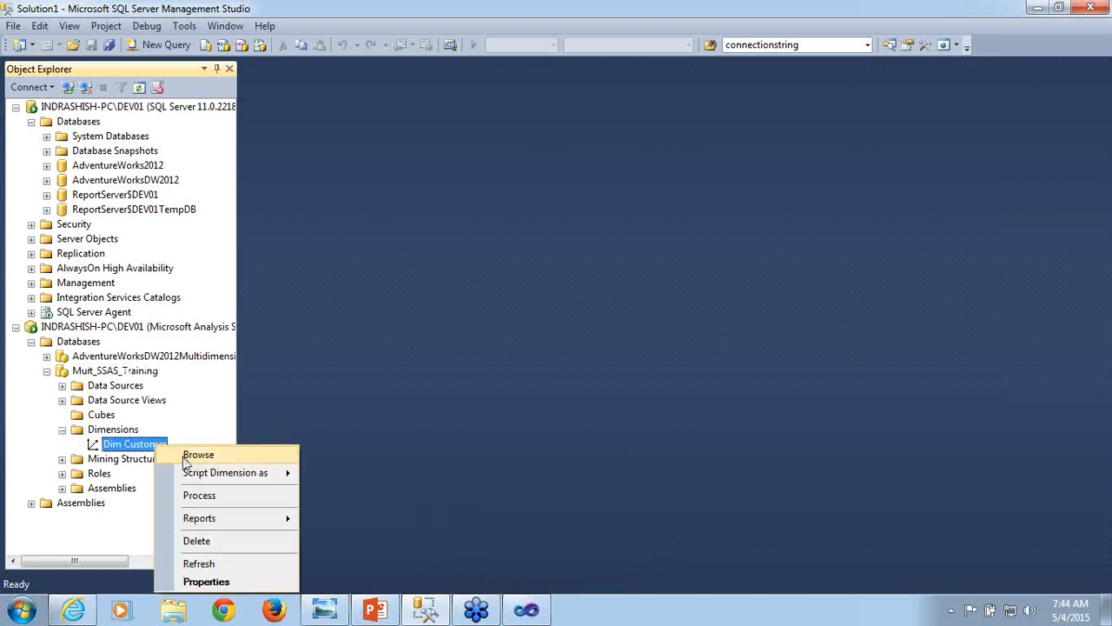
{"action": "left_click", "coordinate": [198, 454]}
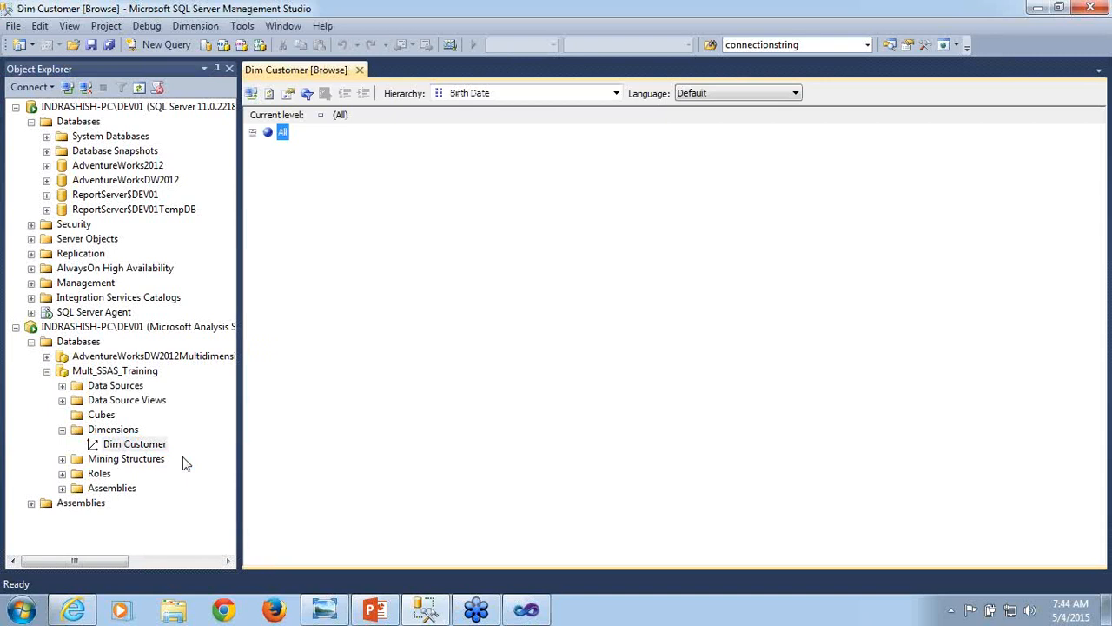
- Switch the dimension browser to the First Name hierarchy and expand its All member to view the values
{"action": "left_click", "coordinate": [616, 94]}
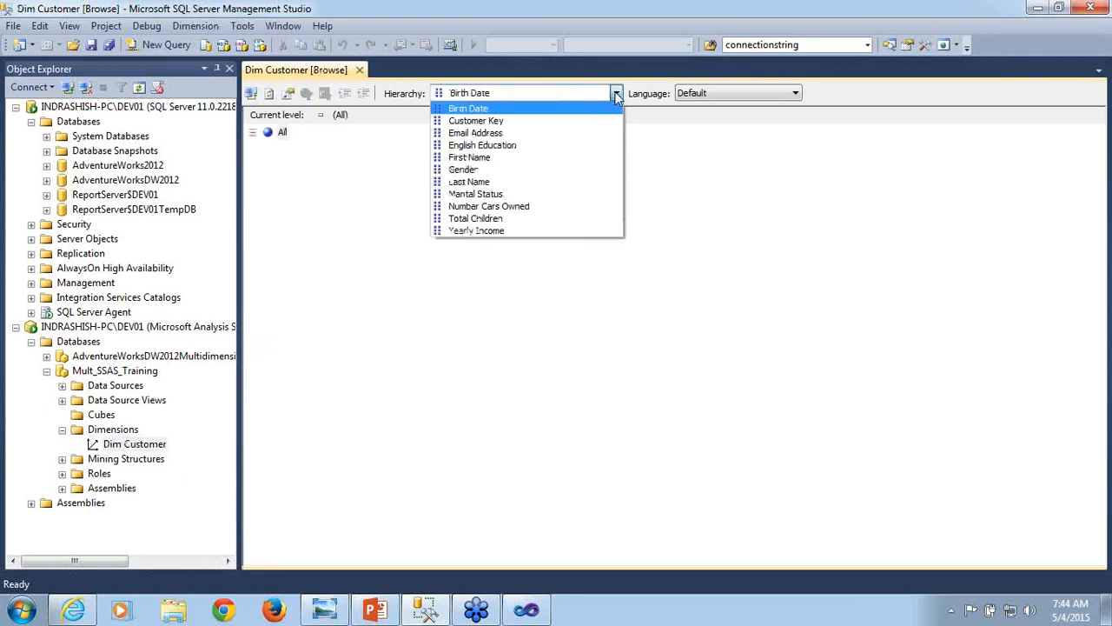
{"action": "left_click", "coordinate": [369, 216]}
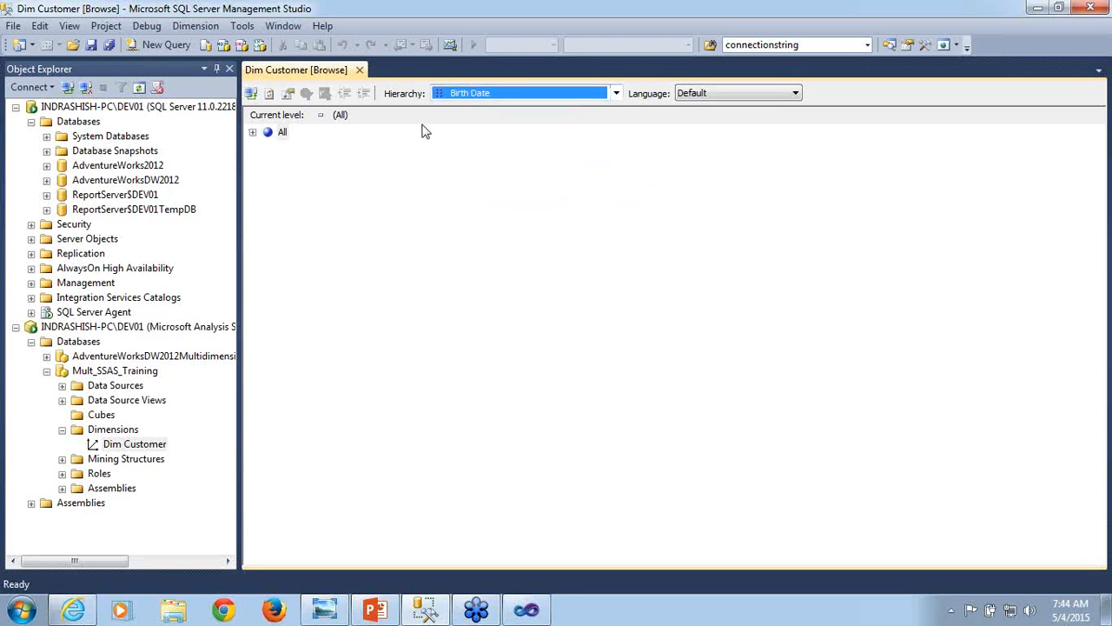
{"action": "left_click", "coordinate": [616, 94]}
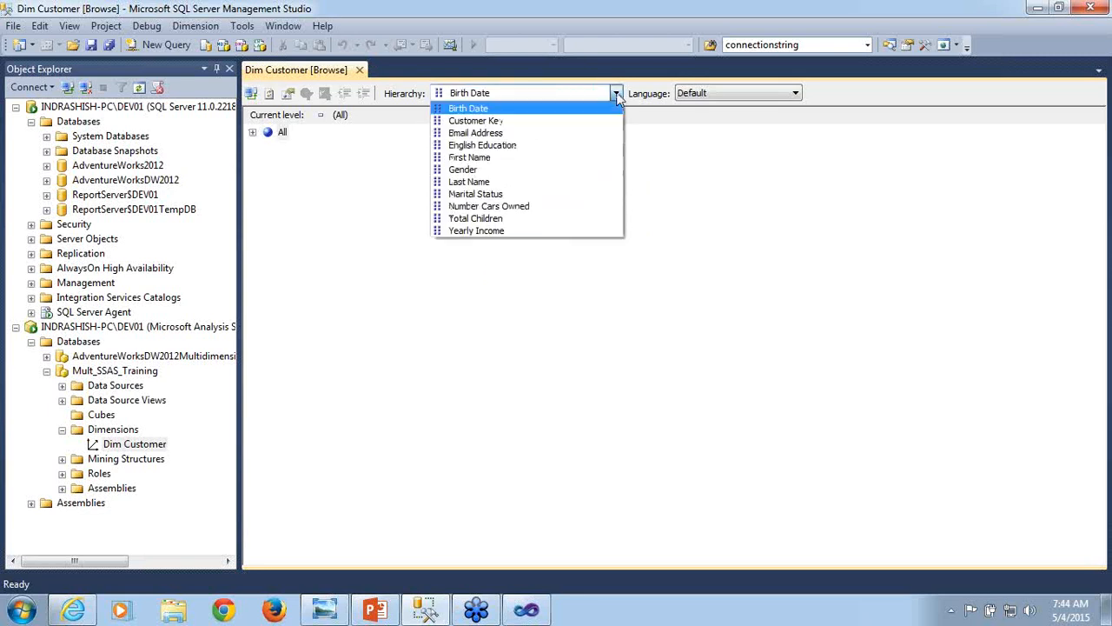
{"action": "left_click", "coordinate": [492, 157]}
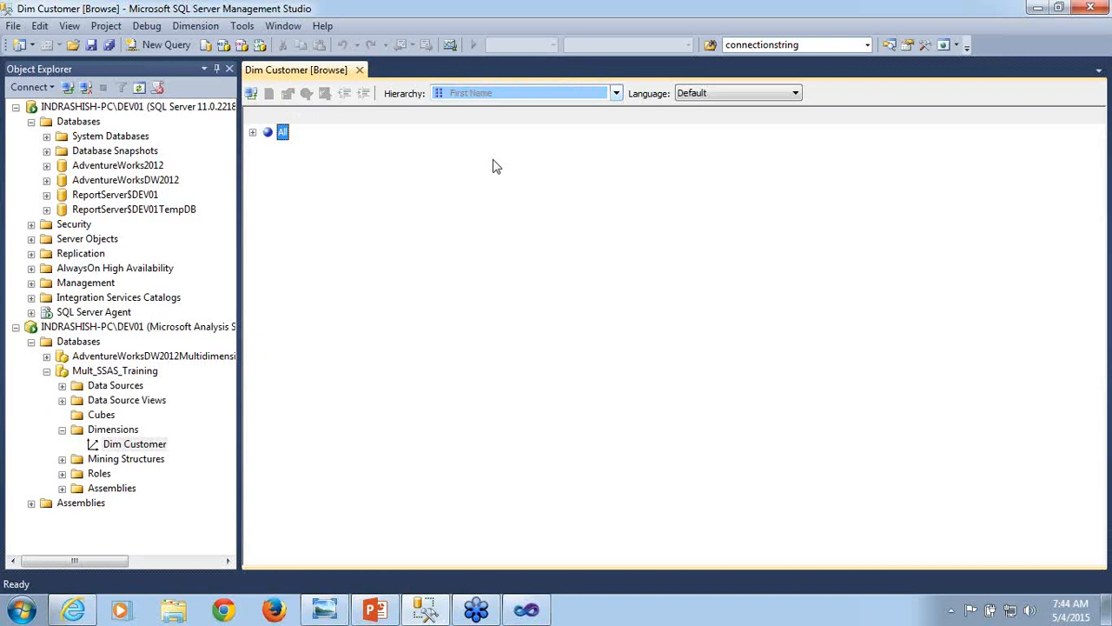
{"action": "left_click", "coordinate": [252, 132]}
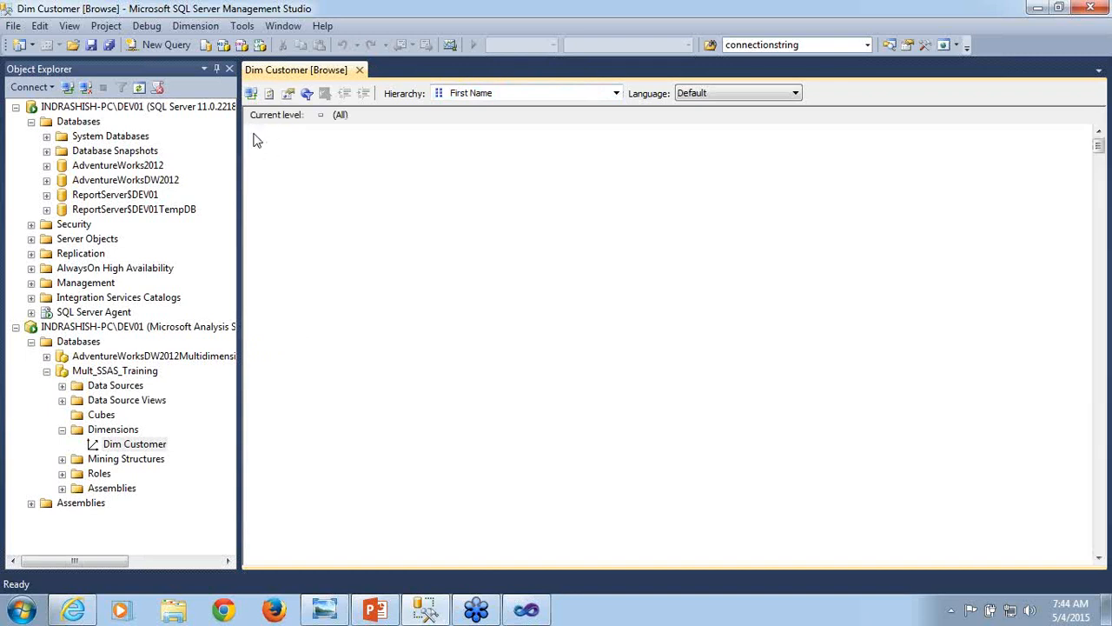
- Browse the members of the English Education and Marital Status hierarchies, and close the Dim Customer browse window
{"action": "left_click", "coordinate": [617, 93]}
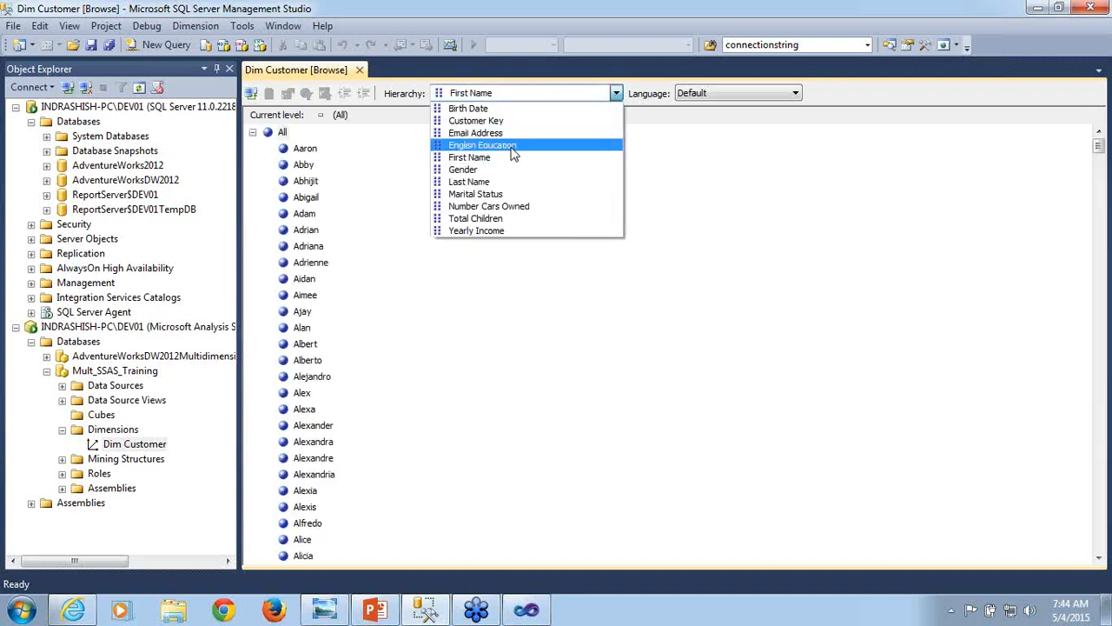
{"action": "left_click", "coordinate": [512, 148]}
{"action": "left_click", "coordinate": [253, 133]}
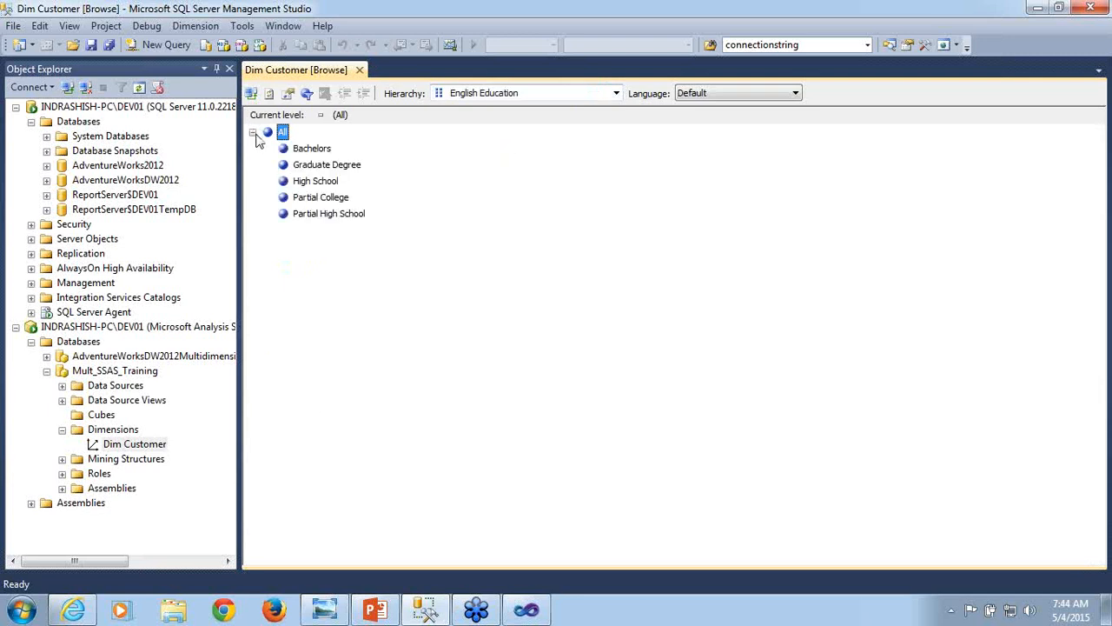
{"action": "left_click", "coordinate": [616, 93]}
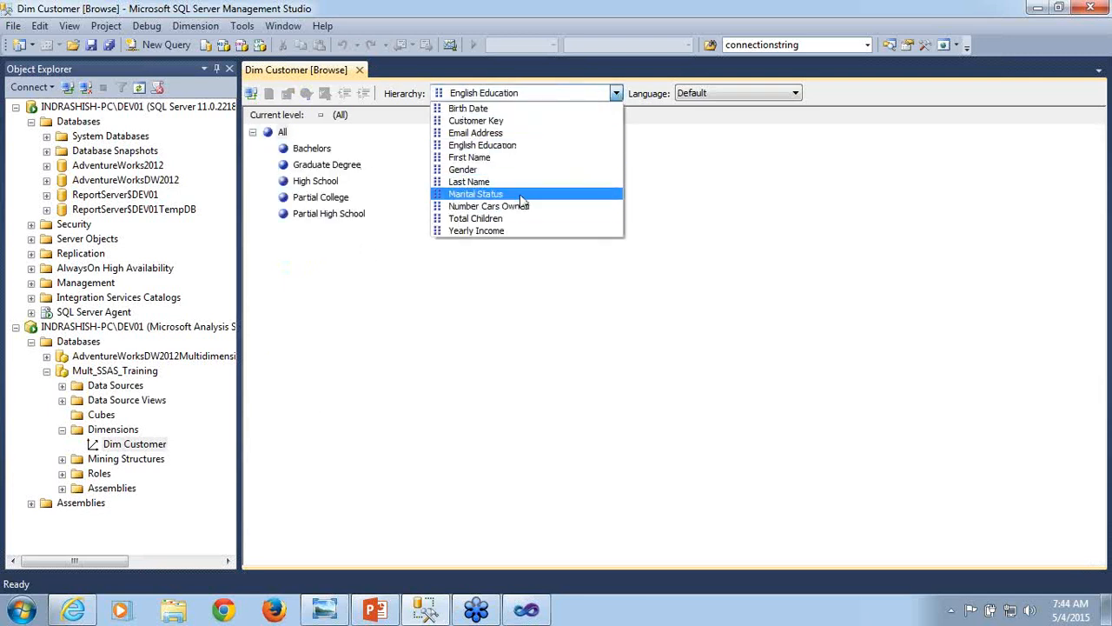
{"action": "left_click", "coordinate": [521, 194]}
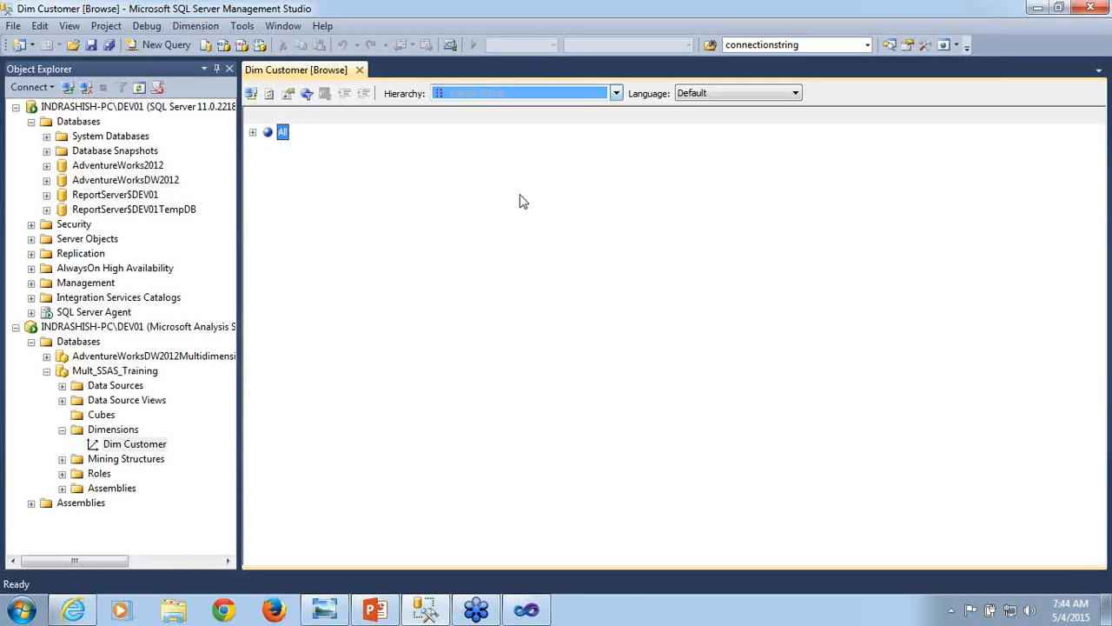
{"action": "left_click", "coordinate": [253, 133]}
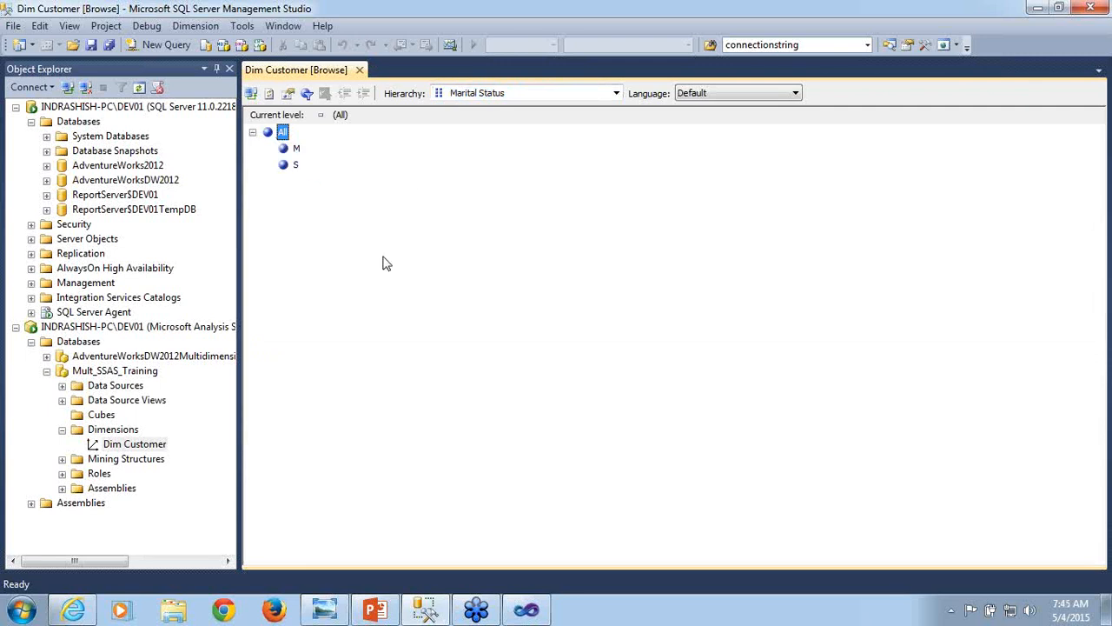
{"action": "left_click", "coordinate": [360, 69]}
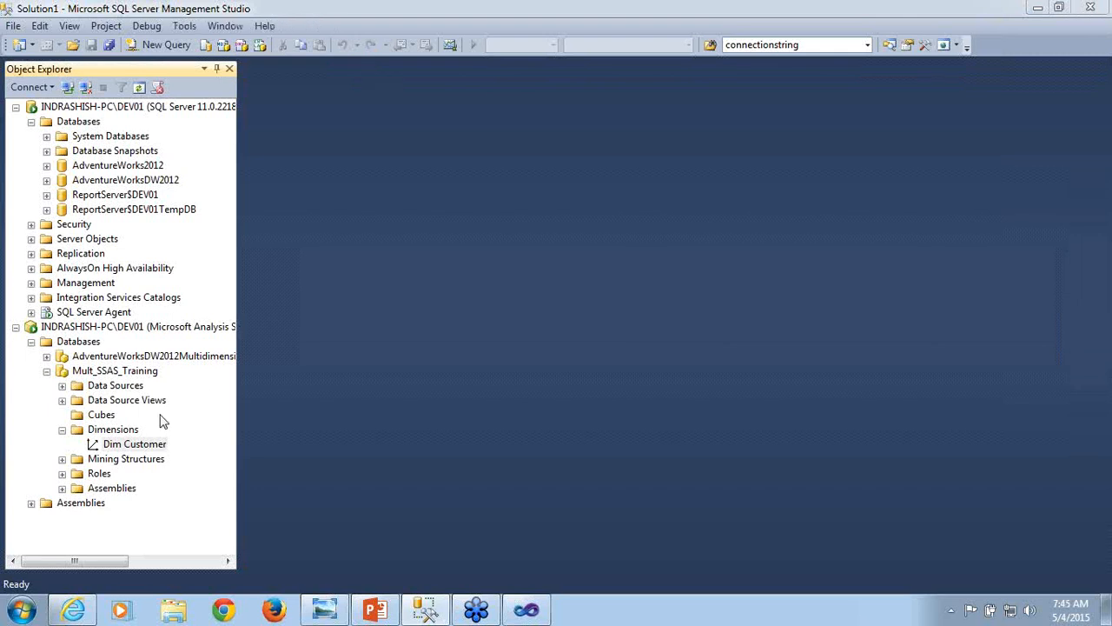
- View the properties of the deployed Dim Customer dimension and close them without changes
{"action": "left_click", "coordinate": [142, 463]}
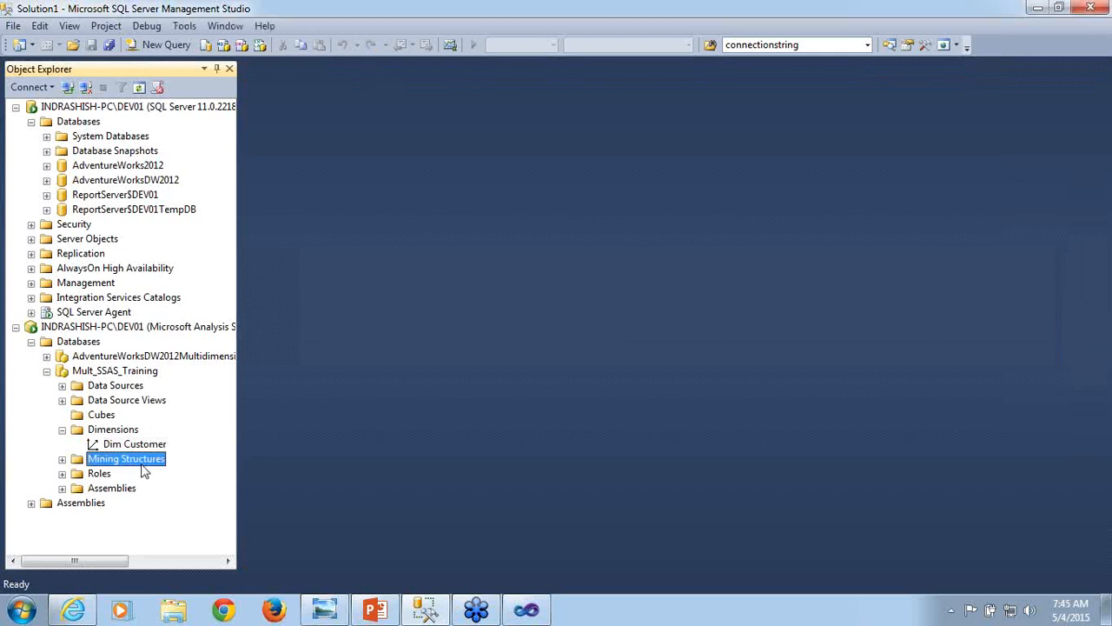
{"action": "left_click", "coordinate": [532, 615]}
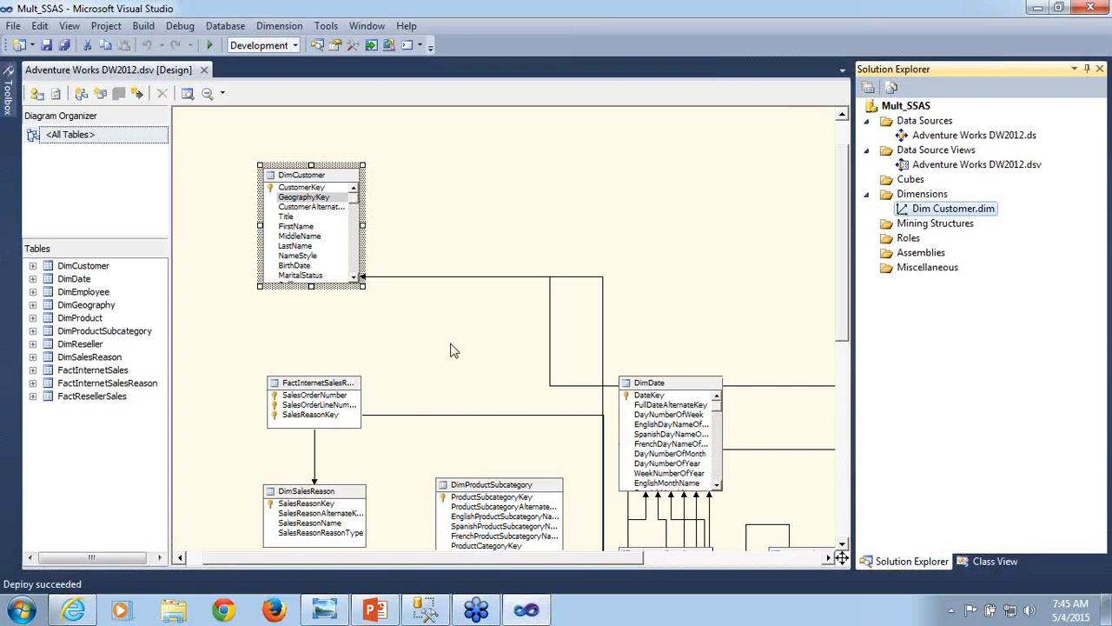
{"action": "left_click", "coordinate": [529, 611]}
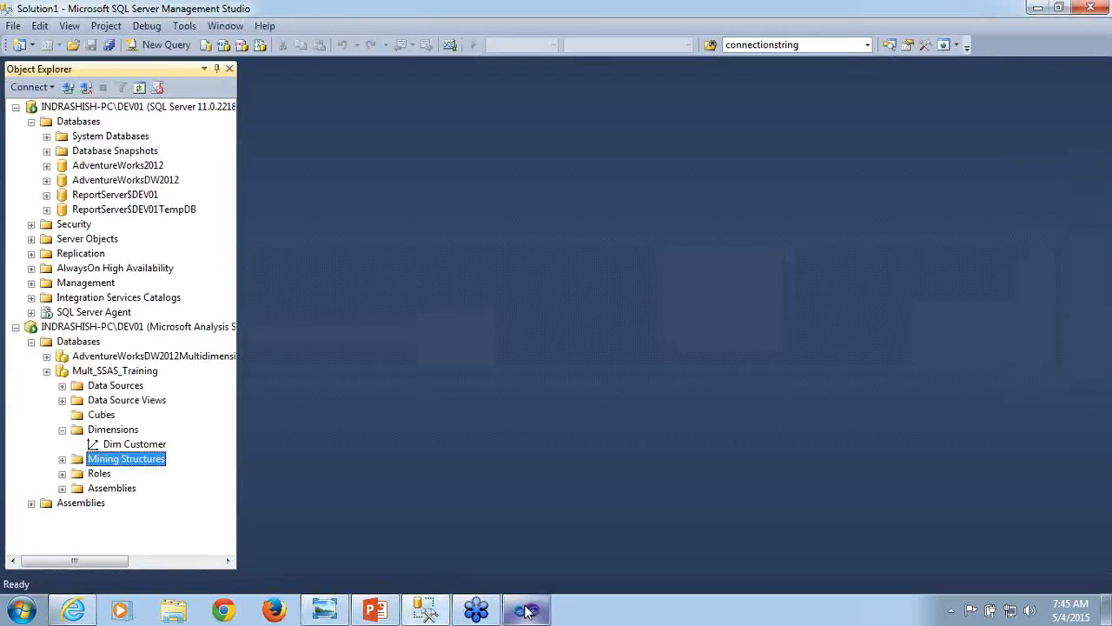
{"action": "left_click", "coordinate": [152, 444]}
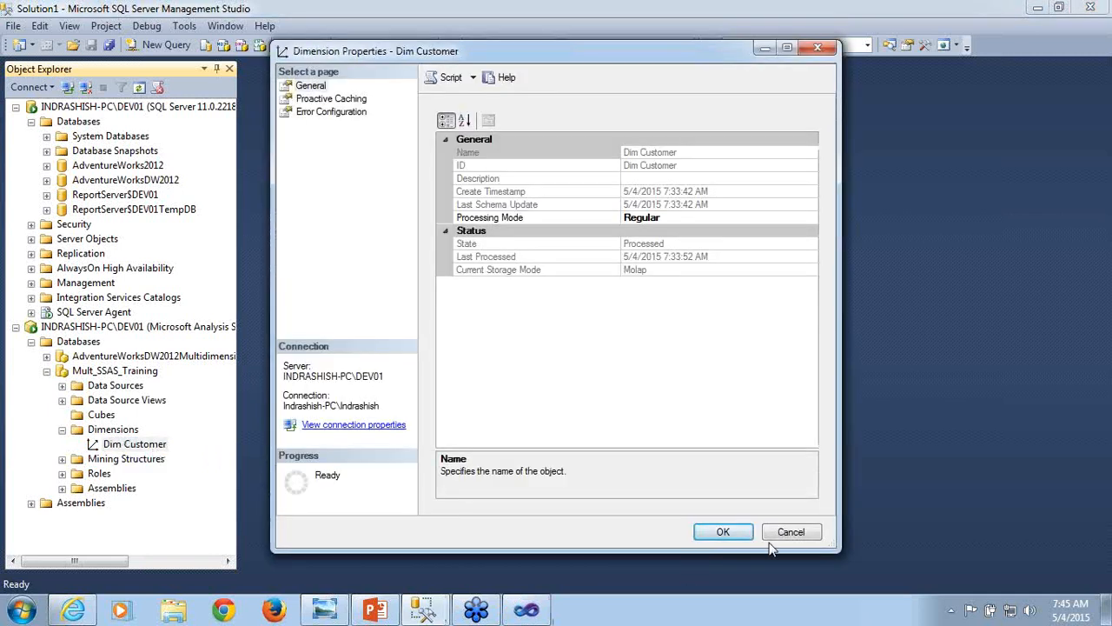
{"action": "left_click", "coordinate": [787, 532]}
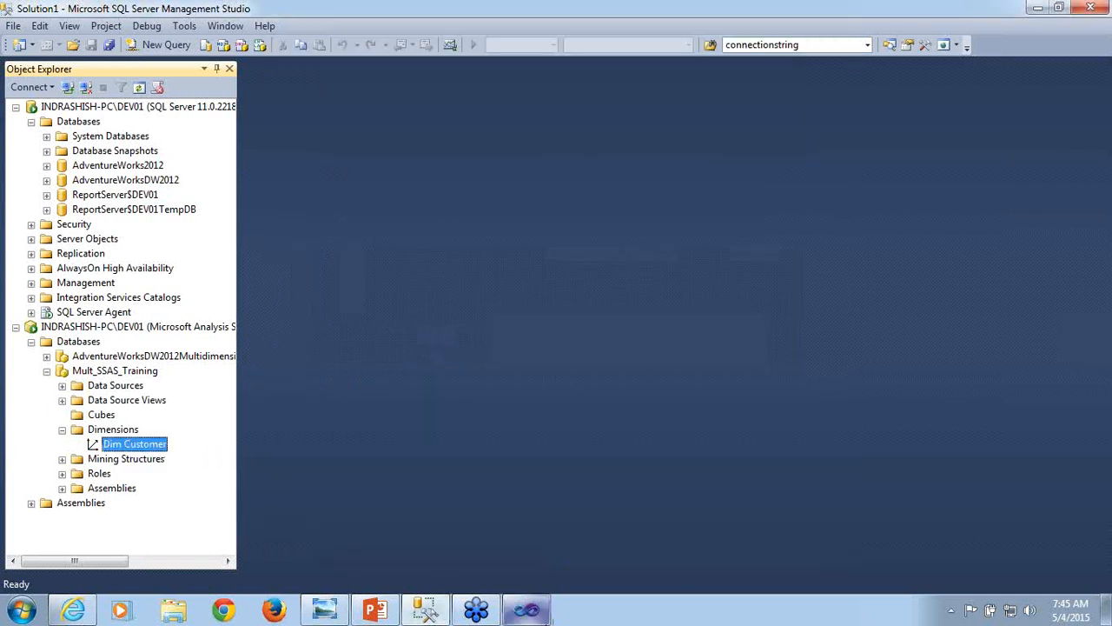
- Switch to Visual Studio, open Dim Customer.dim in its browser view, and expand the Customer Key hierarchy
{"action": "left_click", "coordinate": [528, 609]}
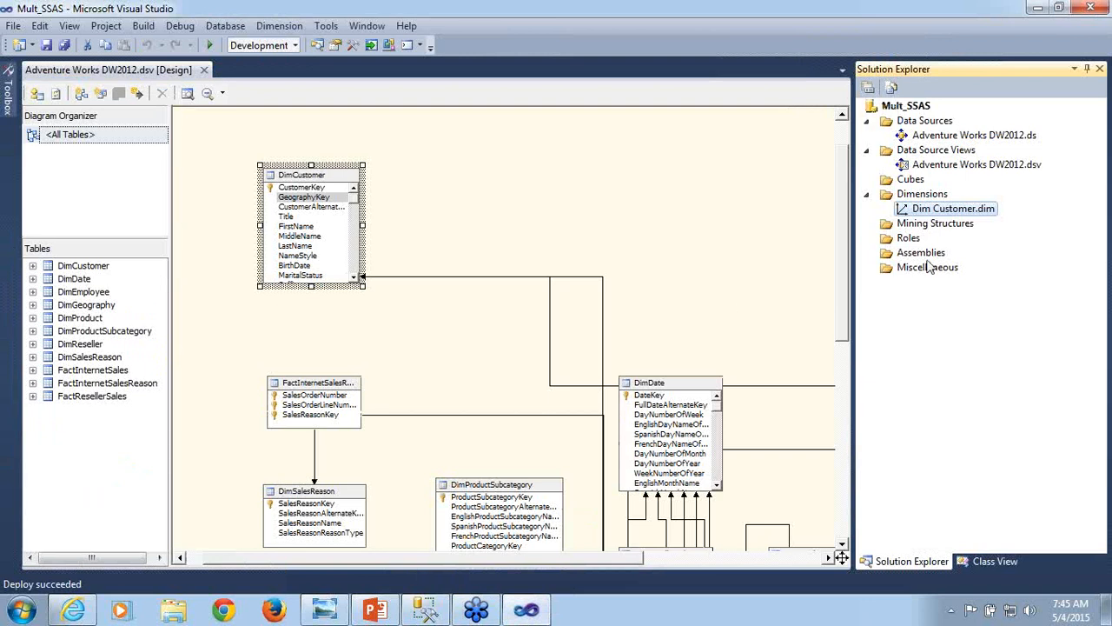
{"action": "double_click", "coordinate": [948, 210]}
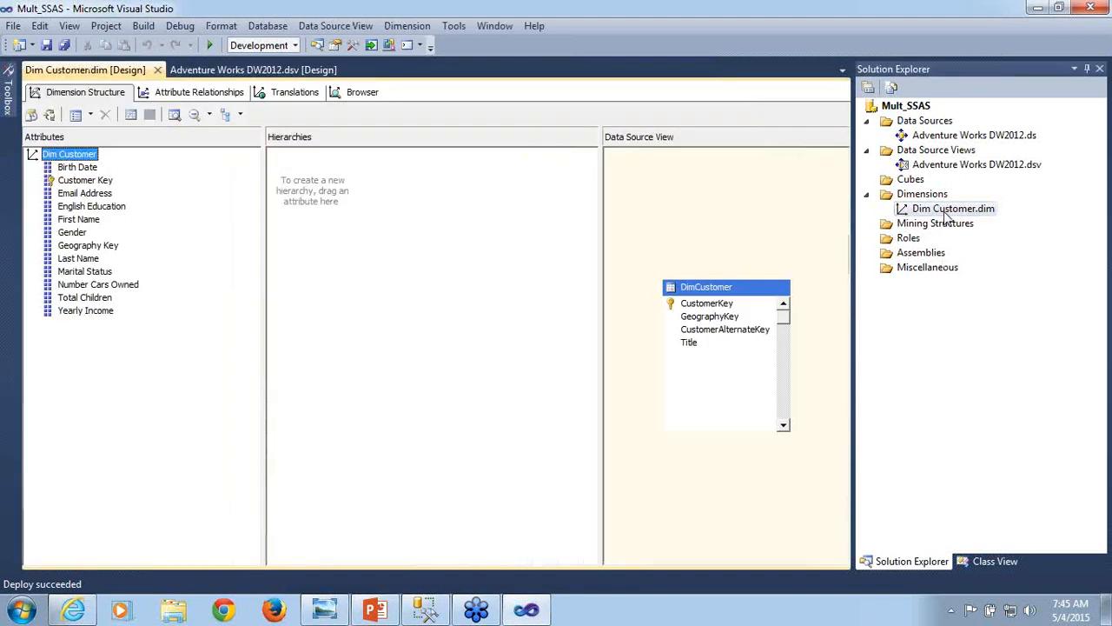
{"action": "left_click", "coordinate": [356, 93]}
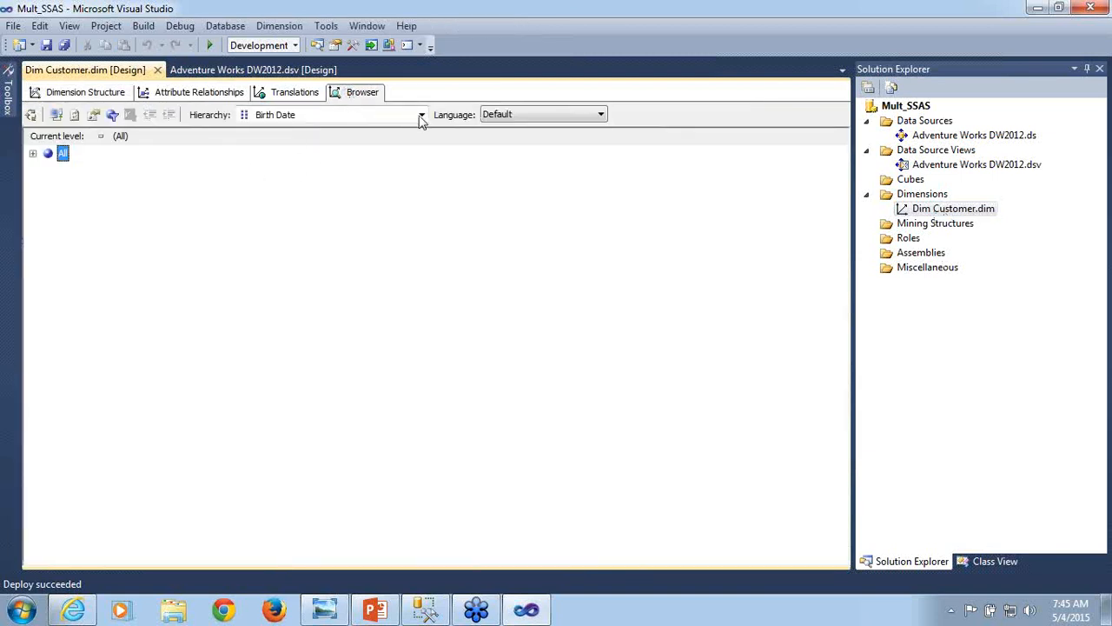
{"action": "left_click", "coordinate": [421, 116]}
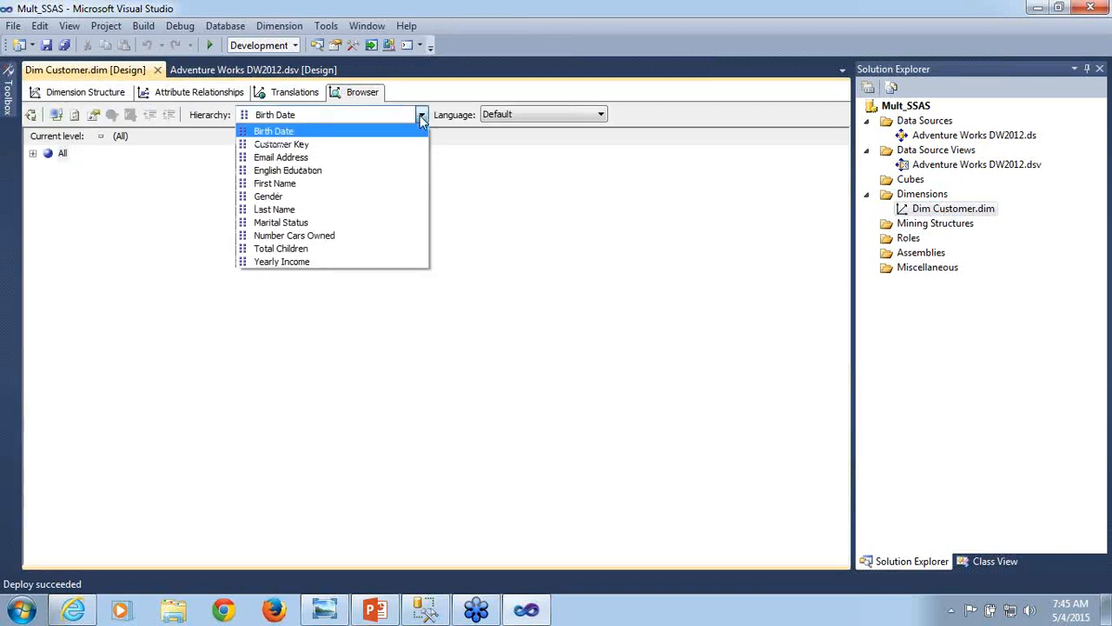
{"action": "left_click", "coordinate": [359, 145]}
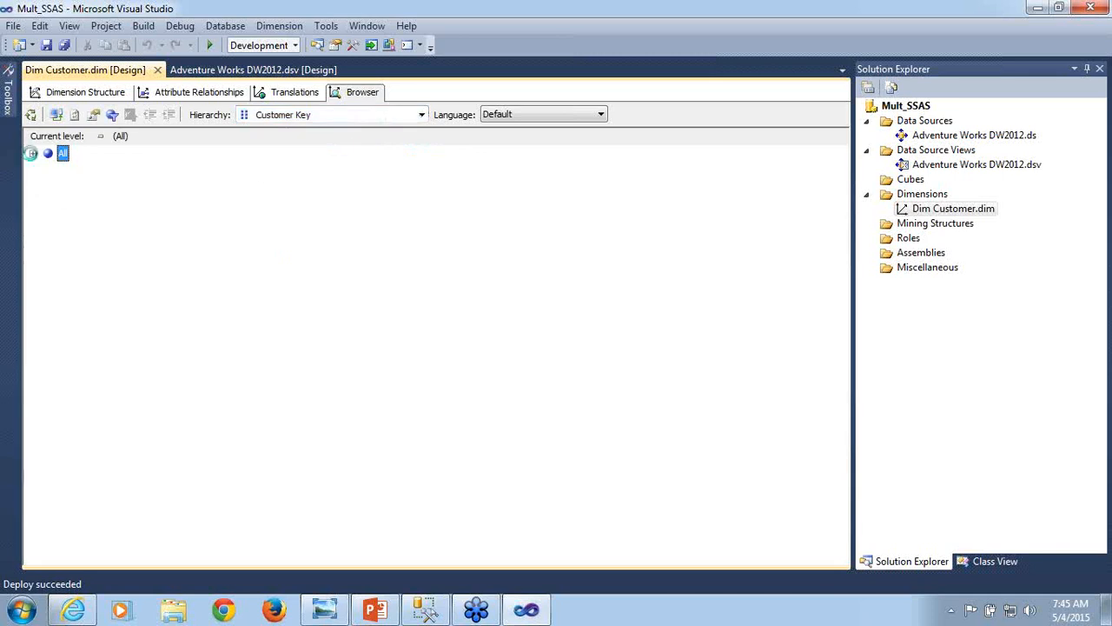
{"action": "left_click", "coordinate": [31, 154]}
- Step through the first four Customer Key members under All to inspect them individually
{"action": "left_click", "coordinate": [95, 221]}
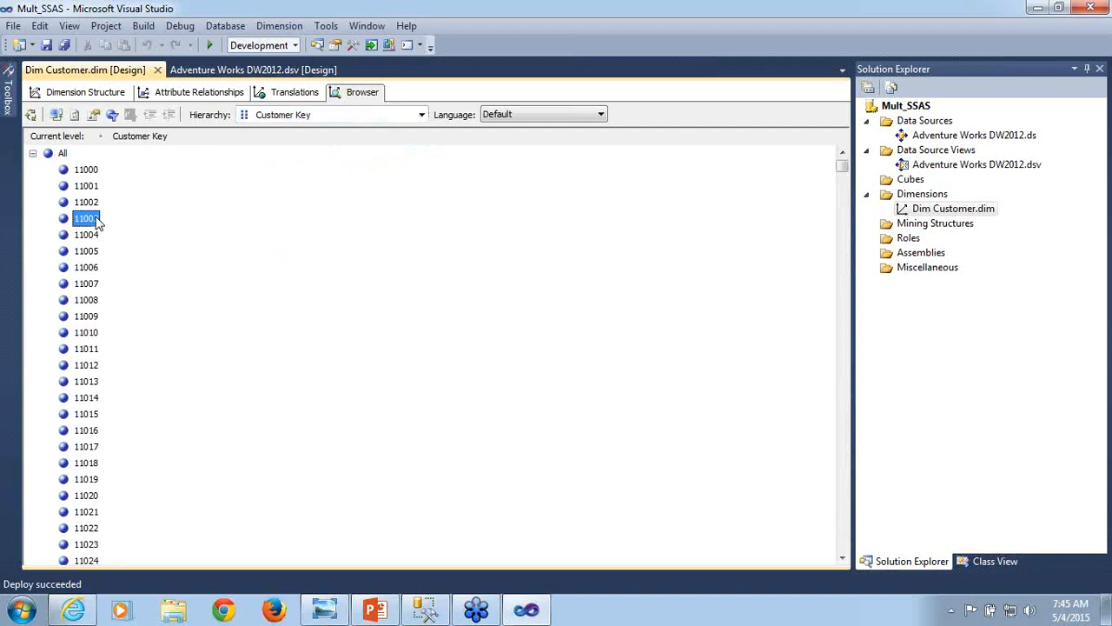
{"action": "left_click", "coordinate": [96, 170]}
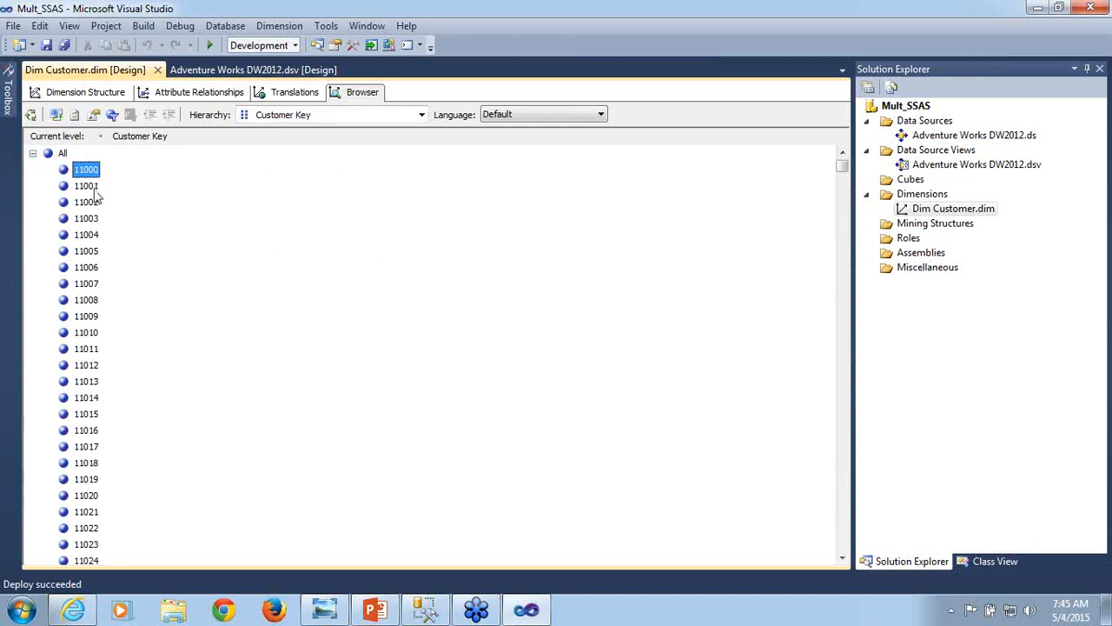
{"action": "left_click", "coordinate": [95, 188]}
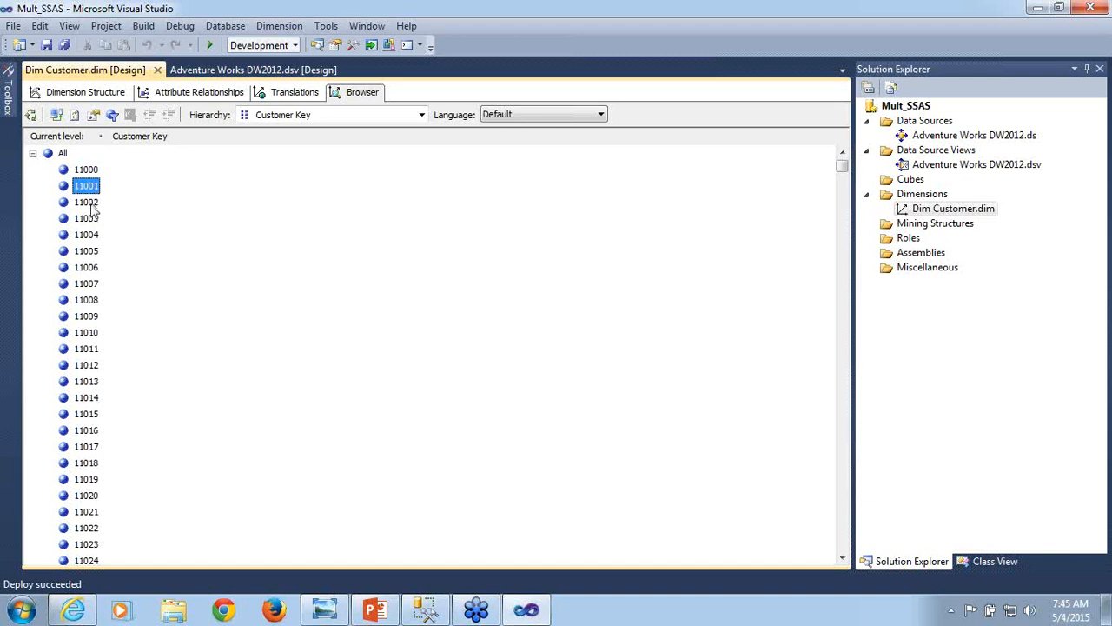
{"action": "left_click", "coordinate": [92, 204]}
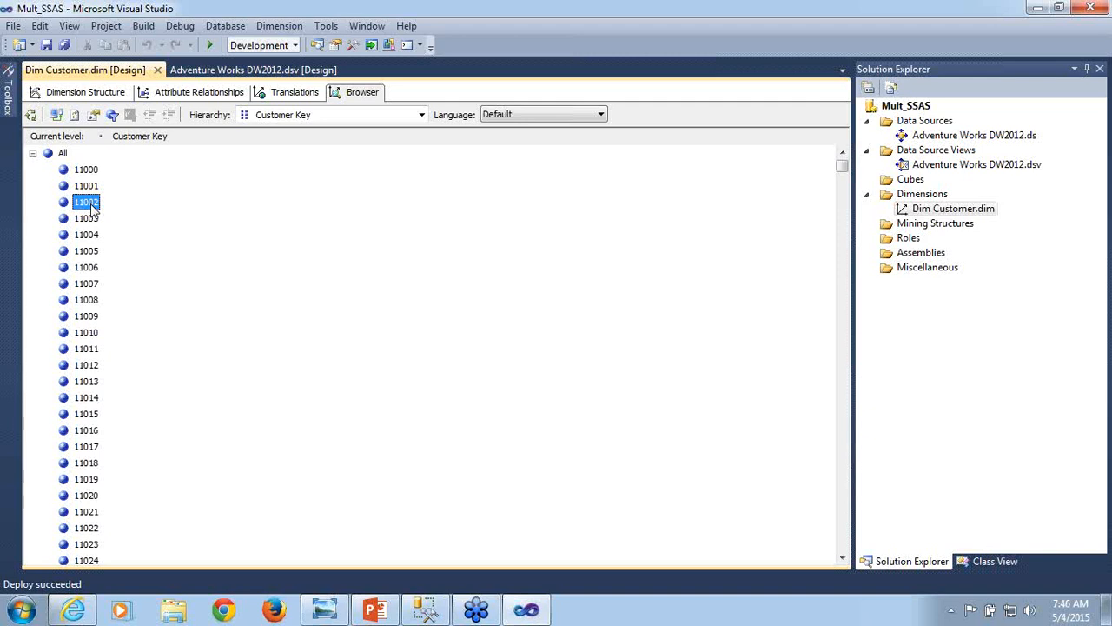
{"action": "key", "text": "Up"}
{"action": "key", "text": "Up"}
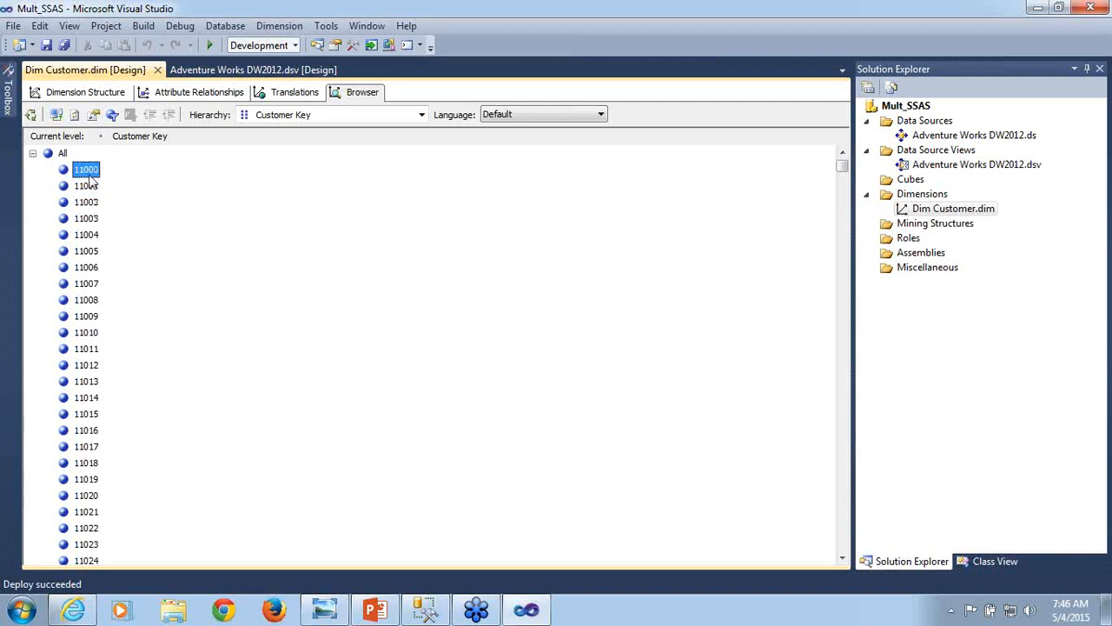
{"action": "left_click", "coordinate": [90, 224]}
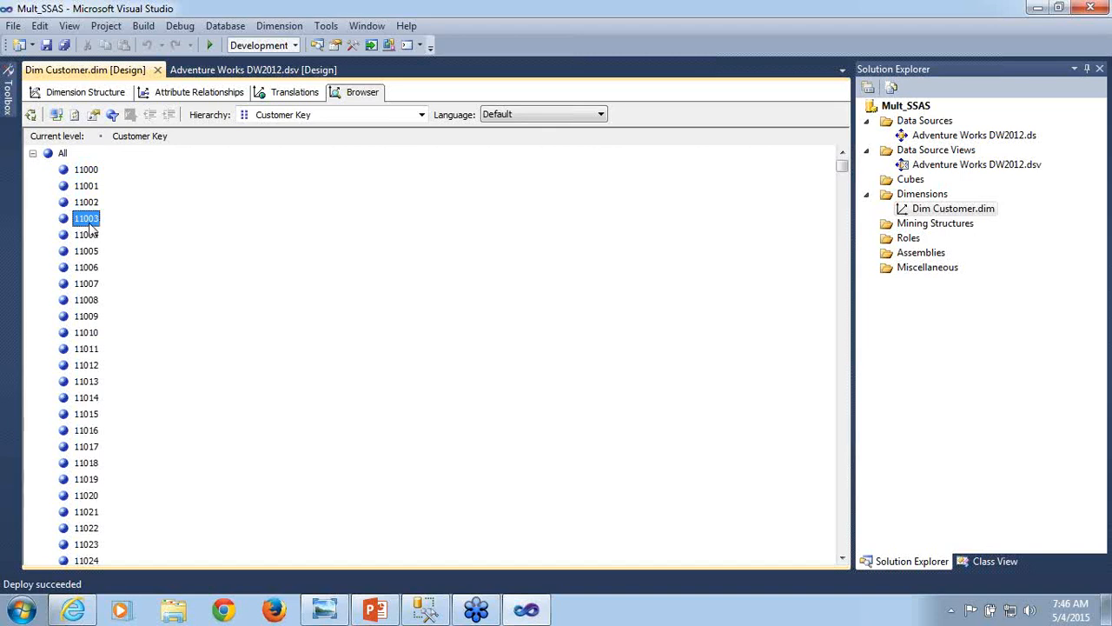
- Select the First Name attribute in the dimension structure, and browse the members of the First Name hierarchy
{"action": "left_click", "coordinate": [84, 96]}
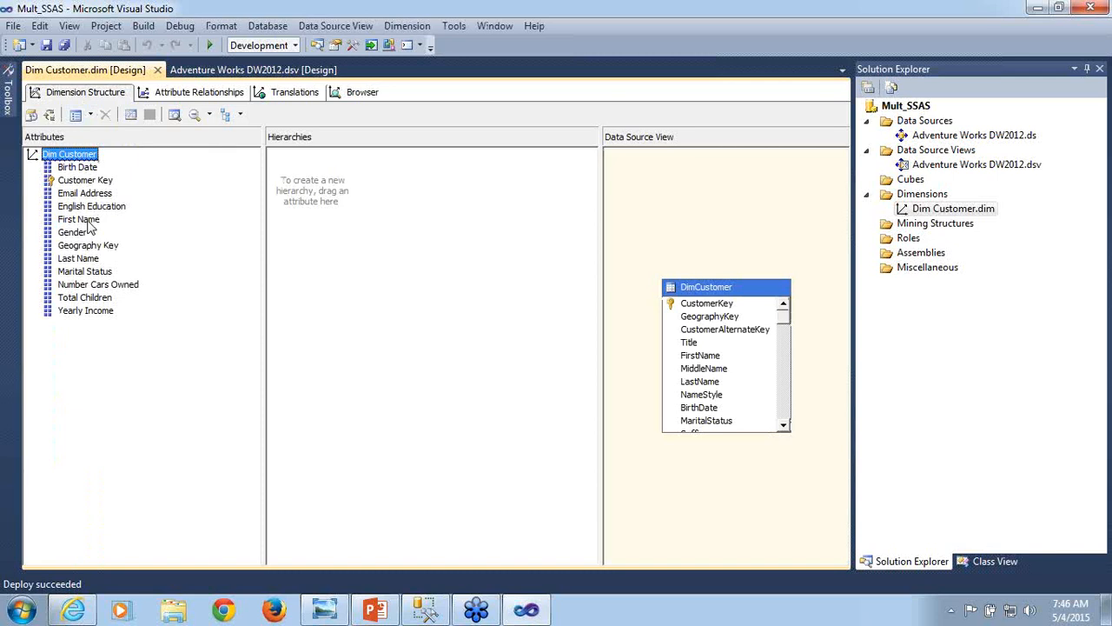
{"action": "left_click", "coordinate": [88, 222]}
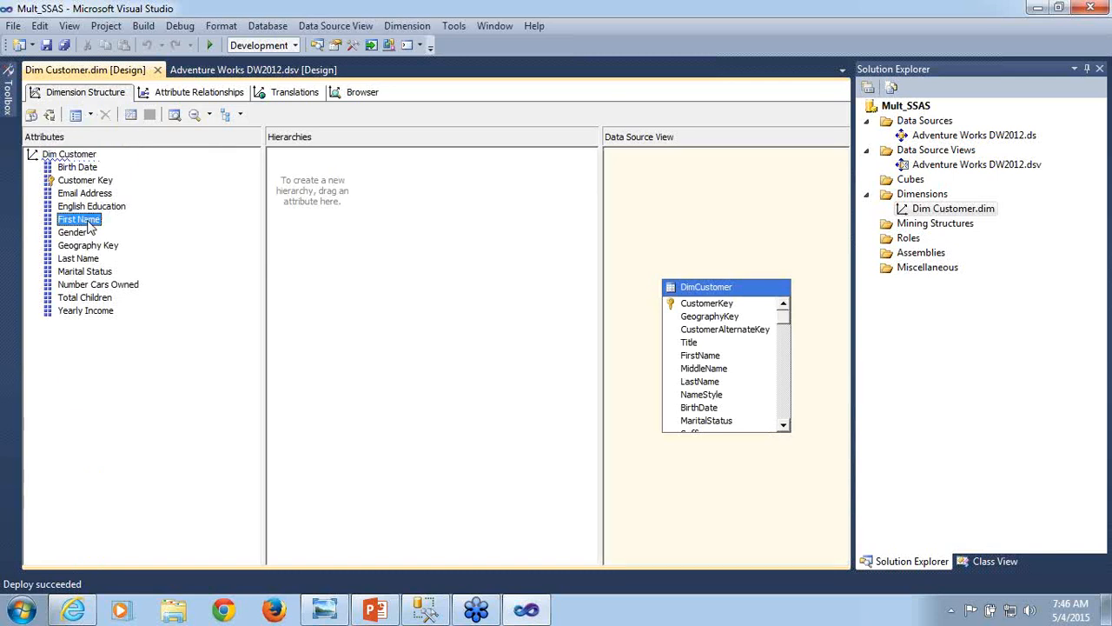
{"action": "left_click", "coordinate": [352, 95]}
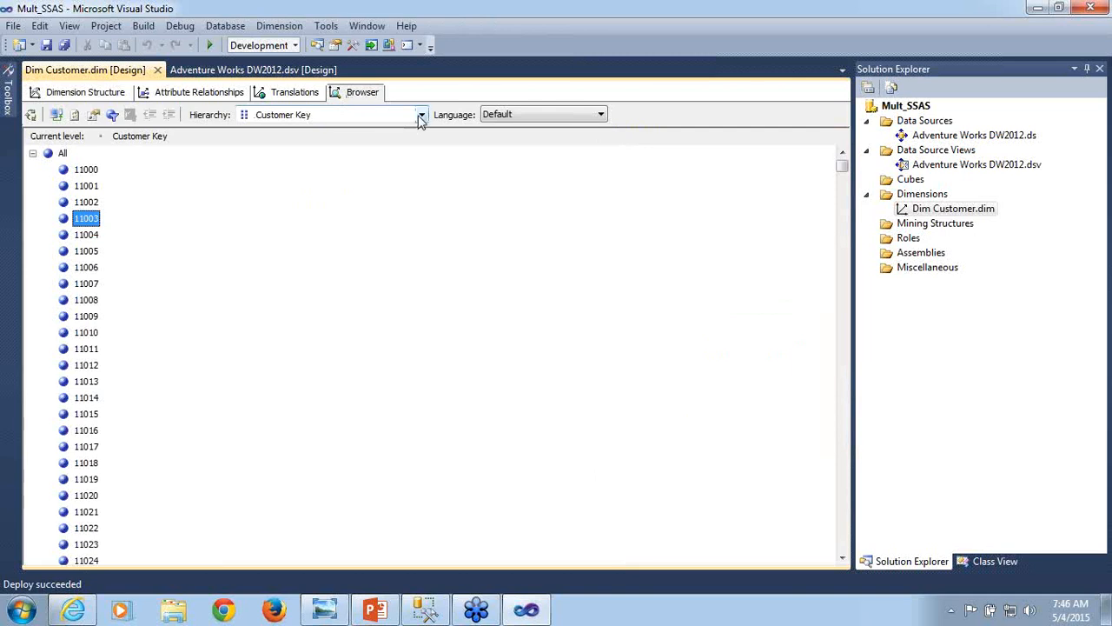
{"action": "left_click", "coordinate": [421, 115]}
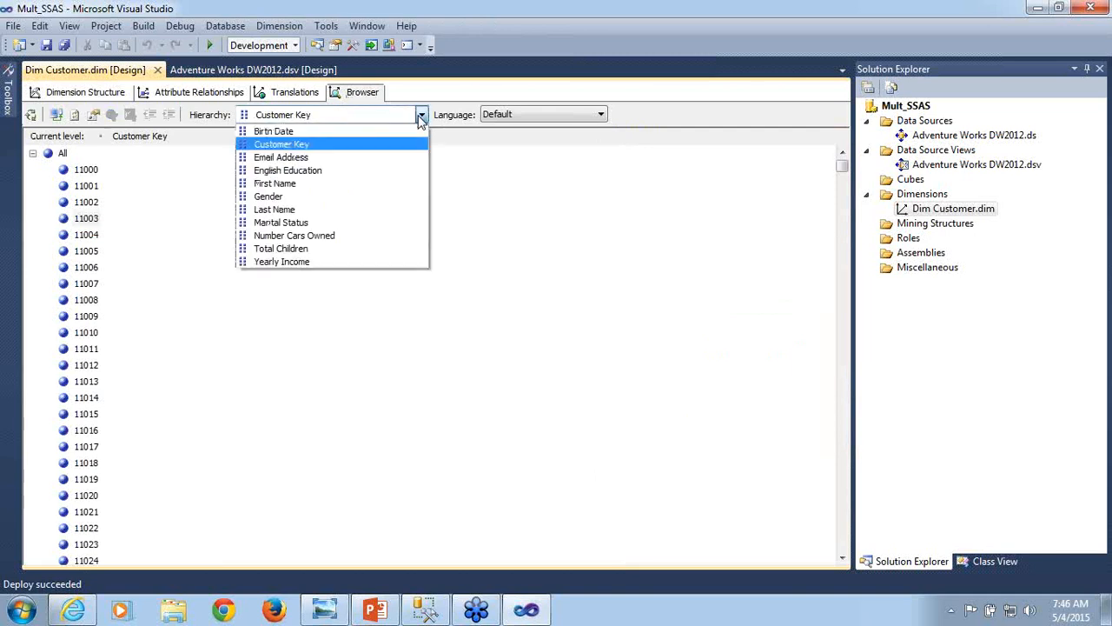
{"action": "left_click", "coordinate": [291, 185]}
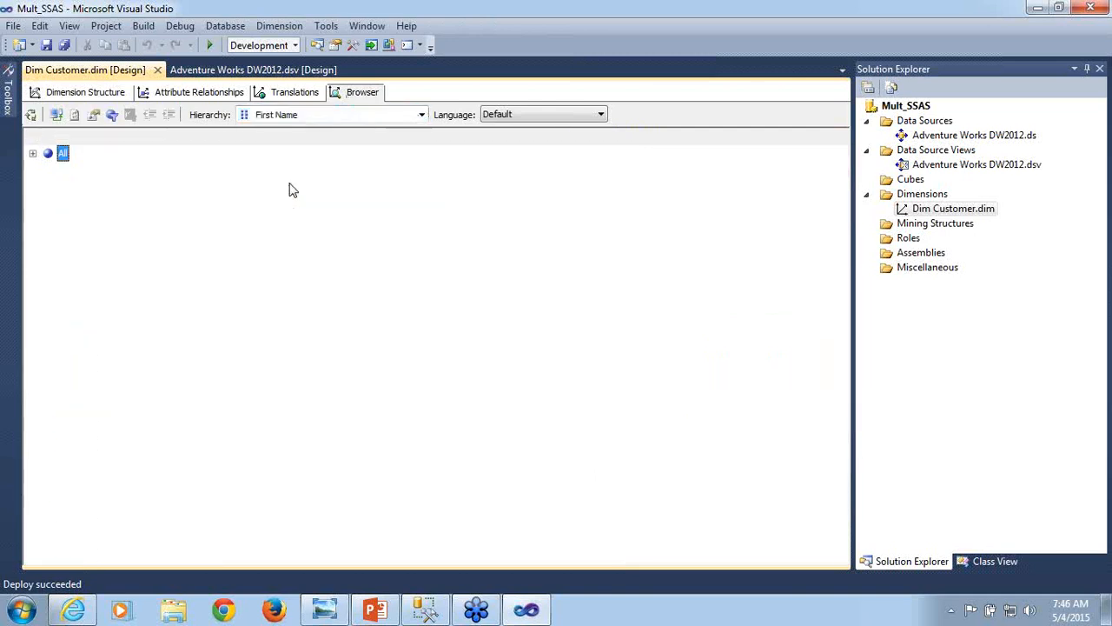
{"action": "left_click", "coordinate": [34, 154]}
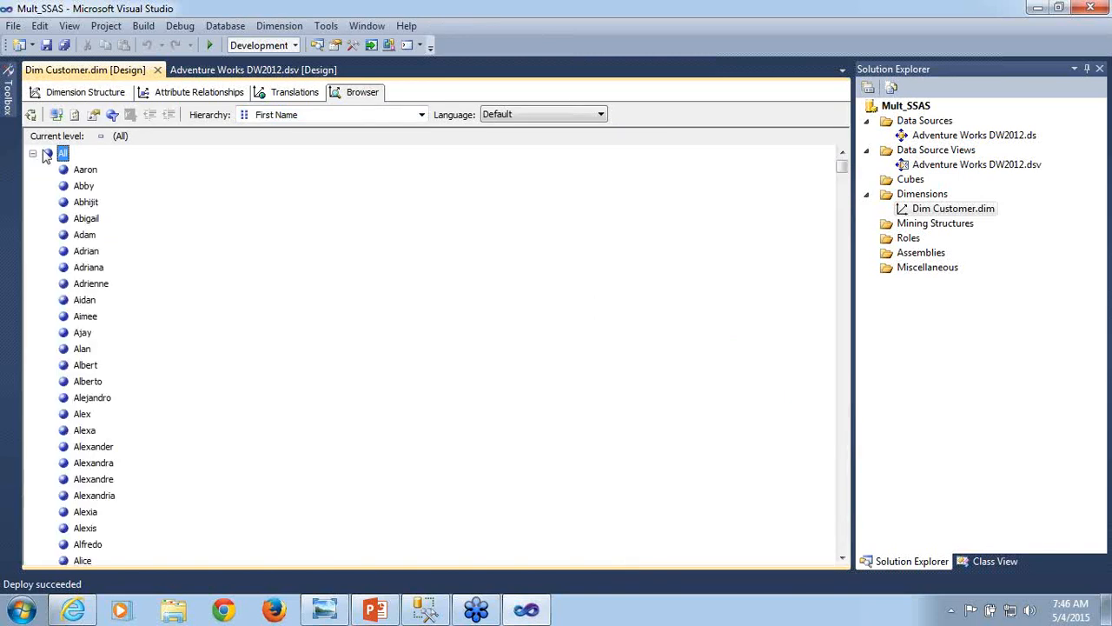
- Browse the members of the Last Name hierarchy, and return to the Dim Customer dimension structure
{"action": "left_click", "coordinate": [421, 116]}
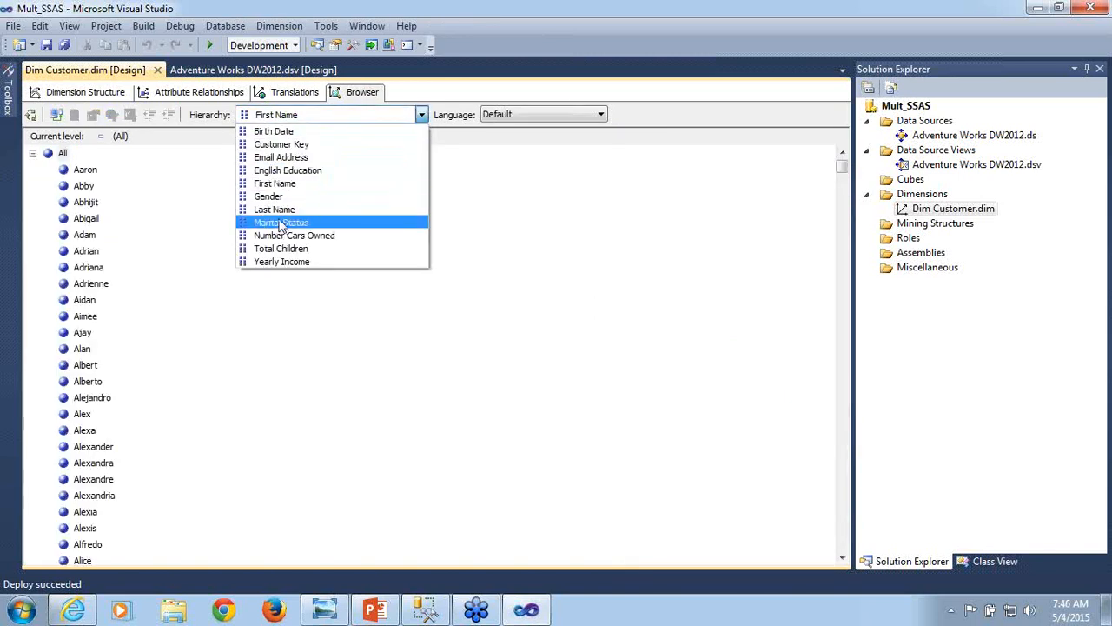
{"action": "left_click", "coordinate": [280, 211]}
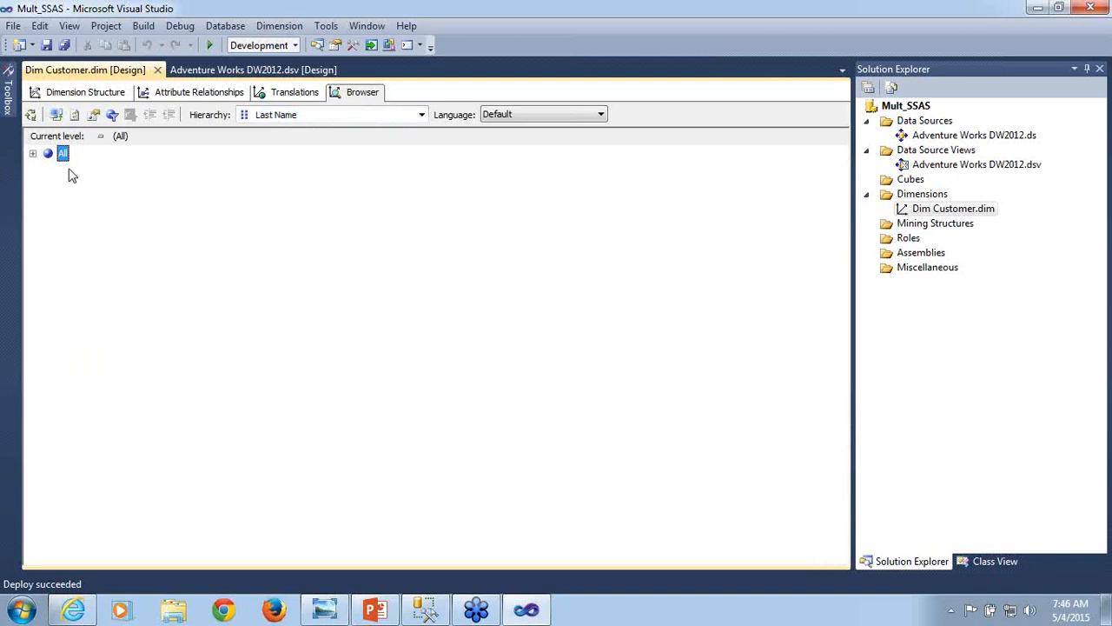
{"action": "left_click", "coordinate": [34, 154]}
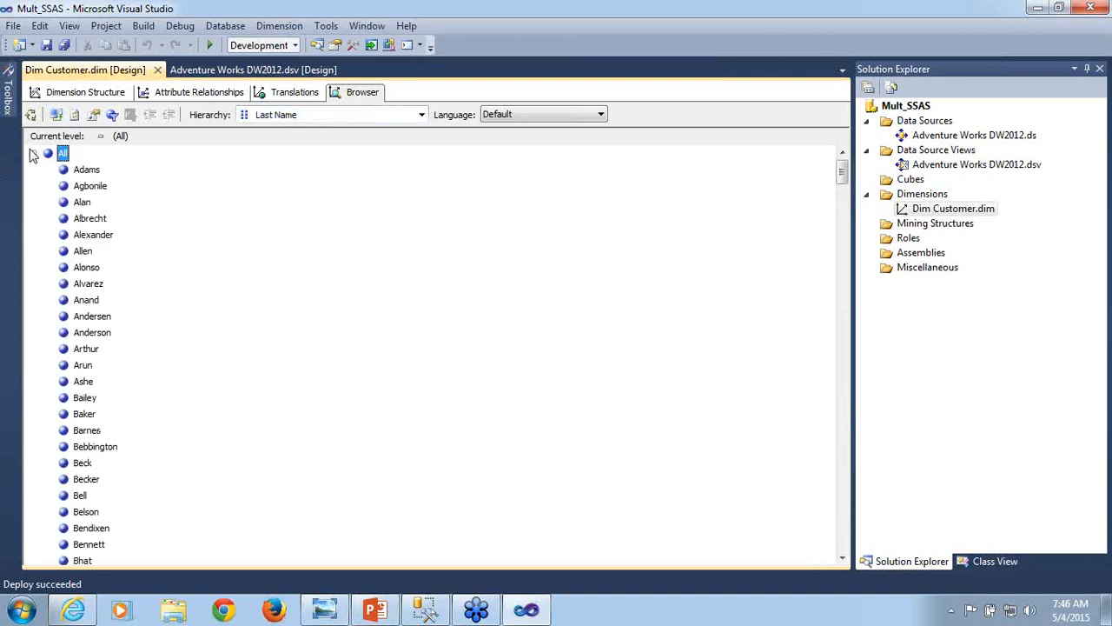
{"action": "left_click", "coordinate": [65, 94]}
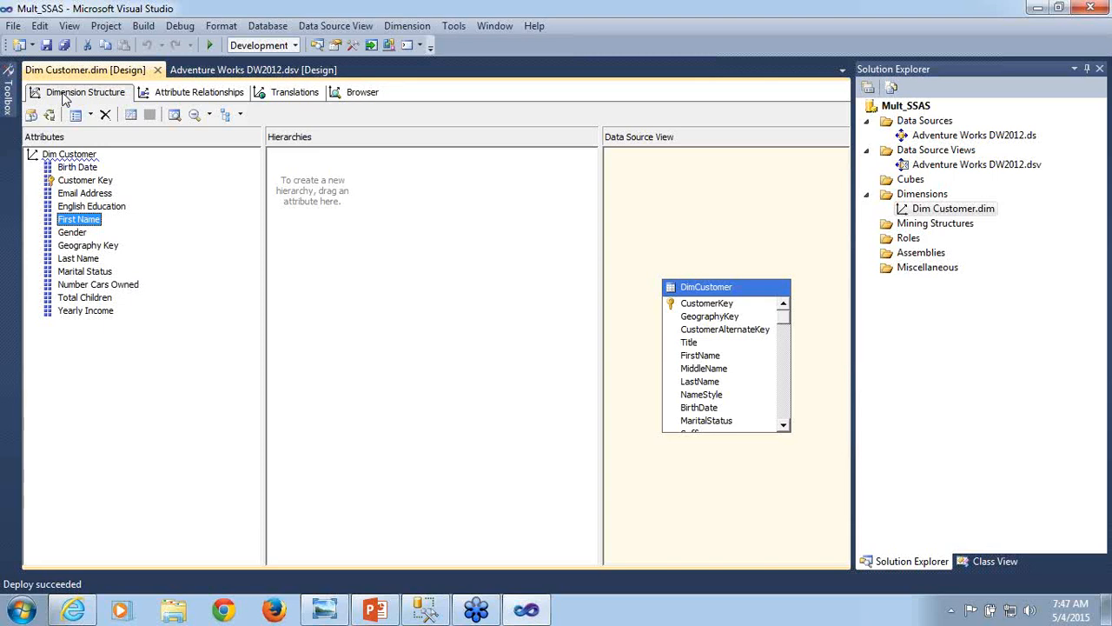
- Open the Adventure Works DW2012.dsv data source view and start a new named calculation called Full Name on the DimCustomer table
{"action": "left_click", "coordinate": [527, 614]}
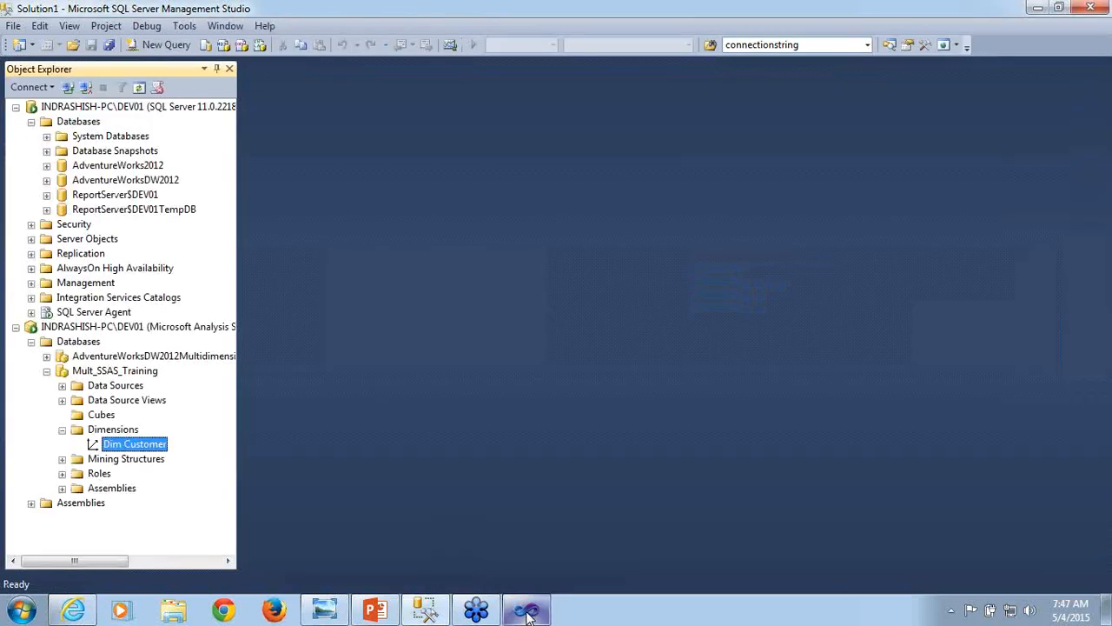
{"action": "left_click", "coordinate": [527, 614]}
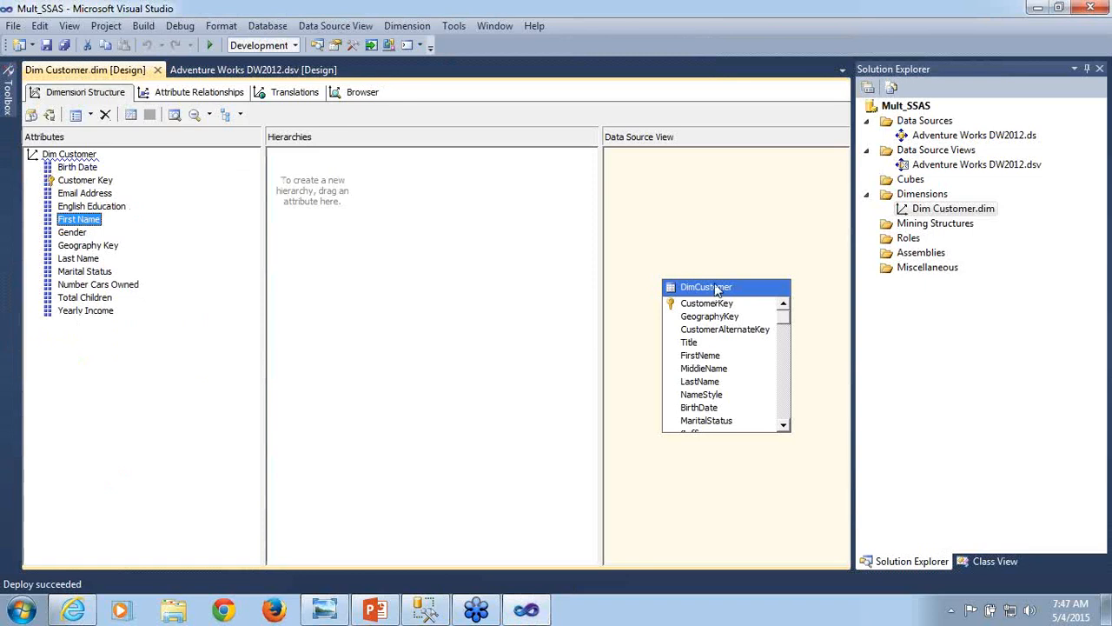
{"action": "double_click", "coordinate": [946, 166]}
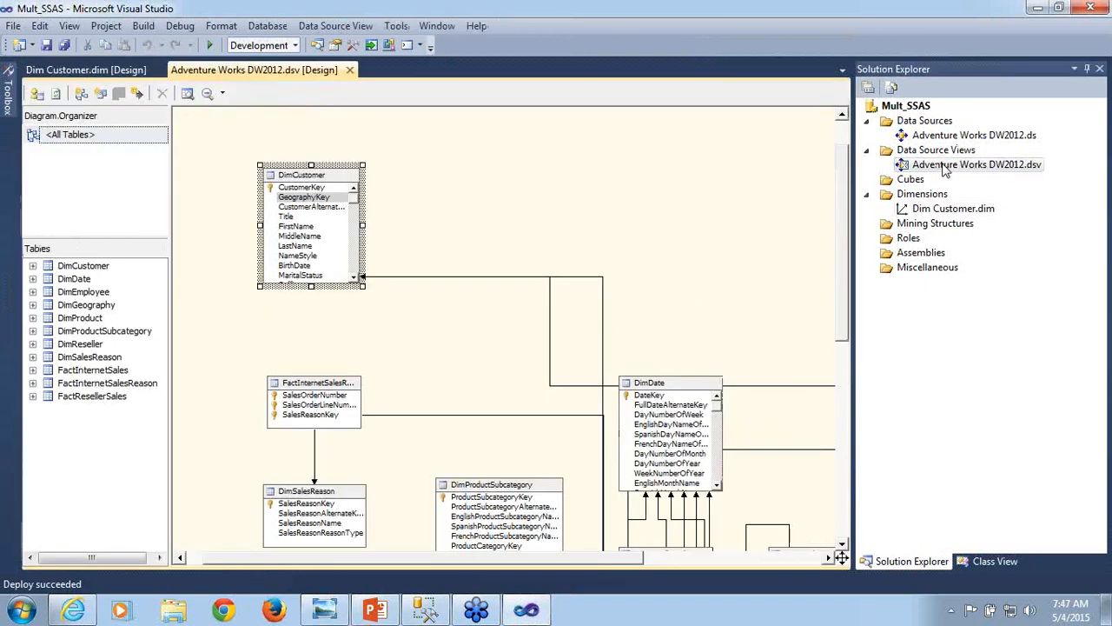
{"action": "left_click", "coordinate": [83, 267]}
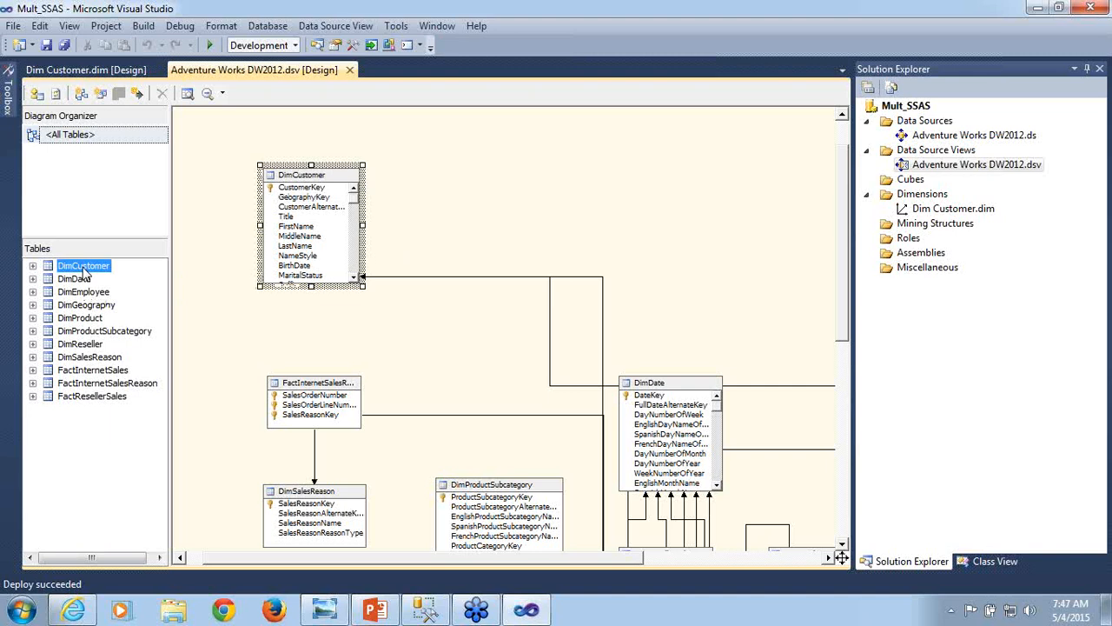
{"action": "right_click", "coordinate": [324, 176]}
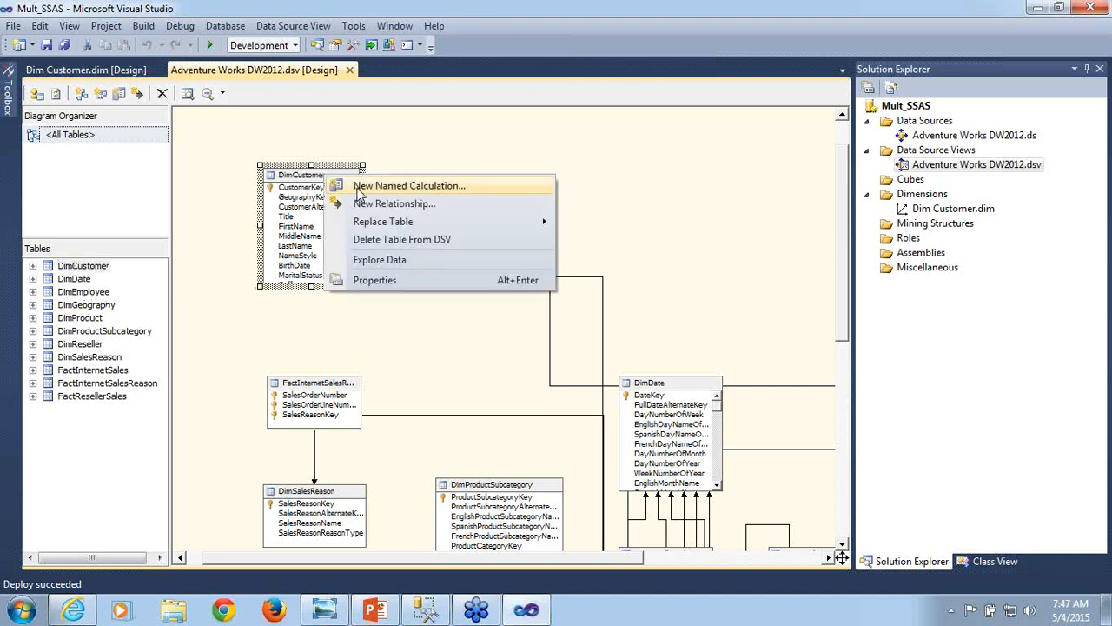
{"action": "left_click", "coordinate": [360, 188]}
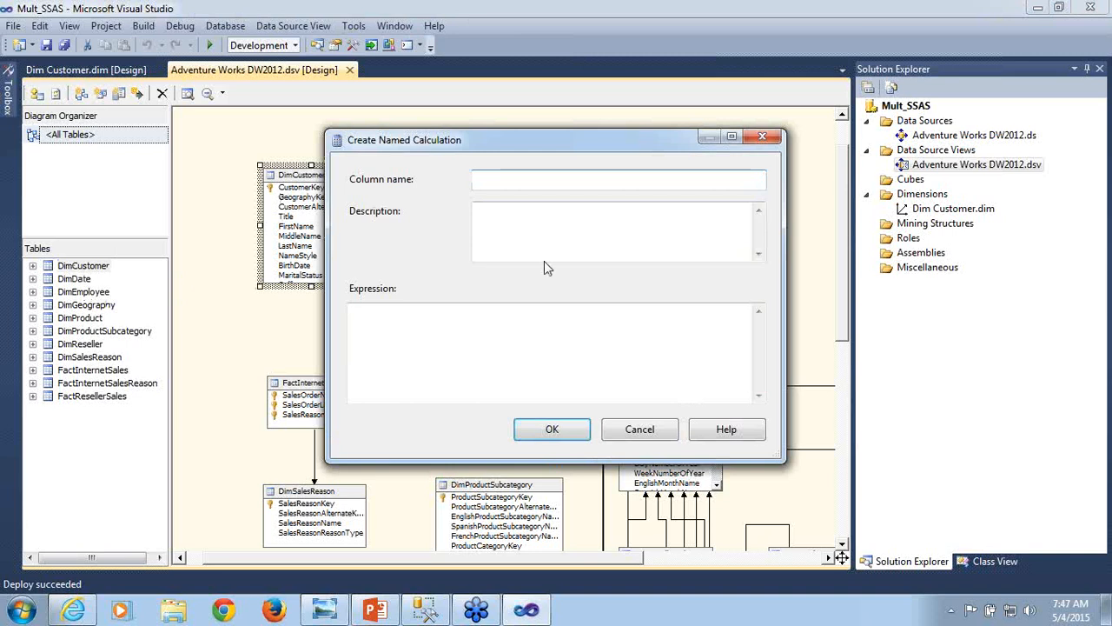
{"action": "type", "text": "Full Name"}
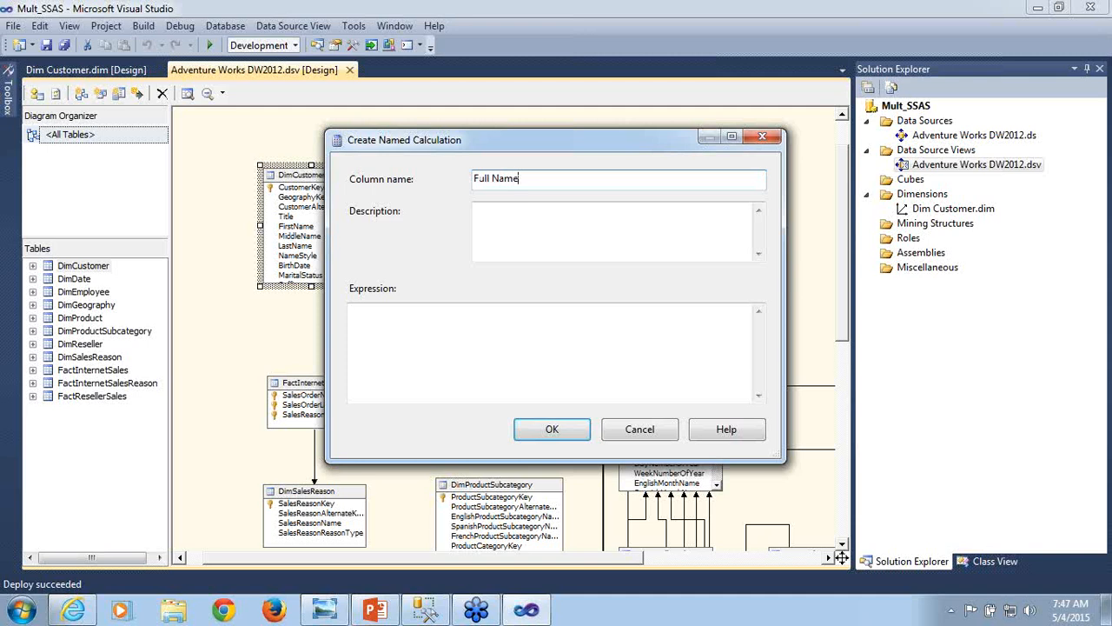
- Define the named calculation with the expression FirstName+' '+LastName, create it, and save the data source view
{"action": "left_click", "coordinate": [352, 329]}
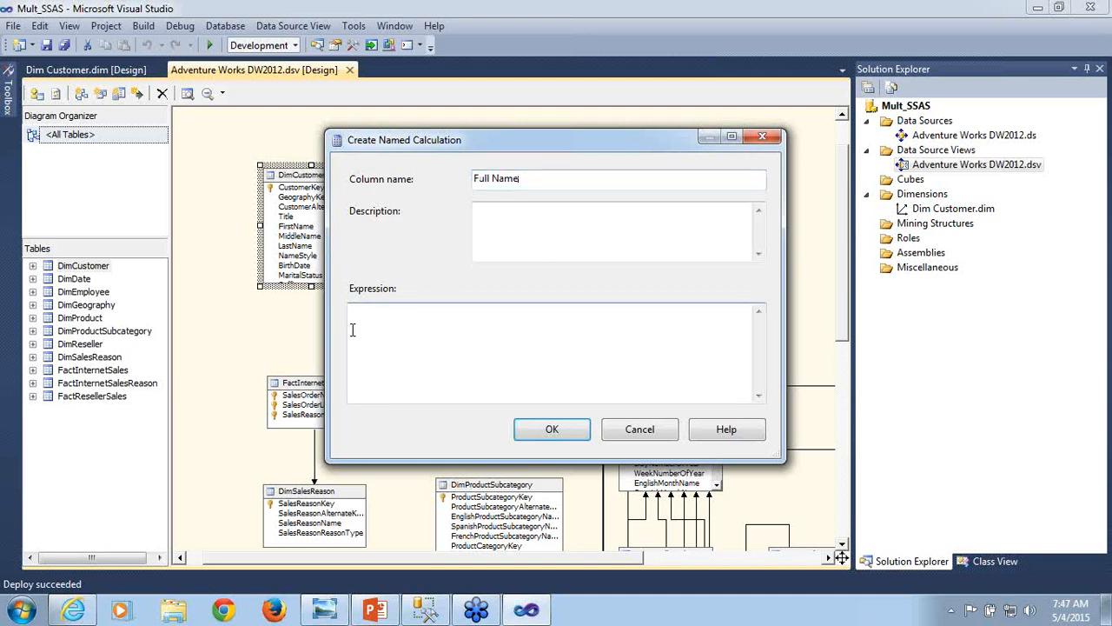
{"action": "type", "text": "FirstName+' '+"}
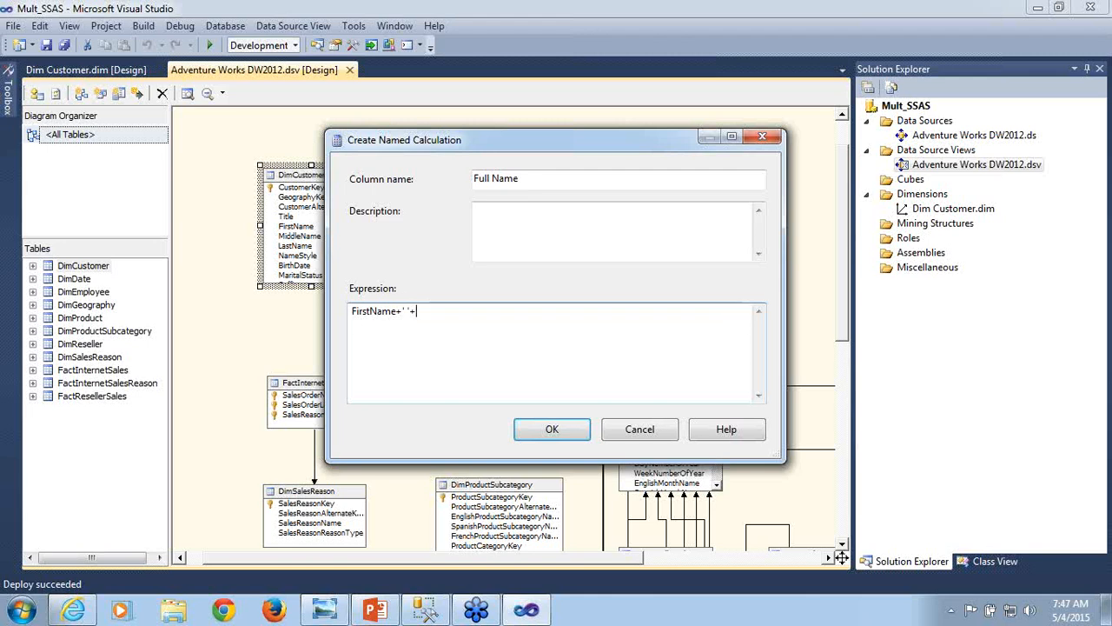
{"action": "type", "text": "LastName"}
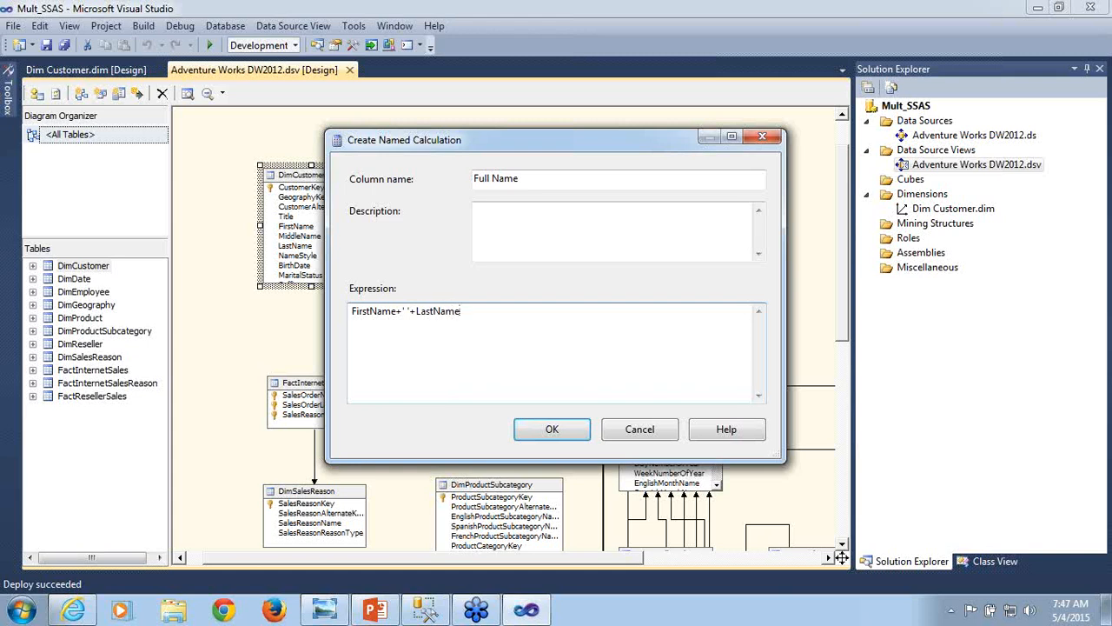
{"action": "left_click", "coordinate": [563, 432]}
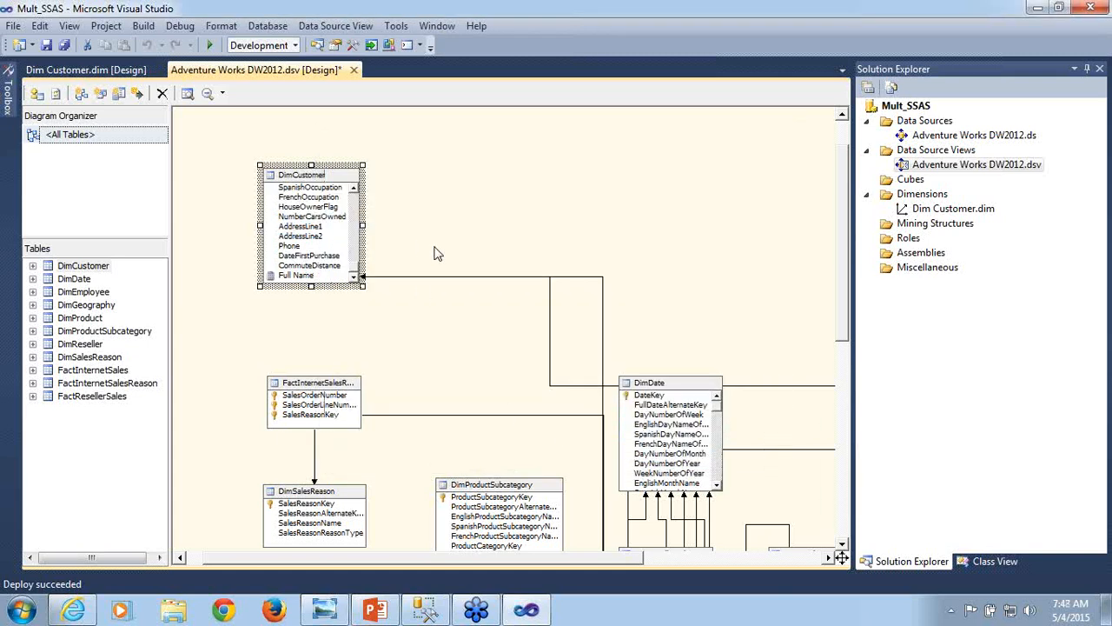
{"action": "key", "text": "ctrl+s"}
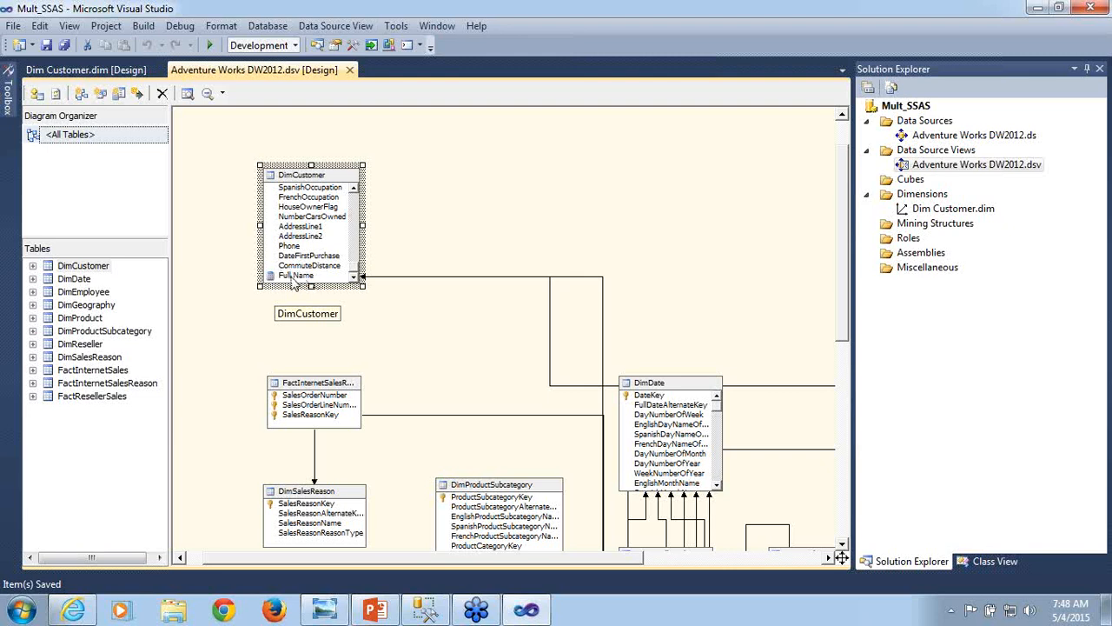
- Explore the DimCustomer table data to check the Full Name column, and close the table and the data source view
{"action": "right_click", "coordinate": [321, 177]}
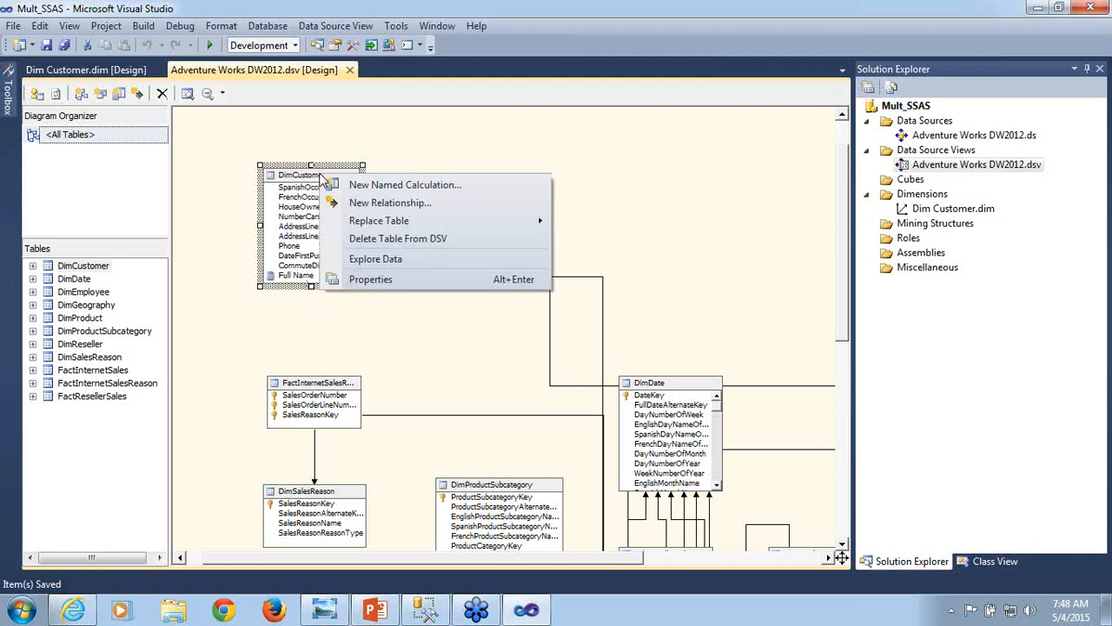
{"action": "left_click", "coordinate": [363, 260]}
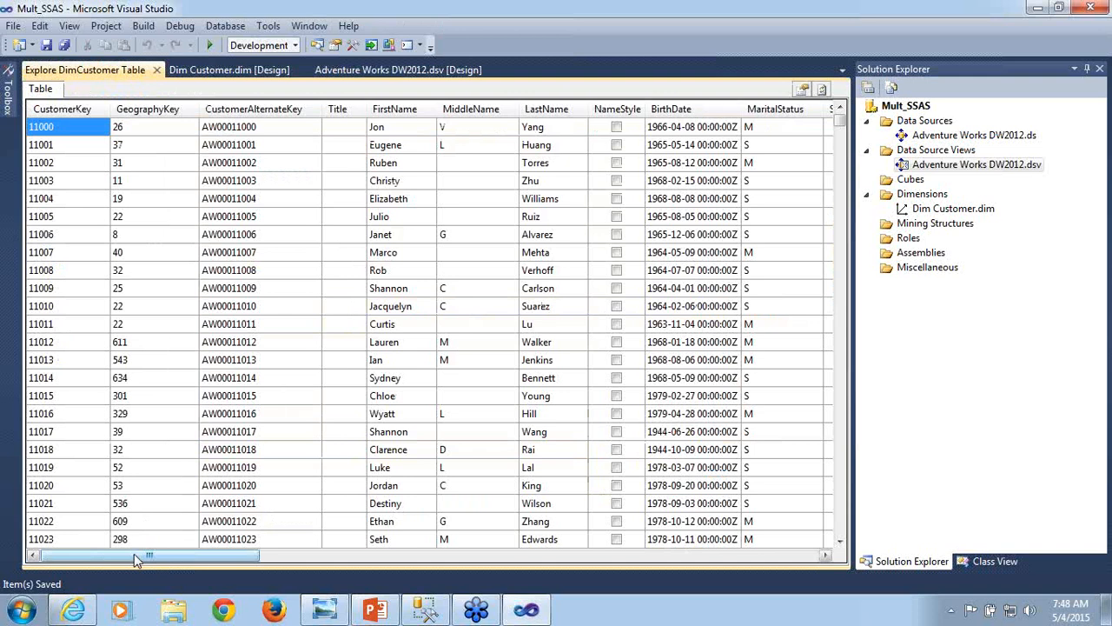
{"action": "left_click_drag", "start_coordinate": [135, 560], "coordinate": [740, 560]}
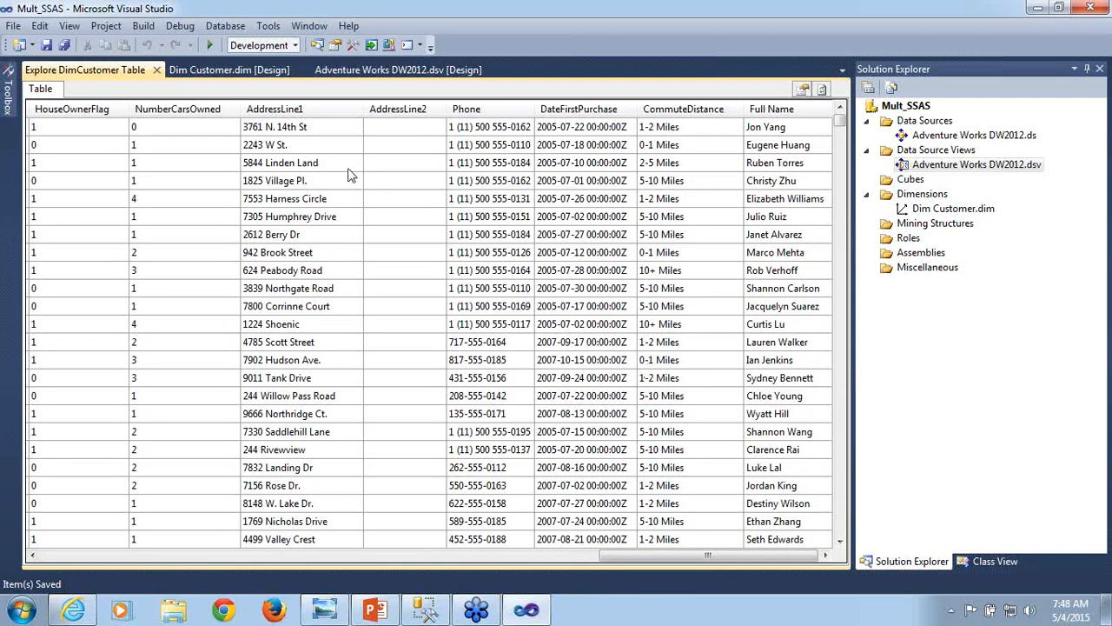
{"action": "left_click", "coordinate": [157, 70]}
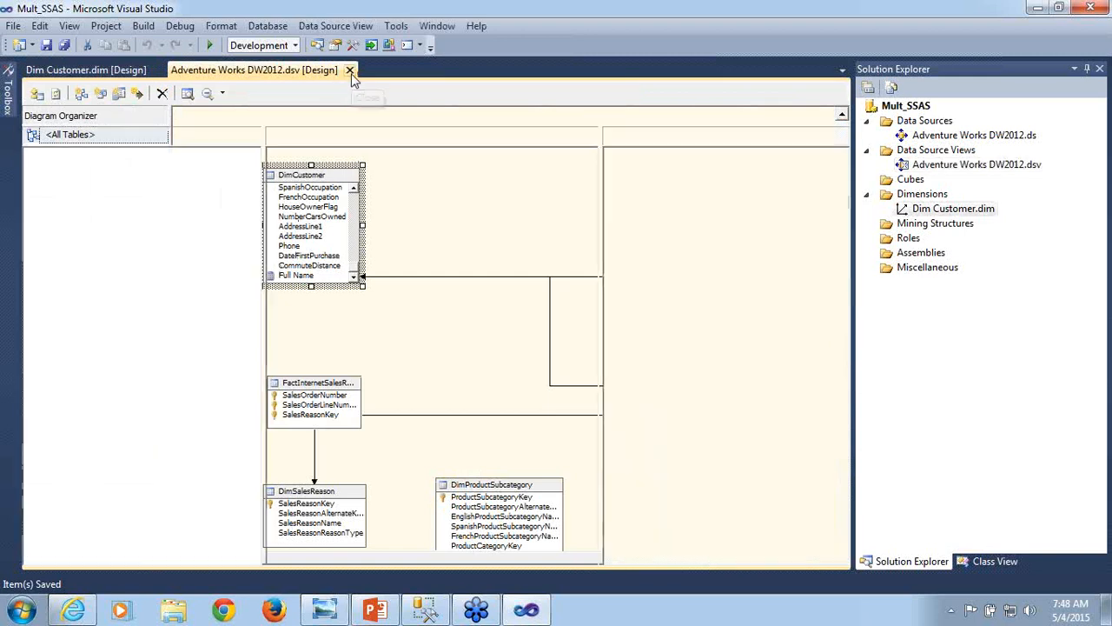
{"action": "left_click", "coordinate": [349, 71]}
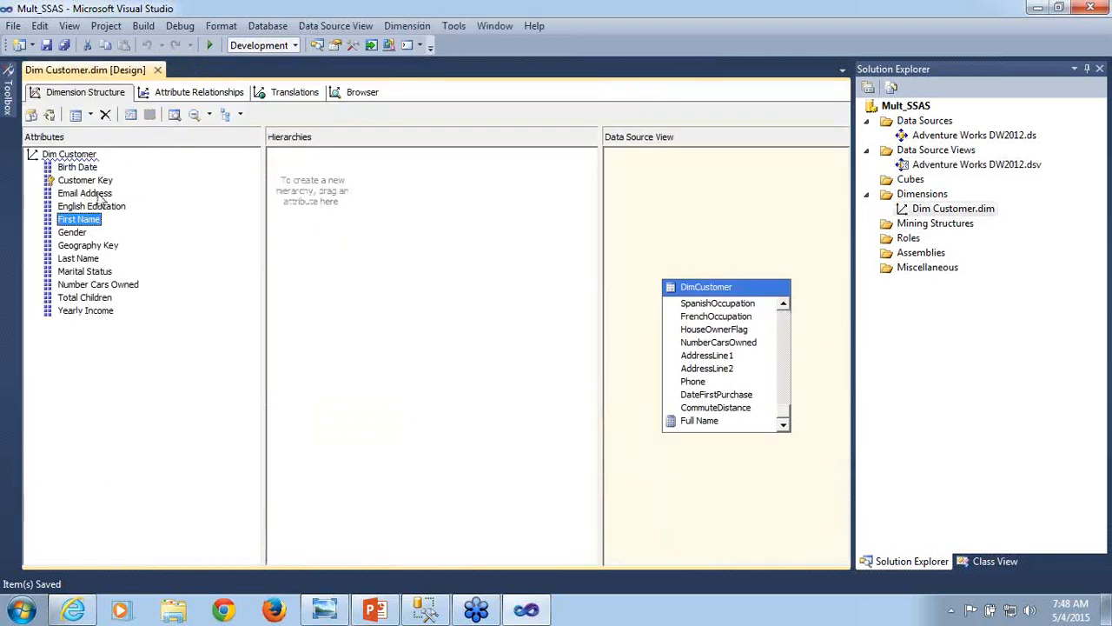
- Open the properties of the Customer Key attribute in the Dim Customer dimension structure
{"action": "left_click", "coordinate": [99, 181]}
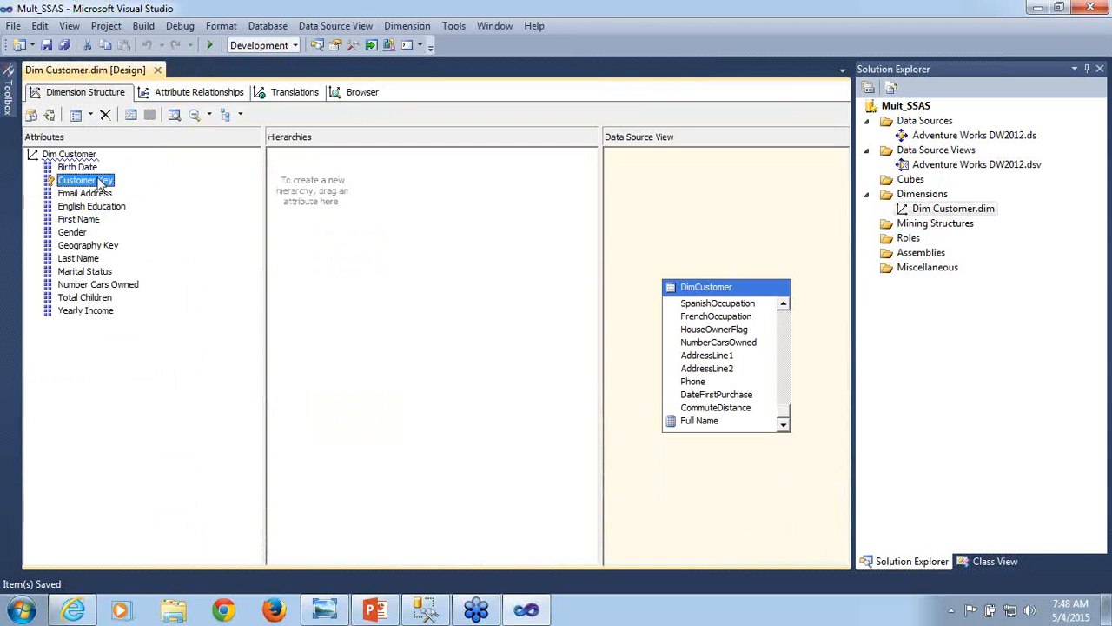
{"action": "left_click", "coordinate": [85, 290]}
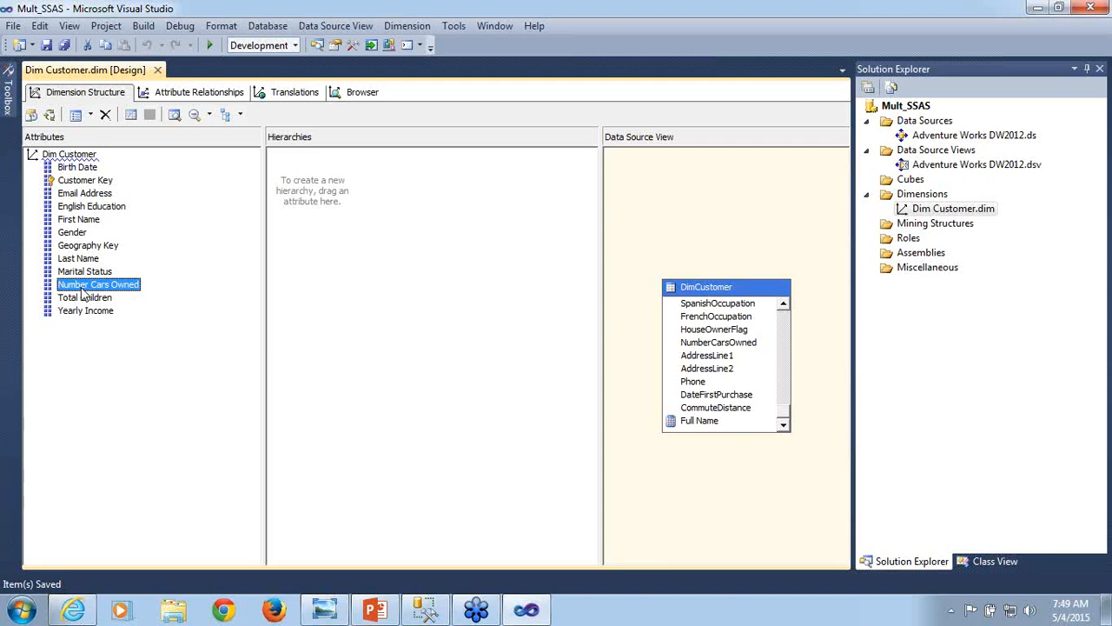
{"action": "left_click", "coordinate": [85, 180]}
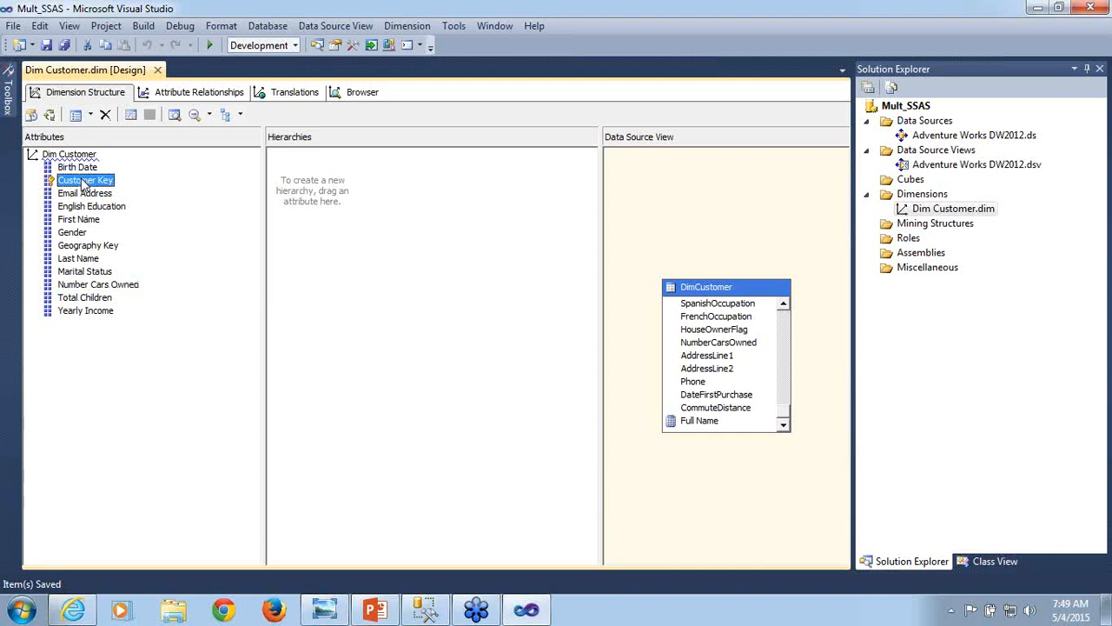
{"action": "right_click", "coordinate": [85, 184]}
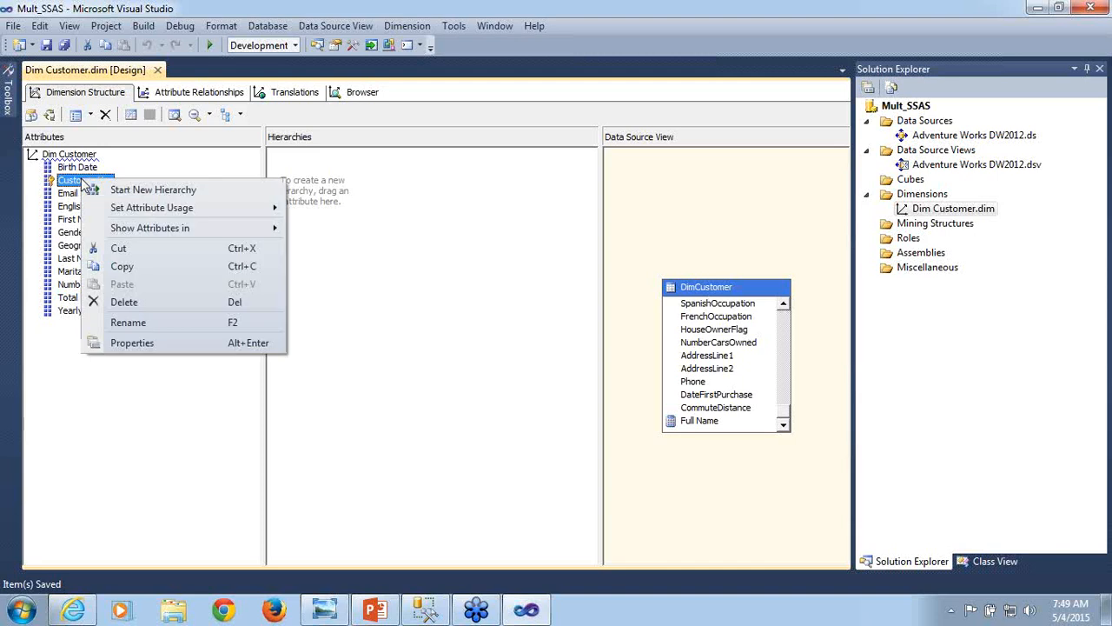
{"action": "left_click", "coordinate": [124, 344]}
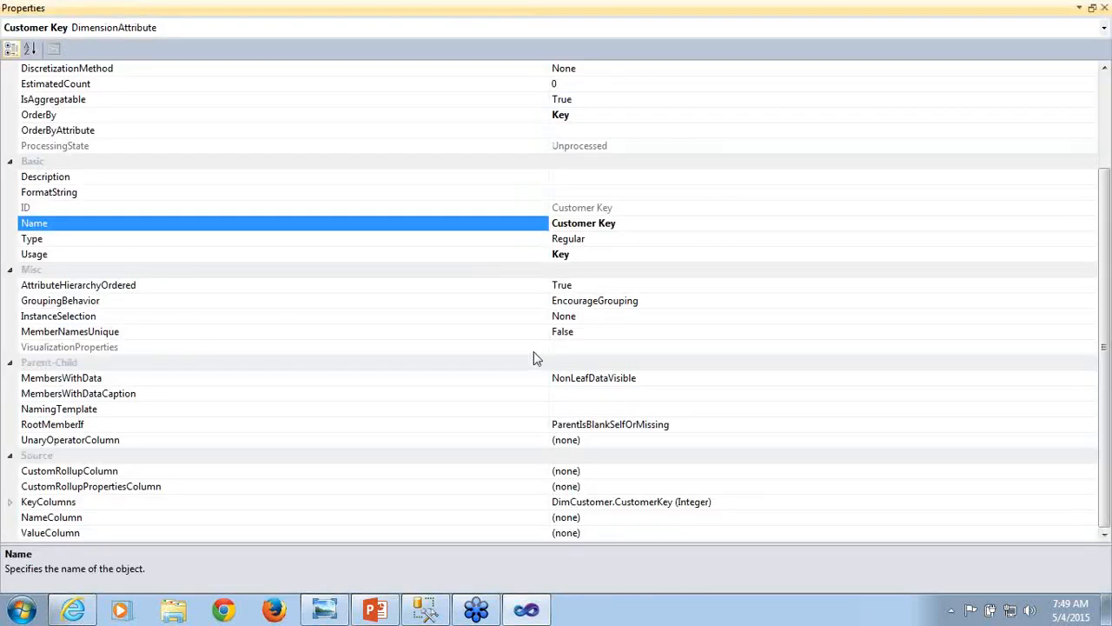
- Bind the Customer Key attribute's NameColumn to the Full Name column of DimCustomer, and close the properties
{"action": "left_click", "coordinate": [84, 506]}
{"action": "left_click", "coordinate": [85, 524]}
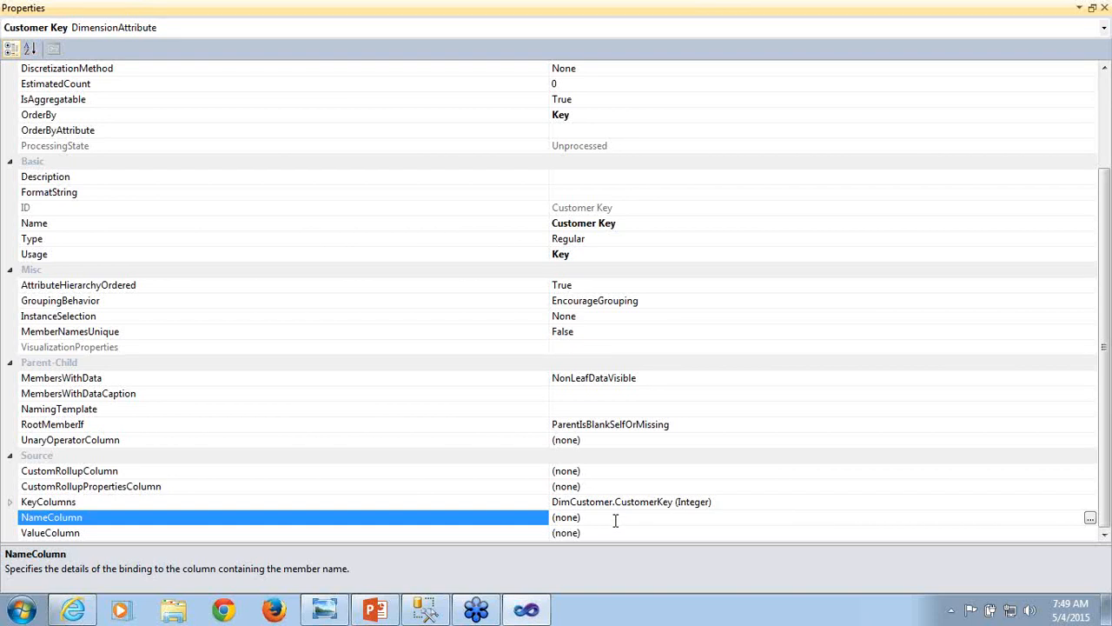
{"action": "left_click", "coordinate": [972, 309]}
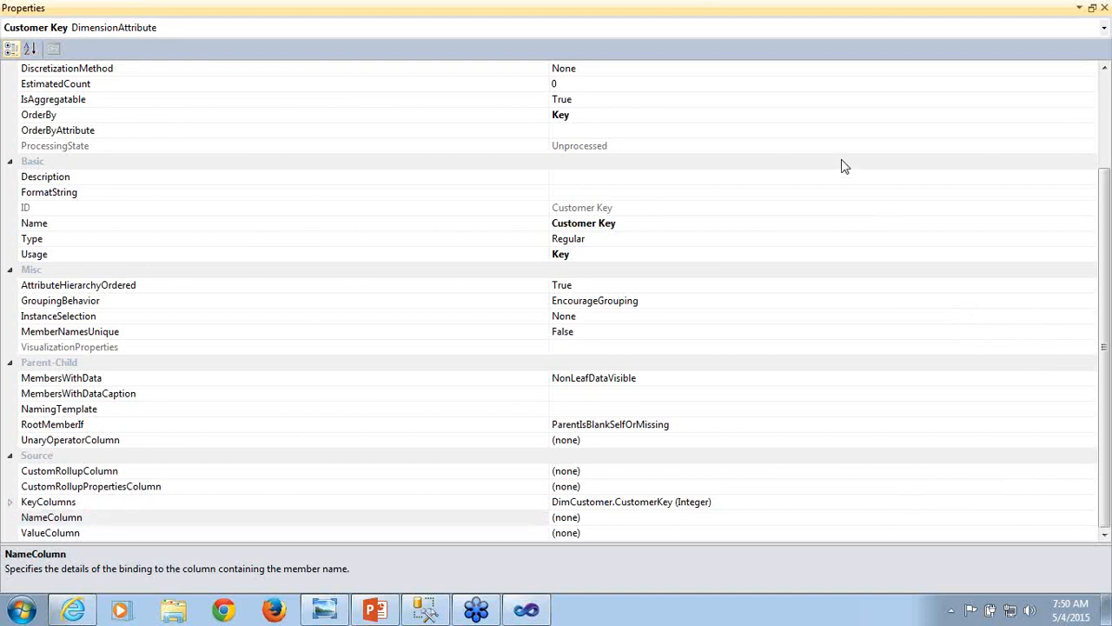
{"action": "left_click", "coordinate": [594, 519]}
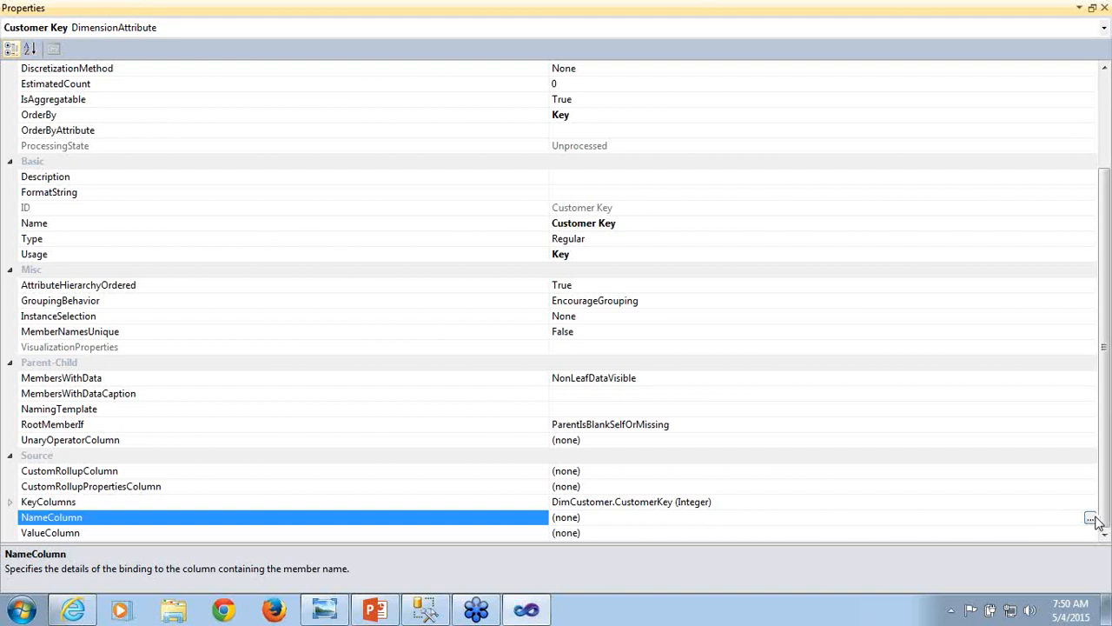
{"action": "left_click", "coordinate": [1091, 518]}
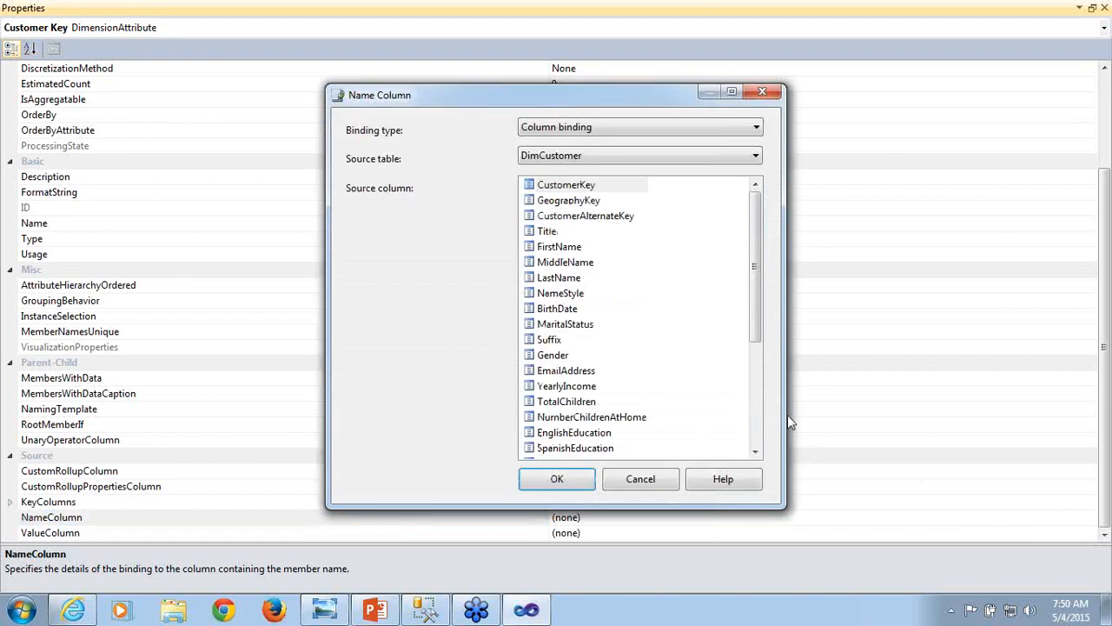
{"action": "left_click_drag", "start_coordinate": [755, 328], "coordinate": [616, 452]}
{"action": "left_click", "coordinate": [581, 449]}
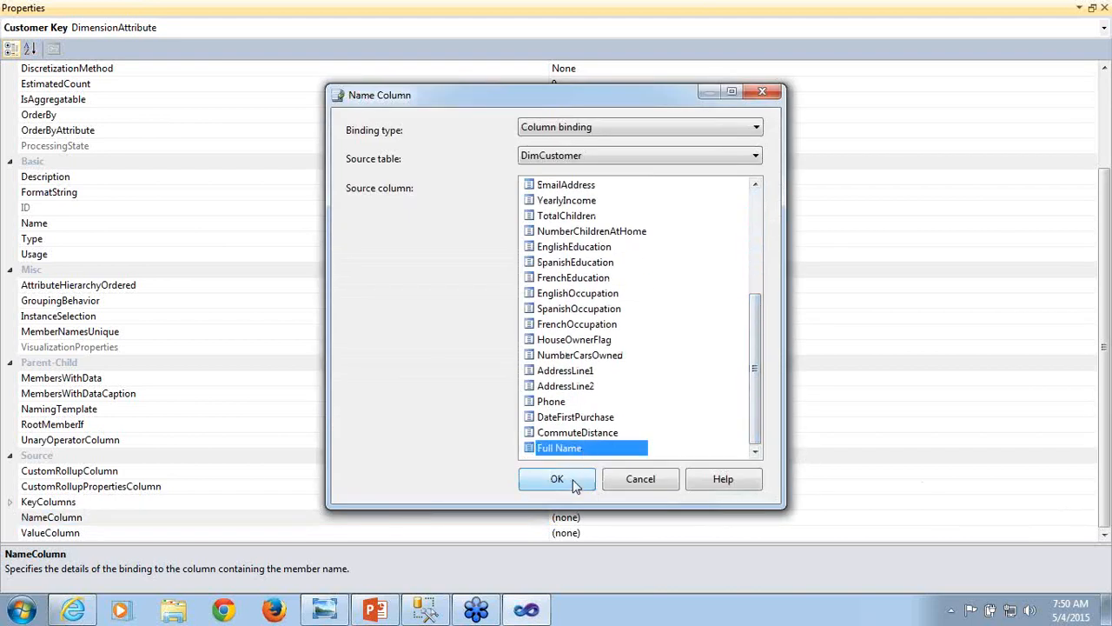
{"action": "left_click", "coordinate": [557, 478]}
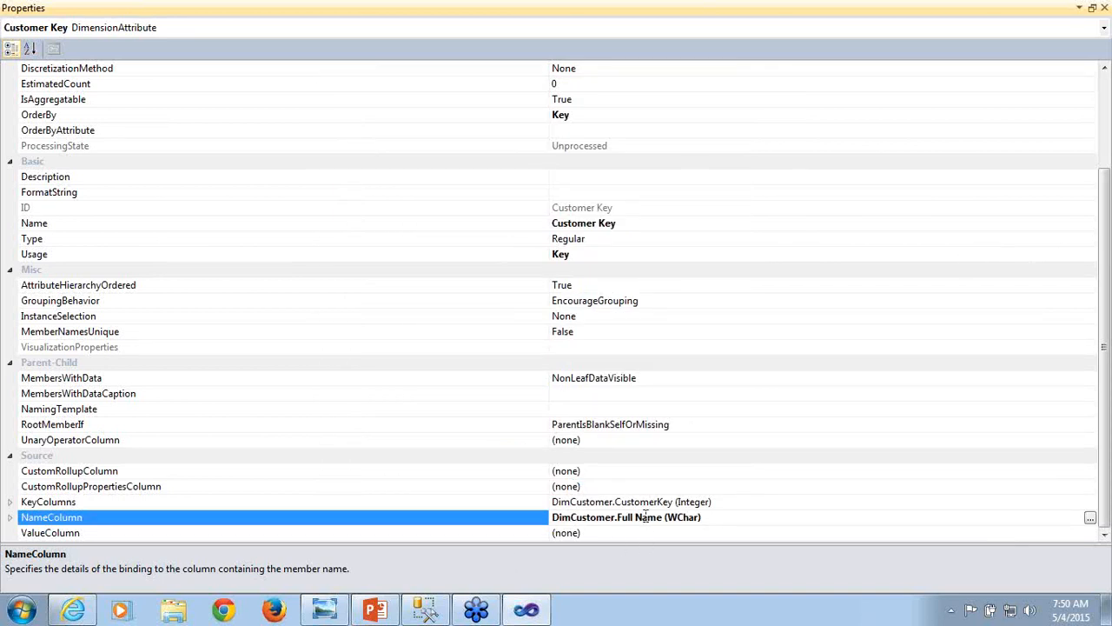
{"action": "left_click", "coordinate": [1105, 7]}
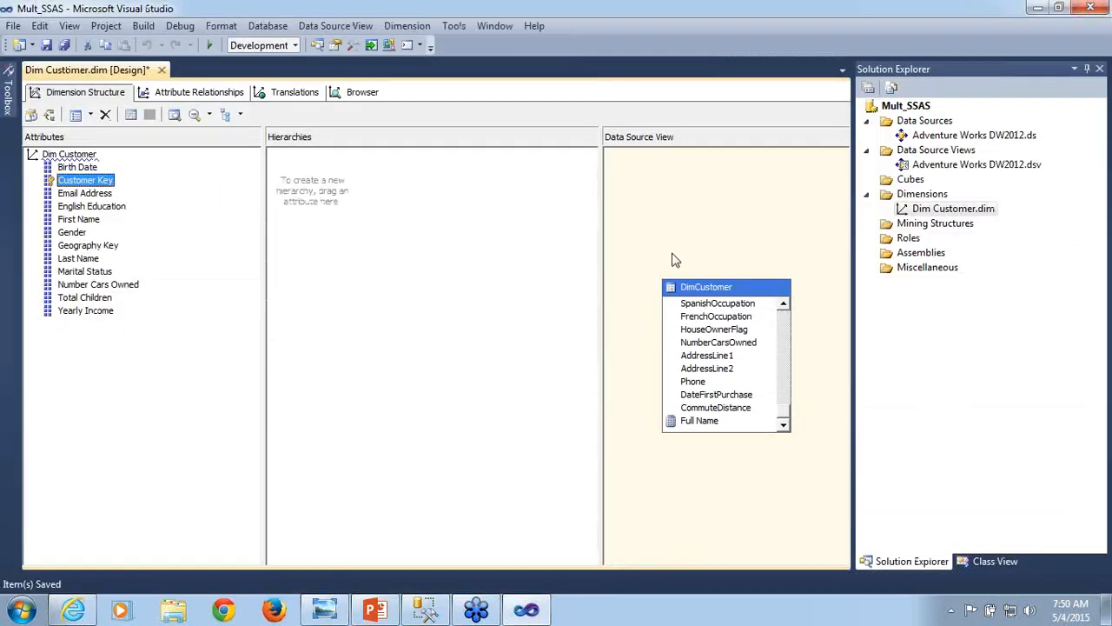
- Save Dim Customer.dim and start processing the dimension, agreeing to build and deploy the project first
{"action": "key", "text": "ctrl+s"}
{"action": "left_click", "coordinate": [49, 115]}
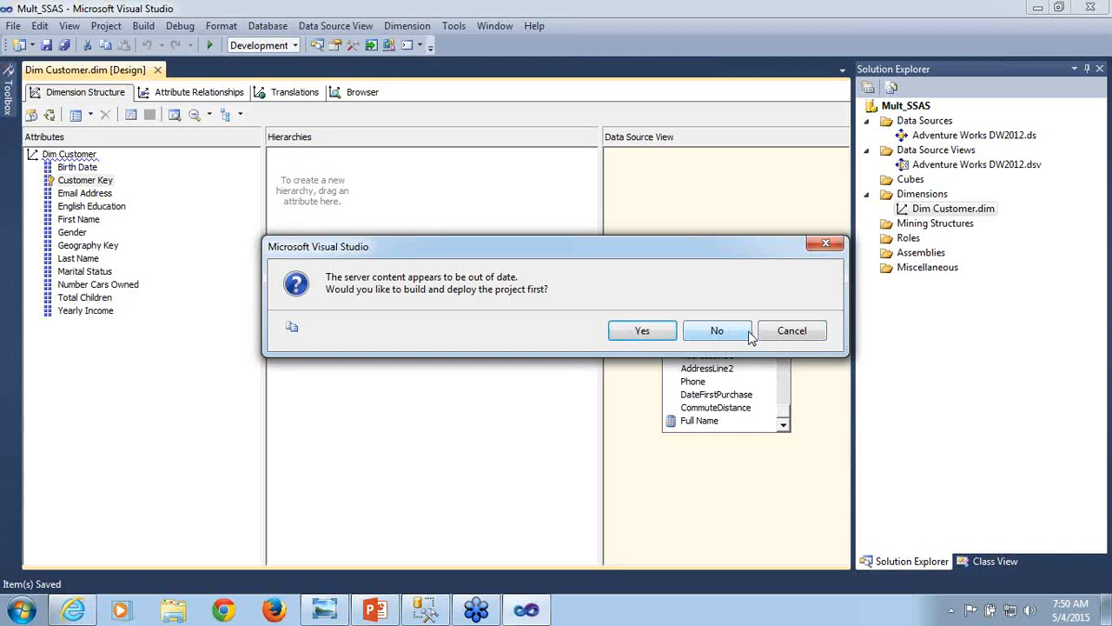
{"action": "left_click", "coordinate": [642, 330]}
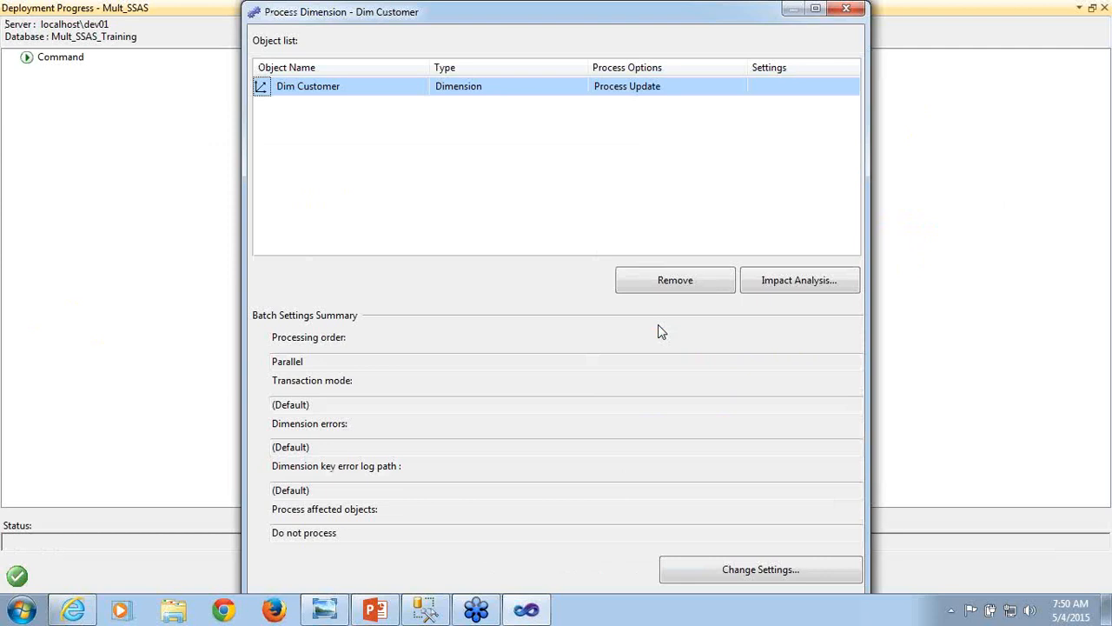
- Process the Dim Customer dimension with the Process Full option, and close the processing and deployment progress windows
{"action": "left_click", "coordinate": [817, 9]}
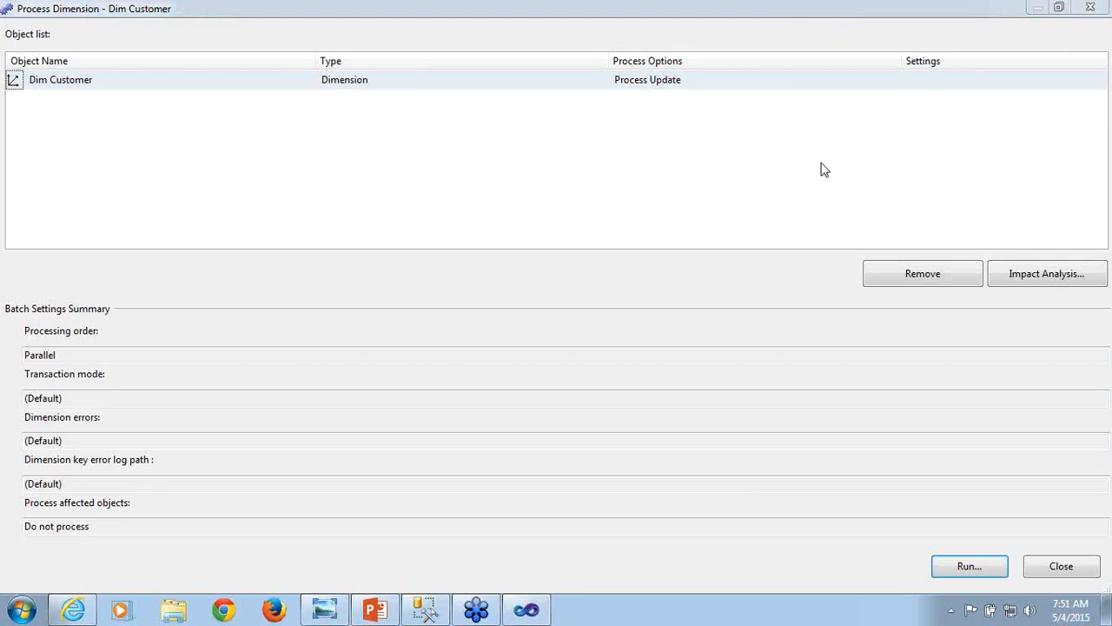
{"action": "left_click", "coordinate": [830, 83]}
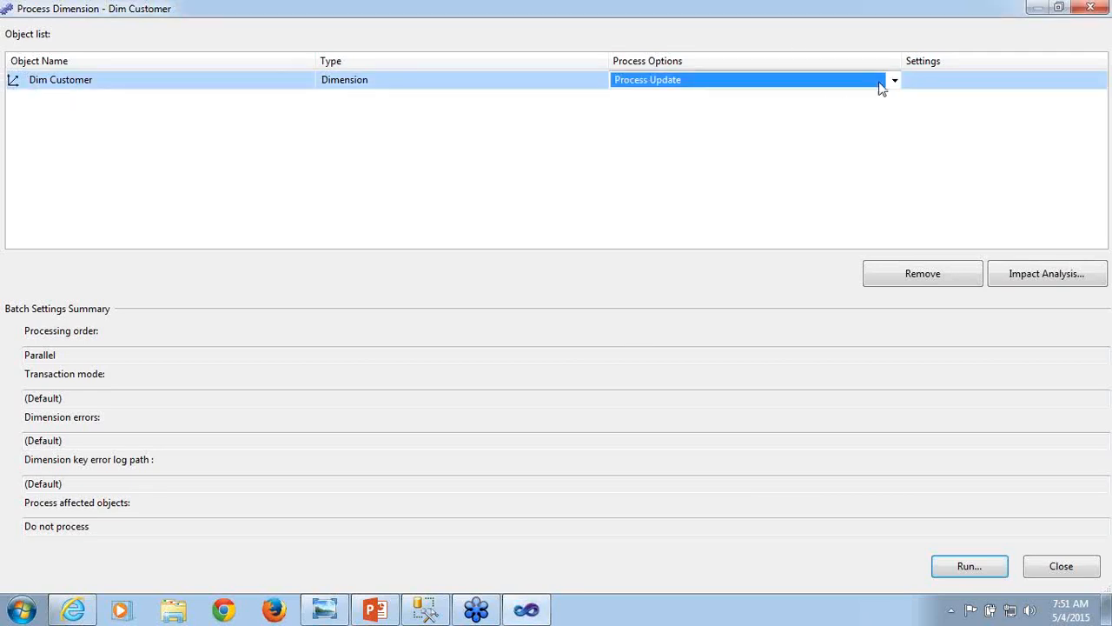
{"action": "left_click", "coordinate": [896, 80]}
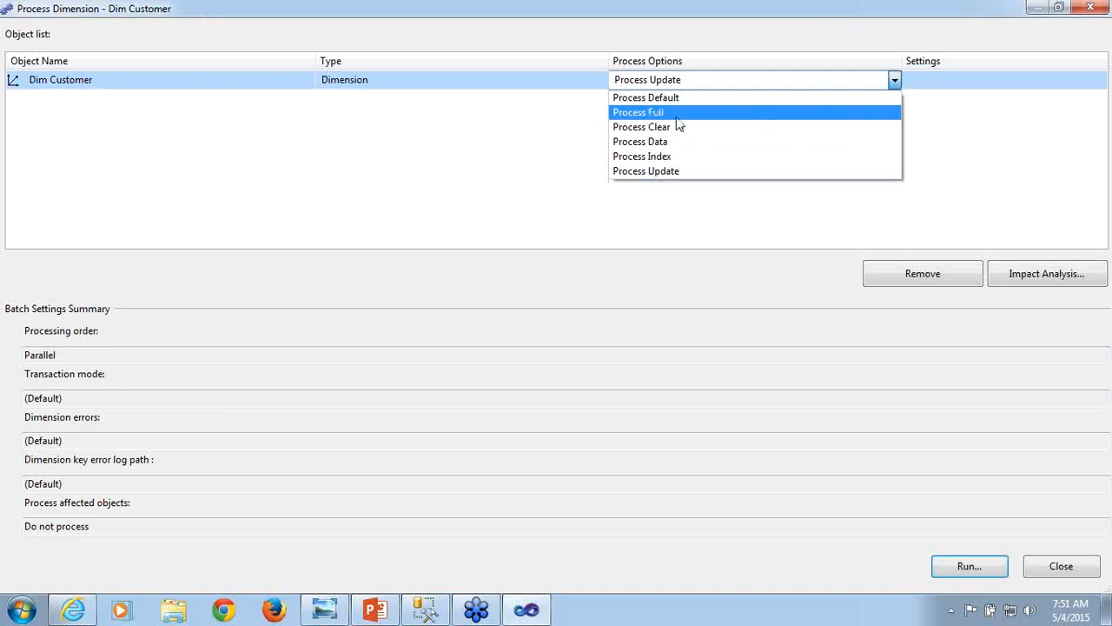
{"action": "left_click", "coordinate": [676, 112]}
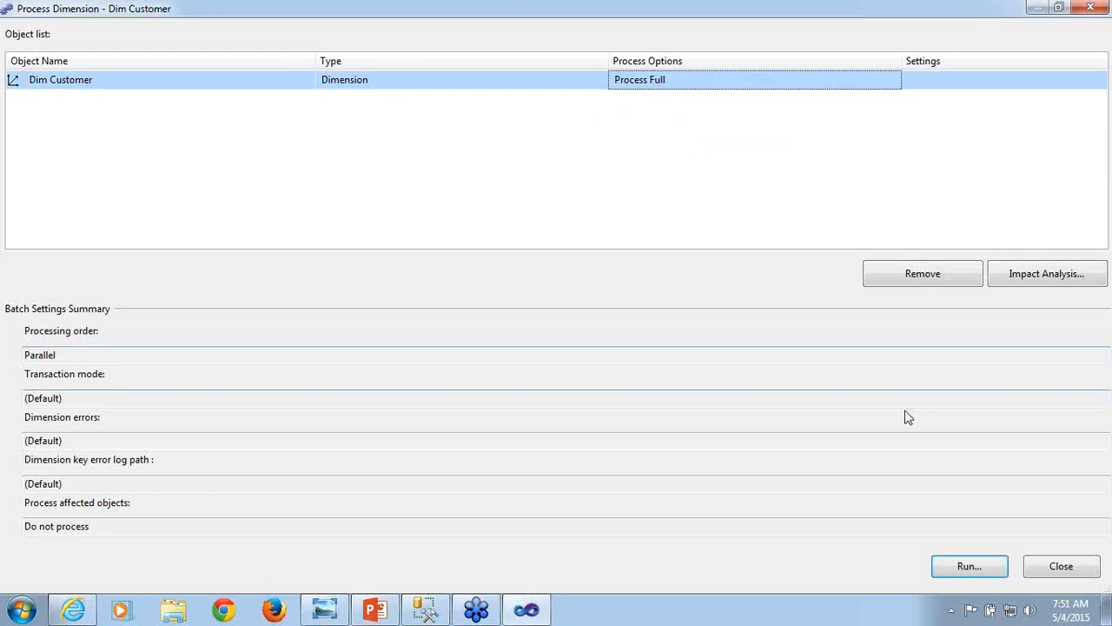
{"action": "left_click", "coordinate": [989, 571]}
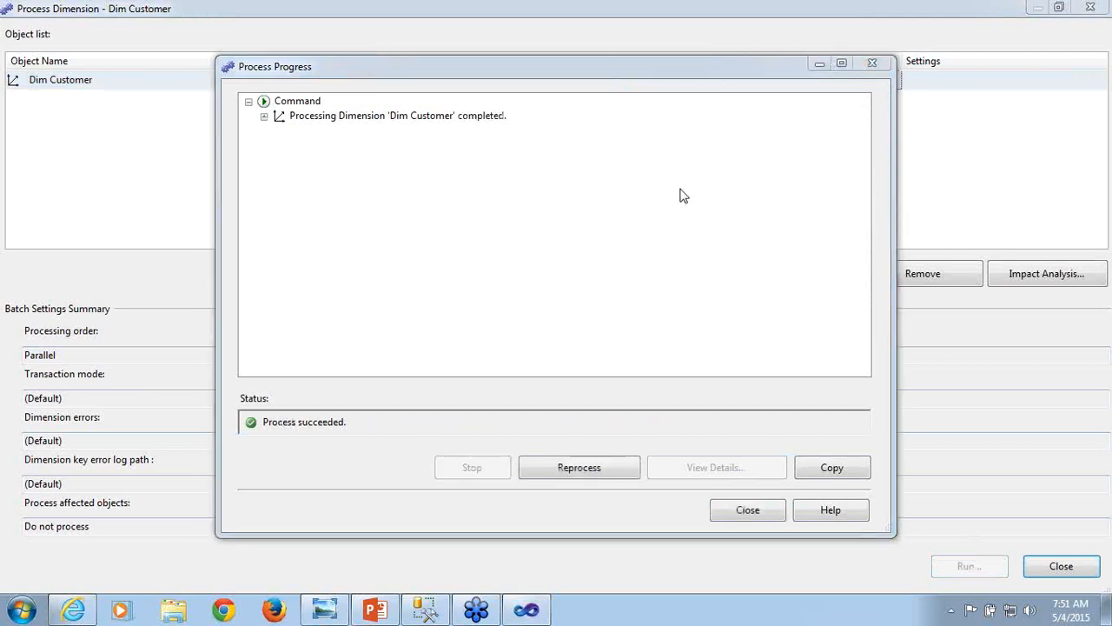
{"action": "left_click", "coordinate": [749, 511]}
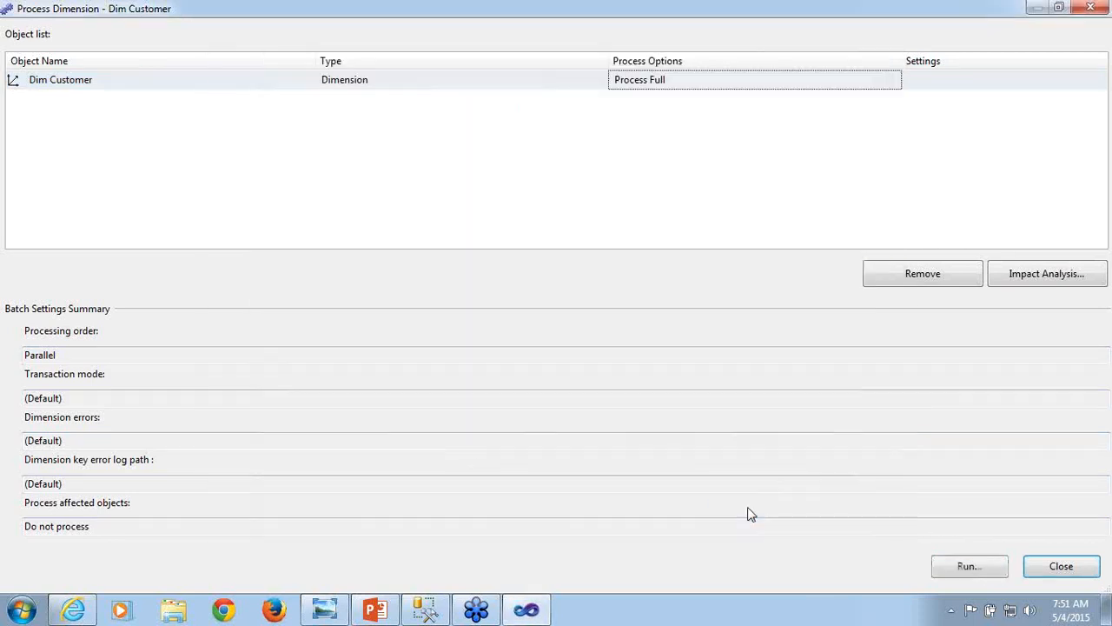
{"action": "left_click", "coordinate": [1080, 568]}
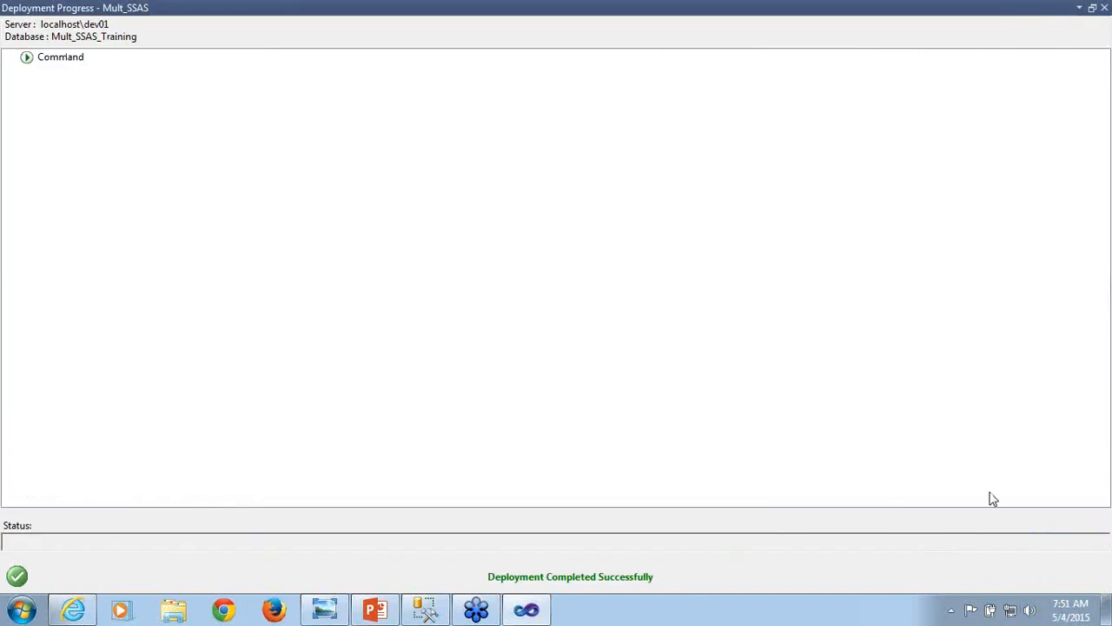
{"action": "left_click", "coordinate": [1104, 7]}
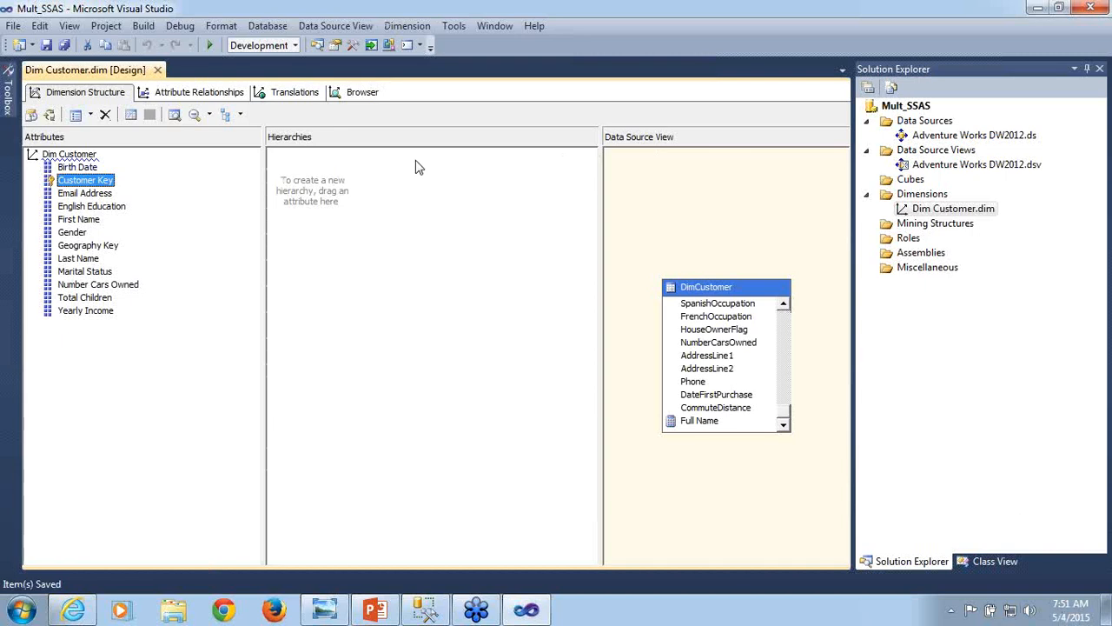
- Reconnect the dimension browser and examine the members of the Customer Key hierarchy
{"action": "left_click", "coordinate": [352, 99]}
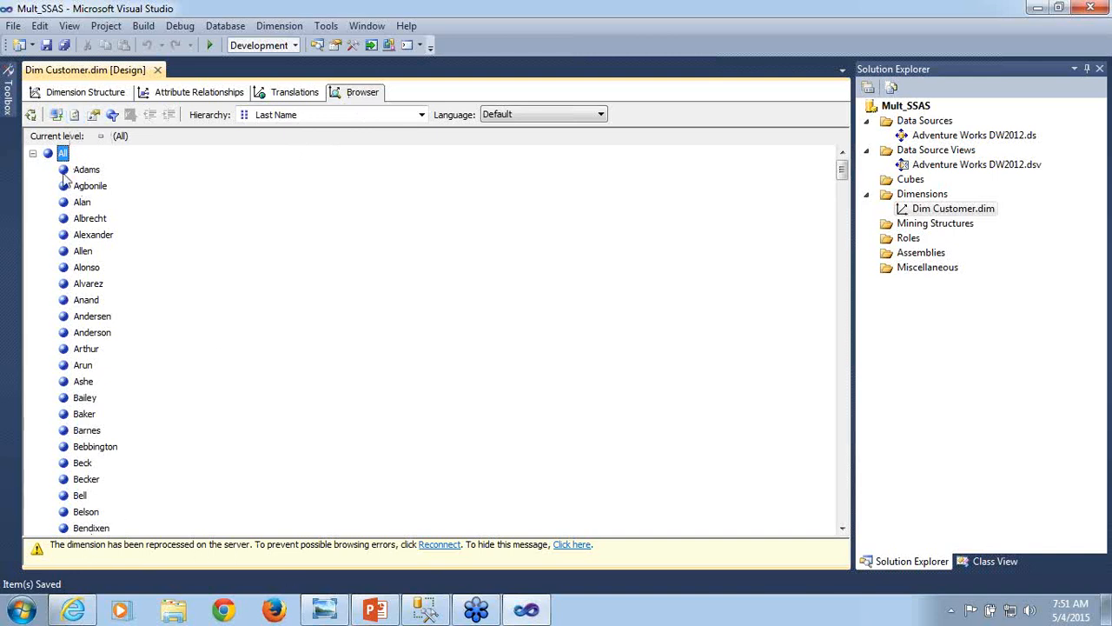
{"action": "left_click", "coordinate": [75, 116]}
{"action": "left_click", "coordinate": [55, 116]}
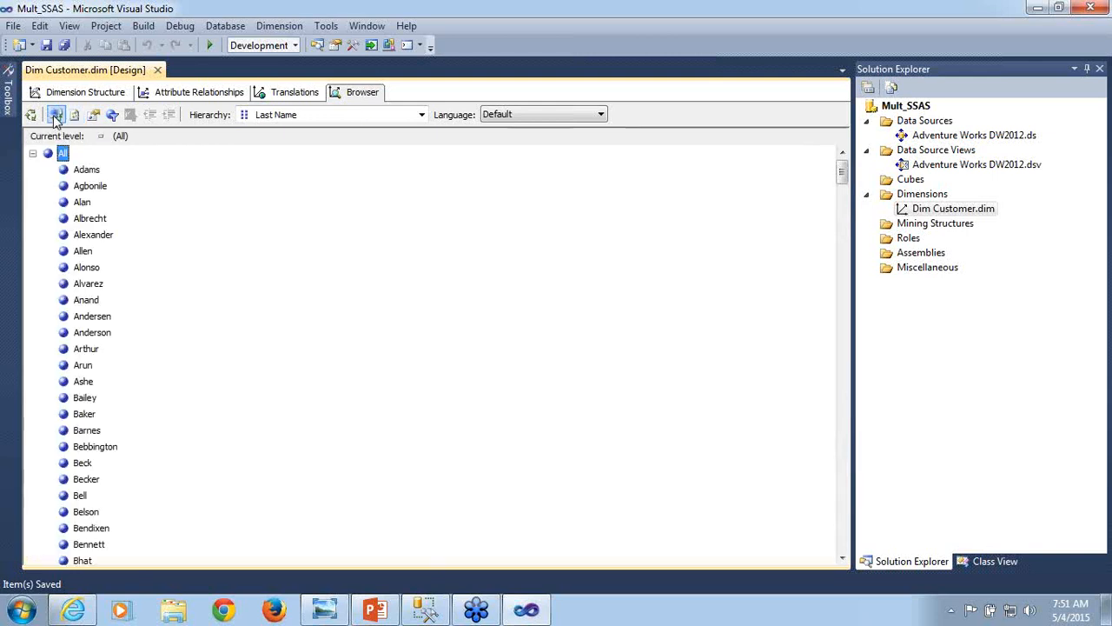
{"action": "left_click", "coordinate": [422, 115]}
{"action": "left_click", "coordinate": [351, 147]}
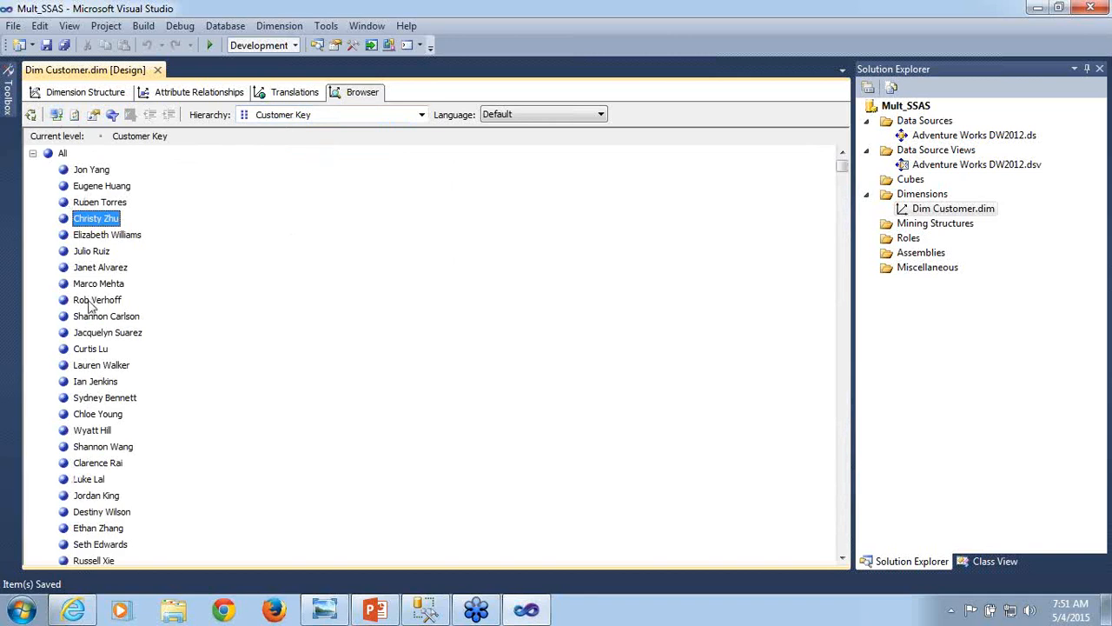
{"action": "left_click", "coordinate": [89, 302]}
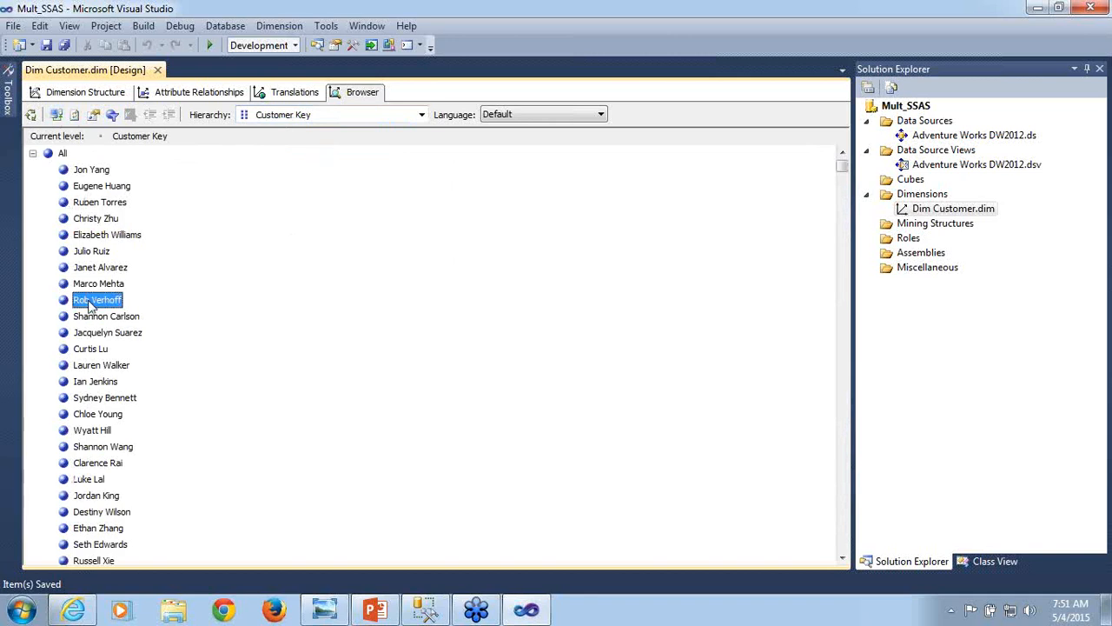
{"action": "left_click", "coordinate": [95, 351]}
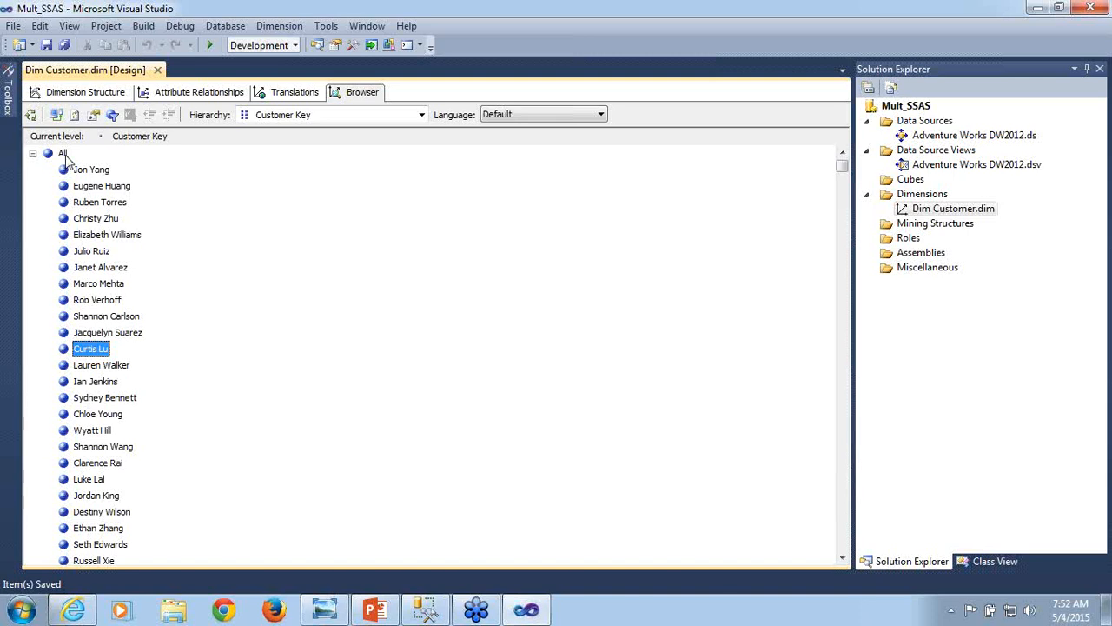
- Rename the Customer Key attribute in the dimension structure as Customer
{"action": "left_click", "coordinate": [80, 92]}
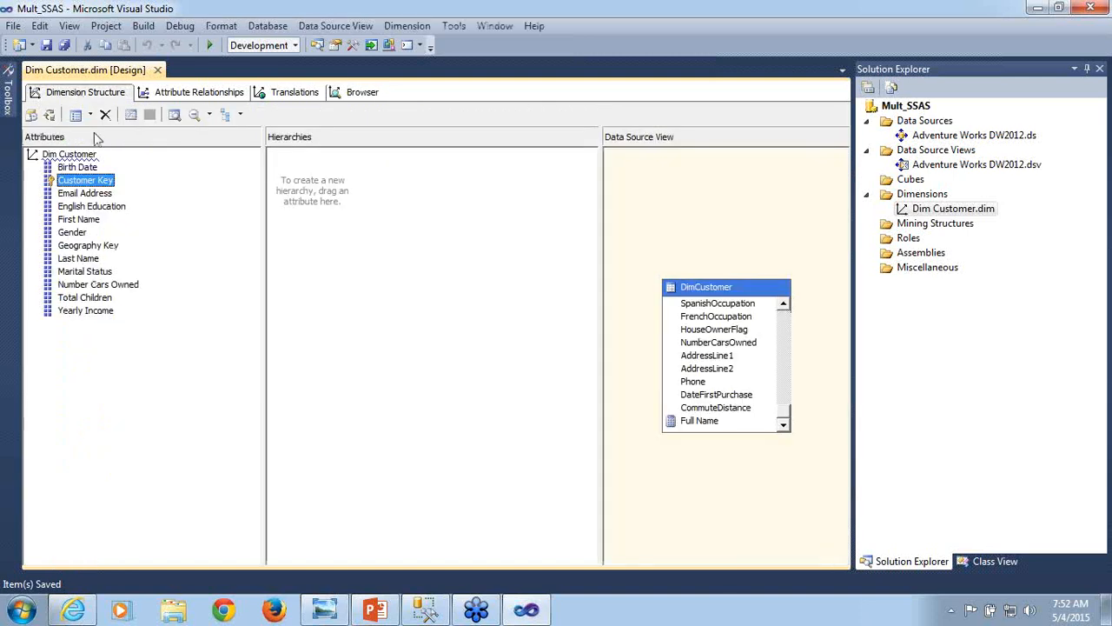
{"action": "right_click", "coordinate": [89, 188]}
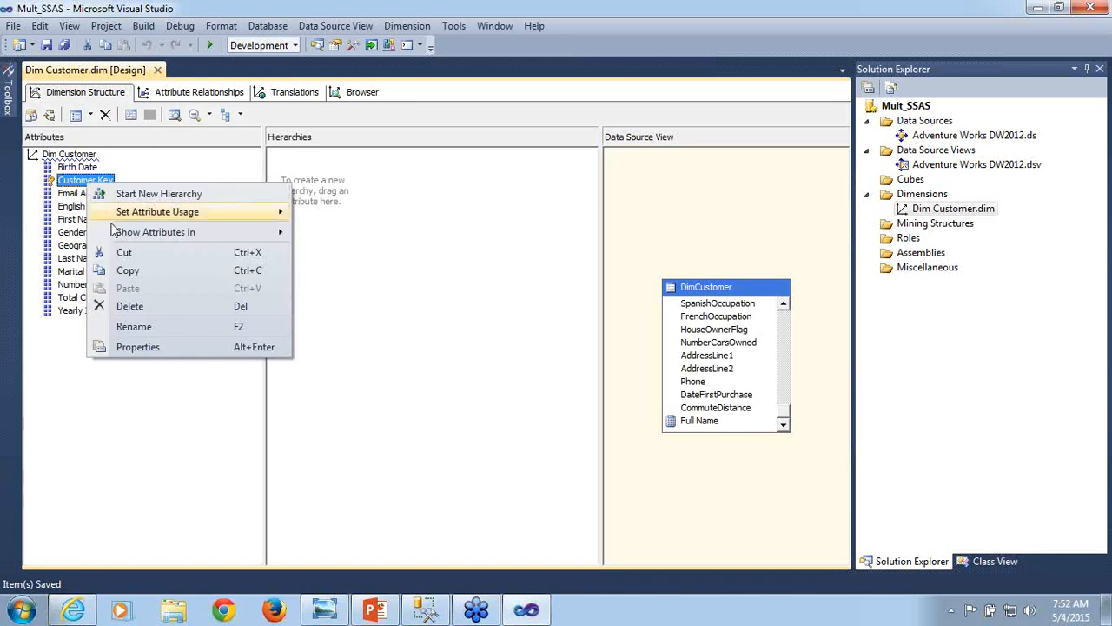
{"action": "left_click", "coordinate": [135, 326]}
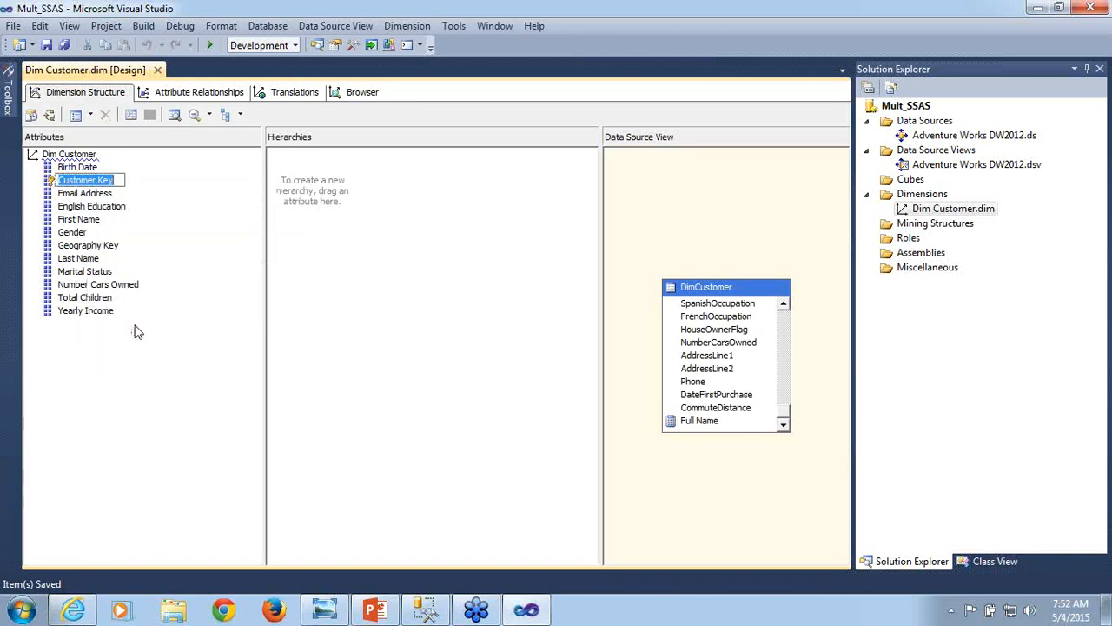
{"action": "left_click", "coordinate": [116, 181]}
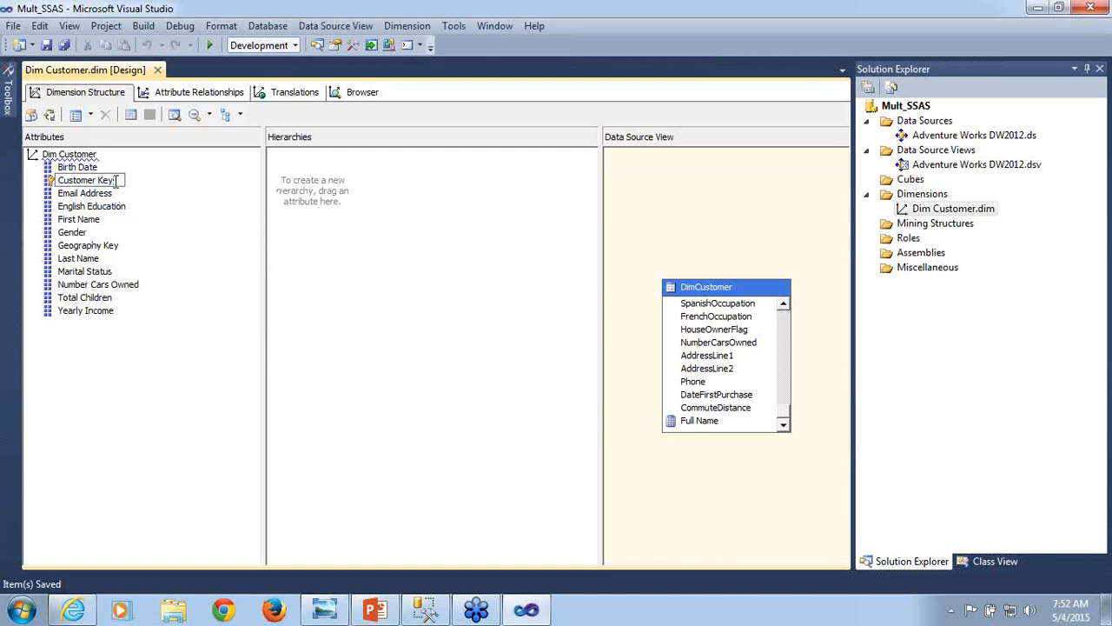
{"action": "key", "text": "BackSpace"}
{"action": "key", "text": "BackSpace"}
{"action": "key", "text": "BackSpace"}
{"action": "key", "text": "BackSpace"}
{"action": "left_click", "coordinate": [158, 327]}
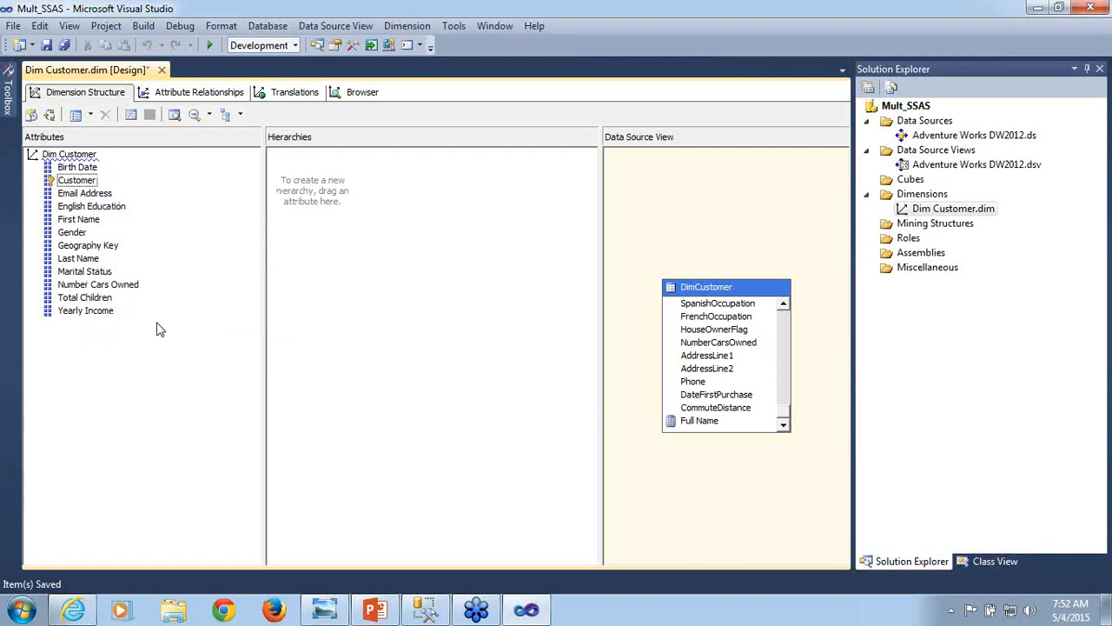
- Save Dim Customer.dim with the renamed attribute and start processing the dimension, agreeing to build and deploy the project first
{"action": "key", "text": "ctrl+s"}
{"action": "left_click", "coordinate": [50, 114]}
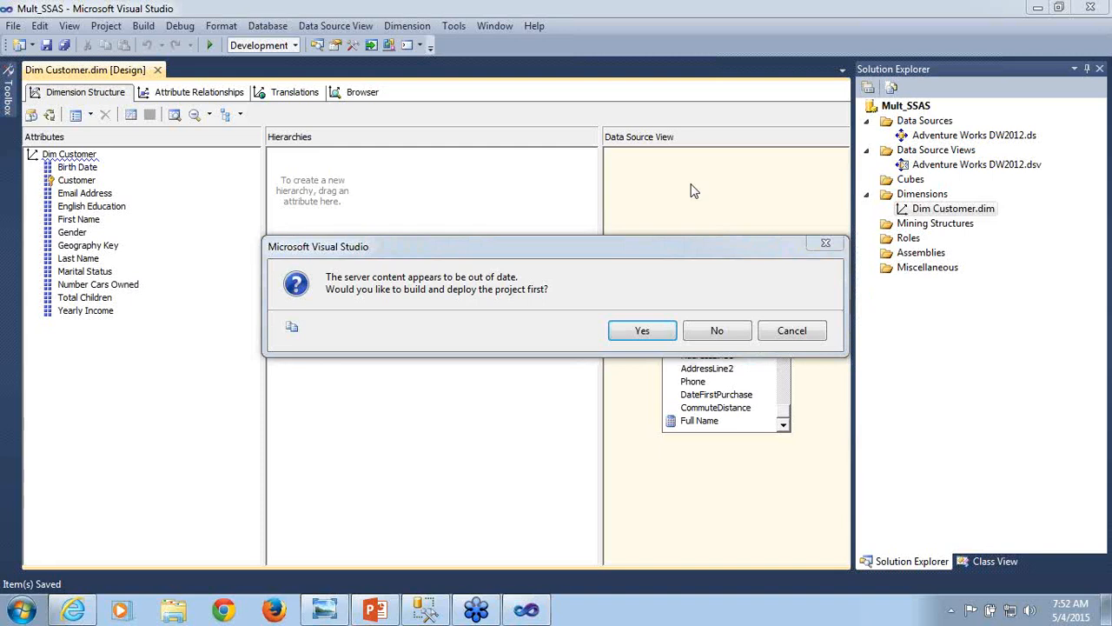
{"action": "left_click", "coordinate": [642, 331]}
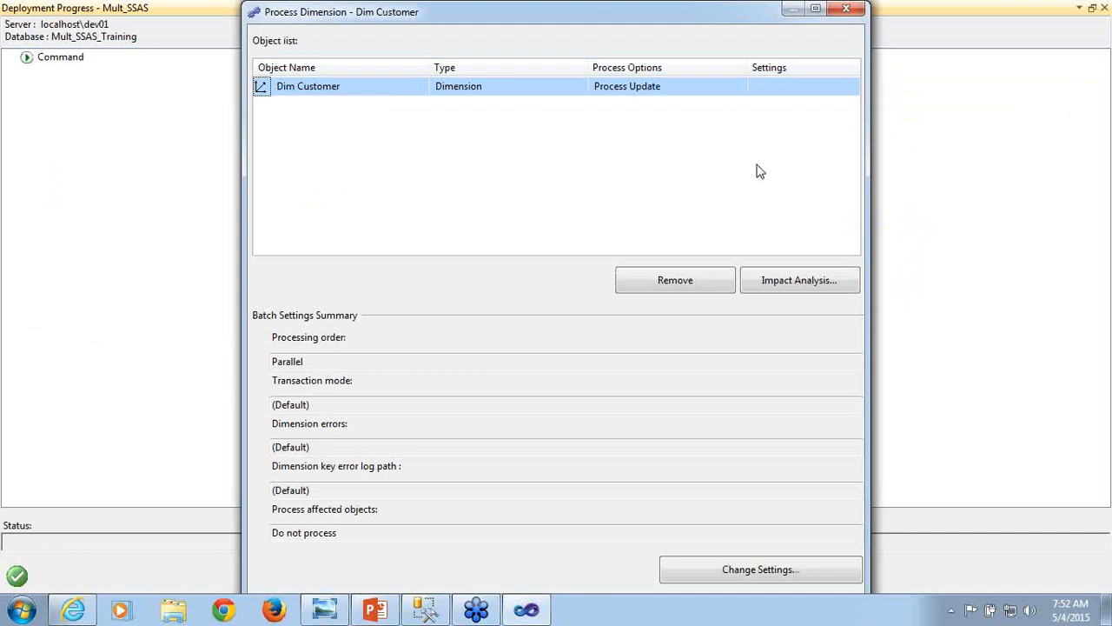
- Set Dim Customer's process option to Process Full, run the processing, and close the processing and deployment windows
{"action": "left_click", "coordinate": [691, 93]}
{"action": "left_click", "coordinate": [741, 93]}
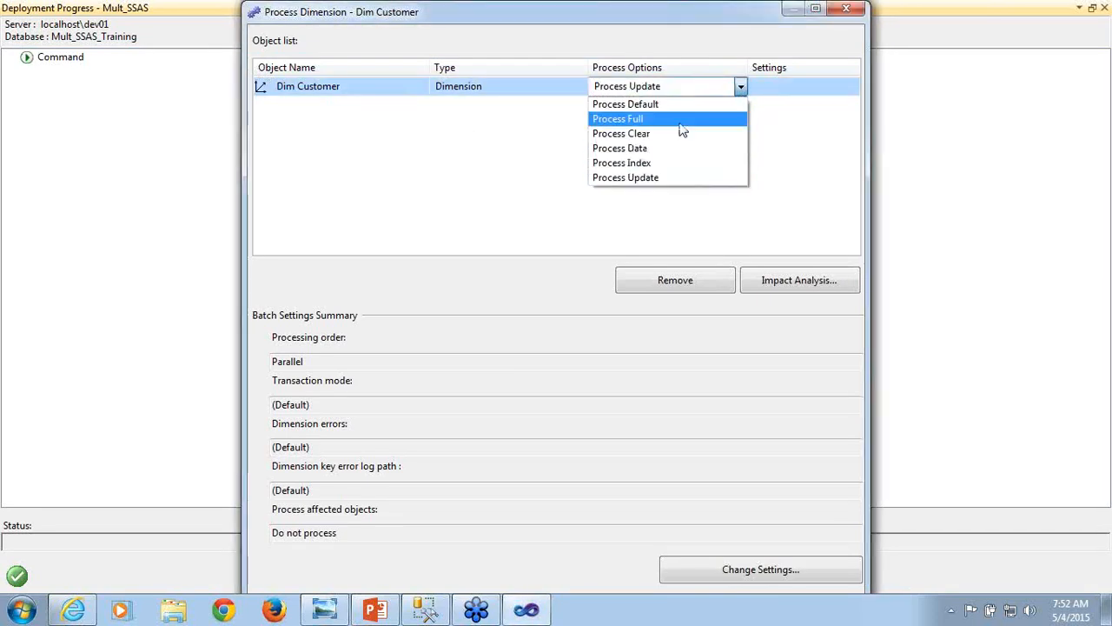
{"action": "left_click", "coordinate": [682, 124]}
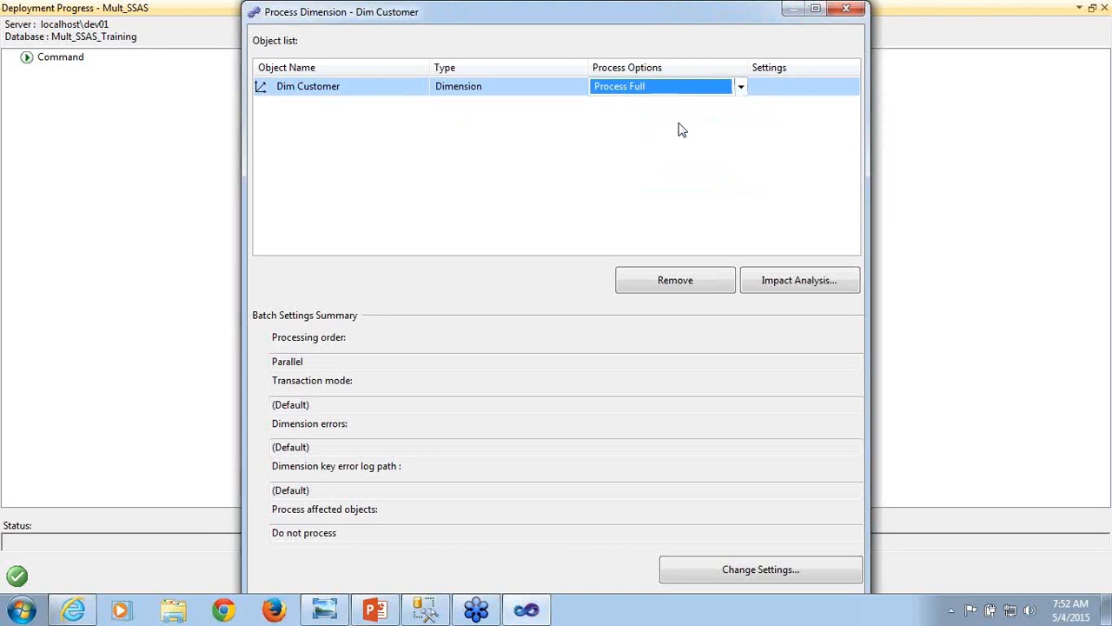
{"action": "left_click", "coordinate": [817, 10]}
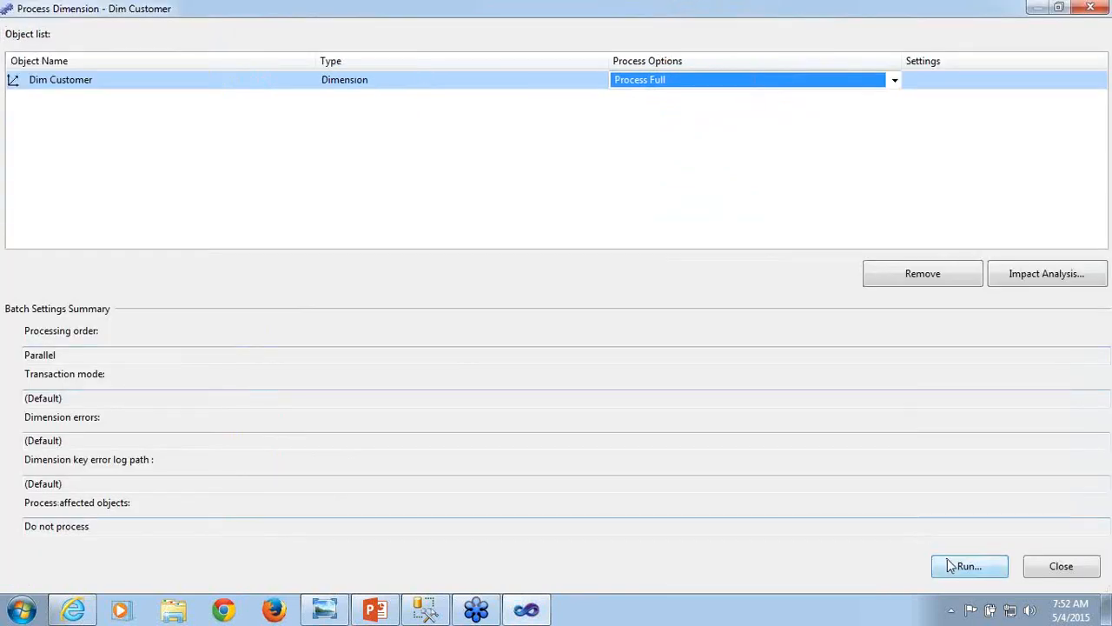
{"action": "left_click", "coordinate": [951, 565]}
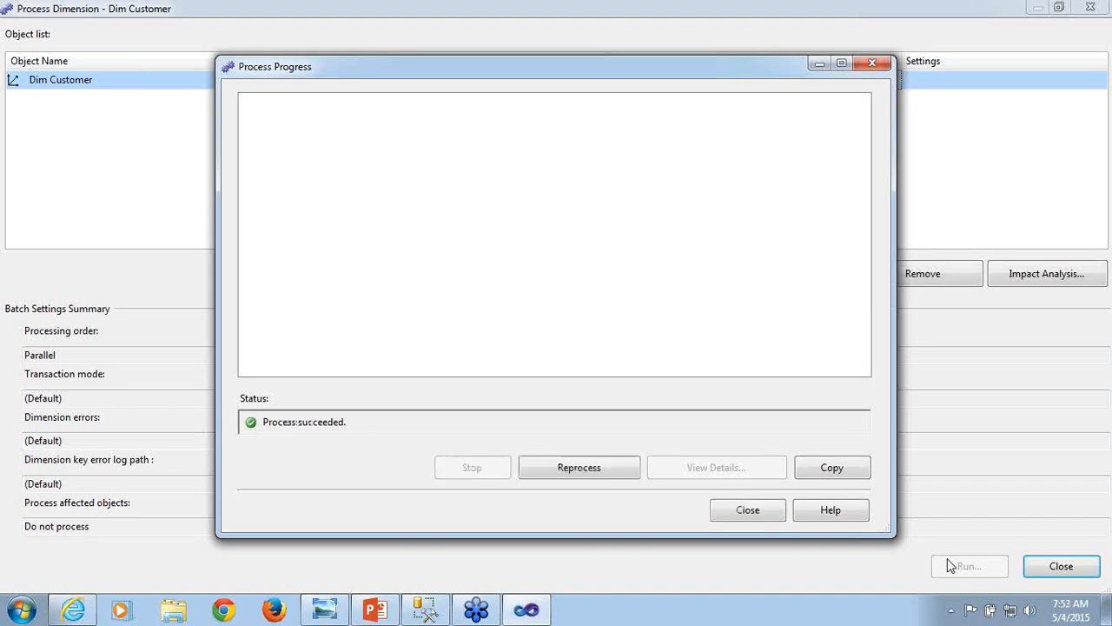
{"action": "left_click", "coordinate": [746, 510]}
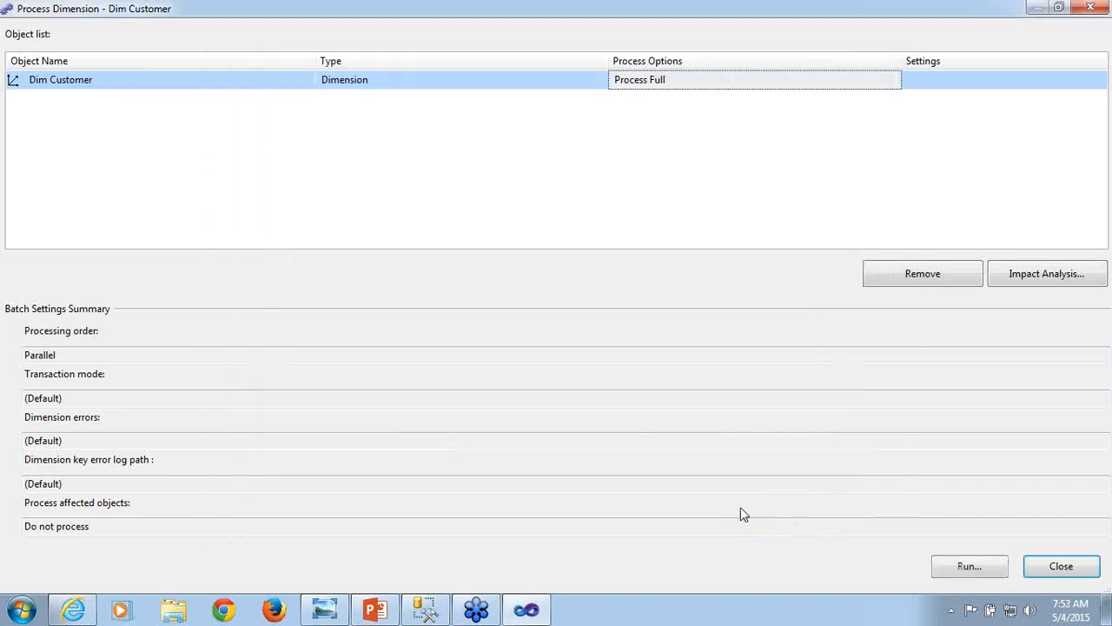
{"action": "left_click", "coordinate": [1069, 570]}
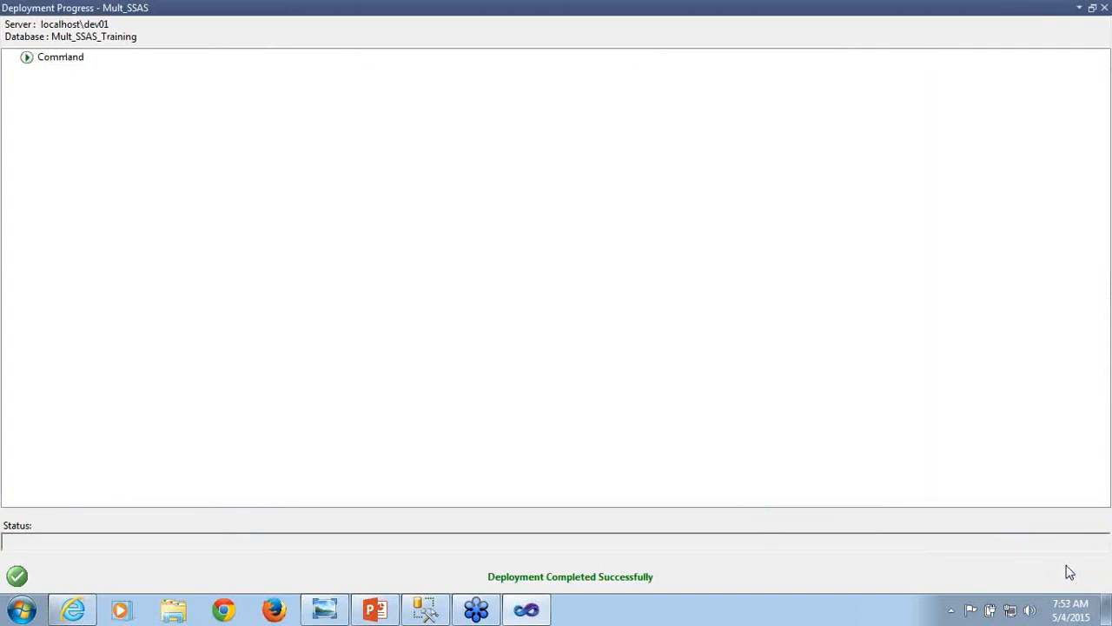
{"action": "left_click", "coordinate": [1105, 8]}
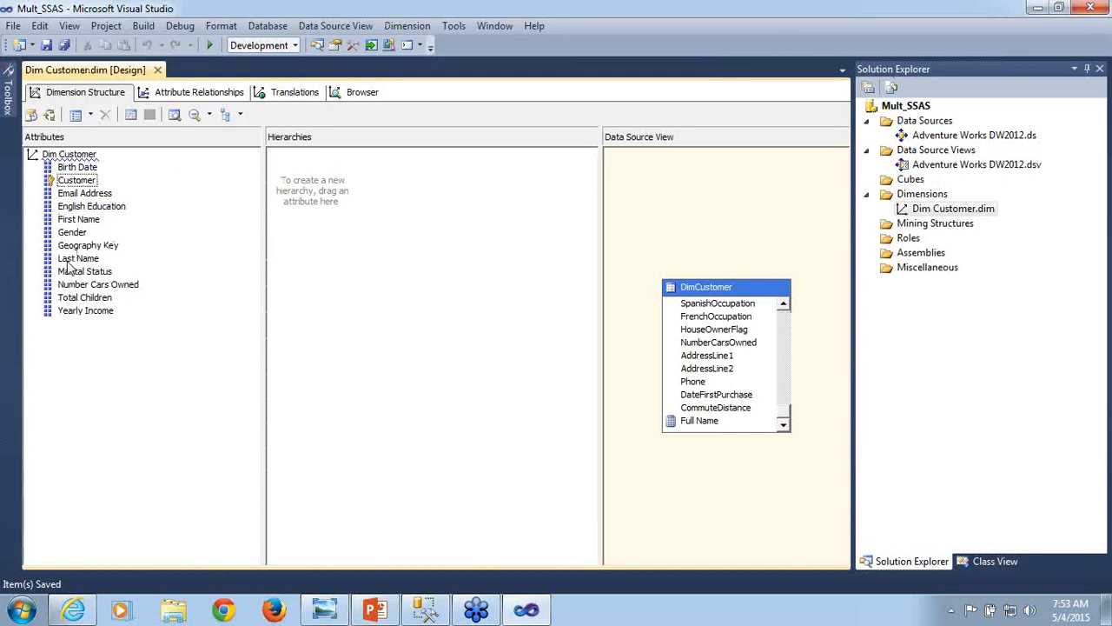
- Reconnect the dimension browser, examine the members of the Customer hierarchy, and close the Dim Customer designer
{"action": "left_click", "coordinate": [78, 311]}
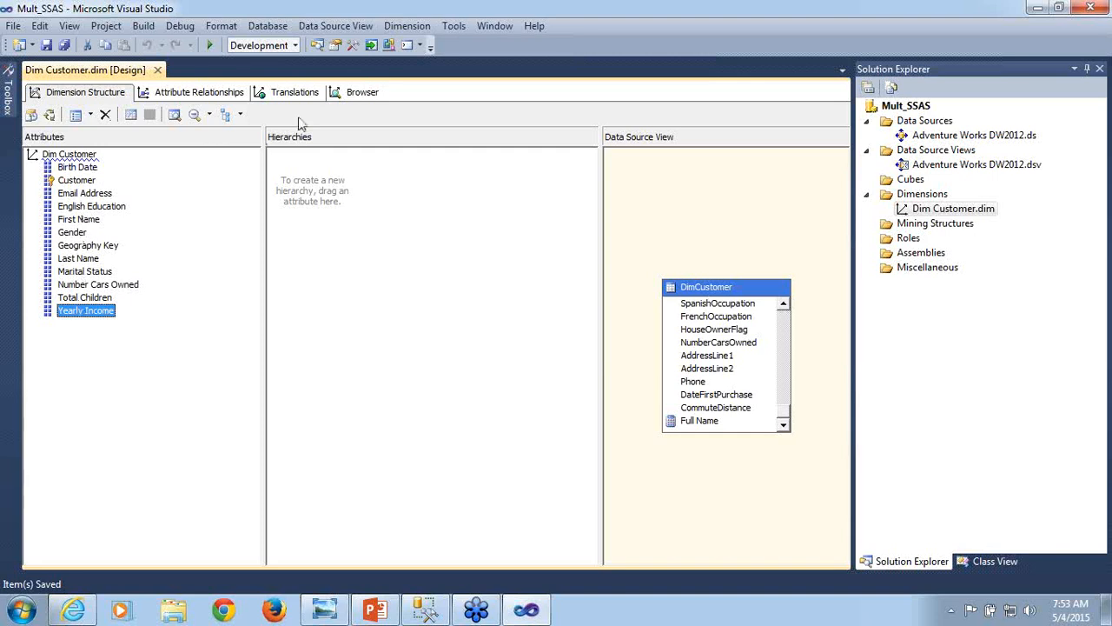
{"action": "left_click", "coordinate": [361, 97]}
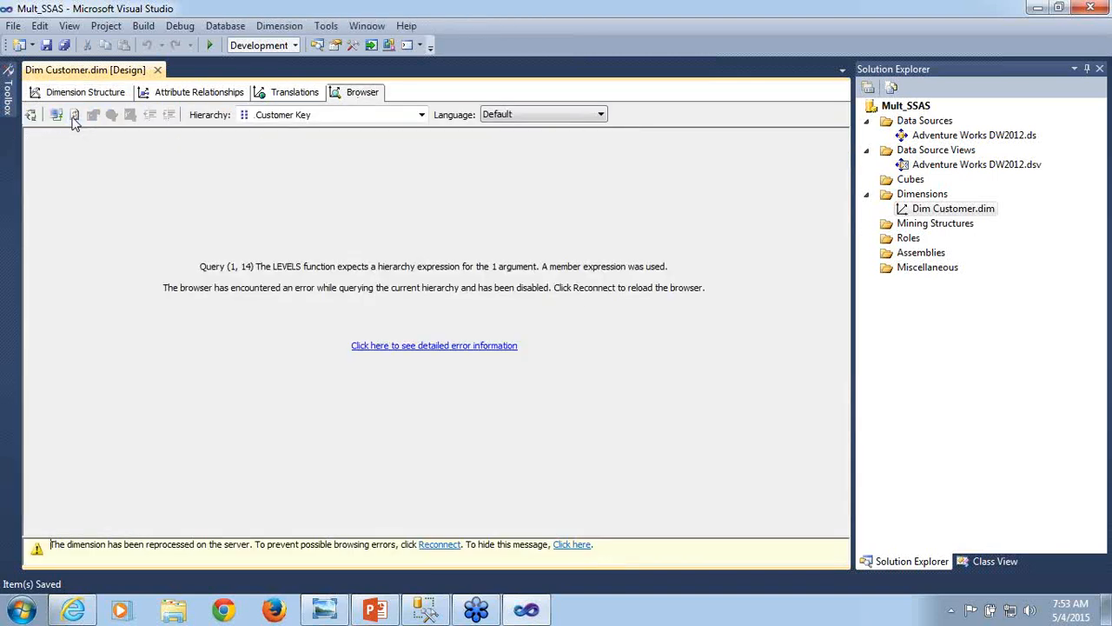
{"action": "left_click", "coordinate": [57, 115]}
{"action": "left_click", "coordinate": [58, 115]}
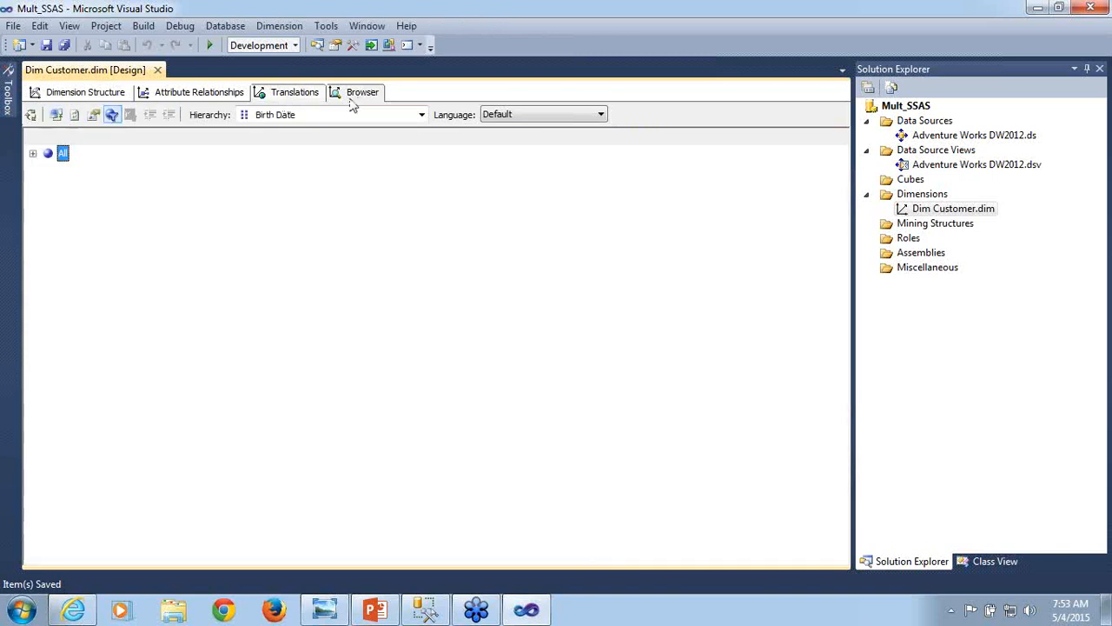
{"action": "left_click", "coordinate": [421, 115]}
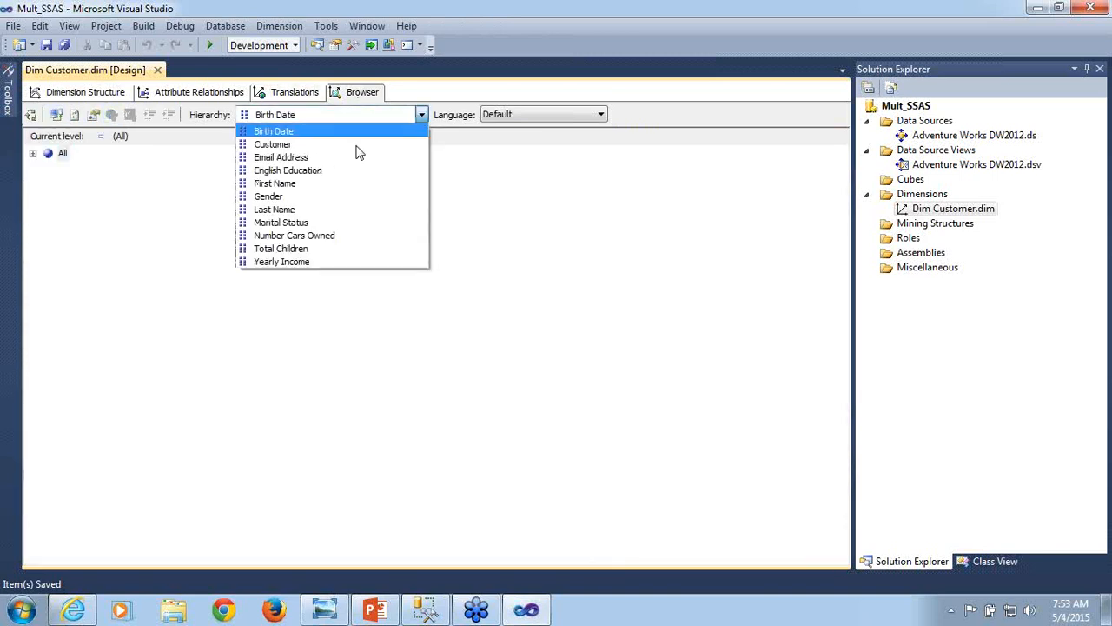
{"action": "left_click", "coordinate": [292, 146]}
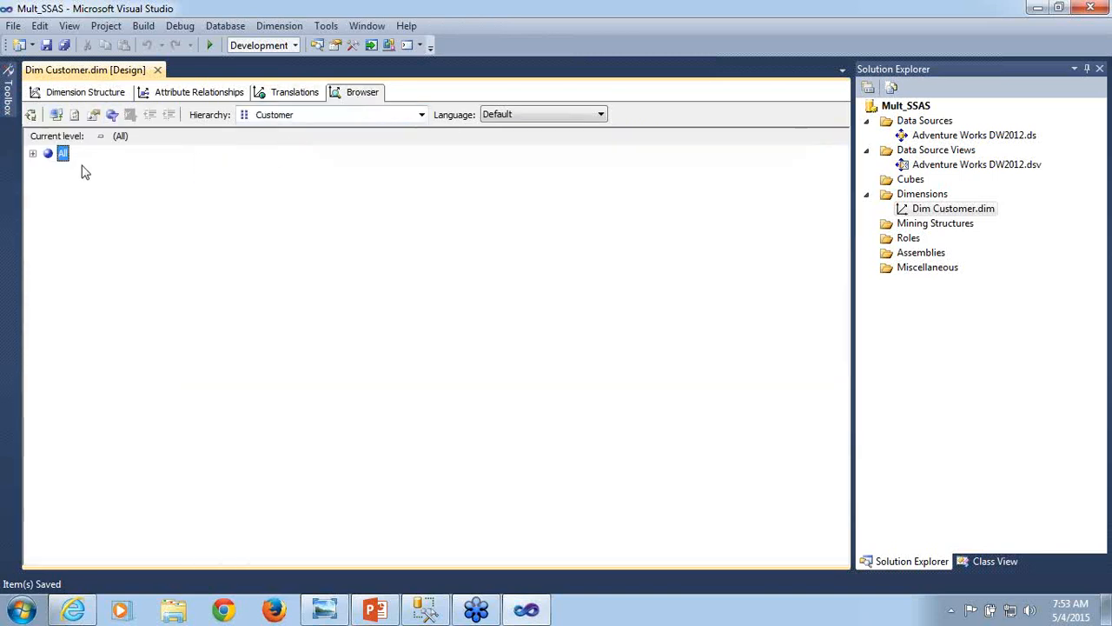
{"action": "left_click", "coordinate": [33, 154]}
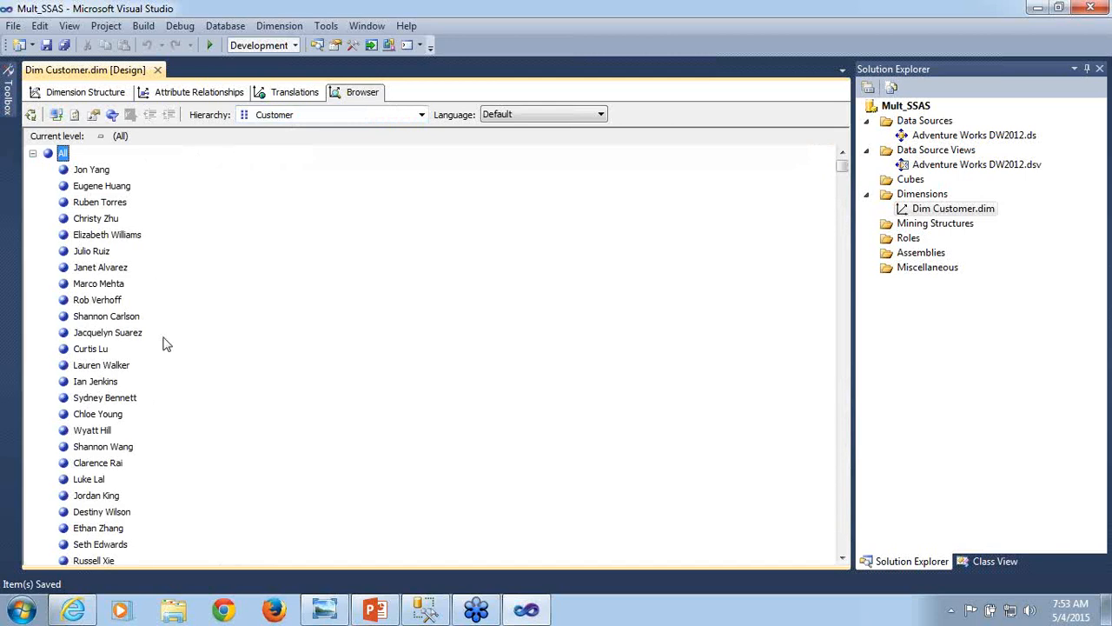
{"action": "left_click", "coordinate": [162, 71]}
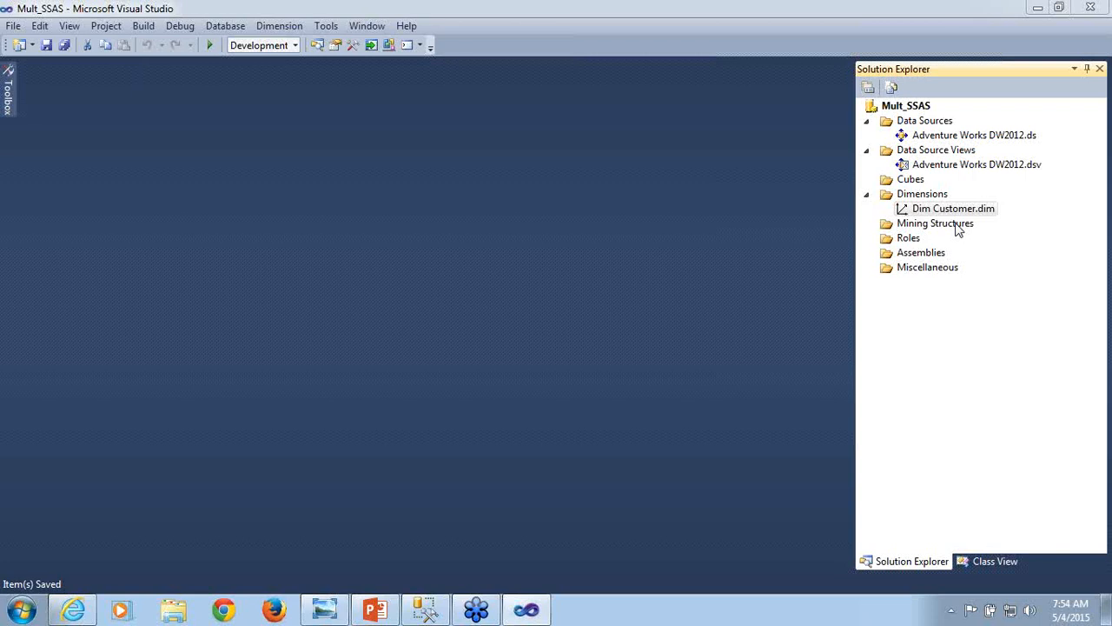
- Start a new dimension from the existing DimDate table in the Adventure Works DW2012 data source view, keeping DateKey as key and name column
{"action": "right_click", "coordinate": [934, 199]}
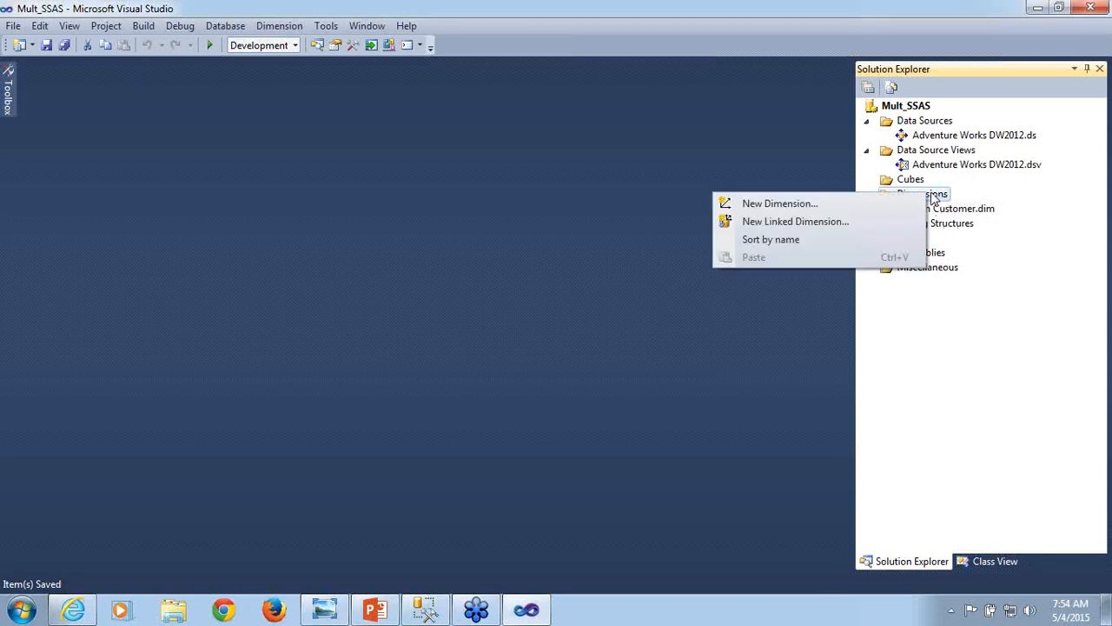
{"action": "left_click", "coordinate": [834, 203]}
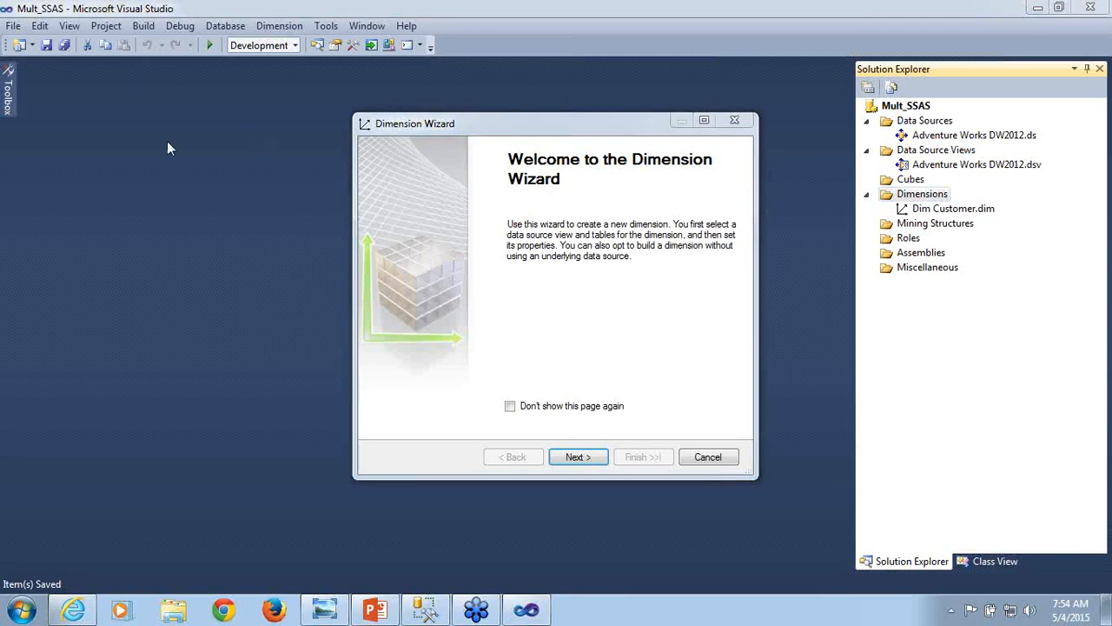
{"action": "left_click", "coordinate": [590, 461]}
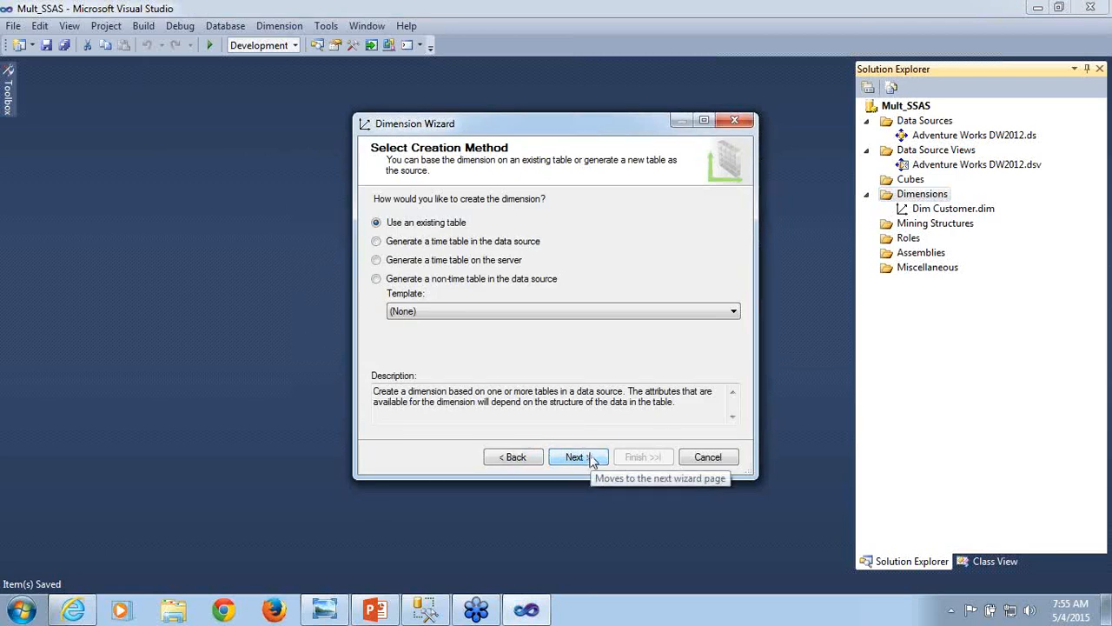
{"action": "left_click", "coordinate": [590, 461]}
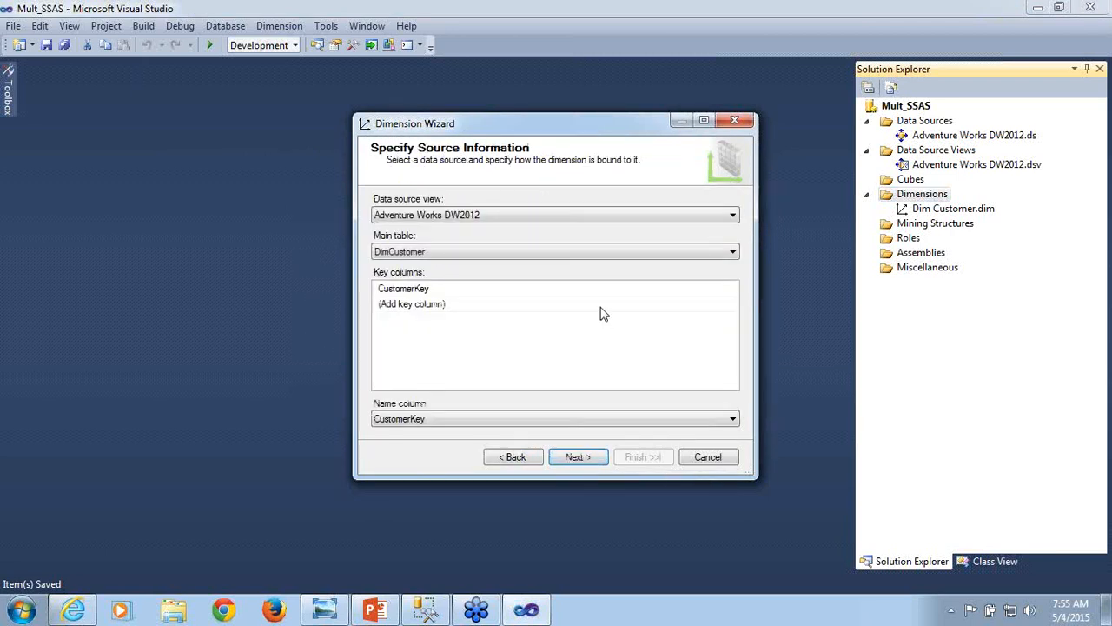
{"action": "left_click", "coordinate": [733, 252]}
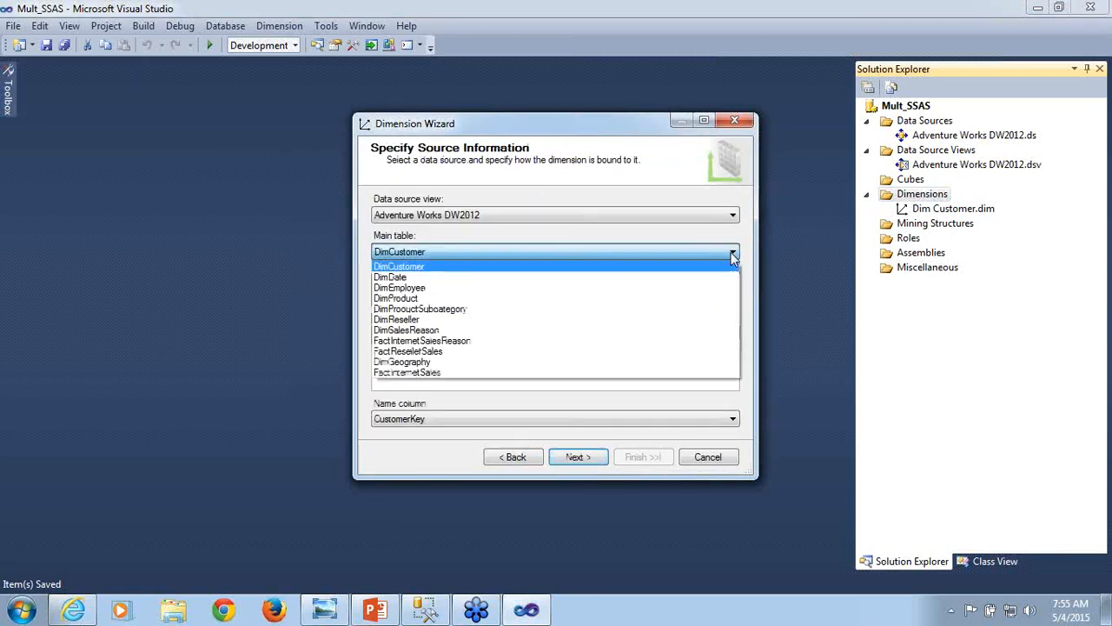
{"action": "left_click", "coordinate": [400, 278]}
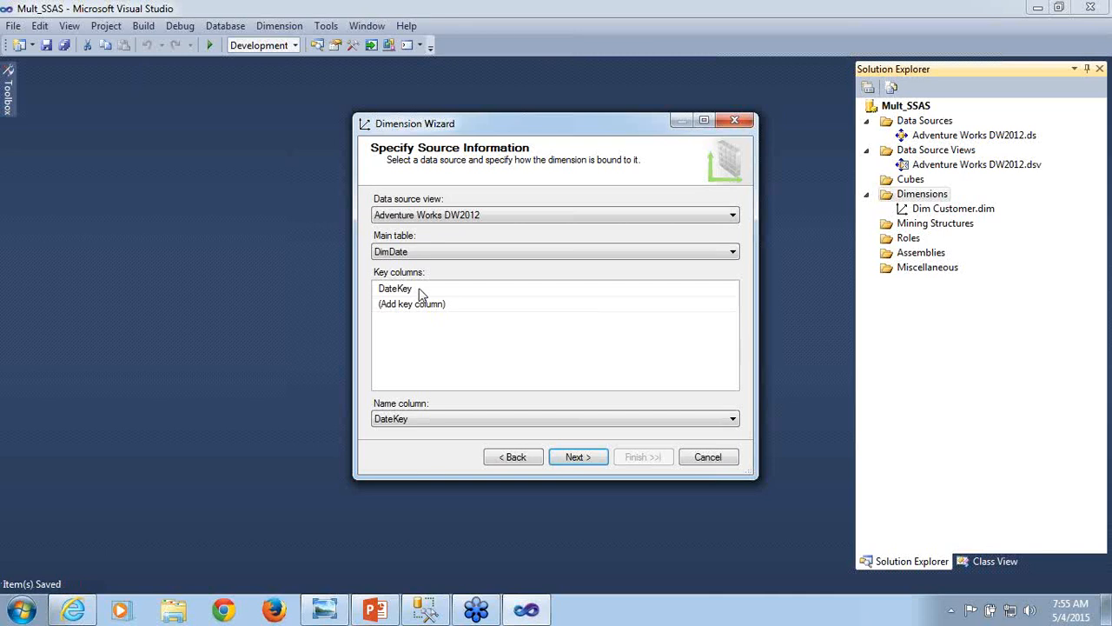
{"action": "left_click", "coordinate": [586, 460]}
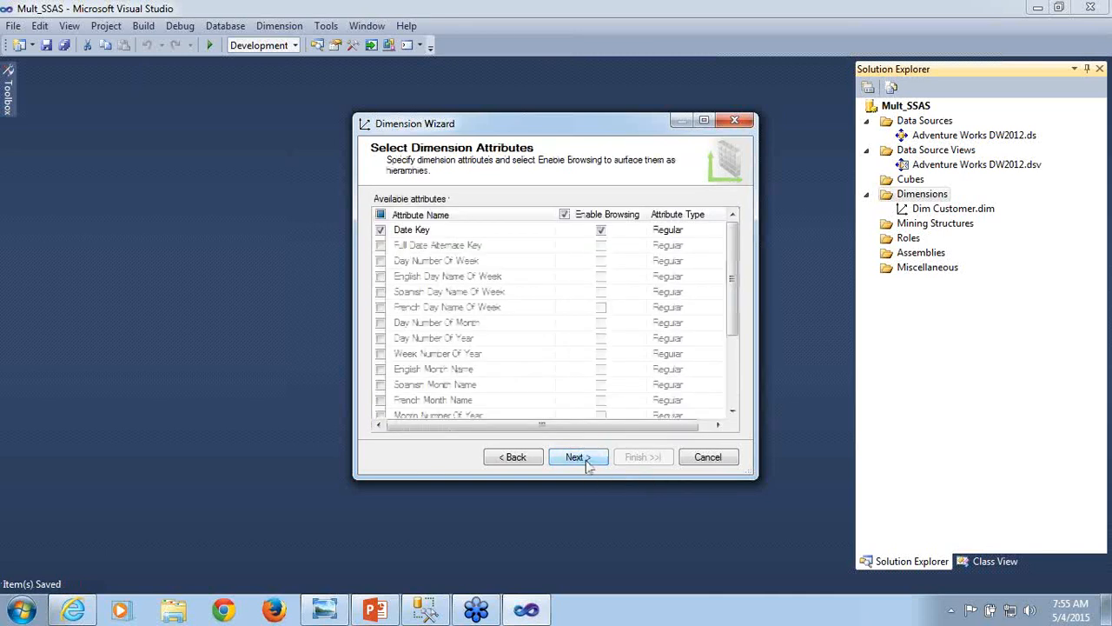
- Include the English Day Name Of Week, English Month Name, Month Number Of Year, Calendar Quarter and Calendar Year attributes in the dimension
{"action": "left_click", "coordinate": [380, 276]}
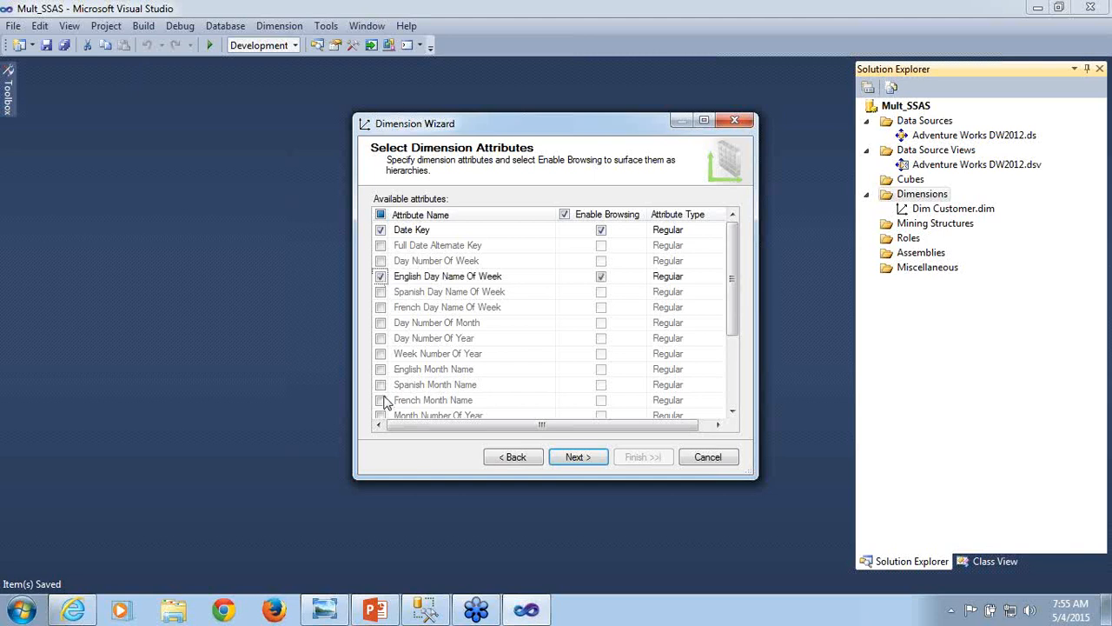
{"action": "left_click", "coordinate": [380, 369]}
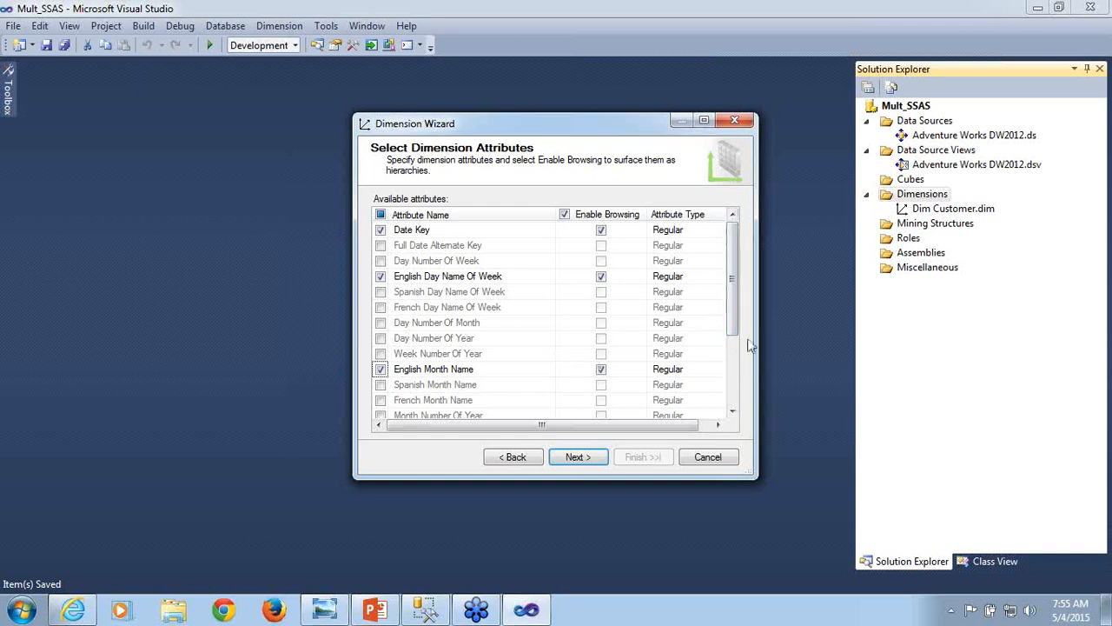
{"action": "left_click_drag", "start_coordinate": [735, 334], "coordinate": [736, 371]}
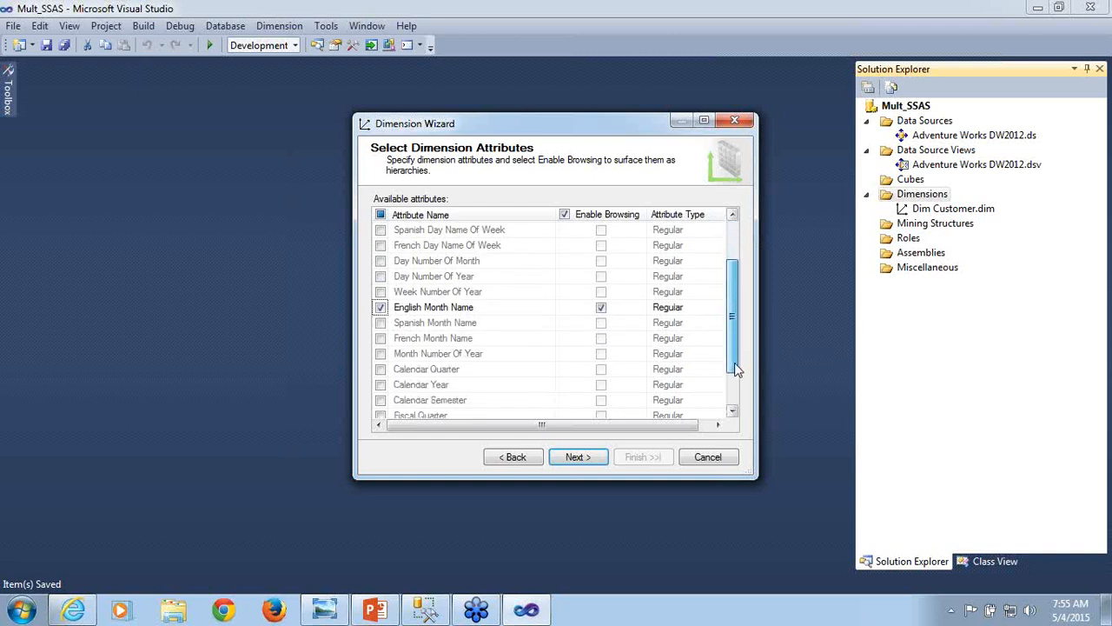
{"action": "left_click", "coordinate": [380, 354]}
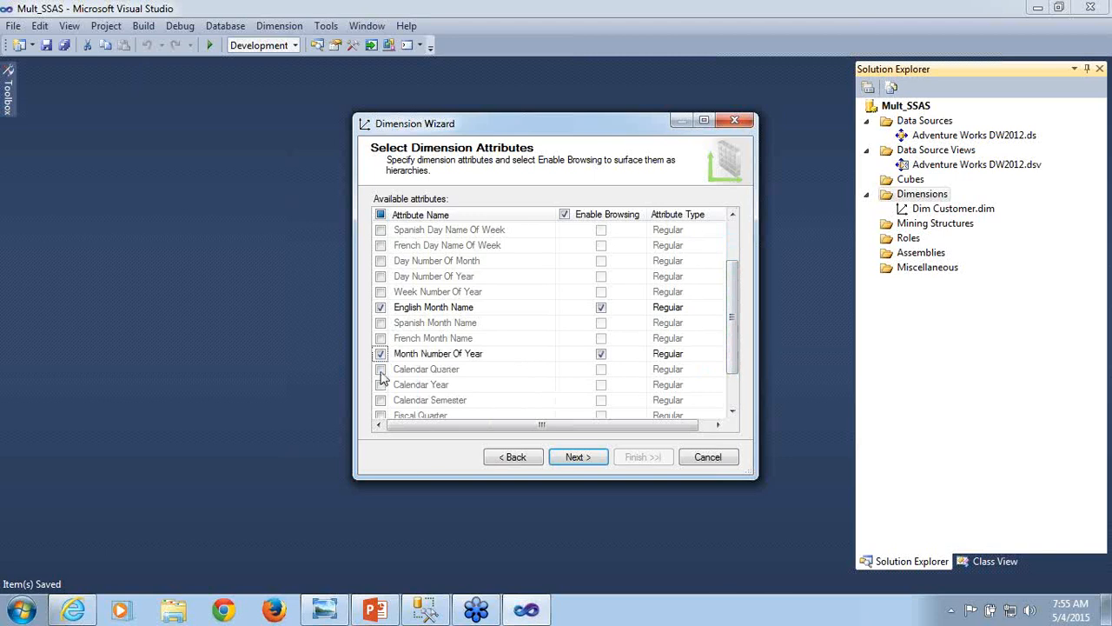
{"action": "left_click", "coordinate": [381, 370]}
{"action": "left_click", "coordinate": [380, 384]}
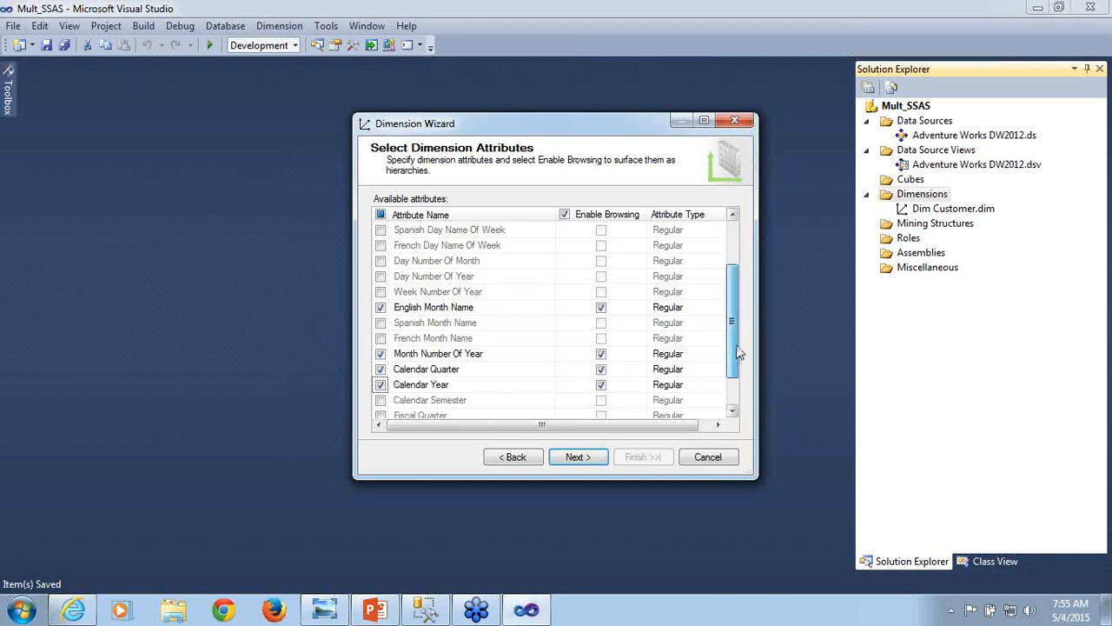
- Include the Fiscal Quarter and Fiscal Year attributes and complete the wizard, keeping the dimension name Dim Date
{"action": "left_click_drag", "start_coordinate": [737, 346], "coordinate": [744, 380]}
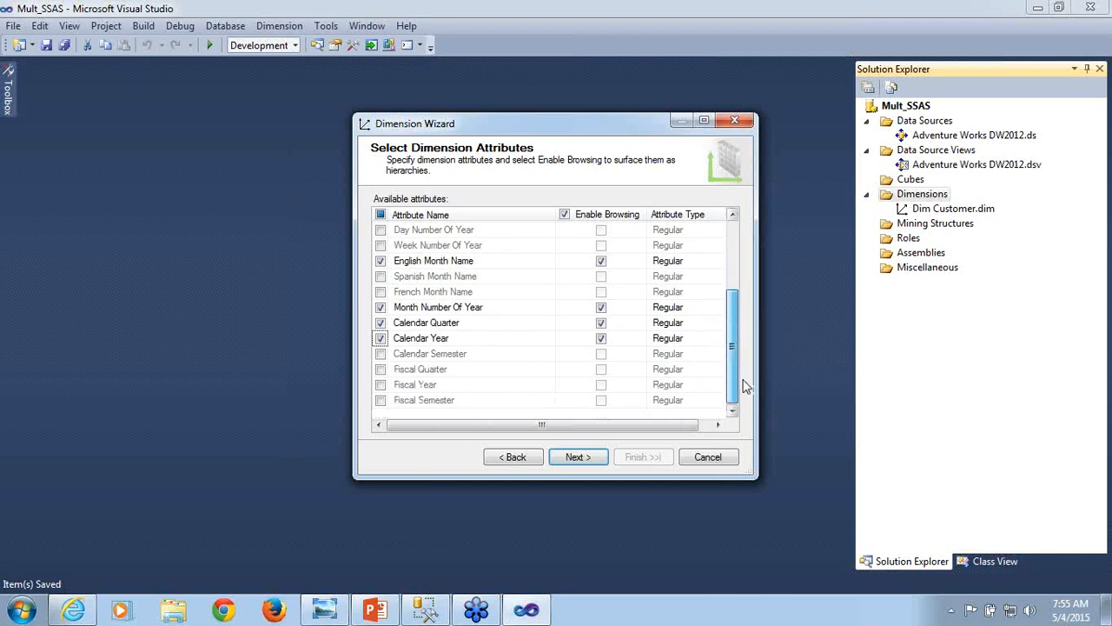
{"action": "left_click", "coordinate": [380, 370]}
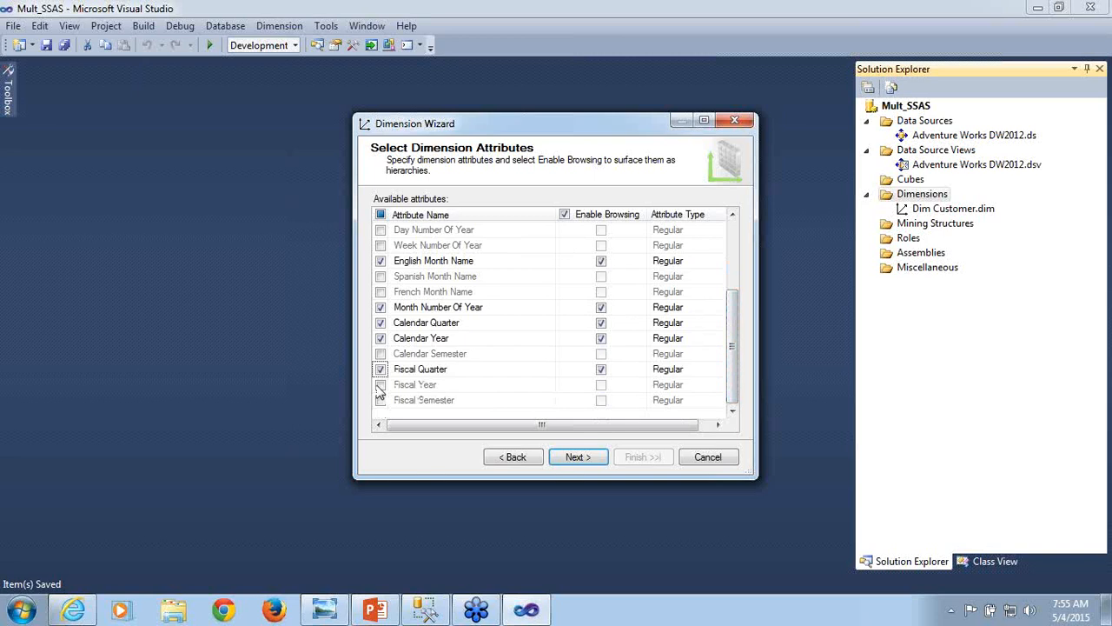
{"action": "left_click", "coordinate": [381, 385]}
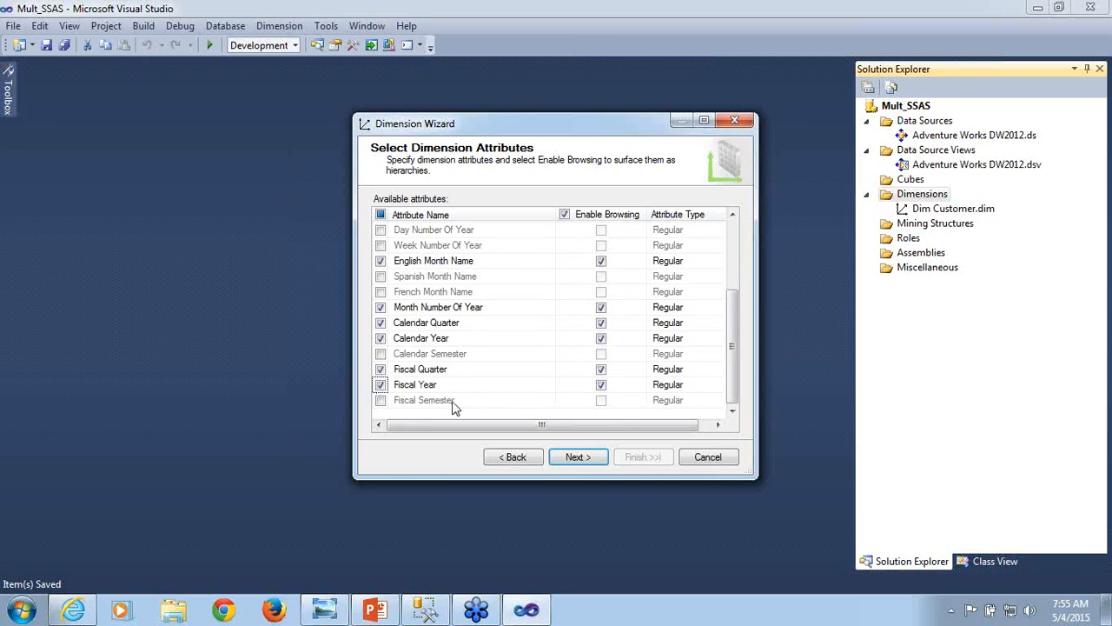
{"action": "left_click", "coordinate": [577, 457]}
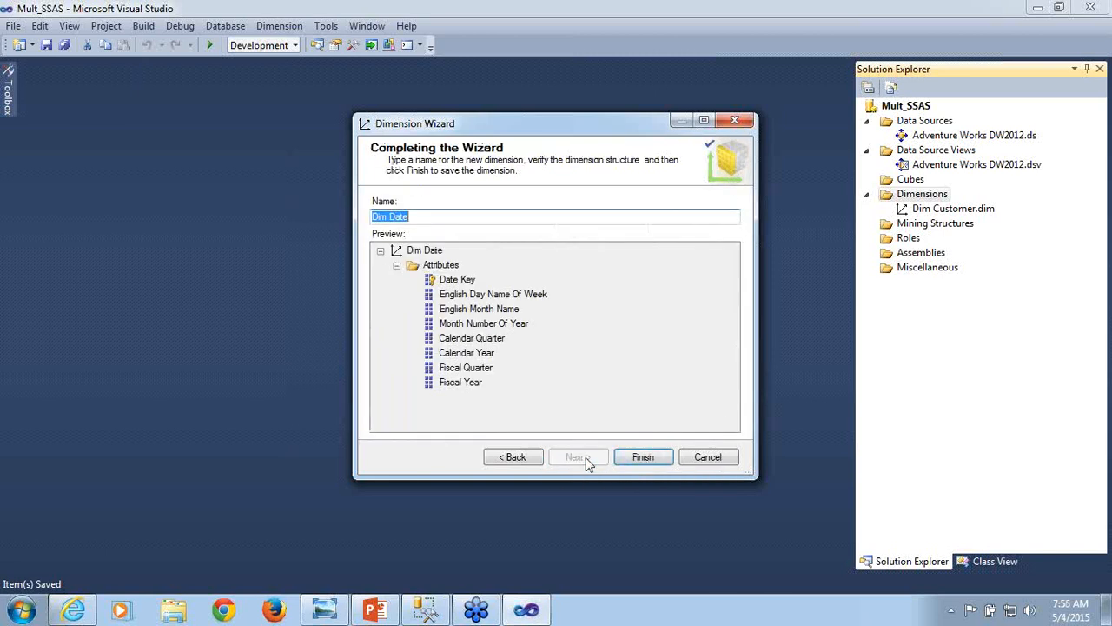
{"action": "left_click", "coordinate": [648, 458]}
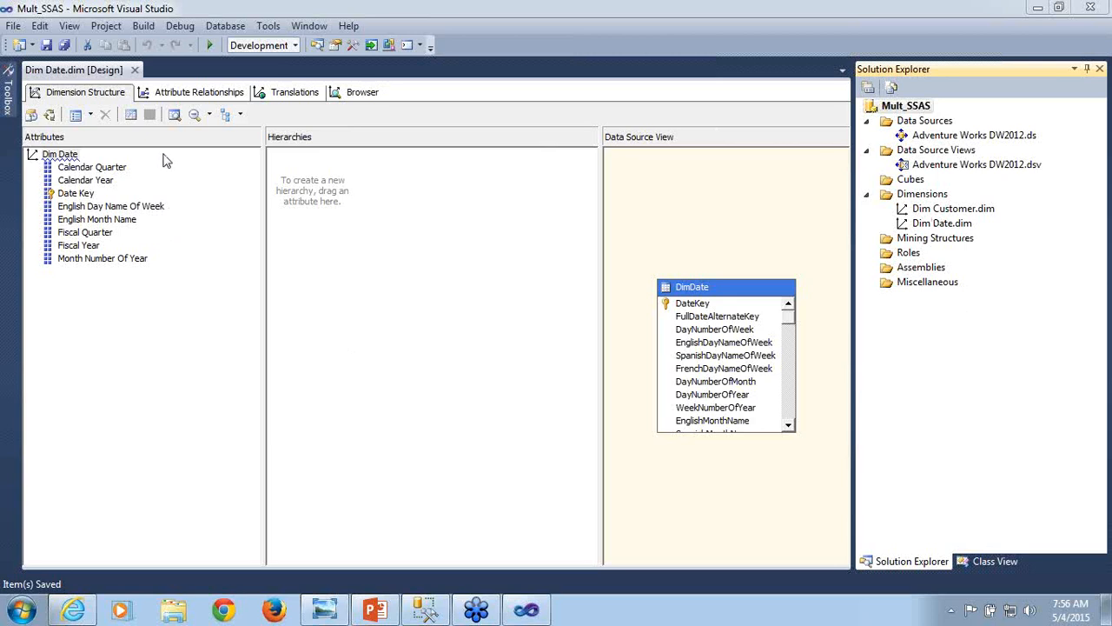
- Start processing Dim Date, agreeing to build and deploy the project first and overwrite the Mult_SSAS_Training database
{"action": "left_click", "coordinate": [50, 116]}
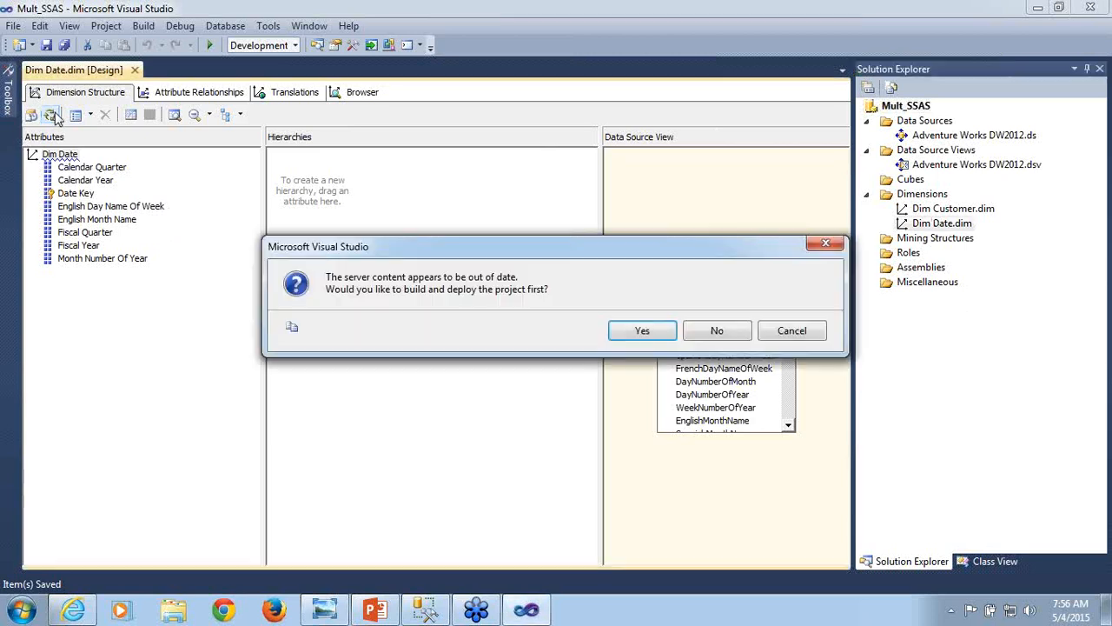
{"action": "left_click", "coordinate": [657, 334]}
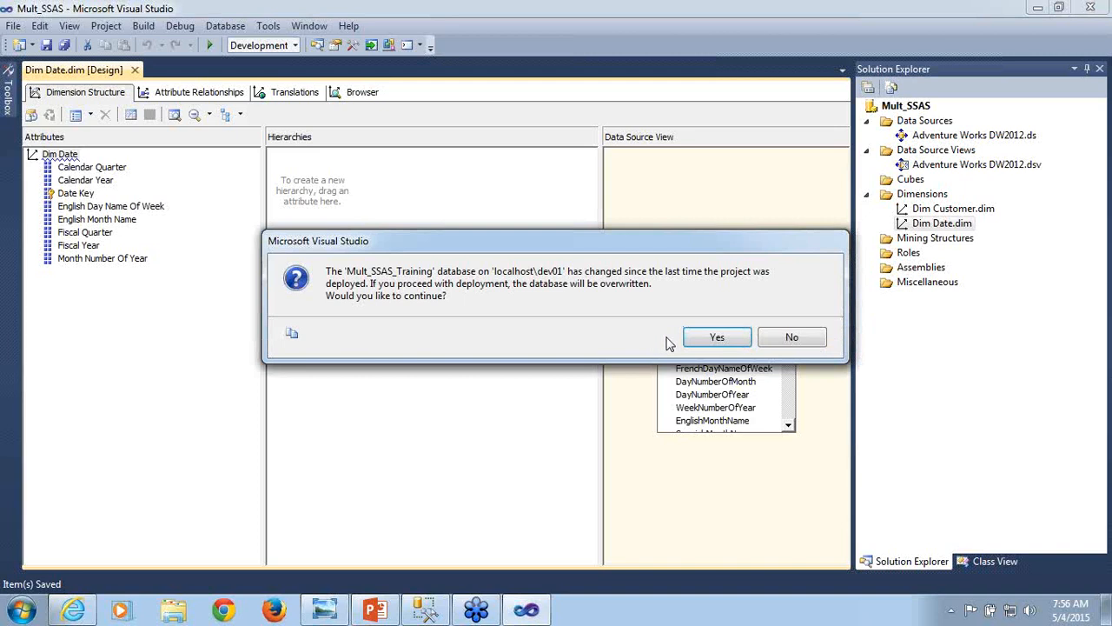
{"action": "left_click", "coordinate": [709, 339]}
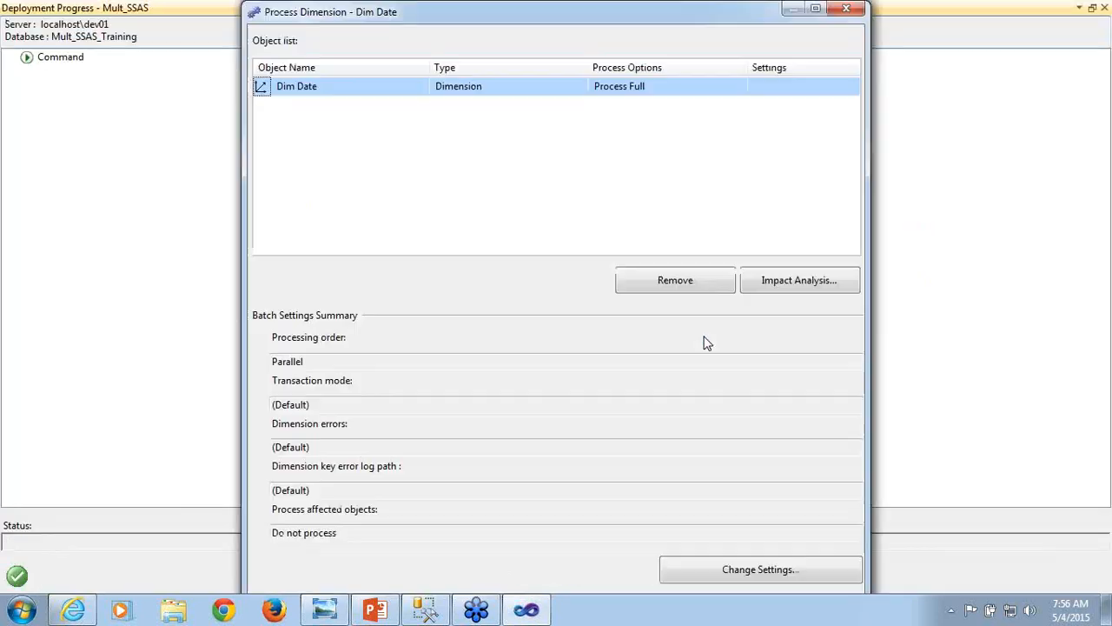
- Run the Process Full operation on Dim Date and close the processing and deployment windows
{"action": "left_click", "coordinate": [815, 9]}
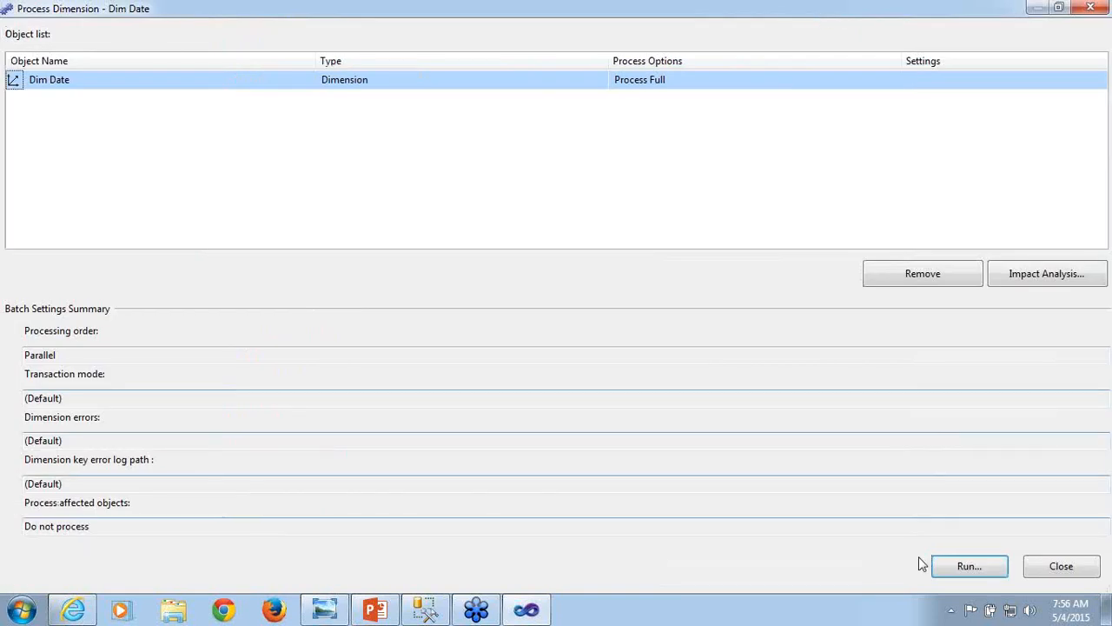
{"action": "left_click", "coordinate": [961, 565]}
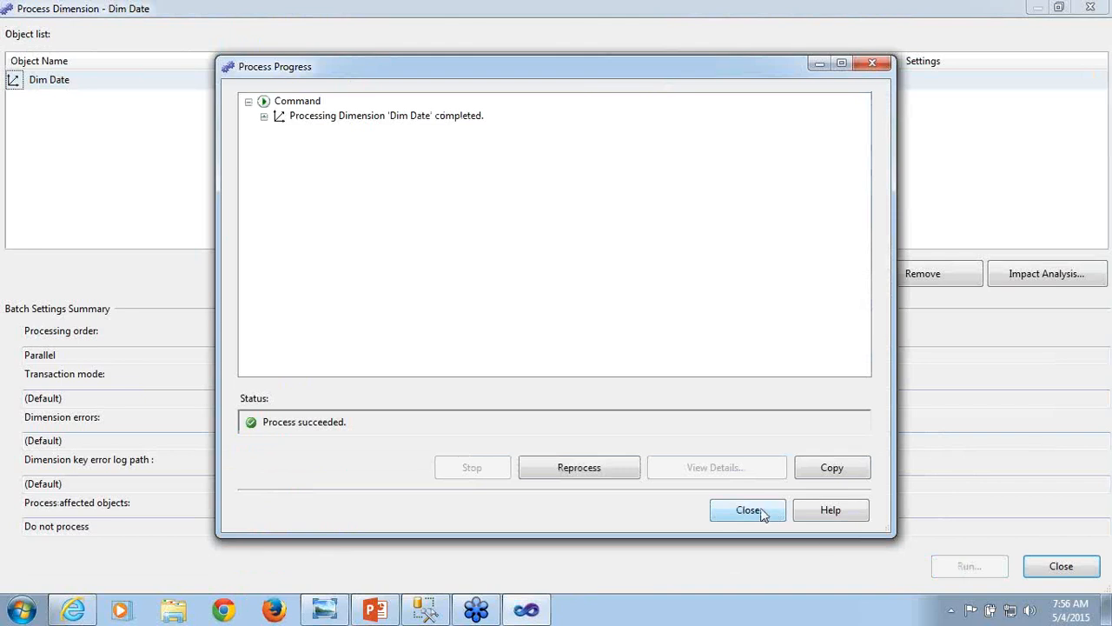
{"action": "left_click", "coordinate": [759, 512]}
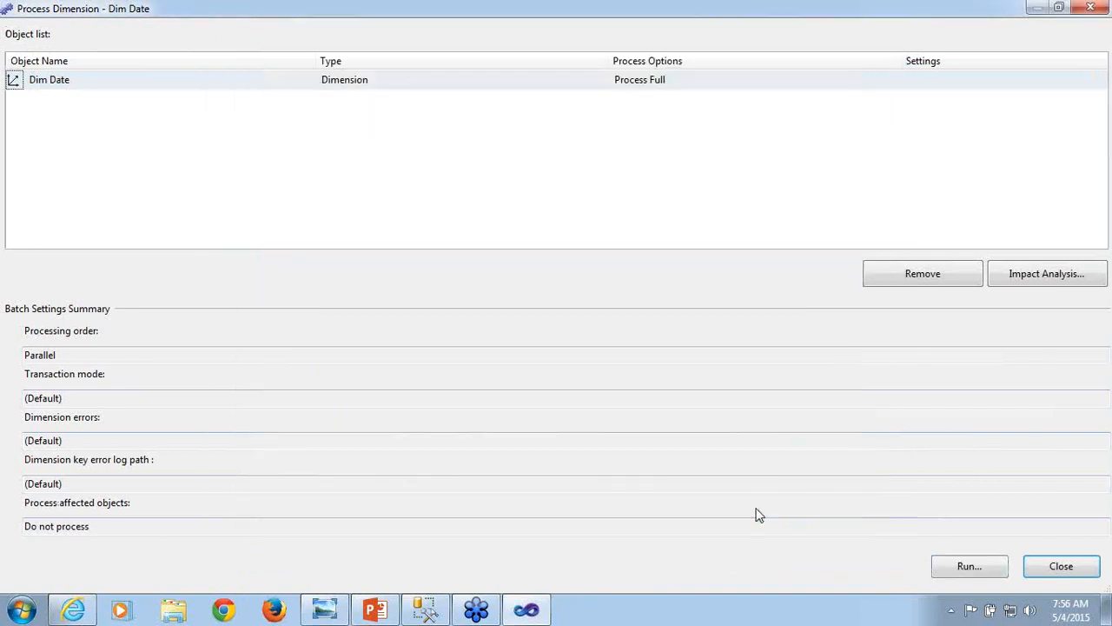
{"action": "left_click", "coordinate": [1076, 568]}
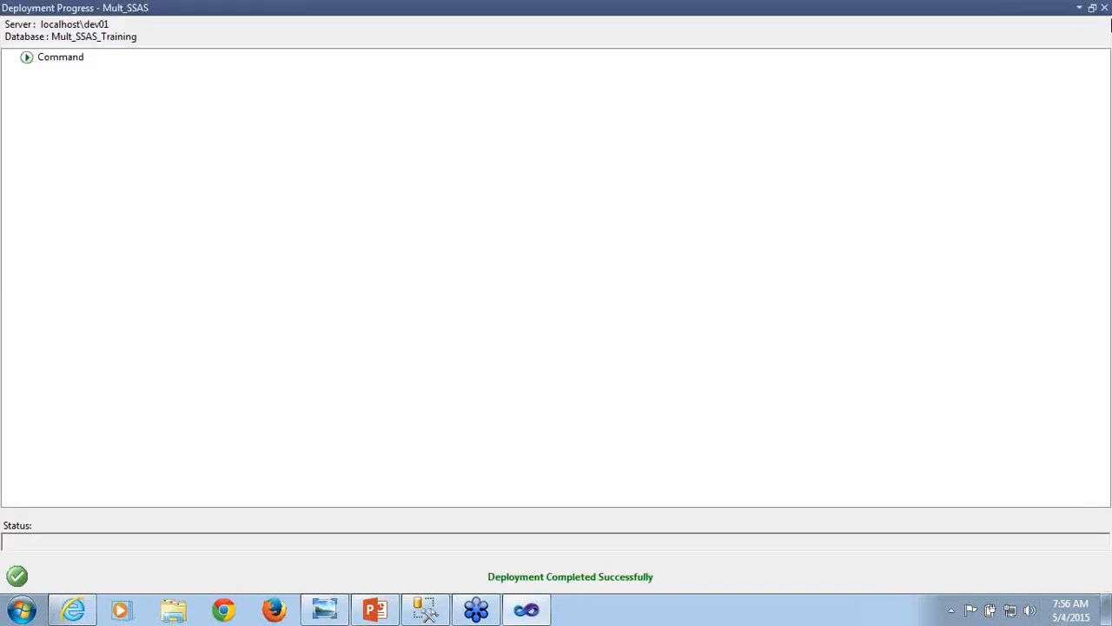
{"action": "left_click", "coordinate": [1104, 8]}
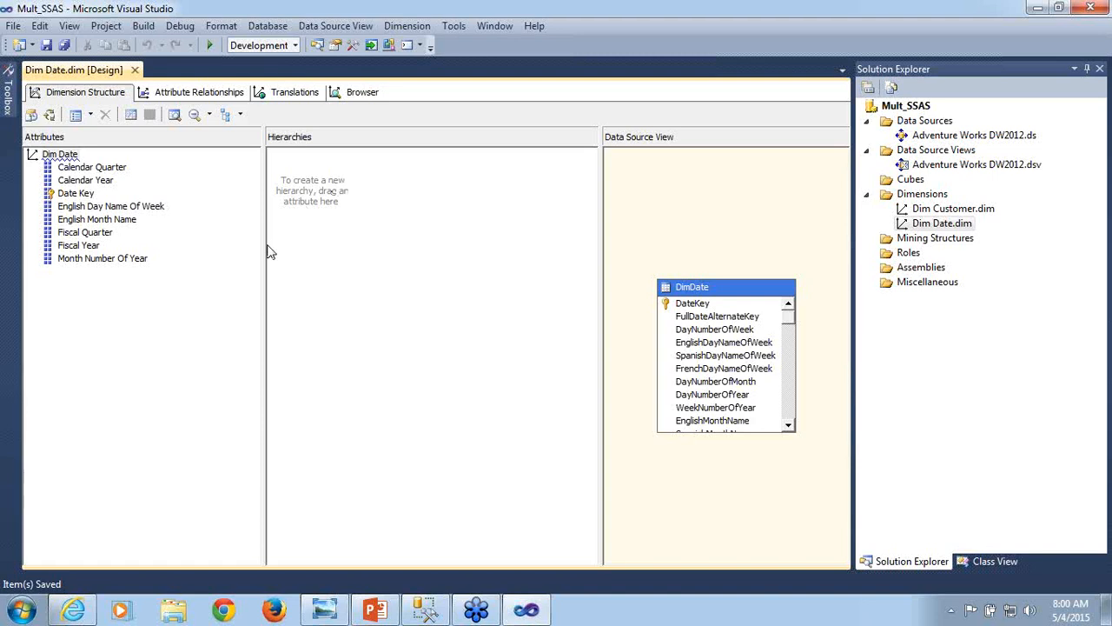
- Create a hierarchy in Dim Date with the levels Calendar Year, Calendar Quarter, Month Number Of Year and Date Key, in that order
{"action": "left_click", "coordinate": [111, 187]}
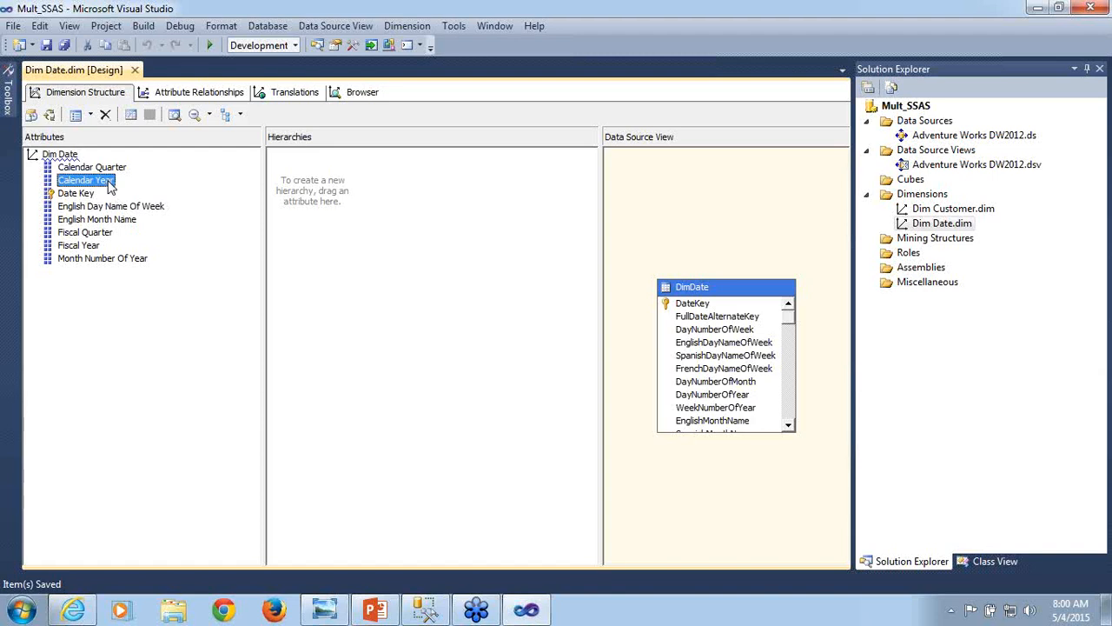
{"action": "left_click_drag", "start_coordinate": [111, 185], "coordinate": [368, 176]}
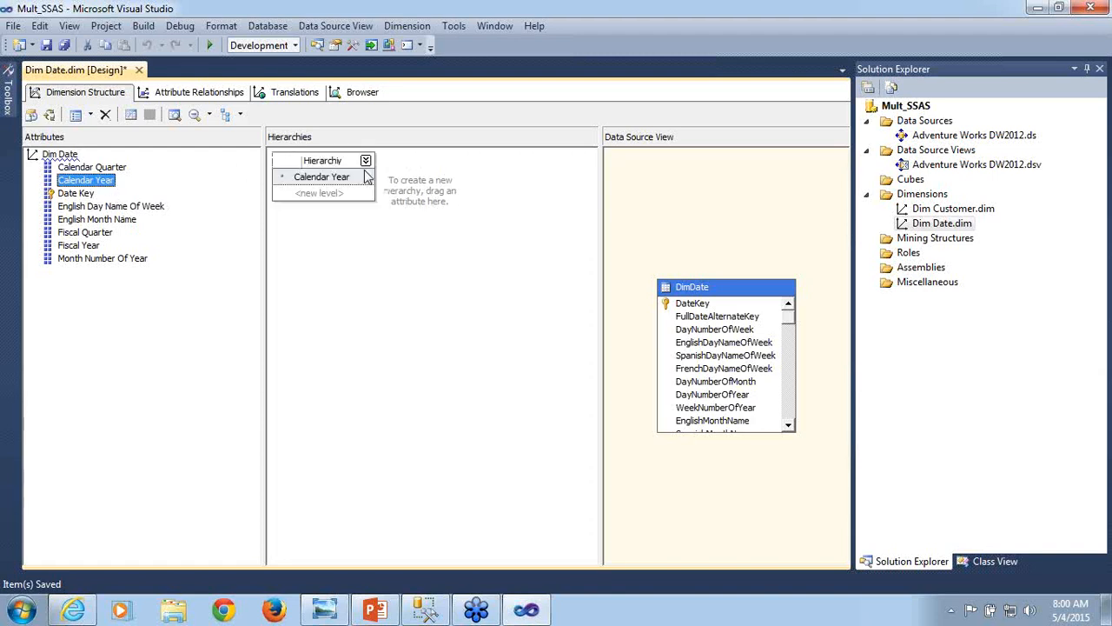
{"action": "left_click", "coordinate": [123, 169]}
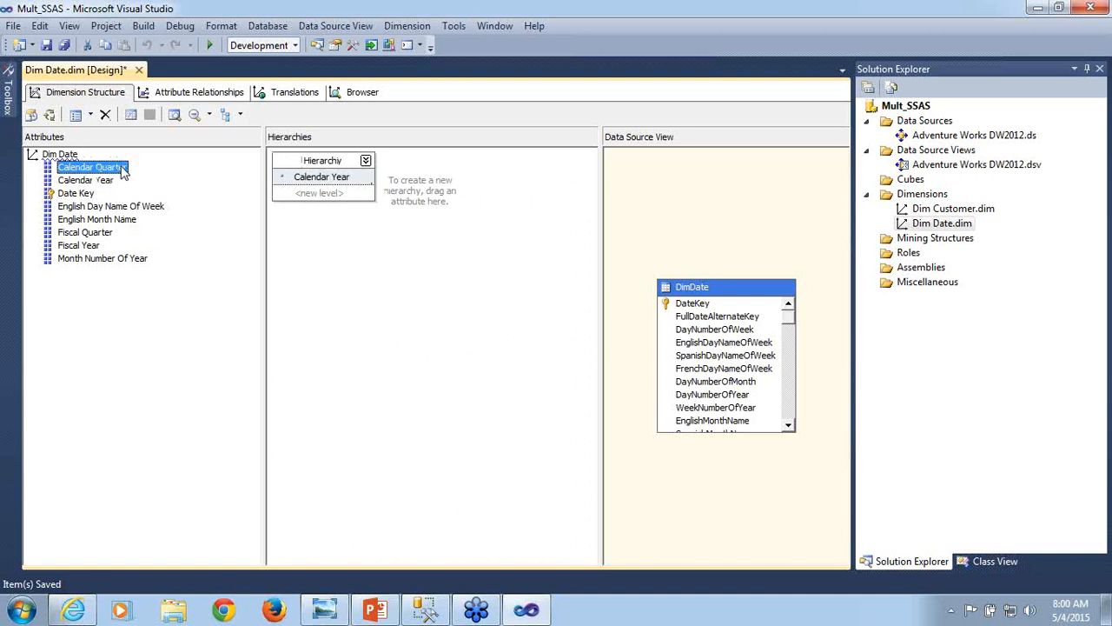
{"action": "left_click_drag", "start_coordinate": [122, 169], "coordinate": [329, 200]}
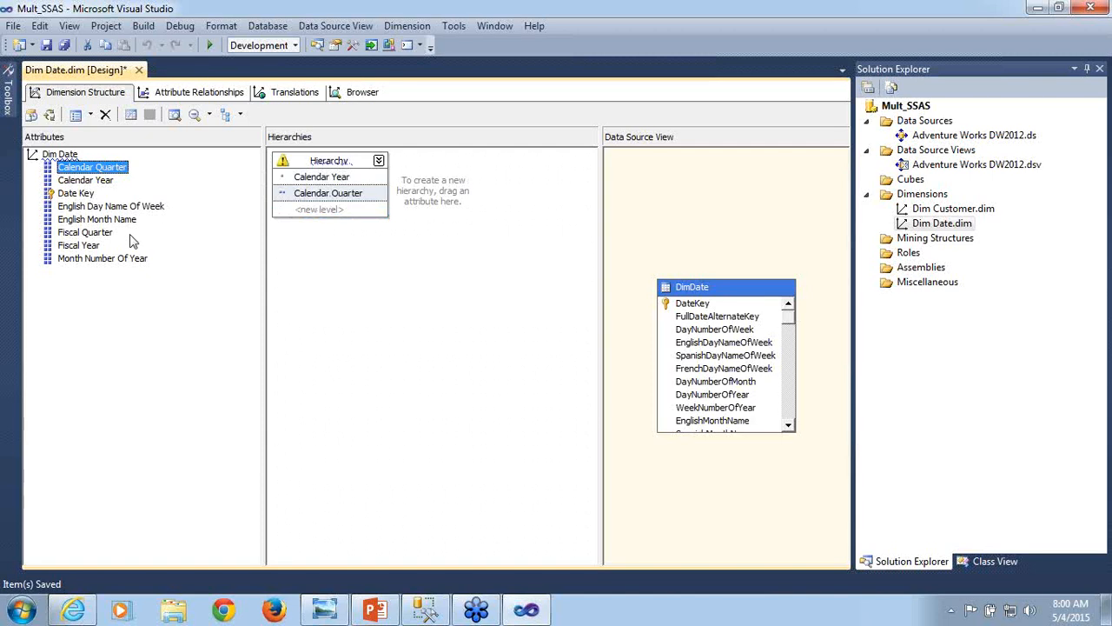
{"action": "left_click", "coordinate": [125, 259]}
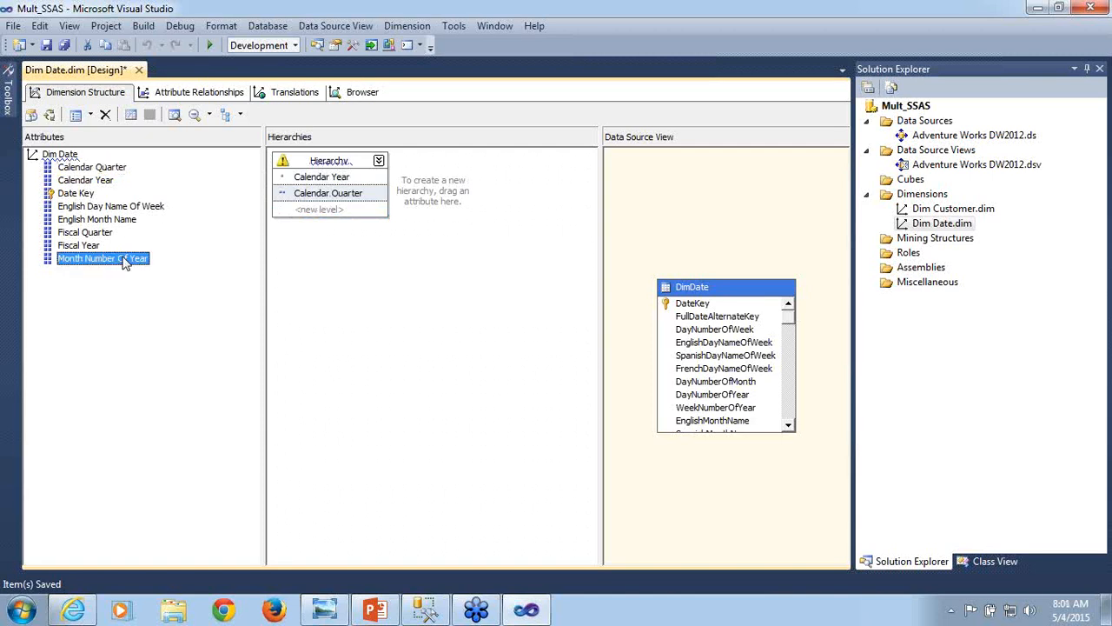
{"action": "left_click_drag", "start_coordinate": [125, 260], "coordinate": [320, 214]}
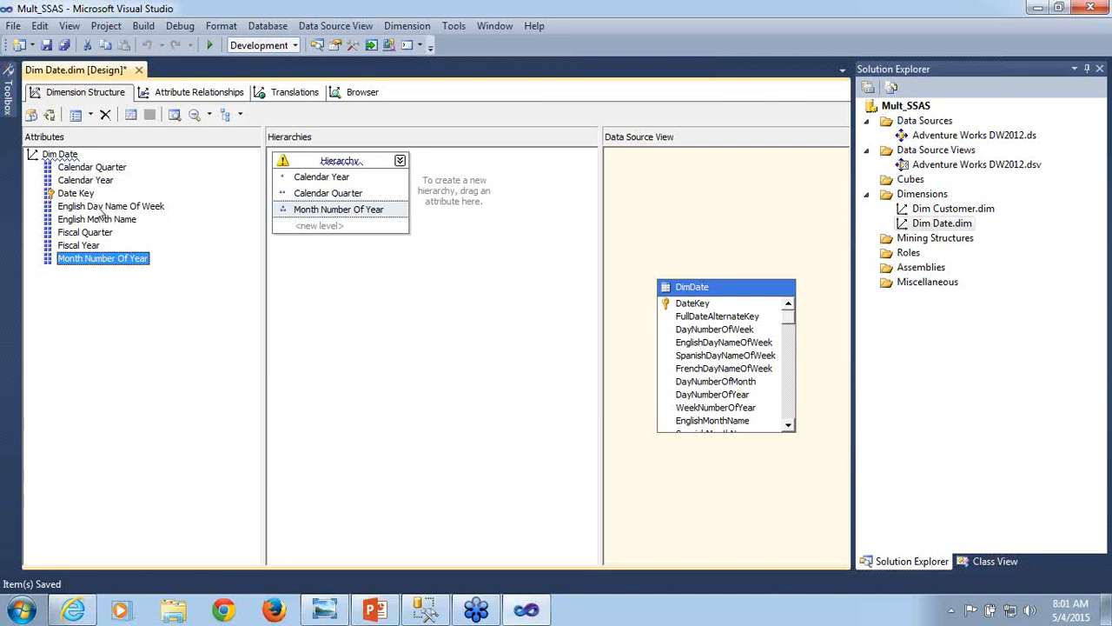
{"action": "left_click", "coordinate": [78, 196]}
{"action": "left_click_drag", "start_coordinate": [78, 200], "coordinate": [318, 233]}
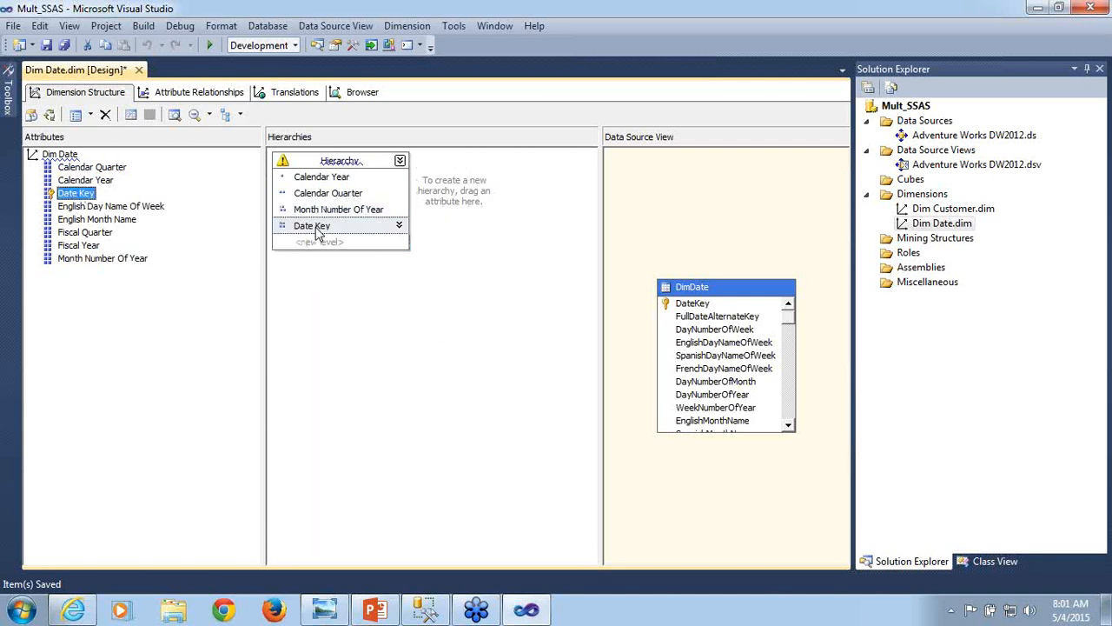
- Rename the new Dim Date hierarchy to Calendar Hierarchy and save the dimension
{"action": "left_click", "coordinate": [317, 161]}
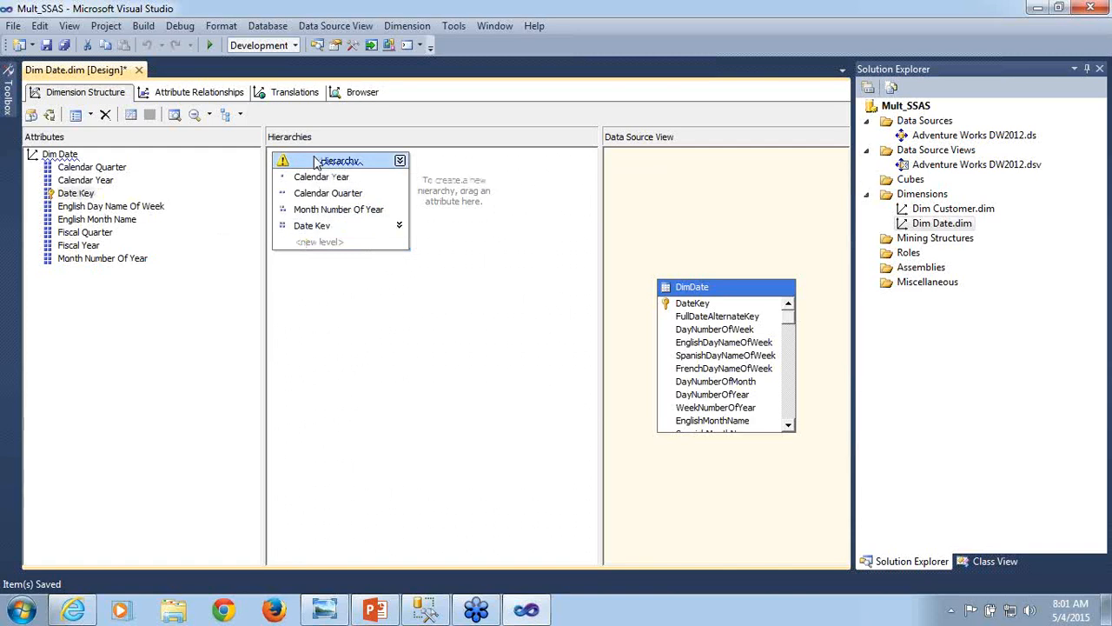
{"action": "right_click", "coordinate": [316, 164]}
{"action": "left_click", "coordinate": [358, 246]}
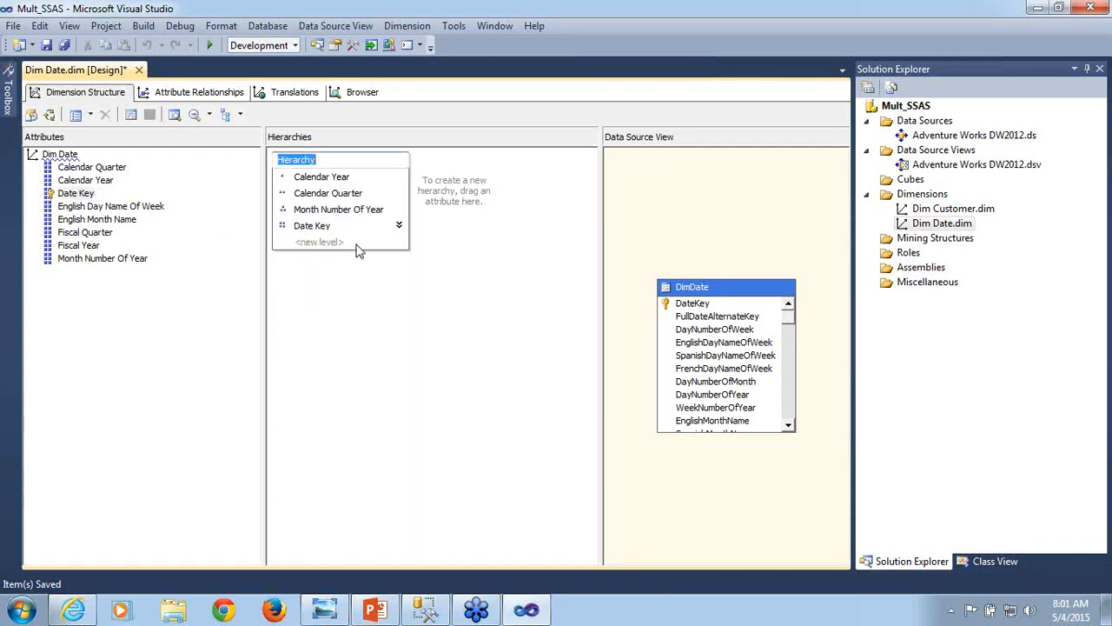
{"action": "left_click", "coordinate": [279, 164]}
{"action": "type", "text": "Calendar"}
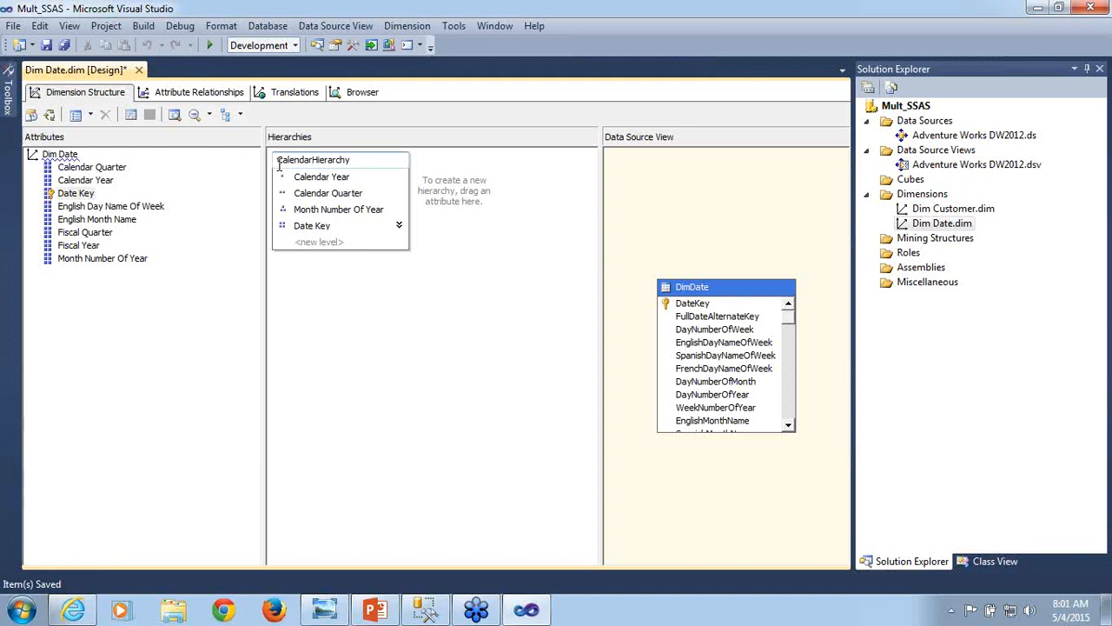
{"action": "left_click", "coordinate": [404, 275]}
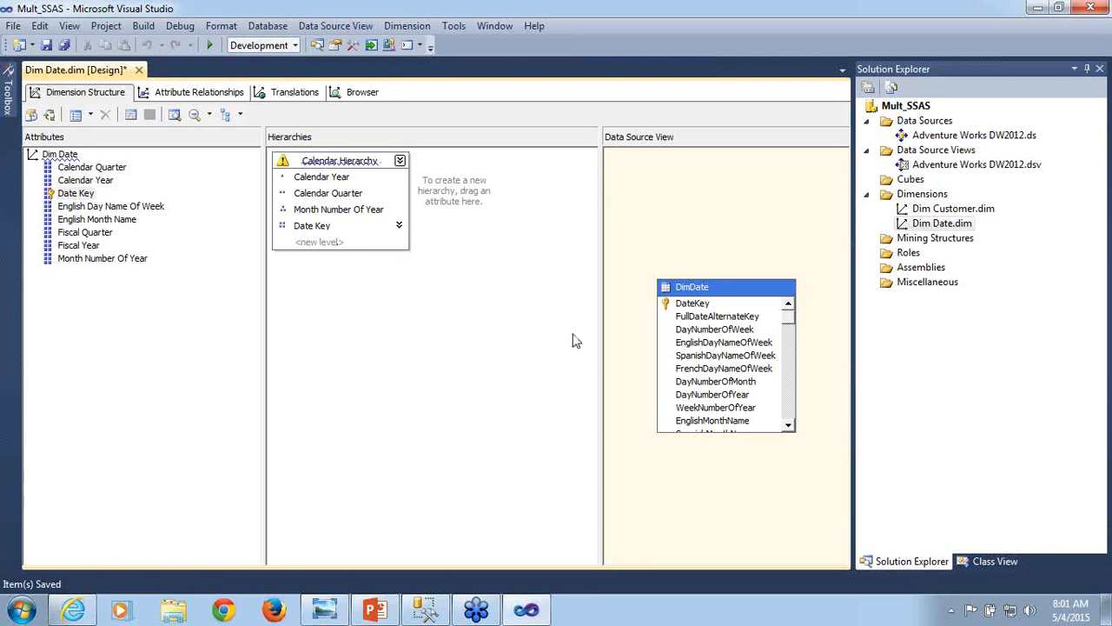
{"action": "key", "text": "ctrl+s"}
- Start processing Dim Date again, building and deploying the project first, and set its process option to Process Full
{"action": "right_click", "coordinate": [959, 223]}
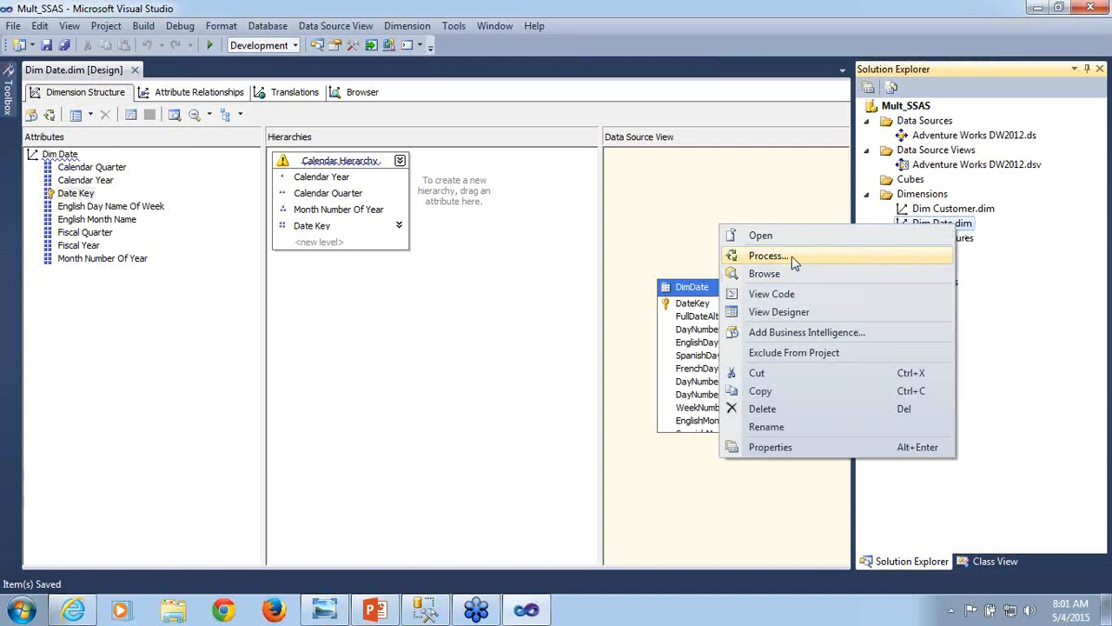
{"action": "left_click", "coordinate": [768, 255]}
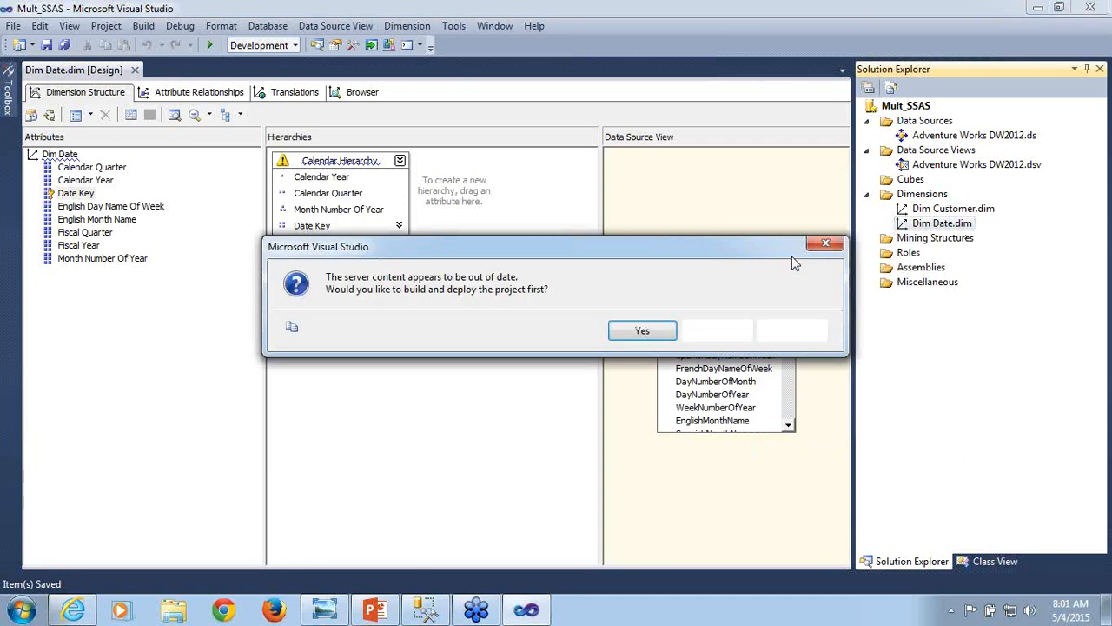
{"action": "left_click", "coordinate": [643, 331]}
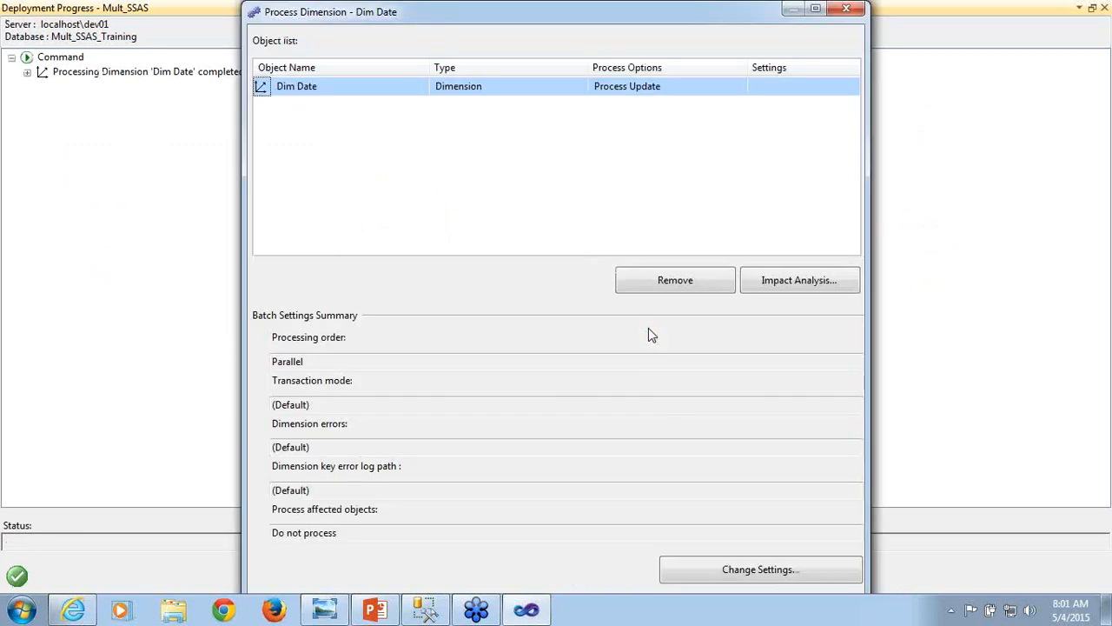
{"action": "left_click", "coordinate": [714, 87]}
{"action": "left_click", "coordinate": [739, 89]}
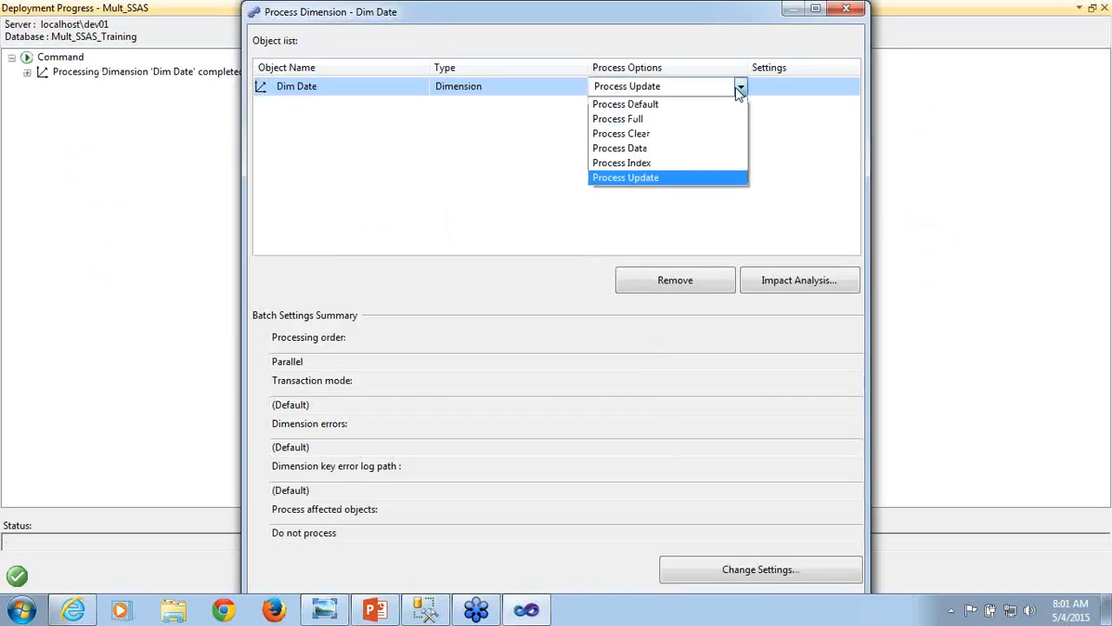
{"action": "left_click", "coordinate": [643, 119]}
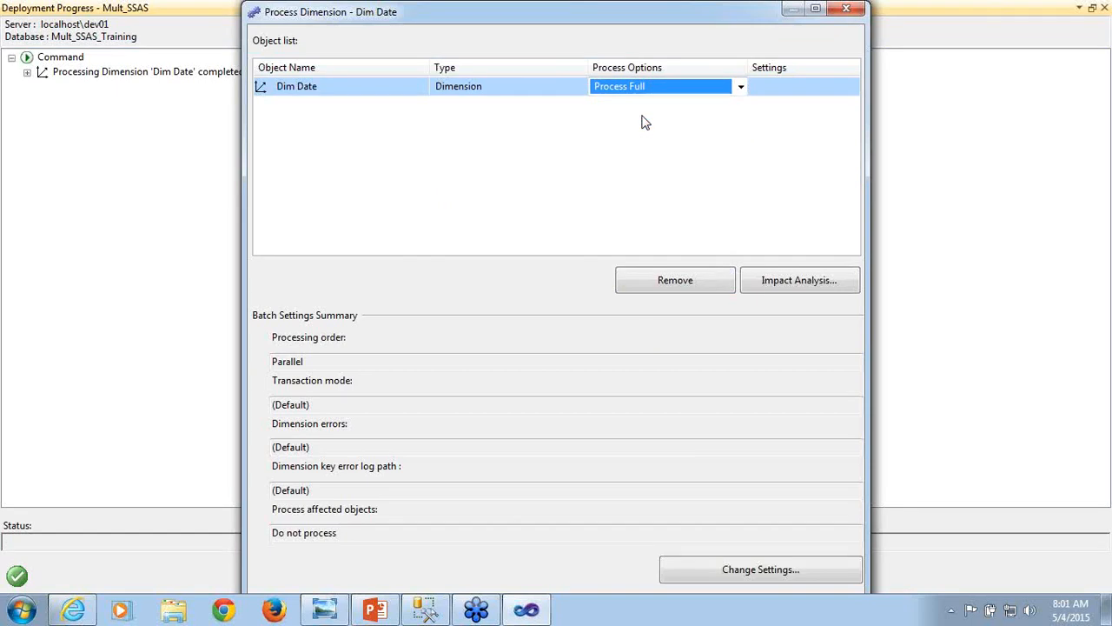
- Run the full processing of Dim Date and close the processing and deployment windows
{"action": "left_click", "coordinate": [815, 9]}
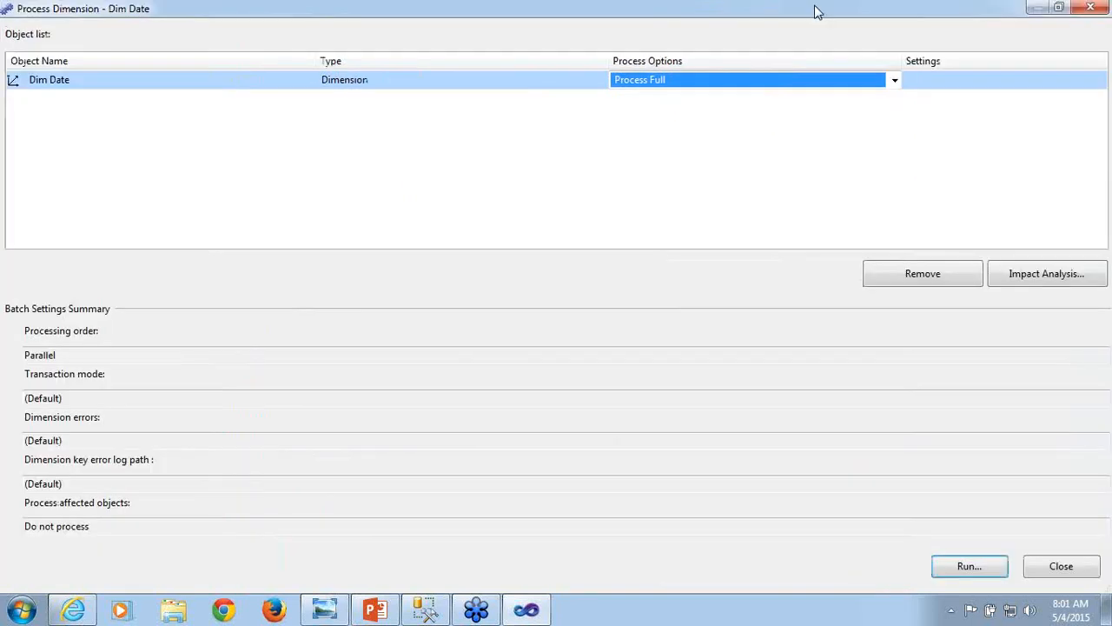
{"action": "left_click", "coordinate": [964, 573]}
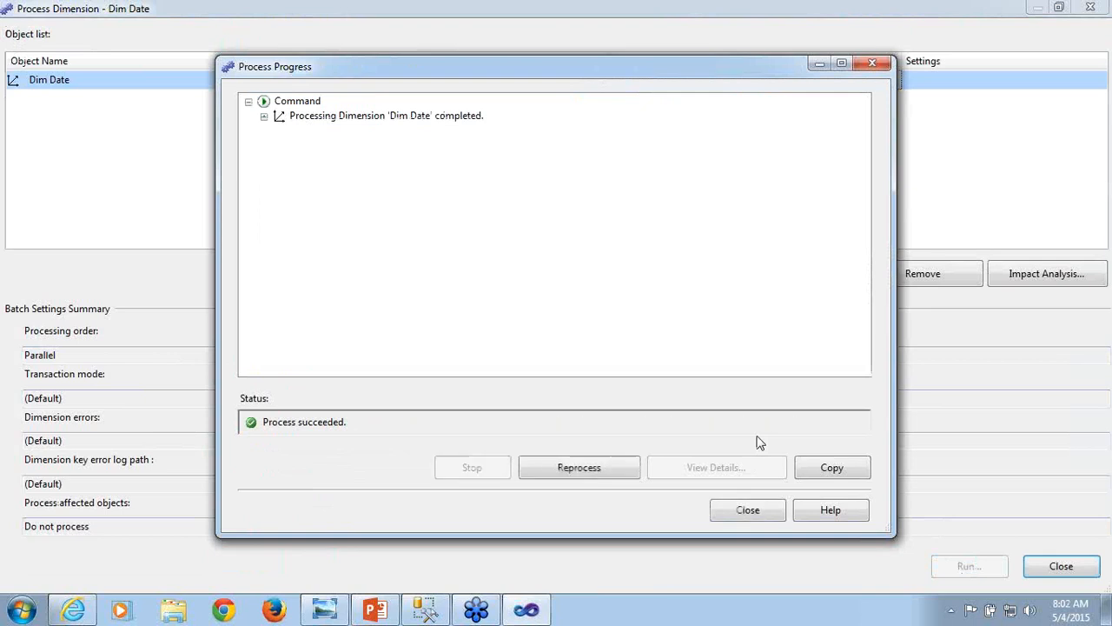
{"action": "left_click", "coordinate": [761, 515]}
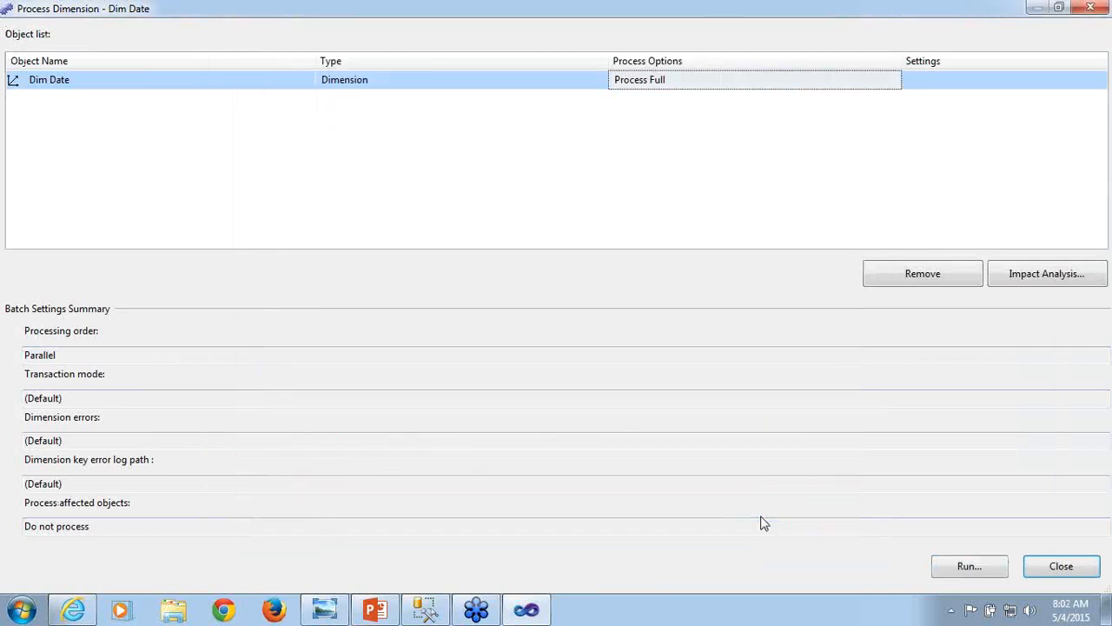
{"action": "left_click", "coordinate": [1061, 567]}
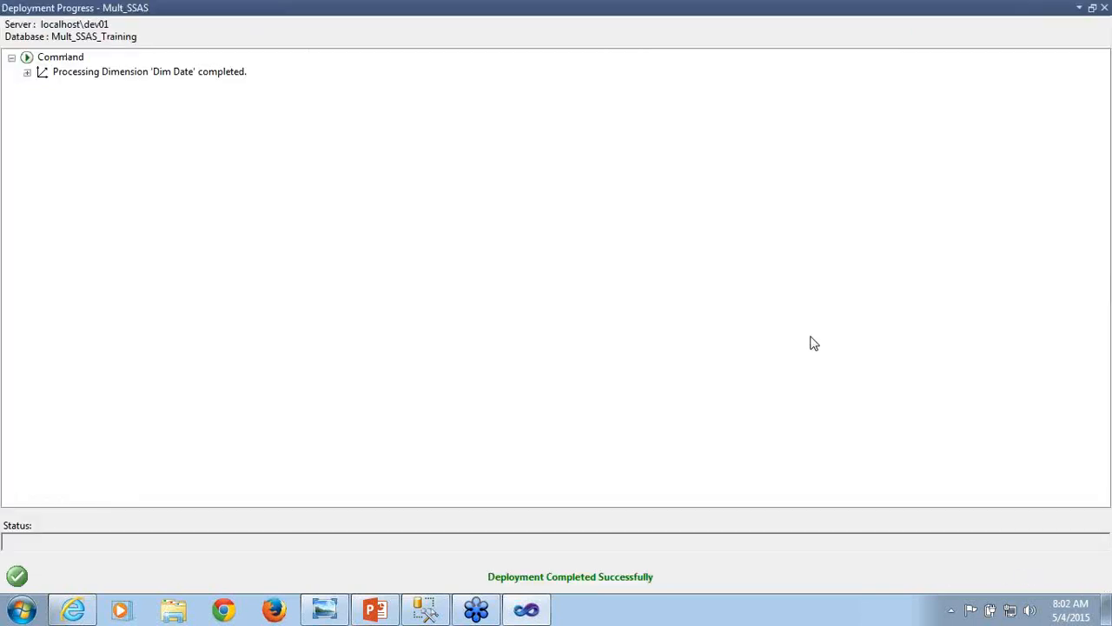
{"action": "left_click", "coordinate": [1104, 7]}
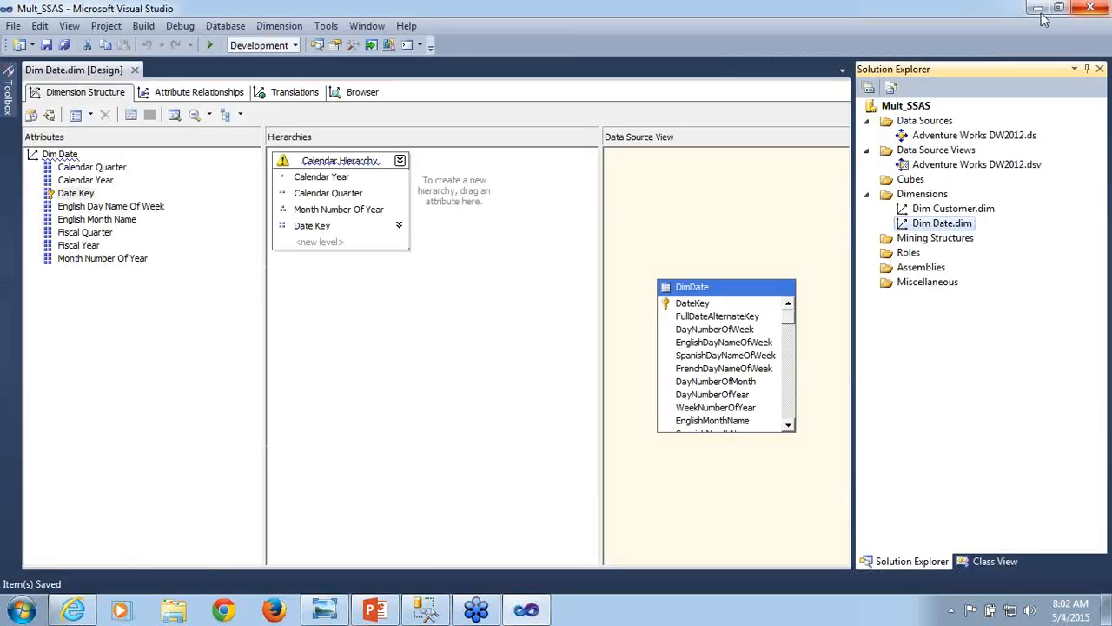
- Browse the Calendar Hierarchy members of Dim Date, expanding year 2005, quarter 2 and month 4 down to the individual dates
{"action": "left_click", "coordinate": [357, 97]}
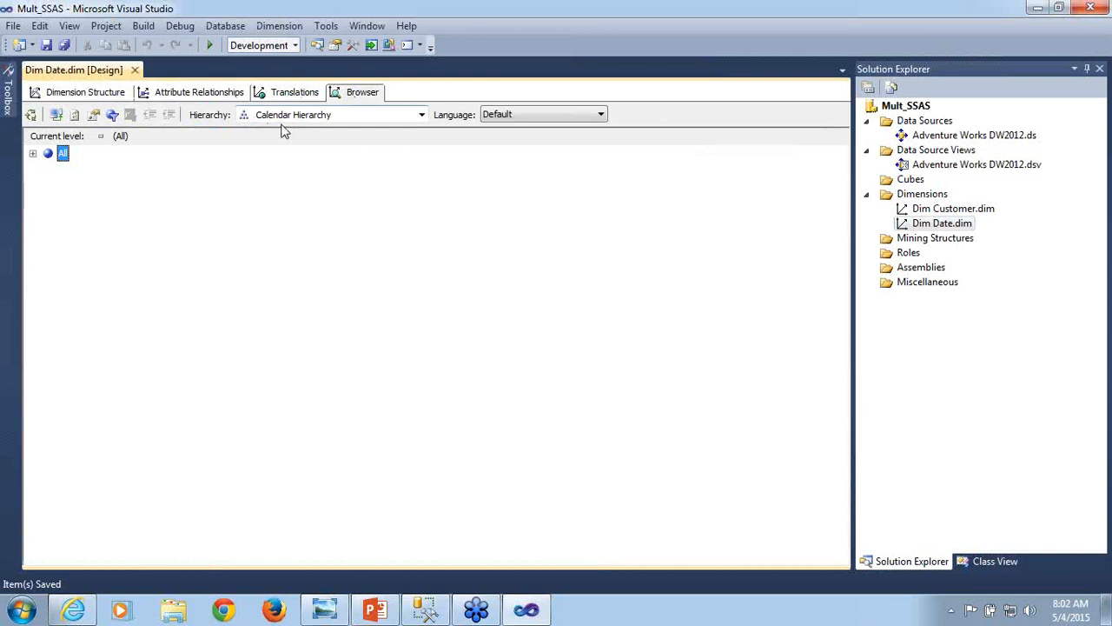
{"action": "left_click", "coordinate": [421, 115]}
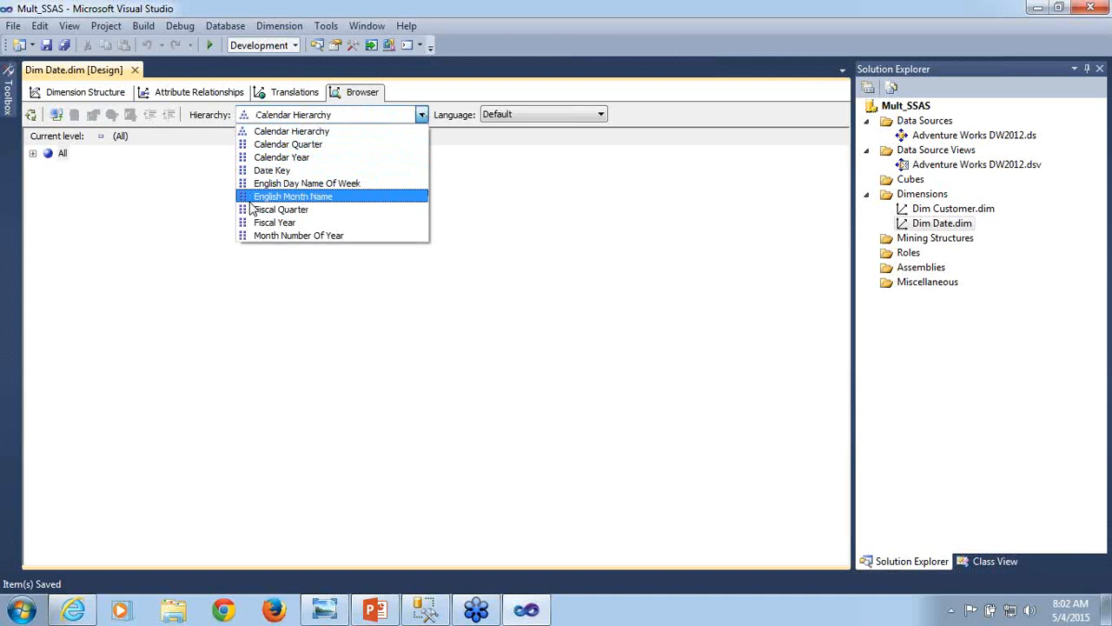
{"action": "left_click", "coordinate": [252, 132]}
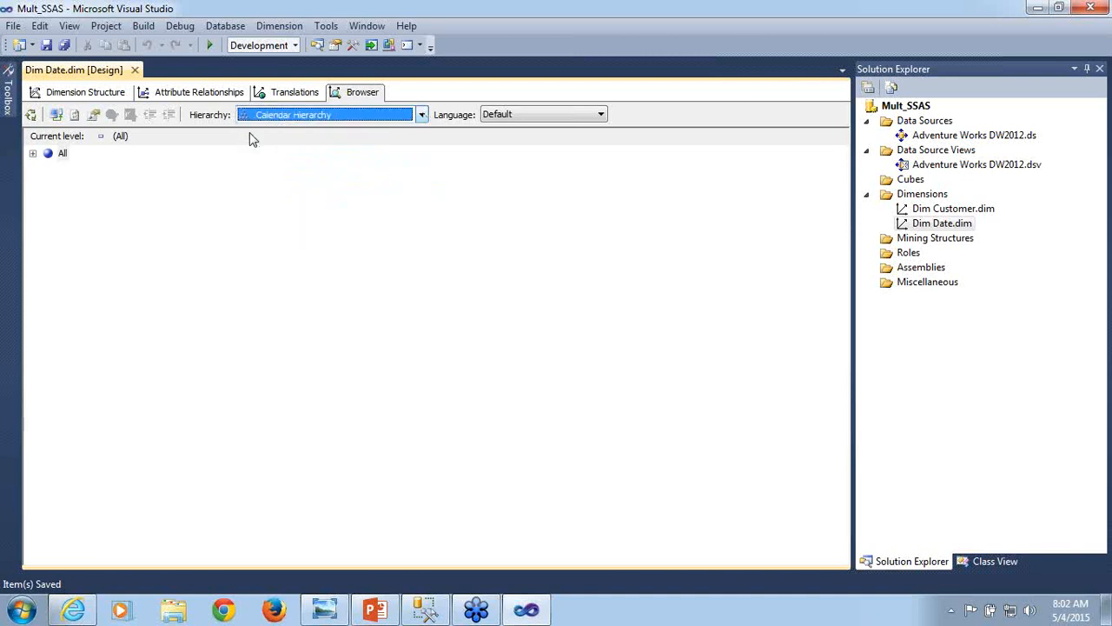
{"action": "left_click", "coordinate": [33, 156]}
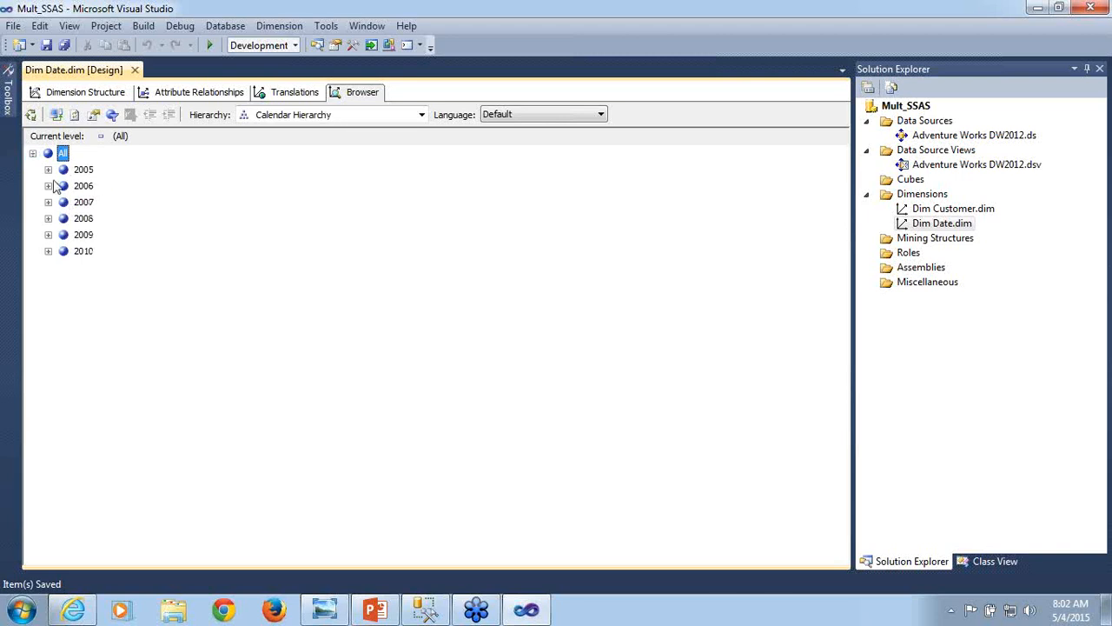
{"action": "left_click", "coordinate": [48, 170]}
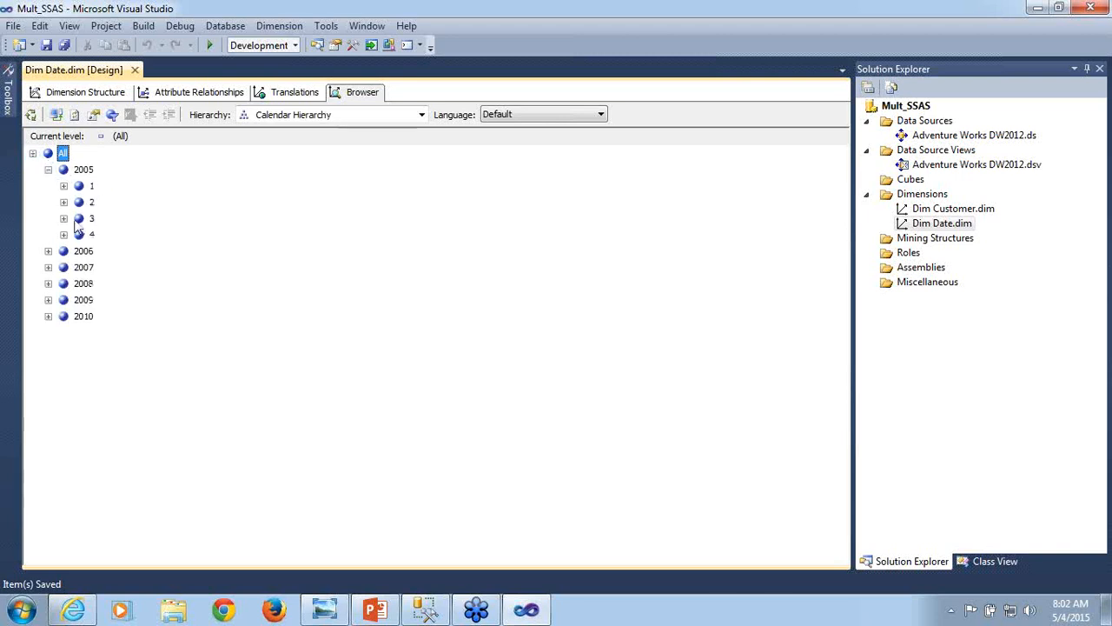
{"action": "left_click", "coordinate": [63, 203]}
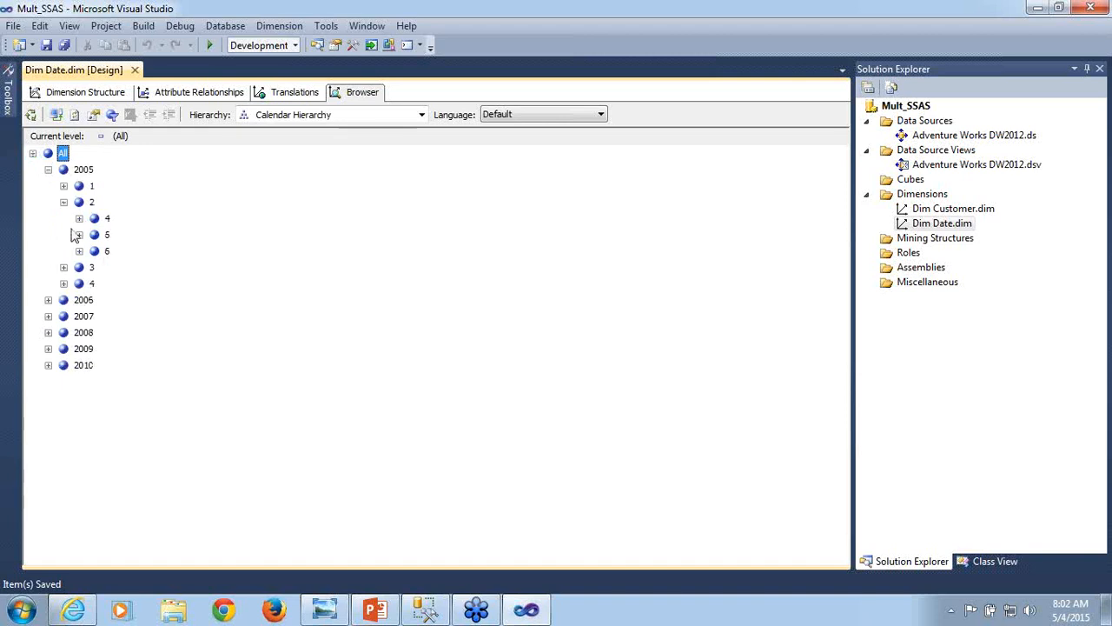
{"action": "left_click", "coordinate": [79, 218]}
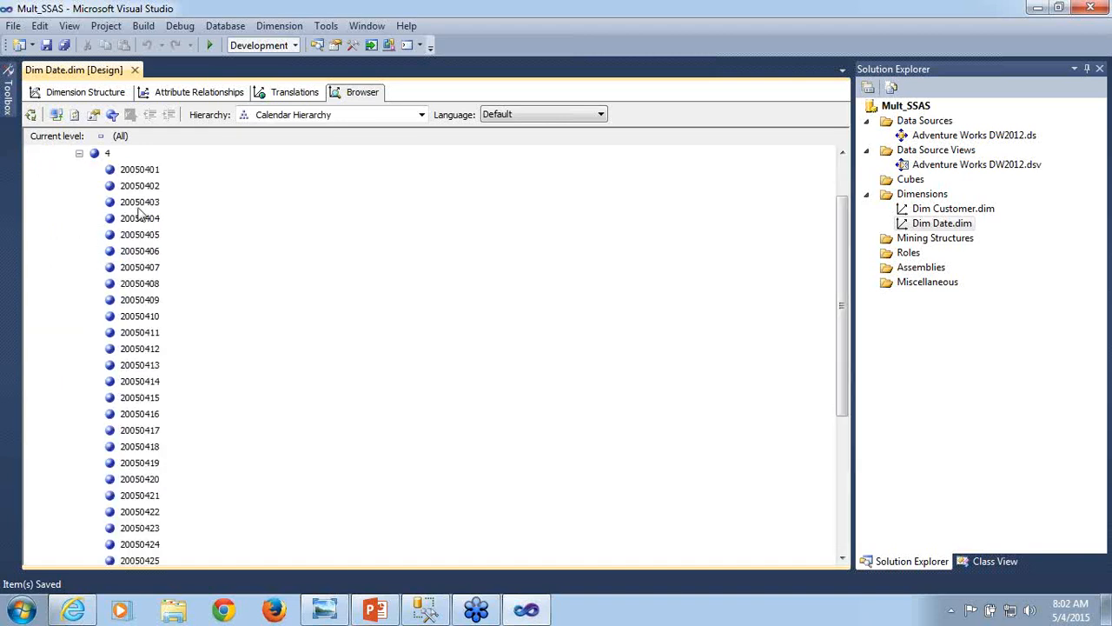
- Collapse quarter 2 of 2005 and examine the months under quarter 1, including months 1 and 2, before collapsing it
{"action": "left_click", "coordinate": [79, 154]}
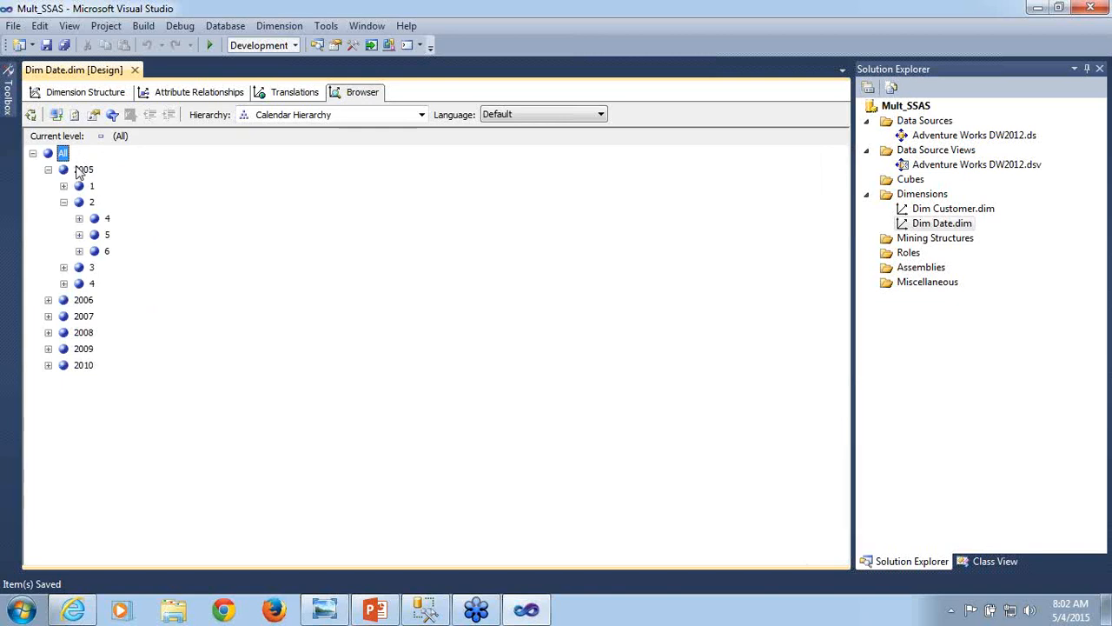
{"action": "left_click", "coordinate": [63, 203]}
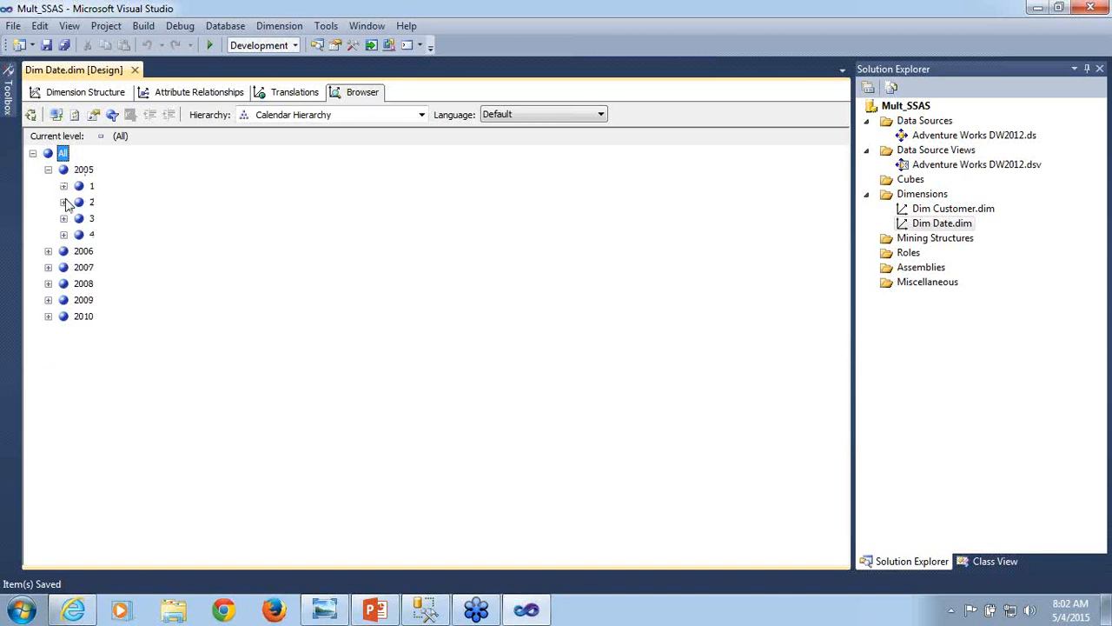
{"action": "left_click", "coordinate": [63, 203]}
{"action": "left_click", "coordinate": [63, 203]}
{"action": "left_click", "coordinate": [64, 186]}
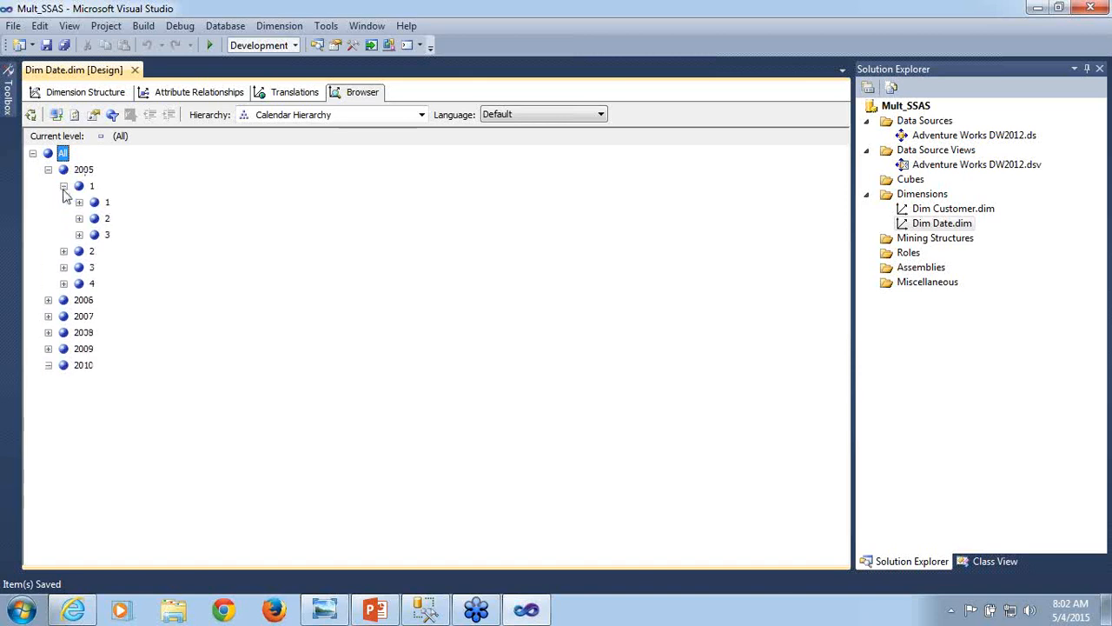
{"action": "left_click", "coordinate": [106, 204]}
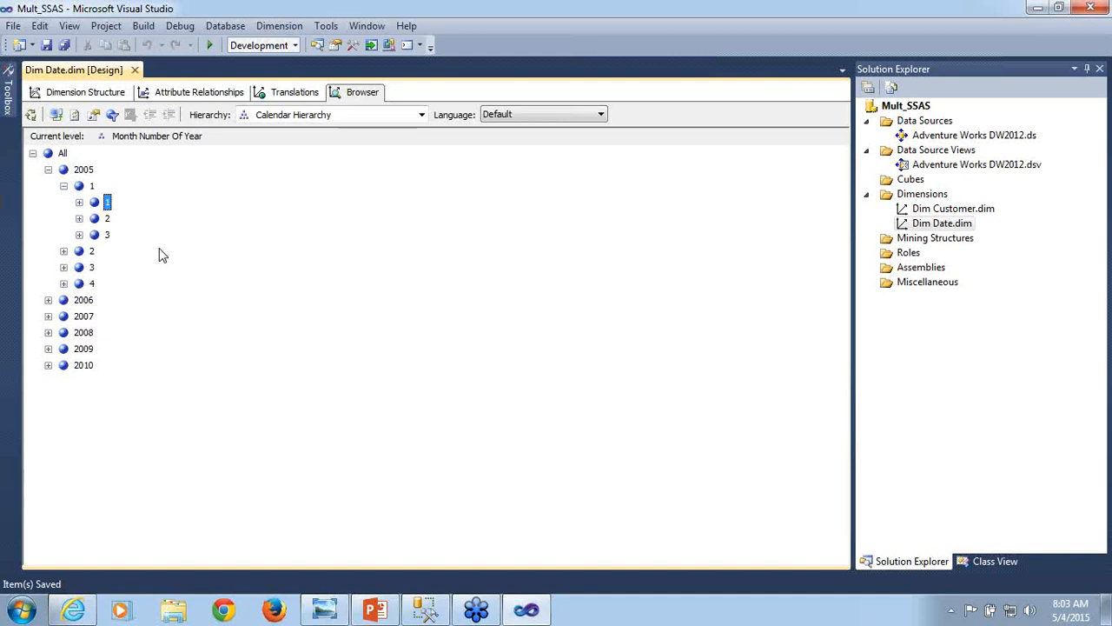
{"action": "left_click", "coordinate": [107, 219]}
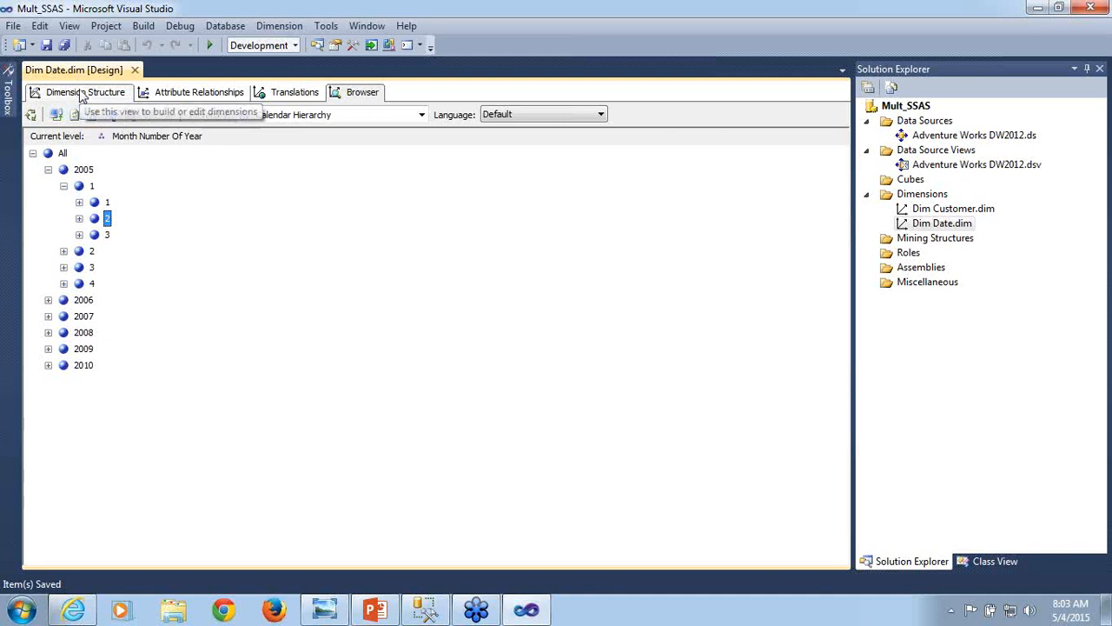
{"action": "left_click", "coordinate": [64, 186]}
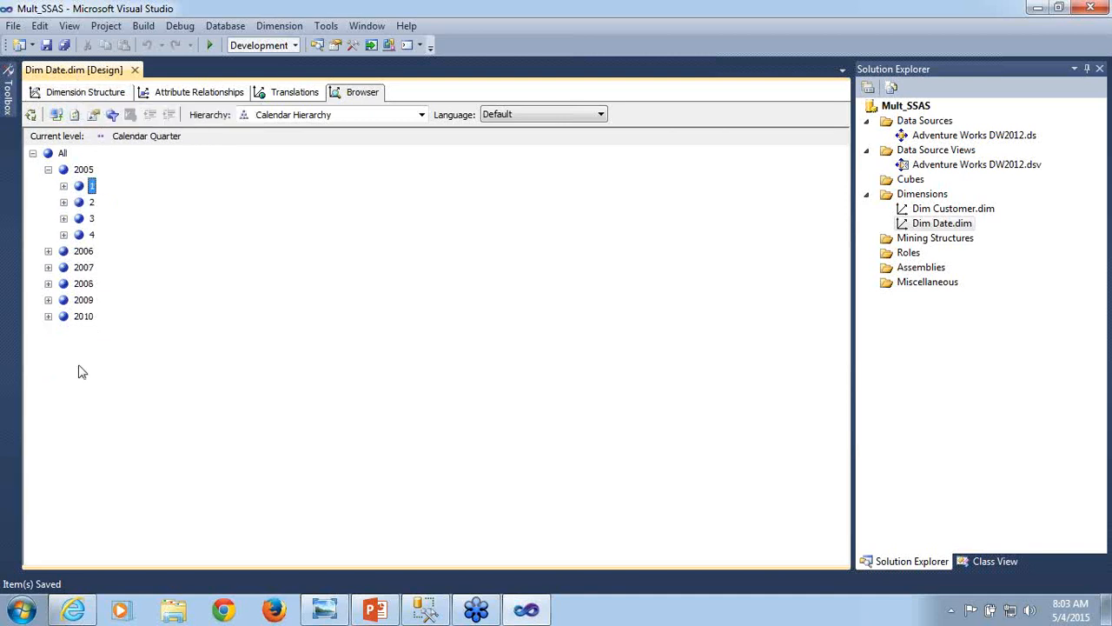
- Return to the Dim Date structure and open the Adventure Works DW2012 data source view
{"action": "left_click", "coordinate": [78, 94]}
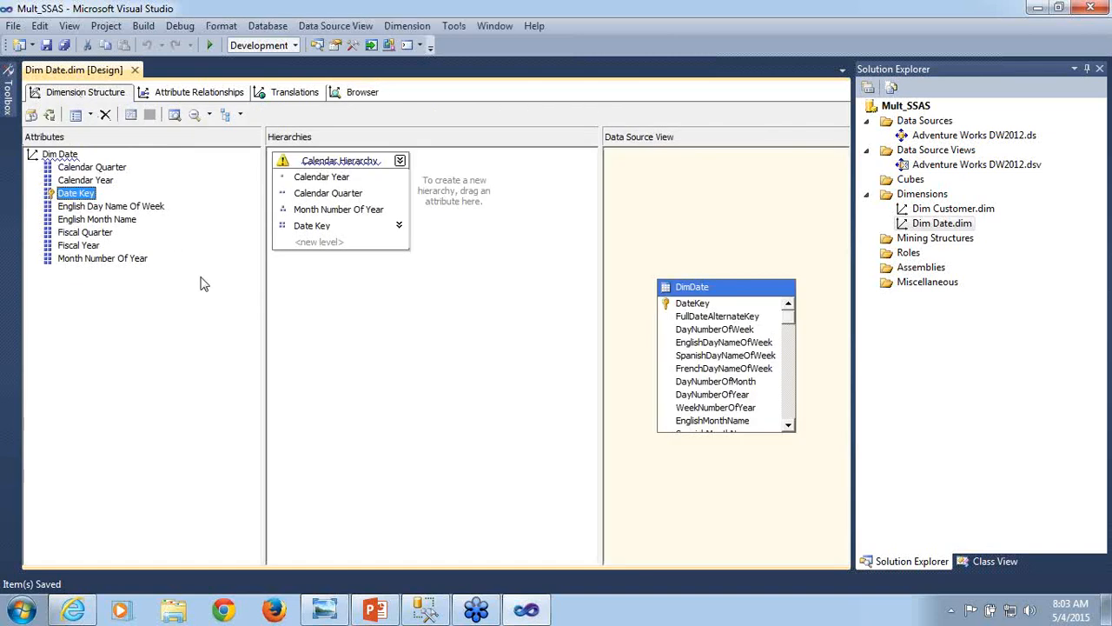
{"action": "double_click", "coordinate": [939, 167]}
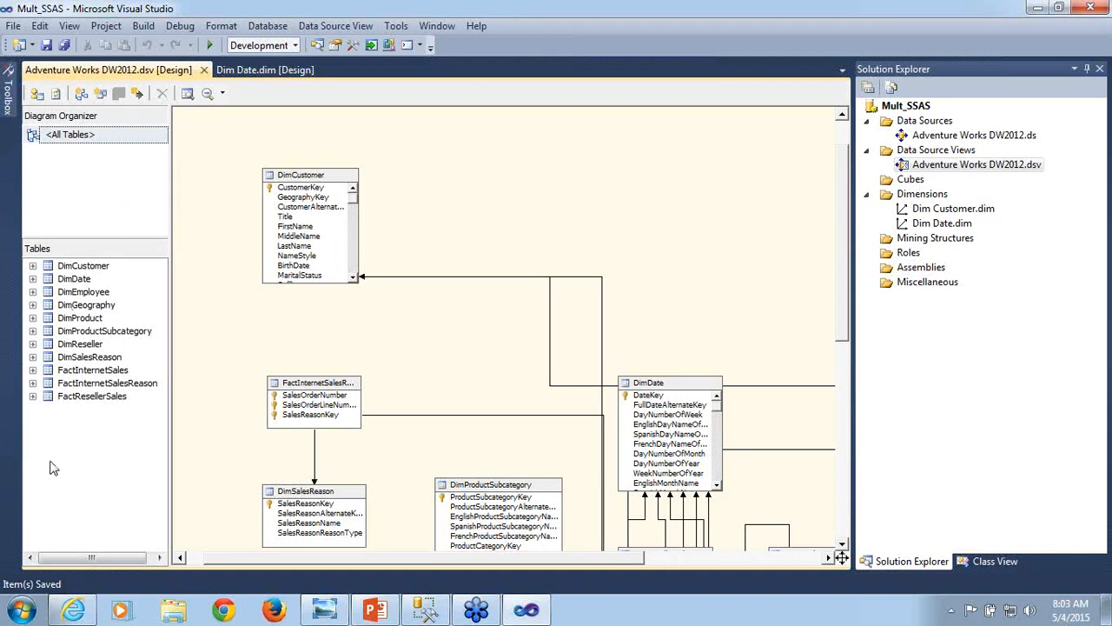
{"action": "left_click", "coordinate": [21, 613]}
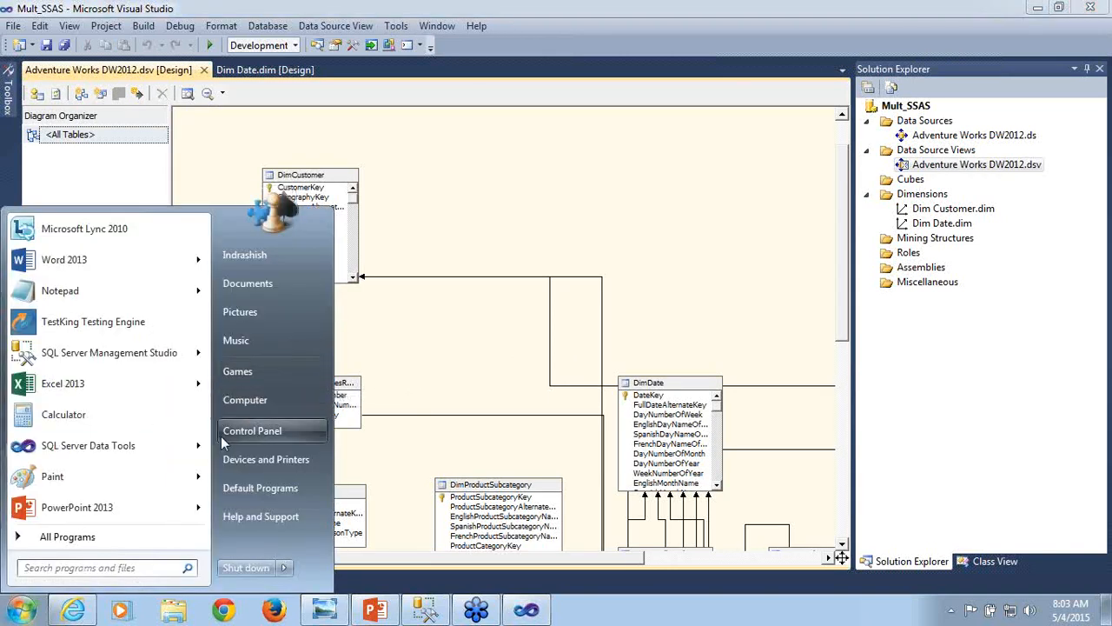
{"action": "left_click", "coordinate": [510, 243]}
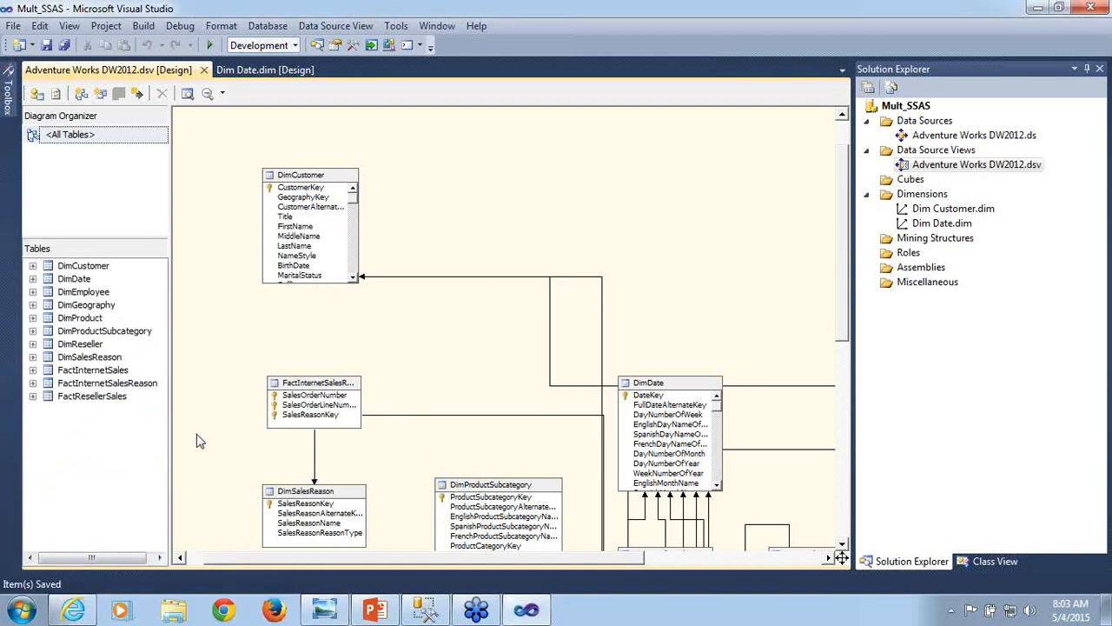
{"action": "left_click", "coordinate": [19, 612]}
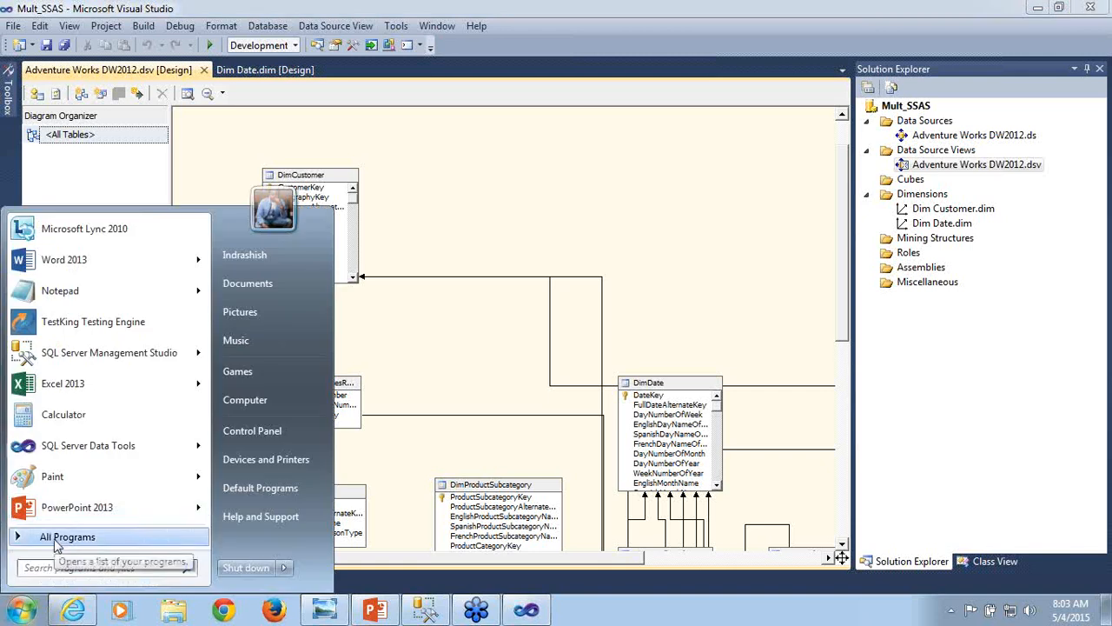
{"action": "left_click", "coordinate": [57, 538]}
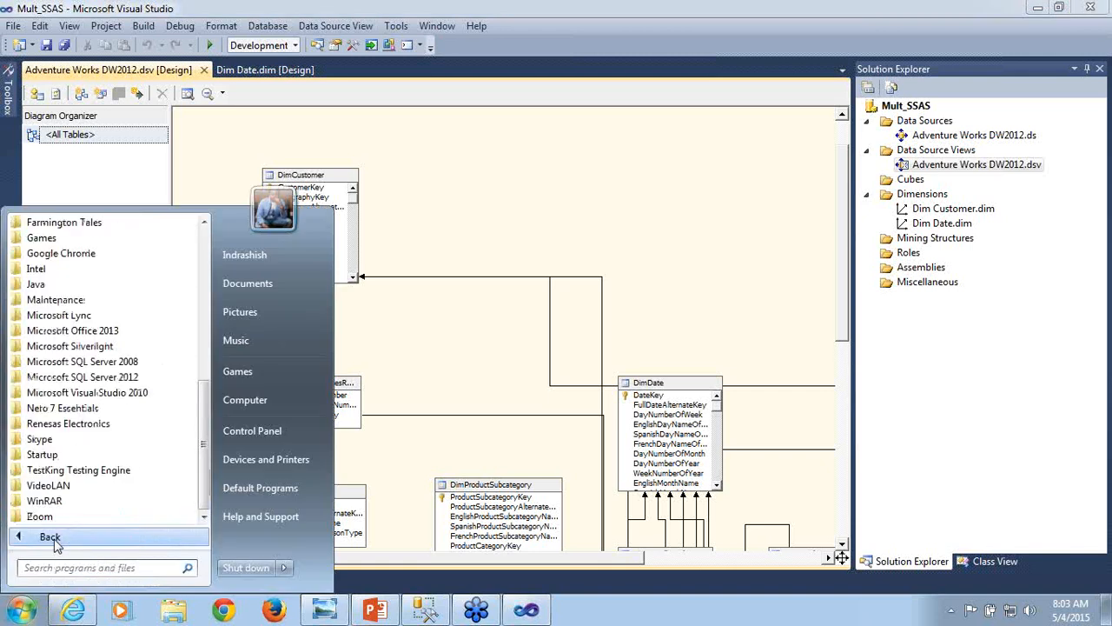
{"action": "left_click", "coordinate": [106, 381]}
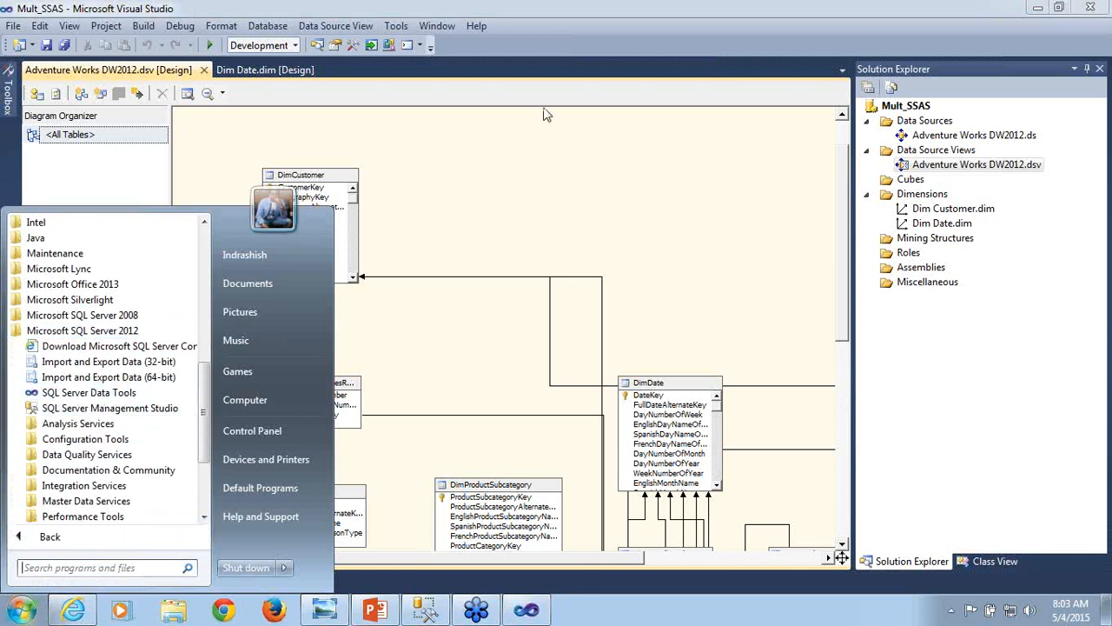
{"action": "left_click", "coordinate": [491, 172]}
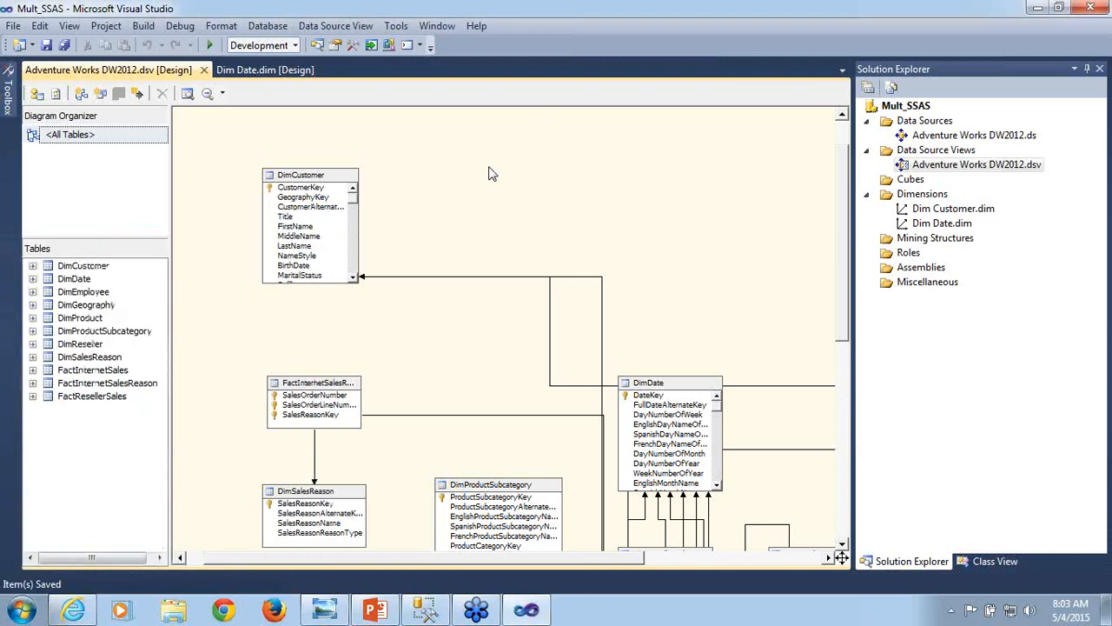
{"action": "left_click", "coordinate": [13, 26]}
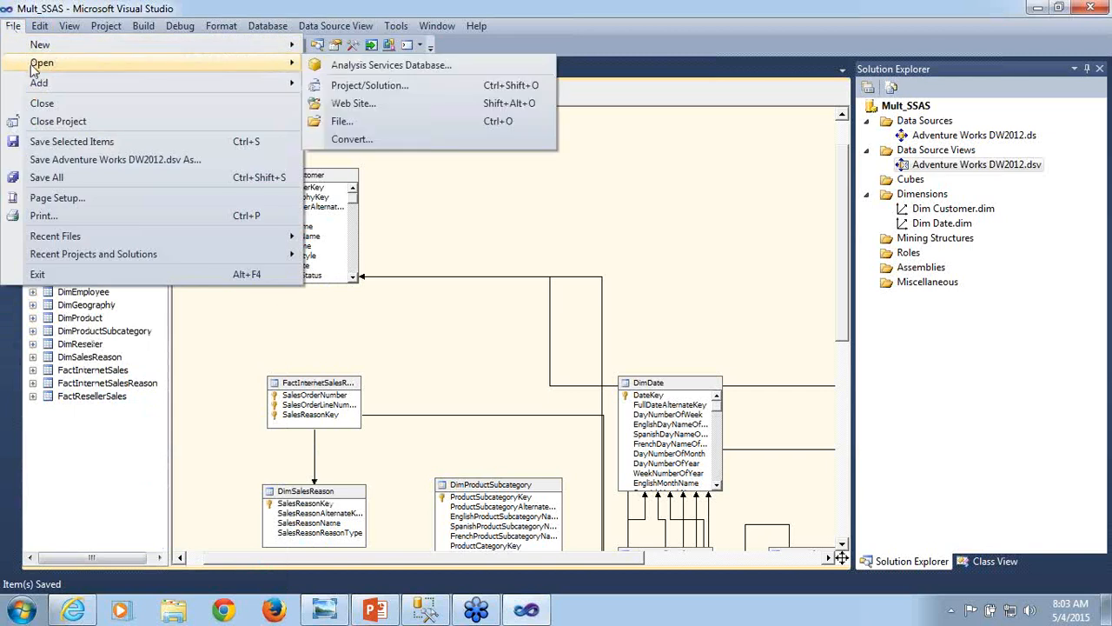
{"action": "key", "text": "Escape"}
{"action": "key", "text": "Escape"}
- Open the MultidimensionalProject3 project from the ssas training folder on drive D, replacing the current solution
{"action": "left_click", "coordinate": [177, 27]}
{"action": "mouse_move", "coordinate": [13, 27]}
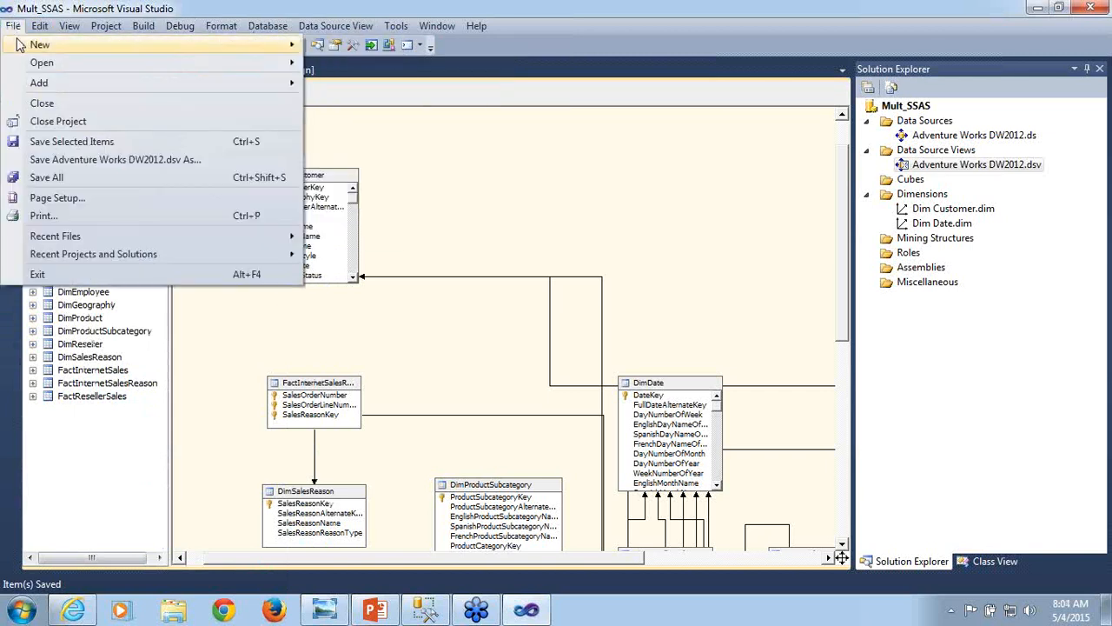
{"action": "mouse_move", "coordinate": [113, 66]}
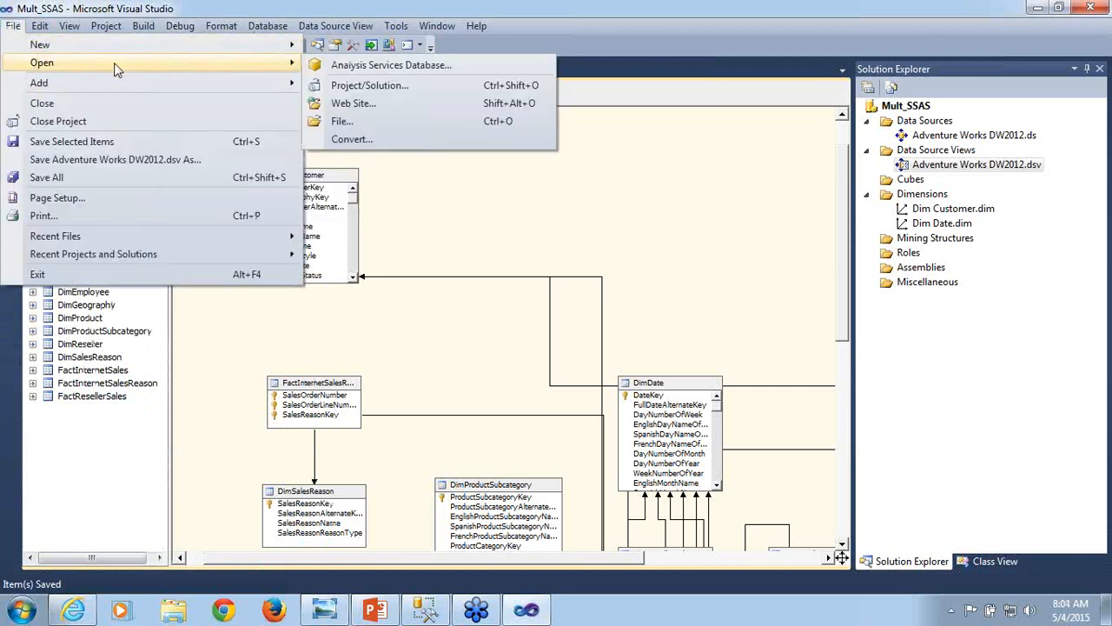
{"action": "left_click", "coordinate": [359, 90]}
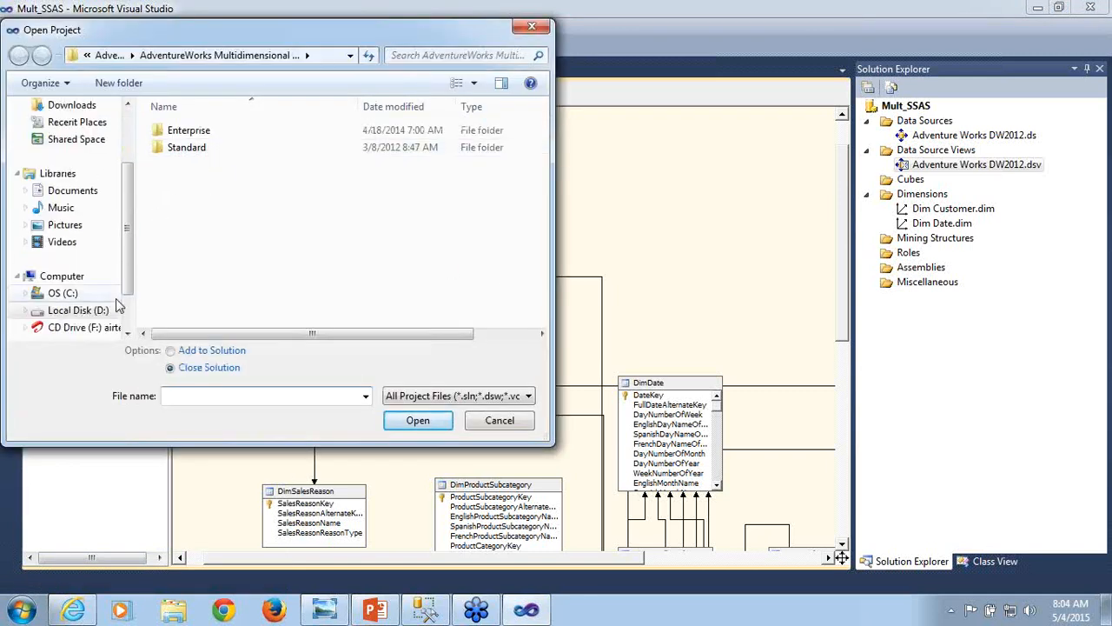
{"action": "left_click", "coordinate": [86, 57]}
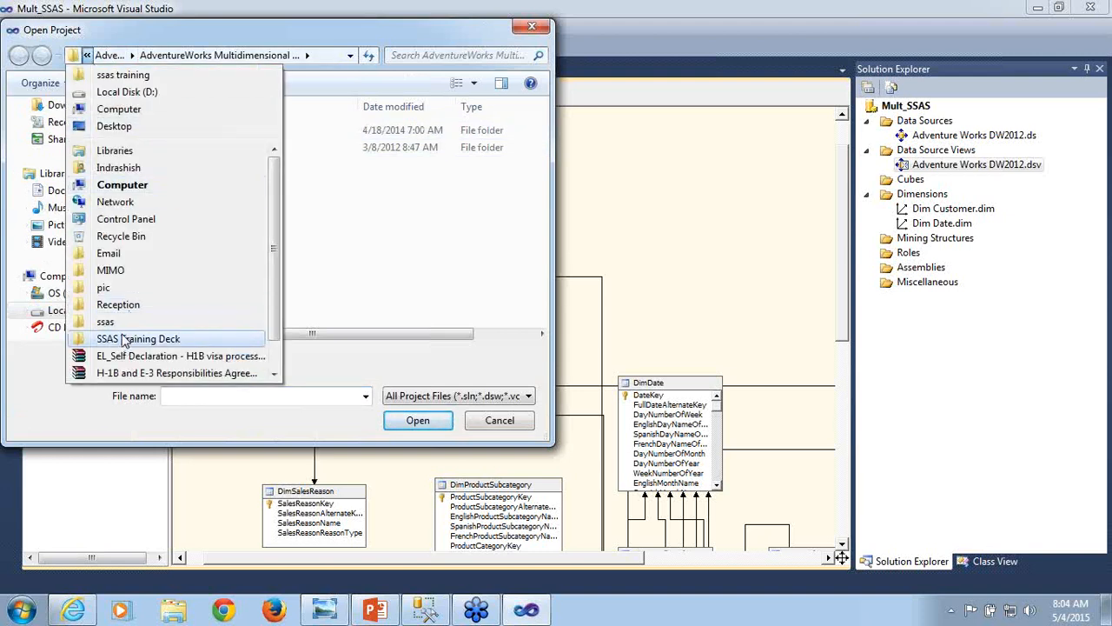
{"action": "left_click", "coordinate": [434, 283]}
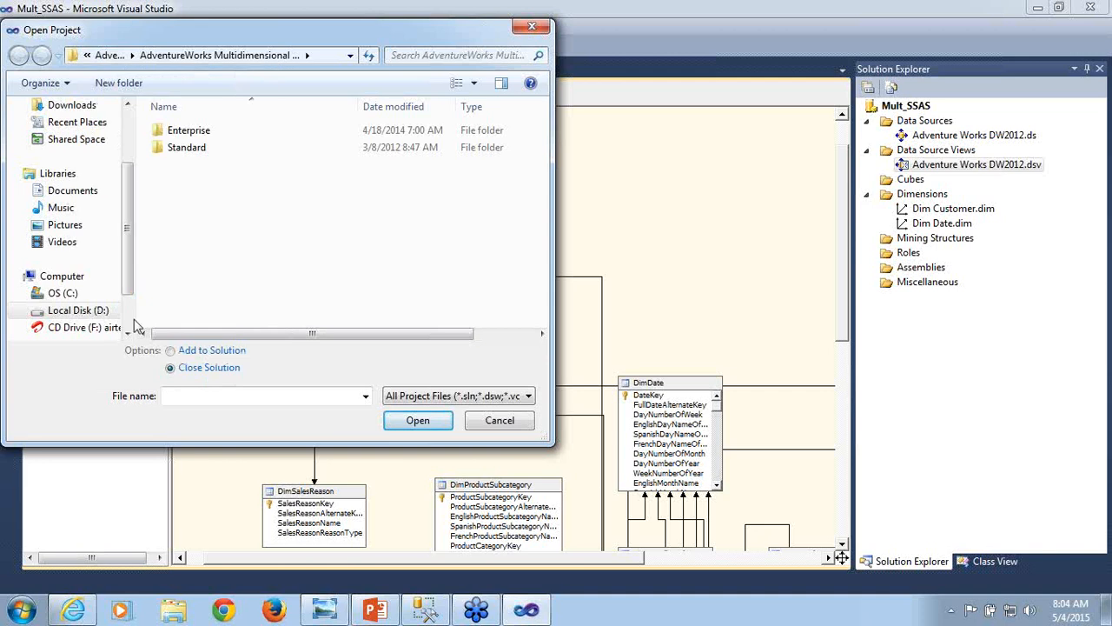
{"action": "left_click", "coordinate": [87, 311]}
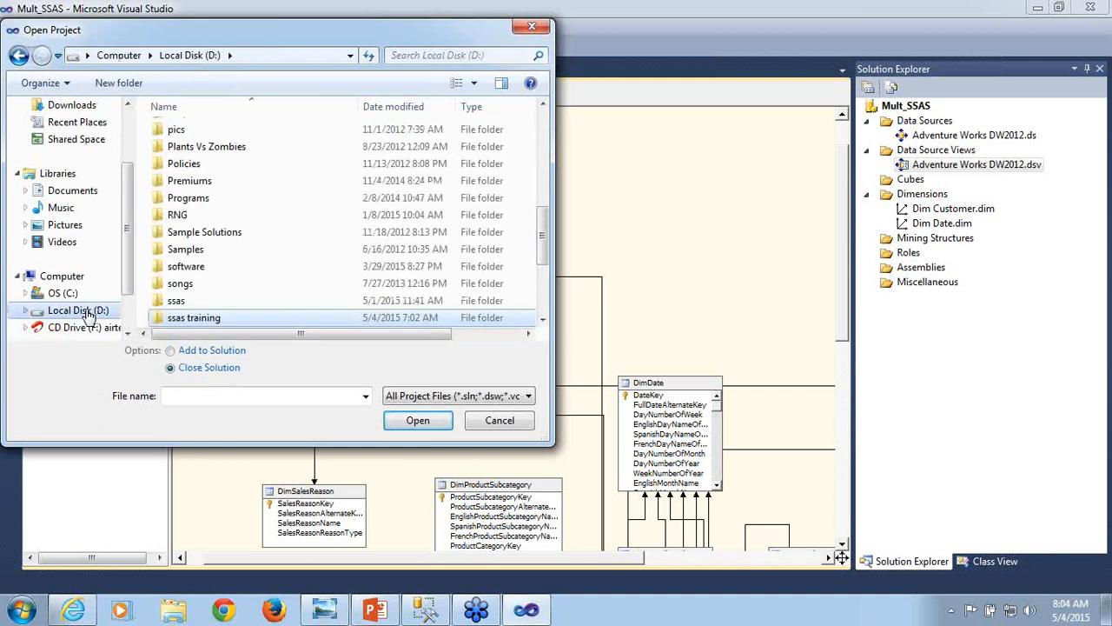
{"action": "double_click", "coordinate": [205, 321]}
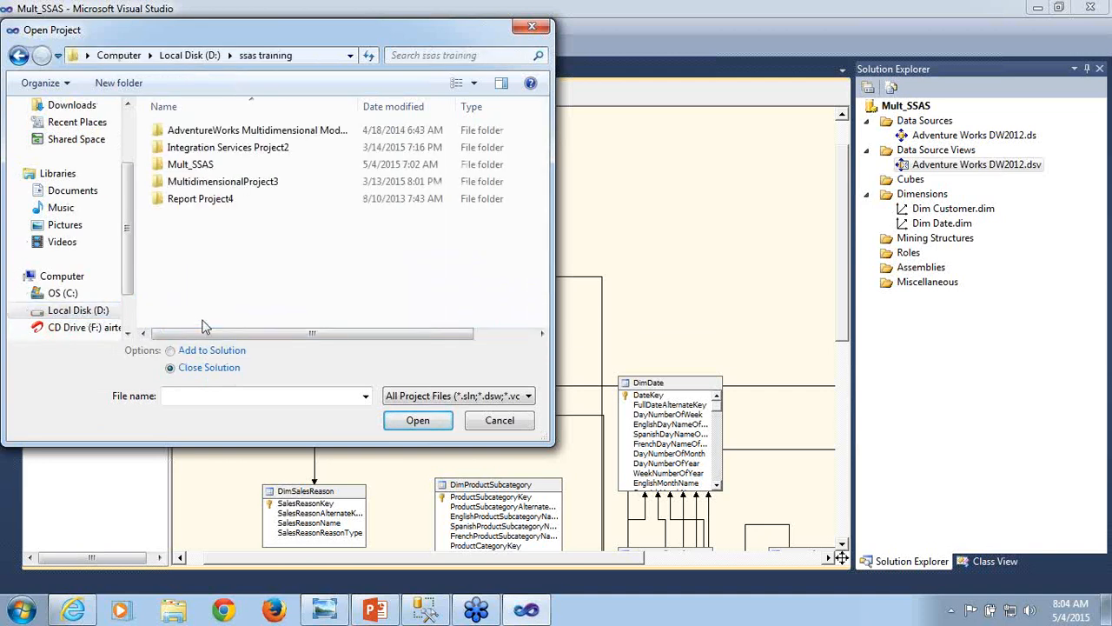
{"action": "double_click", "coordinate": [258, 184]}
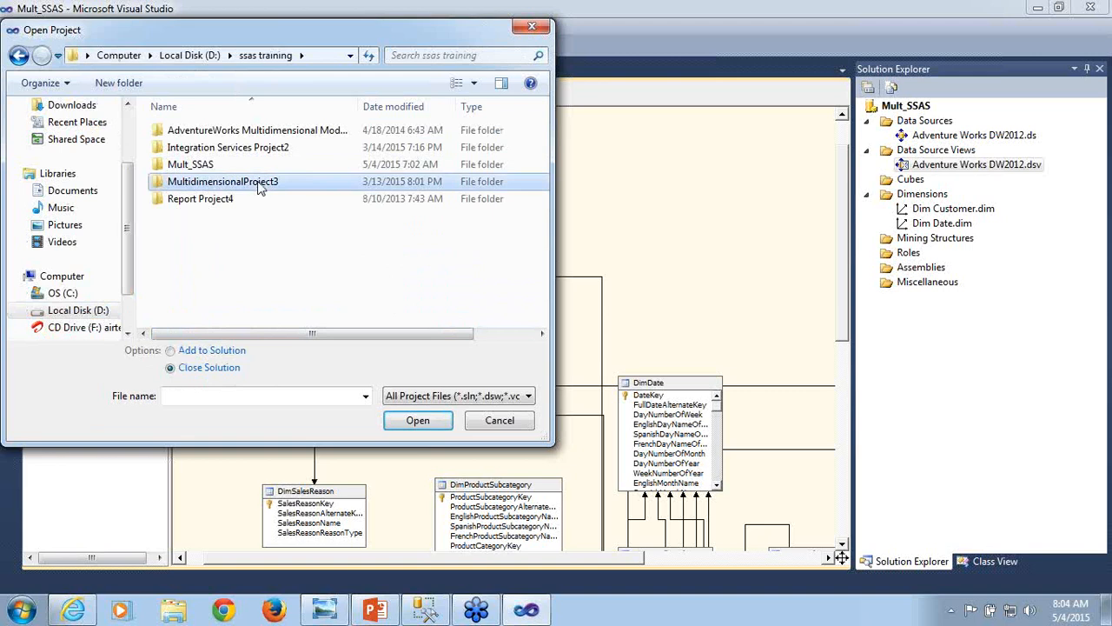
{"action": "double_click", "coordinate": [256, 153]}
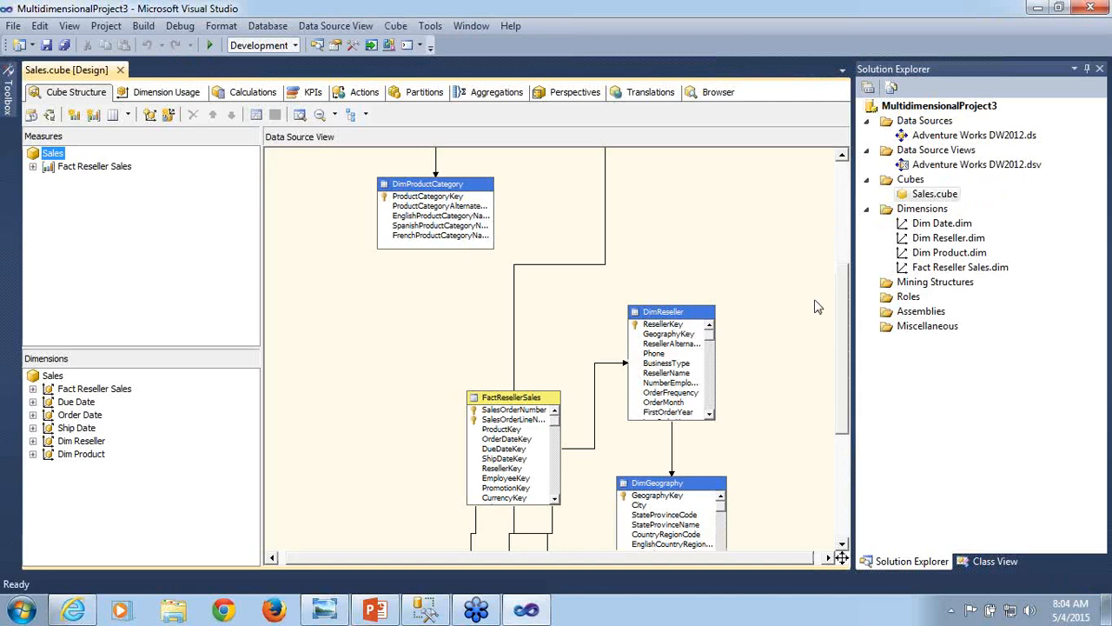
- Open the Adventure Works DW2012 data source view and bring up the named calculations in the DimDate table
{"action": "double_click", "coordinate": [946, 166]}
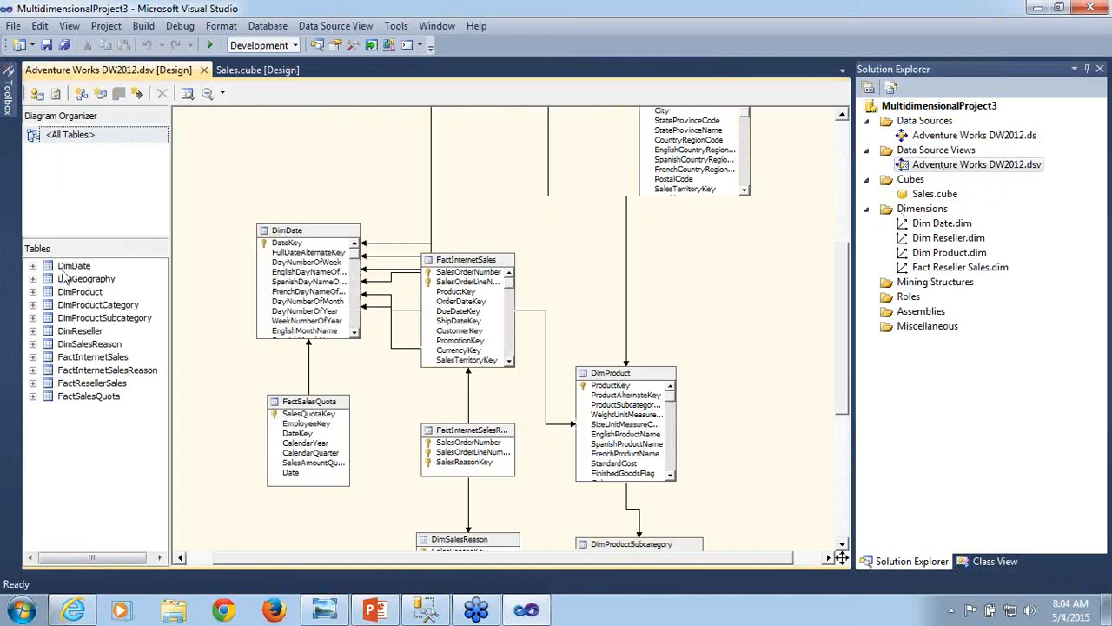
{"action": "left_click", "coordinate": [68, 266]}
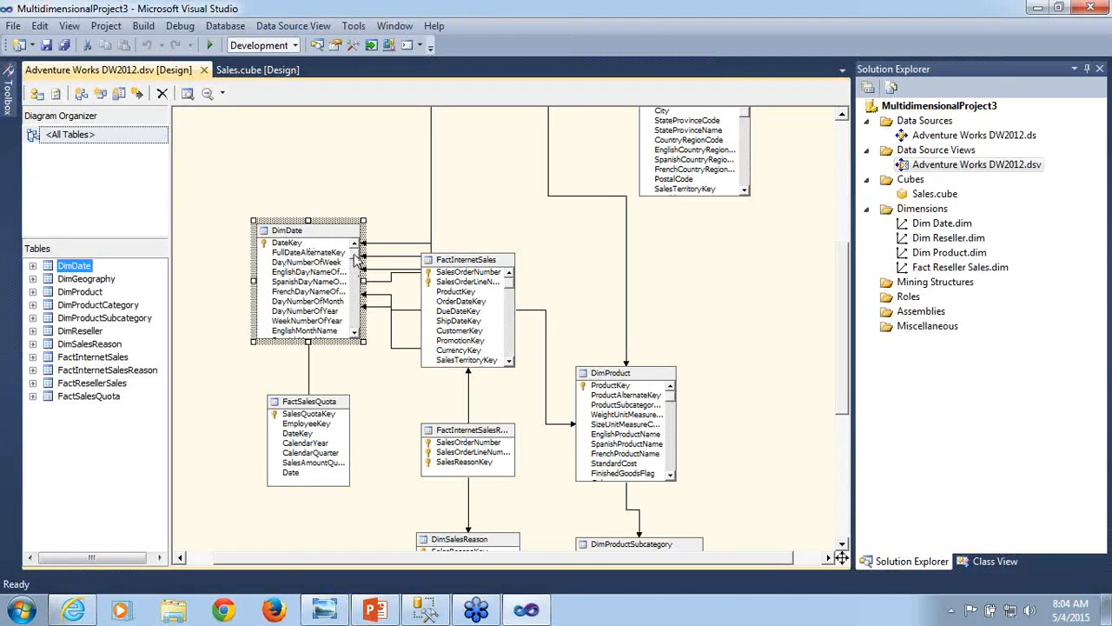
{"action": "left_click_drag", "start_coordinate": [355, 256], "coordinate": [358, 331]}
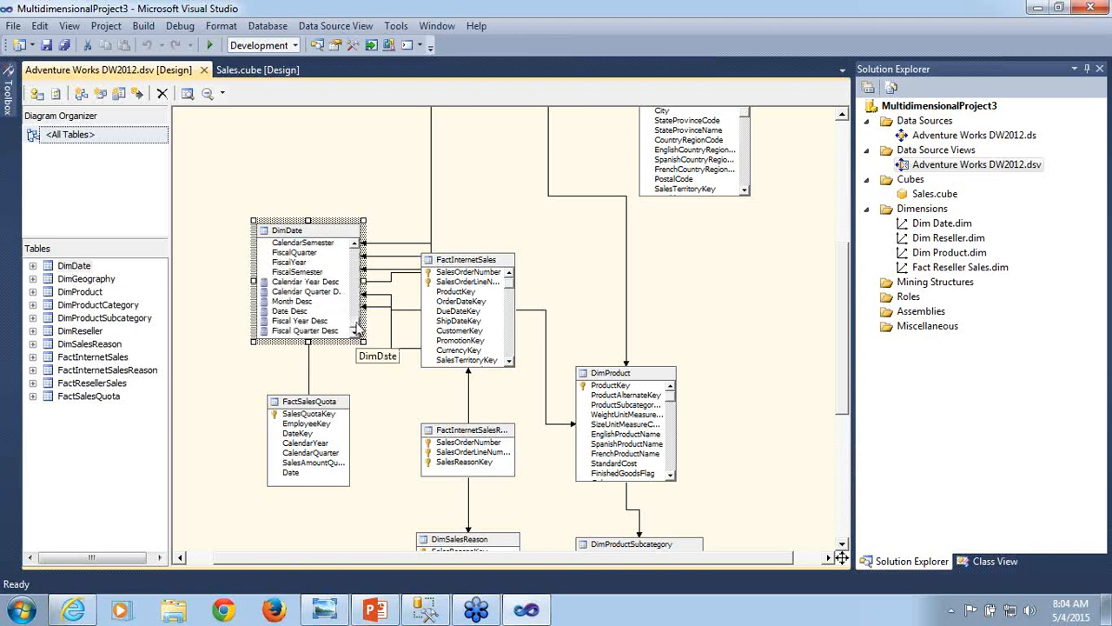
- Copy the full expression of DimDate's Calendar Year Desc named calculation and close its definition without editing
{"action": "double_click", "coordinate": [311, 284]}
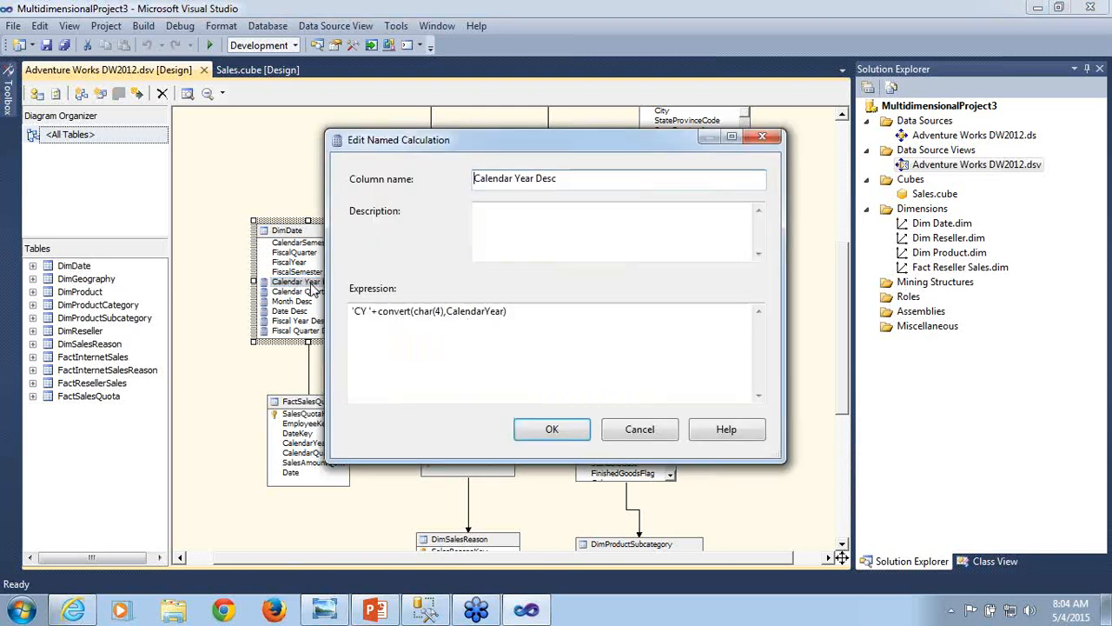
{"action": "left_click", "coordinate": [528, 314]}
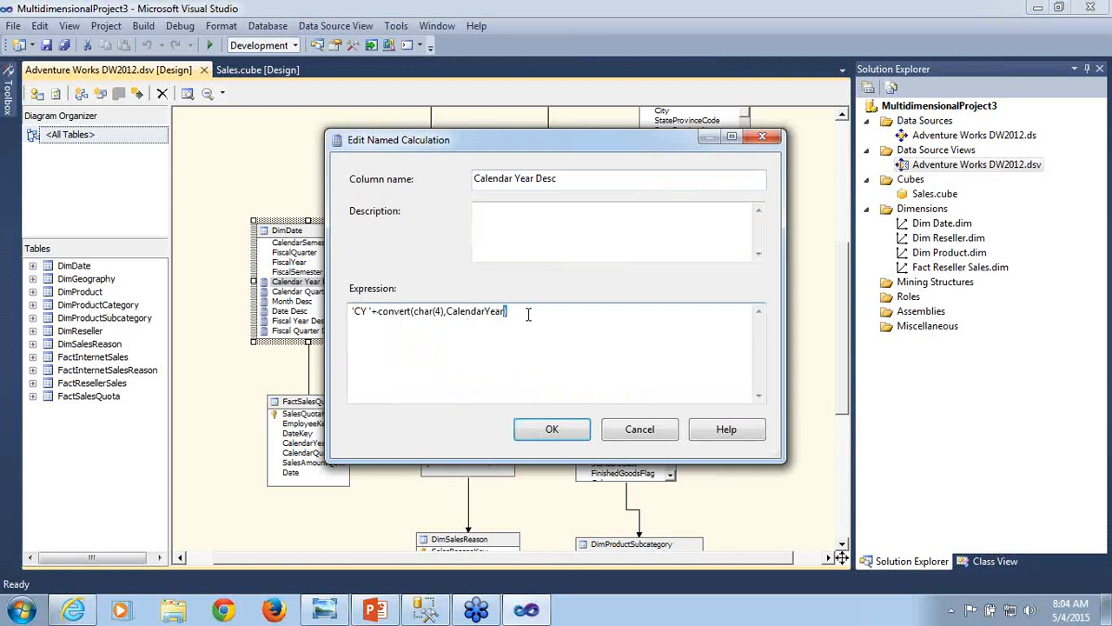
{"action": "key", "text": "ctrl+shift+Left"}
{"action": "key", "text": "ctrl+shift+Left"}
{"action": "key", "text": "ctrl+shift+Left"}
{"action": "key", "text": "ctrl+shift+Left"}
{"action": "key", "text": "ctrl+shift+Left"}
{"action": "key", "text": "ctrl+shift+Left"}
{"action": "key", "text": "ctrl+c"}
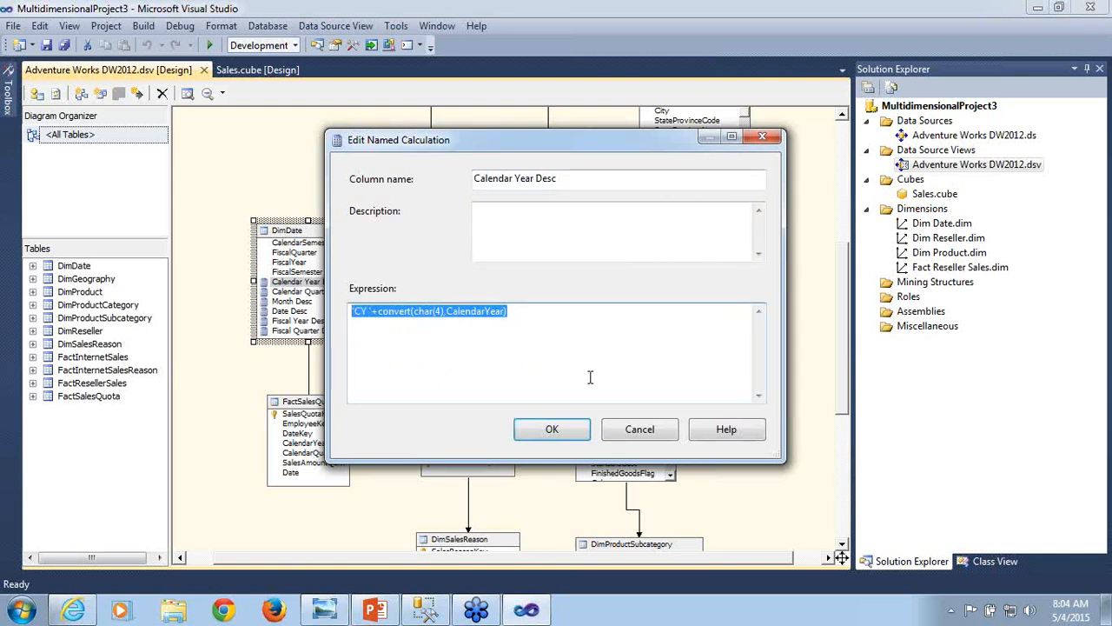
{"action": "left_click", "coordinate": [639, 430]}
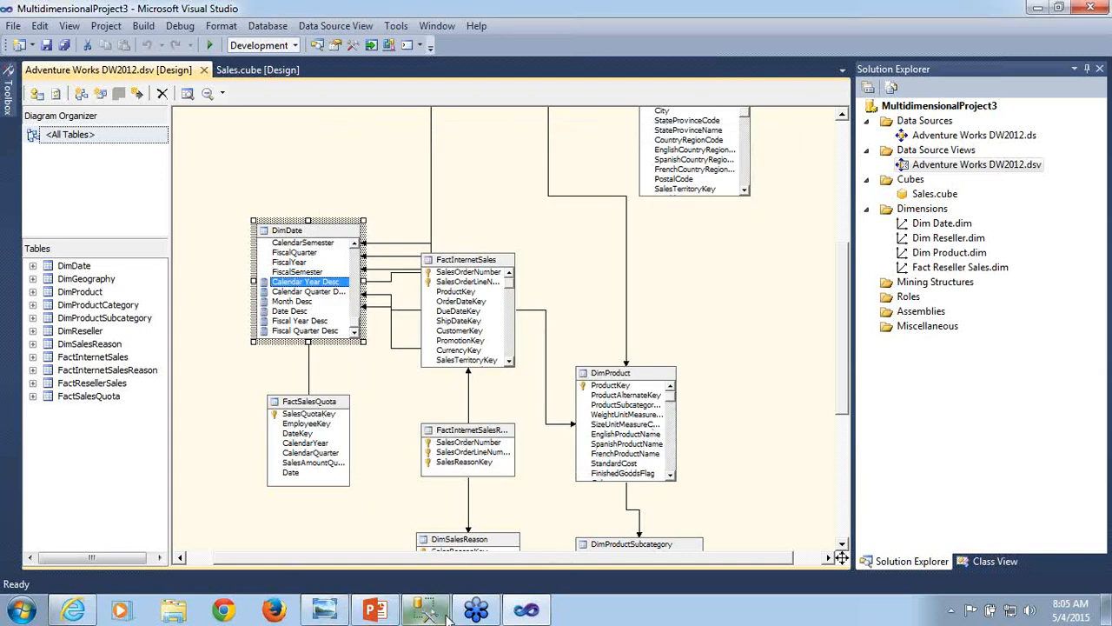
- Open a new Notepad document and paste in the year expression 'CY '+convert(char(4),CalendarYear)
{"action": "mouse_move", "coordinate": [527, 617]}
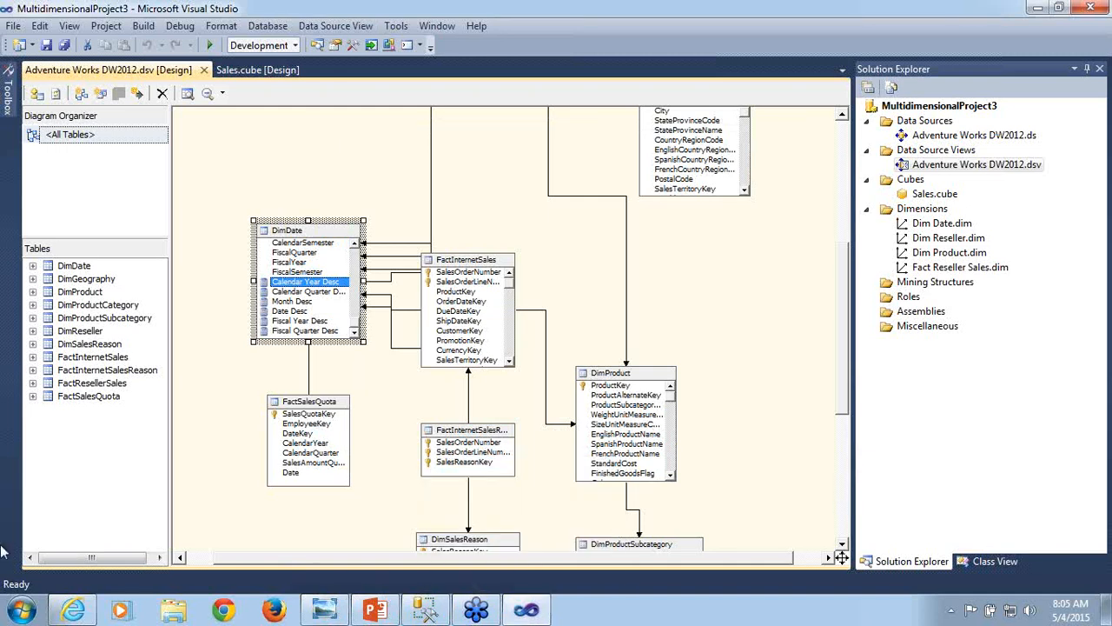
{"action": "left_click", "coordinate": [22, 611]}
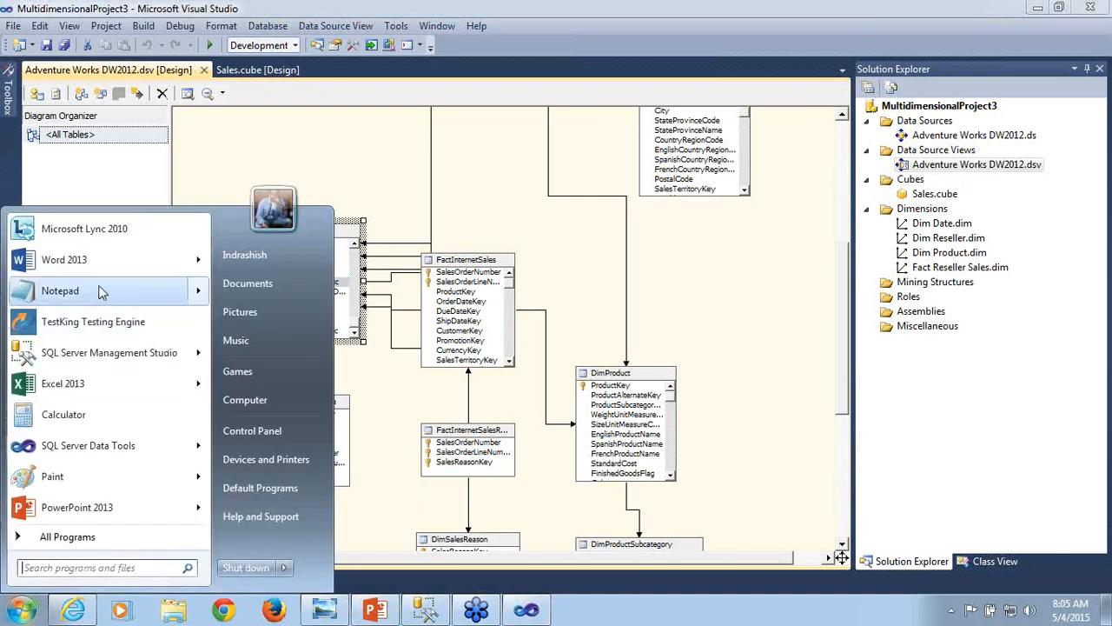
{"action": "left_click", "coordinate": [65, 289]}
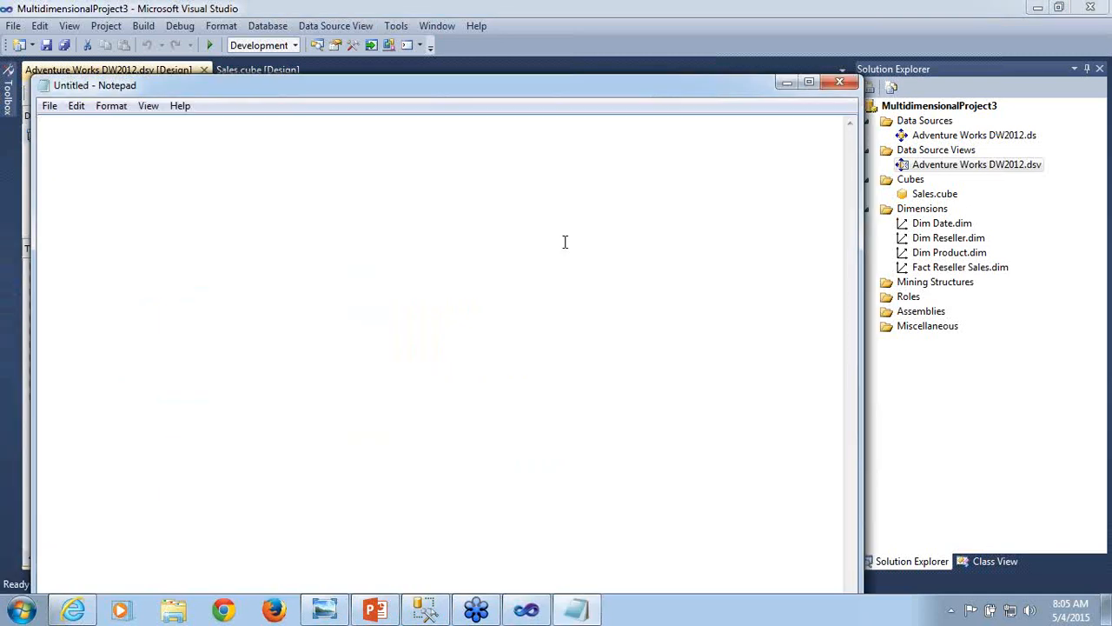
{"action": "key", "text": "ctrl+v"}
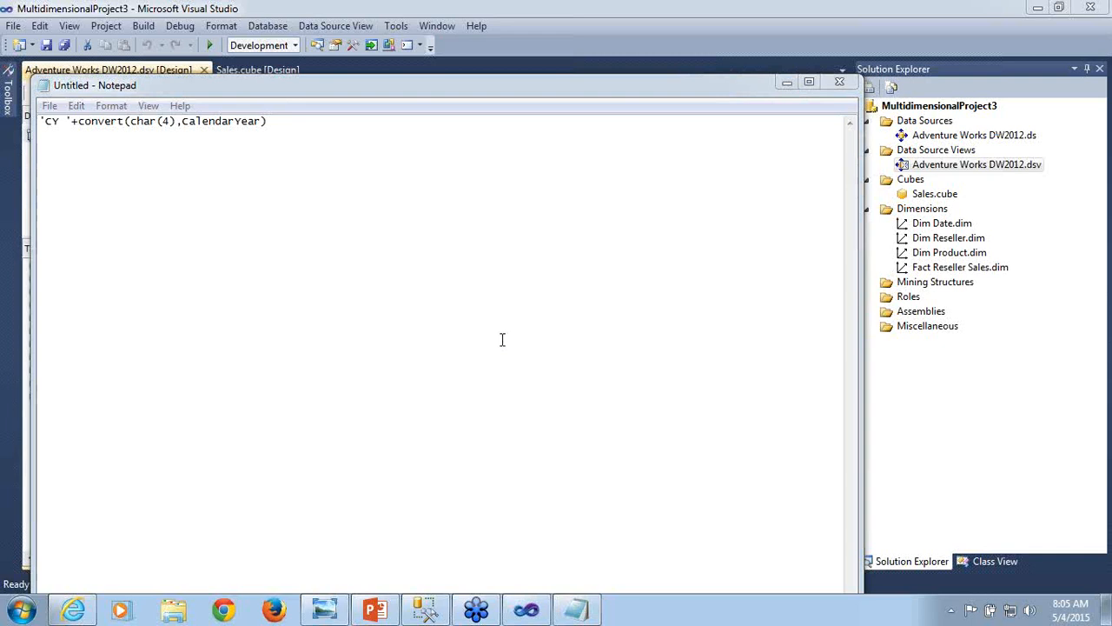
{"action": "left_click", "coordinate": [295, 223]}
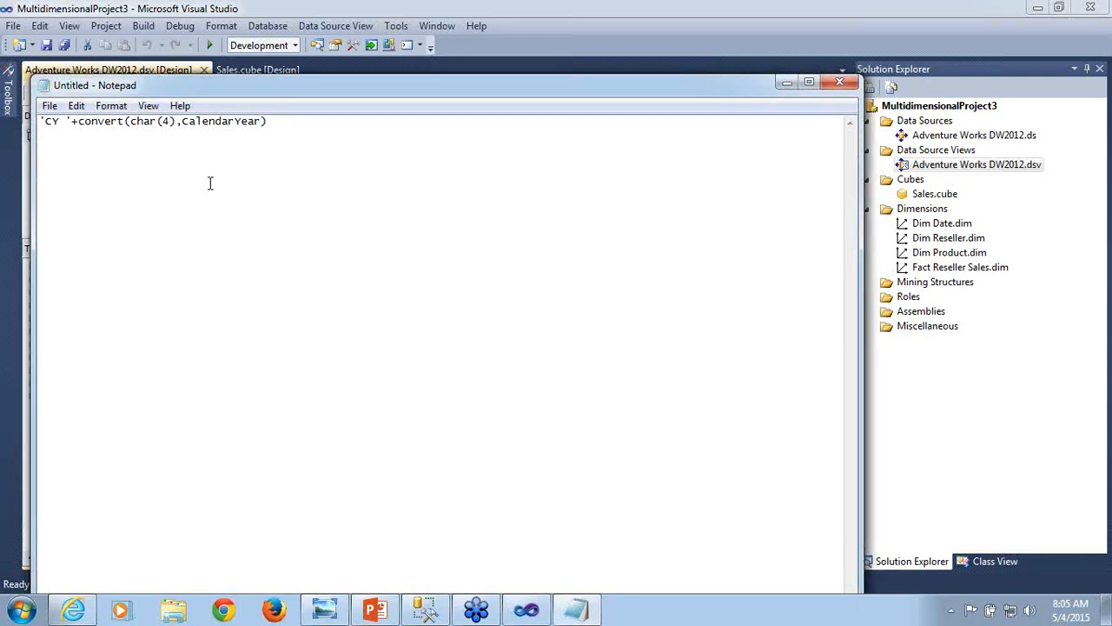
- Return to Visual Studio, copy the full expression of DimDate's Calendar Quarter Desc named calculation, and close its definition
{"action": "left_click", "coordinate": [786, 83]}
{"action": "double_click", "coordinate": [300, 292]}
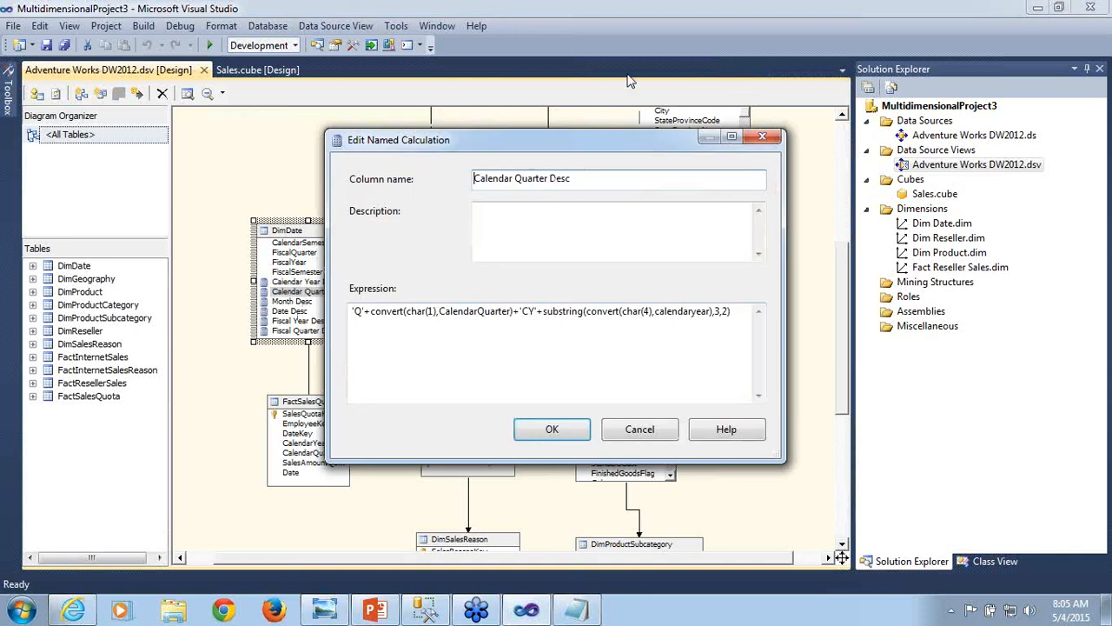
{"action": "left_click", "coordinate": [625, 111]}
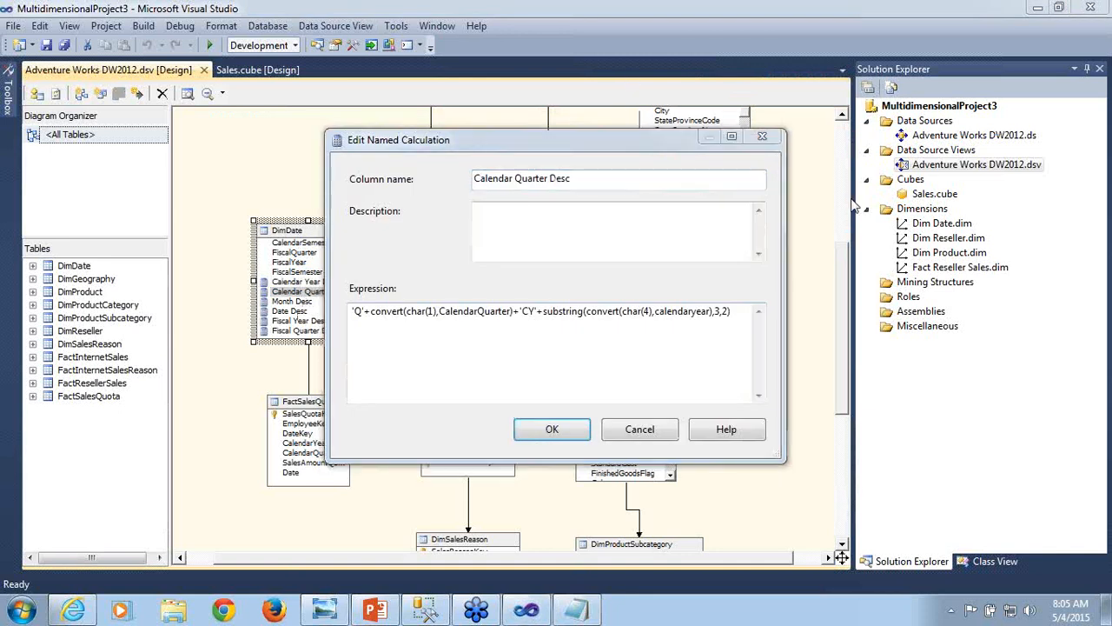
{"action": "left_click", "coordinate": [732, 314]}
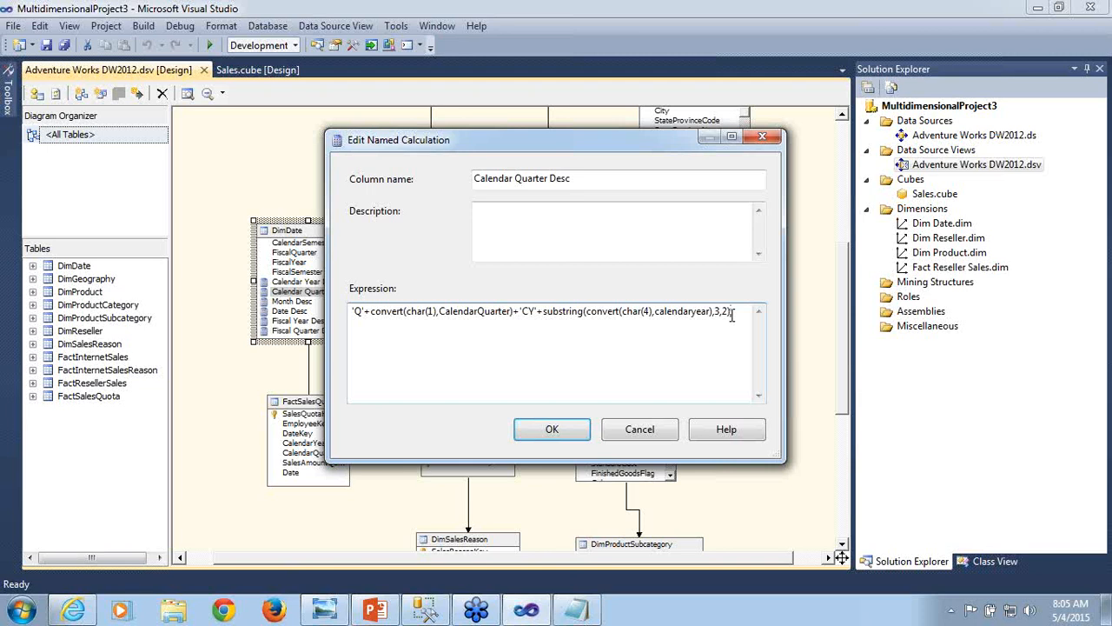
{"action": "key", "text": "shift+Left"}
{"action": "key", "text": "shift+Left"}
{"action": "key", "text": "shift+Left"}
{"action": "key", "text": "shift+Left"}
{"action": "key", "text": "shift+Left"}
{"action": "key", "text": "shift+Left"}
{"action": "key", "text": "shift+Left"}
{"action": "key", "text": "shift+Left"}
{"action": "key", "text": "shift+Left"}
{"action": "key", "text": "shift+Left"}
{"action": "key", "text": "shift+Left"}
{"action": "key", "text": "shift+Left"}
{"action": "key", "text": "shift+Left"}
{"action": "key", "text": "shift+Left"}
{"action": "key", "text": "shift+Left"}
{"action": "key", "text": "shift+Left"}
{"action": "key", "text": "shift+Left"}
{"action": "key", "text": "shift+Left"}
{"action": "key", "text": "shift+Left"}
{"action": "key", "text": "shift+Left"}
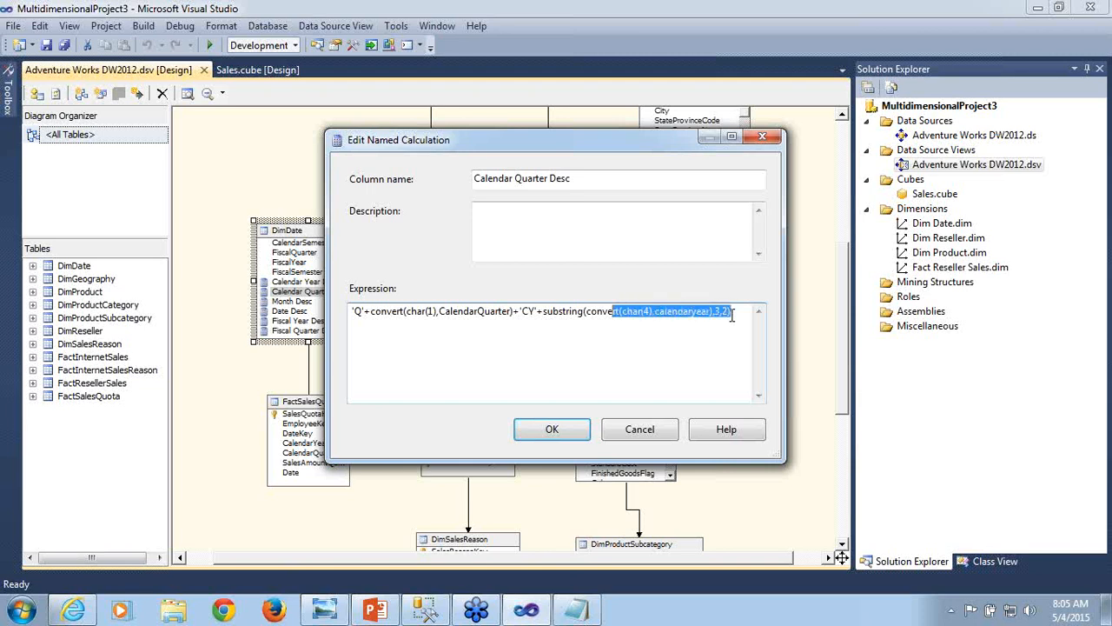
{"action": "key", "text": "shift+Left"}
{"action": "key", "text": "shift+Left"}
{"action": "key", "text": "shift+Left"}
{"action": "key", "text": "shift+Left"}
{"action": "key", "text": "shift+Left"}
{"action": "key", "text": "shift+Left"}
{"action": "key", "text": "shift+Left"}
{"action": "key", "text": "shift+Left"}
{"action": "key", "text": "shift+Left"}
{"action": "key", "text": "shift+Left"}
{"action": "key", "text": "shift+Left"}
{"action": "key", "text": "shift+Left"}
{"action": "key", "text": "shift+Left"}
{"action": "key", "text": "shift+Left"}
{"action": "key", "text": "shift+Left"}
{"action": "key", "text": "shift+Left"}
{"action": "key", "text": "shift+Left"}
{"action": "key", "text": "shift+Left"}
{"action": "key", "text": "shift+Left"}
{"action": "key", "text": "shift+Left"}
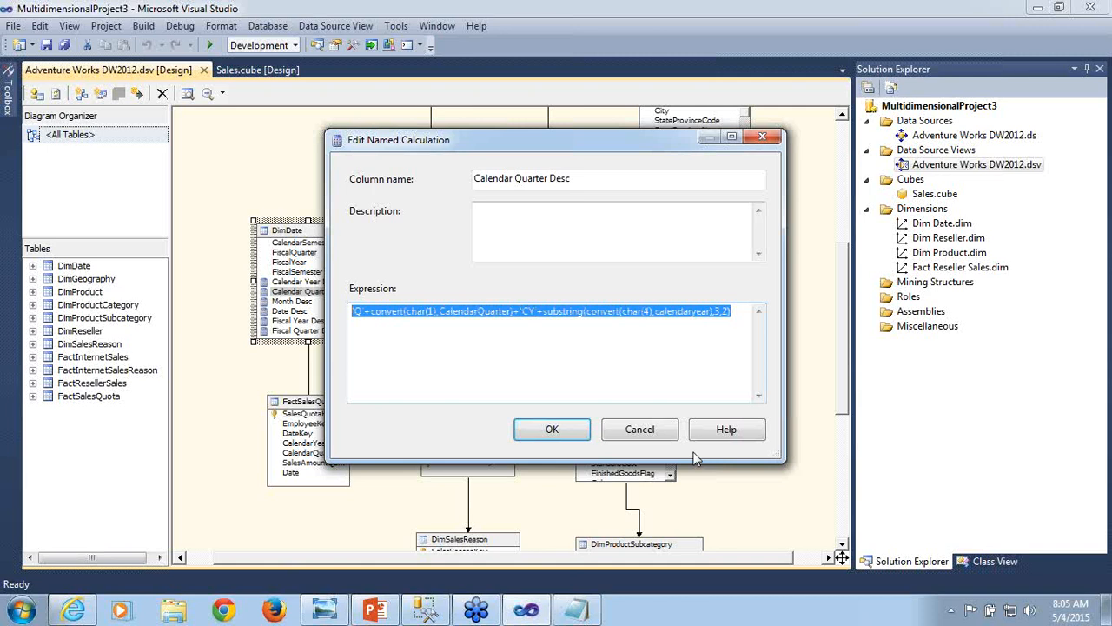
{"action": "left_click", "coordinate": [662, 434]}
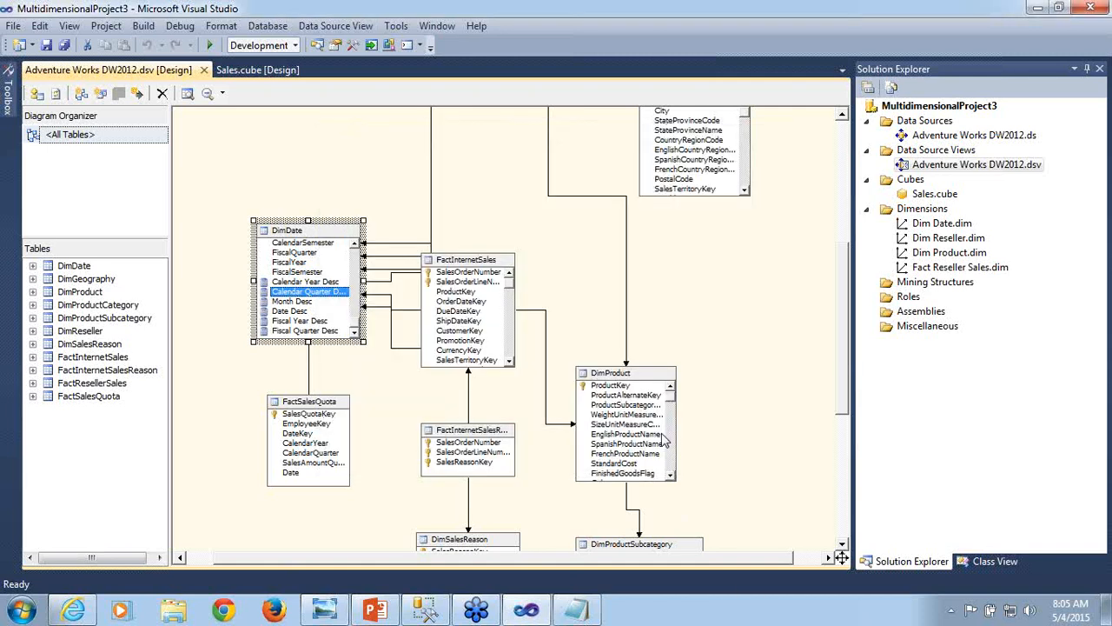
- Paste the quarter expression 'Q'+convert(char(1),CalendarQuarter)+'CY'+substring(convert(char(4),calendaryear),3,2) into the Notepad document, one blank line below the year expression
{"action": "left_click", "coordinate": [586, 610]}
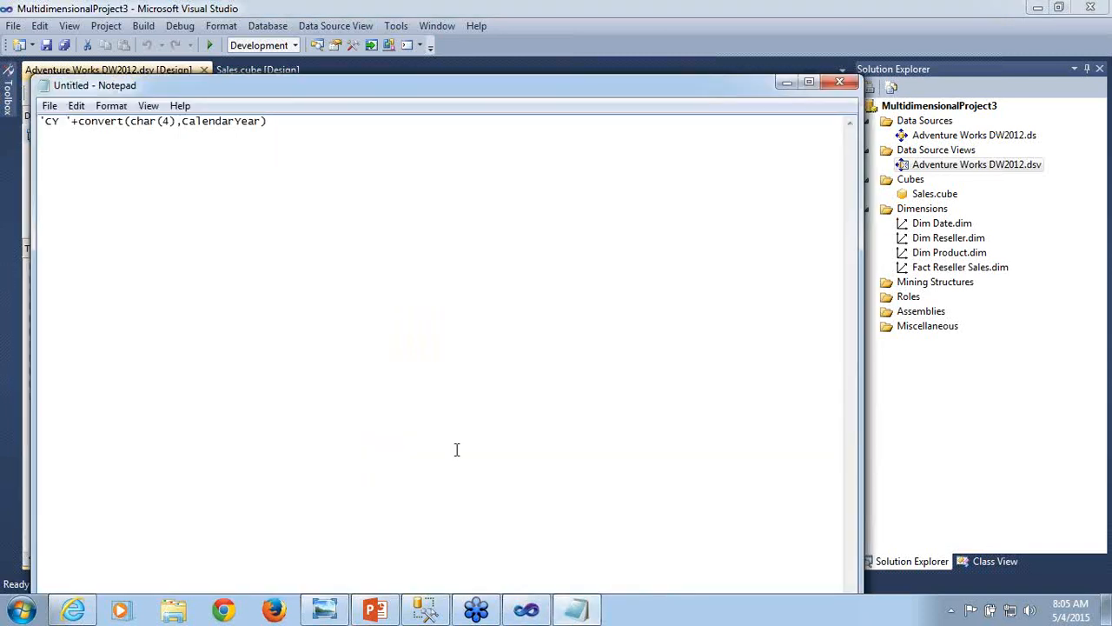
{"action": "key", "text": "Return"}
{"action": "key", "text": "Return"}
{"action": "type", "text": "'Q'+convert(char(1),CalendarQuarter)-'CY'+substring(convert(char(4),calendaryear),3,2)"}
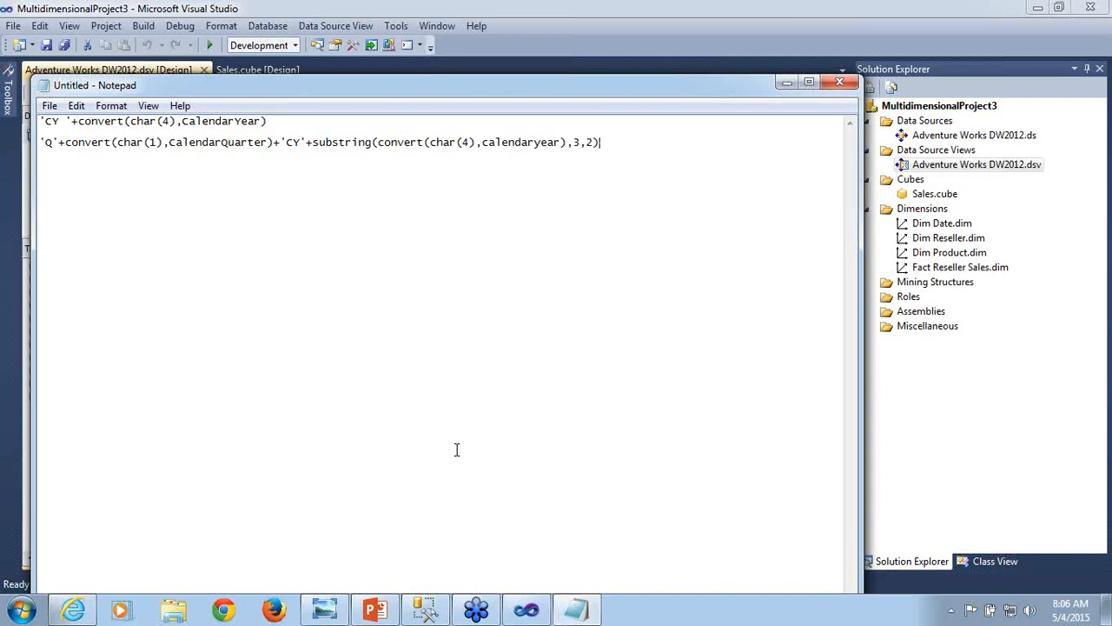
- Return to Visual Studio and copy the full expression of DimDate's Month Desc named calculation
{"action": "left_click", "coordinate": [787, 83]}
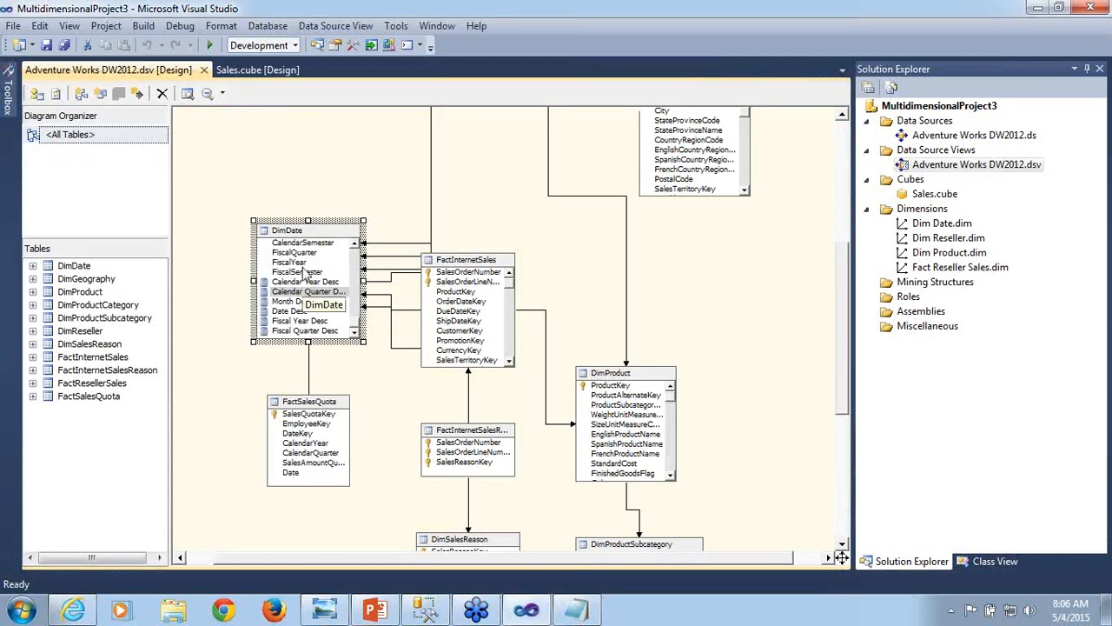
{"action": "double_click", "coordinate": [298, 303]}
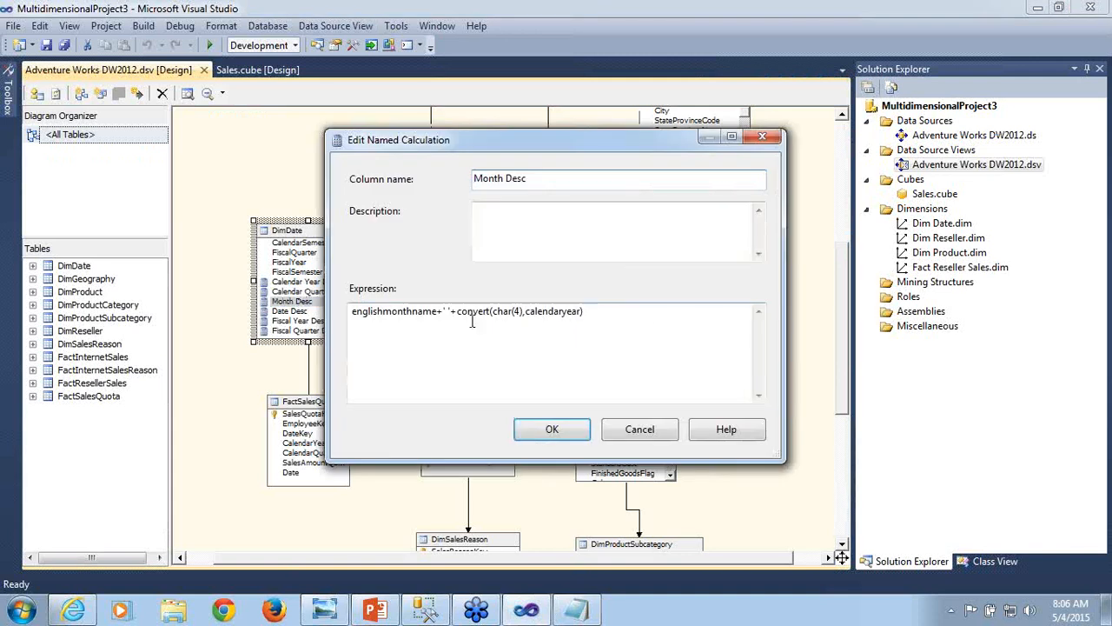
{"action": "left_click", "coordinate": [623, 315]}
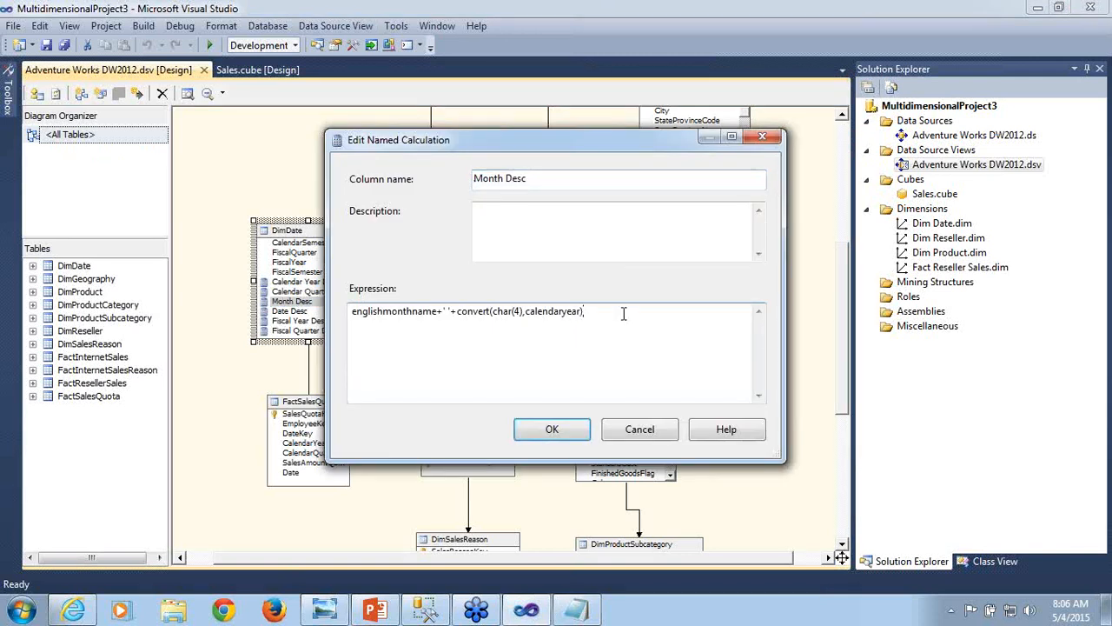
{"action": "key", "text": "shift+Left"}
{"action": "key", "text": "shift+Left"}
{"action": "key", "text": "shift+Left"}
{"action": "key", "text": "shift+Left"}
{"action": "key", "text": "shift+Left"}
{"action": "key", "text": "shift+Left"}
{"action": "key", "text": "shift+Left"}
{"action": "key", "text": "shift+Left"}
{"action": "key", "text": "shift+Left"}
{"action": "key", "text": "shift+Left"}
{"action": "key", "text": "shift+Left"}
{"action": "key", "text": "shift+Left"}
{"action": "key", "text": "shift+Left"}
{"action": "key", "text": "shift+Left"}
{"action": "key", "text": "shift+Left"}
{"action": "key", "text": "shift+Left"}
{"action": "key", "text": "shift+Left"}
{"action": "key", "text": "shift+Left"}
{"action": "key", "text": "shift+Left"}
{"action": "key", "text": "shift+Left"}
{"action": "key", "text": "shift+Left"}
{"action": "key", "text": "ctrl+c"}
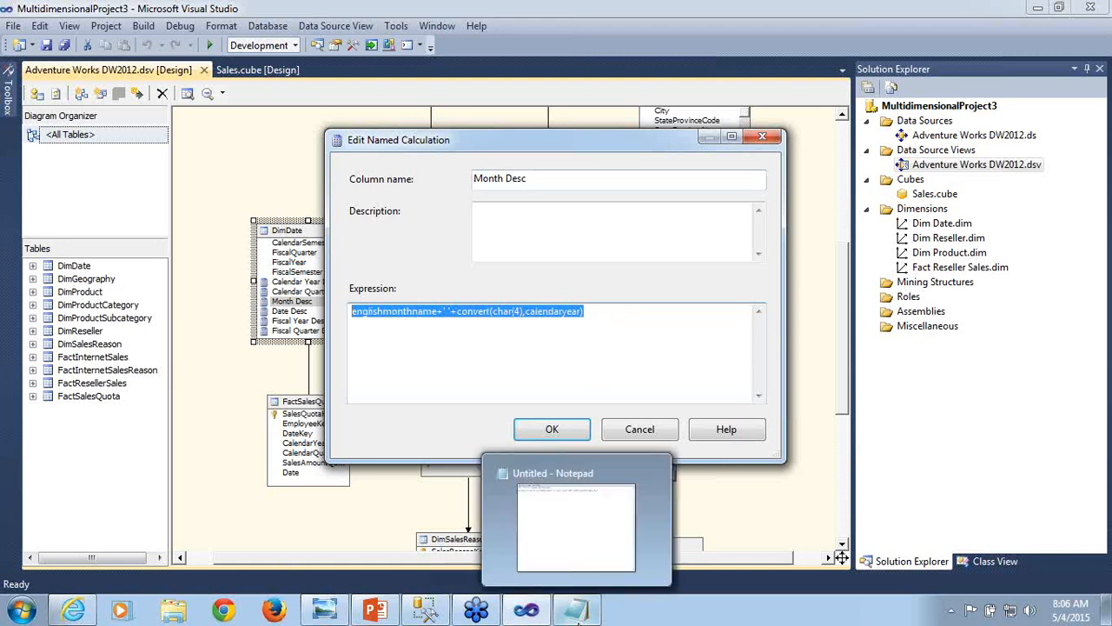
- Switch to Notepad and paste the month expression englishmonthname+' '+convert(char(4),calendaryear) on a new line below the quarter expression
{"action": "left_click", "coordinate": [574, 610]}
{"action": "key", "text": "Return"}
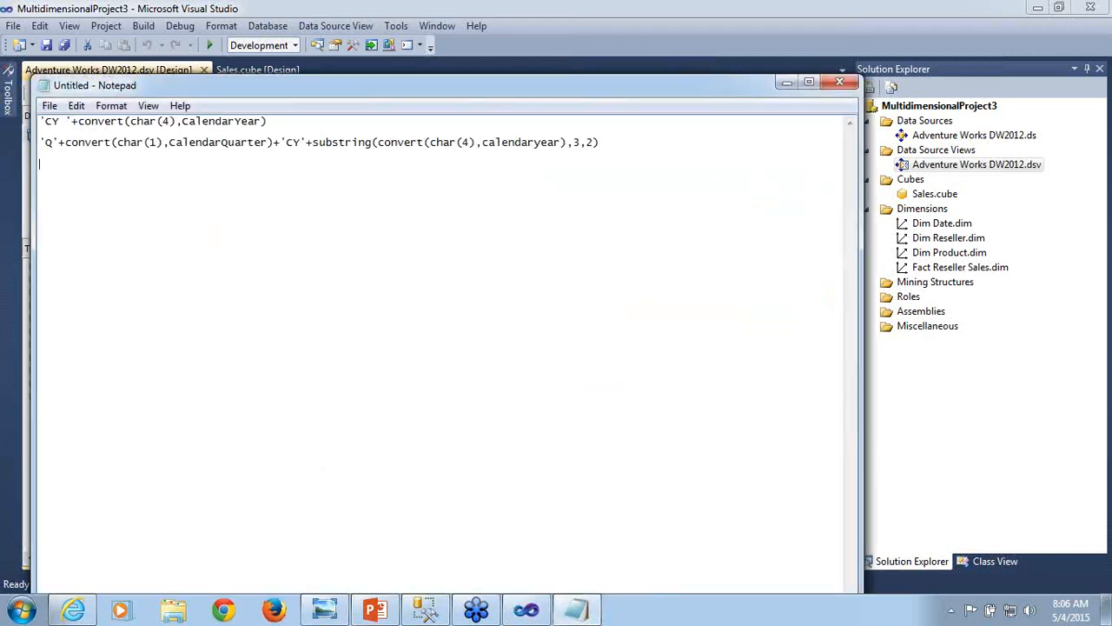
{"action": "key", "text": "ctrl+v"}
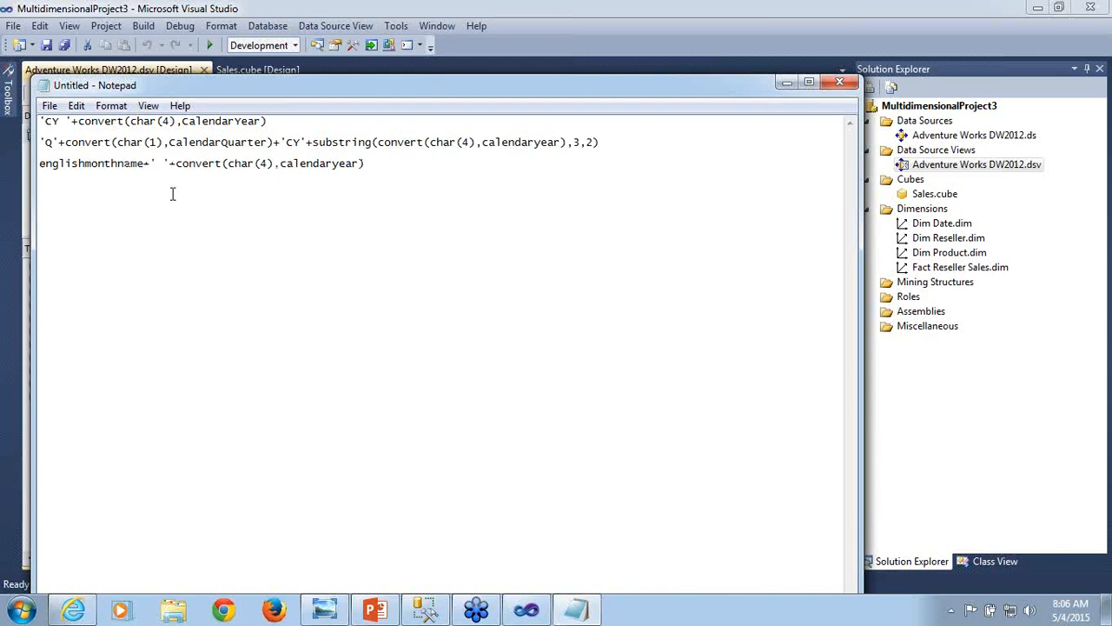
- Review the pasted expressions in Notepad by highlighting the month expression's name and year parts, the full quarter line and the full month line
{"action": "double_click", "coordinate": [119, 170]}
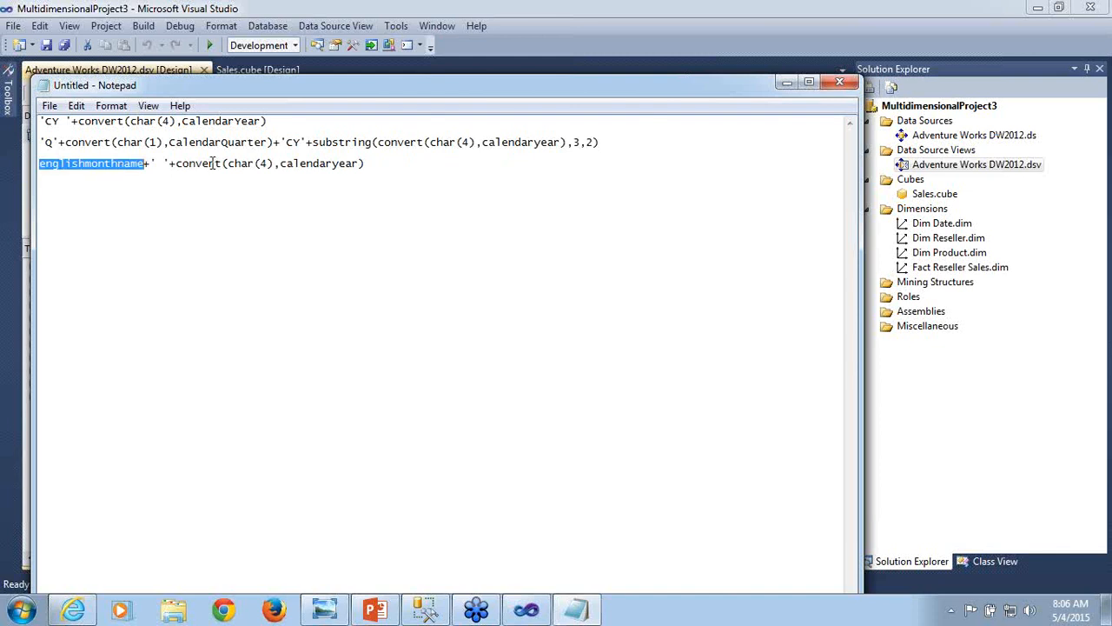
{"action": "double_click", "coordinate": [341, 167]}
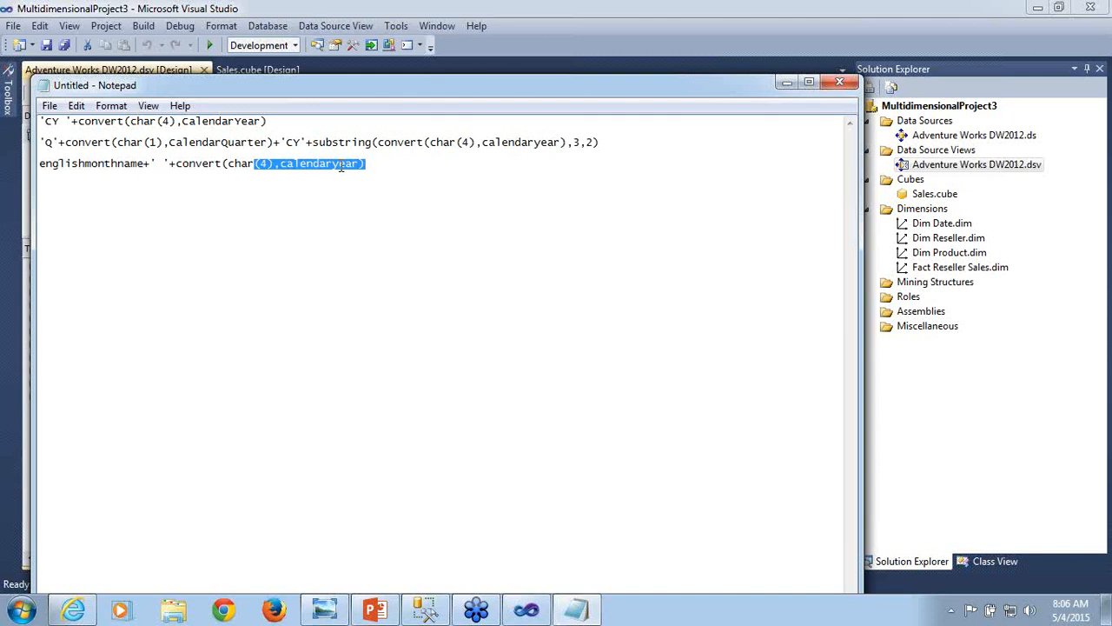
{"action": "left_click", "coordinate": [45, 146]}
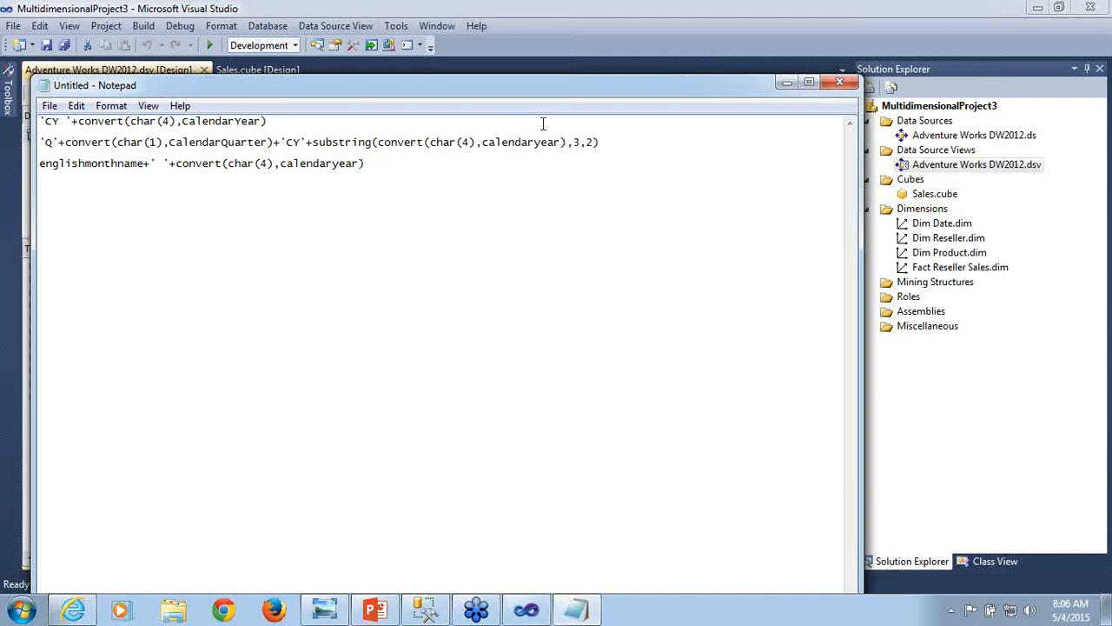
{"action": "left_click", "coordinate": [602, 141], "text": "shift"}
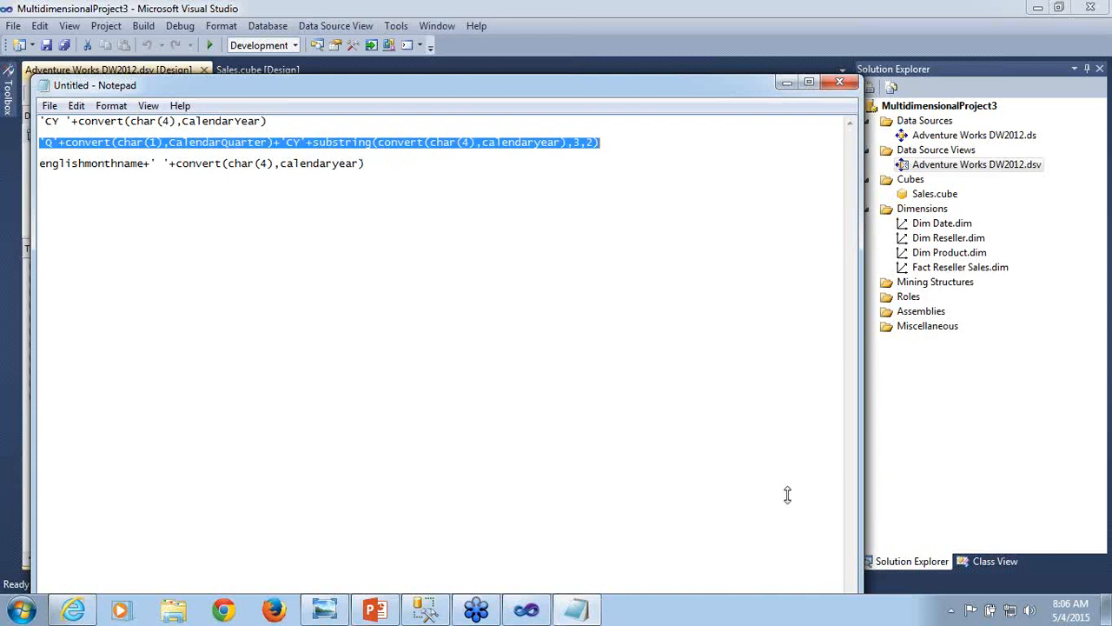
{"action": "key", "text": "alt+Tab"}
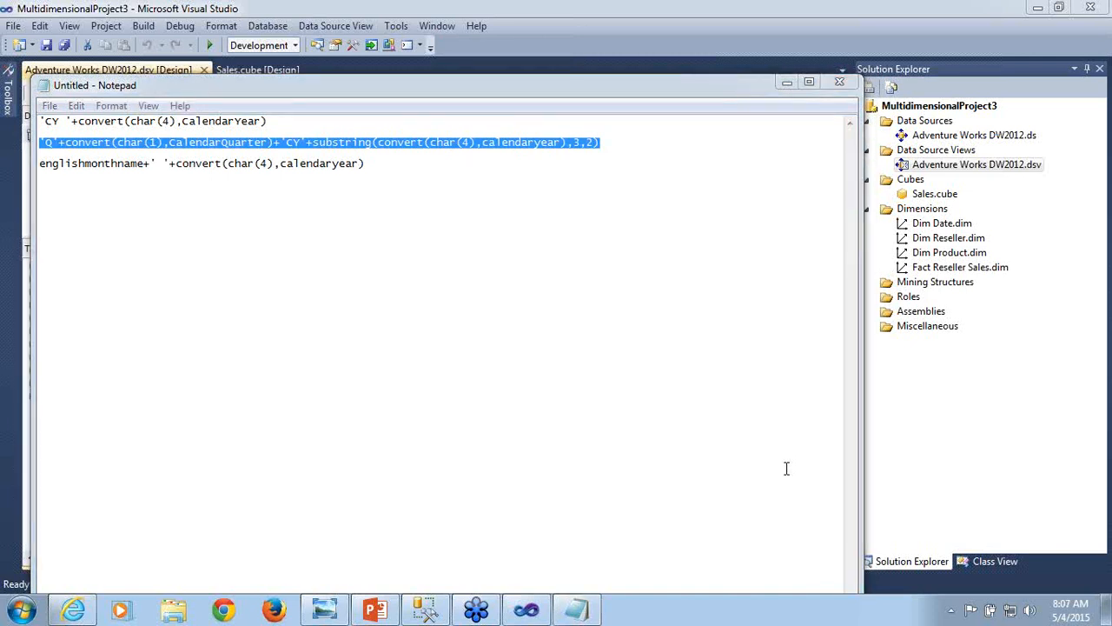
{"action": "key", "text": "alt+Tab"}
{"action": "left_click", "coordinate": [40, 164]}
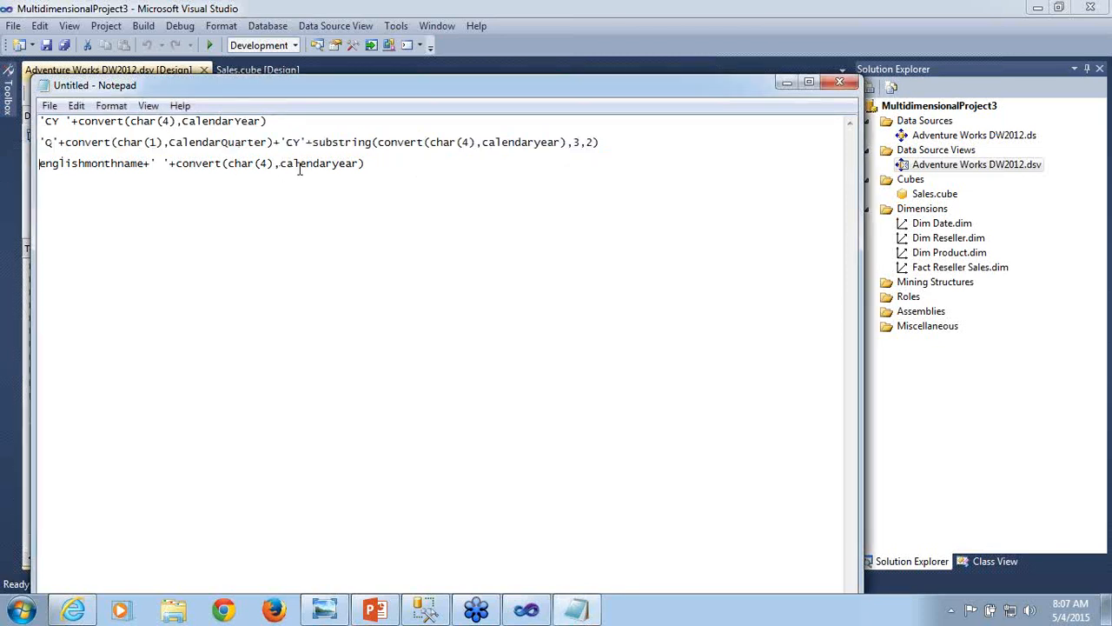
{"action": "left_click", "coordinate": [367, 164], "text": "shift"}
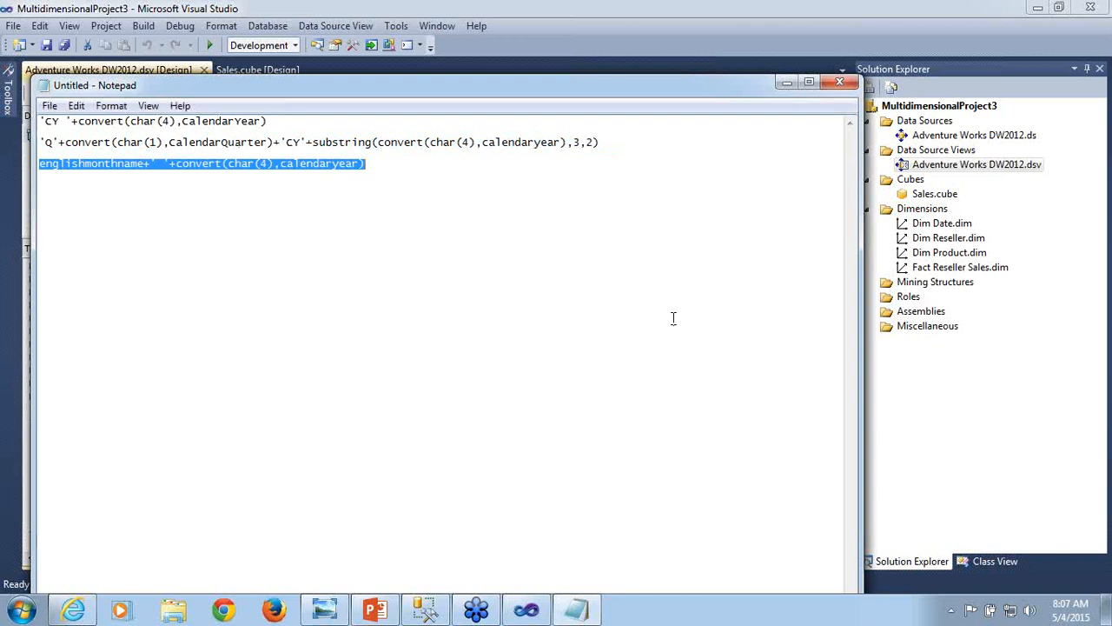
- Return to Visual Studio, close the Month Desc definition without changes, and copy the full expression of DimDate's Date Desc named calculation
{"action": "key", "text": "alt+Tab"}
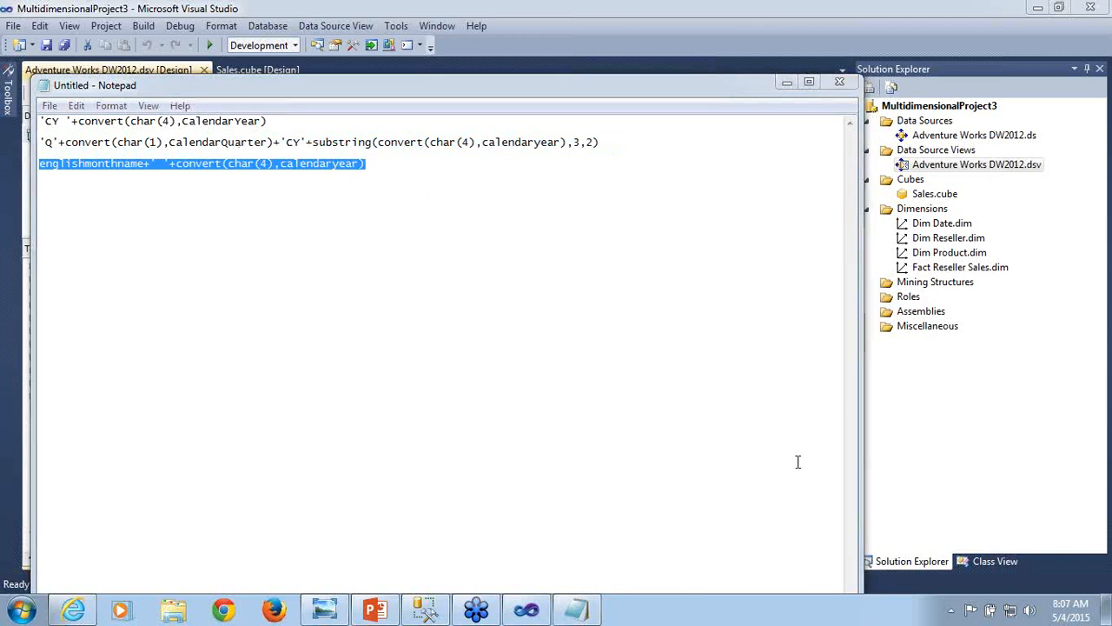
{"action": "left_click", "coordinate": [790, 86]}
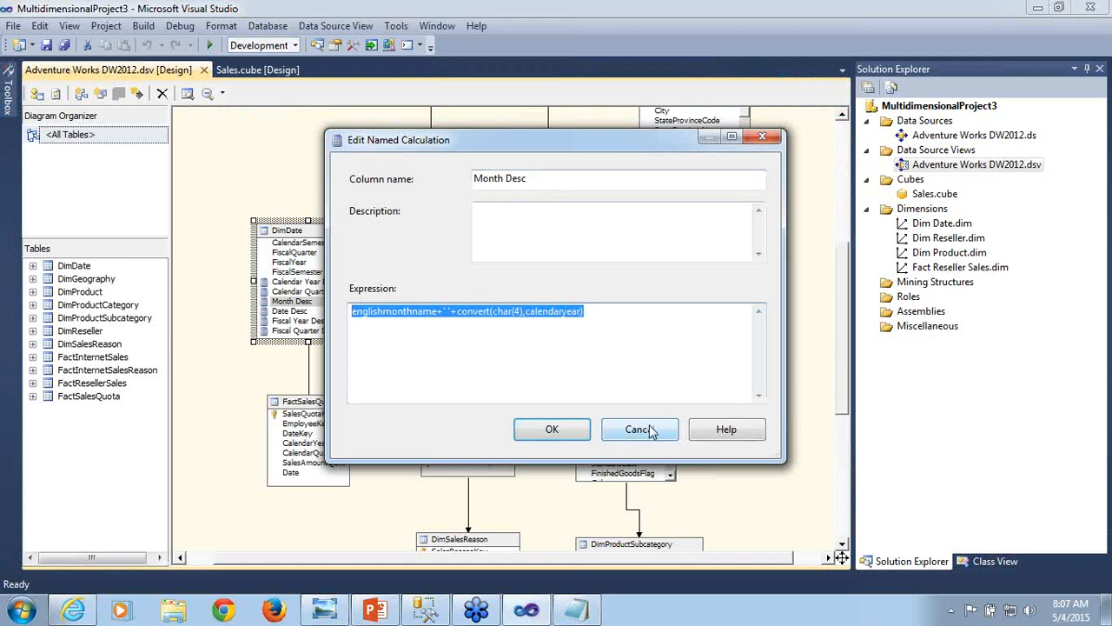
{"action": "left_click", "coordinate": [651, 432]}
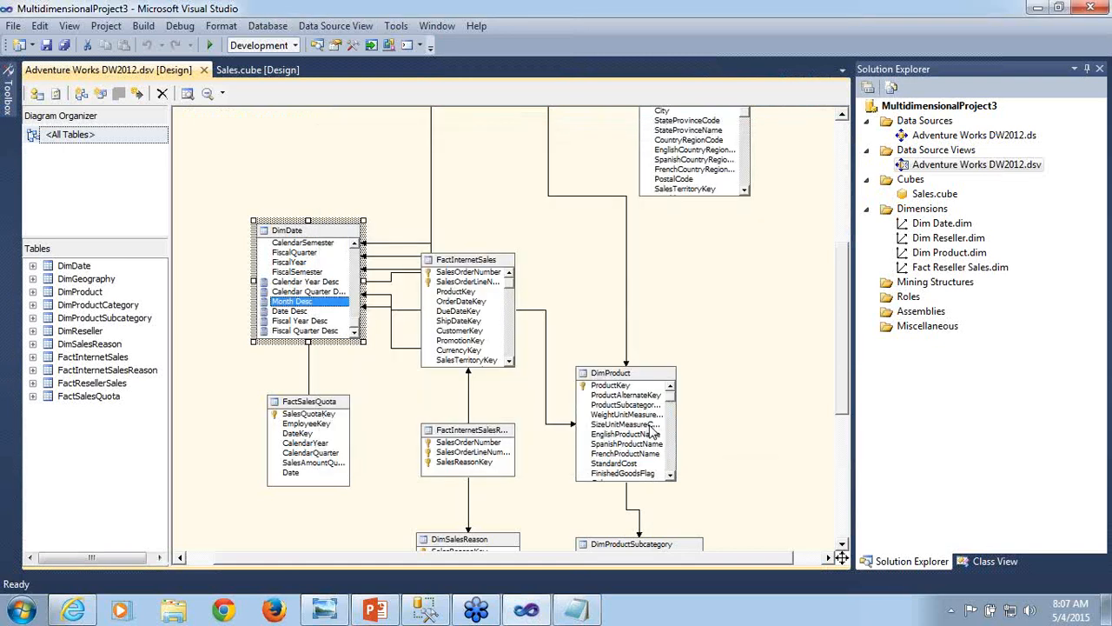
{"action": "double_click", "coordinate": [285, 313]}
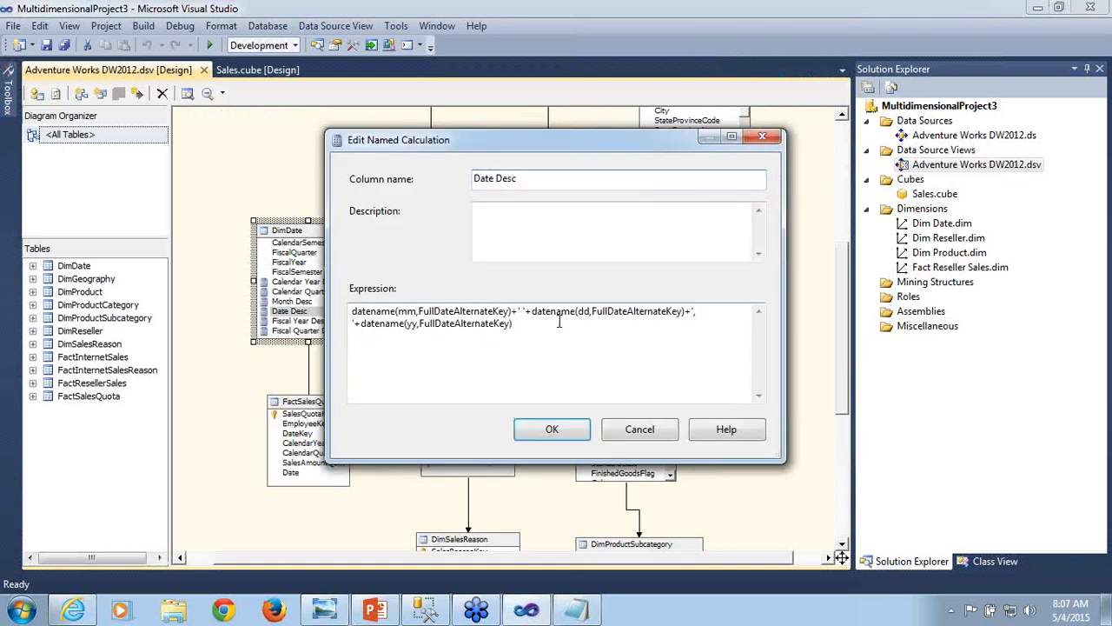
{"action": "key", "text": "shift+Left"}
{"action": "key", "text": "shift+Left"}
{"action": "key", "text": "shift+Left"}
{"action": "key", "text": "shift+Left"}
{"action": "key", "text": "shift+Left"}
{"action": "key", "text": "shift+Left"}
{"action": "key", "text": "shift+Left"}
{"action": "key", "text": "shift+Left"}
{"action": "key", "text": "shift+Left"}
{"action": "key", "text": "shift+Left"}
{"action": "key", "text": "shift+Left"}
{"action": "key", "text": "shift+Left"}
{"action": "key", "text": "shift+Left"}
{"action": "key", "text": "shift+Left"}
{"action": "key", "text": "shift+Left"}
{"action": "key", "text": "shift+Left"}
{"action": "key", "text": "shift+Left"}
{"action": "key", "text": "shift+Left"}
{"action": "key", "text": "shift+Left"}
{"action": "key", "text": "shift+Left"}
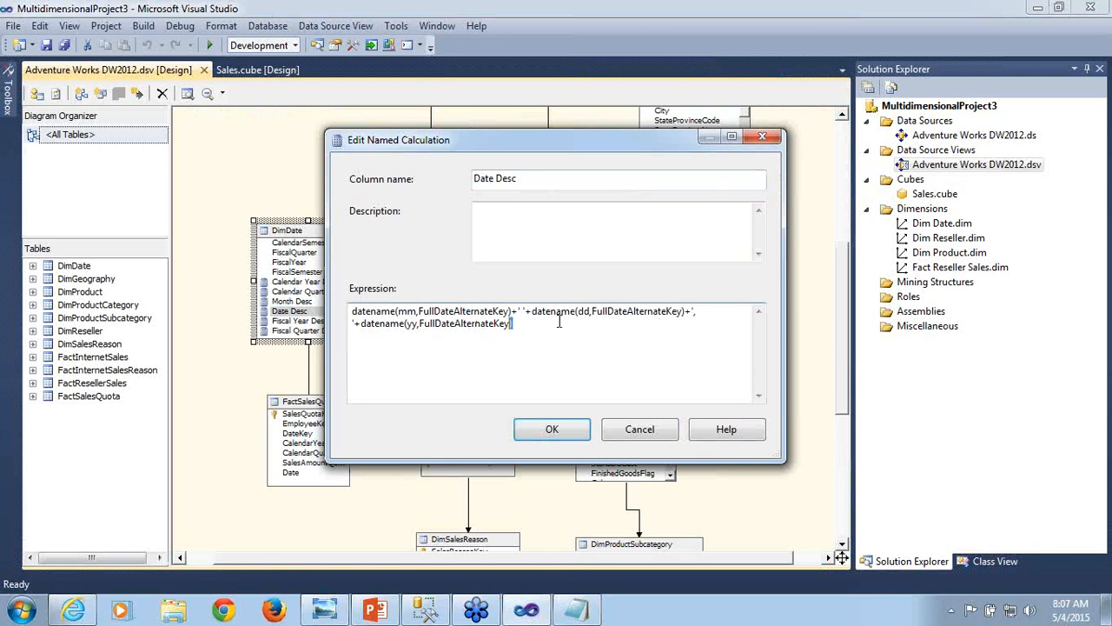
{"action": "key", "text": "shift+Left"}
{"action": "key", "text": "shift+Left"}
{"action": "key", "text": "shift+Left"}
{"action": "key", "text": "shift+Left"}
{"action": "key", "text": "shift+Left"}
{"action": "key", "text": "shift+Left"}
{"action": "key", "text": "shift+Left"}
{"action": "key", "text": "shift+Left"}
{"action": "key", "text": "shift+Left"}
{"action": "key", "text": "shift+Left"}
{"action": "key", "text": "shift+Left"}
{"action": "key", "text": "shift+Left"}
{"action": "key", "text": "shift+Left"}
{"action": "key", "text": "shift+Left"}
{"action": "key", "text": "shift+Left"}
{"action": "key", "text": "shift+Left"}
{"action": "key", "text": "shift+Left"}
{"action": "key", "text": "shift+Left"}
{"action": "key", "text": "shift+Left"}
{"action": "key", "text": "shift+Left"}
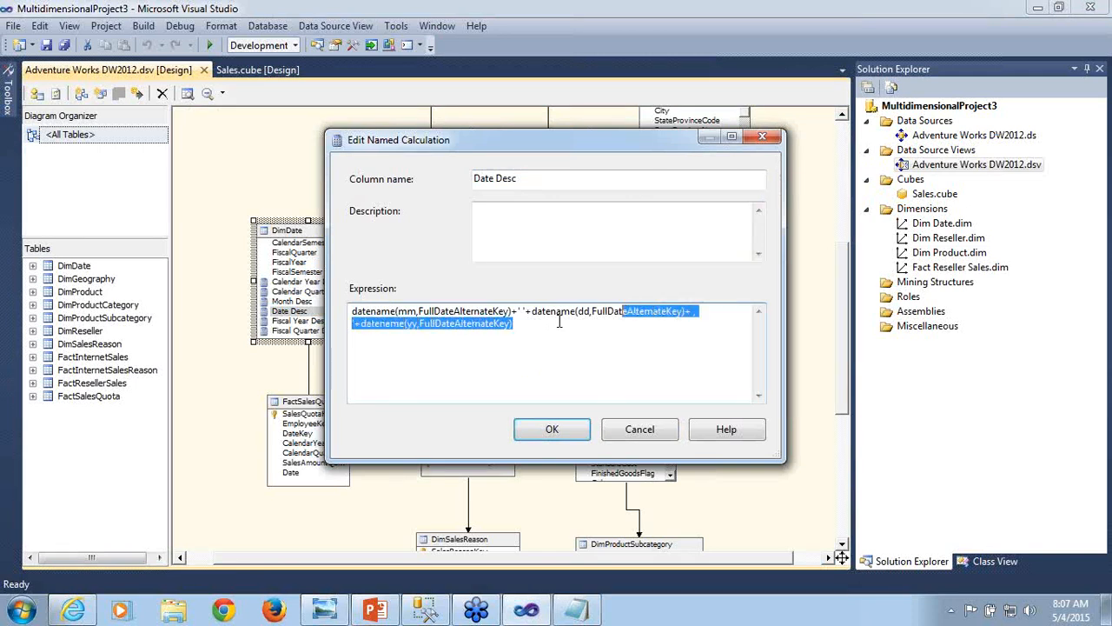
{"action": "key", "text": "shift+Left"}
{"action": "key", "text": "shift+Left"}
{"action": "key", "text": "shift+Left"}
{"action": "key", "text": "shift+Left"}
{"action": "key", "text": "shift+Left"}
{"action": "key", "text": "shift+Left"}
{"action": "key", "text": "shift+Left"}
{"action": "key", "text": "shift+Left"}
{"action": "key", "text": "shift+Left"}
{"action": "key", "text": "shift+Left"}
{"action": "key", "text": "ctrl+c"}
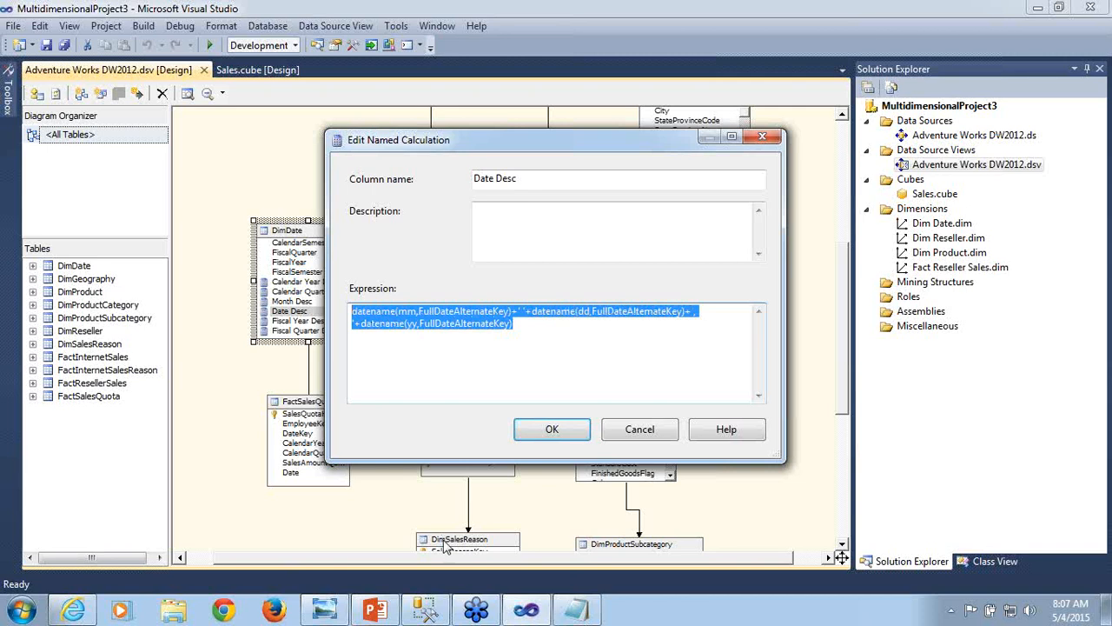
- Paste the date expression datename(mm,FullDateAlternateKey)+' '+datename(dd,FullDateAlternateKey)+', '+datename(yy,FullDateAlternateKey) into the Notepad document, below the month expression
{"action": "left_click", "coordinate": [579, 611]}
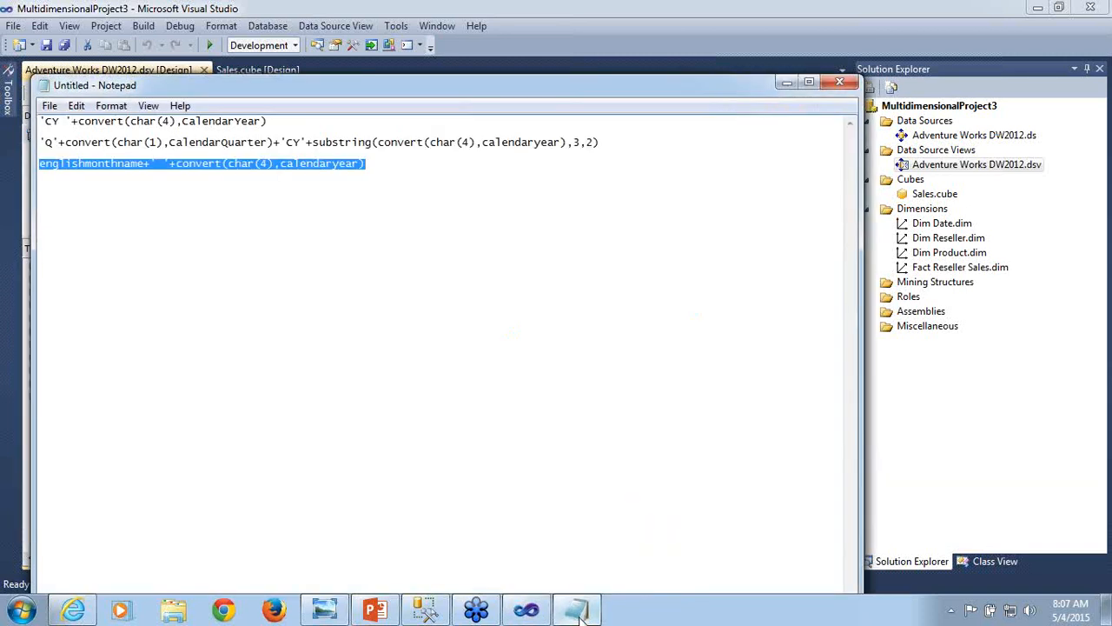
{"action": "left_click", "coordinate": [491, 196]}
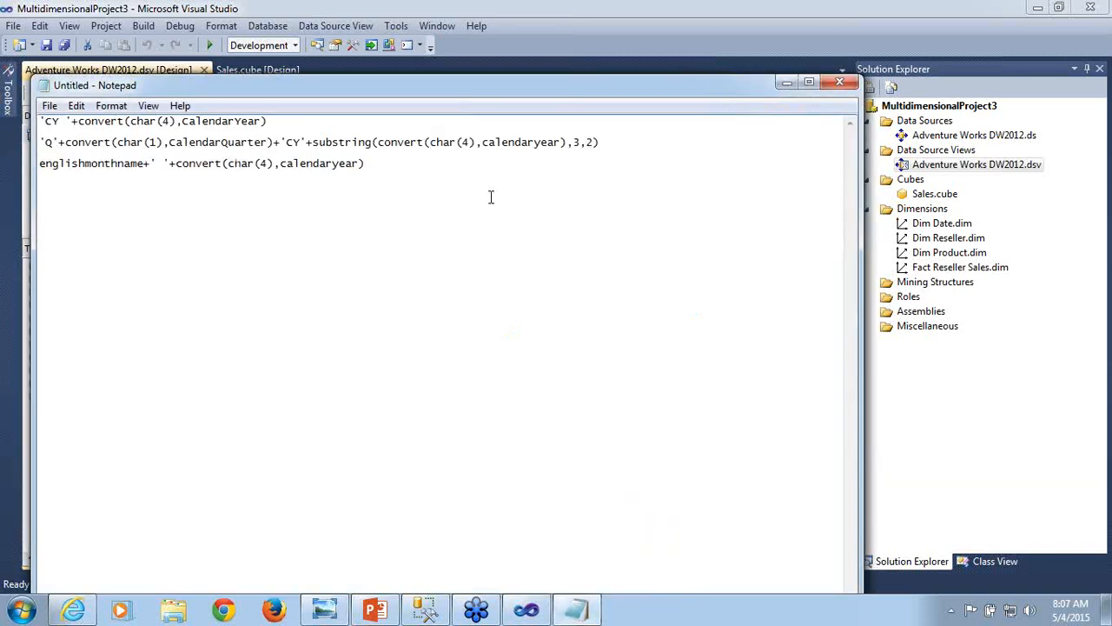
{"action": "key", "text": "Return"}
{"action": "key", "text": "ctrl+v"}
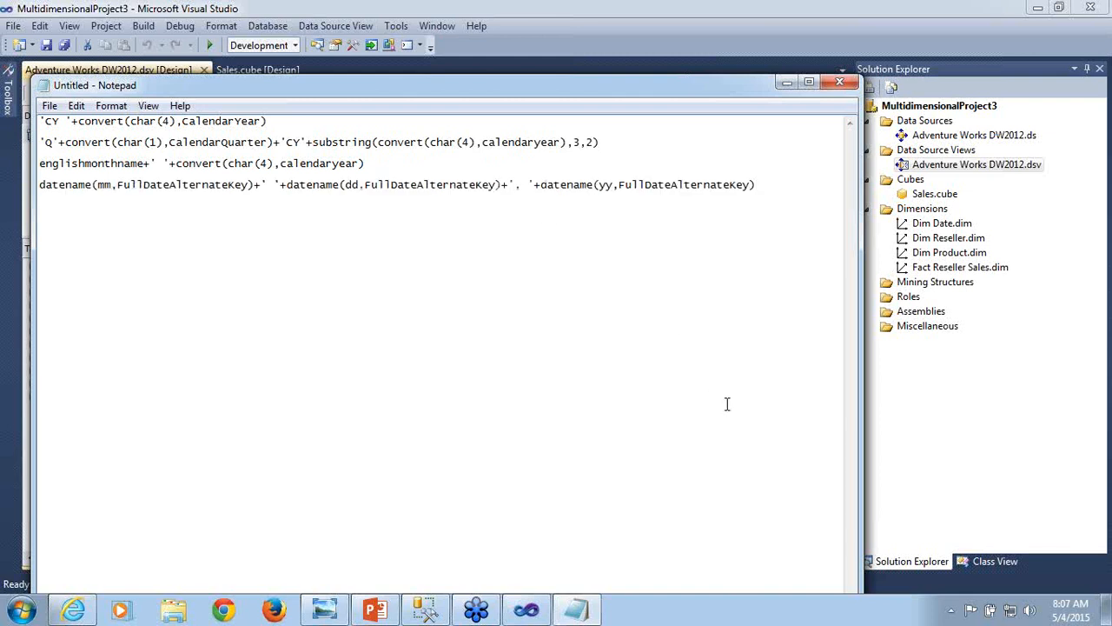
- Return to Visual Studio, close the Date Desc definition without changes, and copy the full expression of DimDate's Fiscal Year Desc named calculation
{"action": "key", "text": "alt+Tab"}
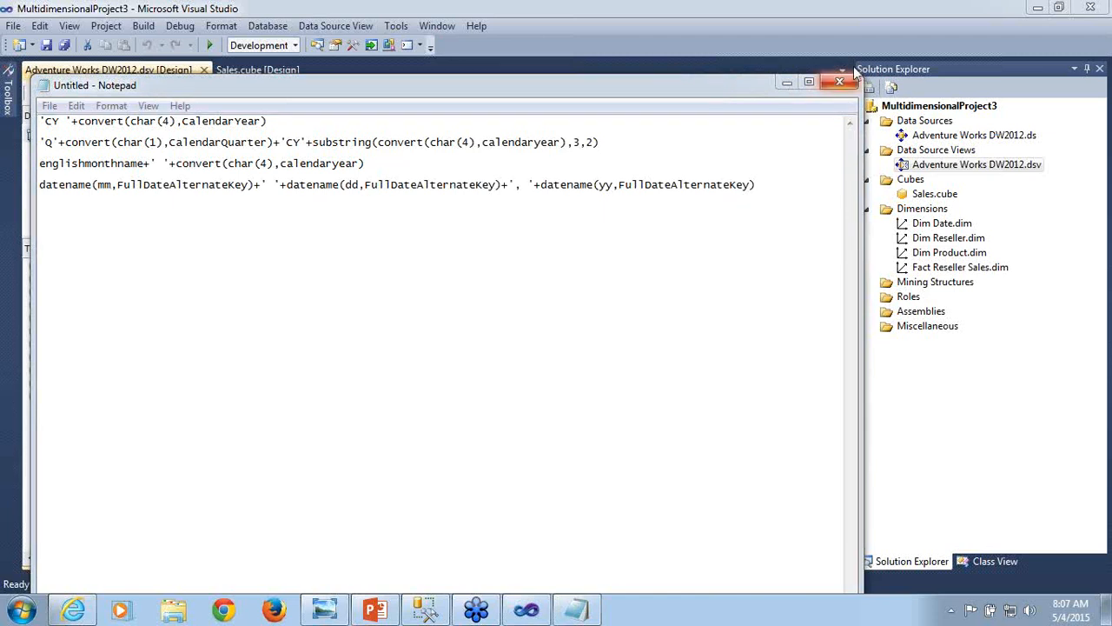
{"action": "left_click", "coordinate": [787, 84]}
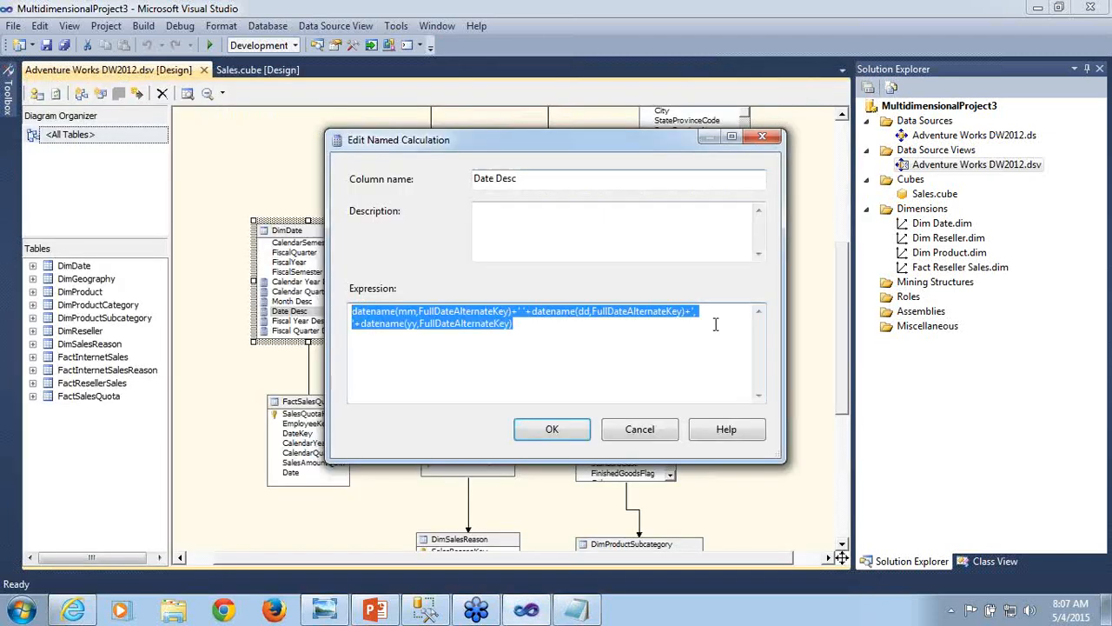
{"action": "left_click", "coordinate": [659, 428]}
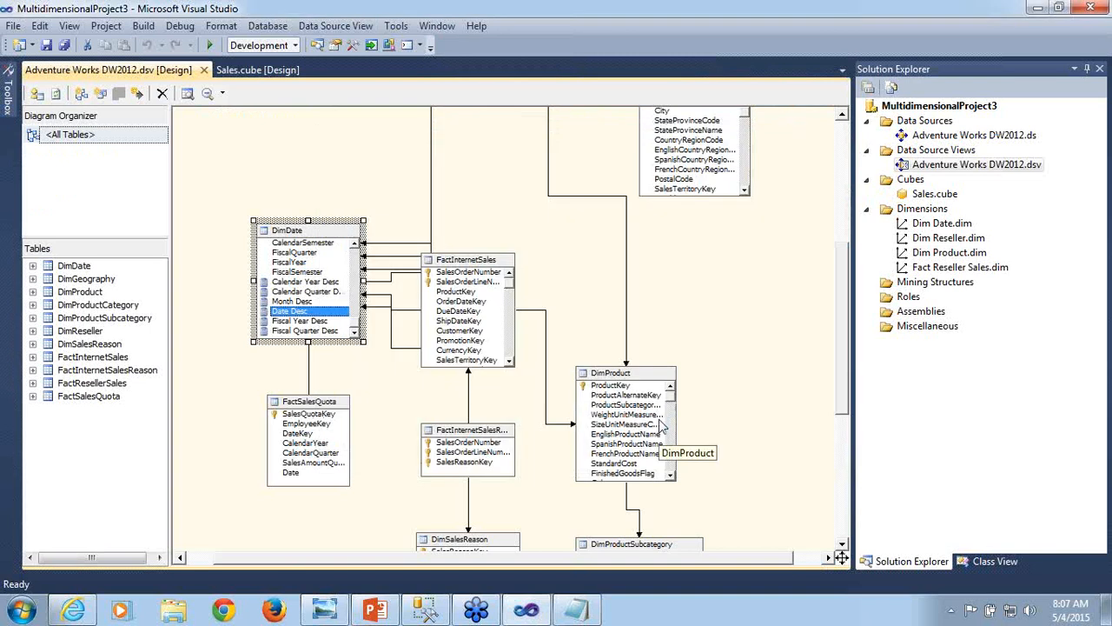
{"action": "double_click", "coordinate": [299, 321]}
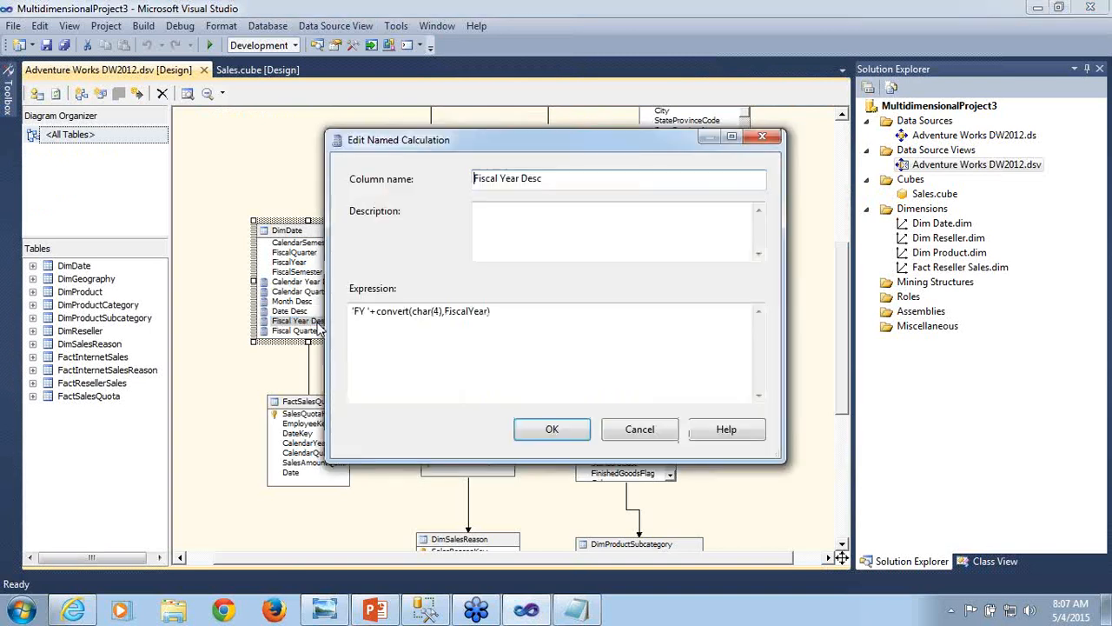
{"action": "left_click", "coordinate": [503, 314]}
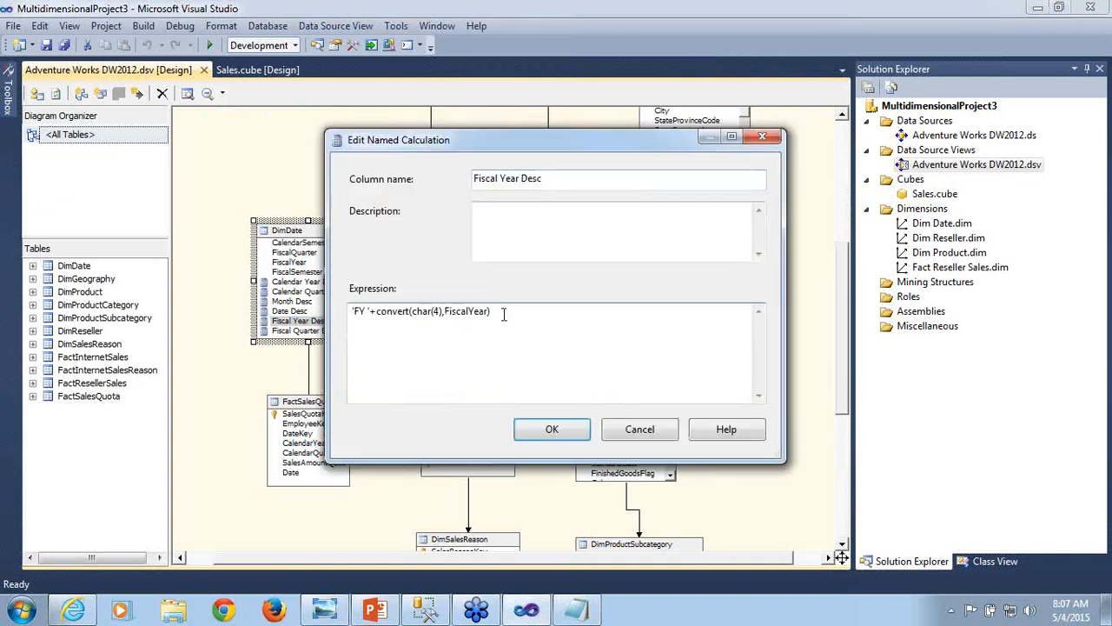
{"action": "key", "text": "shift+Left"}
{"action": "key", "text": "shift+Left"}
{"action": "key", "text": "shift+Left"}
{"action": "key", "text": "shift+Left"}
{"action": "key", "text": "shift+Left"}
{"action": "key", "text": "shift+Left"}
{"action": "key", "text": "shift+Left"}
{"action": "key", "text": "shift+Left"}
{"action": "key", "text": "shift+Left"}
{"action": "key", "text": "shift+Left"}
{"action": "key", "text": "shift+Left"}
{"action": "key", "text": "shift+Left"}
{"action": "key", "text": "shift+Left"}
{"action": "key", "text": "shift+Left"}
{"action": "key", "text": "shift+Left"}
{"action": "key", "text": "shift+Left"}
{"action": "key", "text": "shift+Left"}
{"action": "key", "text": "shift+Left"}
{"action": "key", "text": "shift+Left"}
{"action": "key", "text": "shift+Left"}
{"action": "key", "text": "ctrl+c"}
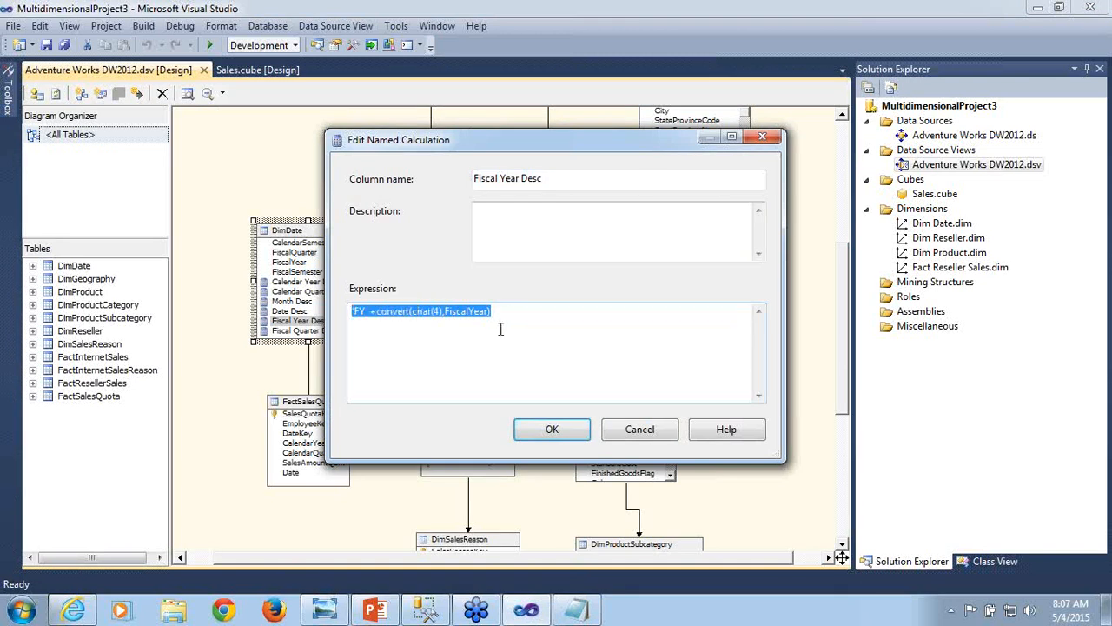
- Paste the fiscal year expression 'FY '+convert(char(4),FiscalYear) into the Notepad document below the date expression, followed by a new line
{"action": "left_click", "coordinate": [592, 613]}
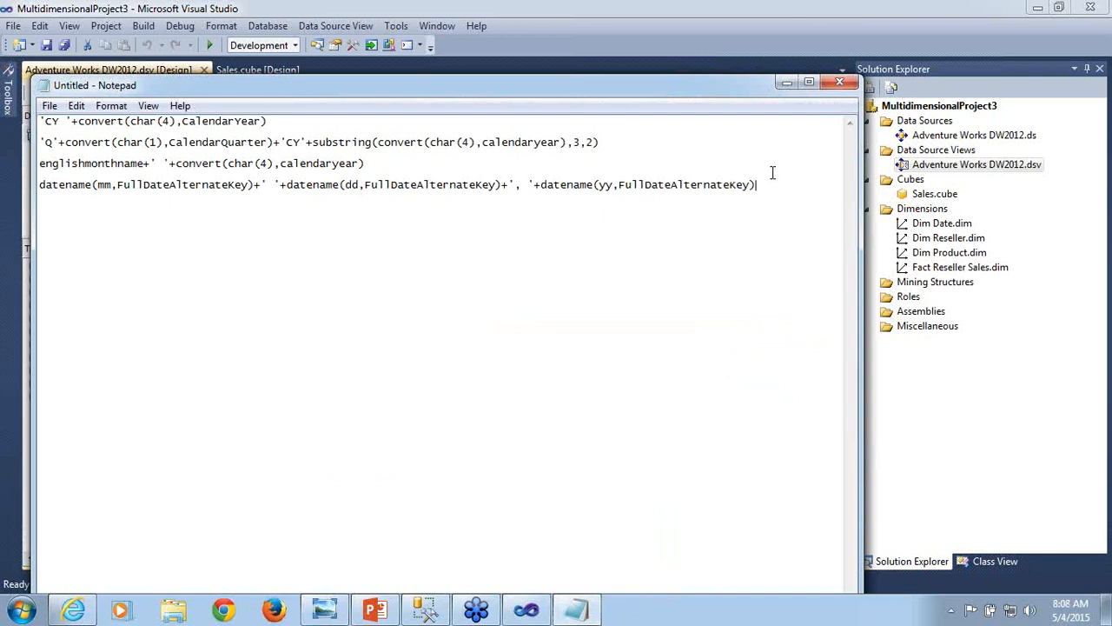
{"action": "key", "text": "Return"}
{"action": "key", "text": "ctrl+v"}
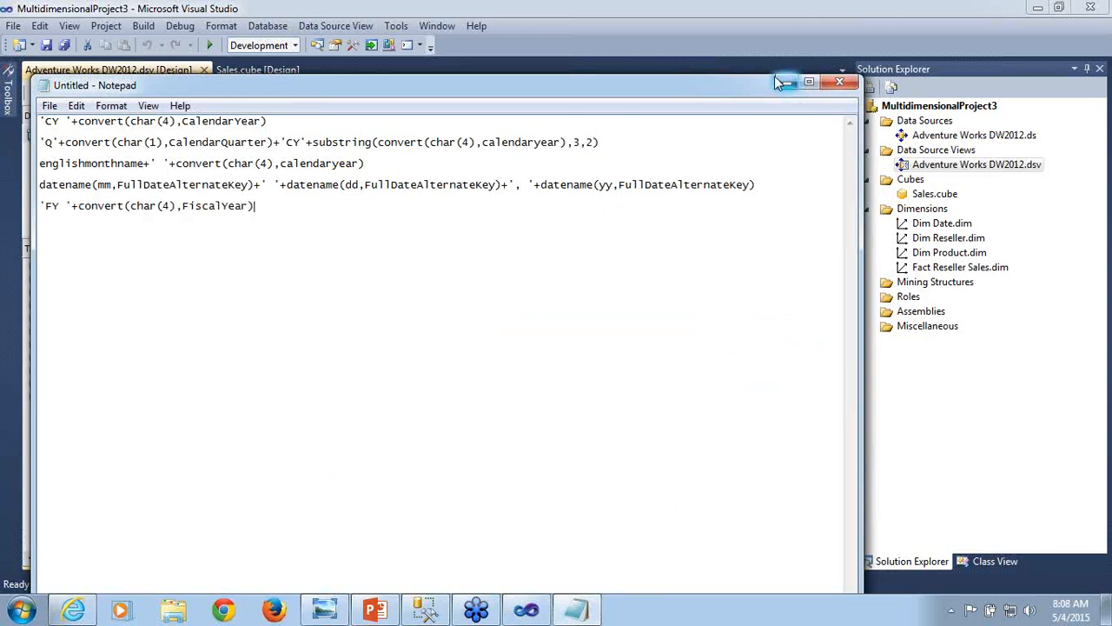
{"action": "key", "text": "Return"}
- Return to Visual Studio, close the Fiscal Year Desc definition without changes, and copy the full expression of DimDate's Fiscal Quarter Desc named calculation
{"action": "left_click", "coordinate": [786, 83]}
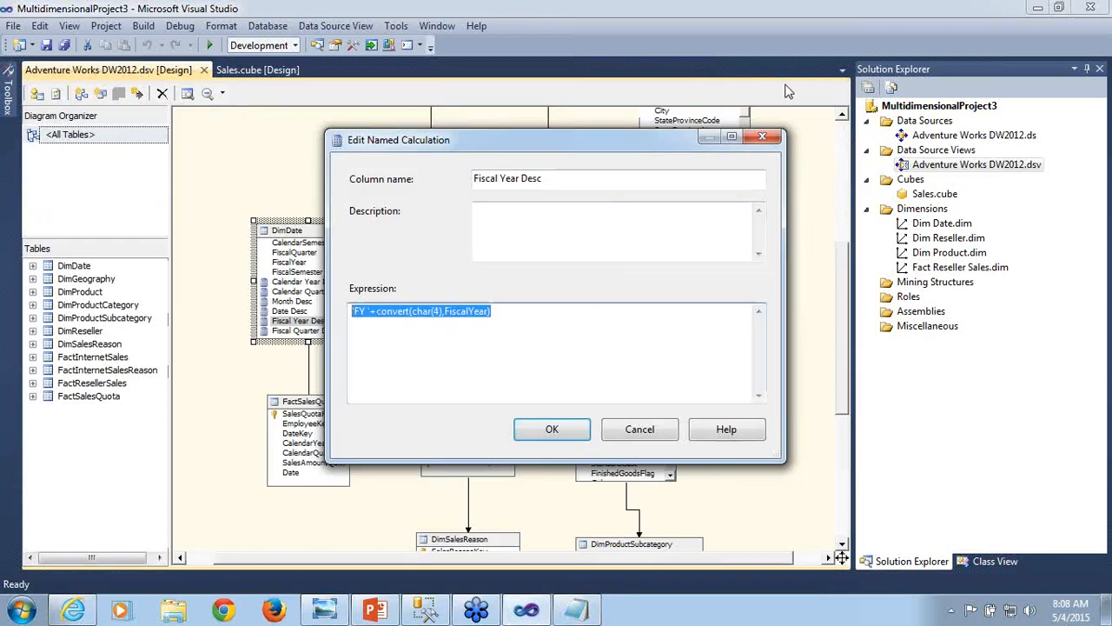
{"action": "left_click", "coordinate": [640, 430]}
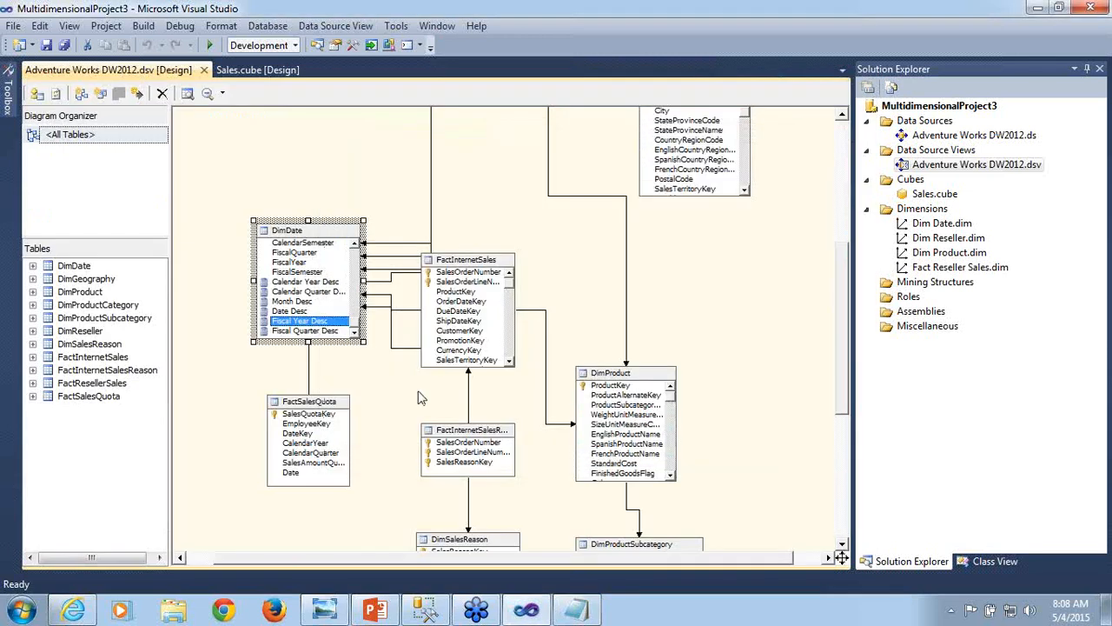
{"action": "double_click", "coordinate": [330, 331]}
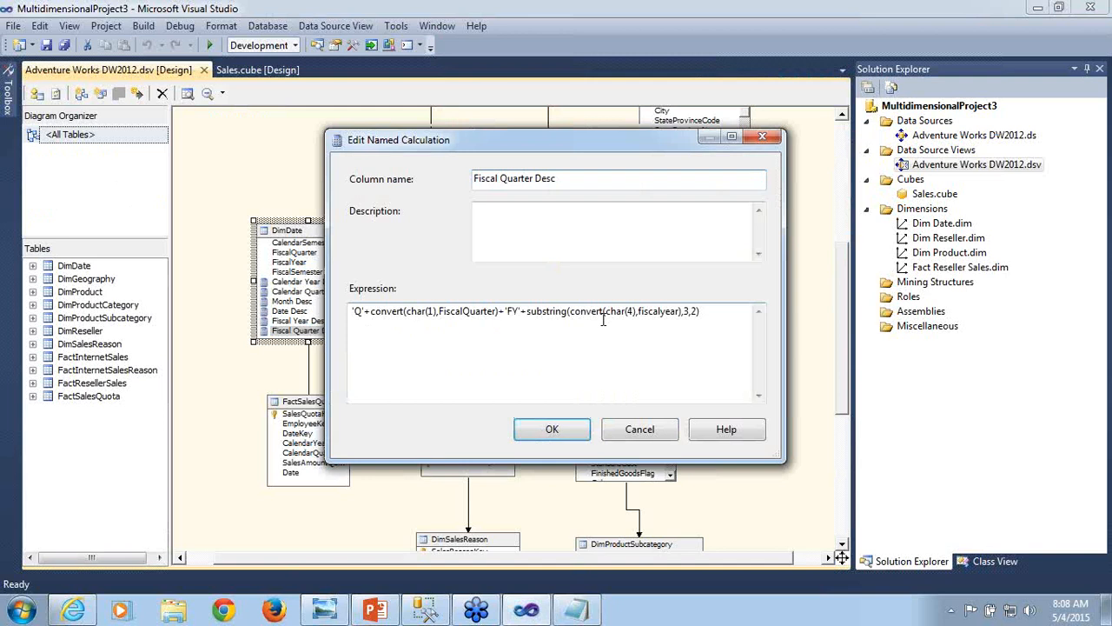
{"action": "double_click", "coordinate": [710, 316]}
{"action": "key", "text": "shift+Left"}
{"action": "key", "text": "shift+Left"}
{"action": "key", "text": "shift+Left"}
{"action": "key", "text": "shift+Left"}
{"action": "key", "text": "shift+Left"}
{"action": "key", "text": "shift+Left"}
{"action": "key", "text": "shift+Left"}
{"action": "key", "text": "shift+Left"}
{"action": "key", "text": "shift+Left"}
{"action": "key", "text": "shift+Left"}
{"action": "key", "text": "shift+Left"}
{"action": "key", "text": "shift+Left"}
{"action": "key", "text": "shift+Left"}
{"action": "key", "text": "shift+Left"}
{"action": "key", "text": "shift+Left"}
{"action": "key", "text": "shift+Left"}
{"action": "key", "text": "shift+Left"}
{"action": "key", "text": "shift+Left"}
{"action": "key", "text": "shift+Left"}
{"action": "key", "text": "shift+Left"}
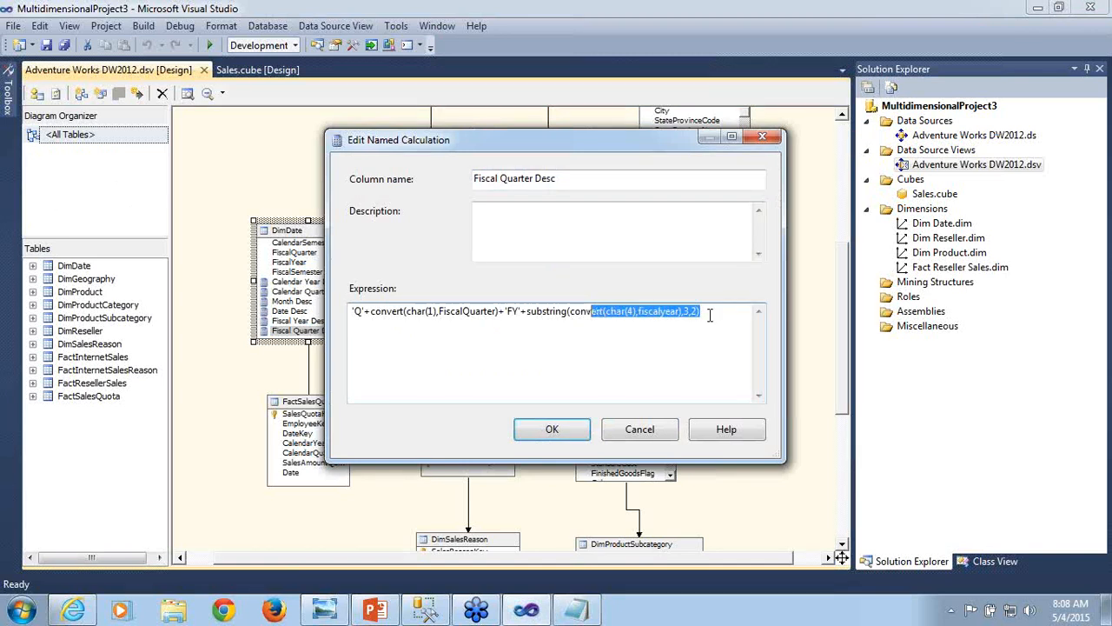
{"action": "key", "text": "shift+Left"}
{"action": "key", "text": "shift+Left"}
{"action": "key", "text": "shift+Left"}
{"action": "key", "text": "shift+Left"}
{"action": "key", "text": "shift+Left"}
{"action": "key", "text": "shift+Left"}
{"action": "key", "text": "shift+Left"}
{"action": "key", "text": "shift+Left"}
{"action": "key", "text": "shift+Left"}
{"action": "key", "text": "shift+Left"}
{"action": "key", "text": "shift+Left"}
{"action": "key", "text": "shift+Left"}
{"action": "key", "text": "shift+Left"}
{"action": "key", "text": "shift+Left"}
{"action": "key", "text": "shift+Left"}
{"action": "key", "text": "shift+Left"}
{"action": "key", "text": "shift+Left"}
{"action": "key", "text": "shift+Left"}
{"action": "key", "text": "shift+Left"}
{"action": "key", "text": "shift+Left"}
{"action": "key", "text": "ctrl+c"}
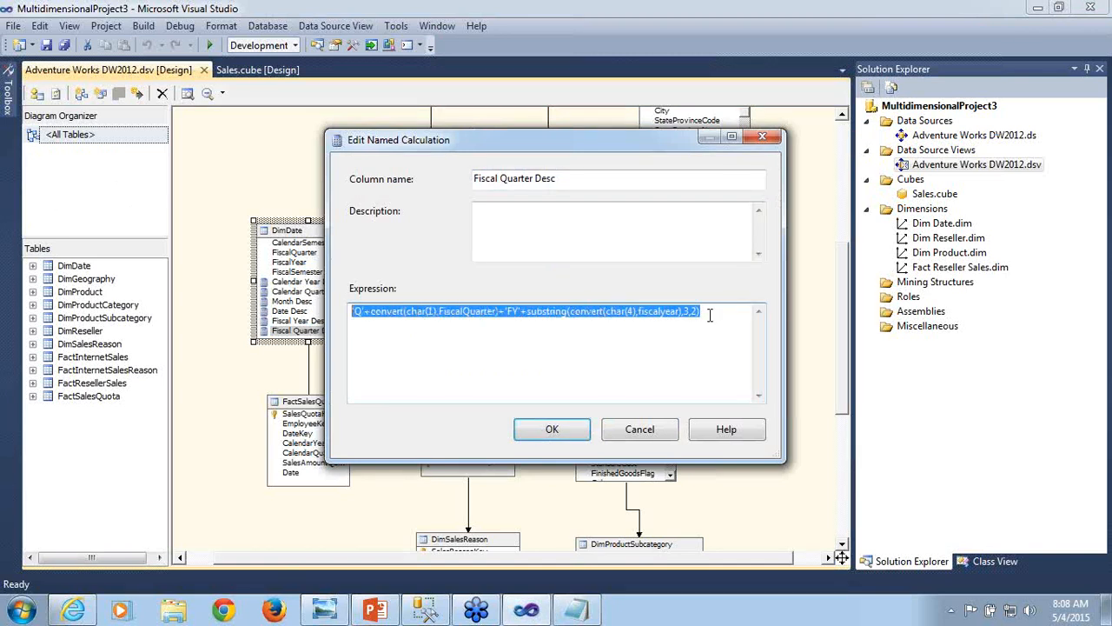
- Close the Fiscal Quarter Desc definition and paste 'Q'+convert(char(1),FiscalQuarter)+'FY'+substring(convert(char(4),fiscalyear),3,2) below the fiscal year expression in Notepad
{"action": "left_click", "coordinate": [641, 434]}
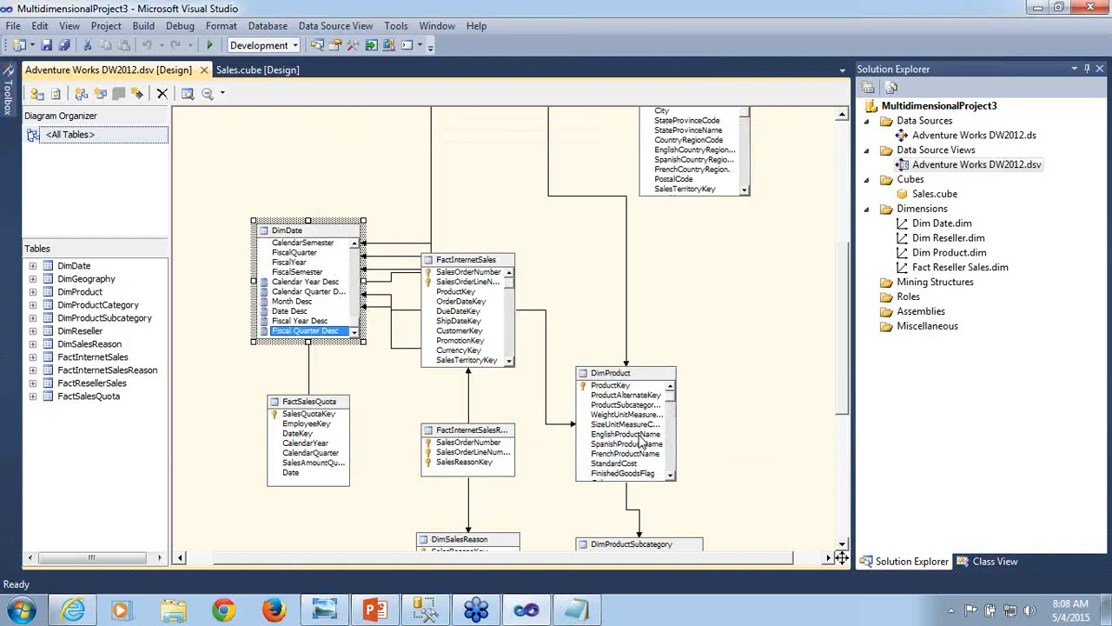
{"action": "left_click", "coordinate": [592, 613]}
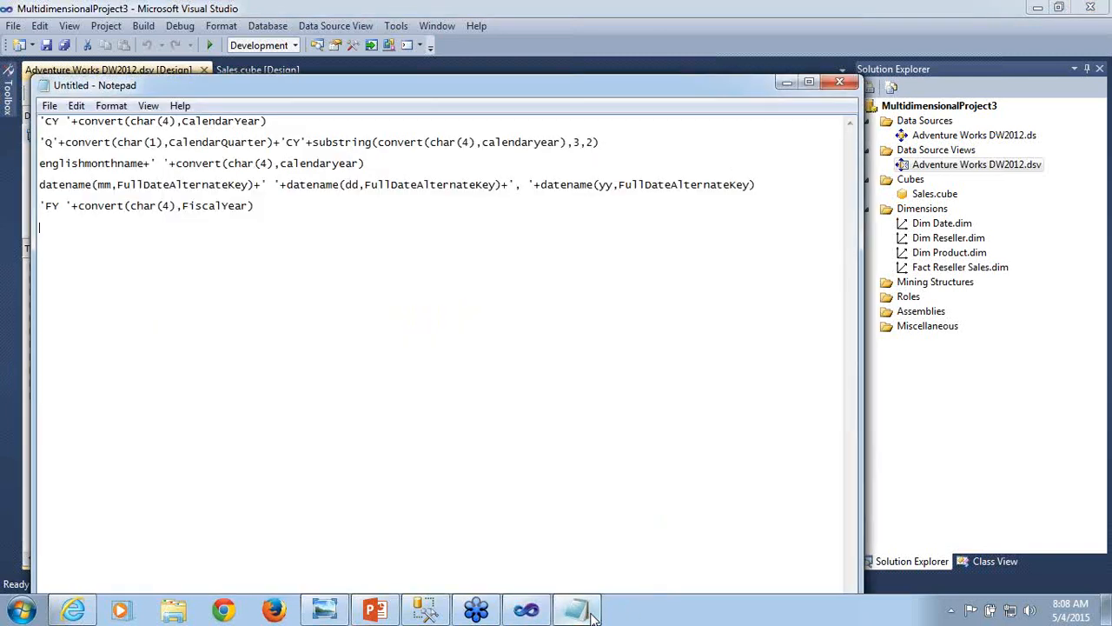
{"action": "key", "text": "ctrl+v"}
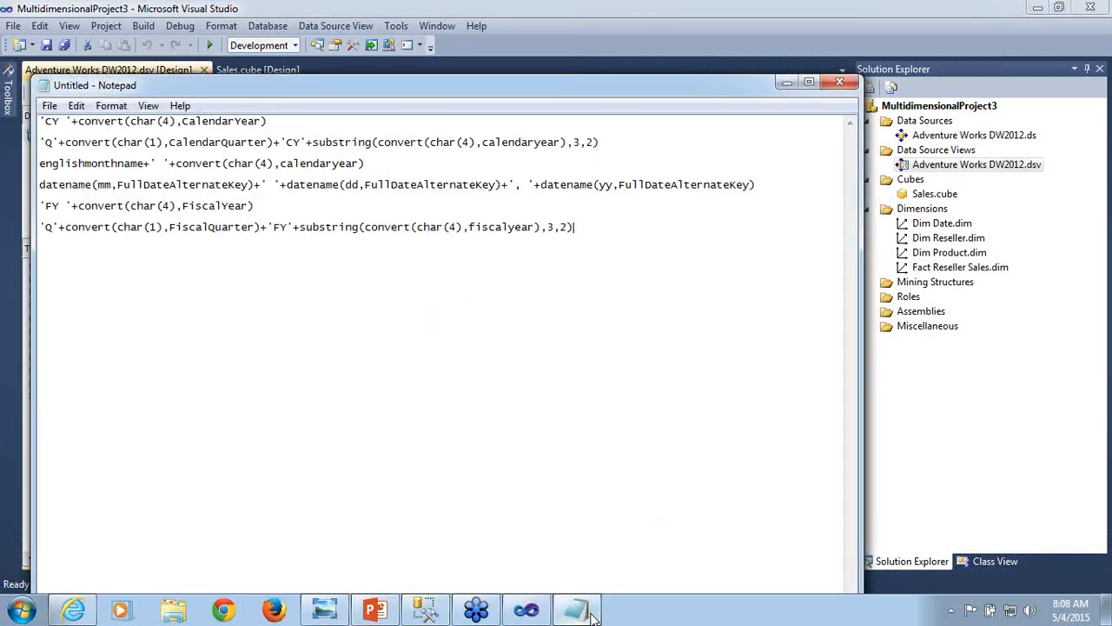
- Review the fiscal year and fiscal quarter expressions in the Notepad document by highlighting each line
{"action": "double_click", "coordinate": [41, 206]}
{"action": "left_click_drag", "start_coordinate": [252, 205], "coordinate": [254, 205]}
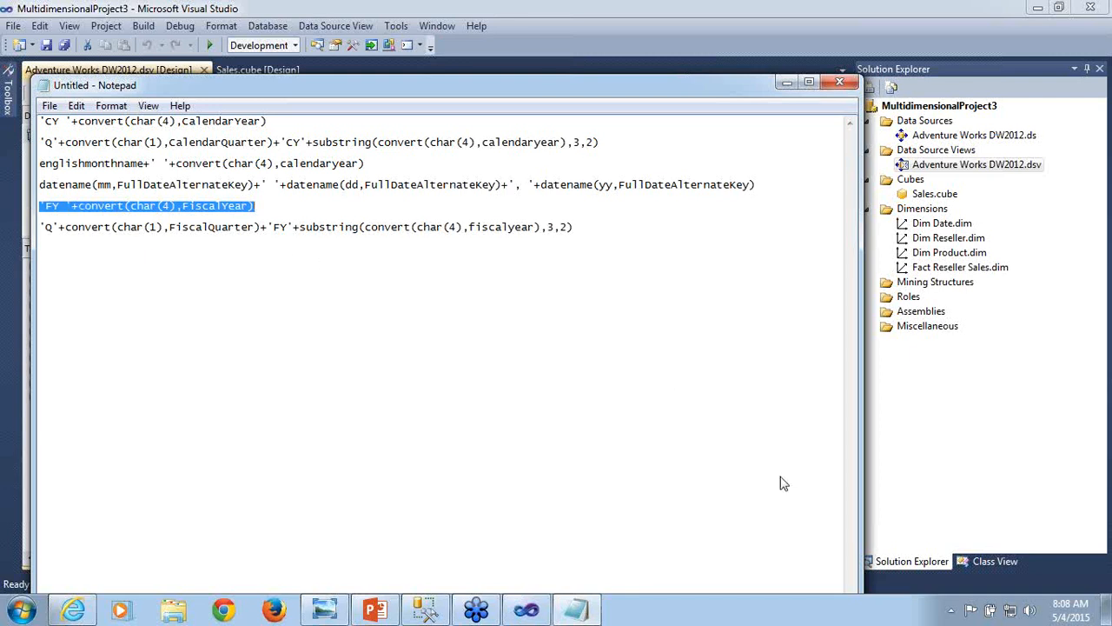
{"action": "key", "text": "alt+Tab"}
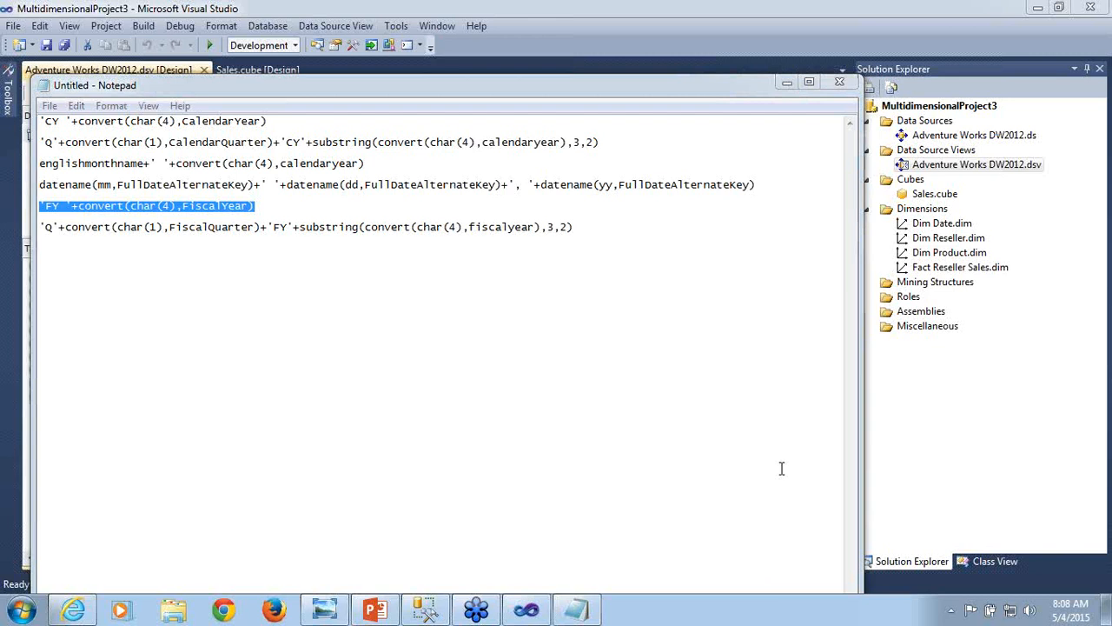
{"action": "left_click", "coordinate": [39, 226]}
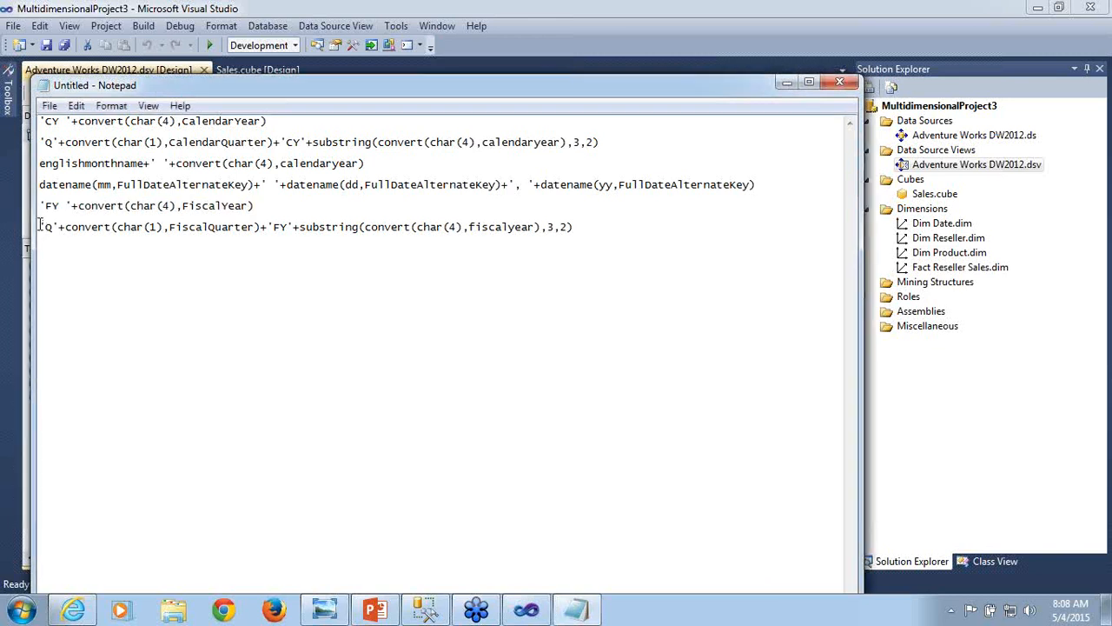
{"action": "left_click", "coordinate": [596, 230], "text": "shift"}
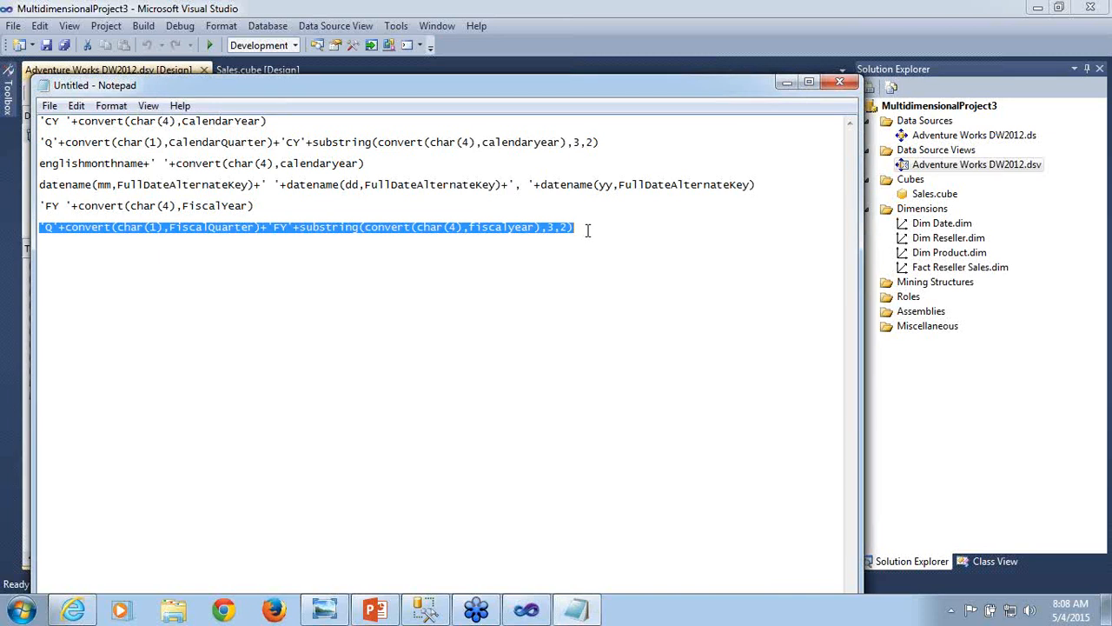
{"action": "key", "text": "alt+Tab"}
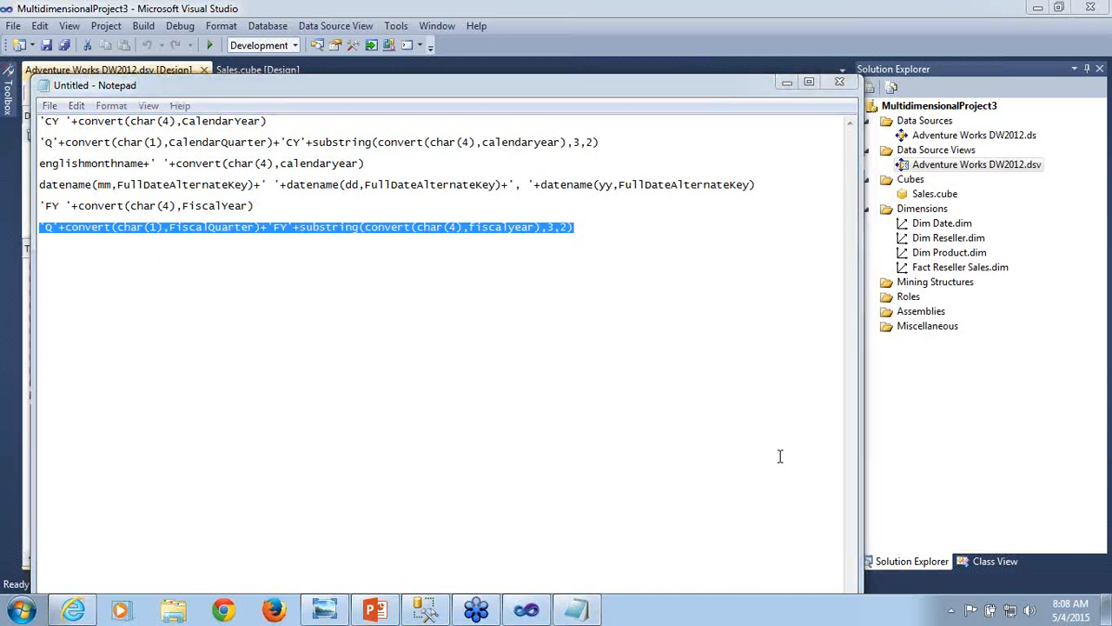
- Return to Visual Studio and close the Sales cube designer and the MultidimensionalProject3 project
{"action": "left_click", "coordinate": [787, 83]}
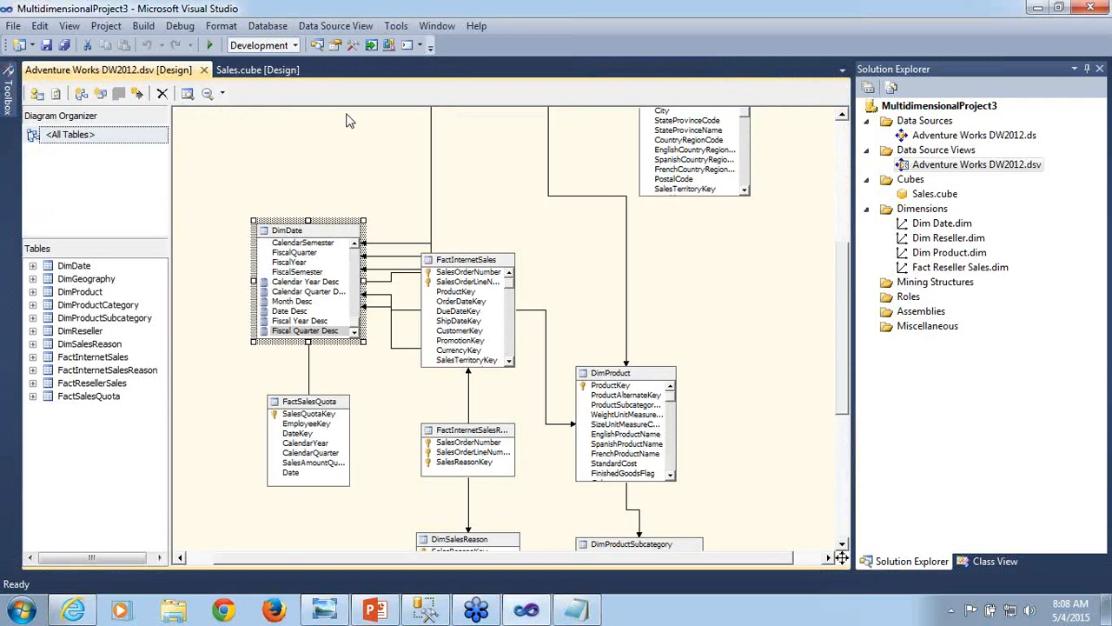
{"action": "left_click", "coordinate": [310, 69]}
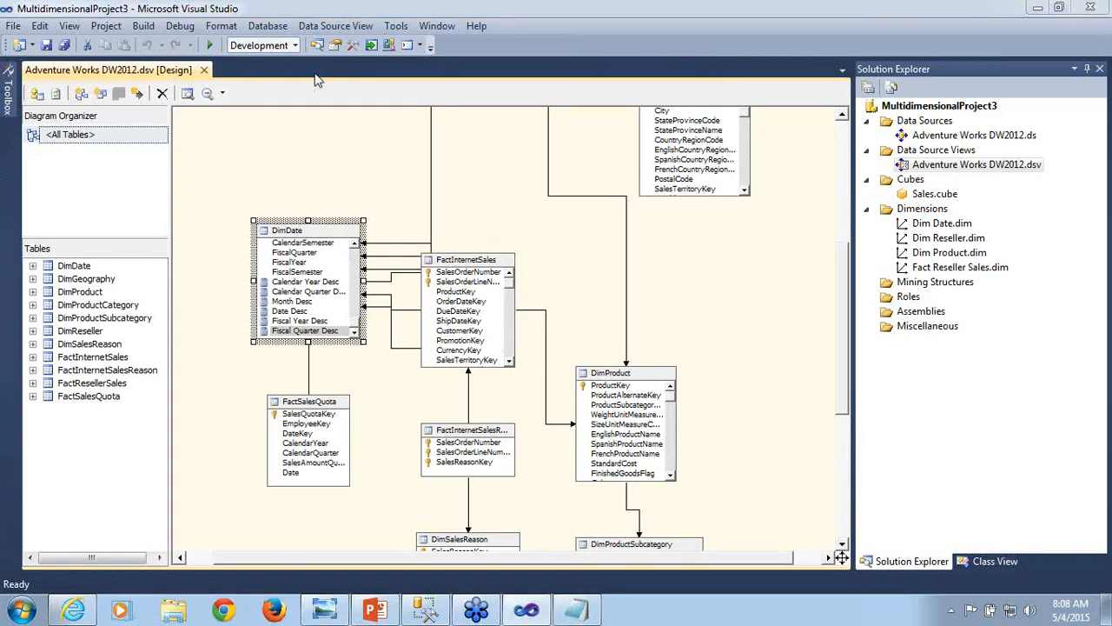
{"action": "left_click", "coordinate": [13, 25]}
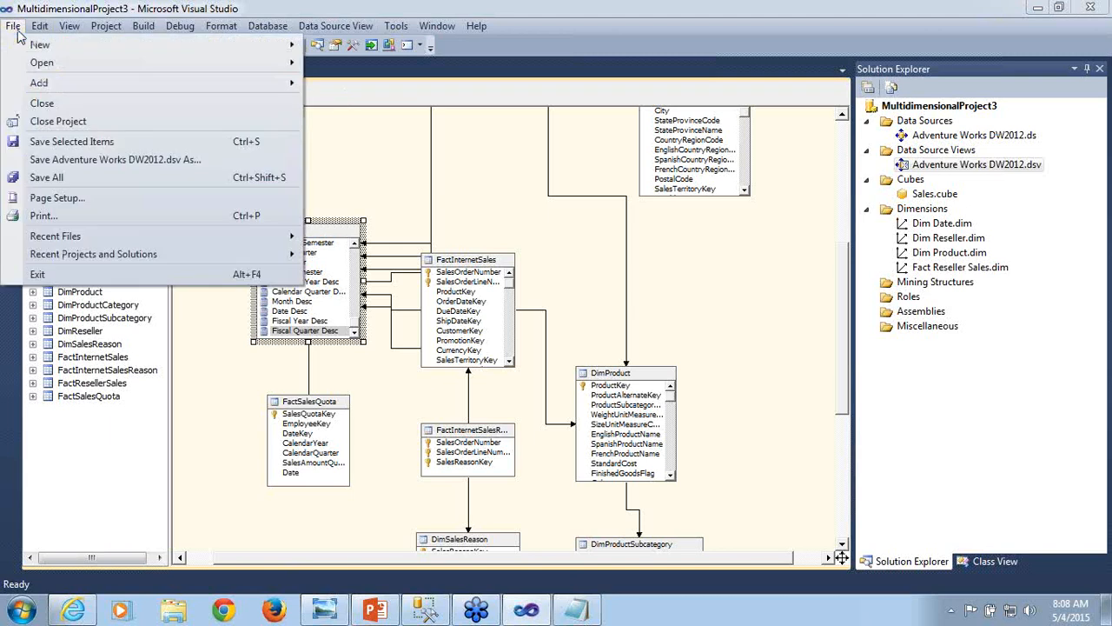
{"action": "left_click", "coordinate": [101, 116]}
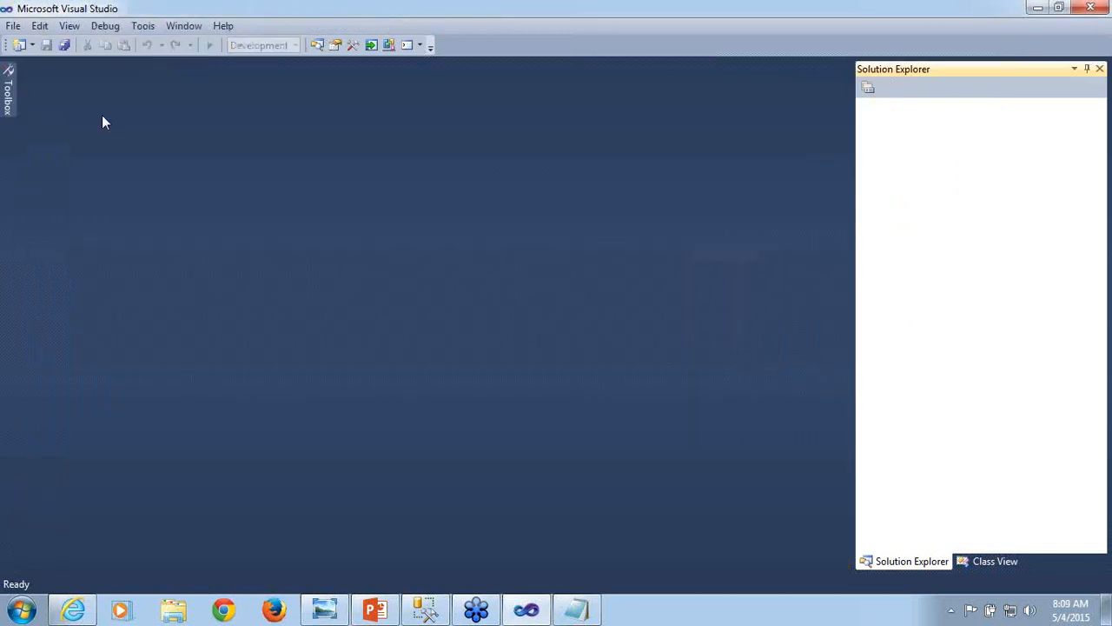
- Open the Mult_SSAS solution from the Mult_SSAS folder in D:\ssas training
{"action": "left_click", "coordinate": [13, 25]}
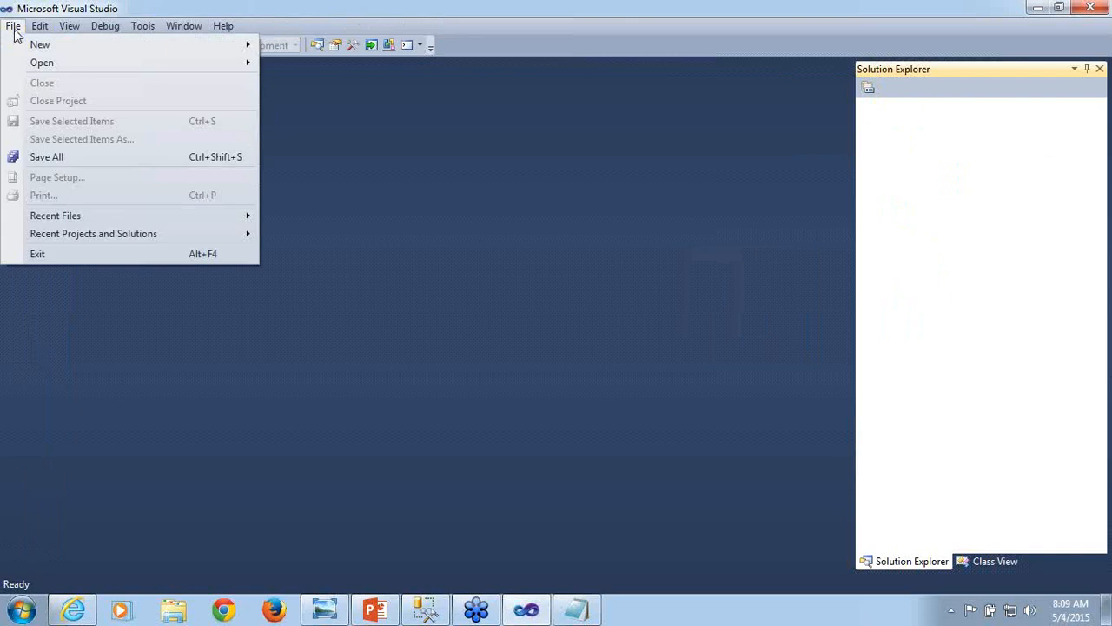
{"action": "mouse_move", "coordinate": [36, 70]}
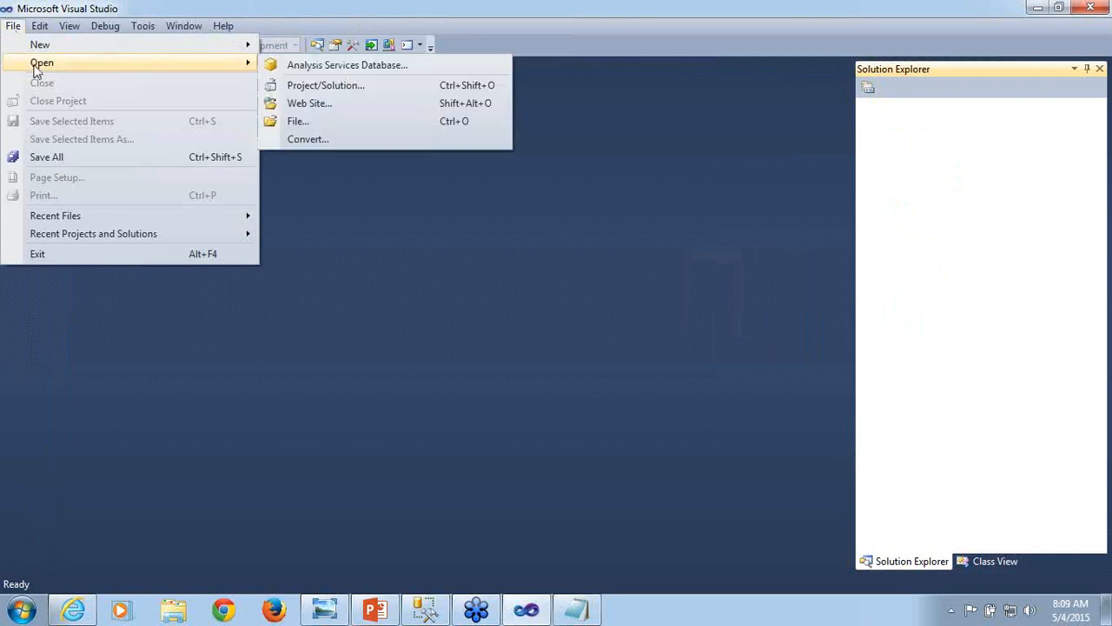
{"action": "left_click", "coordinate": [298, 88]}
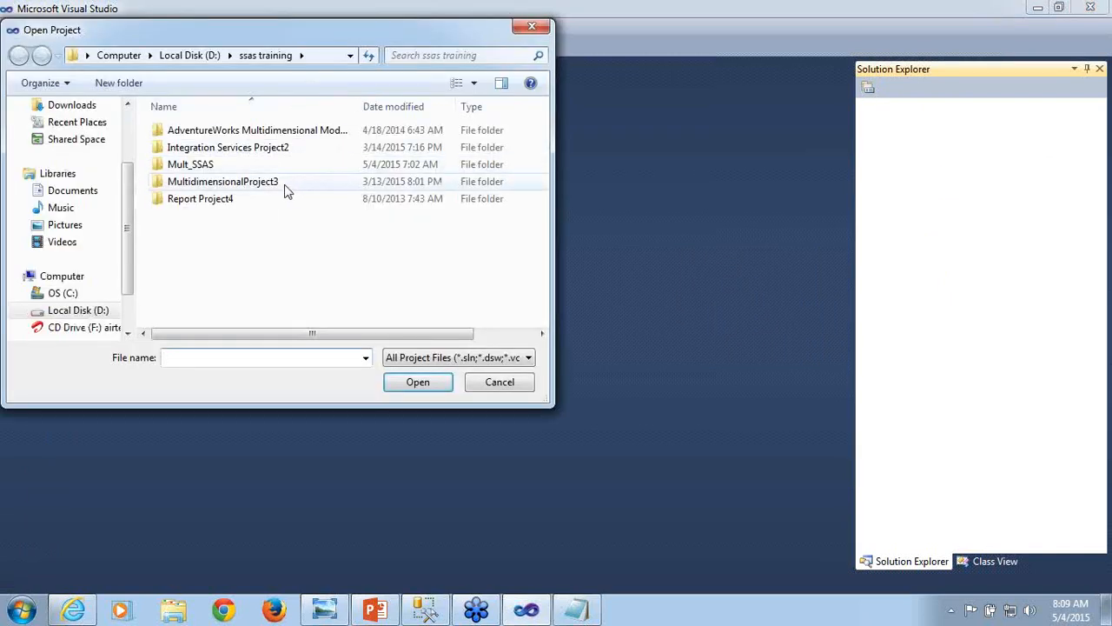
{"action": "double_click", "coordinate": [242, 165]}
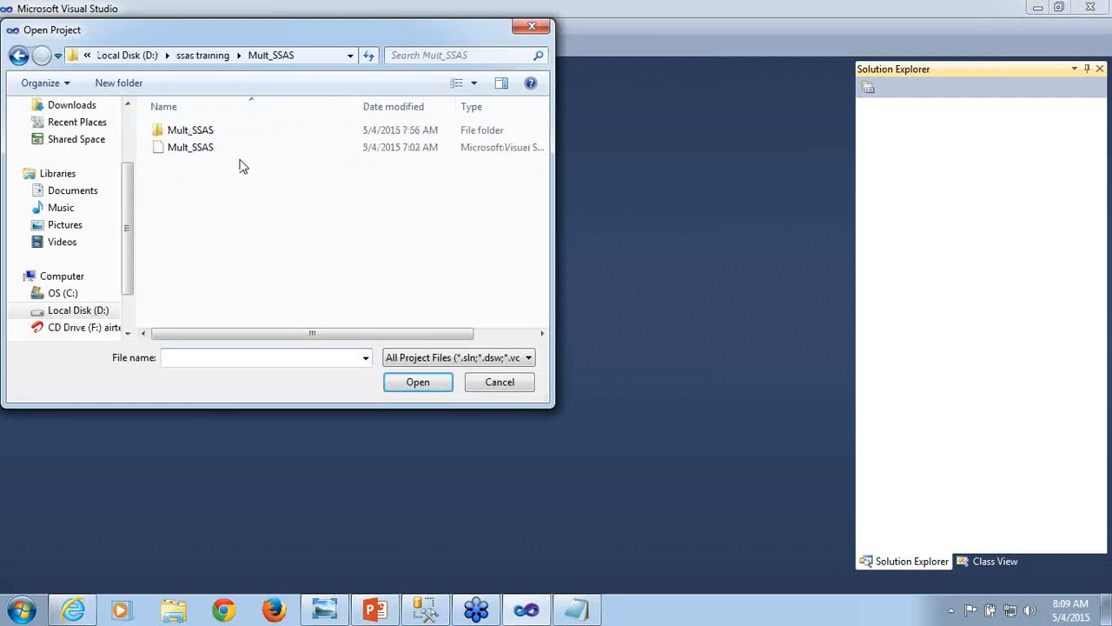
{"action": "double_click", "coordinate": [217, 147]}
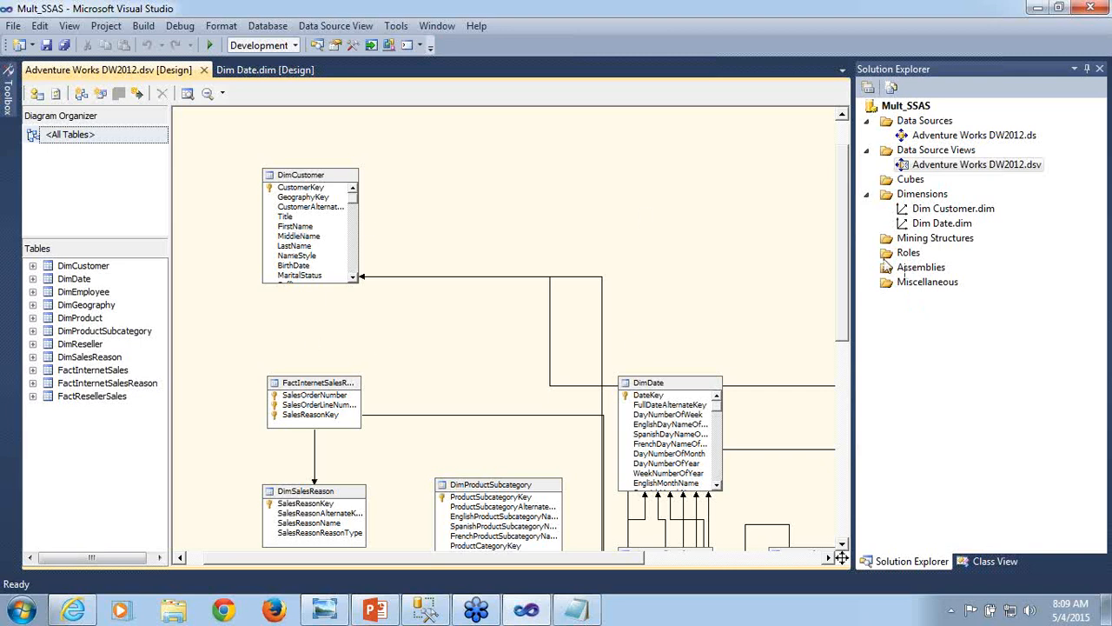
- Move the DimDate table beside DimCustomer in the data source view diagram and start a new named calculation on it
{"action": "left_click", "coordinate": [70, 279]}
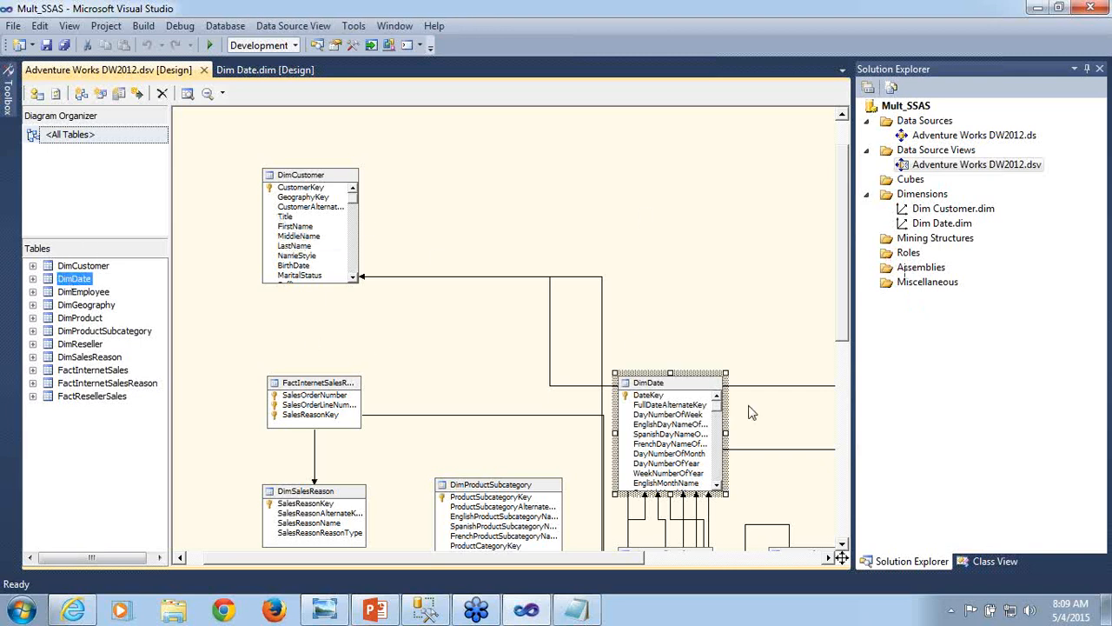
{"action": "left_click_drag", "start_coordinate": [687, 389], "coordinate": [578, 197]}
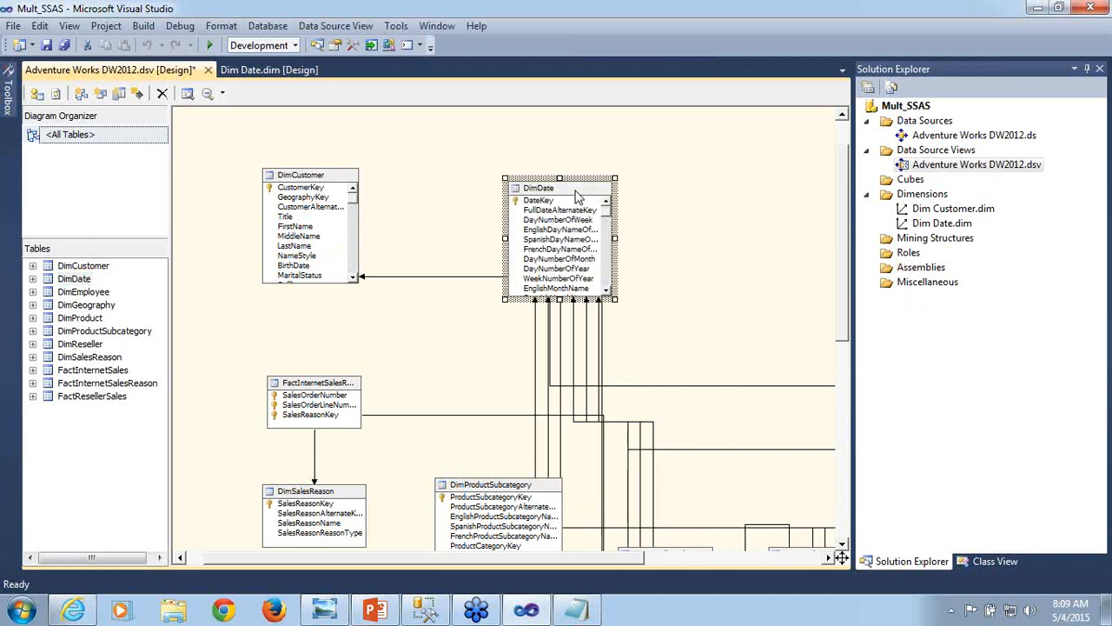
{"action": "right_click", "coordinate": [575, 193]}
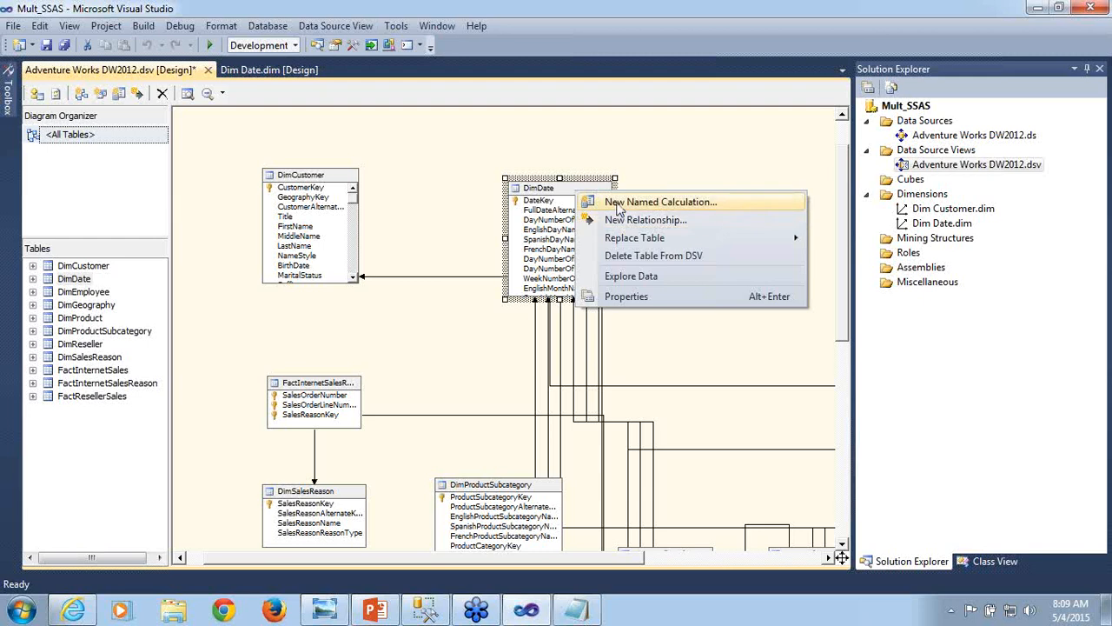
{"action": "left_click", "coordinate": [619, 207]}
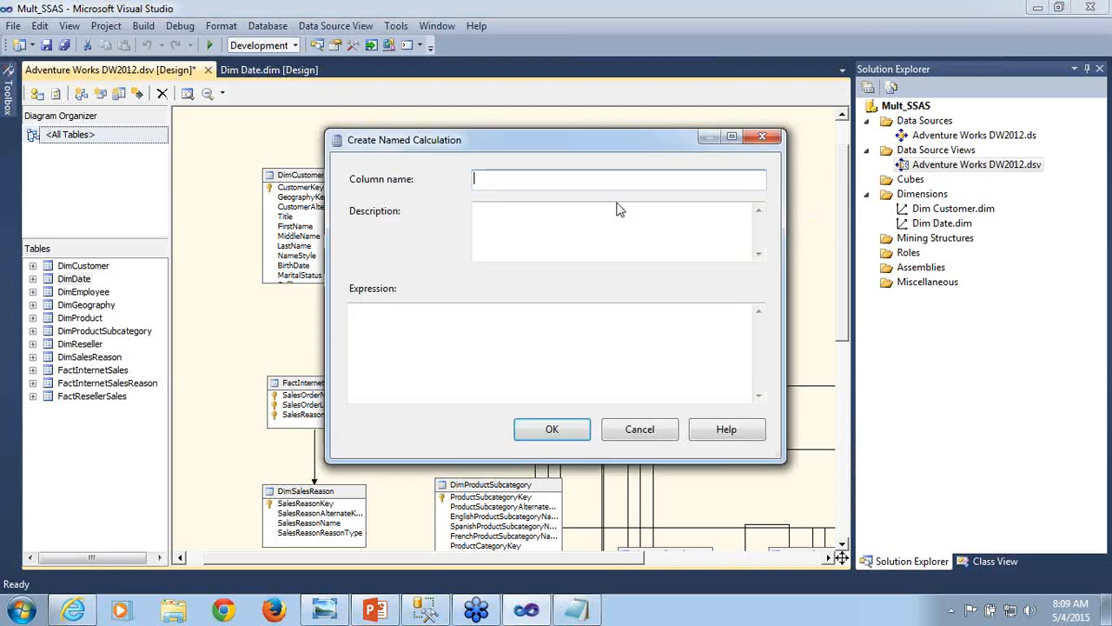
- Check the collected expressions in Notepad and name the new DimDate calculation's column CalendarYearDesc
{"action": "left_click", "coordinate": [581, 609]}
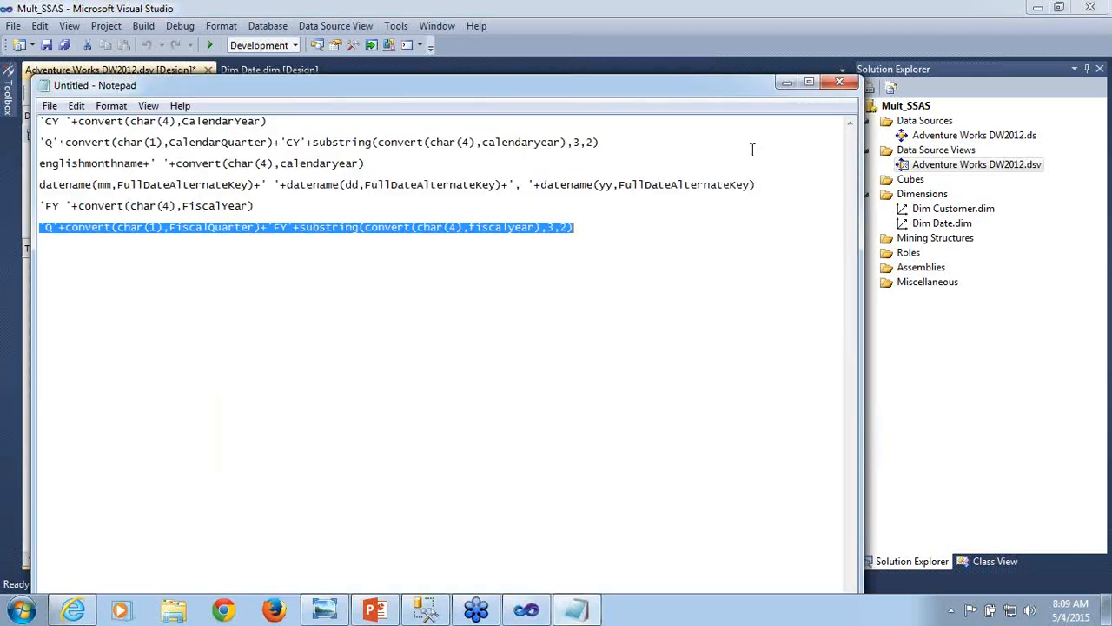
{"action": "left_click", "coordinate": [785, 82]}
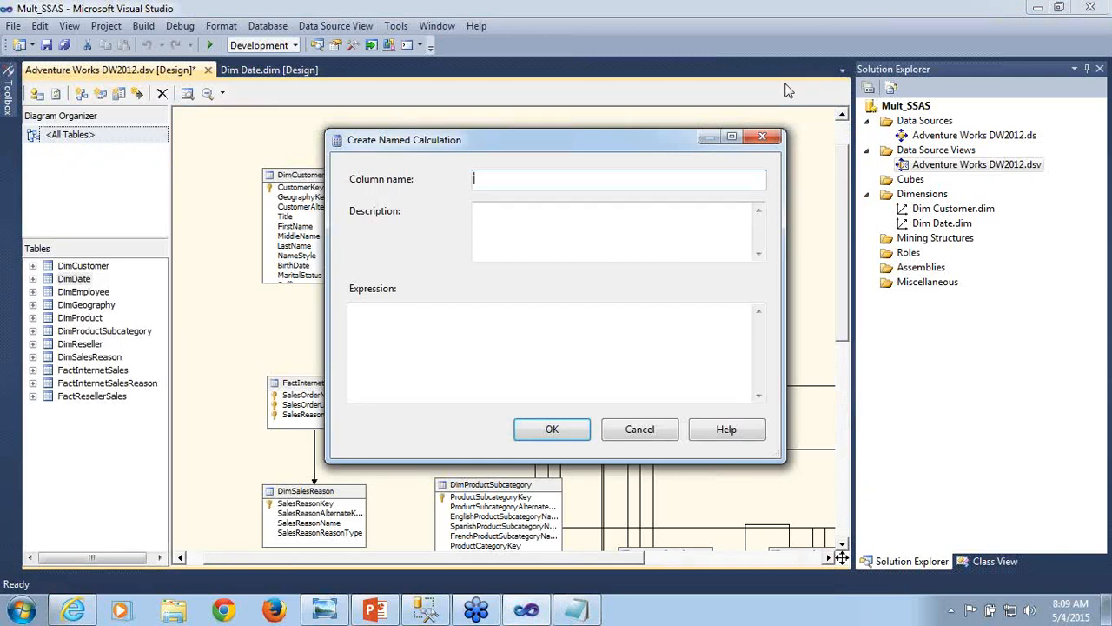
{"action": "type", "text": "CalendarYearDesc"}
{"action": "left_click", "coordinate": [492, 330]}
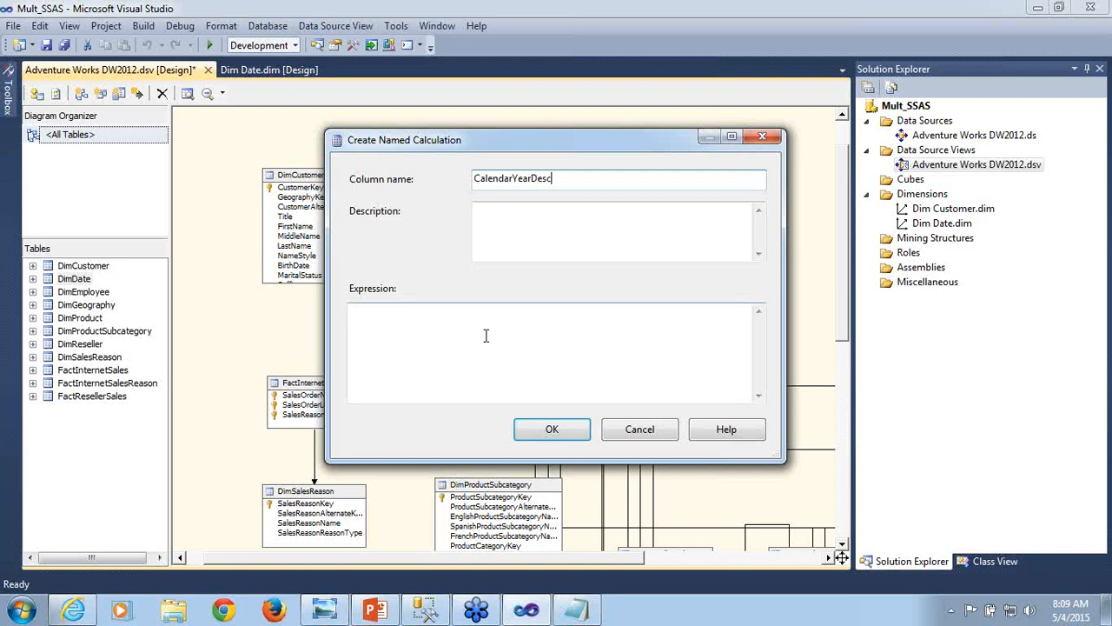
- Switch to Notepad and copy the calendar year expression 'CY '+convert(char(4),CalendarYear)
{"action": "left_click", "coordinate": [576, 608]}
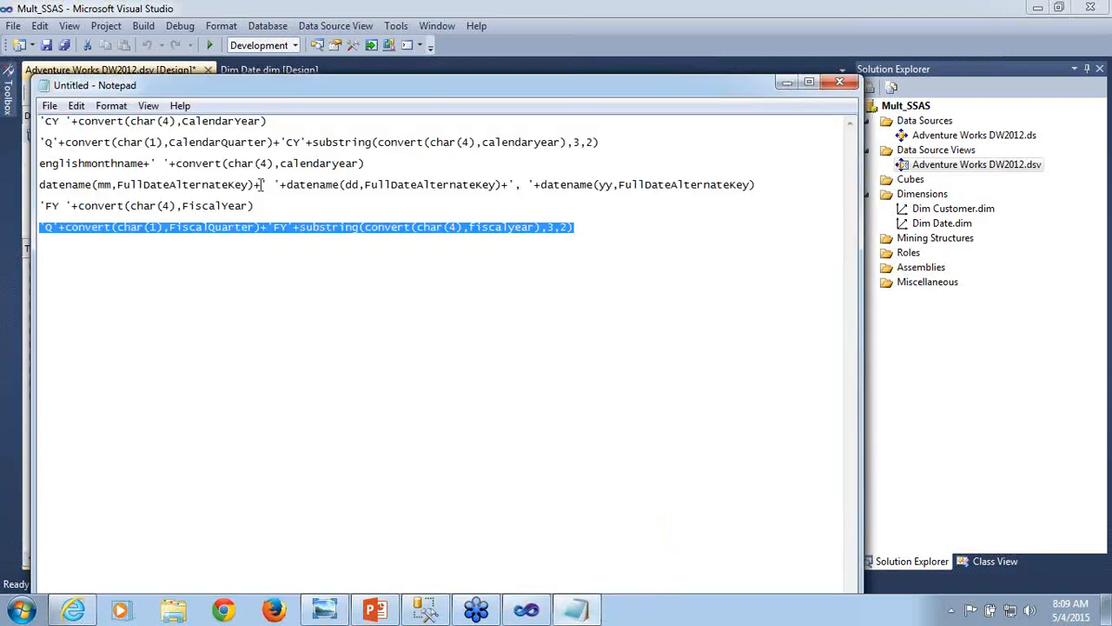
{"action": "left_click", "coordinate": [275, 121]}
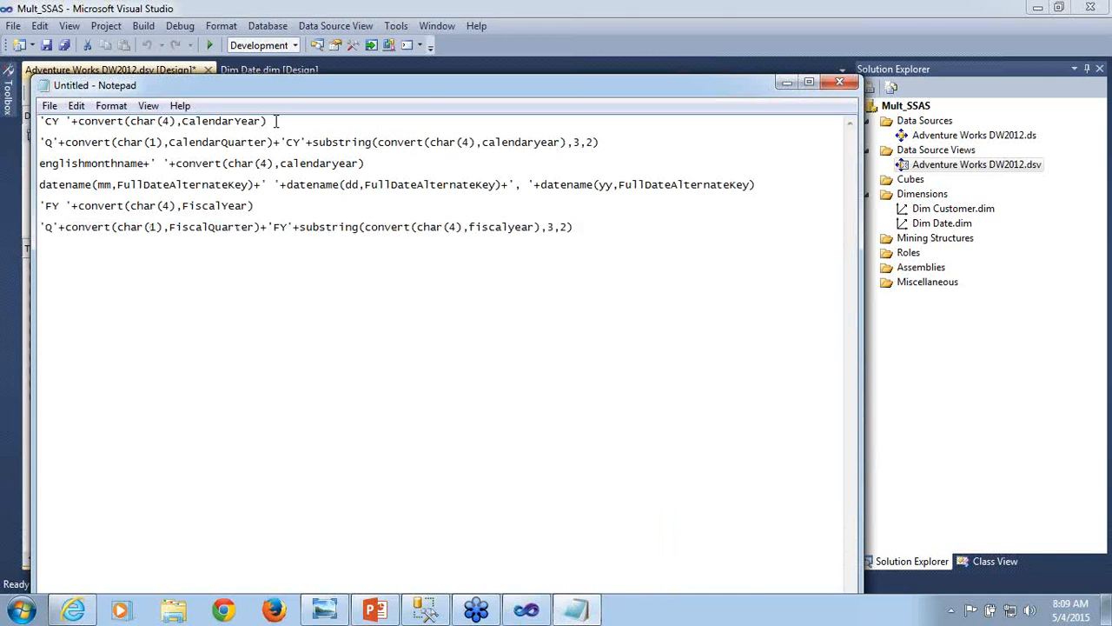
{"action": "key", "text": "shift+Left"}
{"action": "key", "text": "shift+Left"}
{"action": "key", "text": "shift+Left"}
{"action": "key", "text": "shift+Left"}
{"action": "key", "text": "shift+Left"}
{"action": "key", "text": "shift+Left"}
{"action": "key", "text": "shift+Left"}
{"action": "key", "text": "shift+Left"}
{"action": "key", "text": "shift+Left"}
{"action": "key", "text": "shift+Left"}
{"action": "key", "text": "shift+Left"}
{"action": "key", "text": "shift+Left"}
{"action": "key", "text": "shift+Left"}
{"action": "key", "text": "shift+Left"}
{"action": "key", "text": "shift+Left"}
{"action": "key", "text": "shift+Left"}
{"action": "key", "text": "shift+Left"}
{"action": "key", "text": "shift+Left"}
{"action": "key", "text": "shift+Left"}
{"action": "key", "text": "shift+Left"}
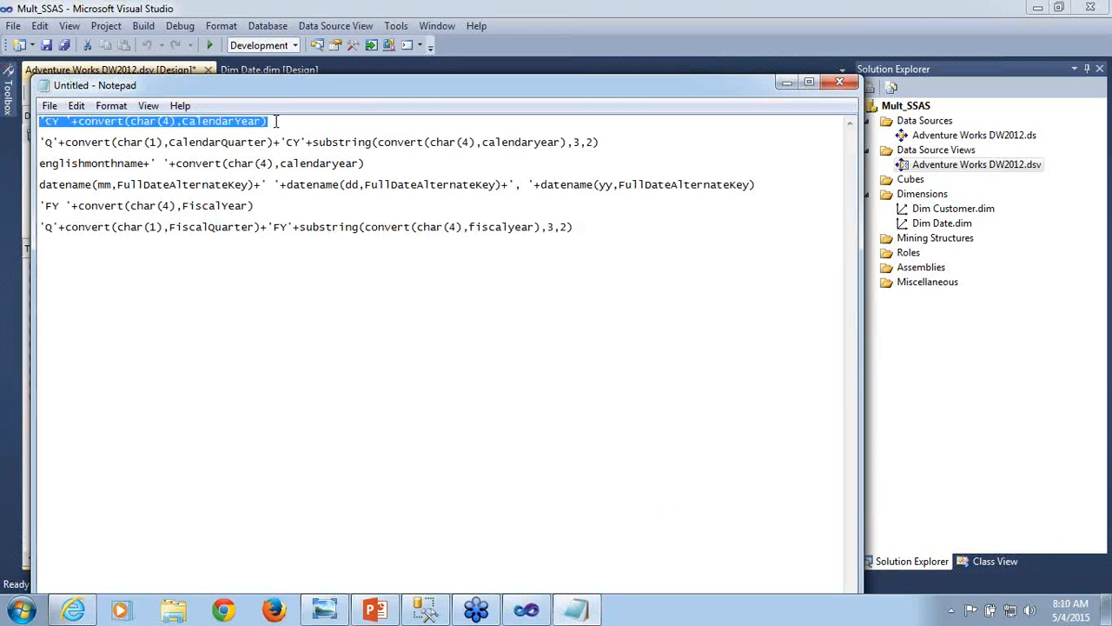
- Paste the calendar year expression into the CalendarYearDesc definition, create the calculation and save the data source view
{"action": "left_click", "coordinate": [784, 87]}
{"action": "left_click", "coordinate": [432, 326]}
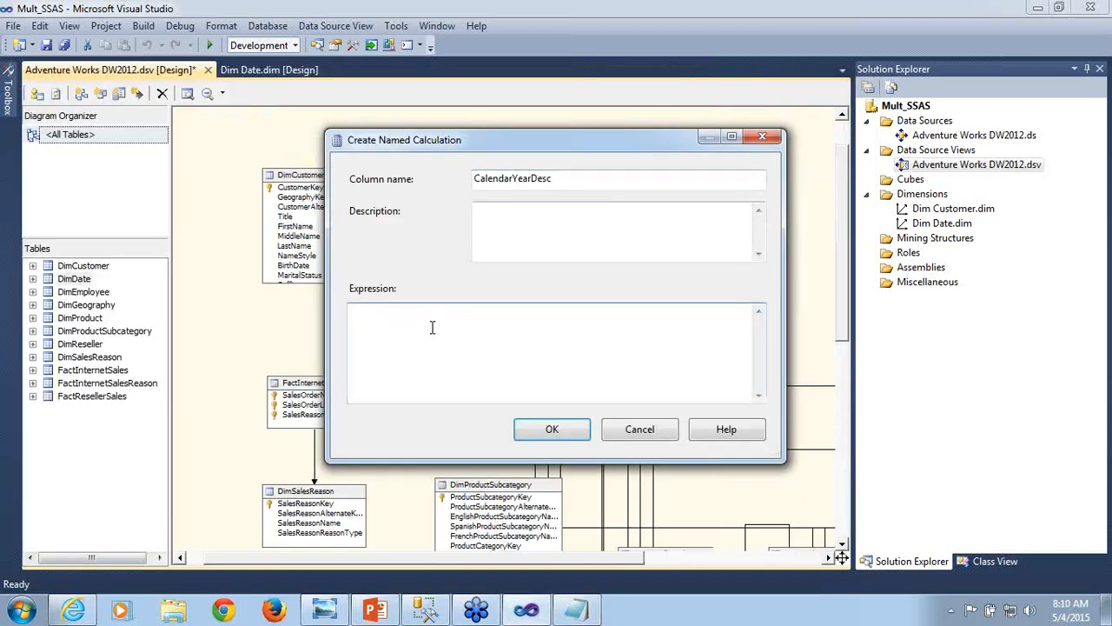
{"action": "key", "text": "ctrl+v"}
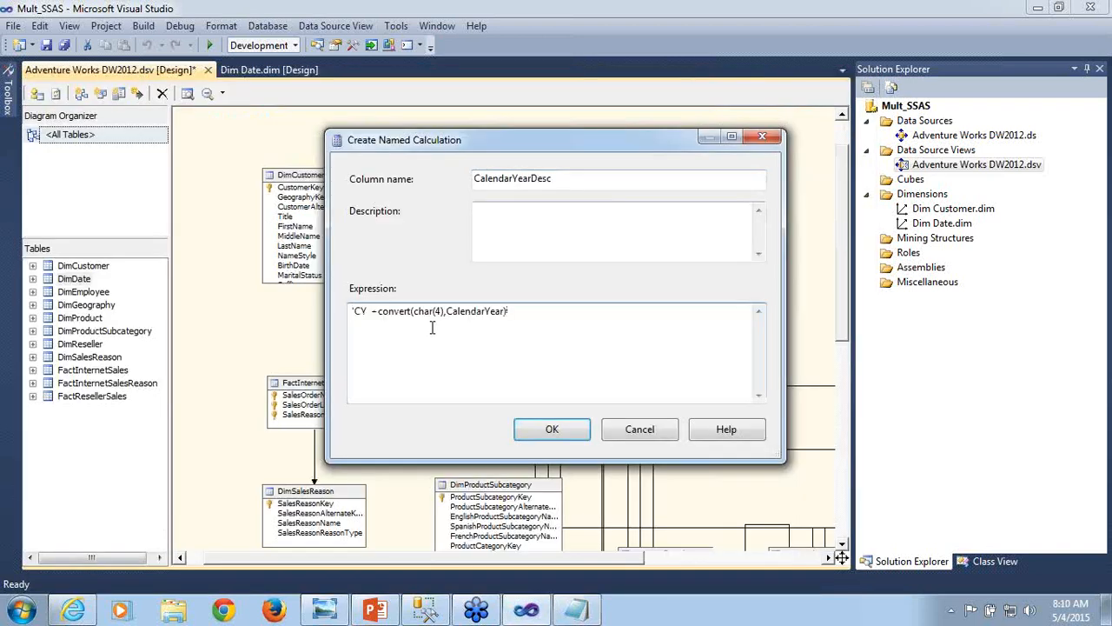
{"action": "left_click", "coordinate": [548, 426]}
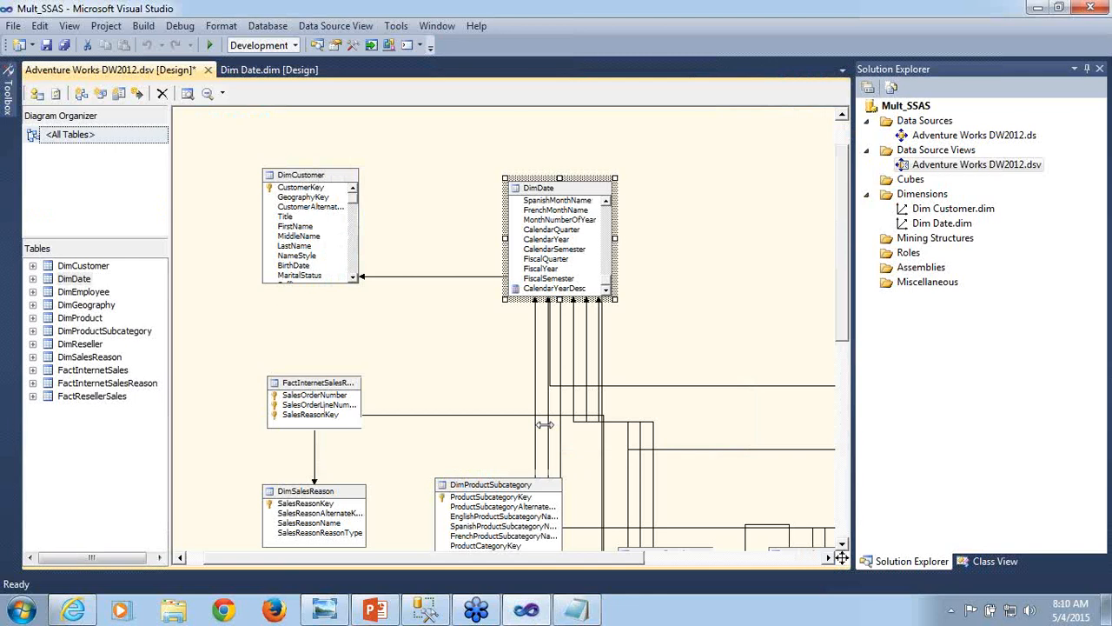
{"action": "key", "text": "ctrl+s"}
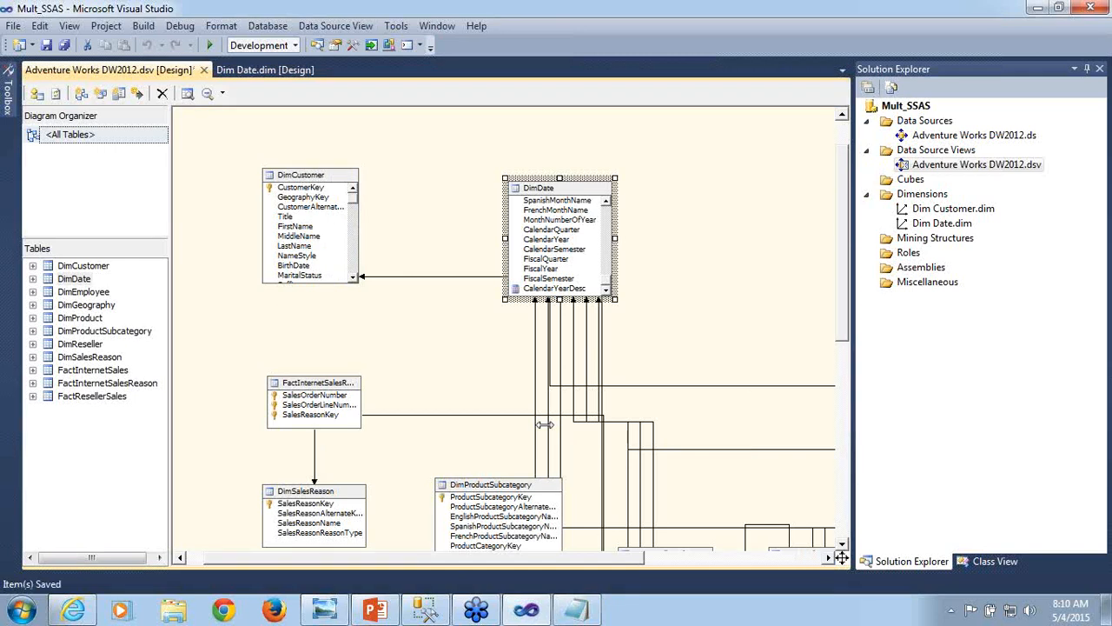
- Copy 'Q'+convert(char(1),CalendarQuarter)+'CY'+substring(convert(char(4),calendaryear),3,2) from Notepad and return to the Mult_SSAS data source view
{"action": "left_click", "coordinate": [576, 613]}
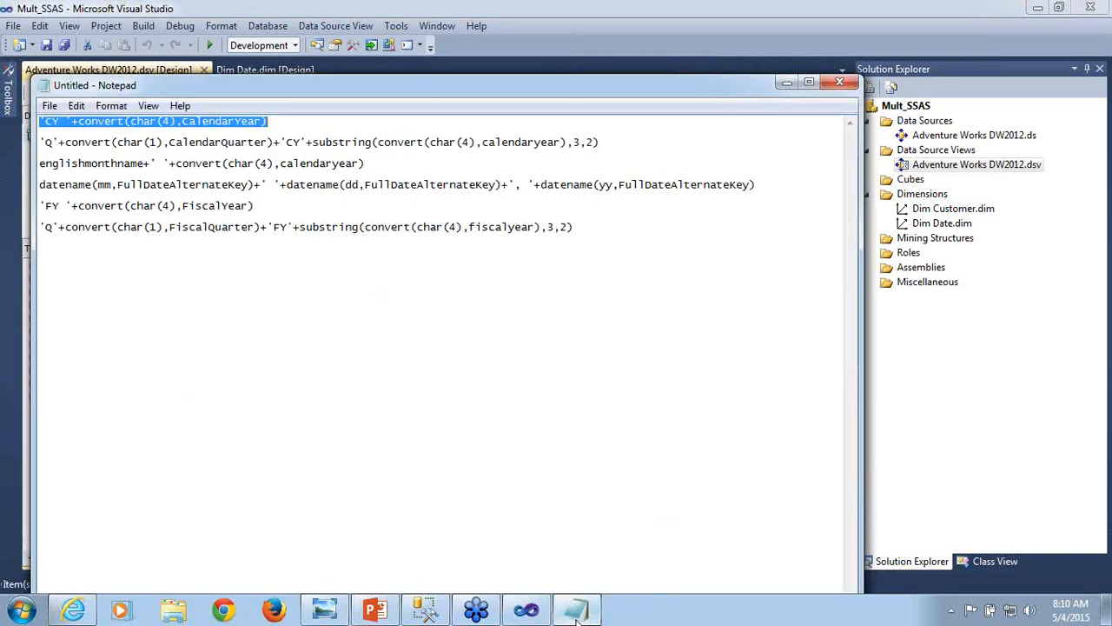
{"action": "left_click", "coordinate": [40, 142]}
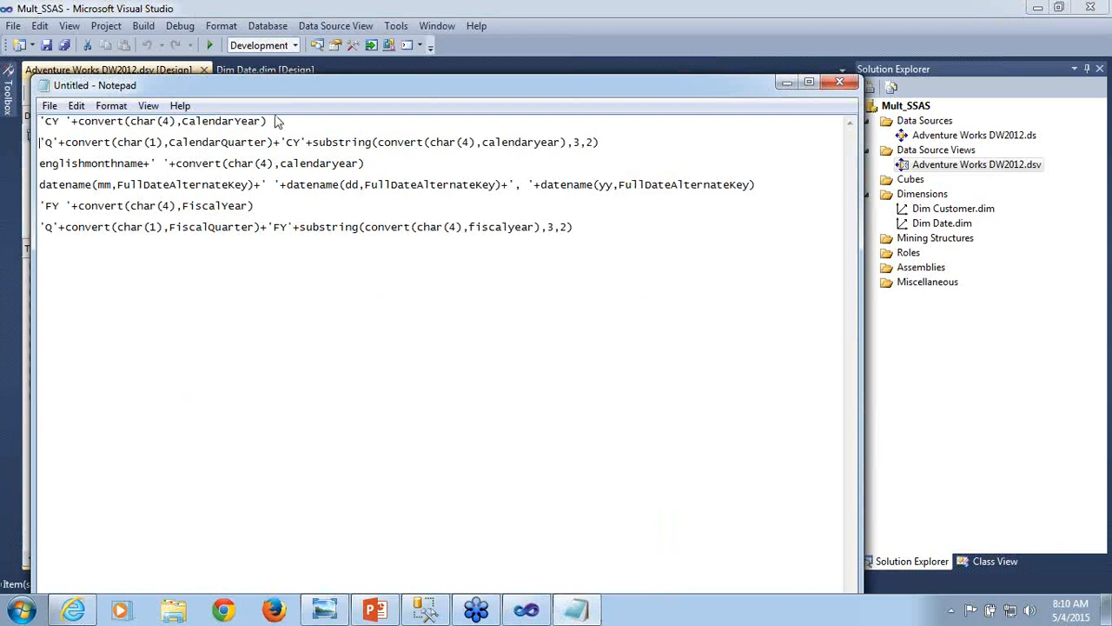
{"action": "left_click", "coordinate": [600, 142], "text": "shift"}
{"action": "key", "text": "ctrl+c"}
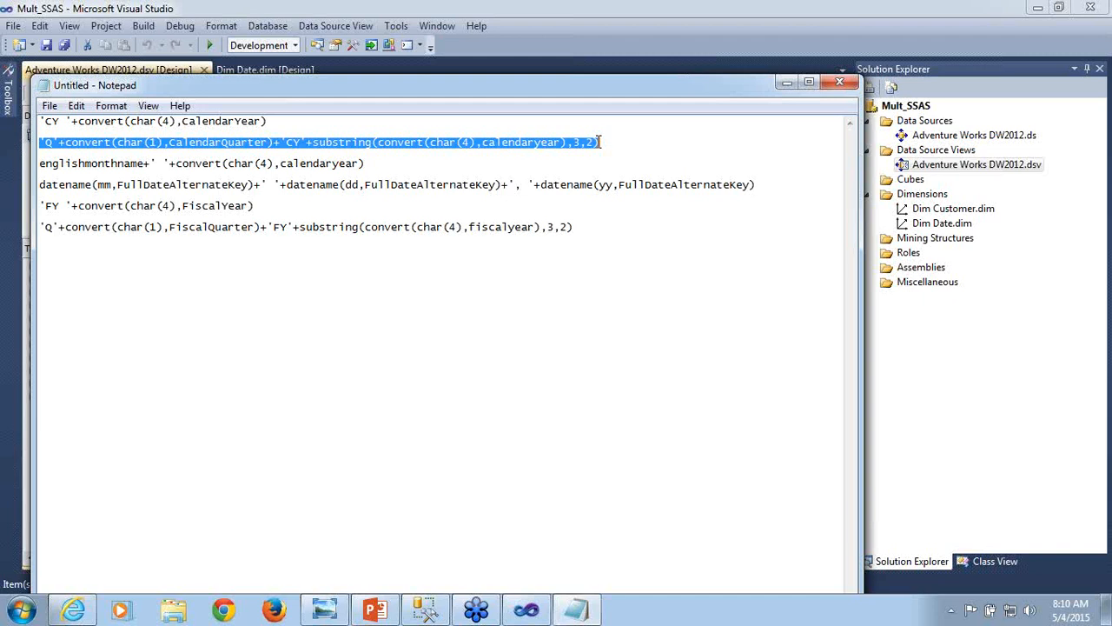
{"action": "left_click", "coordinate": [787, 83]}
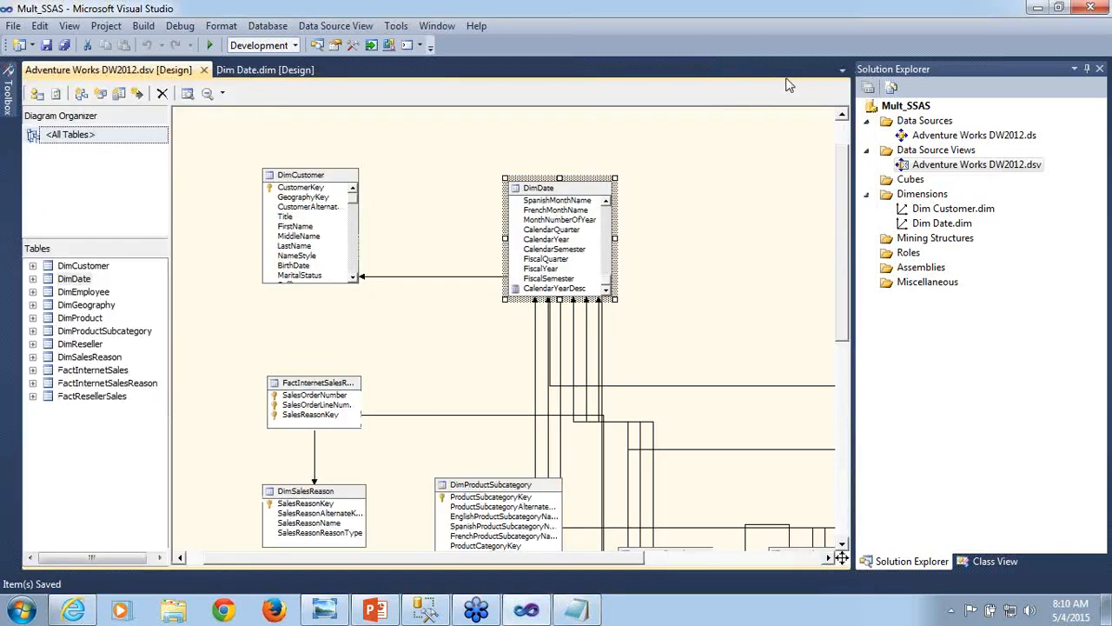
- Start a new named calculation on the DimDate table and name its column CalendarQuarterDesc
{"action": "right_click", "coordinate": [573, 198]}
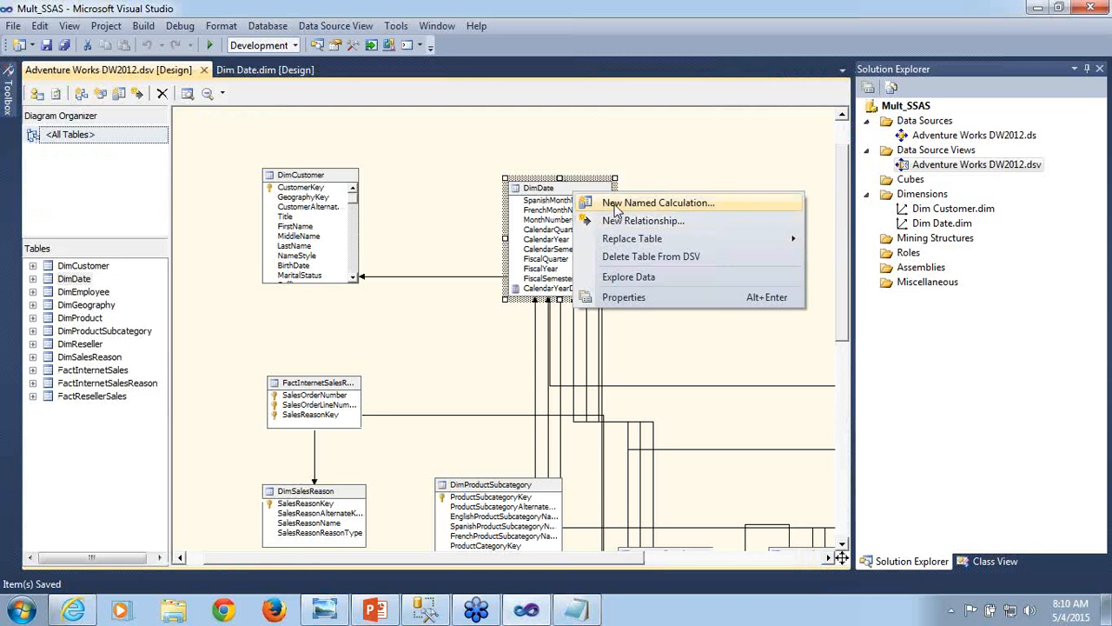
{"action": "left_click", "coordinate": [615, 205]}
{"action": "type", "text": "C"}
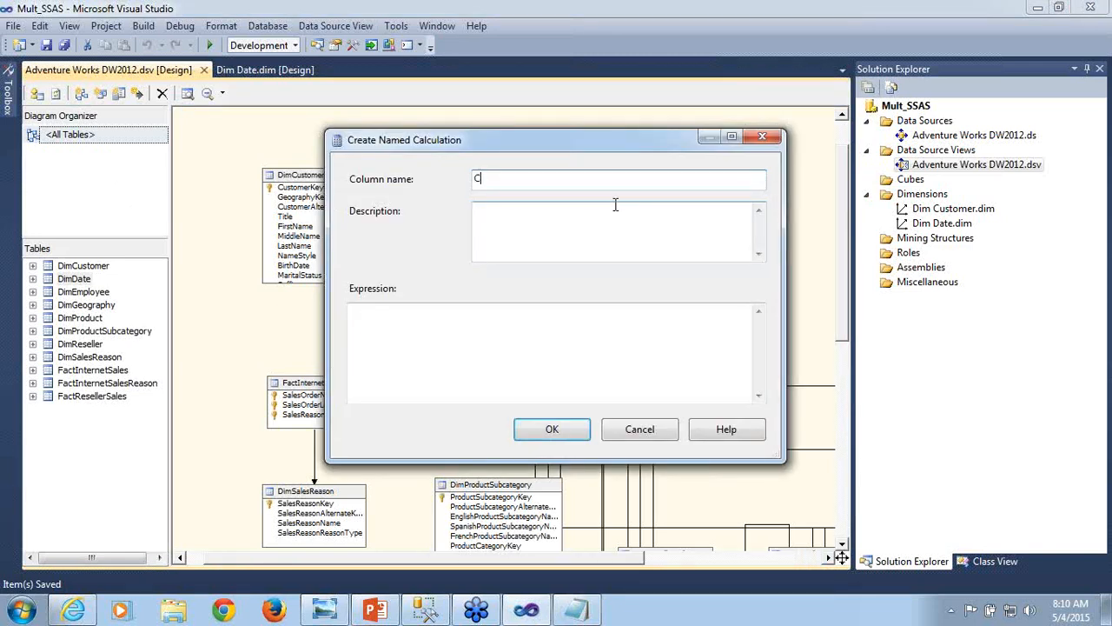
{"action": "type", "text": "alandarQuarterD"}
{"action": "left_click", "coordinate": [619, 205]}
{"action": "type", "text": "esc"}
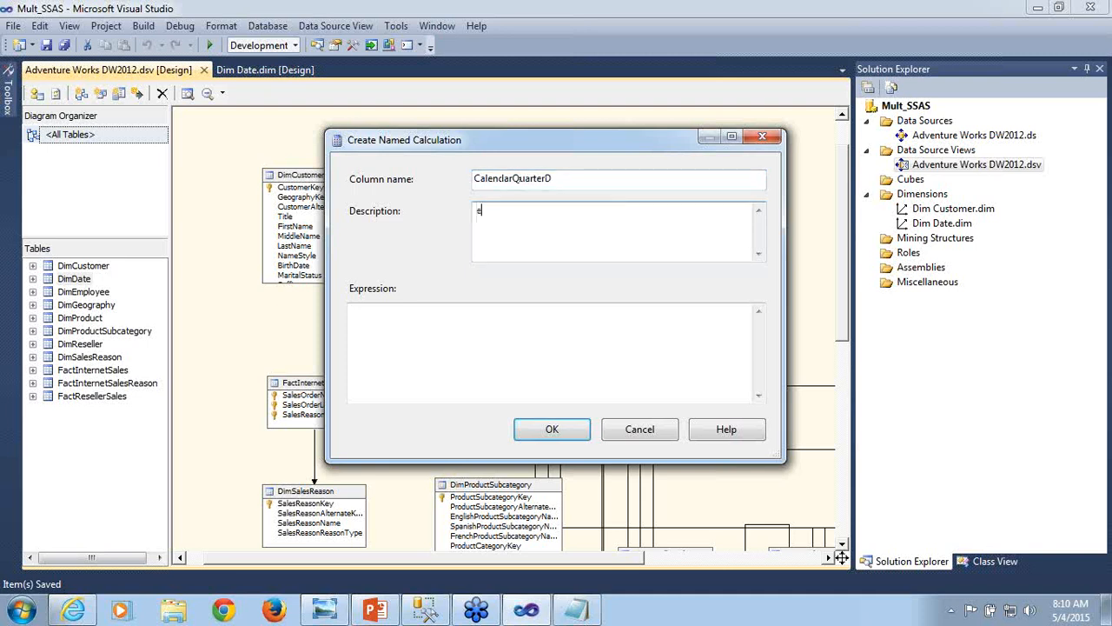
{"action": "key", "text": "BackSpace"}
{"action": "key", "text": "BackSpace"}
{"action": "key", "text": "BackSpace"}
{"action": "left_click", "coordinate": [594, 179]}
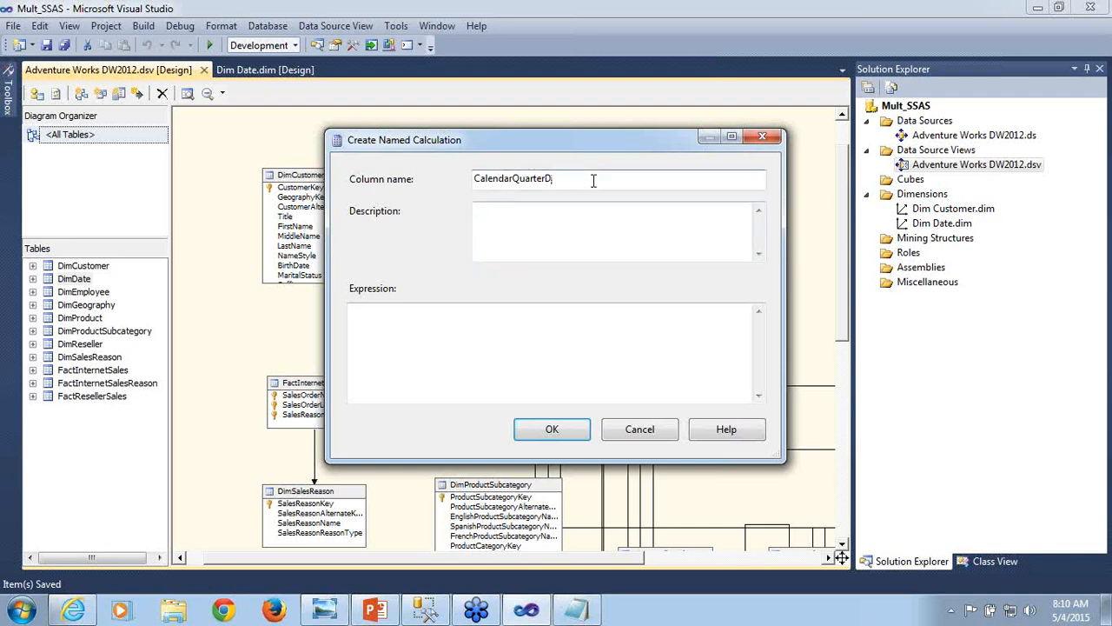
{"action": "type", "text": "esc"}
- Paste the copied calendar quarter expression into the CalendarQuarterDesc definition, create the calculation and save the data source view
{"action": "left_click", "coordinate": [402, 363]}
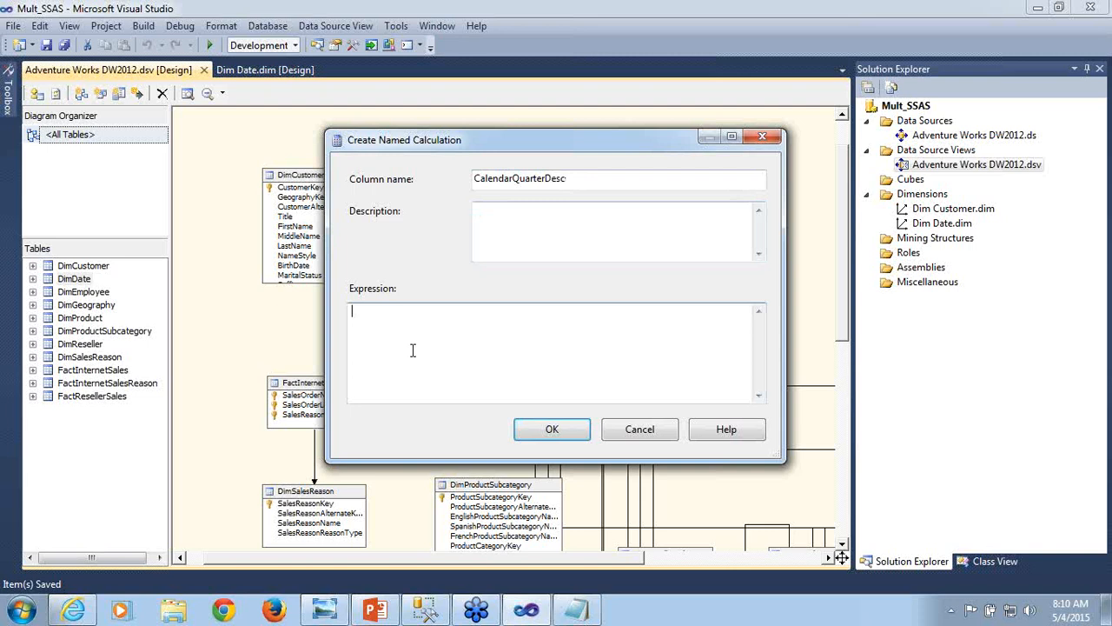
{"action": "key", "text": "ctrl+v"}
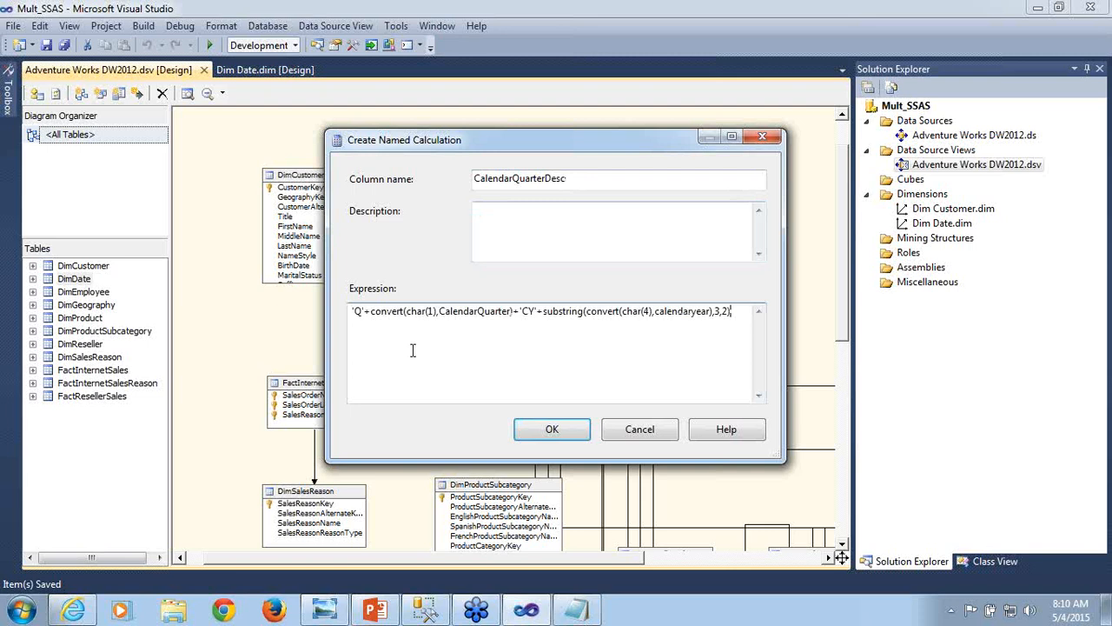
{"action": "left_click", "coordinate": [544, 433]}
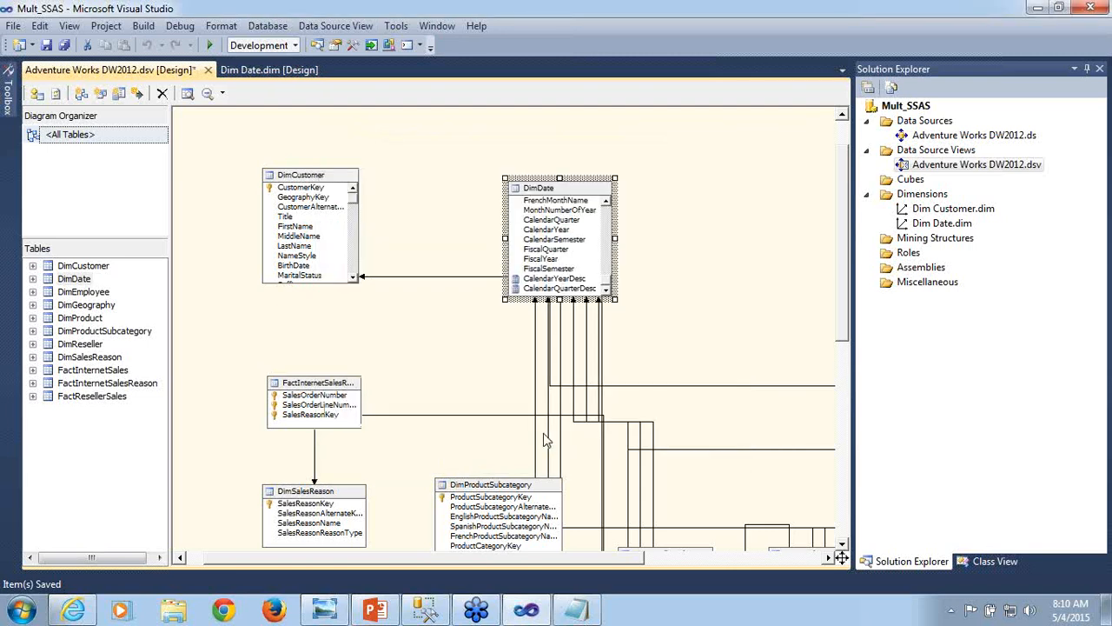
{"action": "left_click", "coordinate": [581, 614]}
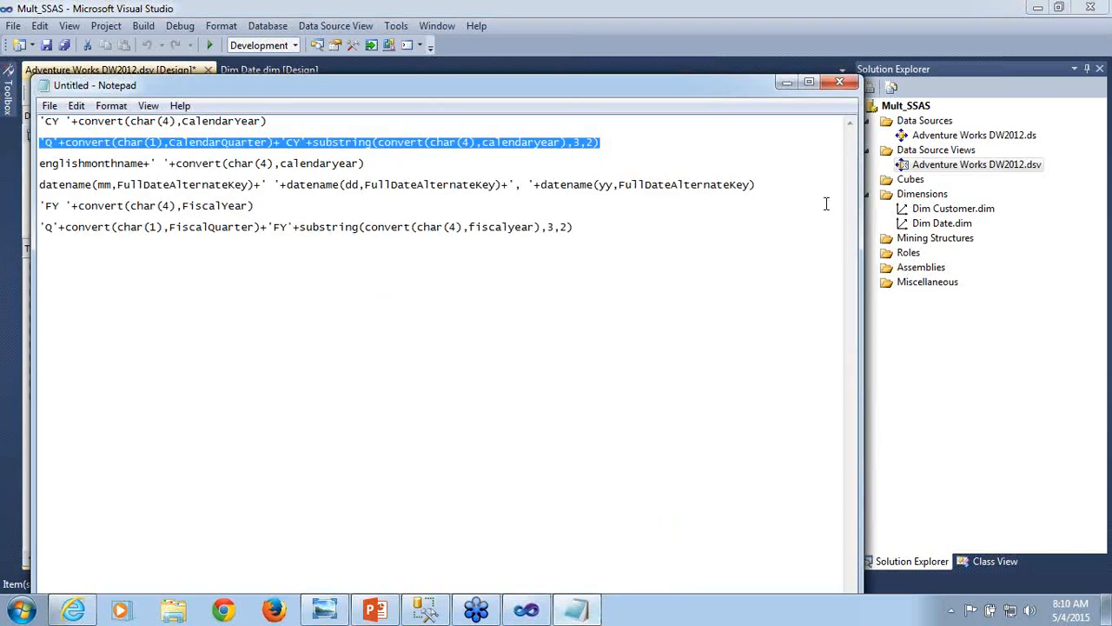
{"action": "left_click", "coordinate": [787, 84]}
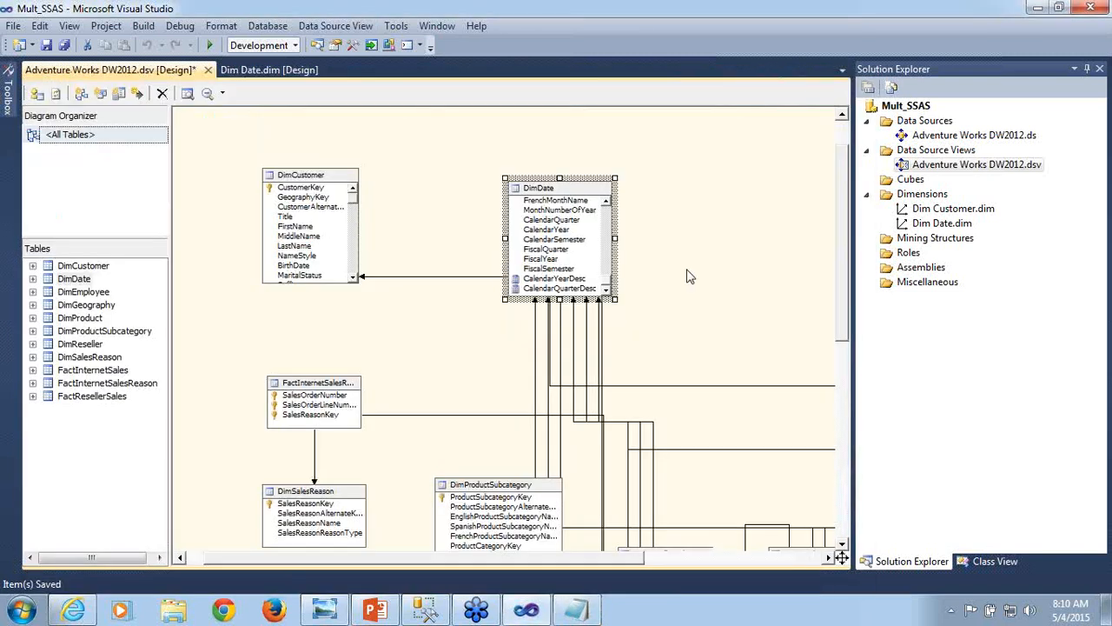
{"action": "key", "text": "ctrl+s"}
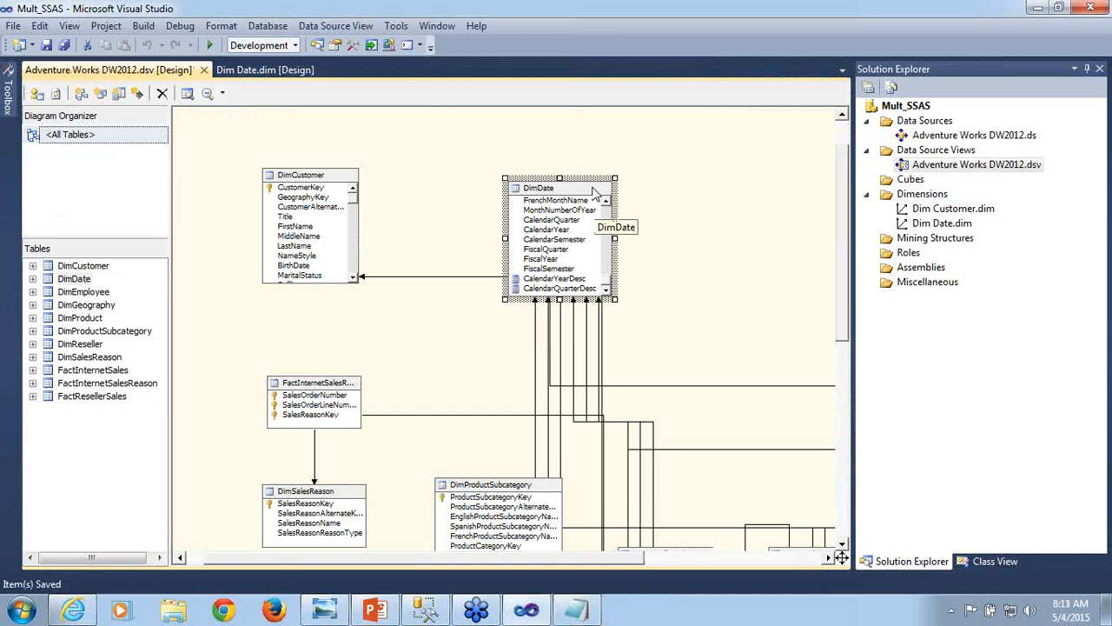
- Explore the DimDate table's data and examine the CalendarYearDesc and CalendarQuarterDesc columns
{"action": "right_click", "coordinate": [594, 189]}
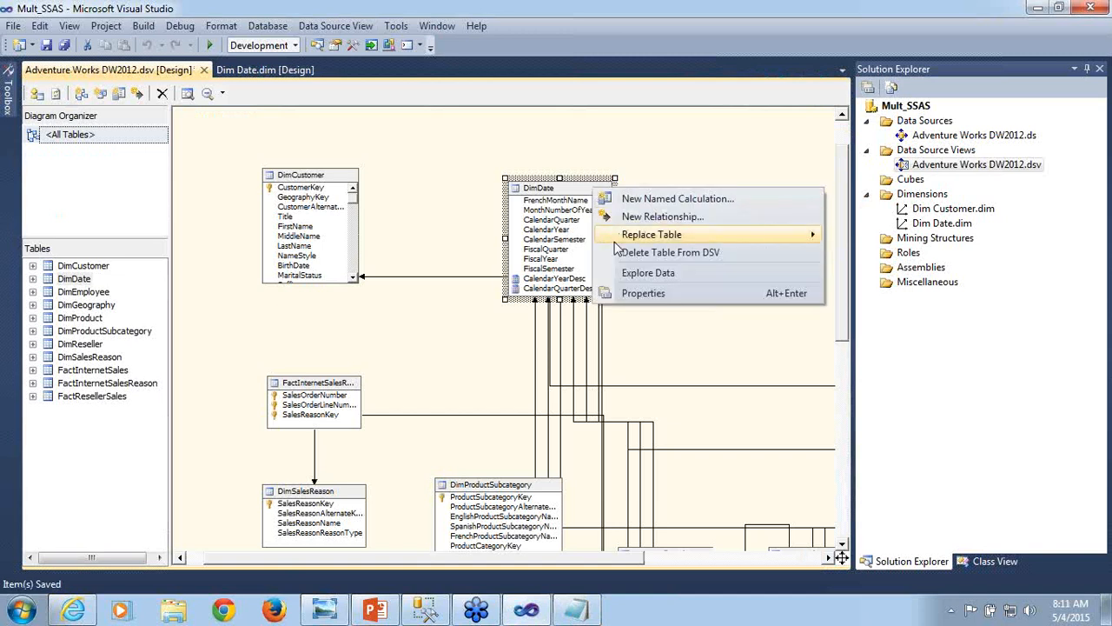
{"action": "left_click", "coordinate": [616, 275]}
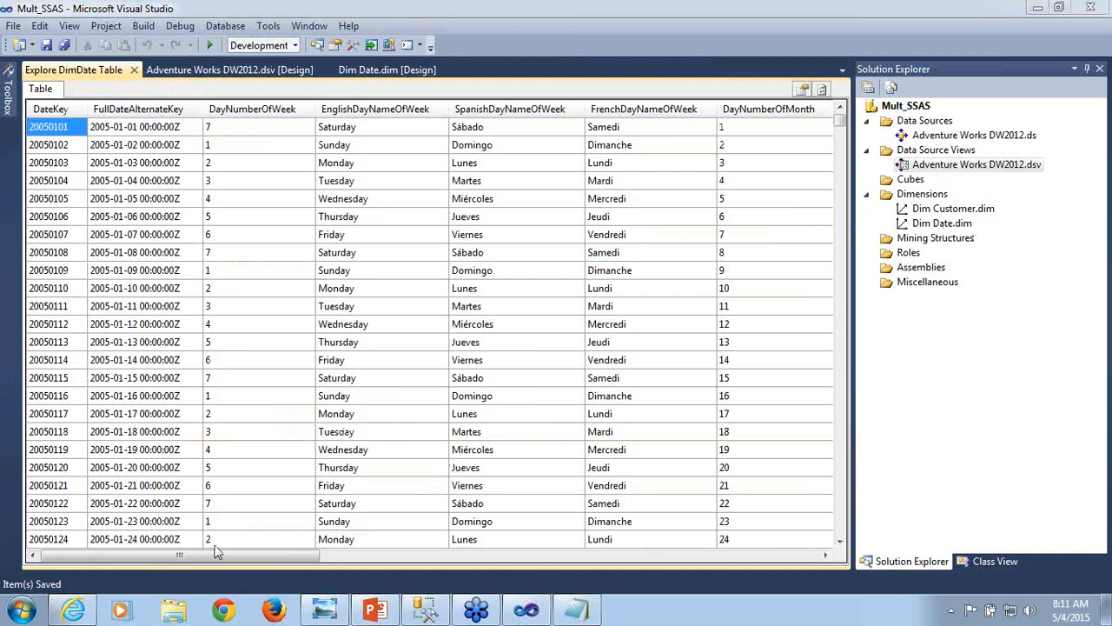
{"action": "left_click_drag", "start_coordinate": [219, 562], "coordinate": [764, 561]}
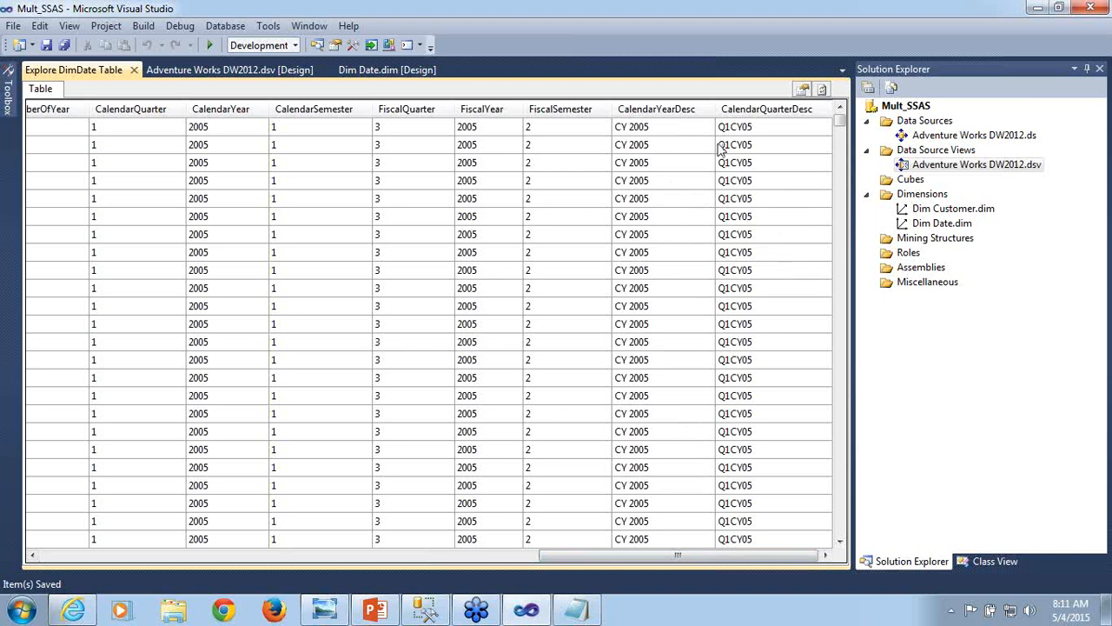
{"action": "left_click", "coordinate": [757, 186]}
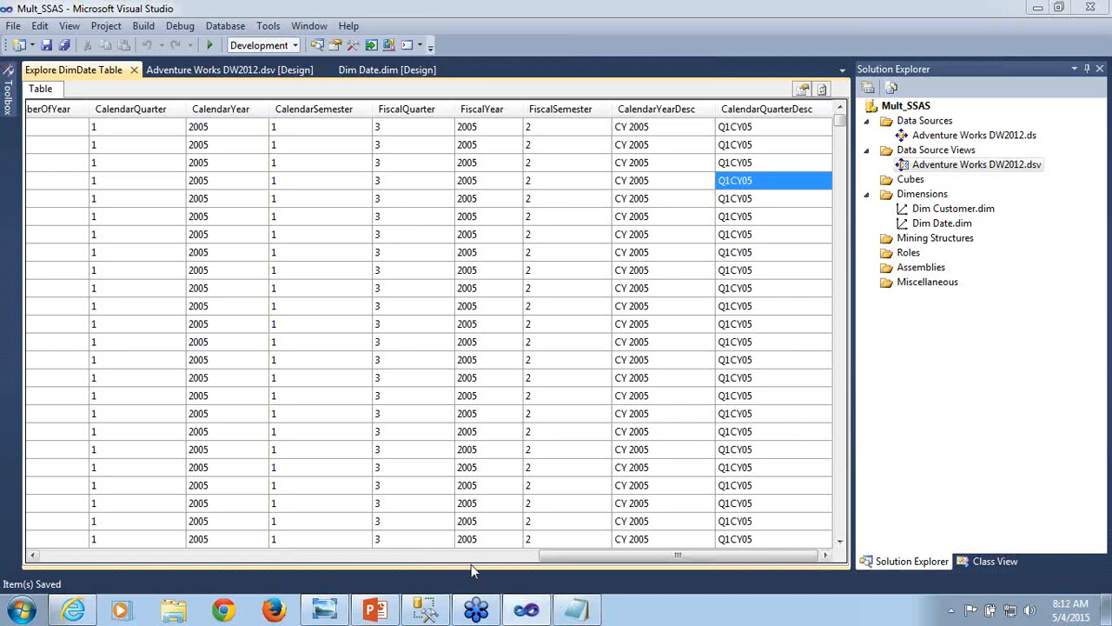
- Review all the collected date expressions in Notepad, then close the DimDate data exploration in Visual Studio
{"action": "left_click", "coordinate": [581, 606]}
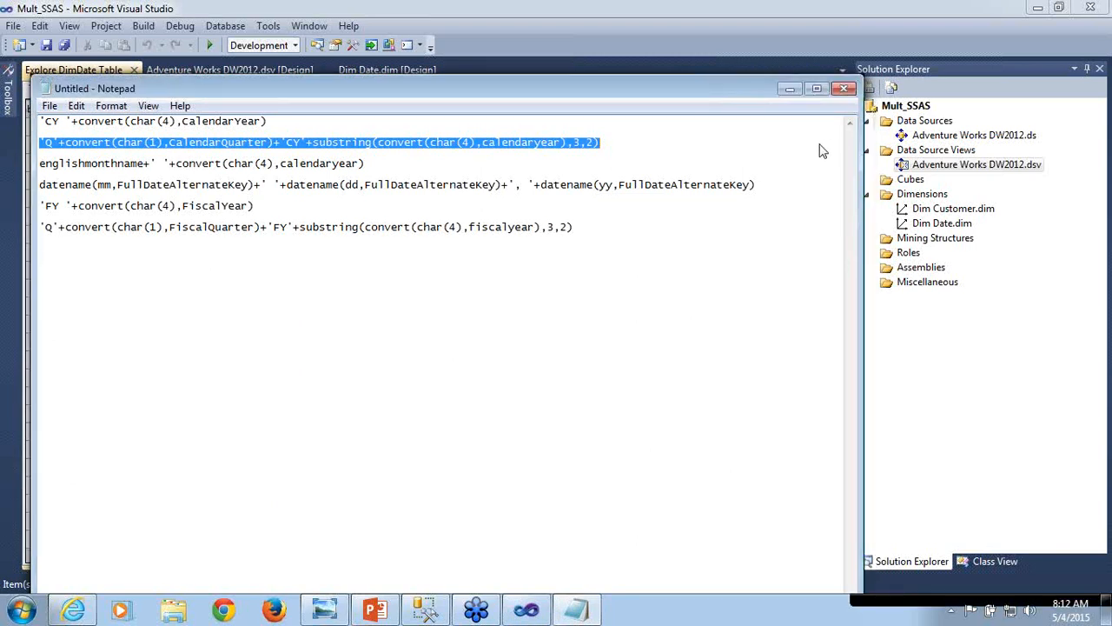
{"action": "left_click", "coordinate": [43, 122]}
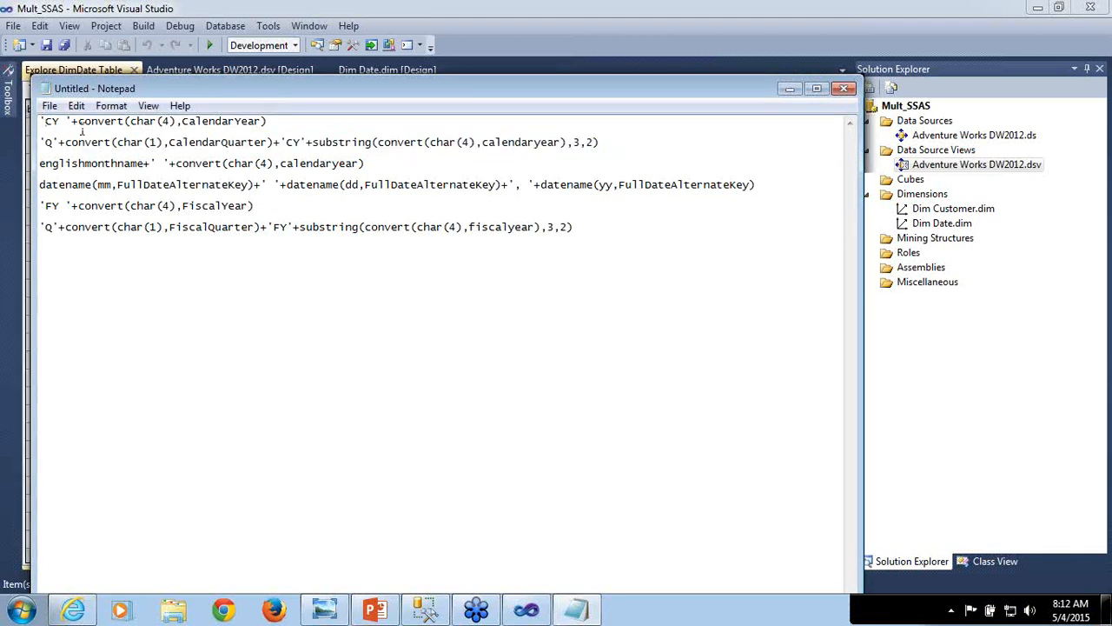
{"action": "left_click", "coordinate": [577, 226], "text": "shift"}
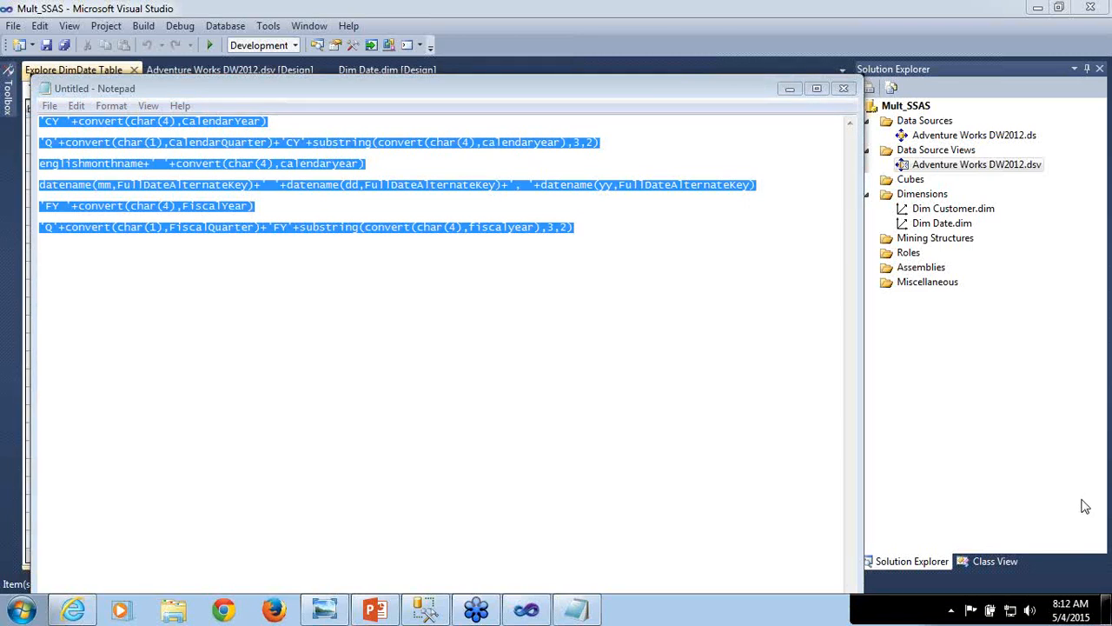
{"action": "left_click", "coordinate": [682, 363]}
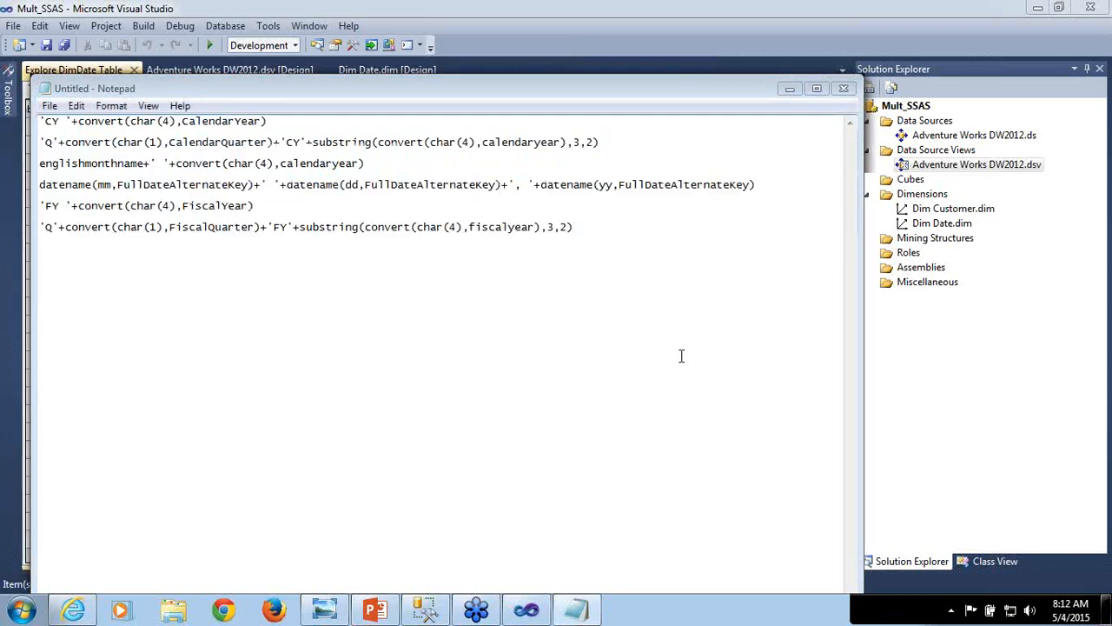
{"action": "left_click", "coordinate": [790, 87]}
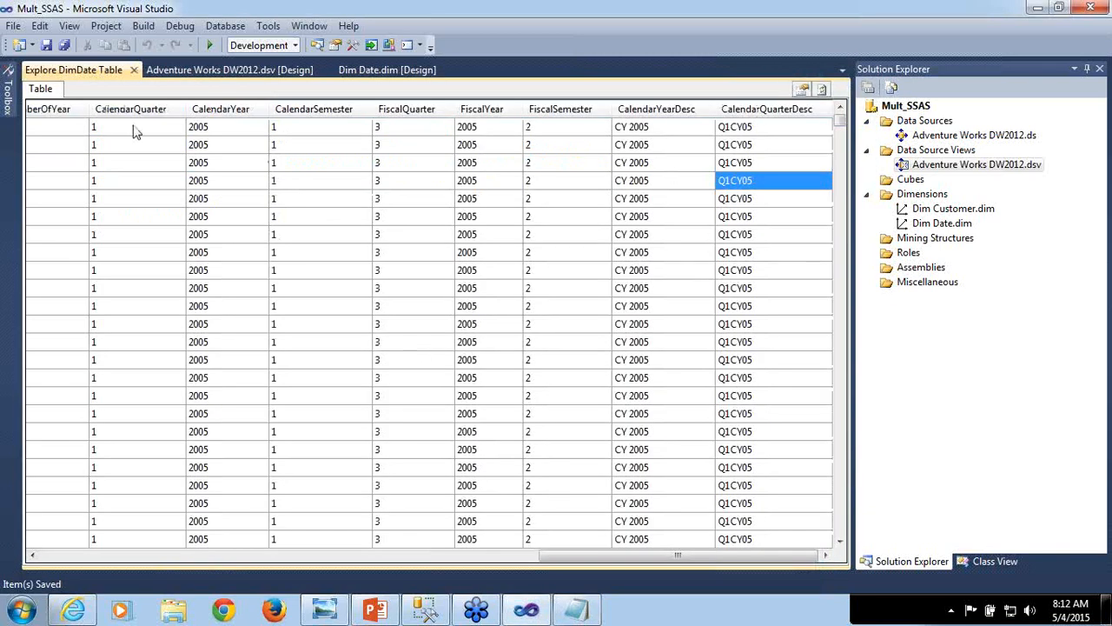
{"action": "left_click", "coordinate": [134, 69]}
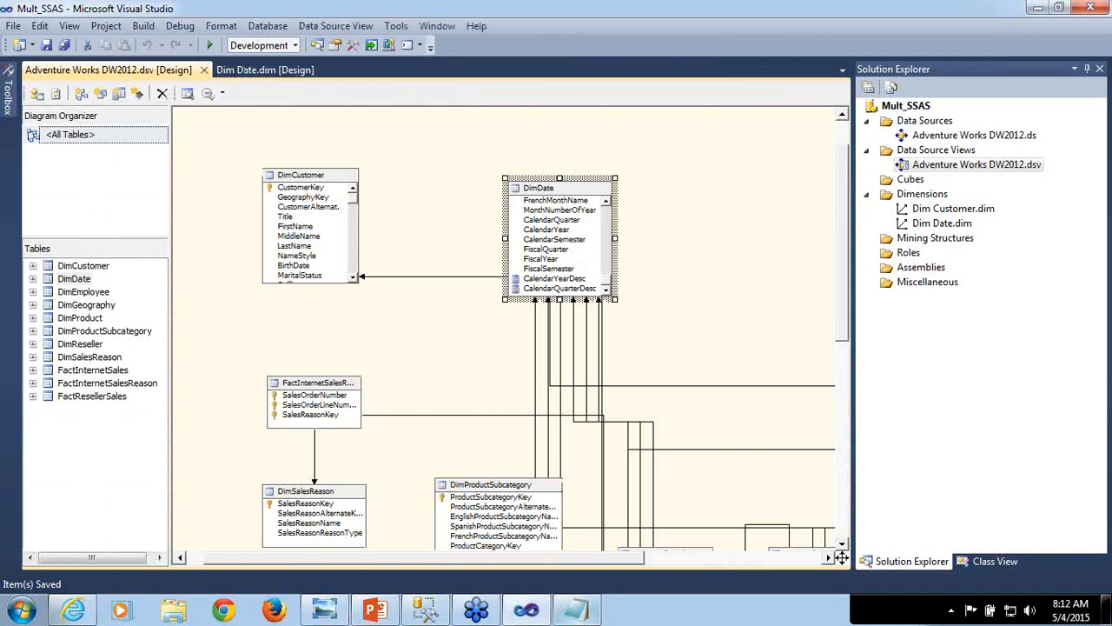
- Copy englishmonthname+' '+convert(char(4),calendaryear) from Notepad and return to the data source view
{"action": "left_click", "coordinate": [571, 619]}
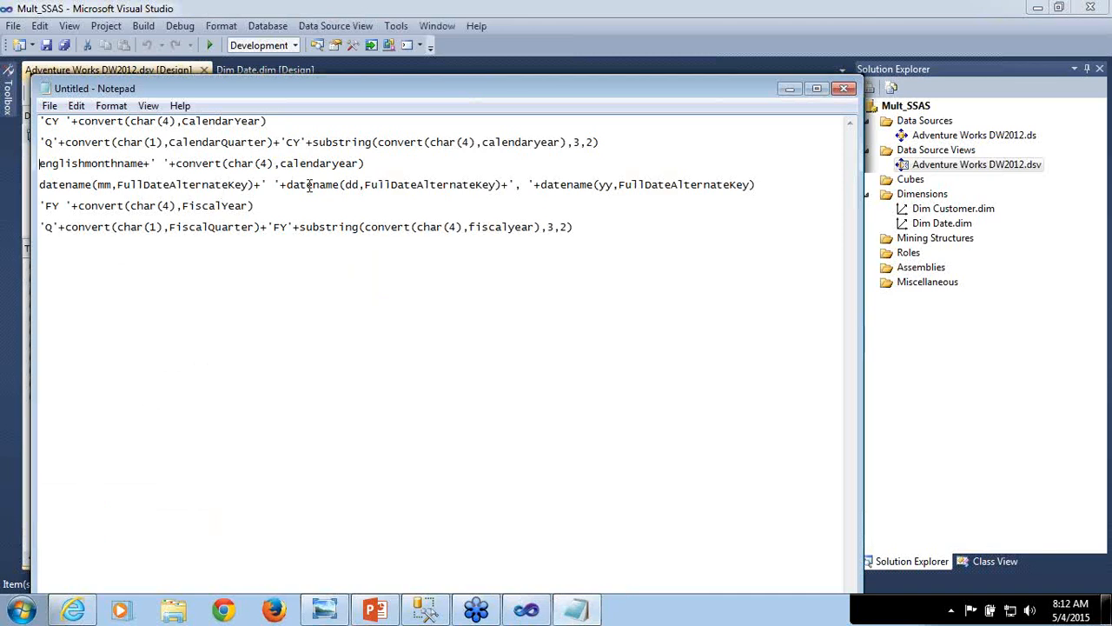
{"action": "left_click", "coordinate": [370, 163], "text": "shift"}
{"action": "key", "text": "ctrl+c"}
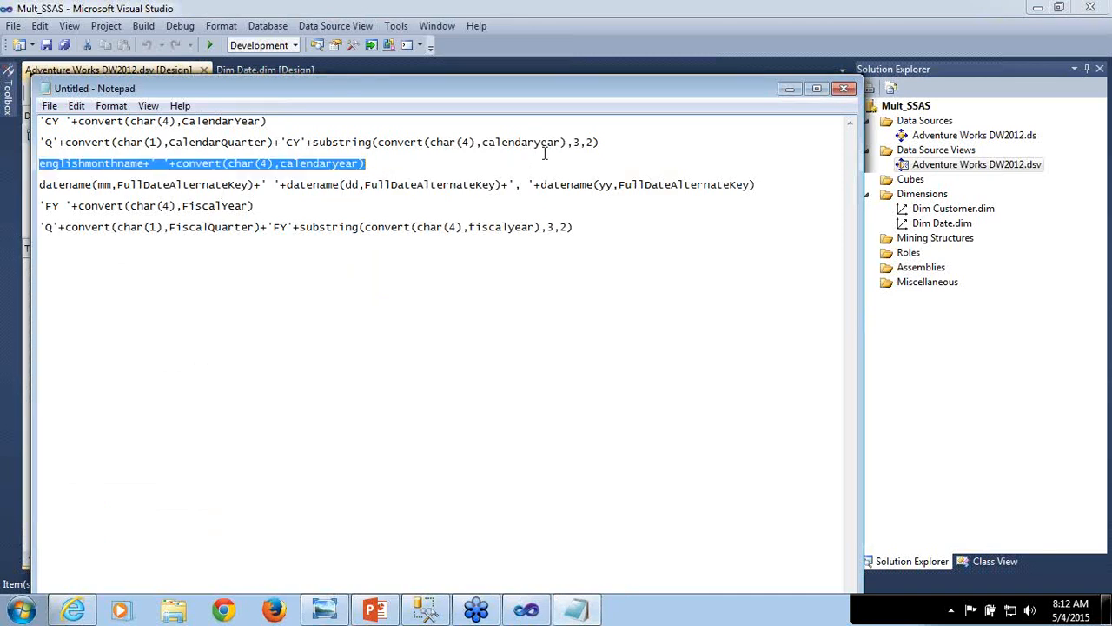
{"action": "left_click", "coordinate": [790, 88]}
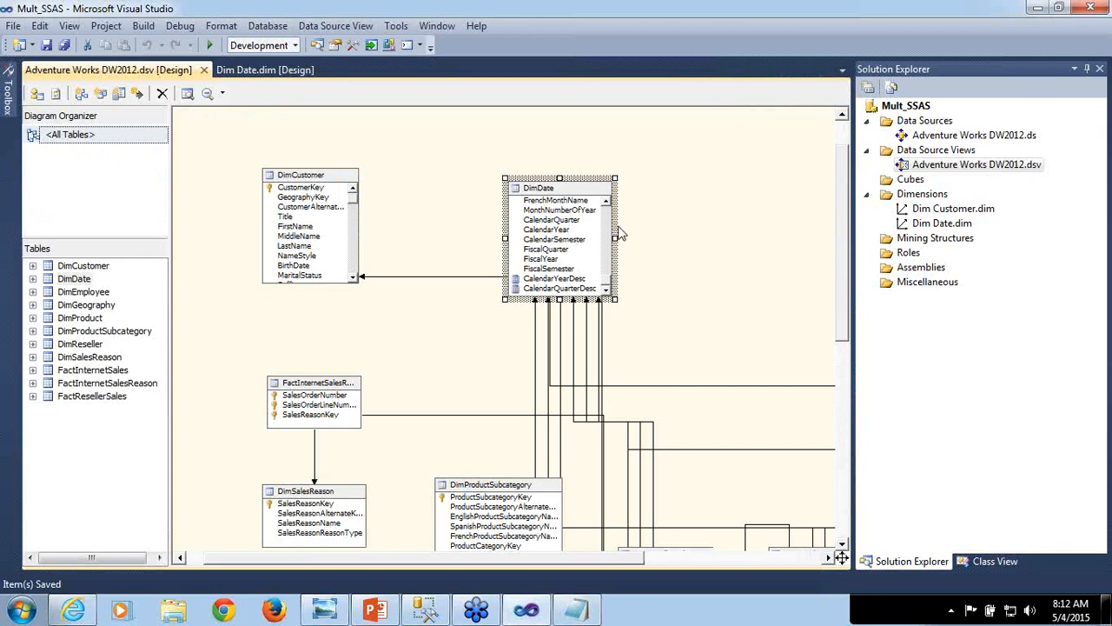
- Create a DimDate named calculation MonthDesc with the expression englishmonthname+' '+convert(char(4),calendaryear) and save the data source view
{"action": "right_click", "coordinate": [571, 191]}
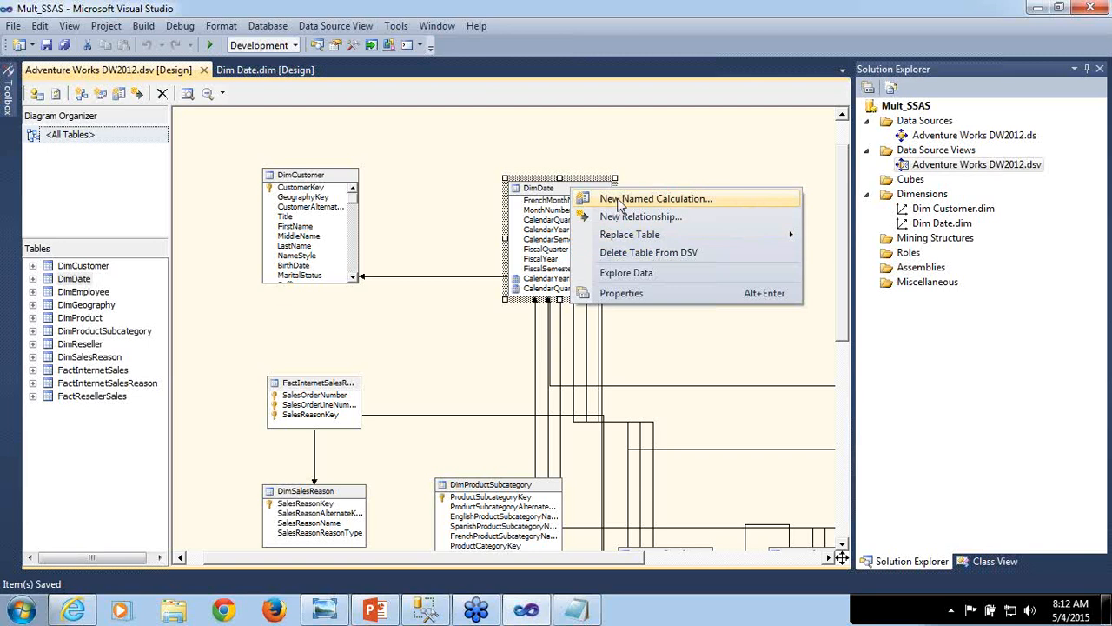
{"action": "left_click", "coordinate": [619, 201]}
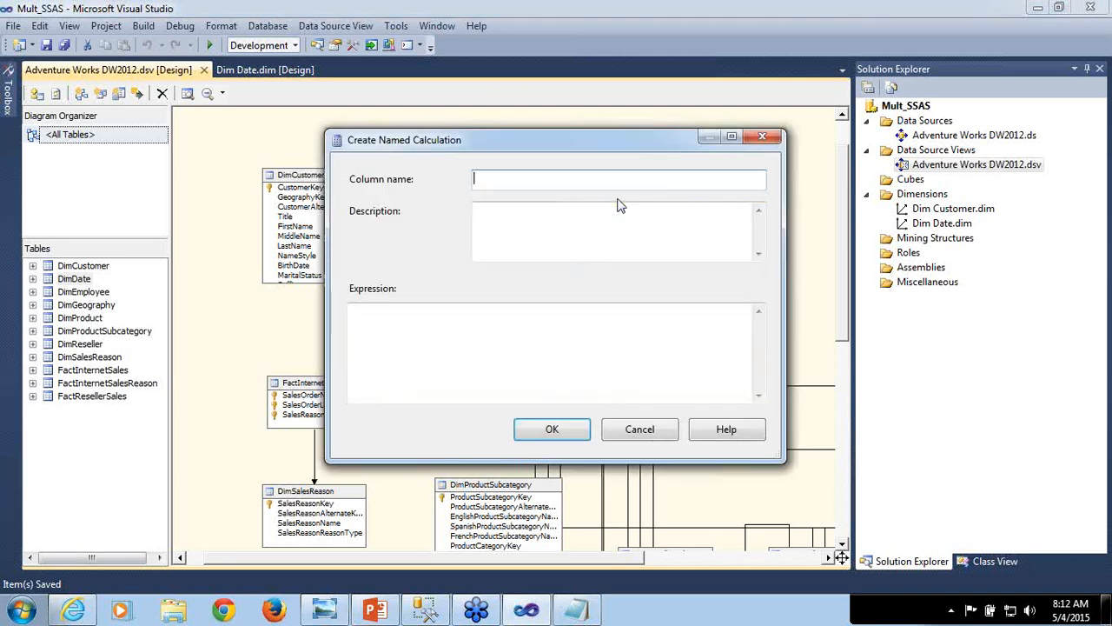
{"action": "type", "text": "MonthDesc"}
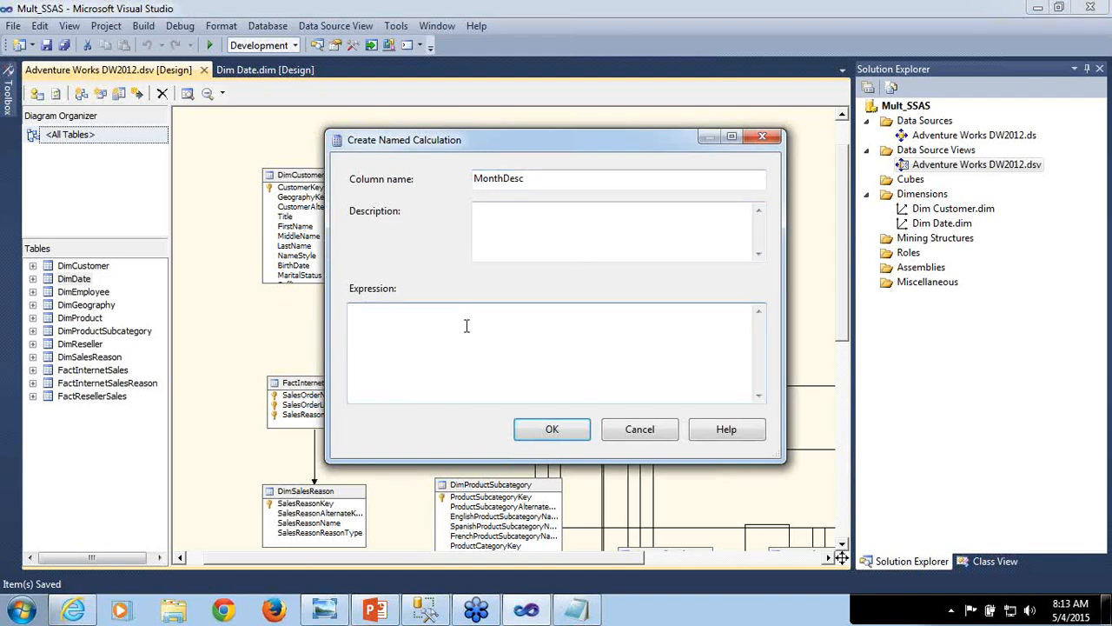
{"action": "key", "text": "ctrl+v"}
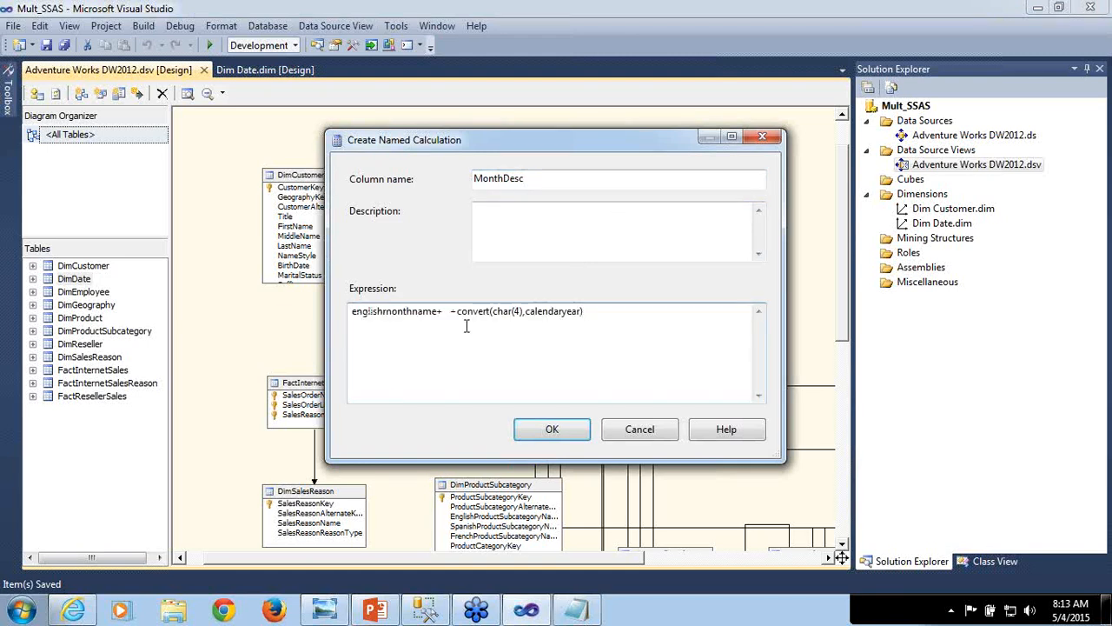
{"action": "left_click", "coordinate": [556, 432]}
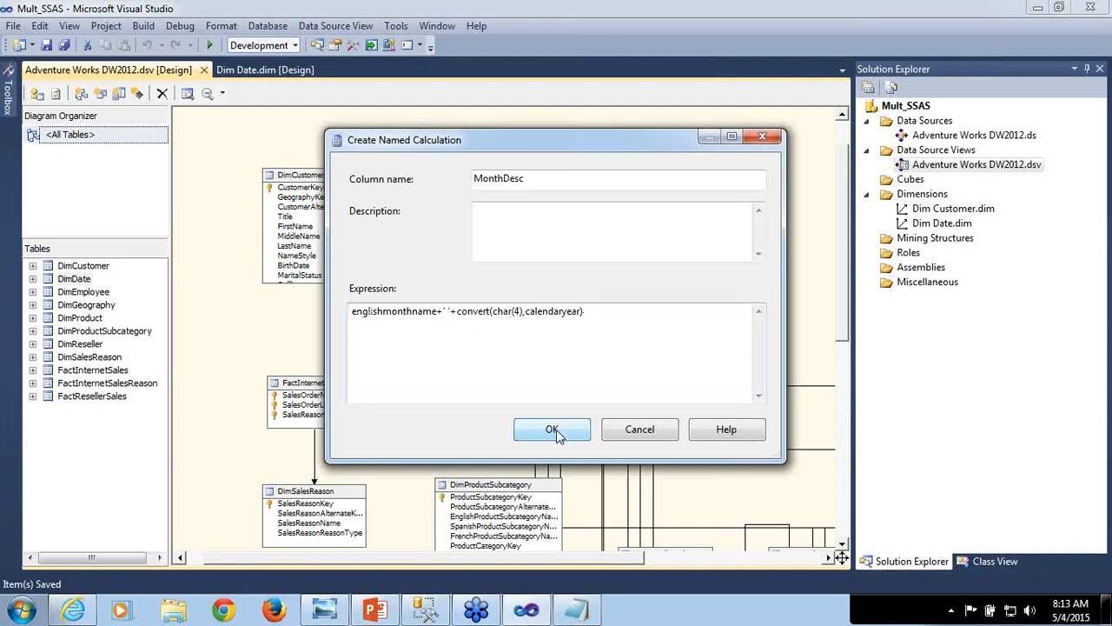
{"action": "key", "text": "ctrl+s"}
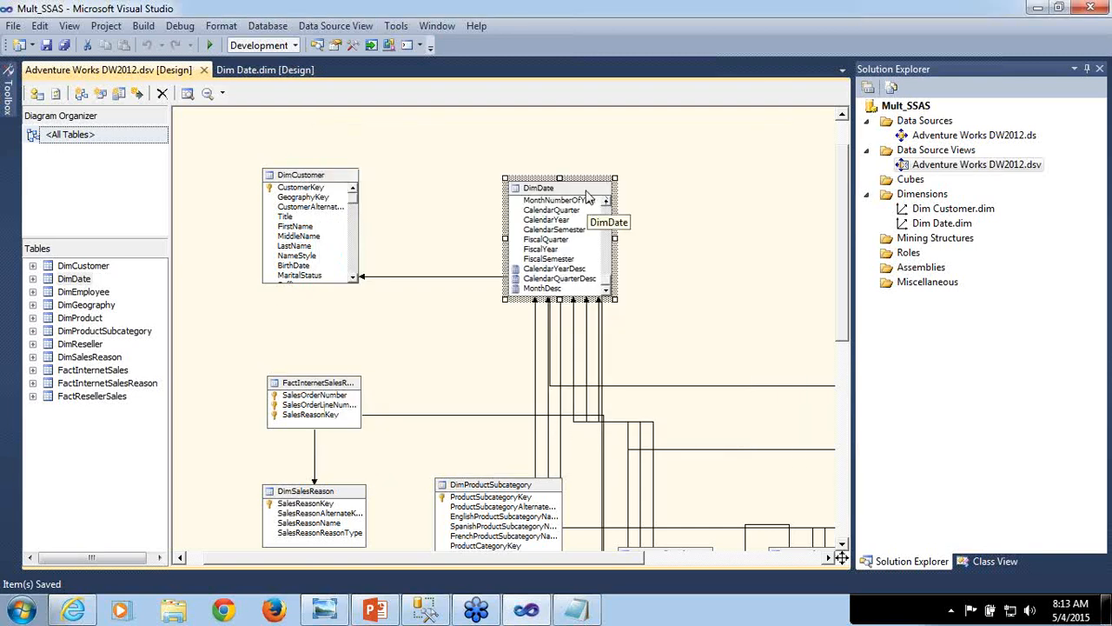
- Explore the DimDate table's data to check the MonthDesc column, then close the exploration
{"action": "right_click", "coordinate": [587, 197]}
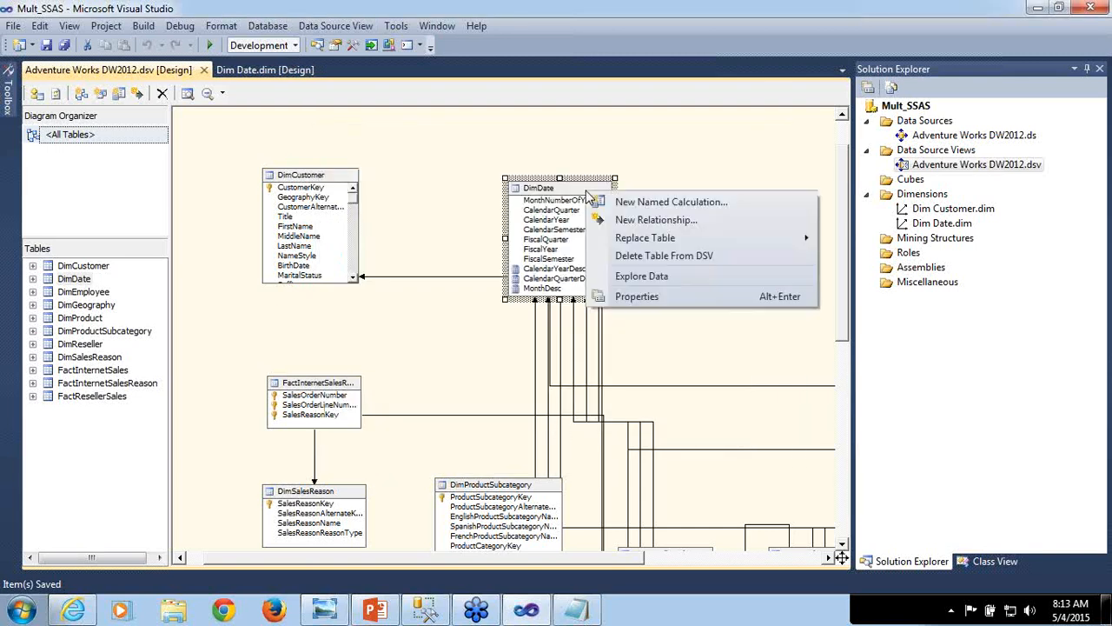
{"action": "left_click", "coordinate": [629, 275]}
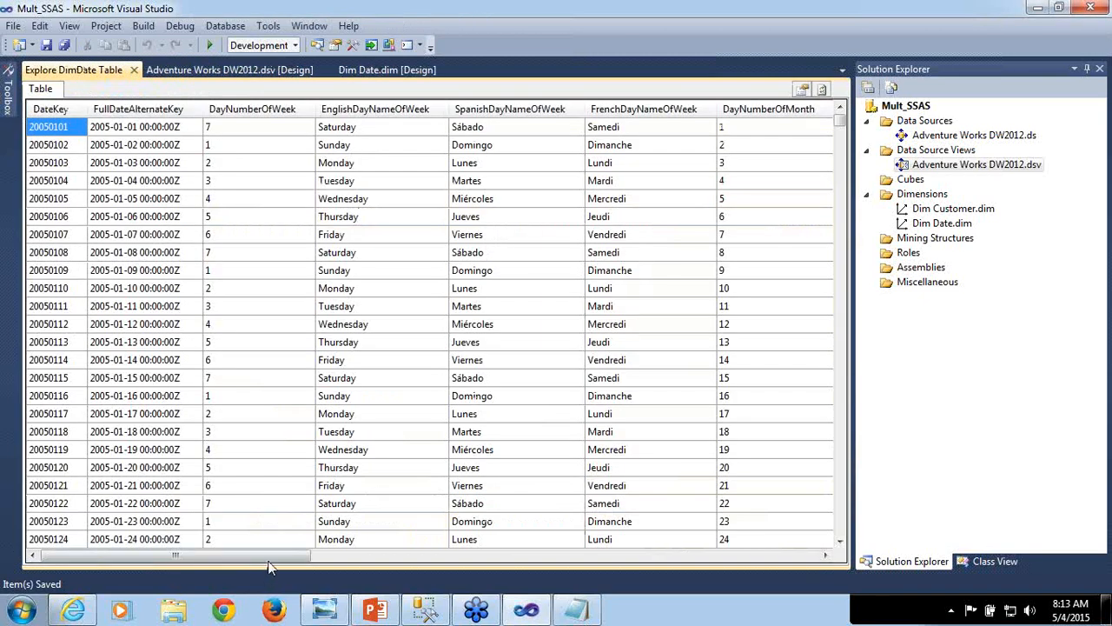
{"action": "left_click_drag", "start_coordinate": [268, 558], "coordinate": [800, 527]}
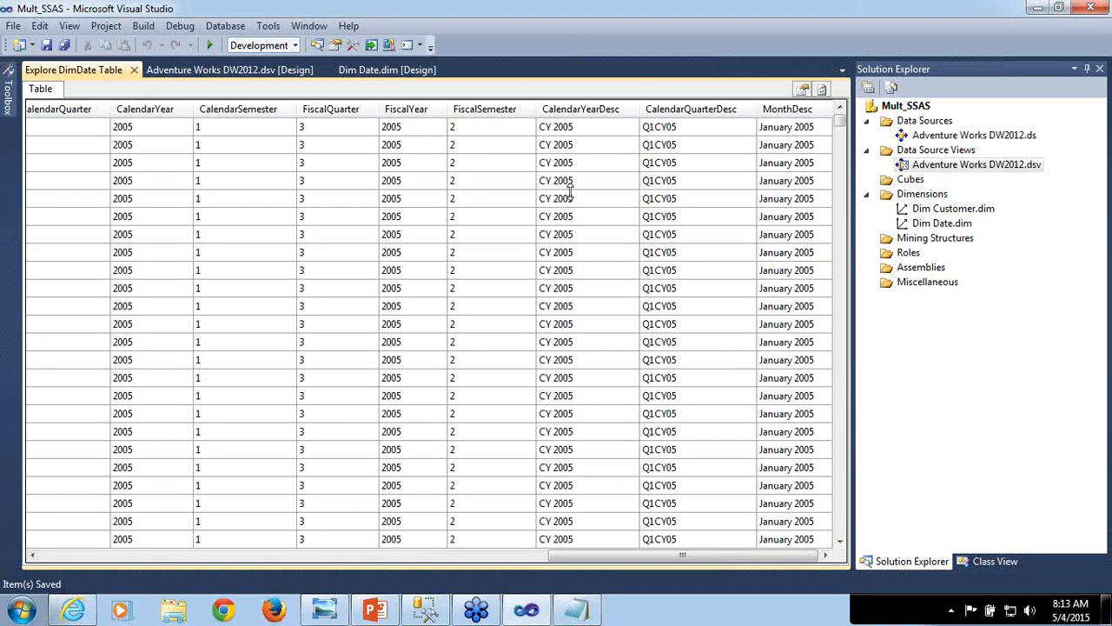
{"action": "left_click", "coordinate": [133, 69]}
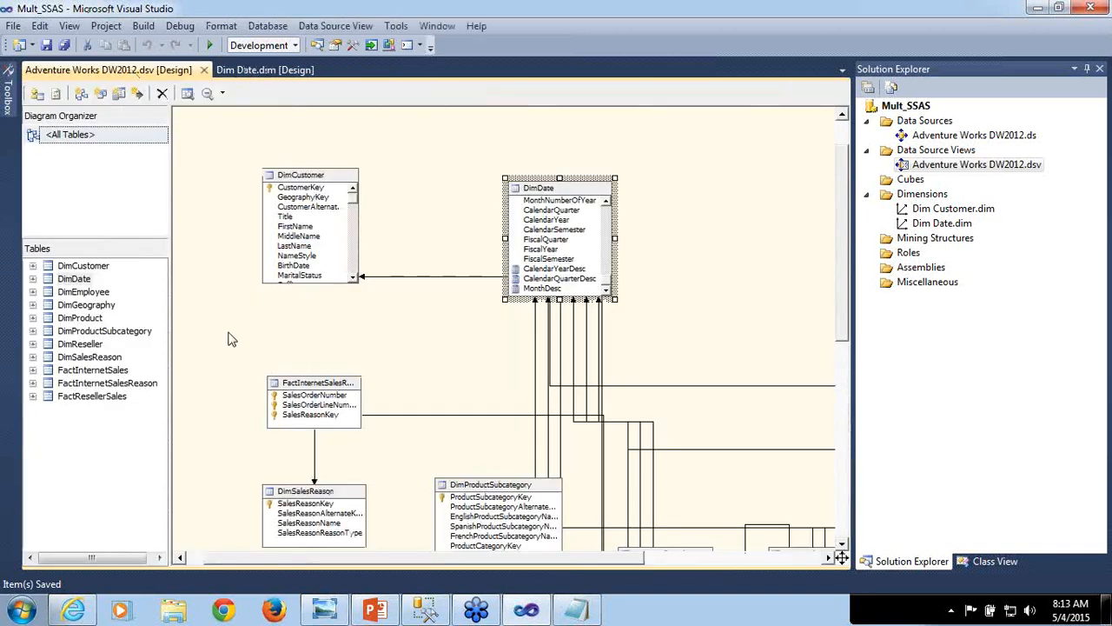
- Copy datename(mm,FullDateAlternateKey)+' '+datename(dd,FullDateAlternateKey)+', '+datename(yy,FullDateAlternateKey) from Notepad and return to the data source view
{"action": "left_click", "coordinate": [576, 610]}
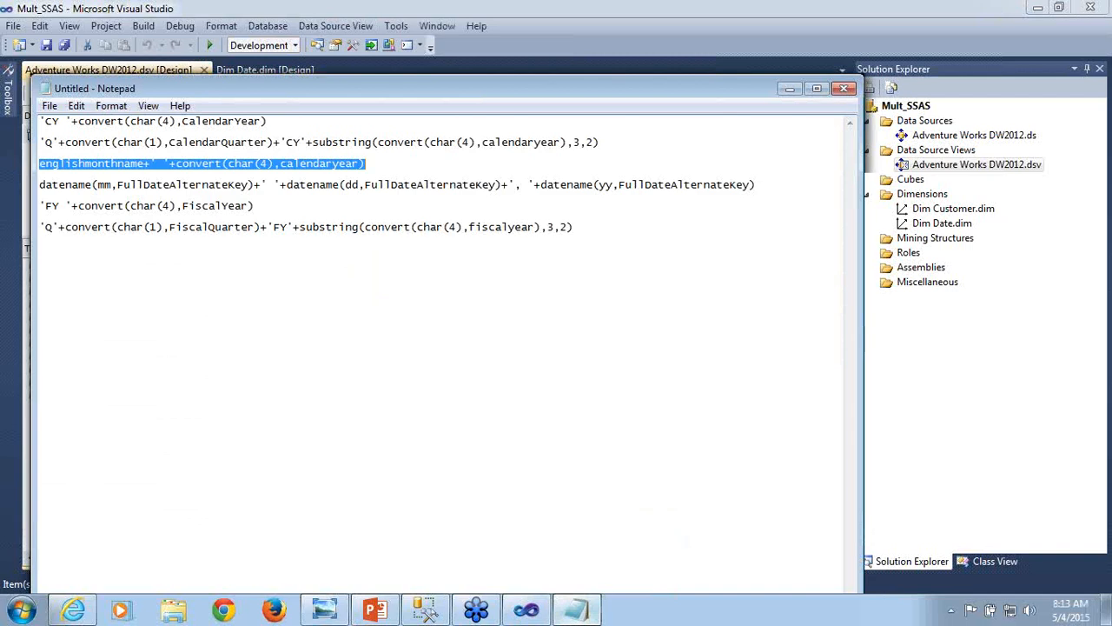
{"action": "left_click", "coordinate": [40, 186]}
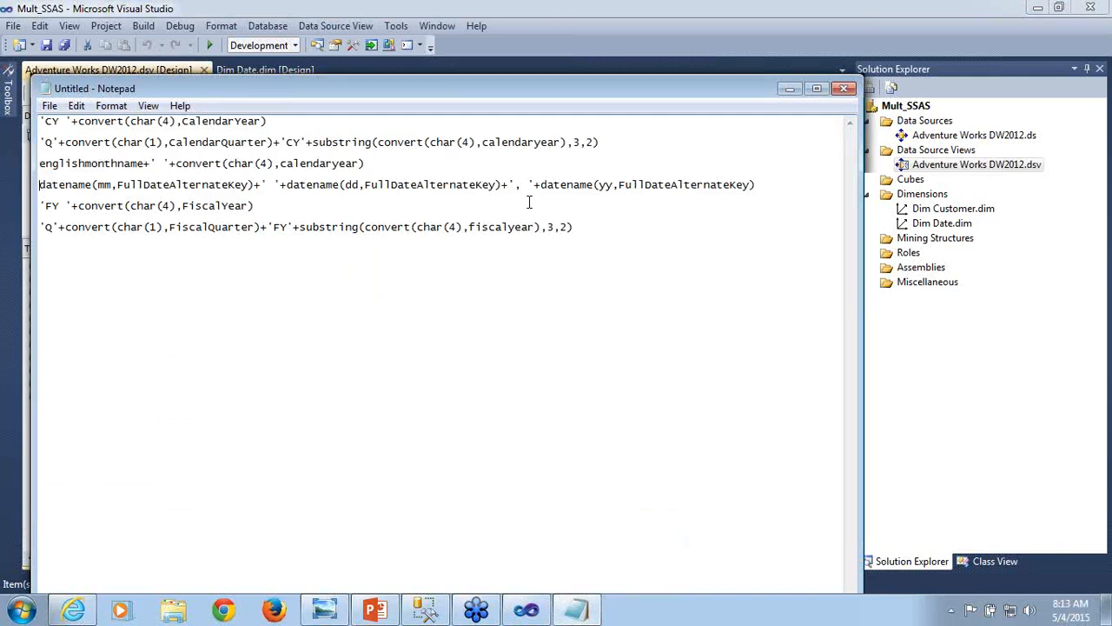
{"action": "left_click", "coordinate": [760, 184], "text": "shift"}
{"action": "key", "text": "ctrl+c"}
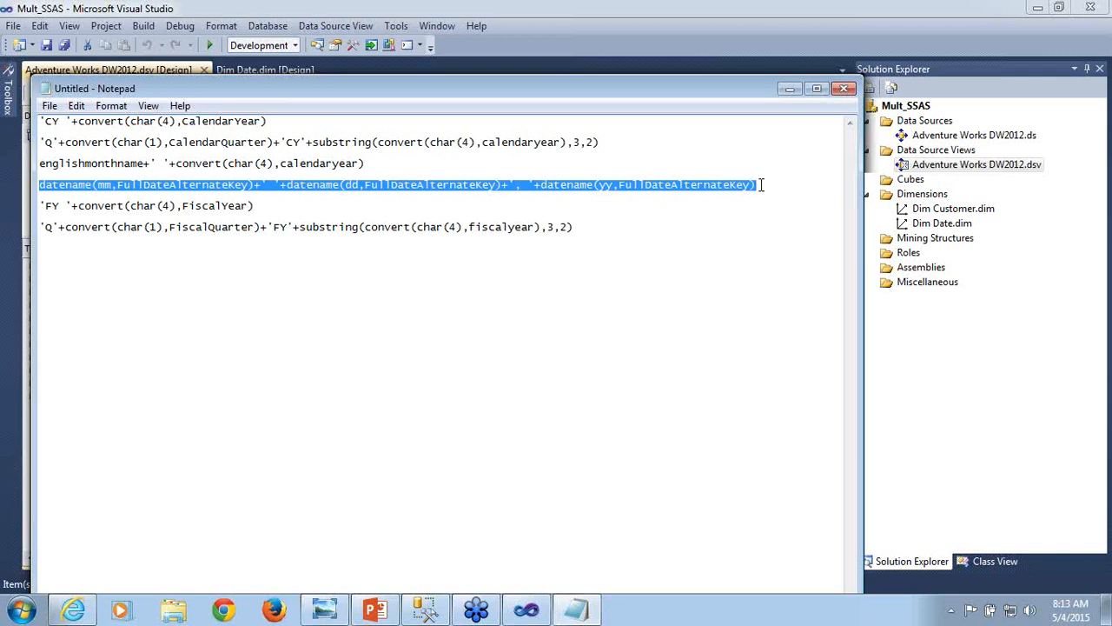
{"action": "left_click", "coordinate": [789, 88]}
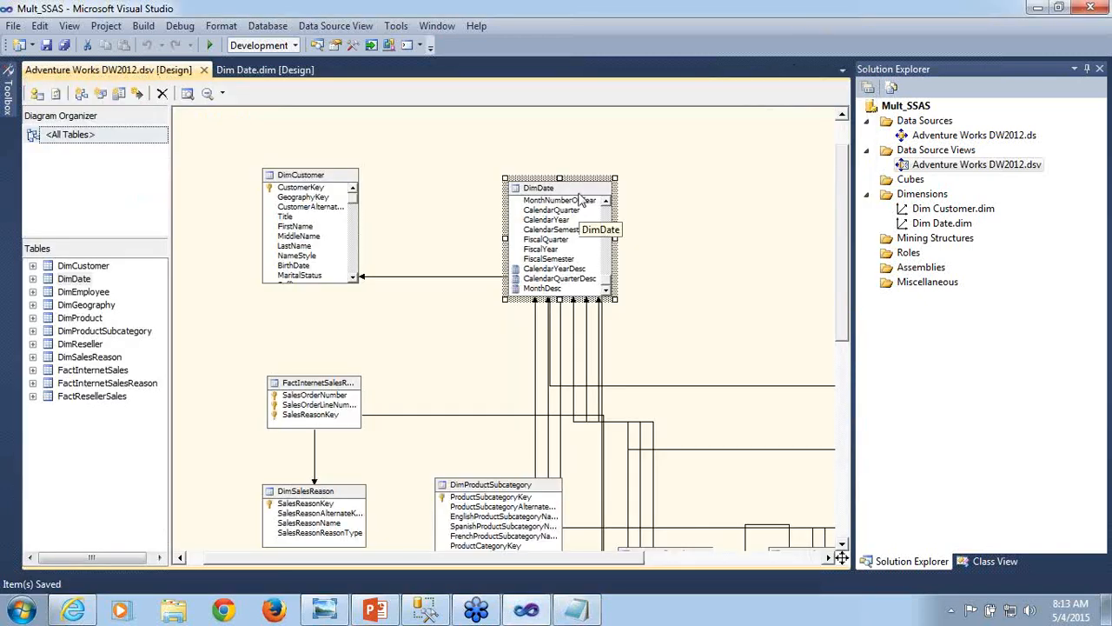
- Create a DimDate named calculation DateDesc with the copied month, day and year datename expression on FullDateAlternateKey, and save the data source view
{"action": "right_click", "coordinate": [579, 200]}
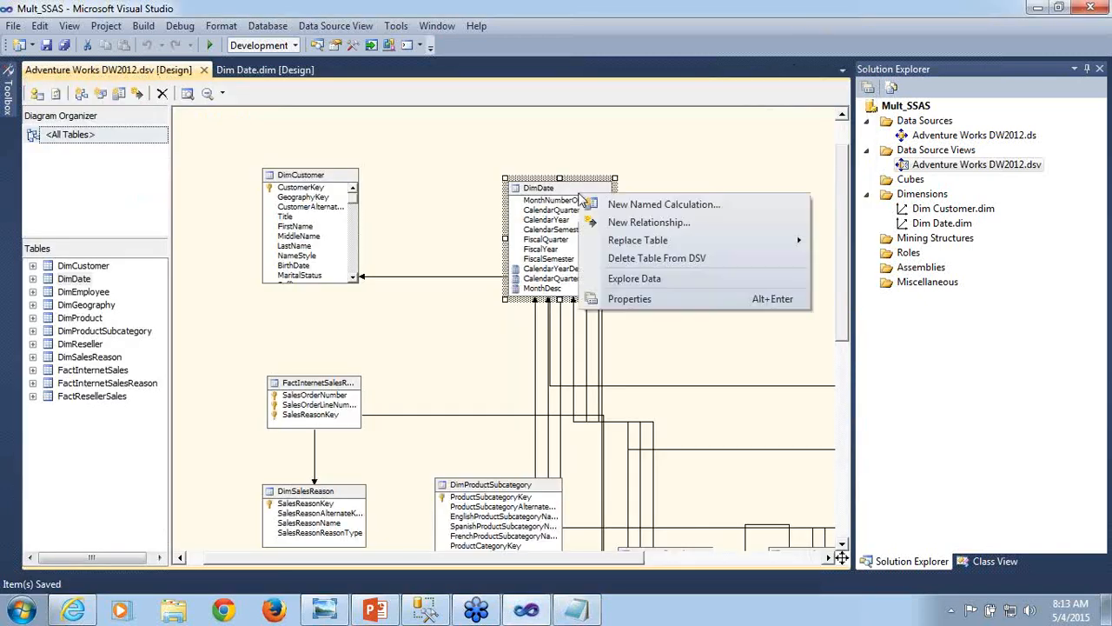
{"action": "left_click", "coordinate": [635, 205]}
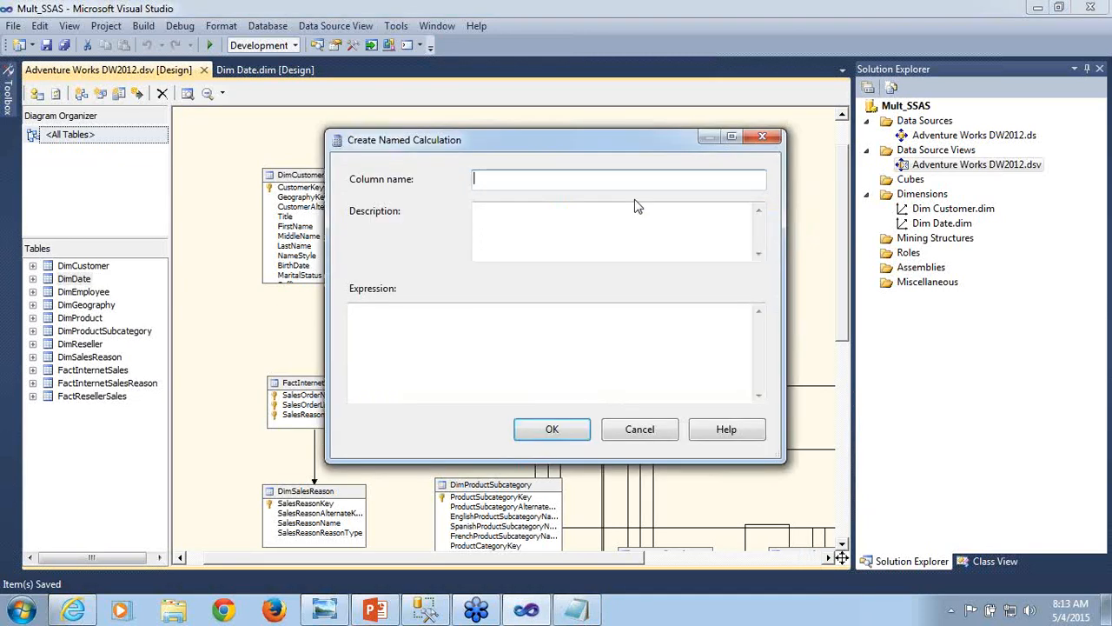
{"action": "type", "text": "DateDesc"}
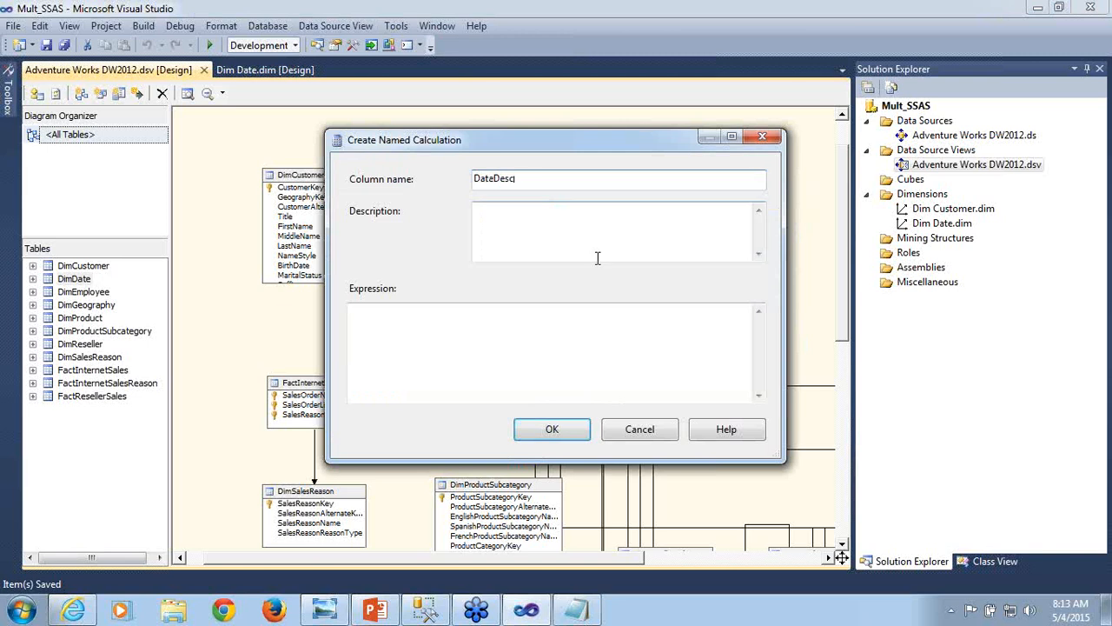
{"action": "left_click", "coordinate": [510, 332]}
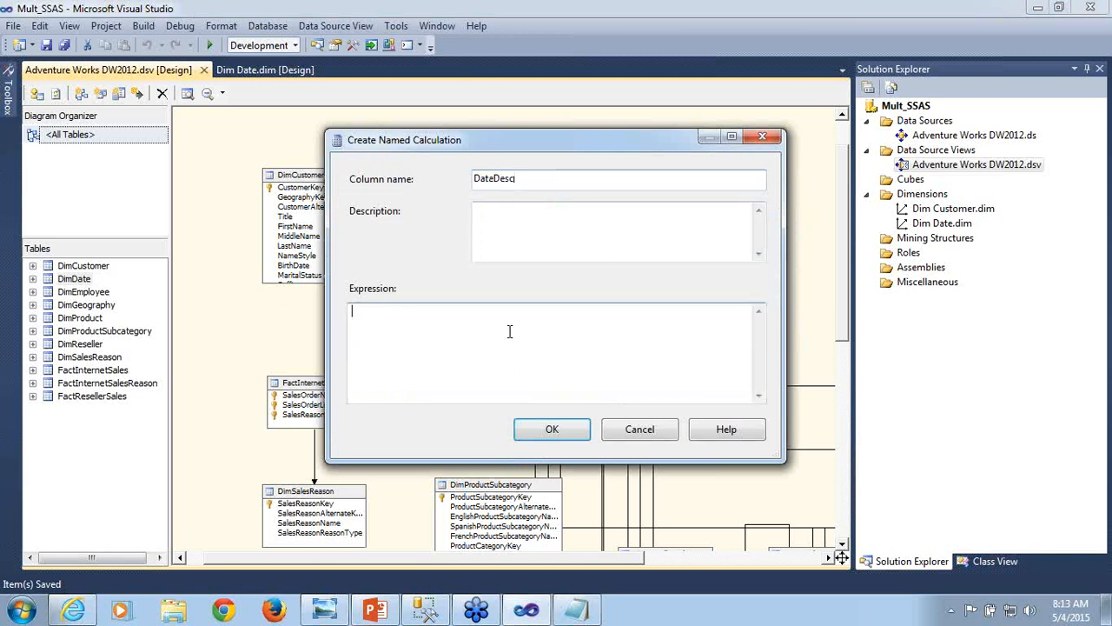
{"action": "key", "text": "ctrl+v"}
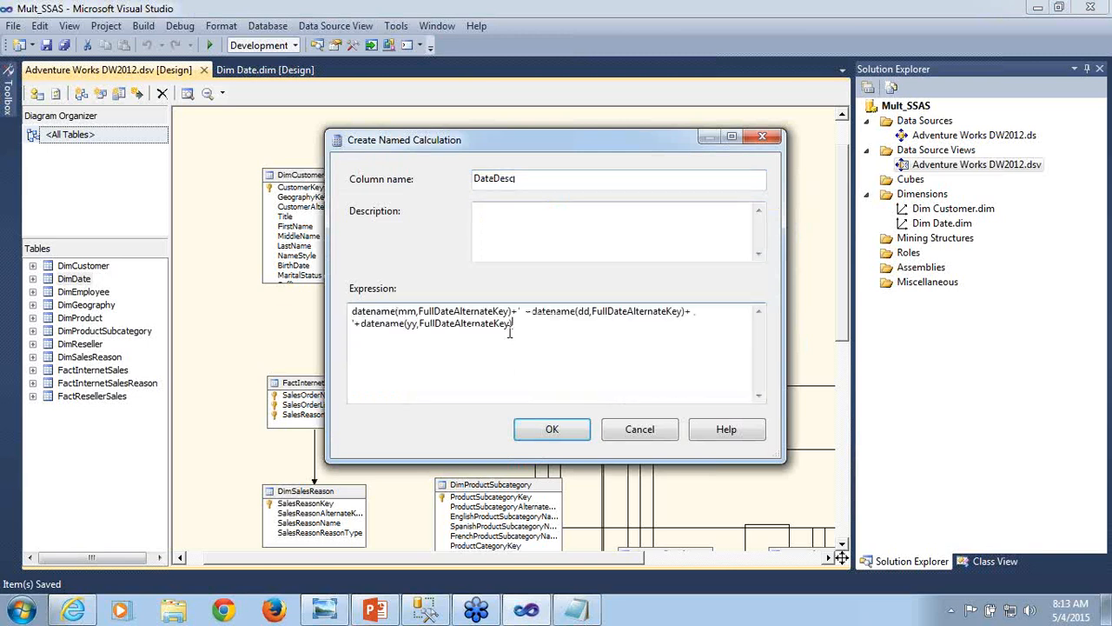
{"action": "left_click", "coordinate": [554, 435]}
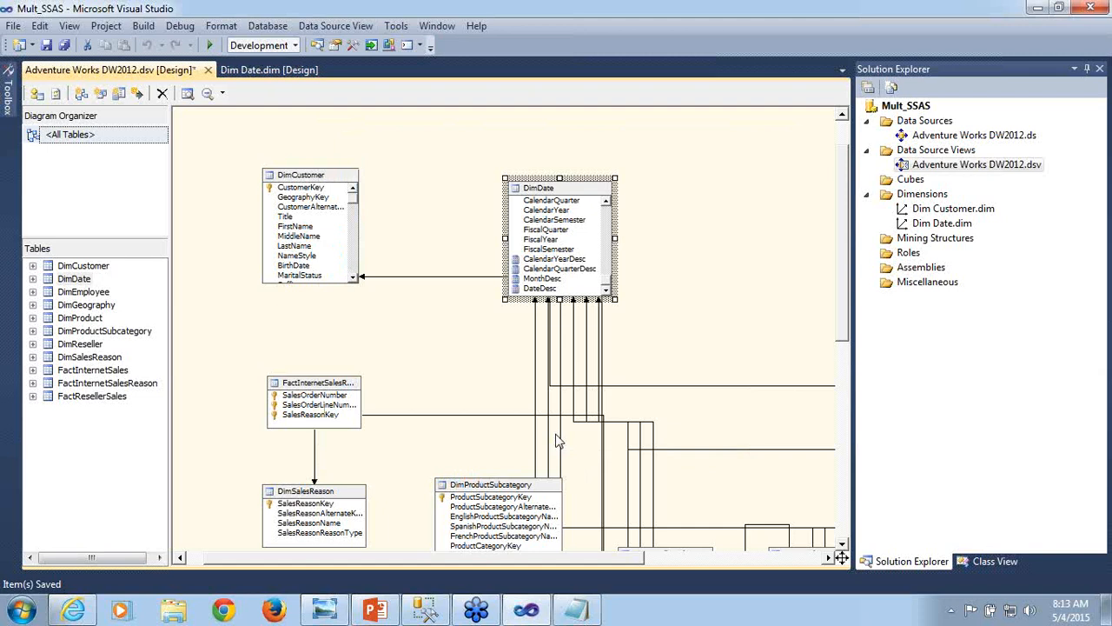
{"action": "key", "text": "ctrl+s"}
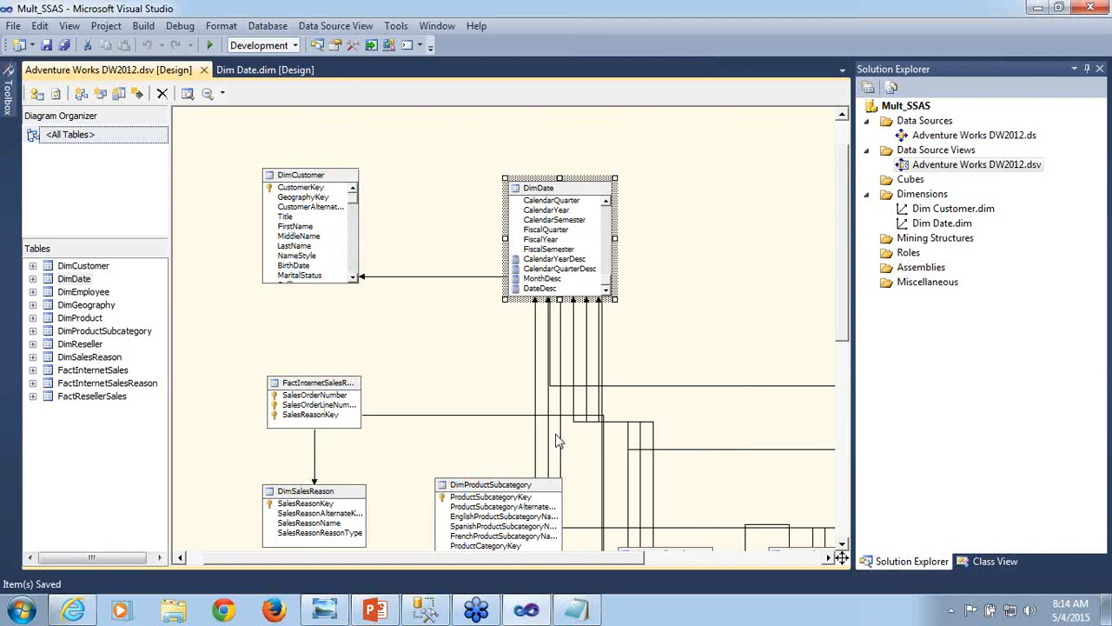
- Explore the DimDate table's data to check the DateDesc column, then close the exploration
{"action": "right_click", "coordinate": [563, 196]}
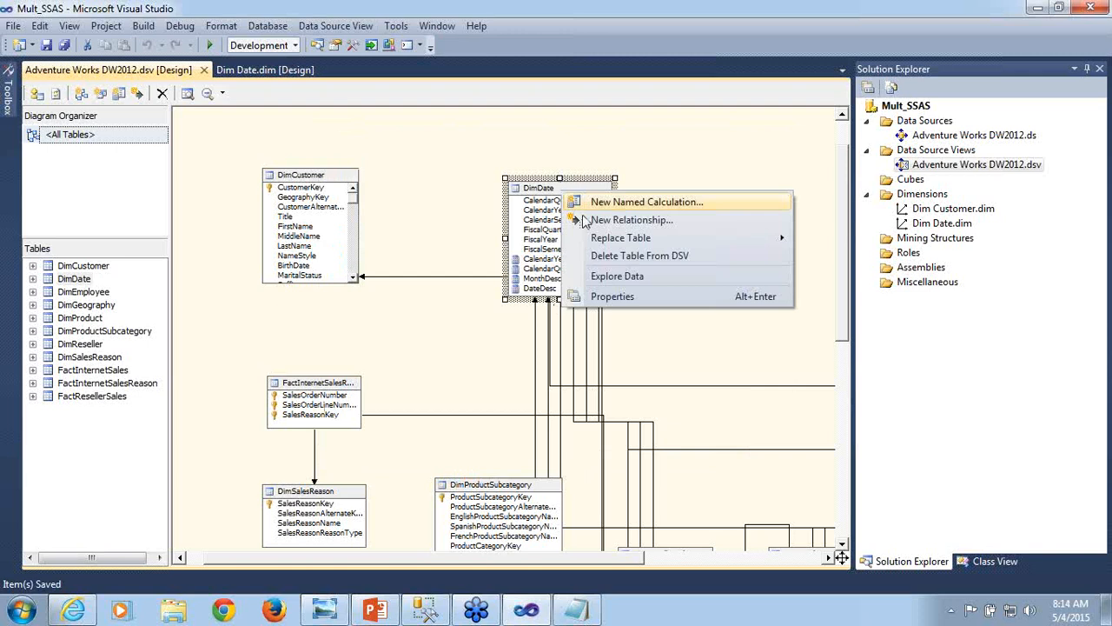
{"action": "left_click", "coordinate": [600, 278]}
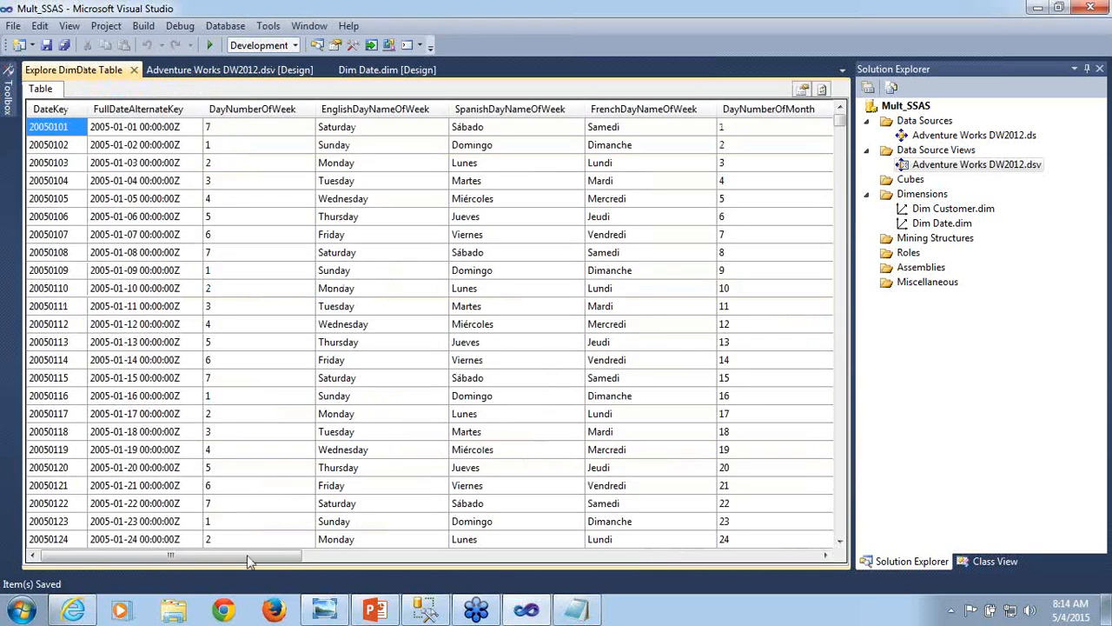
{"action": "left_click_drag", "start_coordinate": [249, 561], "coordinate": [780, 561]}
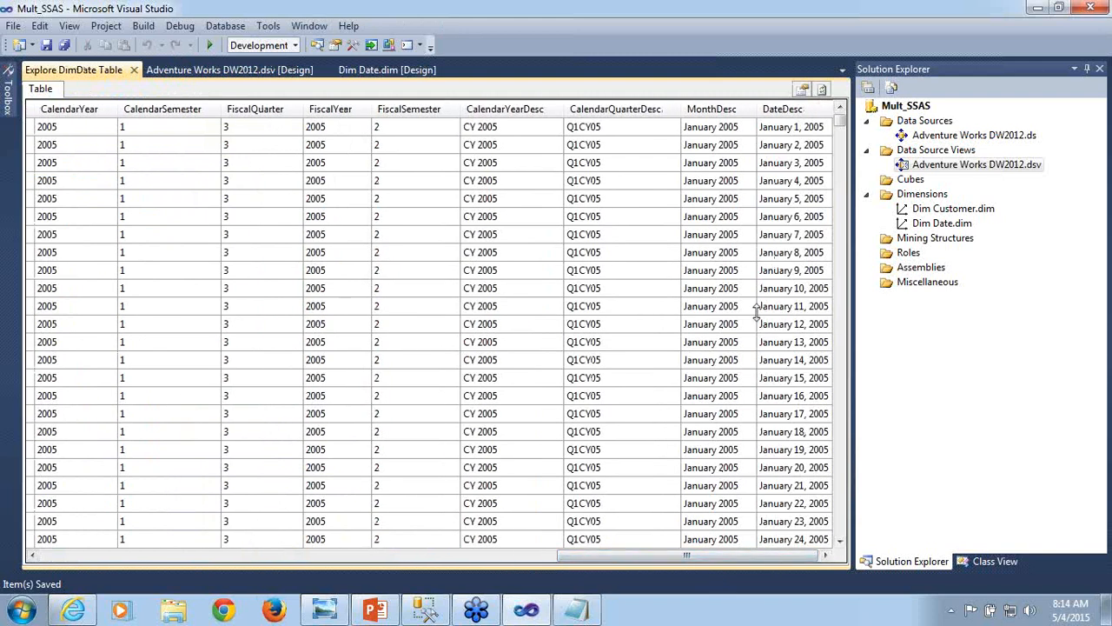
{"action": "left_click", "coordinate": [134, 70]}
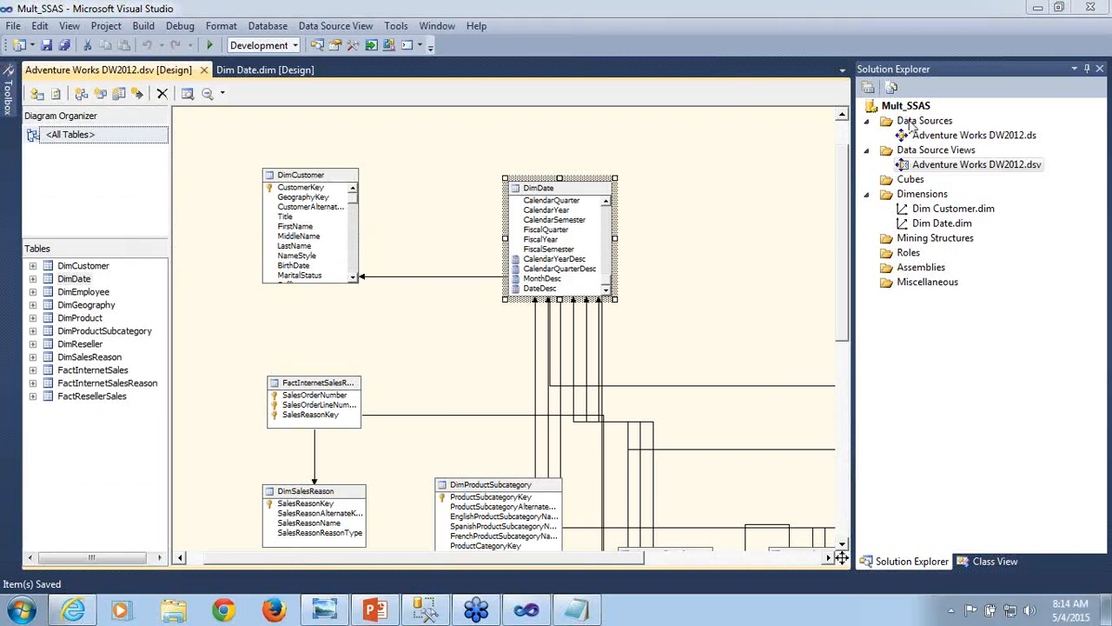
- In the Dim Date dimension, set the Calendar Year attribute's NameColumn to CalendarYearDesc from DimDate
{"action": "double_click", "coordinate": [923, 224]}
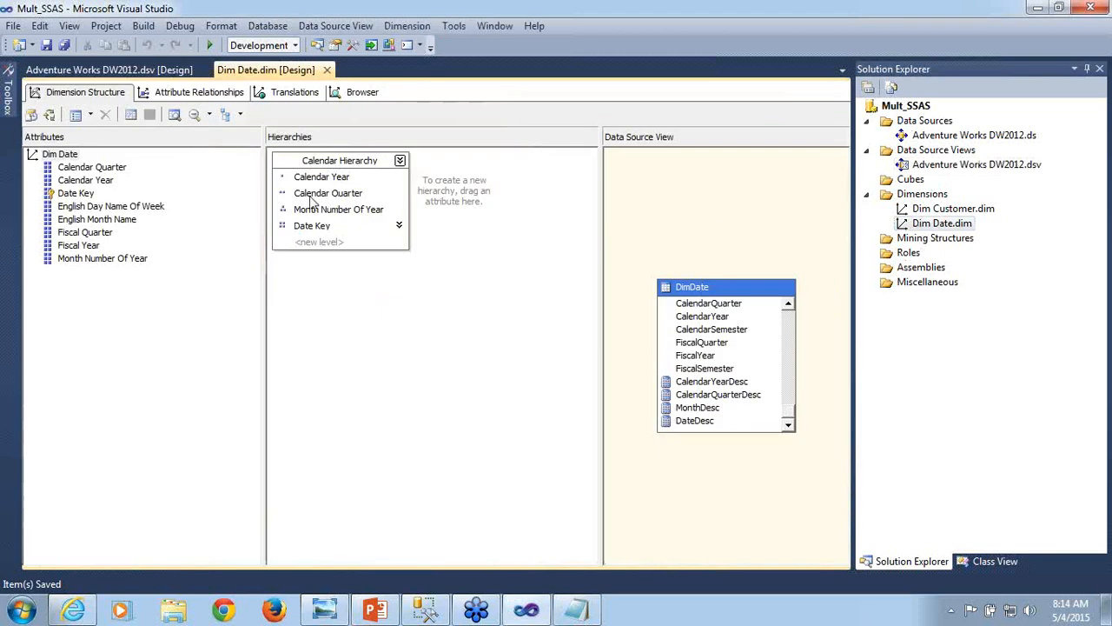
{"action": "left_click", "coordinate": [98, 180]}
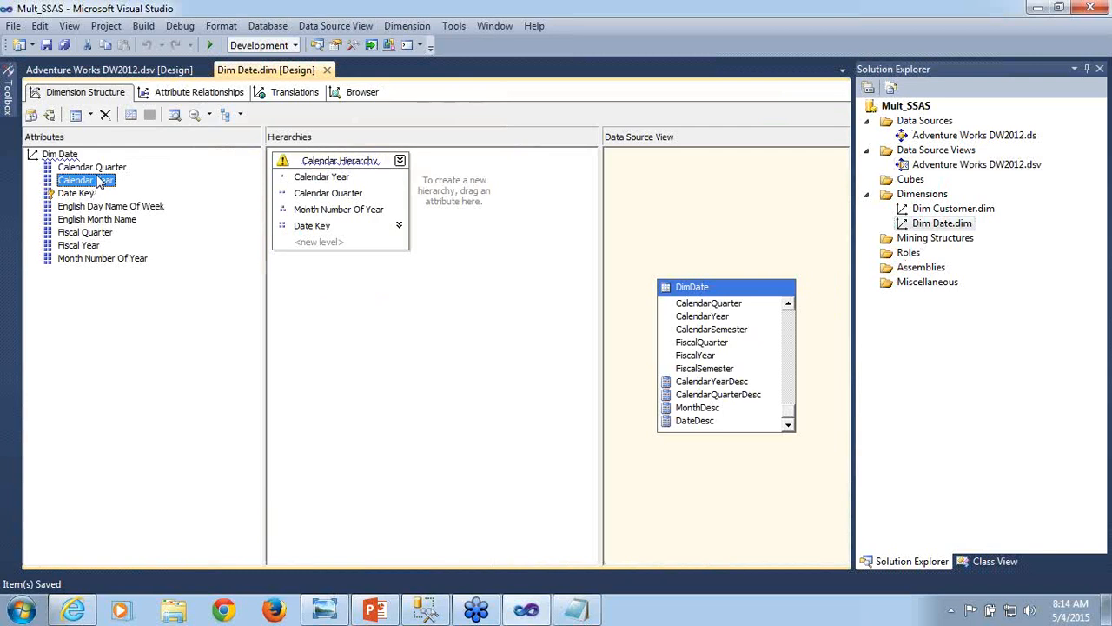
{"action": "key", "text": "F4"}
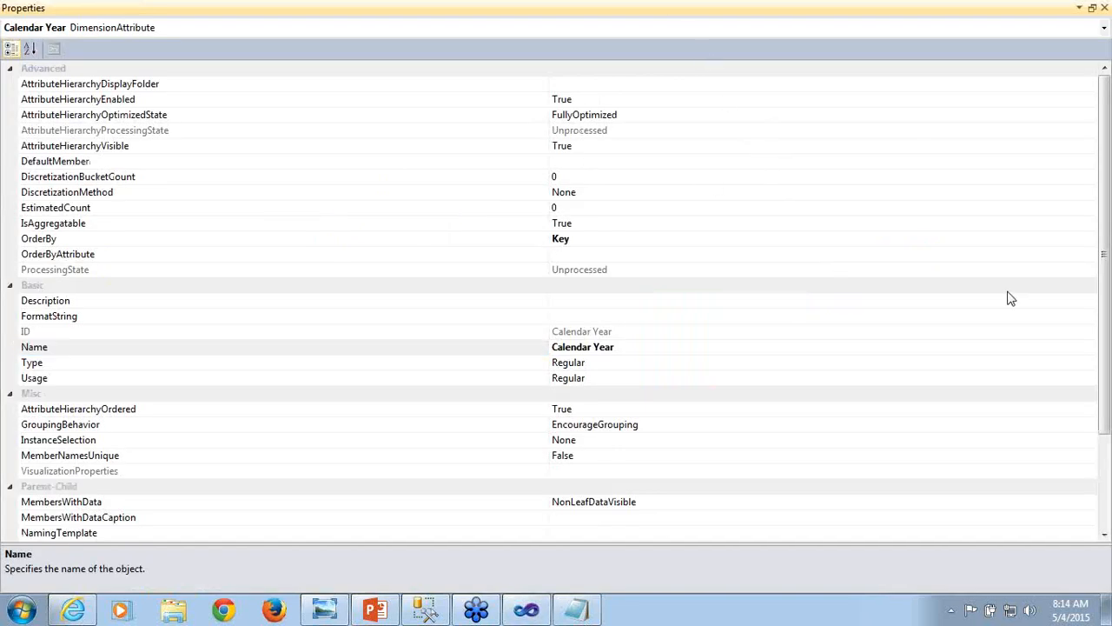
{"action": "left_click_drag", "start_coordinate": [1110, 233], "coordinate": [1110, 473]}
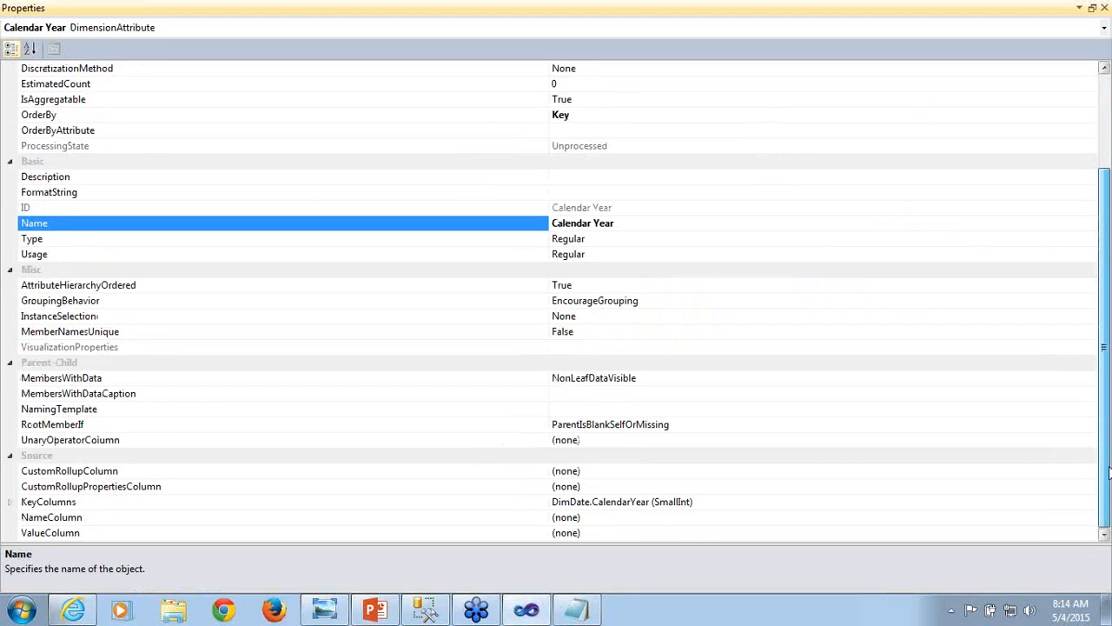
{"action": "left_click", "coordinate": [592, 517]}
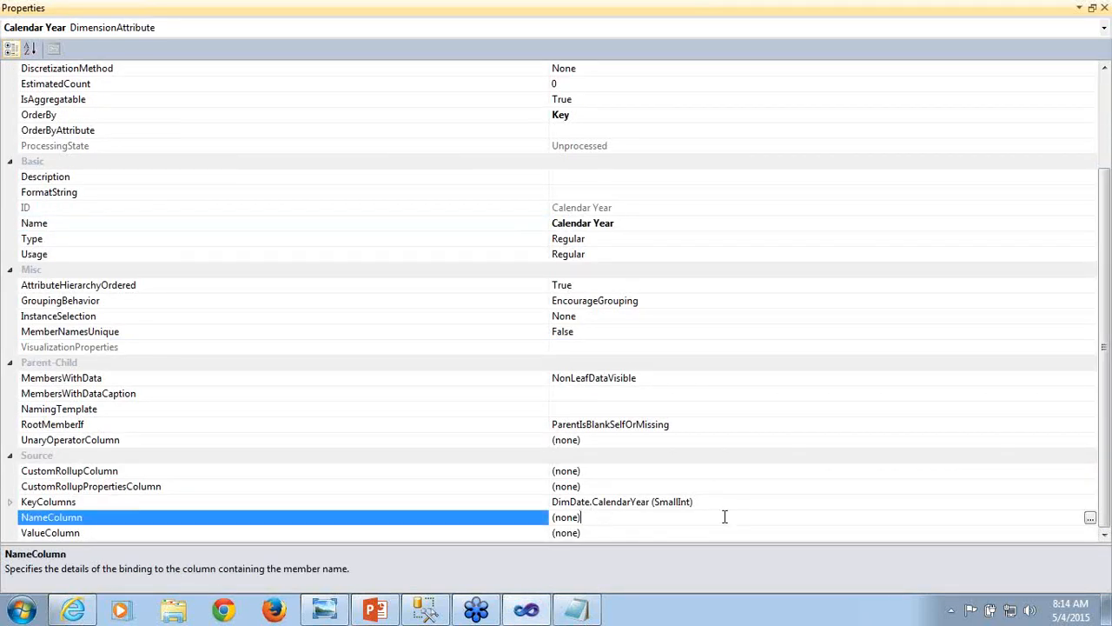
{"action": "left_click", "coordinate": [1091, 519]}
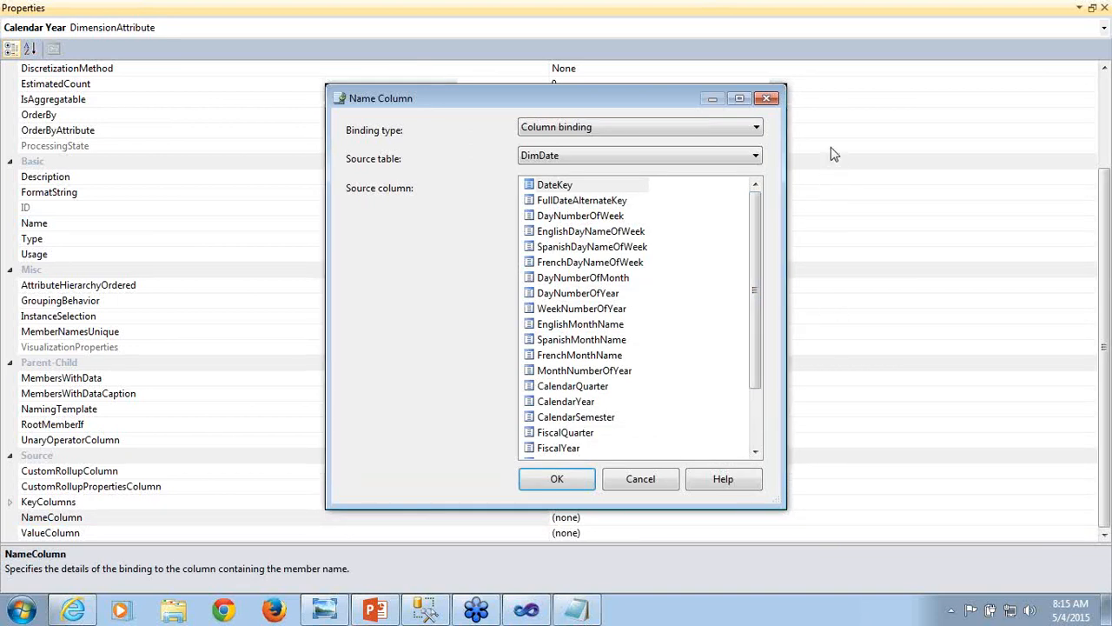
{"action": "left_click", "coordinate": [762, 36]}
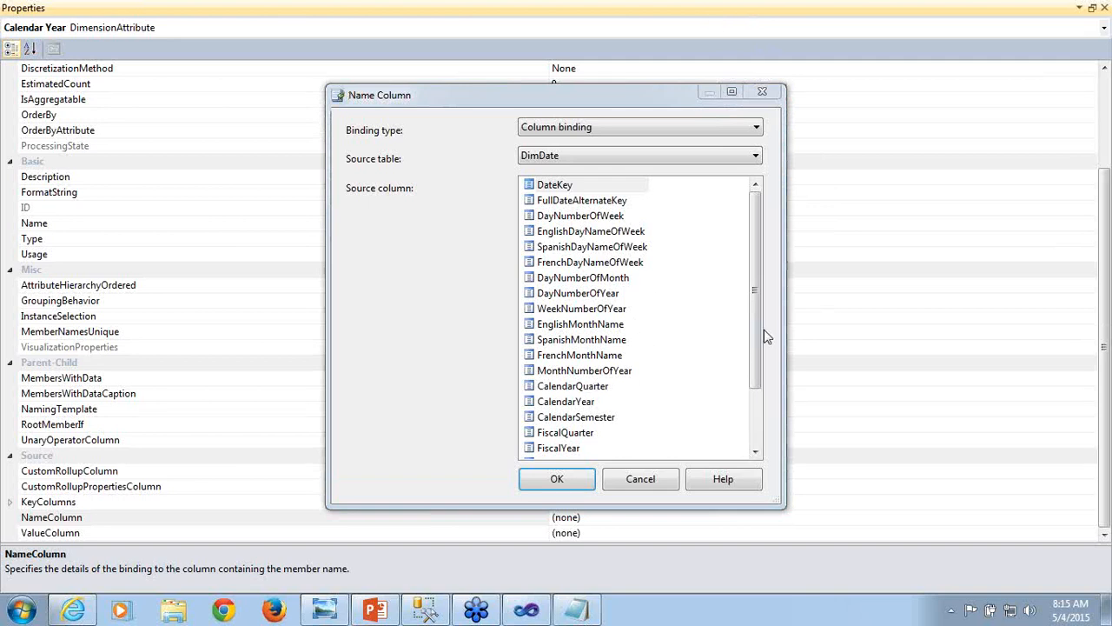
{"action": "left_click_drag", "start_coordinate": [753, 329], "coordinate": [760, 422]}
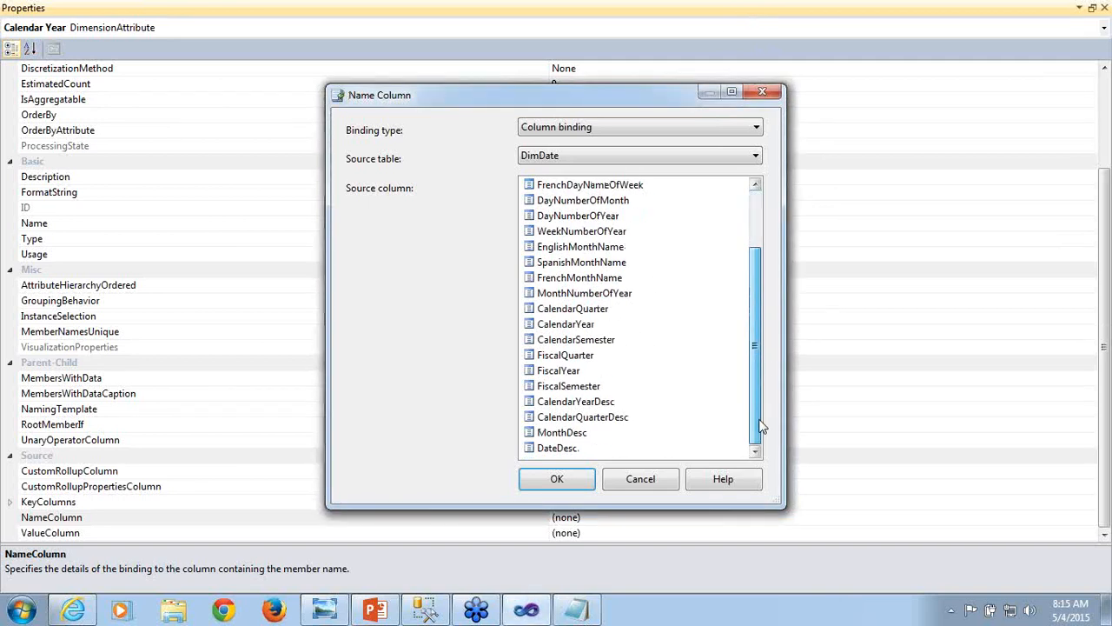
{"action": "left_click", "coordinate": [610, 402]}
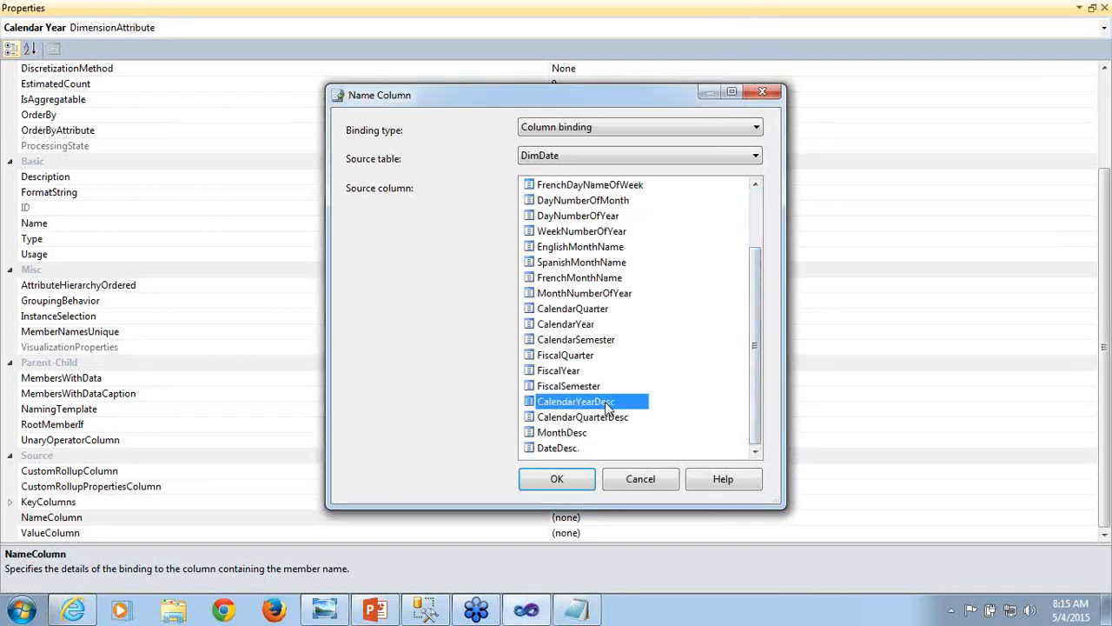
{"action": "left_click", "coordinate": [559, 494]}
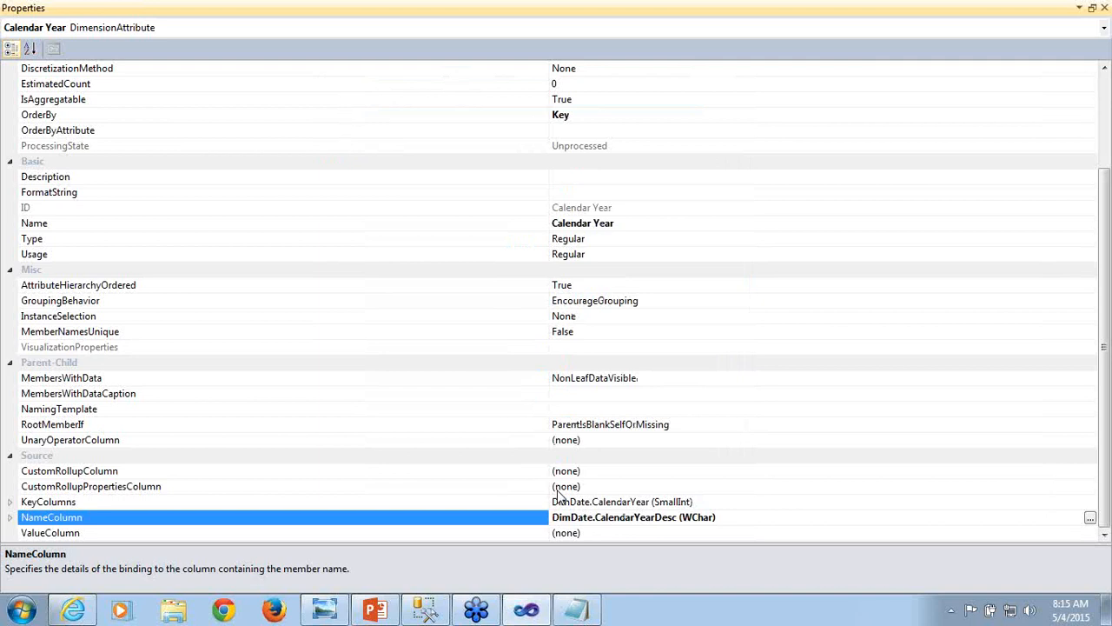
{"action": "left_click", "coordinate": [1049, 7]}
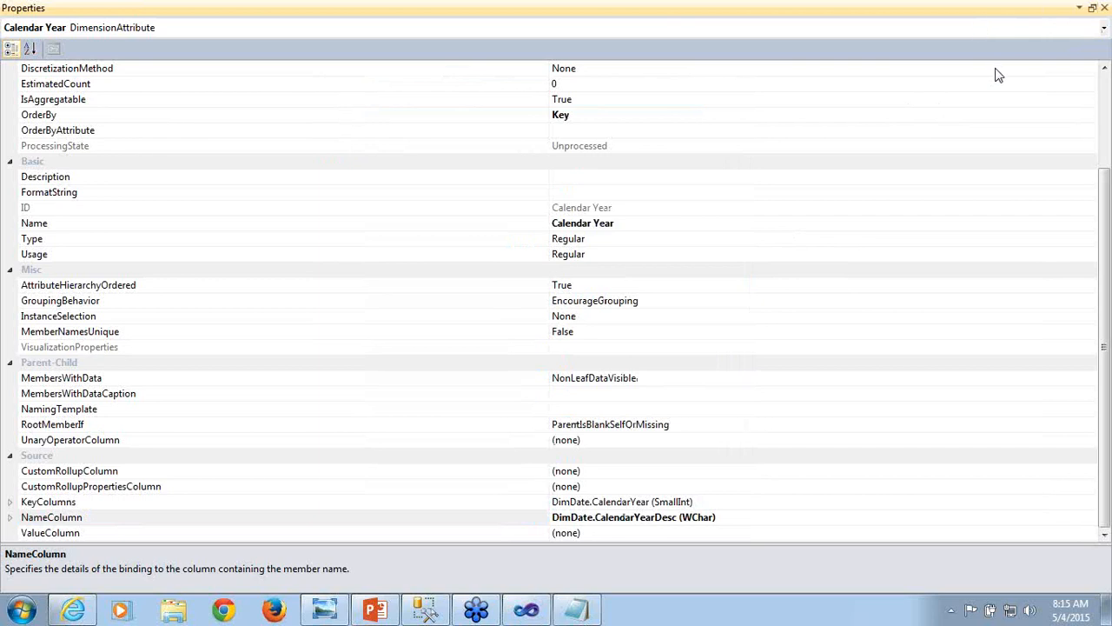
- Set the Calendar Quarter attribute's NameColumn to CalendarQuarterDesc from DimDate
{"action": "left_click", "coordinate": [953, 31]}
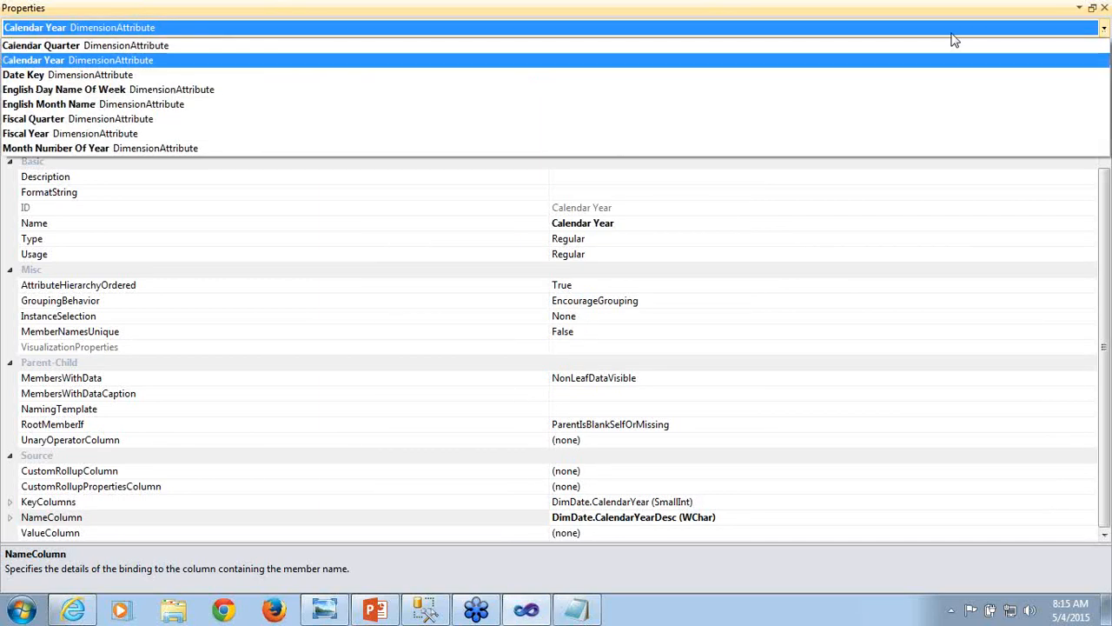
{"action": "left_click", "coordinate": [233, 49]}
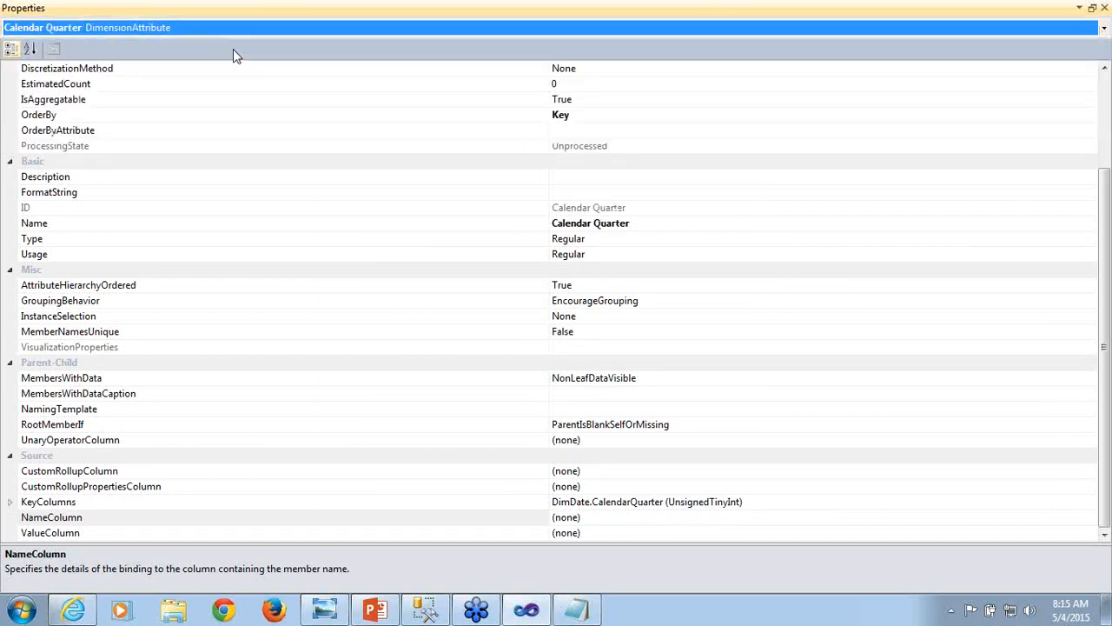
{"action": "left_click", "coordinate": [619, 520]}
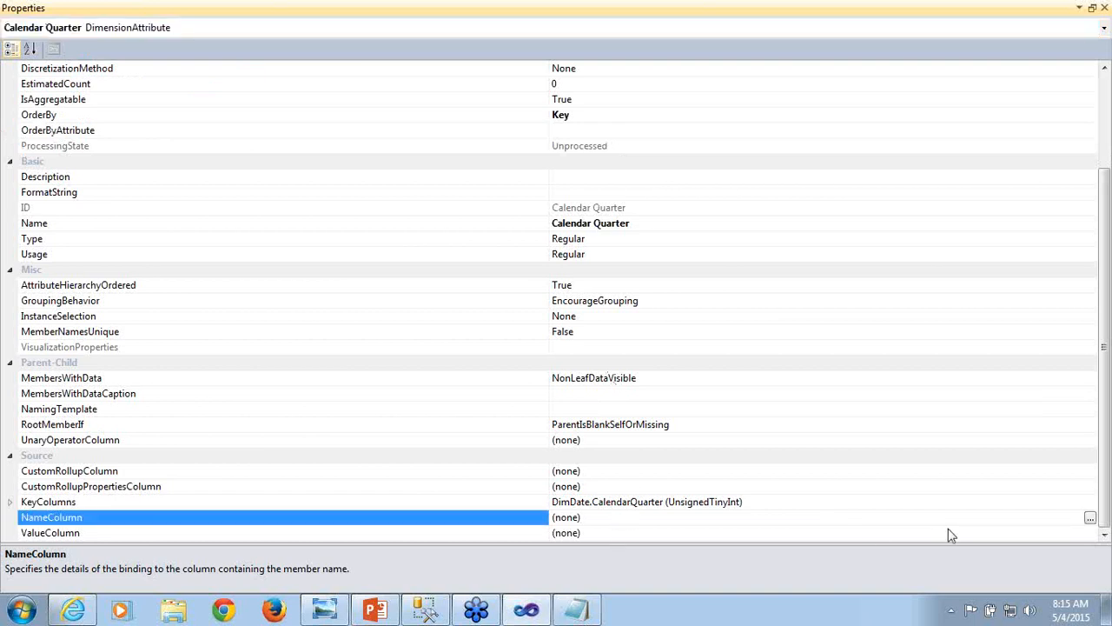
{"action": "left_click", "coordinate": [1090, 518]}
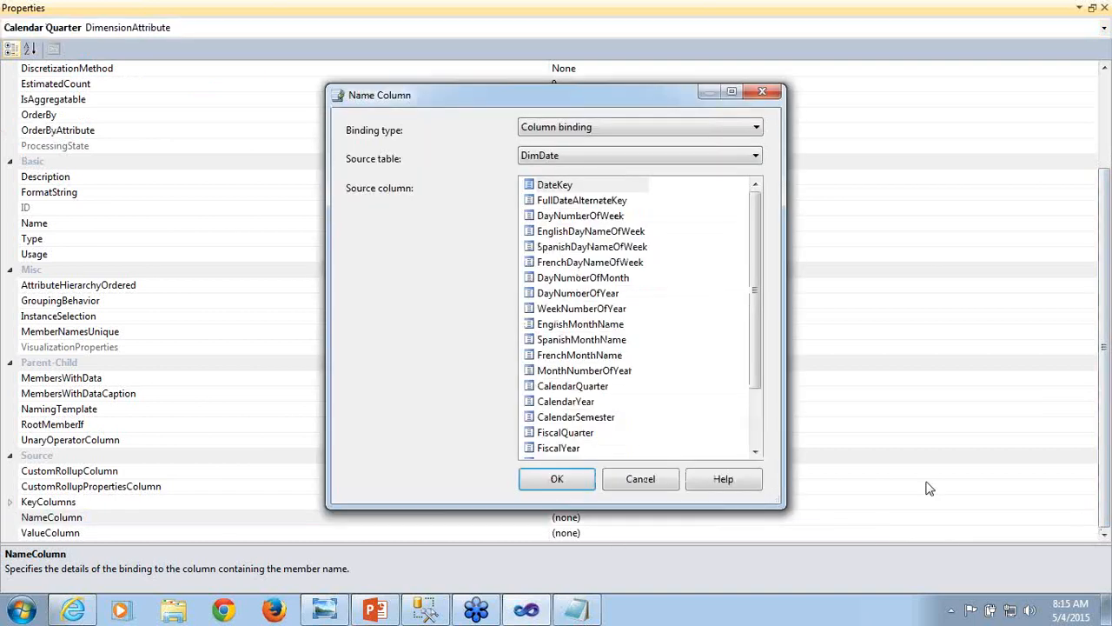
{"action": "left_click_drag", "start_coordinate": [752, 282], "coordinate": [770, 397]}
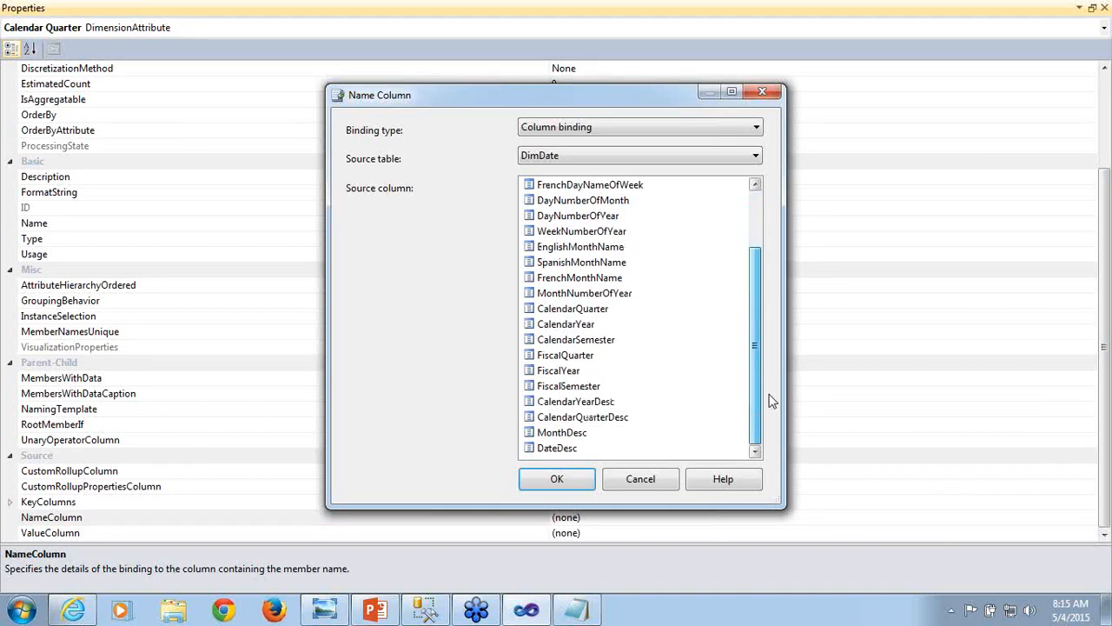
{"action": "left_click", "coordinate": [611, 418]}
{"action": "left_click", "coordinate": [561, 484]}
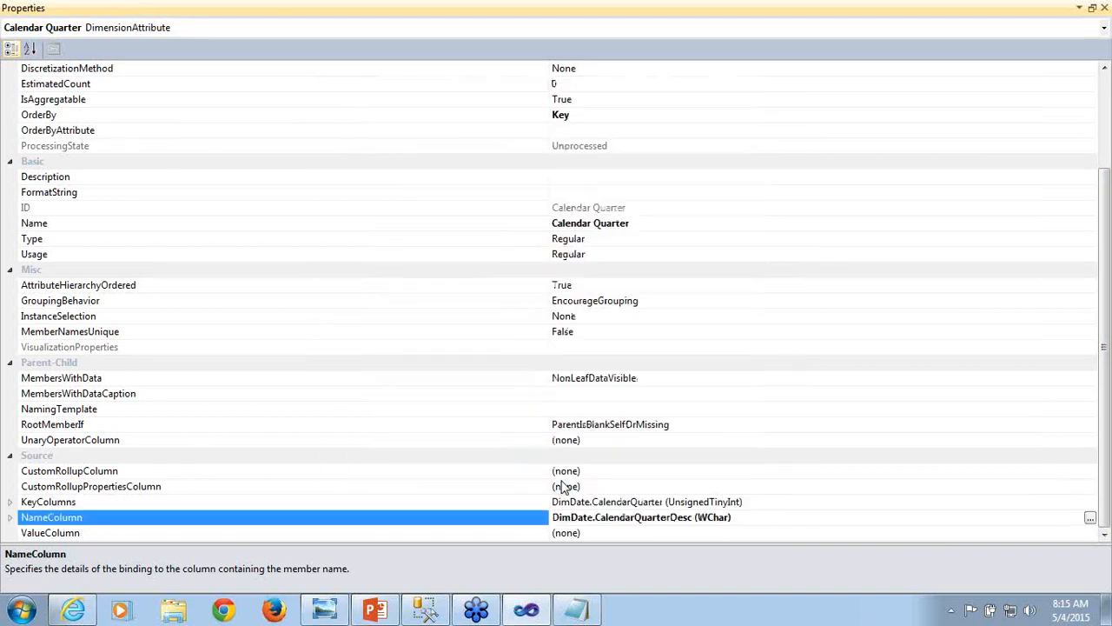
- Set the Month Number Of Year attribute's NameColumn to MonthDesc from DimDate
{"action": "left_click", "coordinate": [1103, 31]}
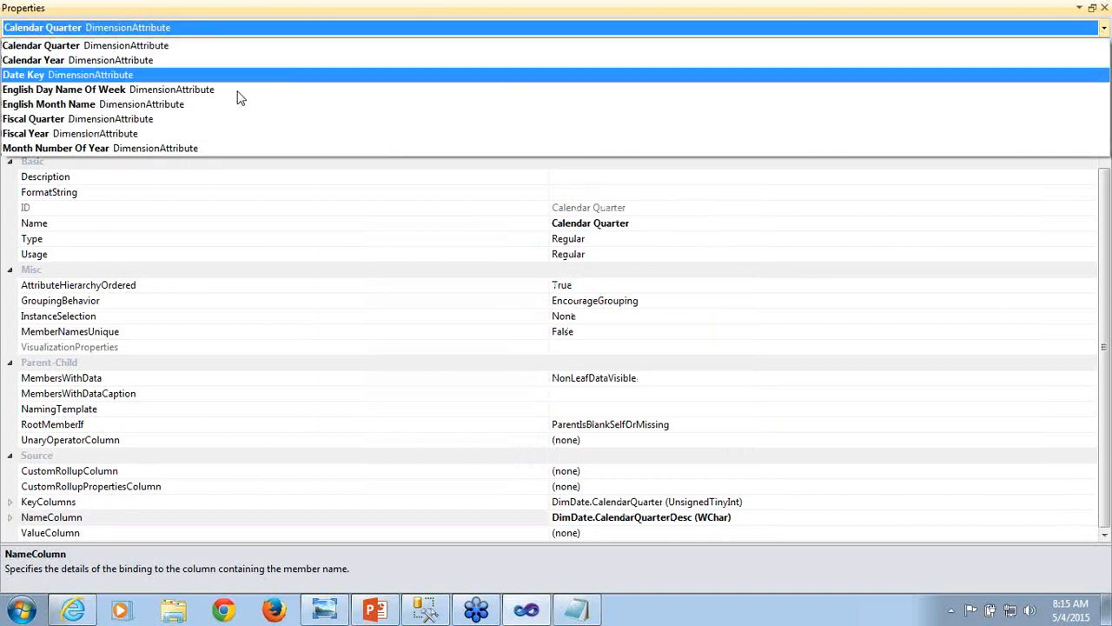
{"action": "left_click", "coordinate": [151, 149]}
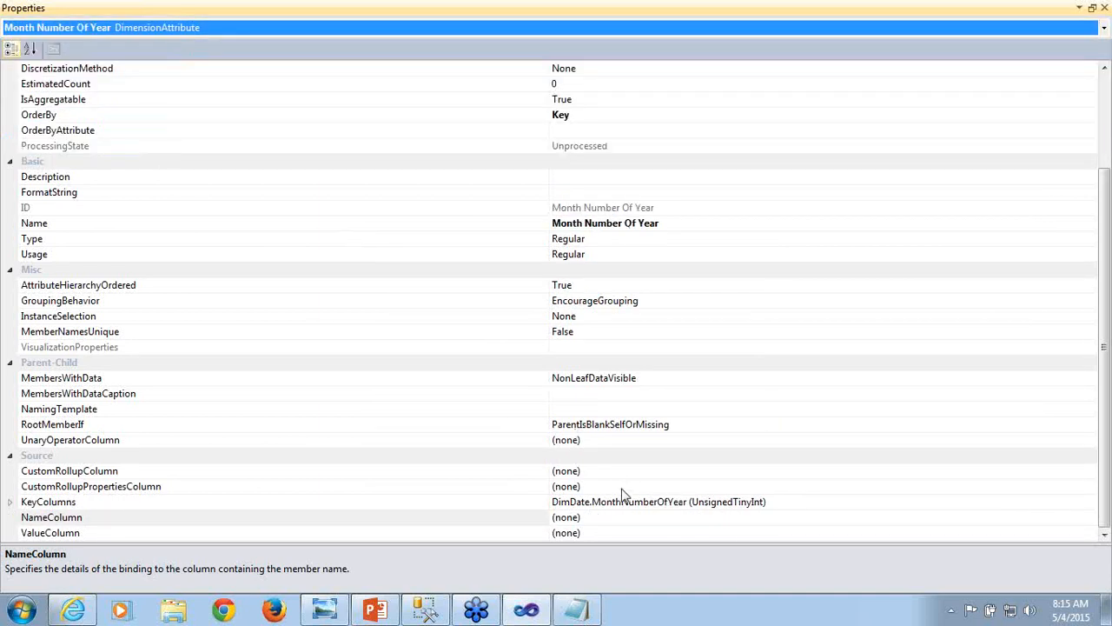
{"action": "left_click", "coordinate": [632, 519]}
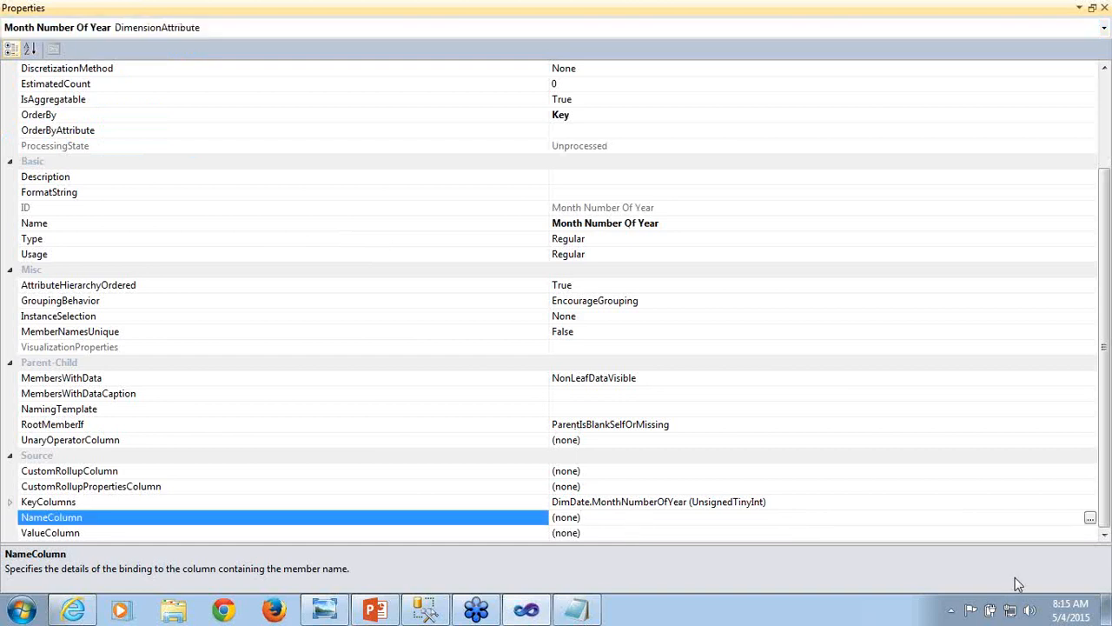
{"action": "left_click", "coordinate": [1090, 517]}
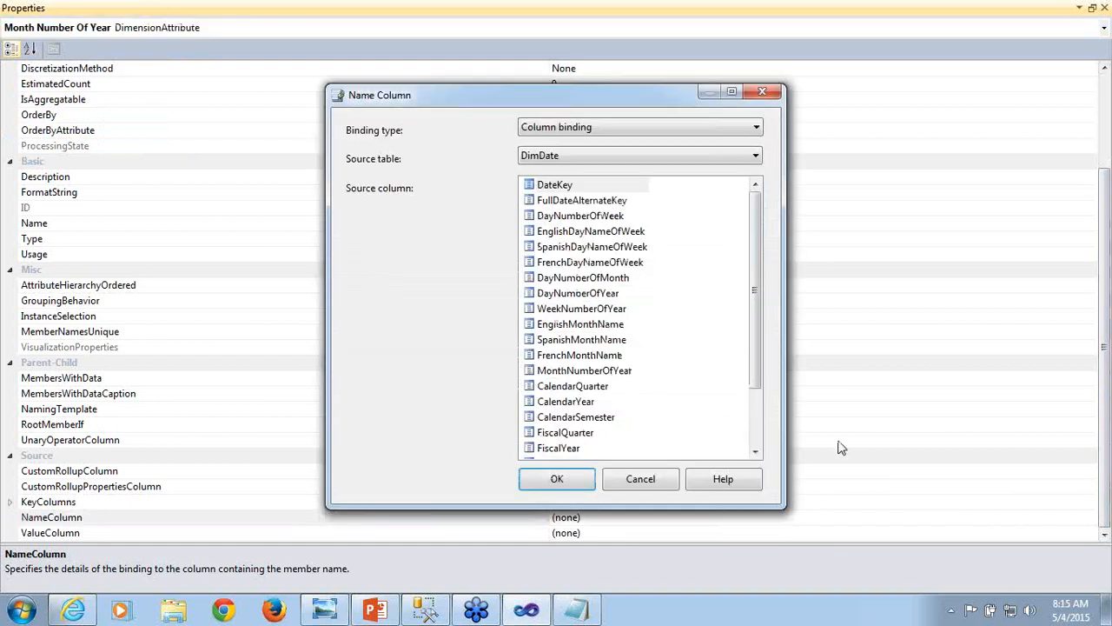
{"action": "left_click_drag", "start_coordinate": [763, 365], "coordinate": [762, 475]}
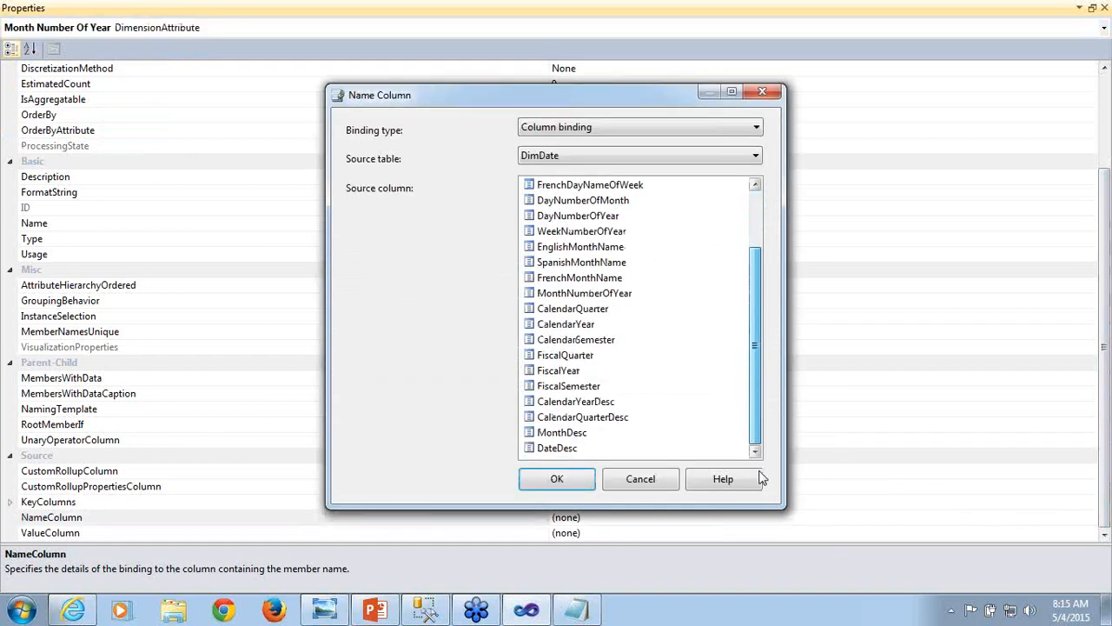
{"action": "left_click", "coordinate": [546, 432]}
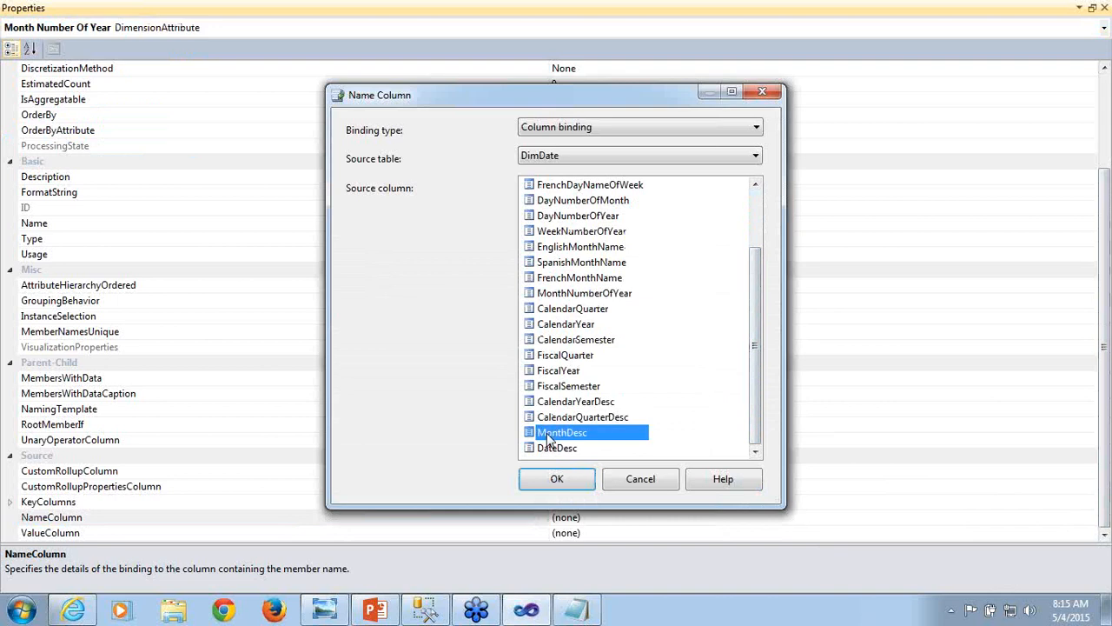
{"action": "left_click", "coordinate": [550, 480]}
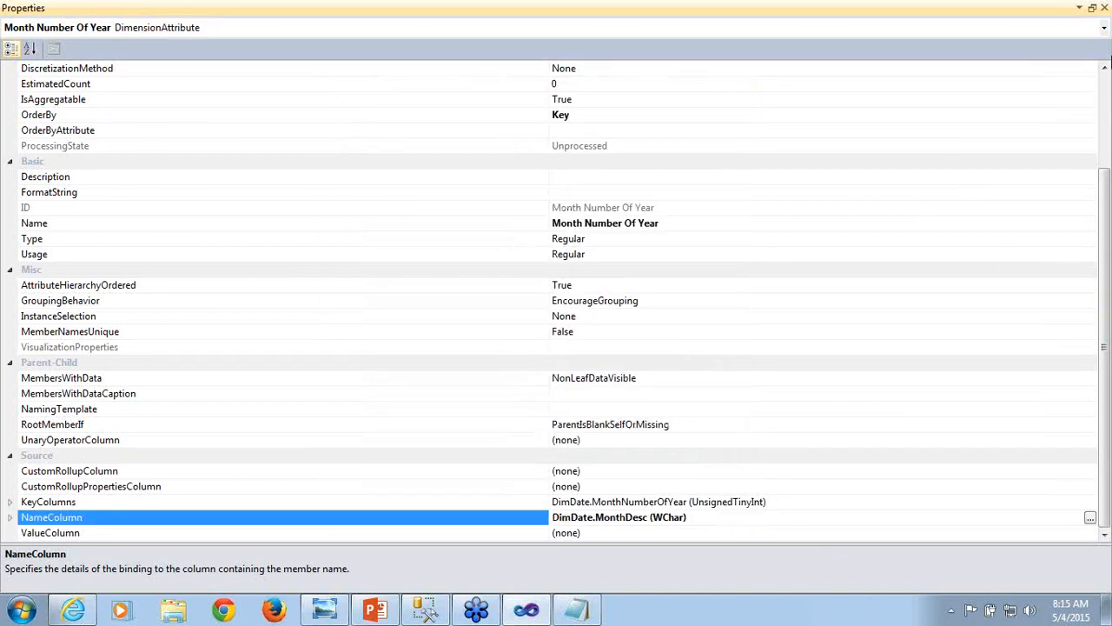
- Set the Date Key attribute's NameColumn to DateDesc from DimDate, then close the properties and save the Dim Date dimension
{"action": "left_click", "coordinate": [1104, 28]}
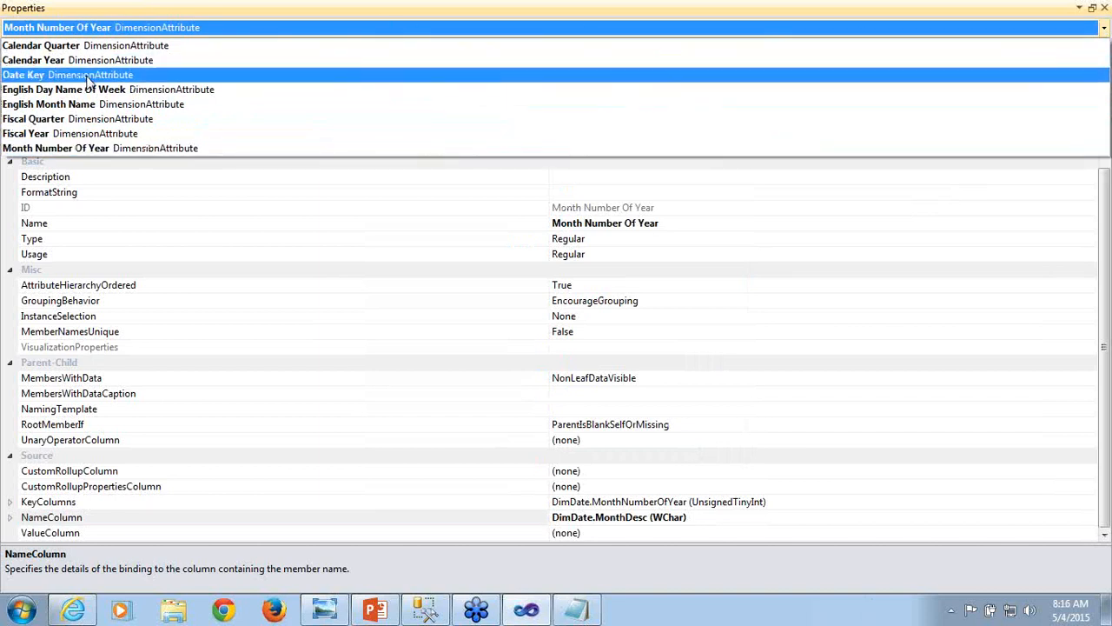
{"action": "left_click", "coordinate": [87, 75]}
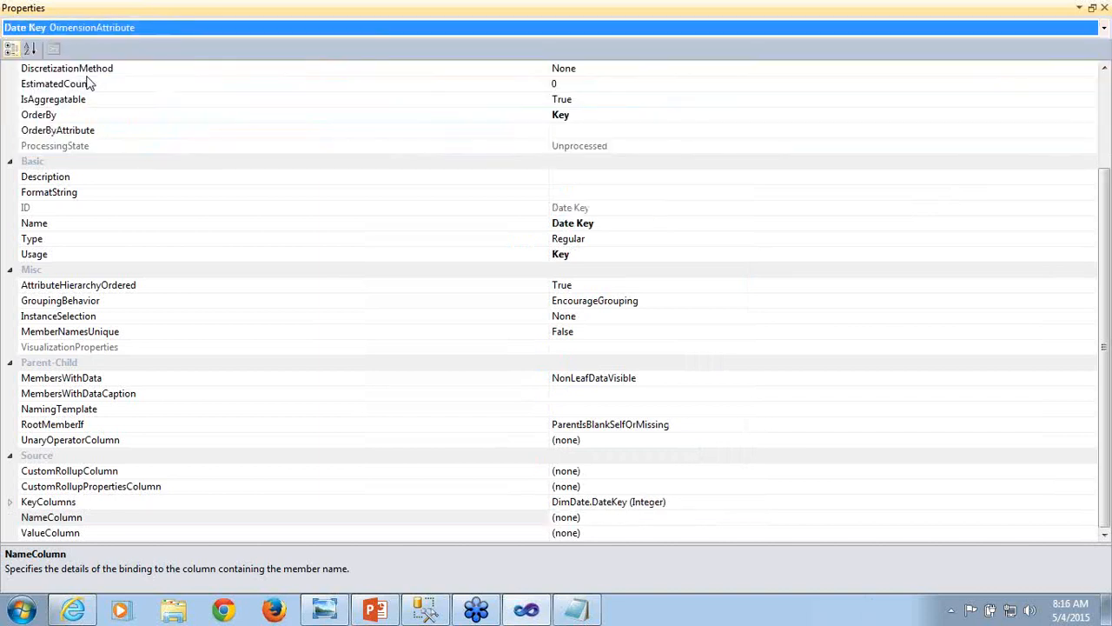
{"action": "left_click", "coordinate": [695, 518]}
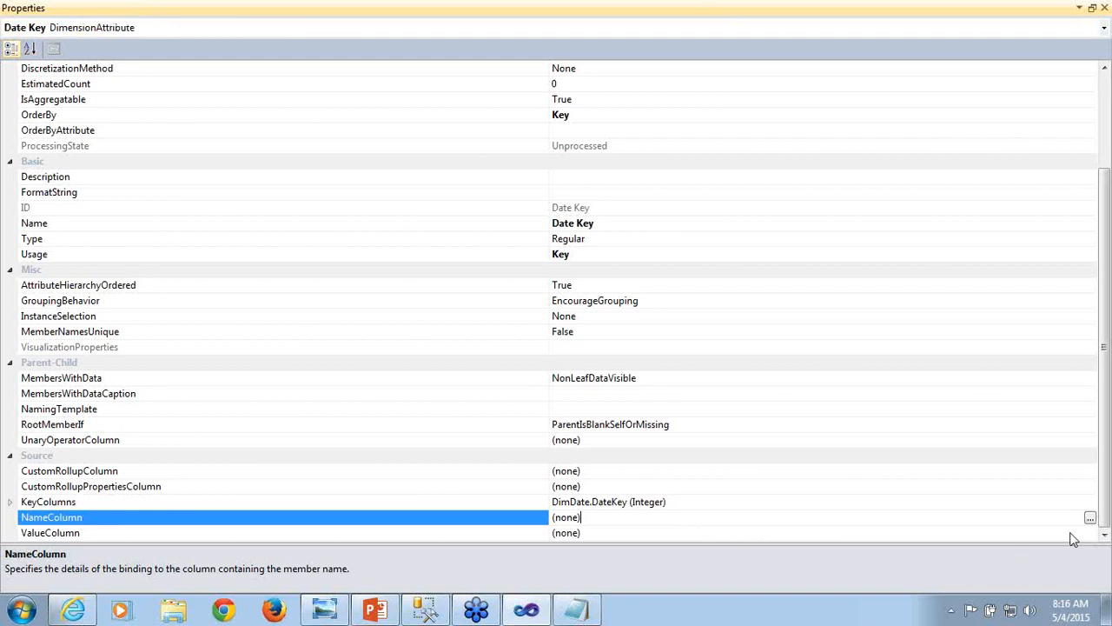
{"action": "left_click", "coordinate": [1090, 519]}
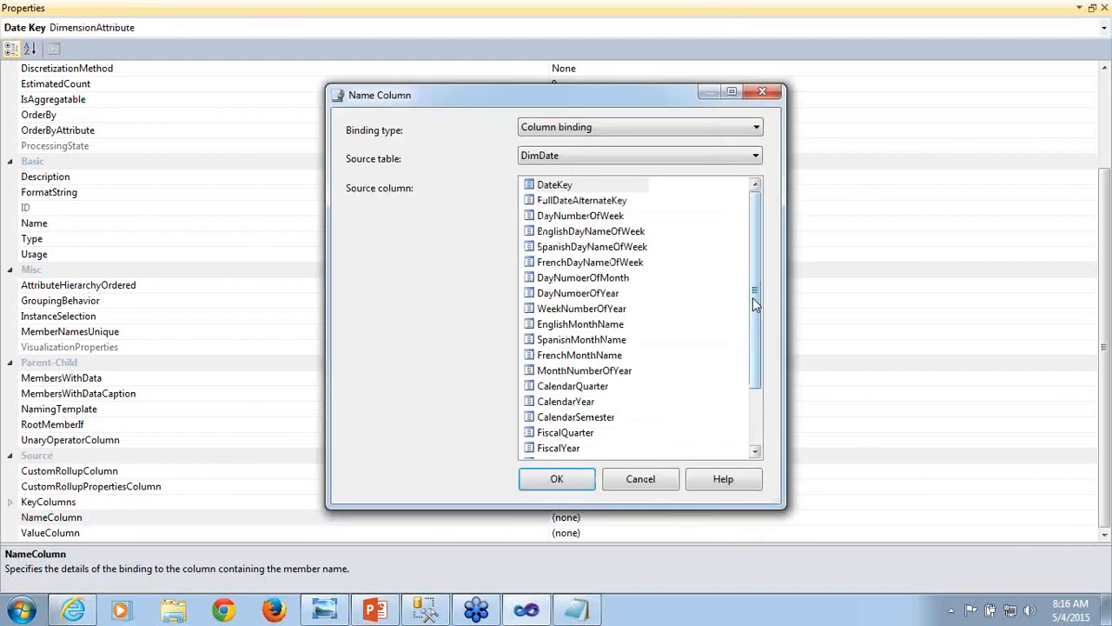
{"action": "left_click_drag", "start_coordinate": [752, 297], "coordinate": [756, 375]}
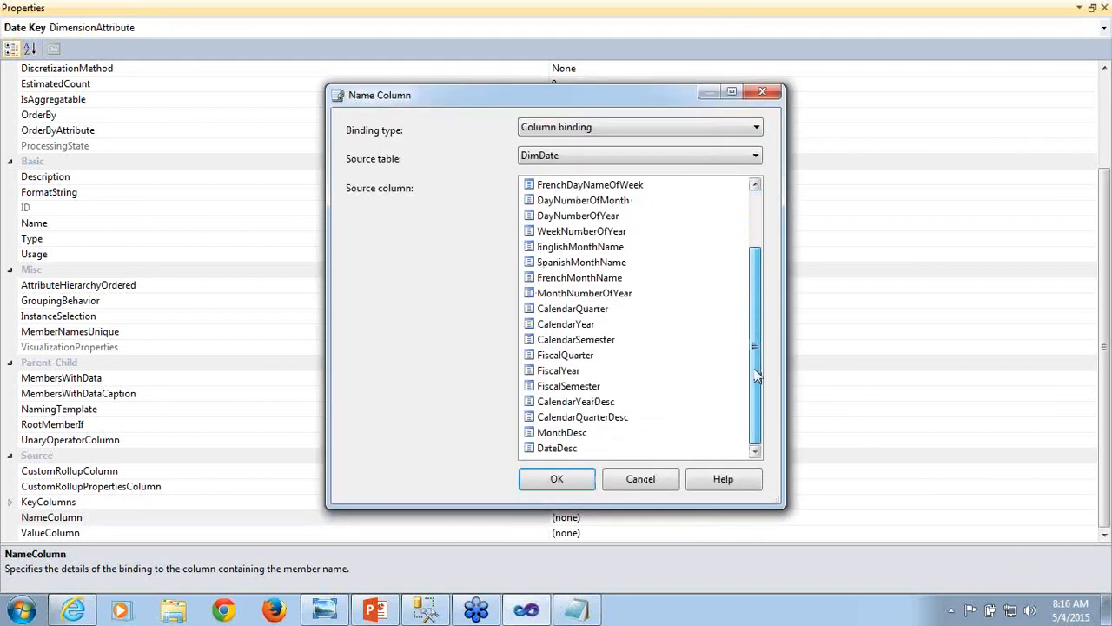
{"action": "left_click", "coordinate": [567, 450]}
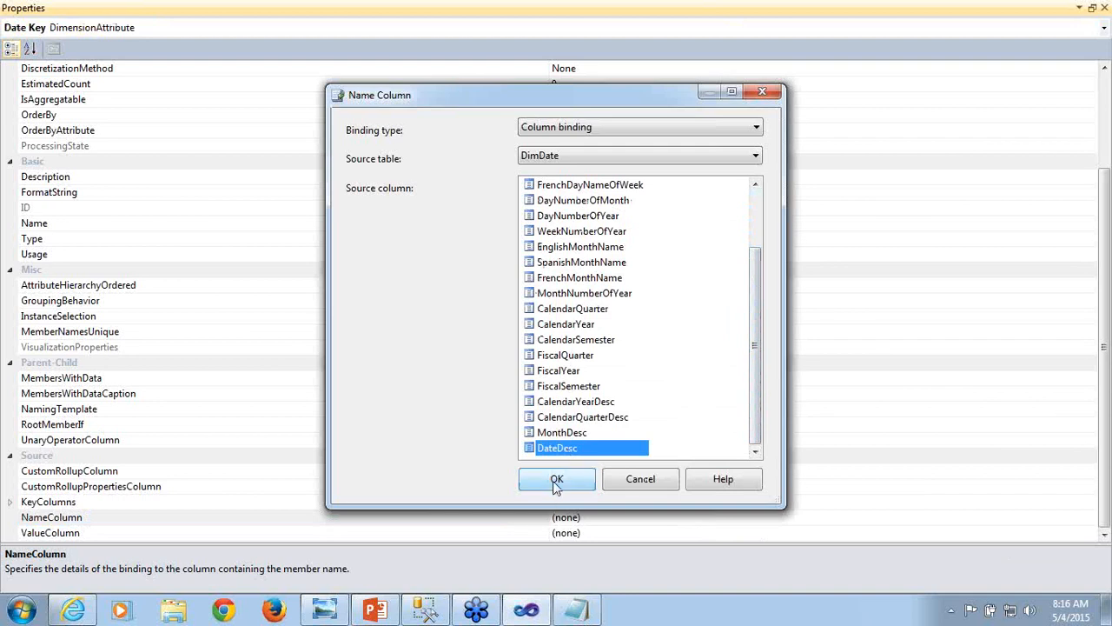
{"action": "left_click", "coordinate": [557, 479]}
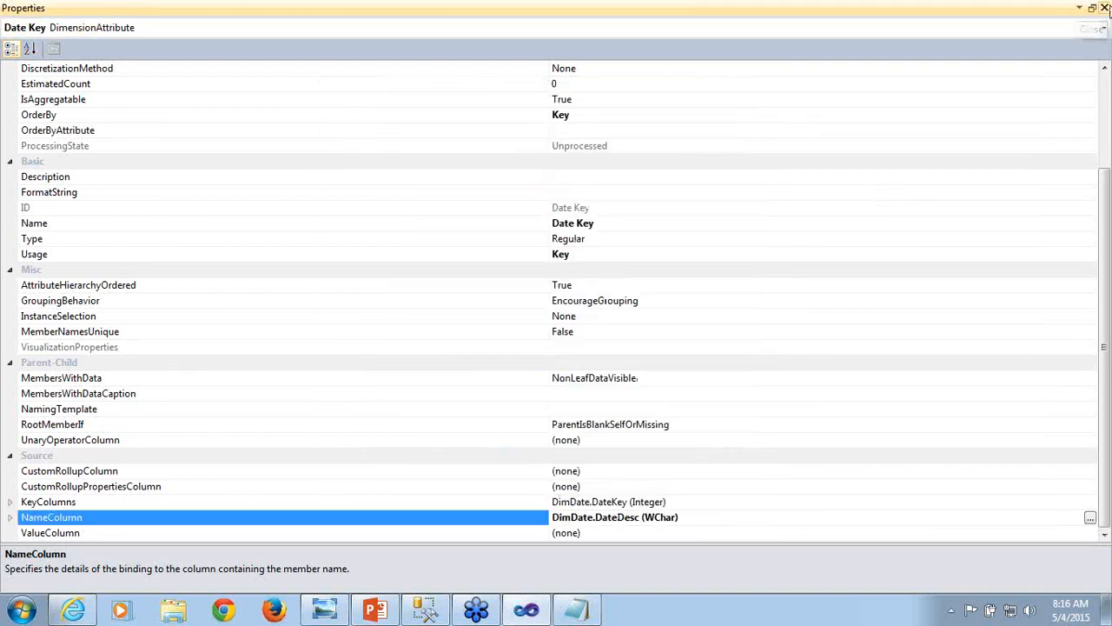
{"action": "left_click", "coordinate": [1105, 8]}
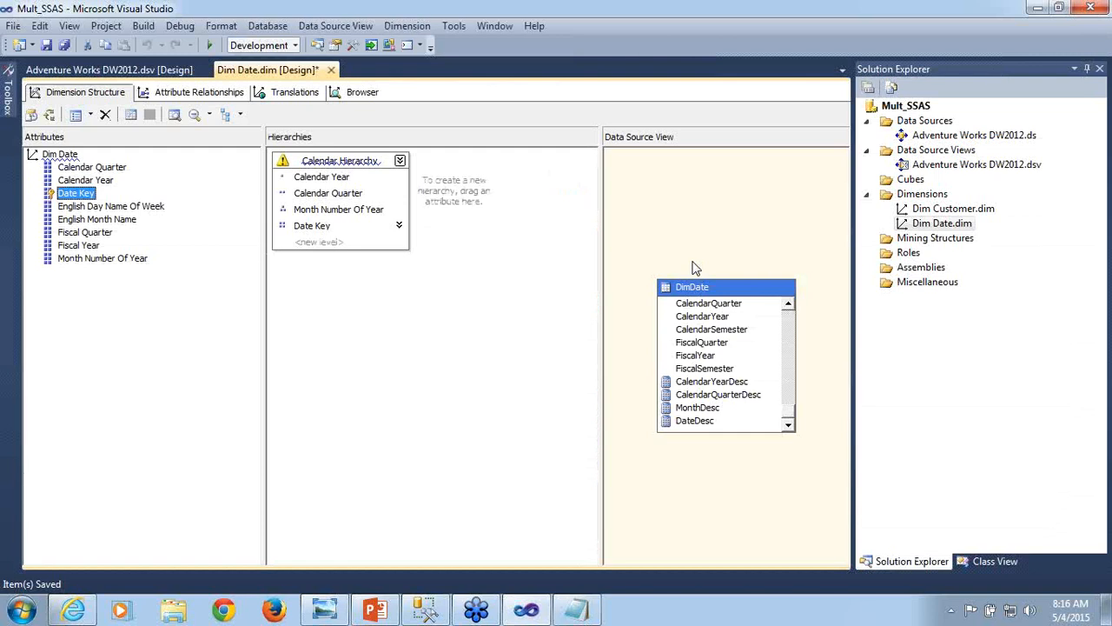
{"action": "key", "text": "ctrl+s"}
{"action": "mouse_move", "coordinate": [285, 168]}
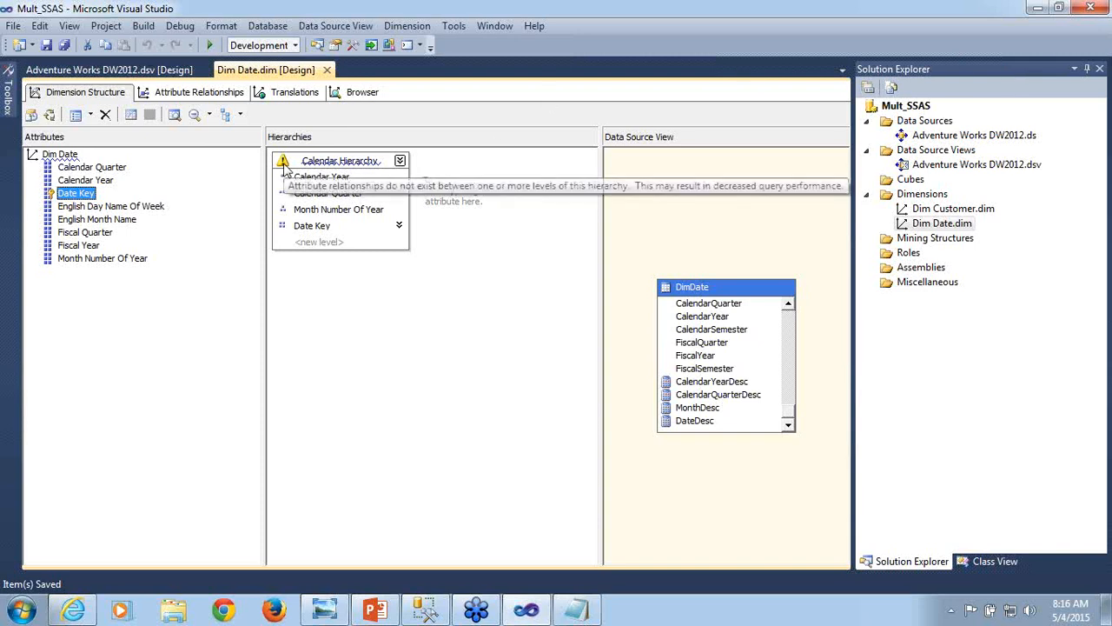
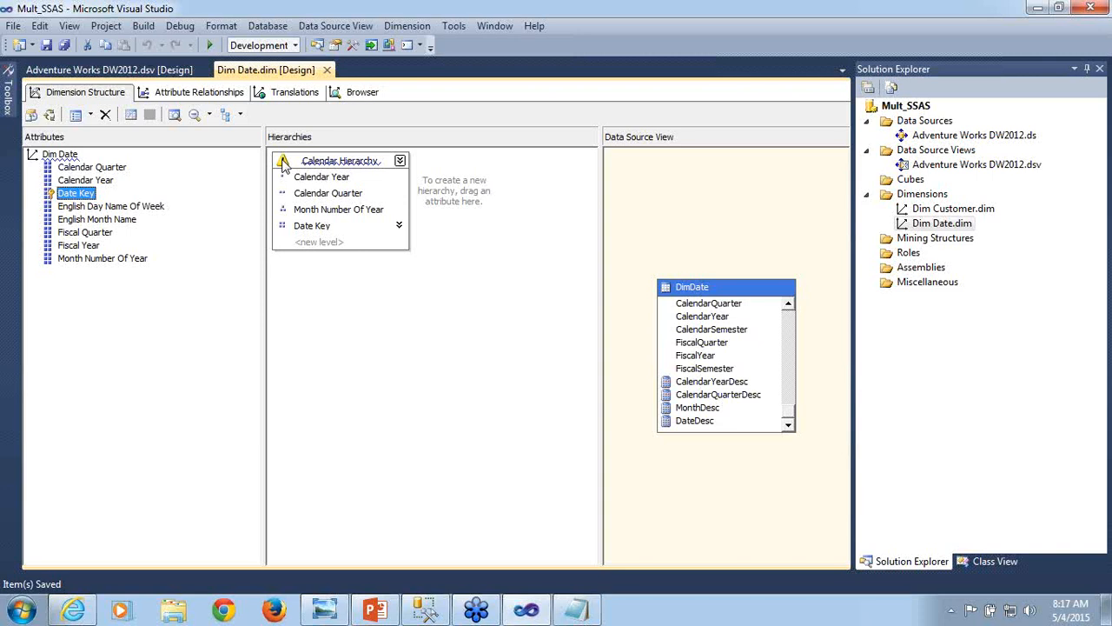
- Examine the Dim Date attribute relationships from Date Key to Calendar Year, Calendar Quarter and Month Number Of Year, and compare them with the Calendar Hierarchy
{"action": "left_click", "coordinate": [198, 92]}
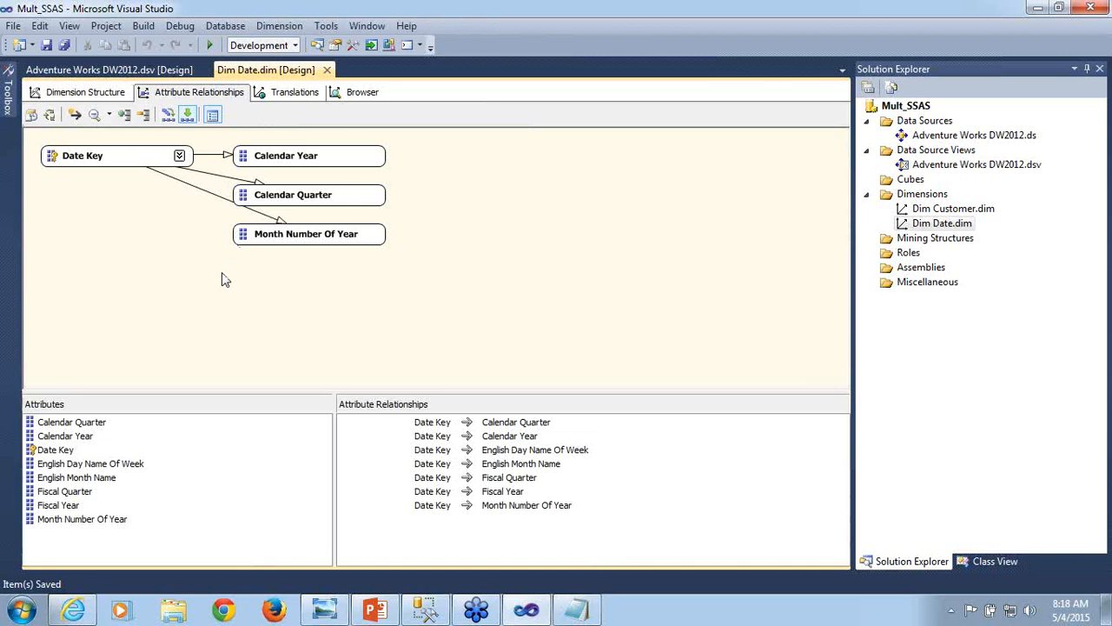
{"action": "left_click", "coordinate": [271, 162]}
{"action": "left_click", "coordinate": [135, 164]}
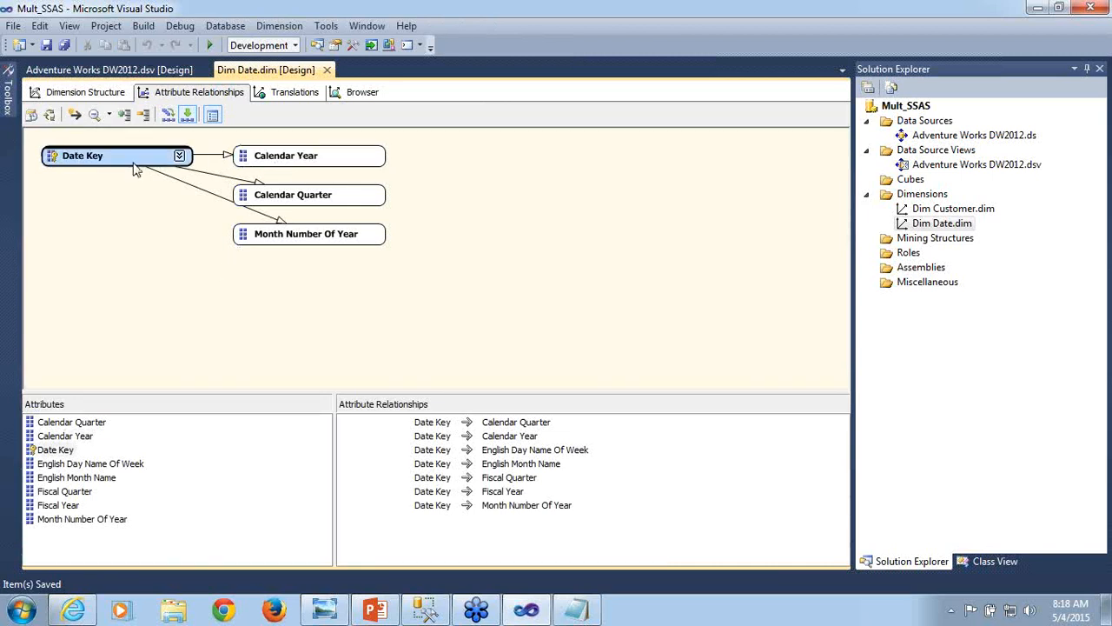
{"action": "left_click", "coordinate": [274, 204]}
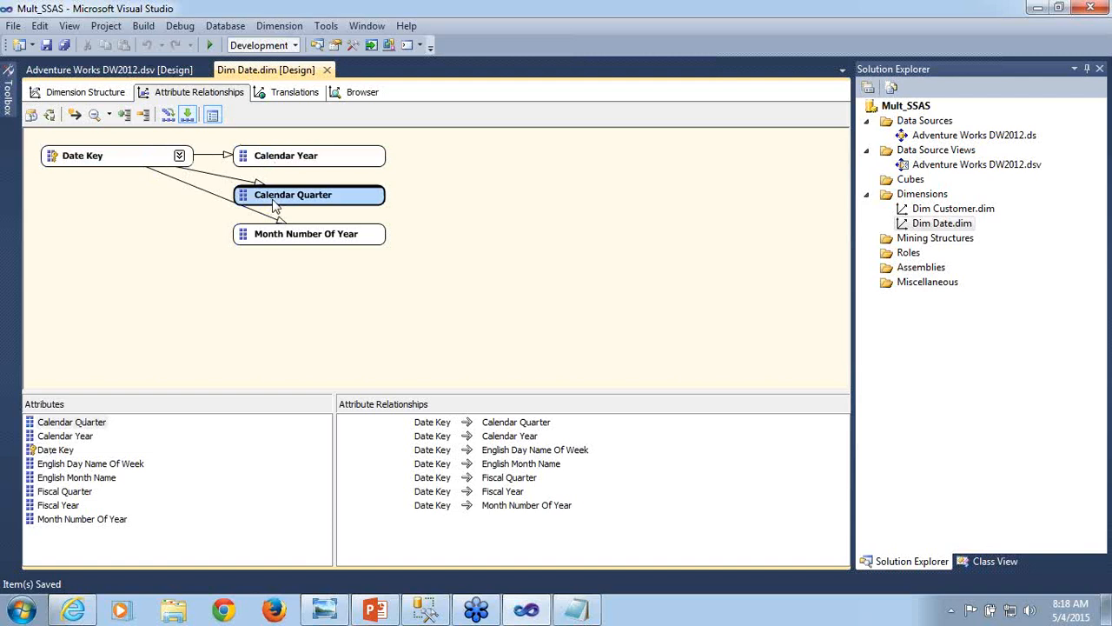
{"action": "left_click", "coordinate": [119, 158]}
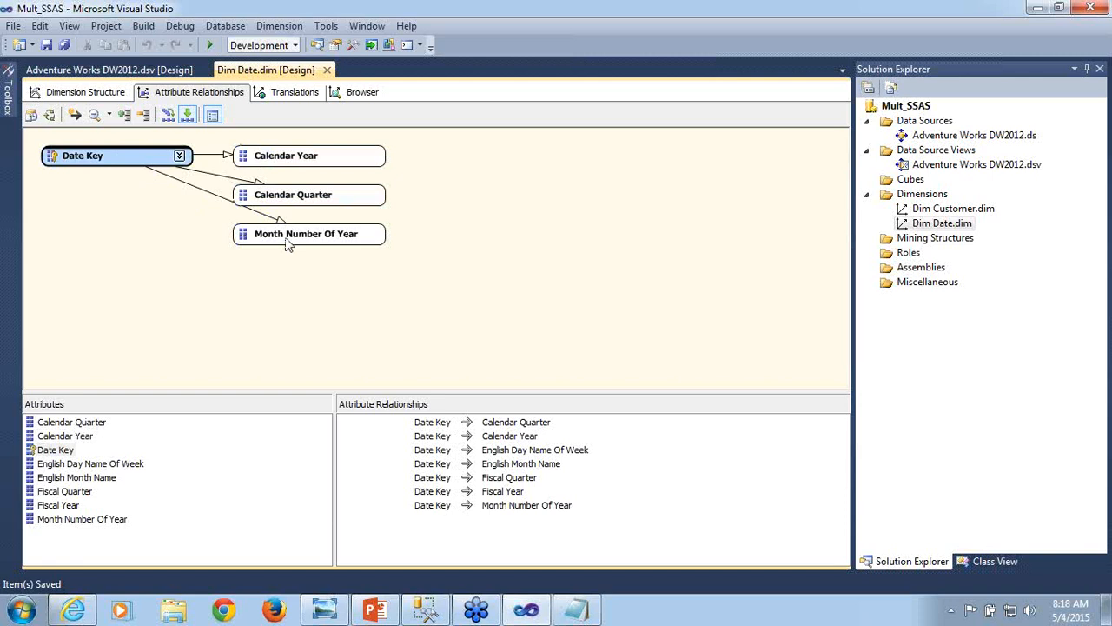
{"action": "left_click", "coordinate": [285, 238]}
{"action": "left_click", "coordinate": [123, 162]}
{"action": "left_click", "coordinate": [87, 92]}
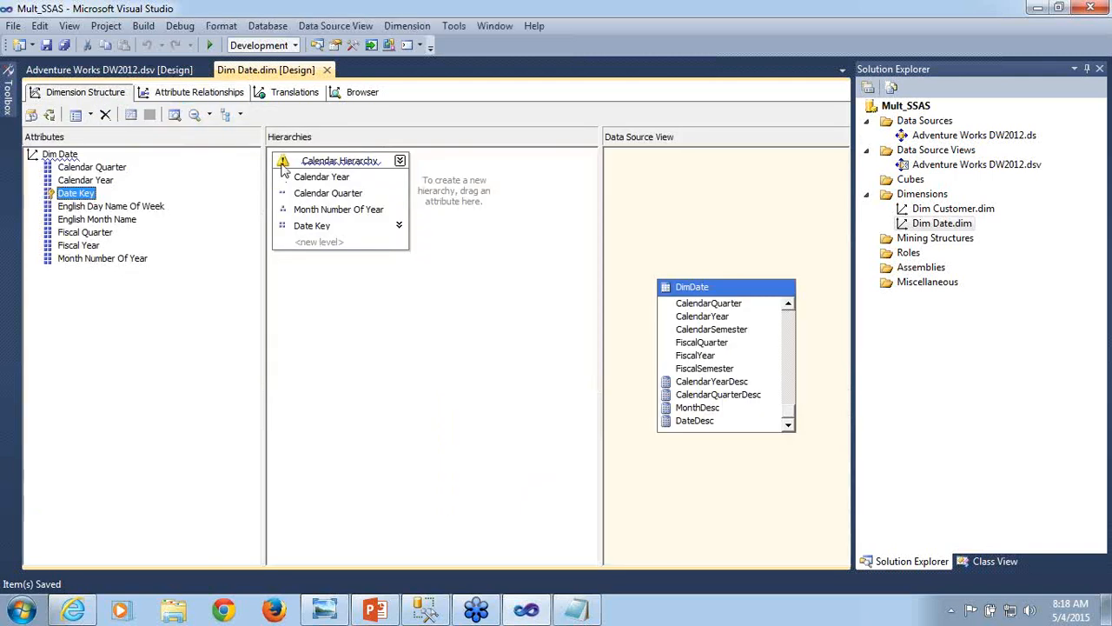
- In the Dim Date attribute relationships, relate Month Number Of Year to Calendar Quarter
{"action": "left_click", "coordinate": [203, 95]}
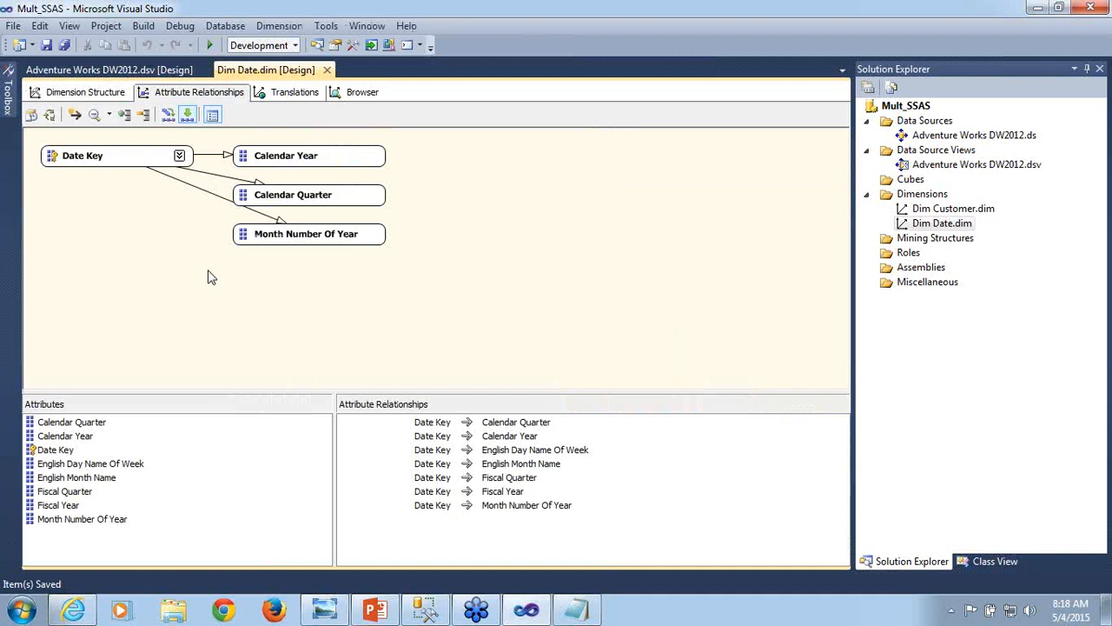
{"action": "left_click", "coordinate": [290, 243]}
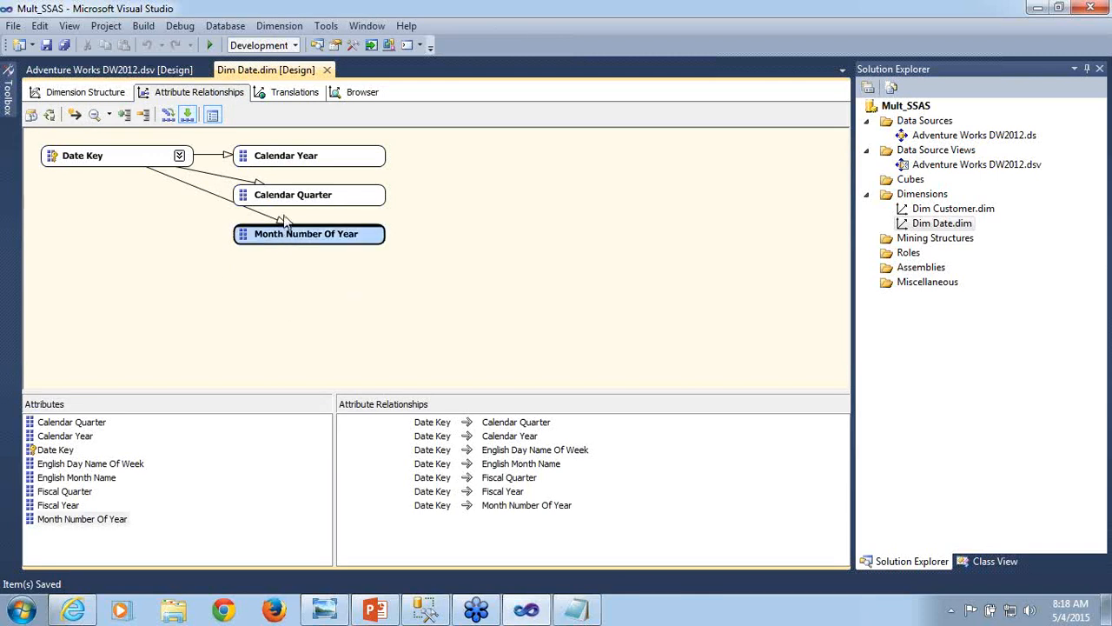
{"action": "left_click", "coordinate": [286, 205]}
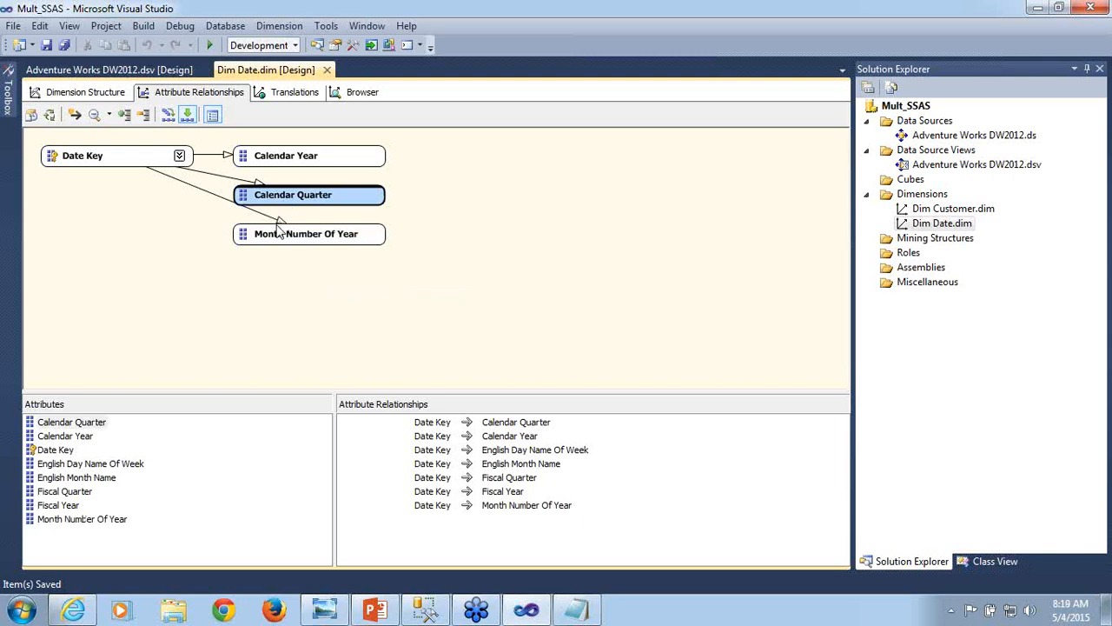
{"action": "left_click", "coordinate": [267, 243]}
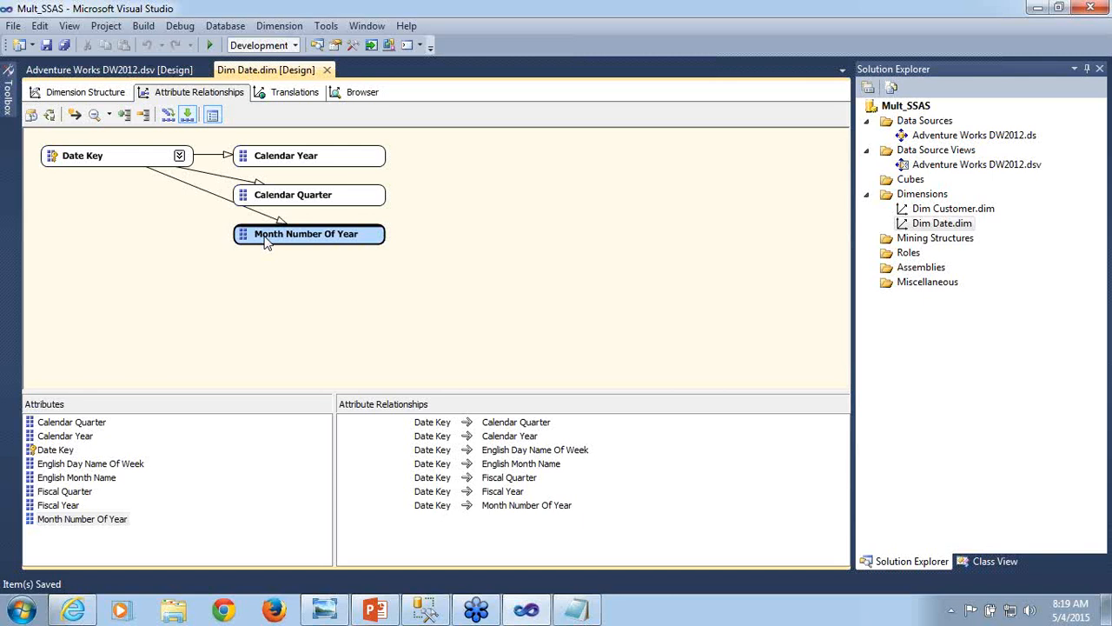
{"action": "left_click_drag", "start_coordinate": [267, 244], "coordinate": [267, 204]}
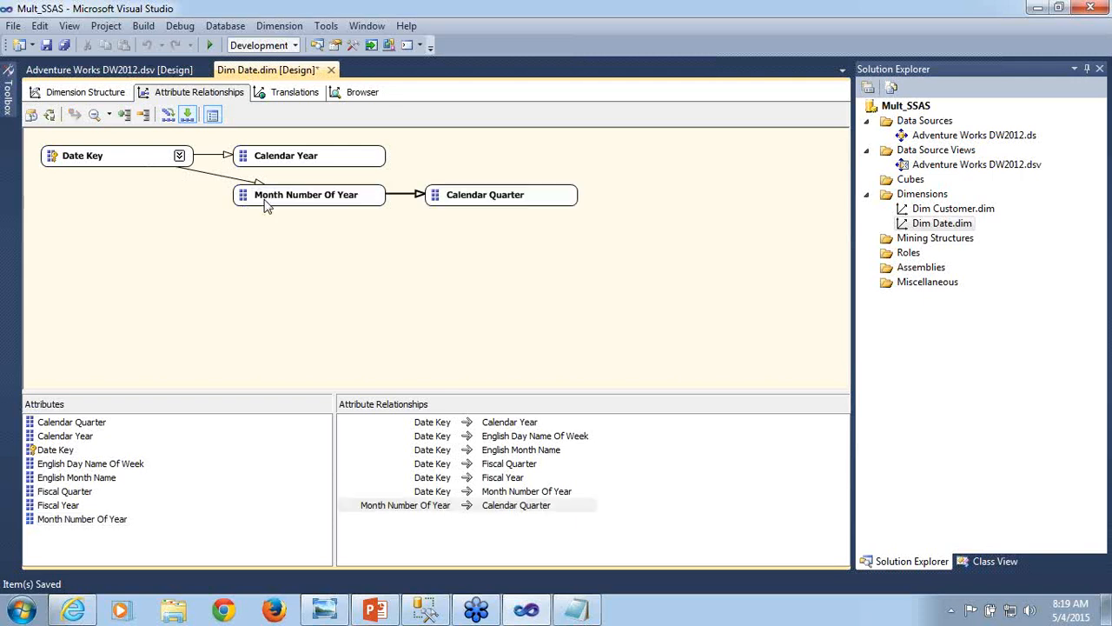
- Relate Calendar Quarter to Calendar Year in the Dim Date attribute relationships
{"action": "left_click", "coordinate": [100, 157]}
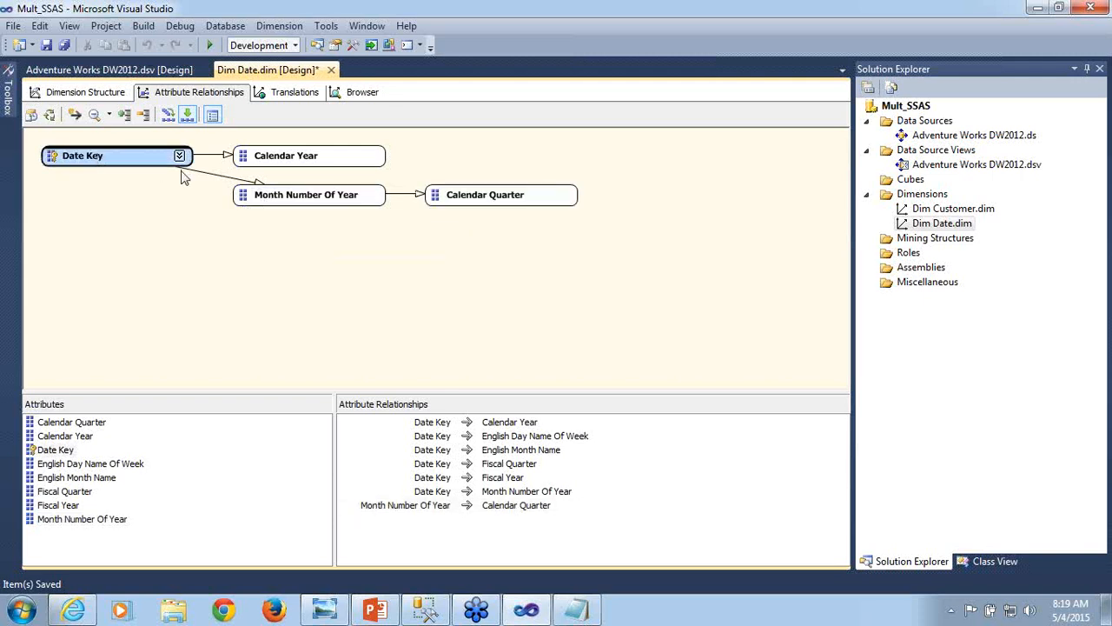
{"action": "left_click", "coordinate": [272, 194]}
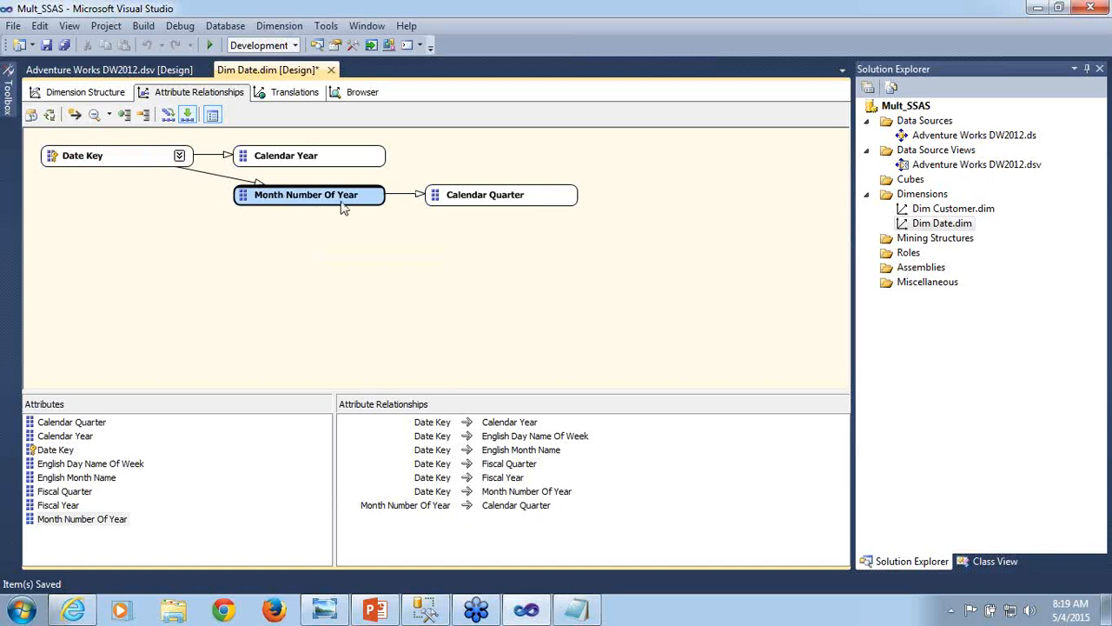
{"action": "left_click", "coordinate": [462, 196]}
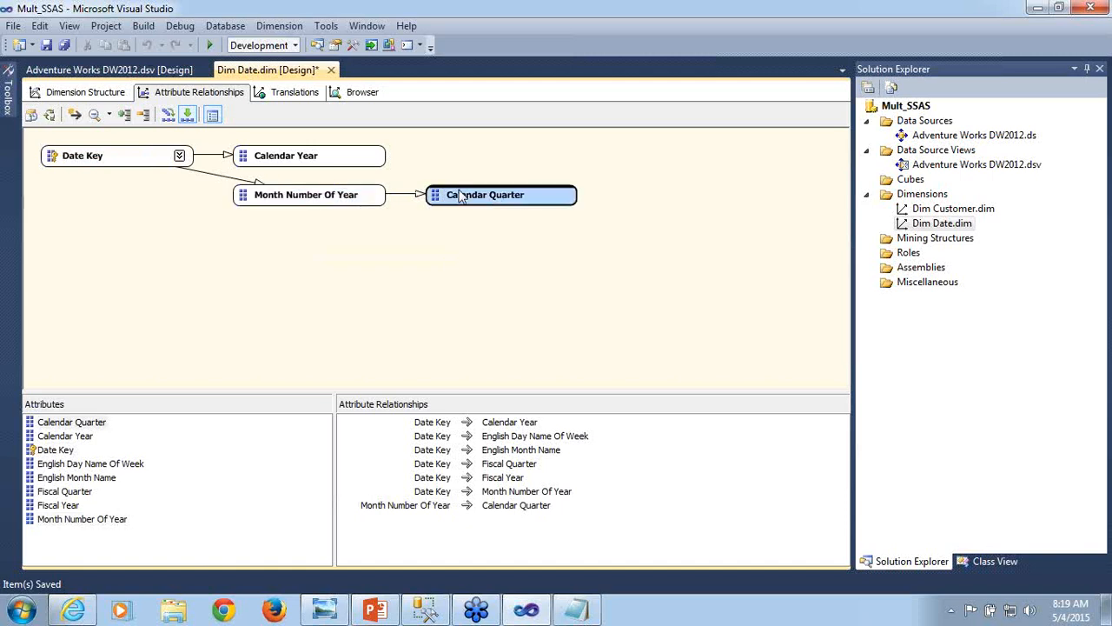
{"action": "left_click_drag", "start_coordinate": [463, 196], "coordinate": [360, 156]}
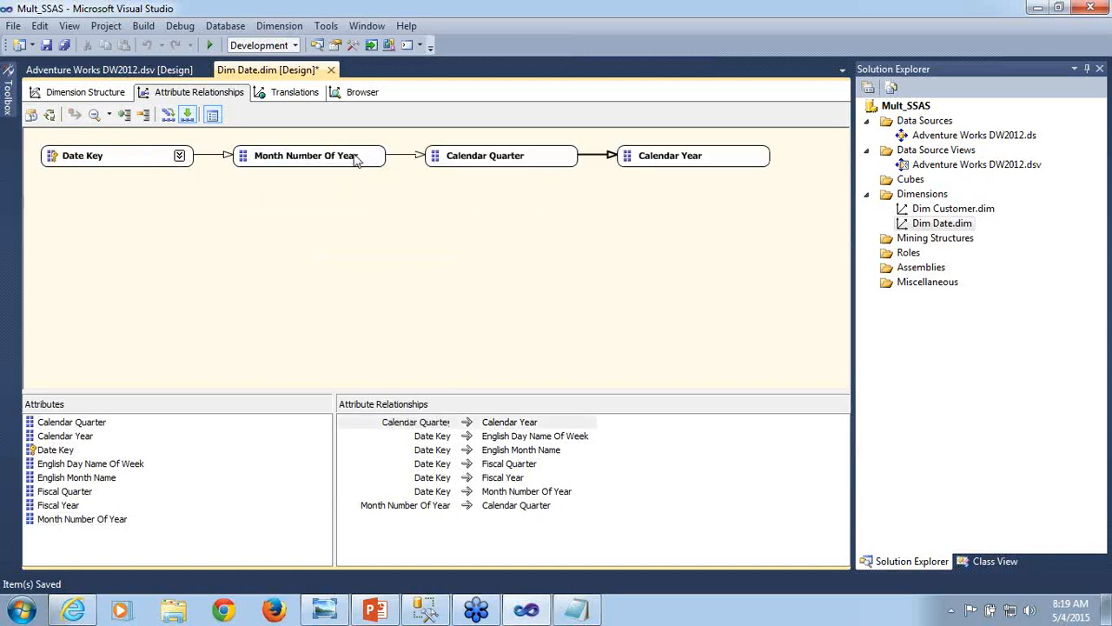
{"action": "left_click", "coordinate": [452, 246]}
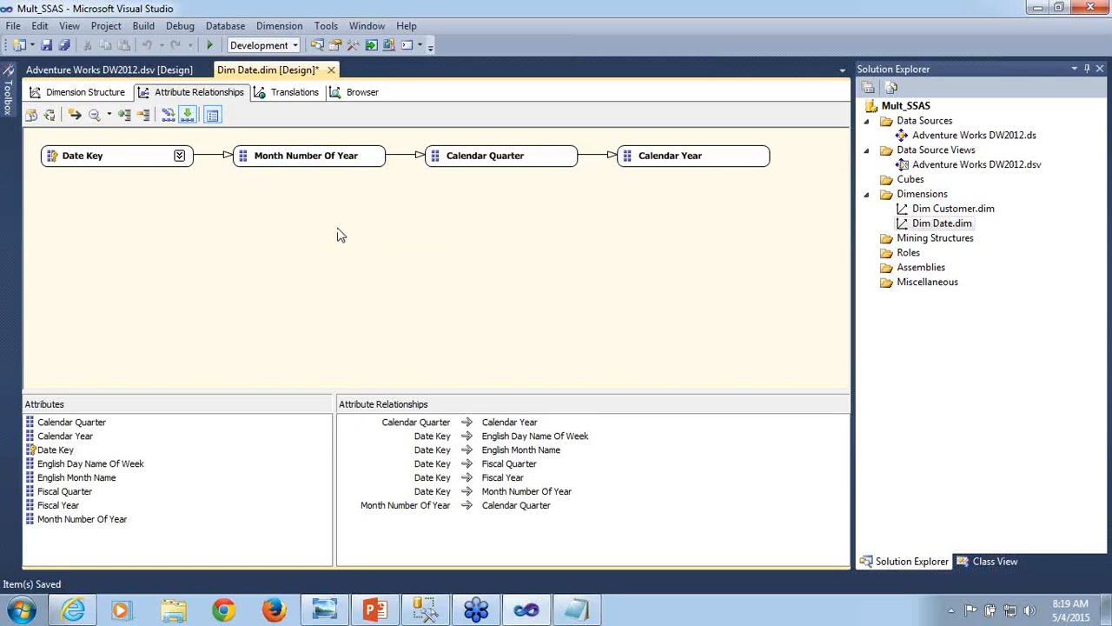
- Review the attribute relationship chain from Date Key to Calendar Year and check the Calendar Hierarchy in the dimension structure
{"action": "left_click", "coordinate": [133, 159]}
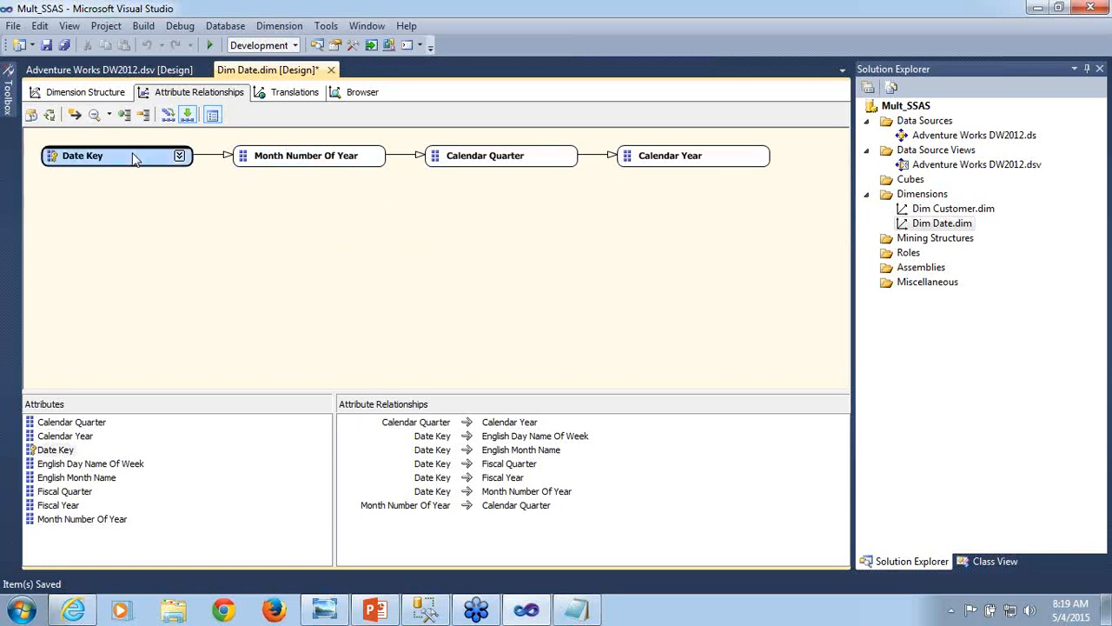
{"action": "left_click", "coordinate": [289, 163]}
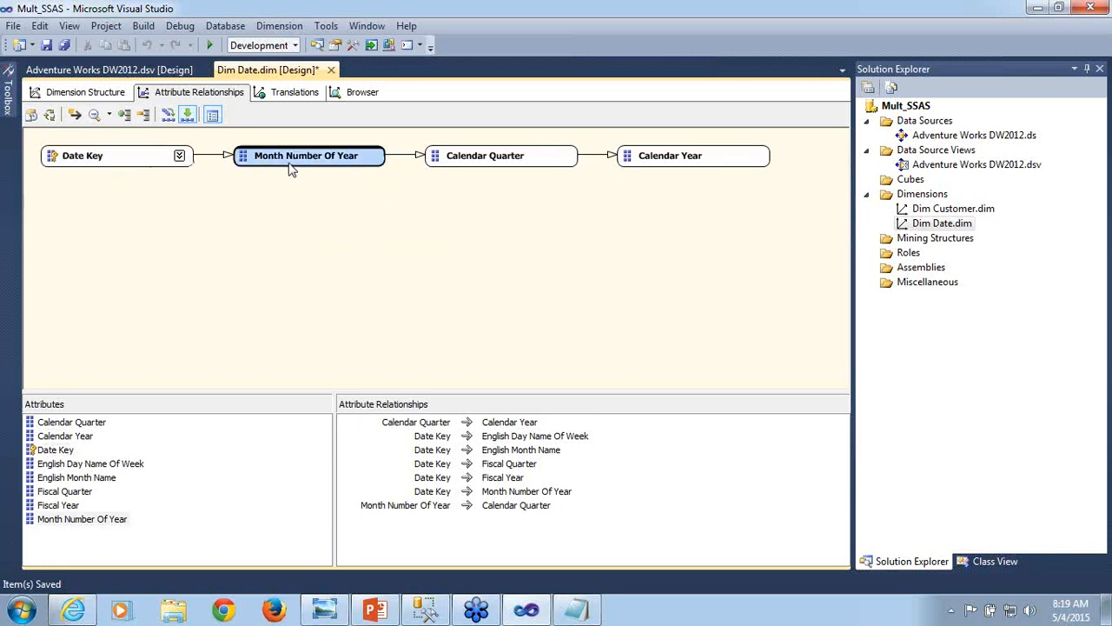
{"action": "left_click", "coordinate": [469, 167]}
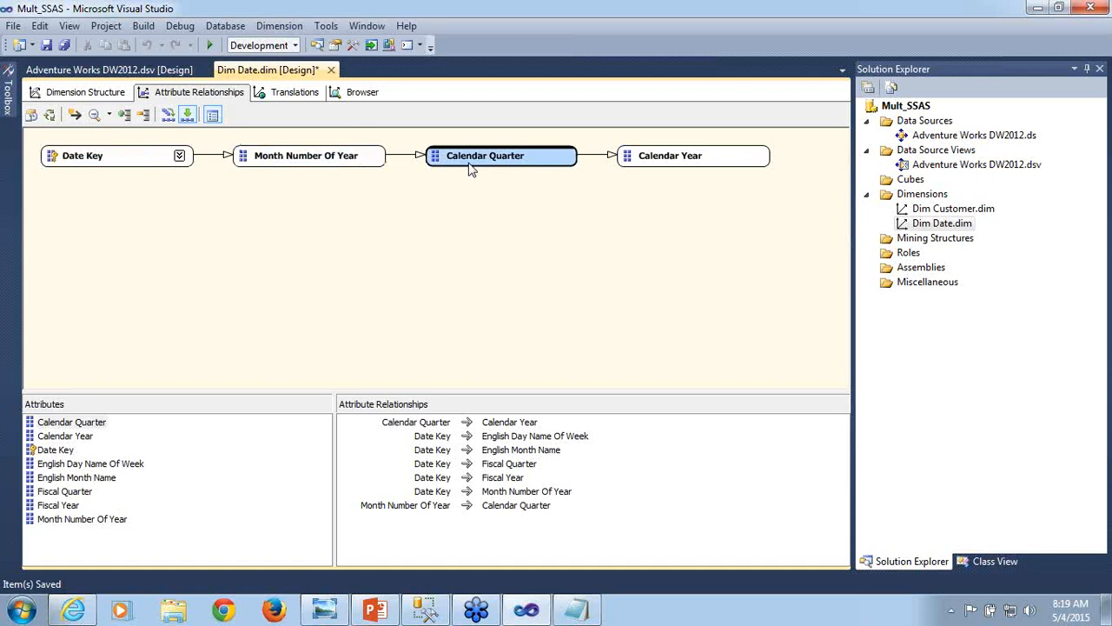
{"action": "left_click", "coordinate": [661, 154]}
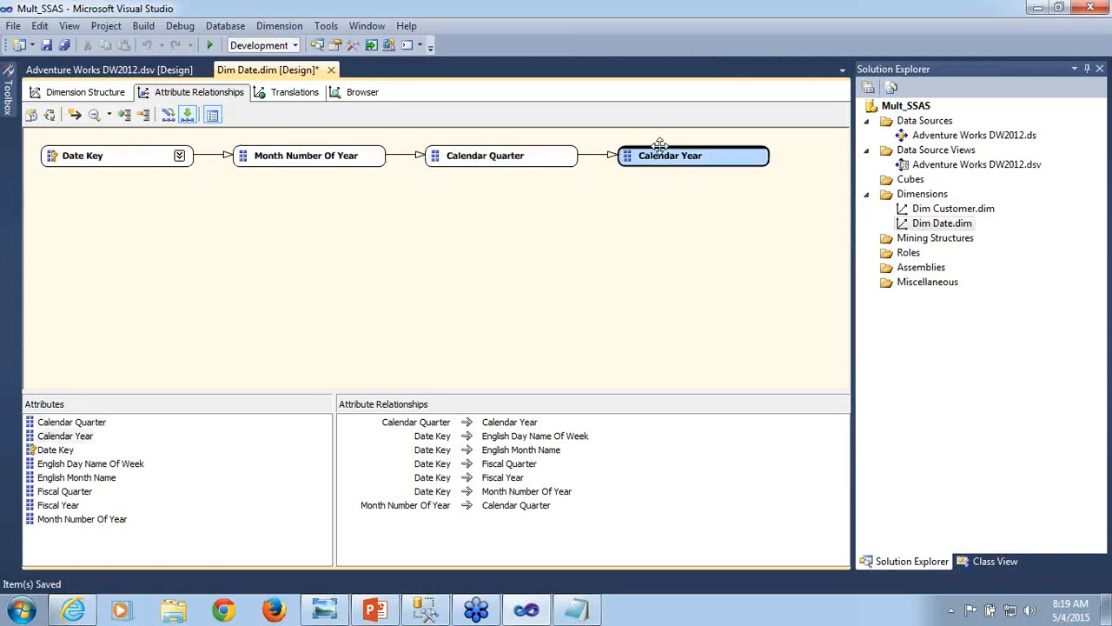
{"action": "left_click", "coordinate": [620, 240]}
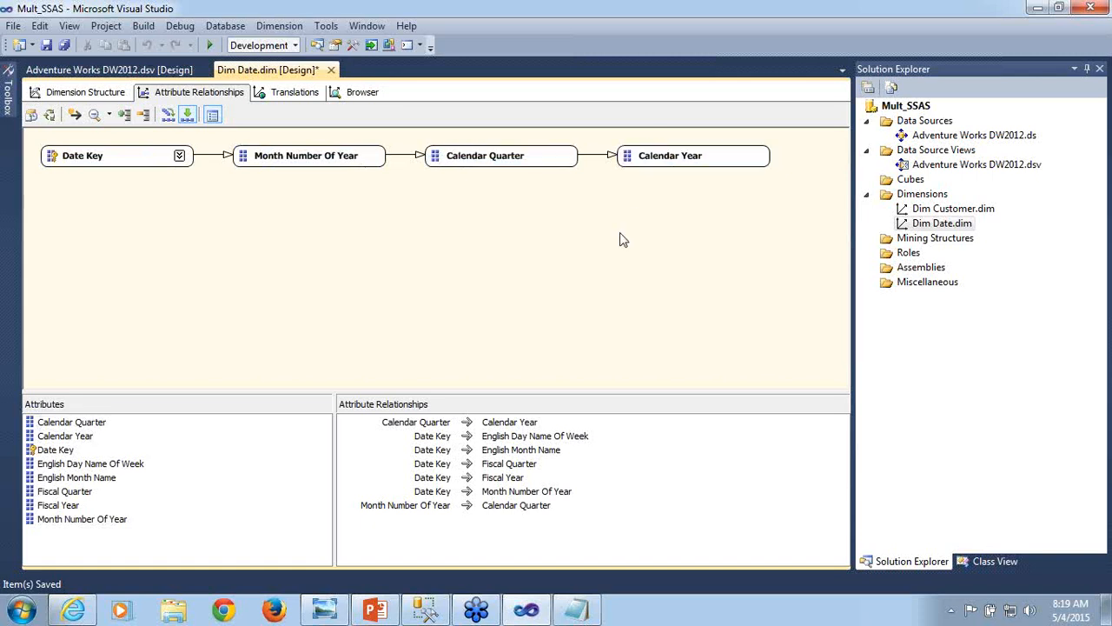
{"action": "left_click", "coordinate": [68, 93]}
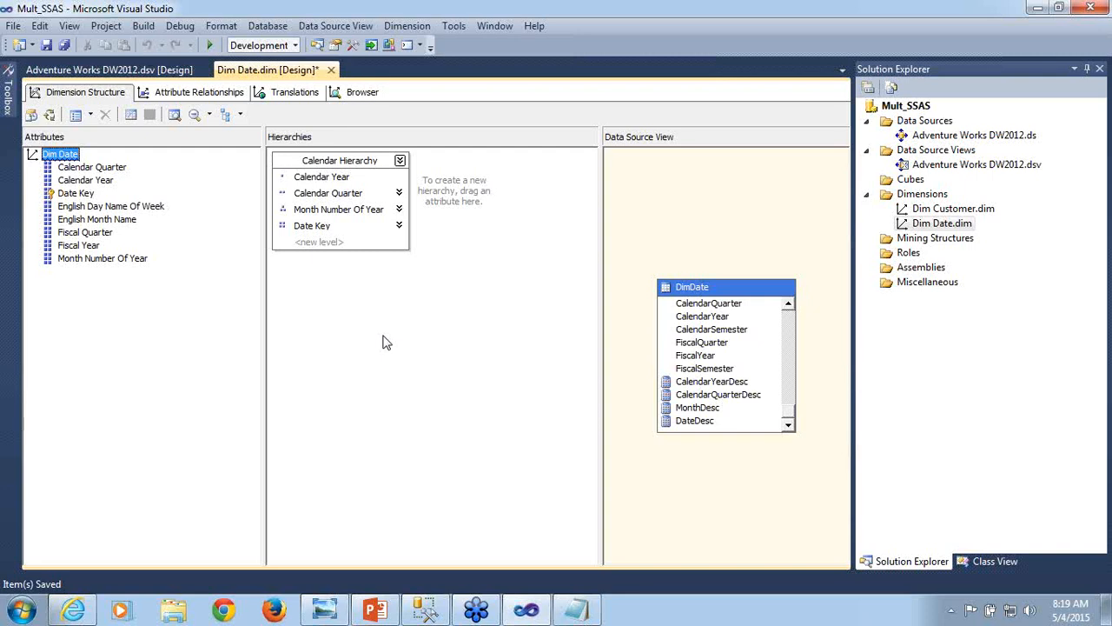
{"action": "left_click", "coordinate": [222, 99]}
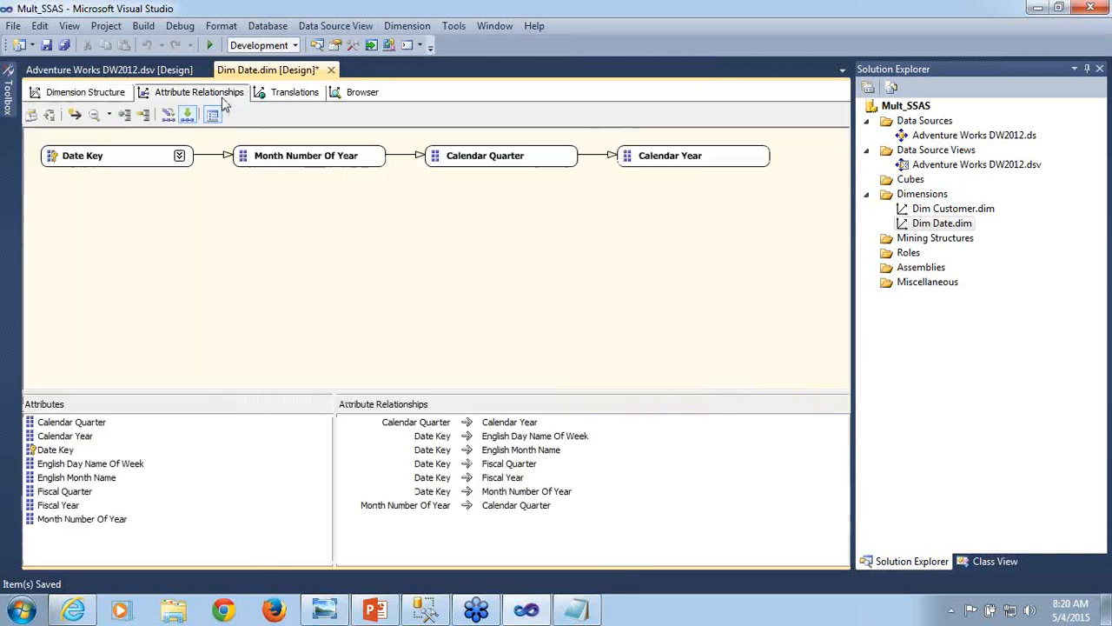
{"action": "left_click", "coordinate": [323, 167]}
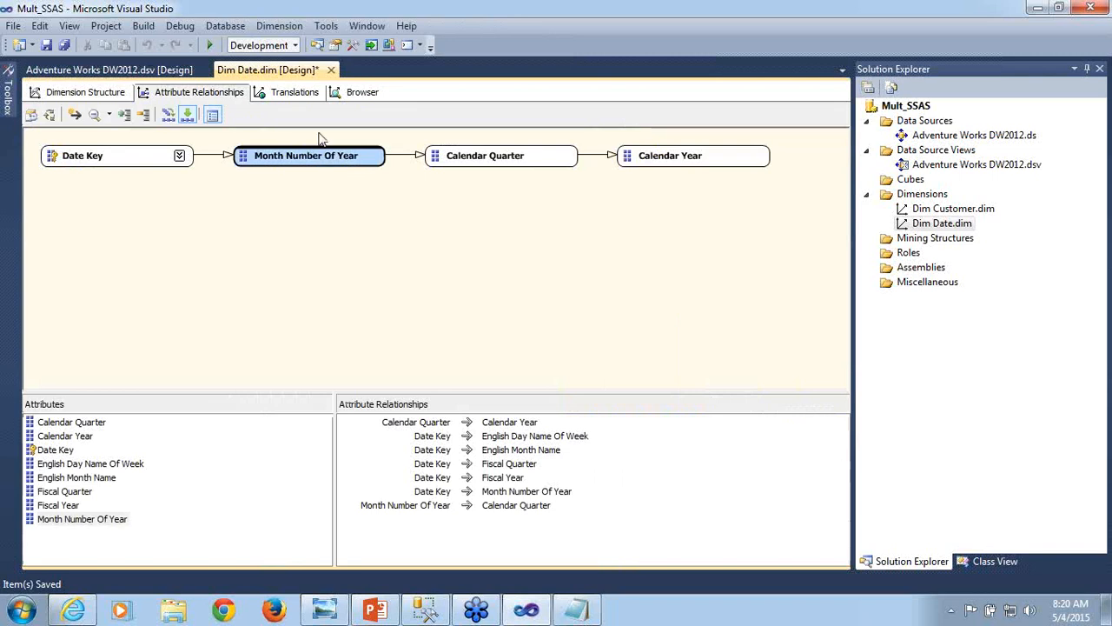
{"action": "left_click", "coordinate": [494, 157]}
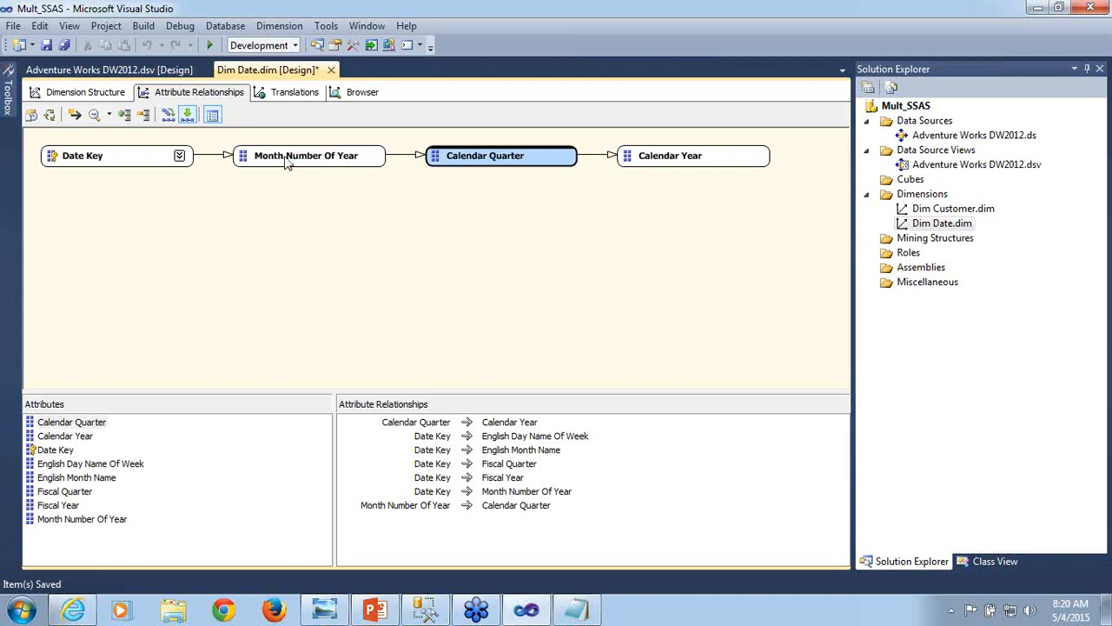
- Inspect the settings of the attribute relationship from Month Number Of Year to Calendar Quarter, then close them without changes
{"action": "mouse_move", "coordinate": [287, 163]}
{"action": "left_click", "coordinate": [294, 159]}
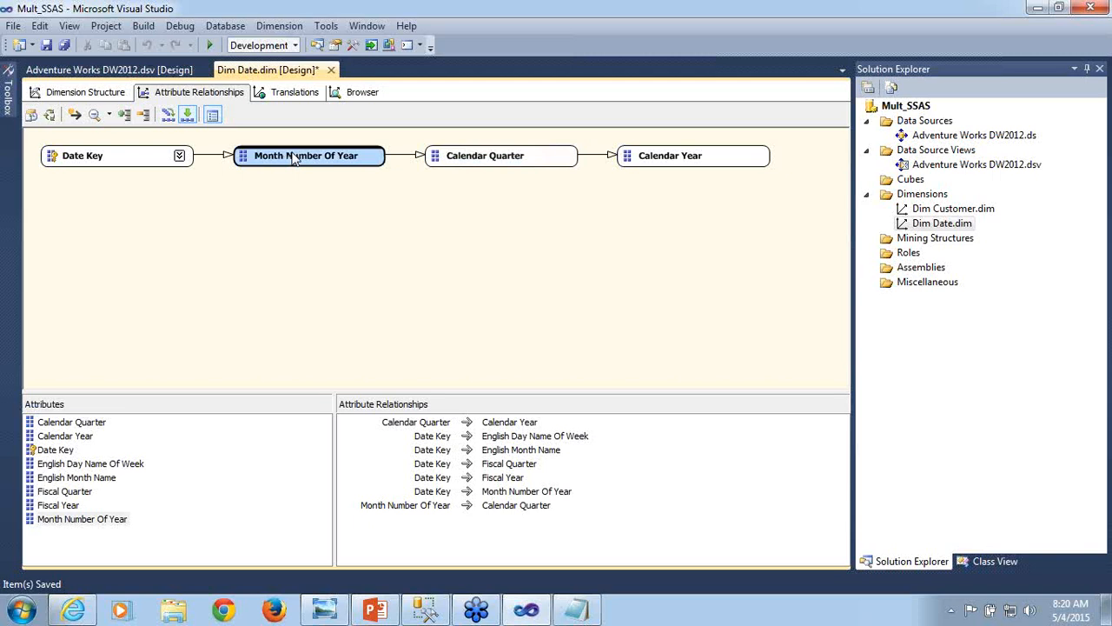
{"action": "right_click", "coordinate": [294, 158]}
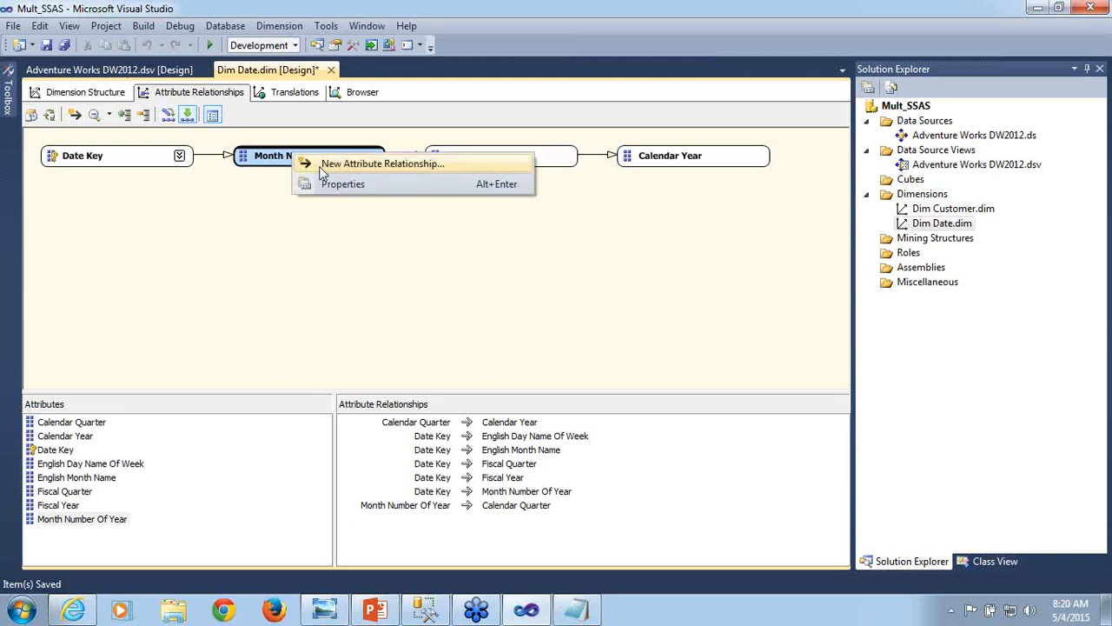
{"action": "left_click", "coordinate": [219, 247]}
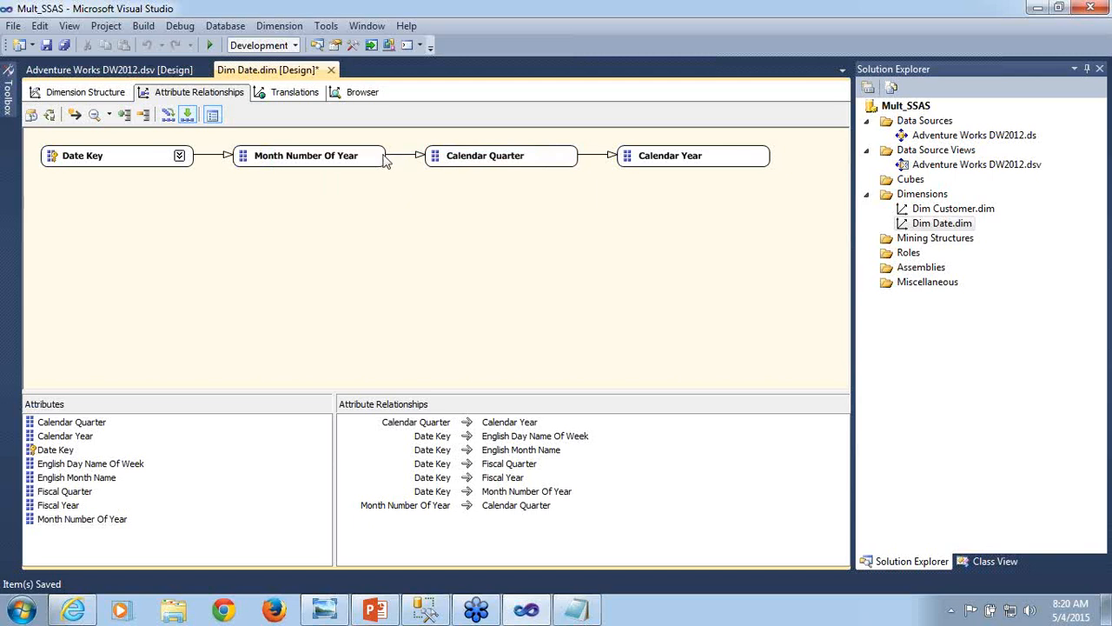
{"action": "left_click", "coordinate": [348, 163]}
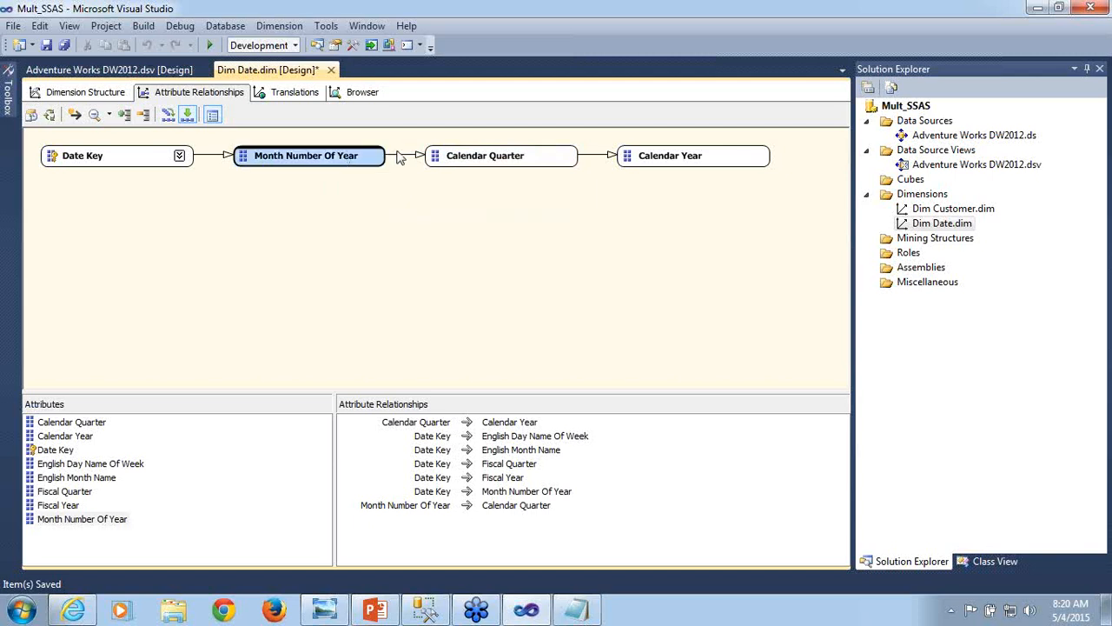
{"action": "left_click", "coordinate": [401, 157]}
{"action": "right_click", "coordinate": [399, 160]}
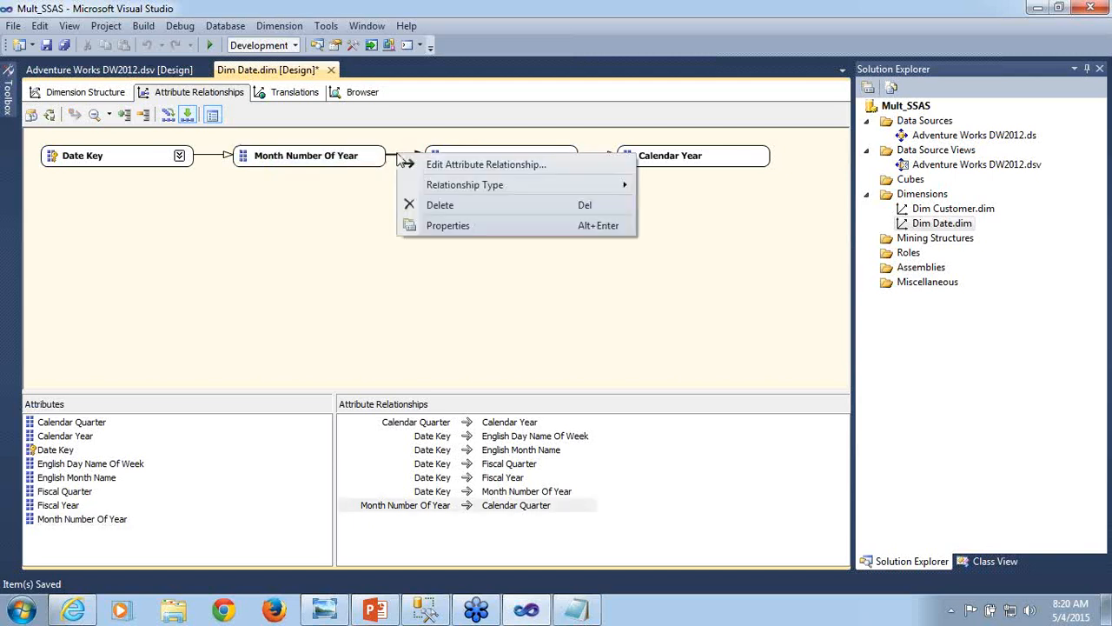
{"action": "left_click", "coordinate": [422, 165]}
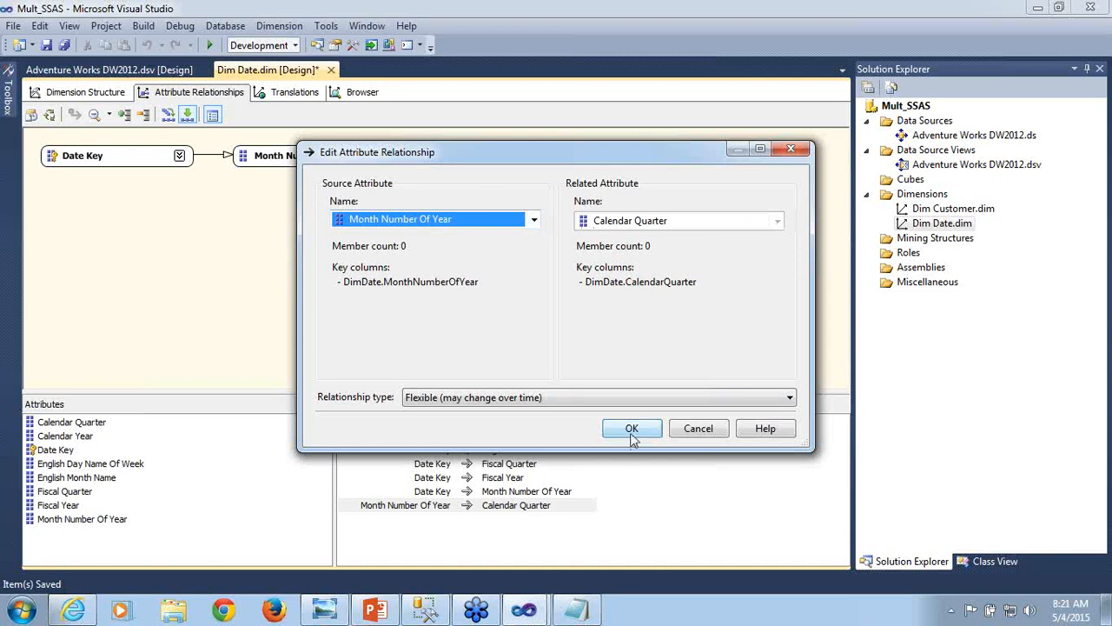
{"action": "left_click", "coordinate": [699, 437]}
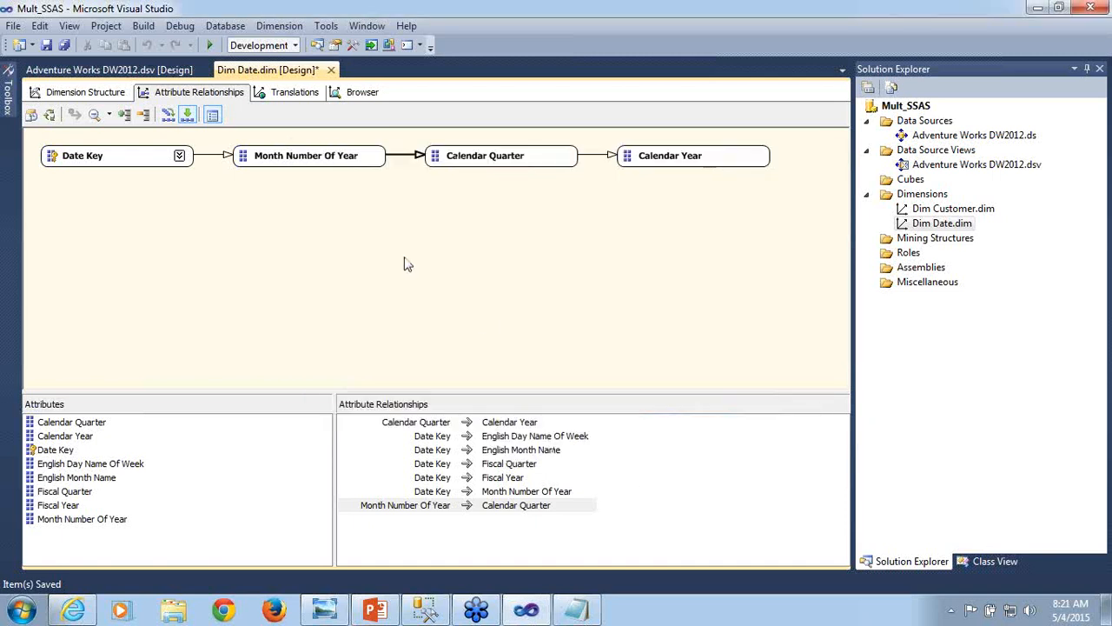
{"action": "left_click", "coordinate": [338, 167]}
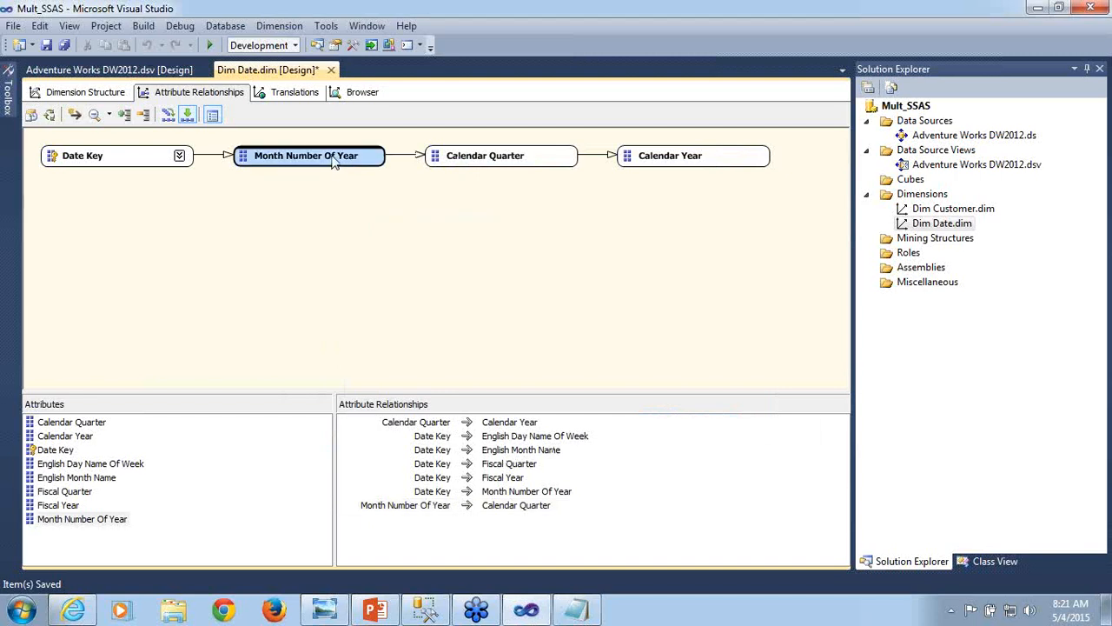
{"action": "left_click", "coordinate": [412, 160]}
{"action": "right_click", "coordinate": [412, 160]}
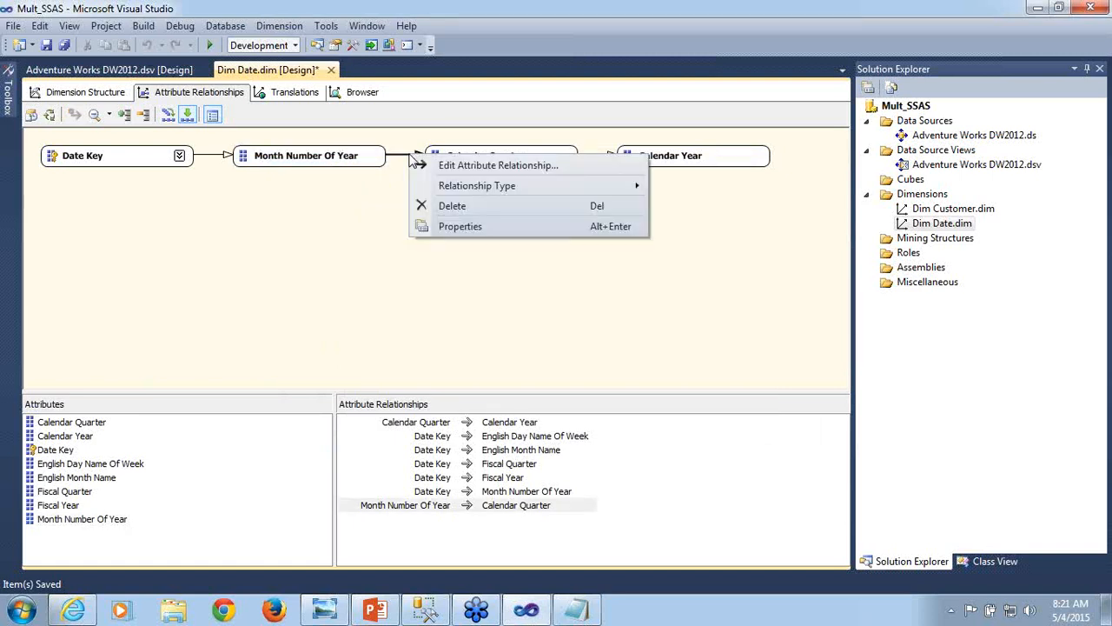
{"action": "left_click", "coordinate": [341, 162]}
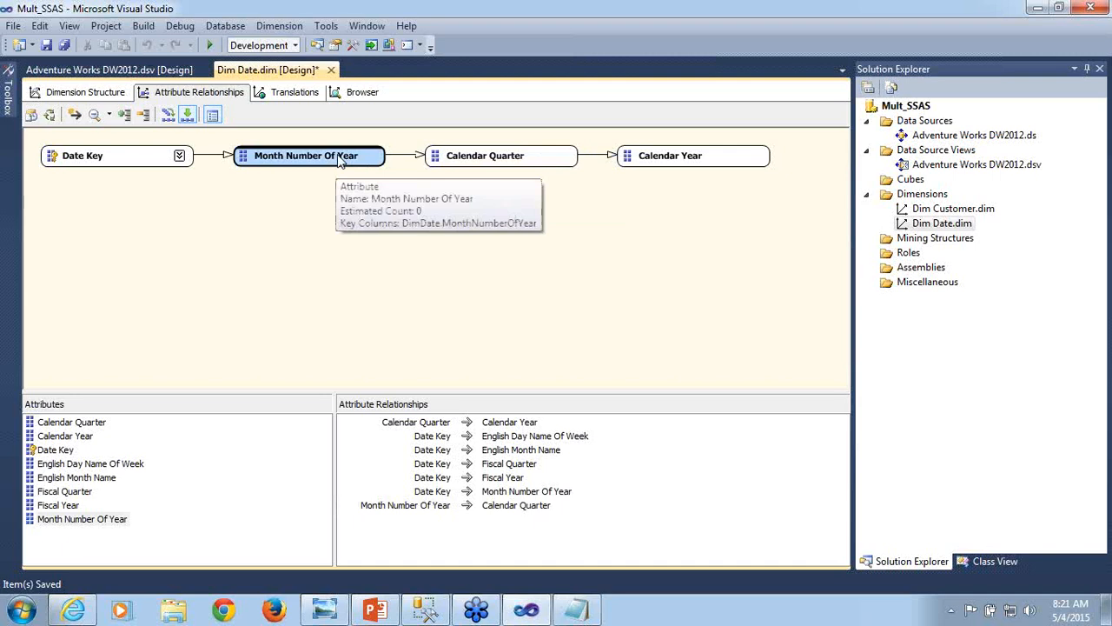
{"action": "right_click", "coordinate": [341, 163]}
{"action": "left_click", "coordinate": [363, 168]}
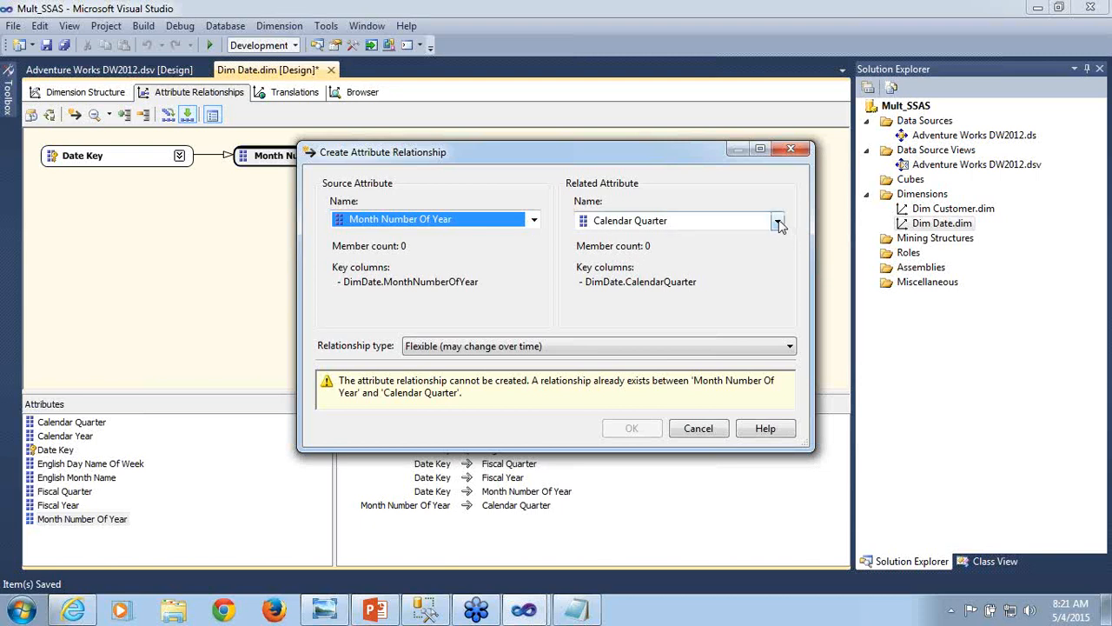
{"action": "left_click", "coordinate": [698, 430]}
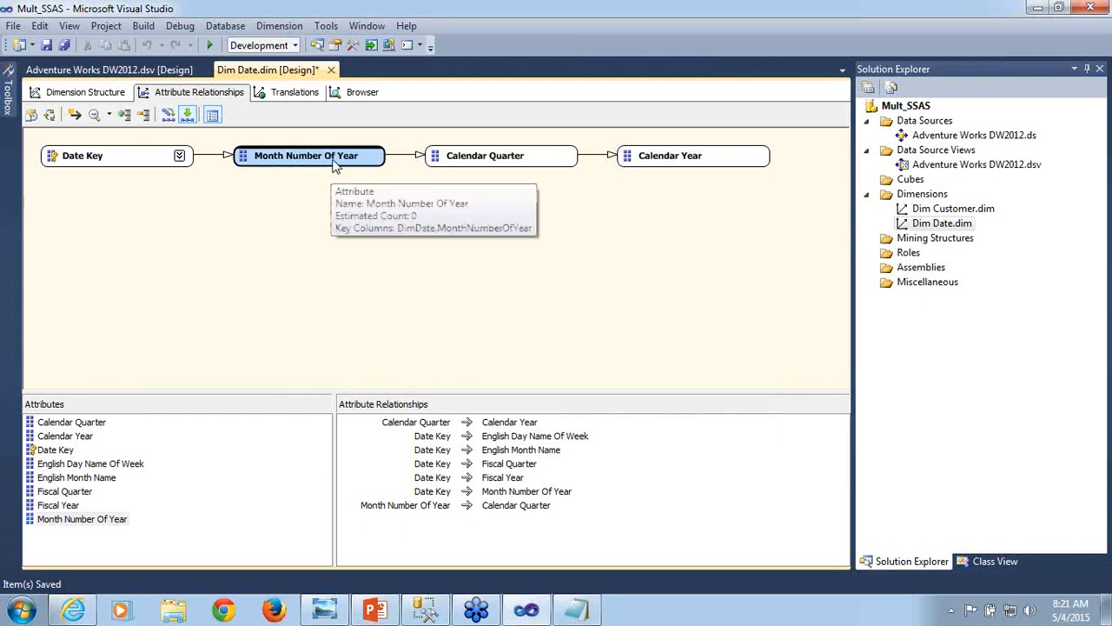
- Return to the Dim Date dimension structure and save the dimension
{"action": "left_click", "coordinate": [80, 95]}
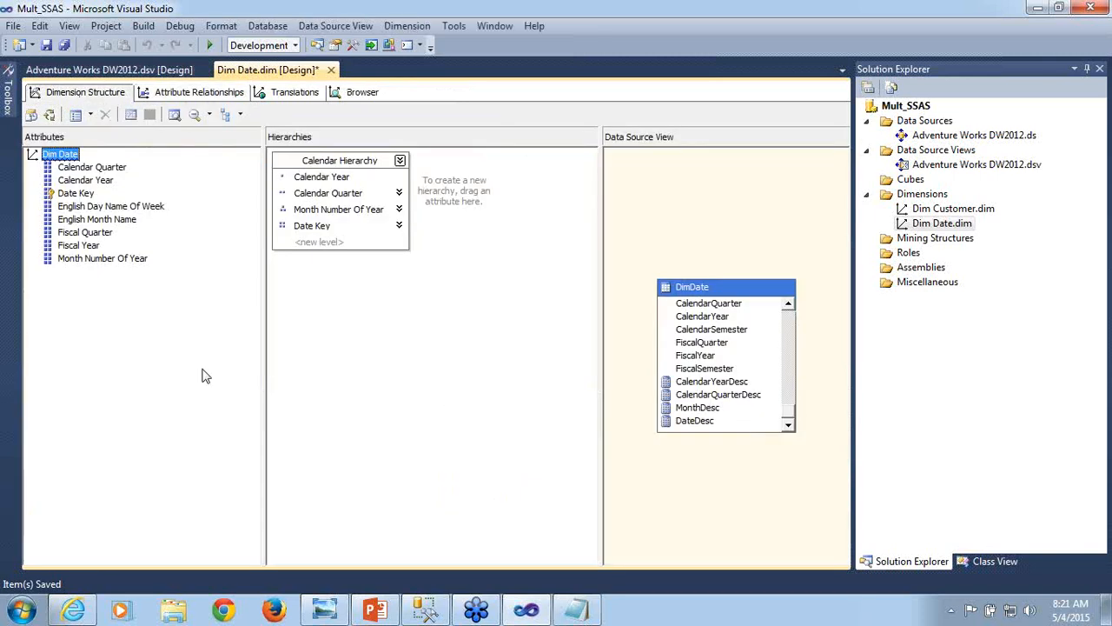
{"action": "key", "text": "ctrl+s"}
{"action": "left_click", "coordinate": [996, 76]}
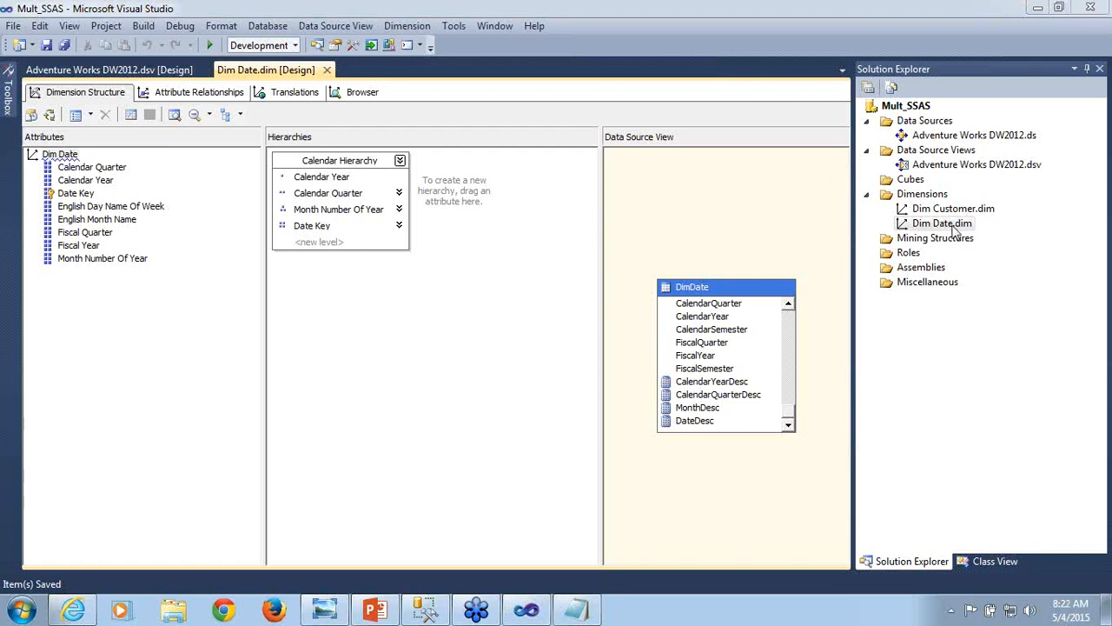
- Build and deploy the project, overwriting the Mult_SSAS_Training database, and run Process Full on the Dim Date dimension
{"action": "left_click", "coordinate": [51, 116]}
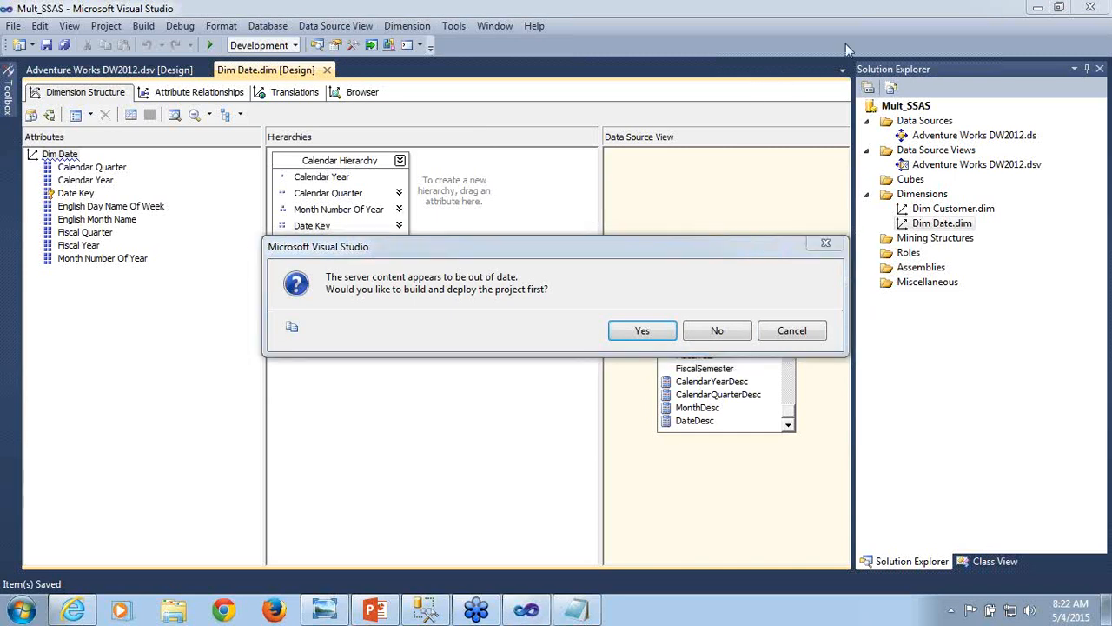
{"action": "left_click", "coordinate": [644, 334]}
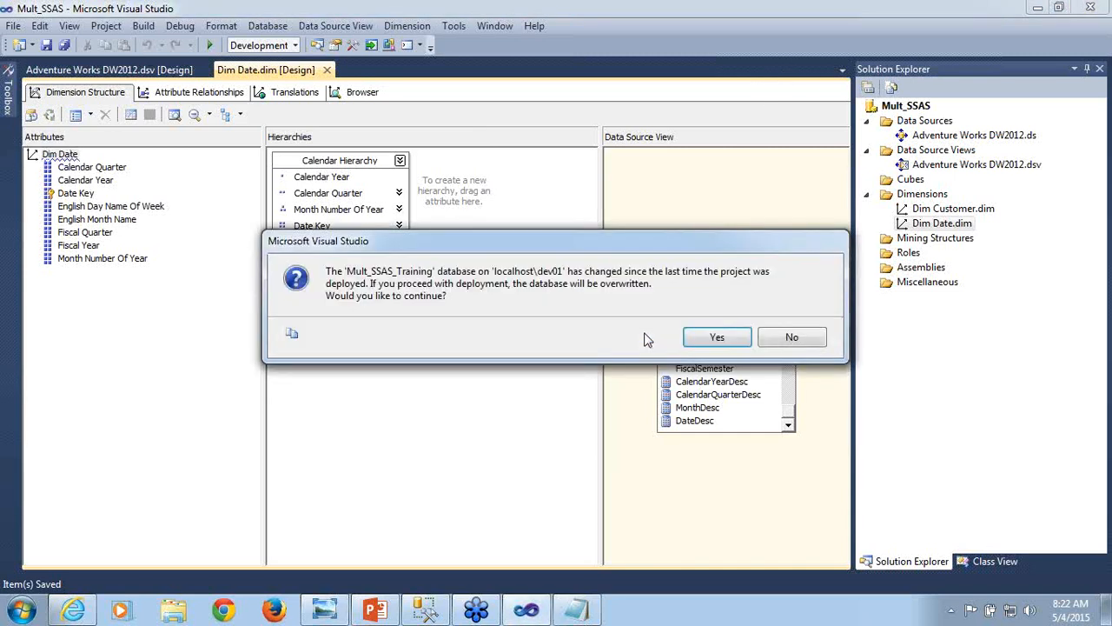
{"action": "left_click", "coordinate": [713, 343]}
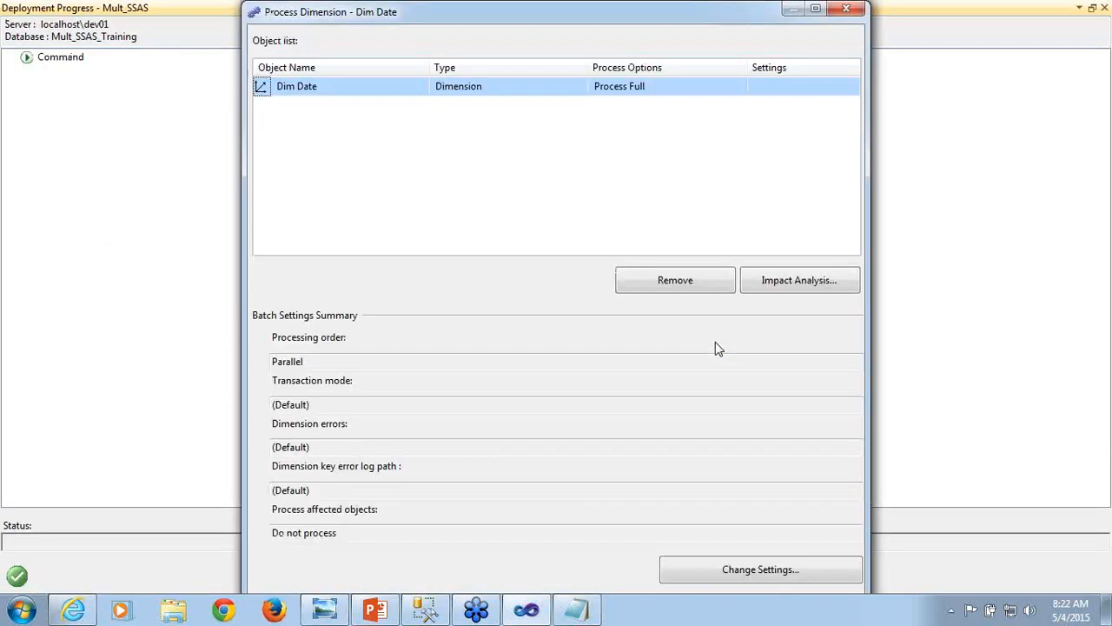
{"action": "left_click", "coordinate": [813, 11]}
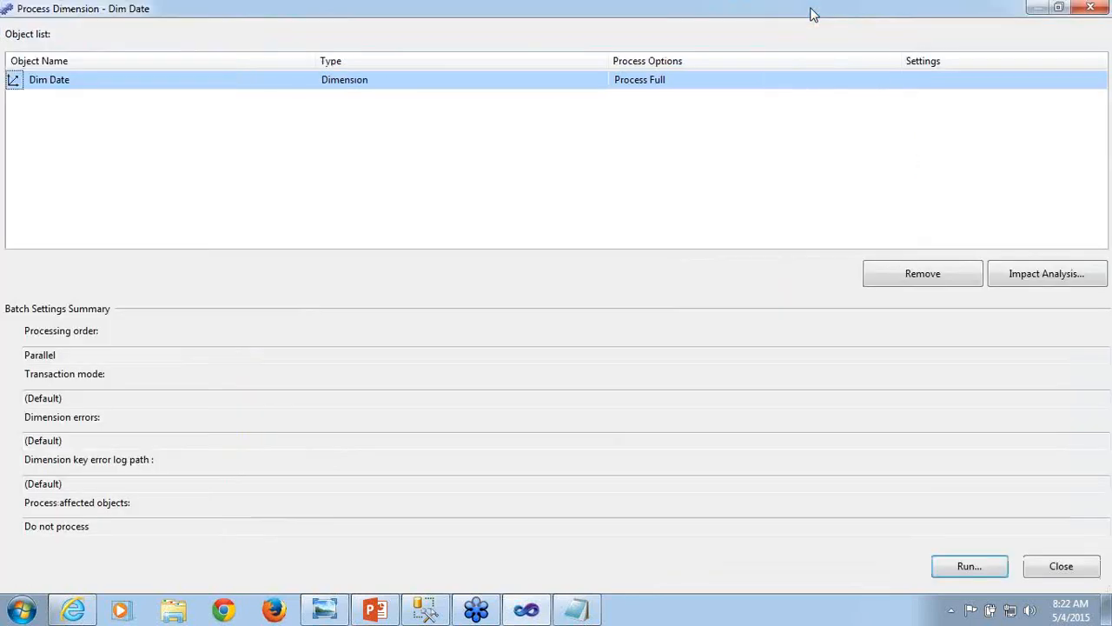
{"action": "left_click", "coordinate": [965, 572]}
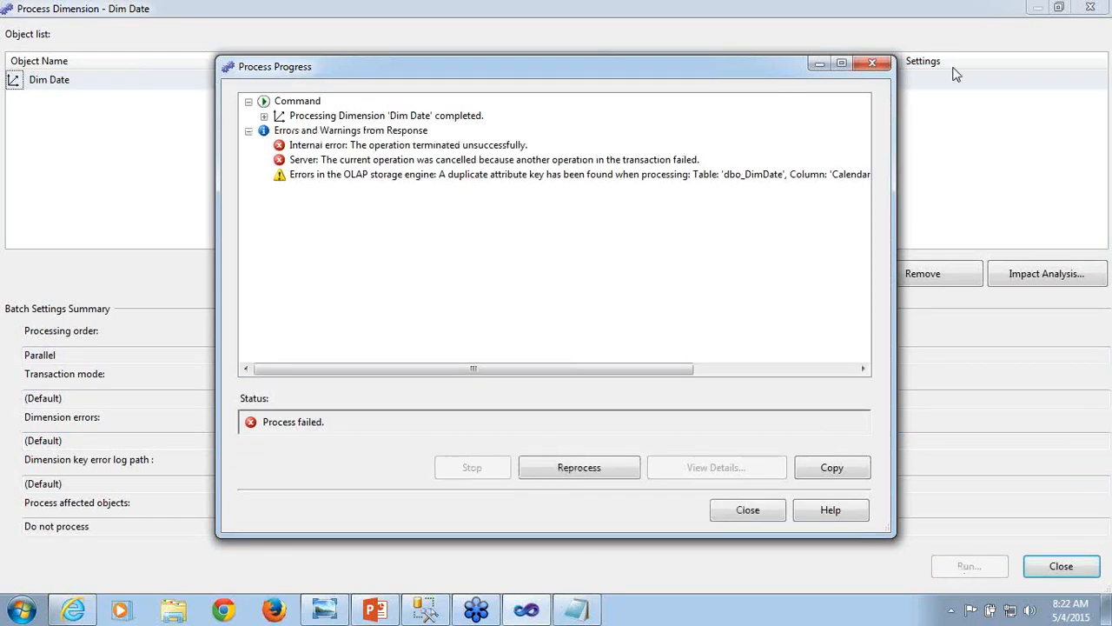
- Examine the Dim Date processing errors and the details of the OLAP storage engine entry, then close the processing and deployment windows
{"action": "left_click", "coordinate": [977, 12]}
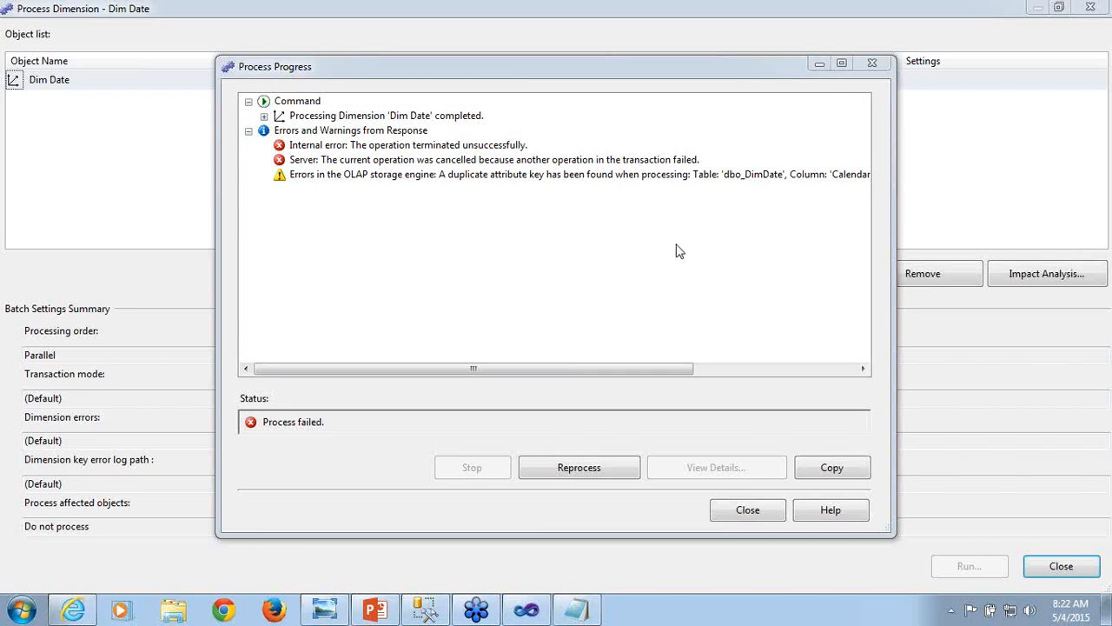
{"action": "left_click", "coordinate": [429, 147]}
{"action": "left_click", "coordinate": [430, 164]}
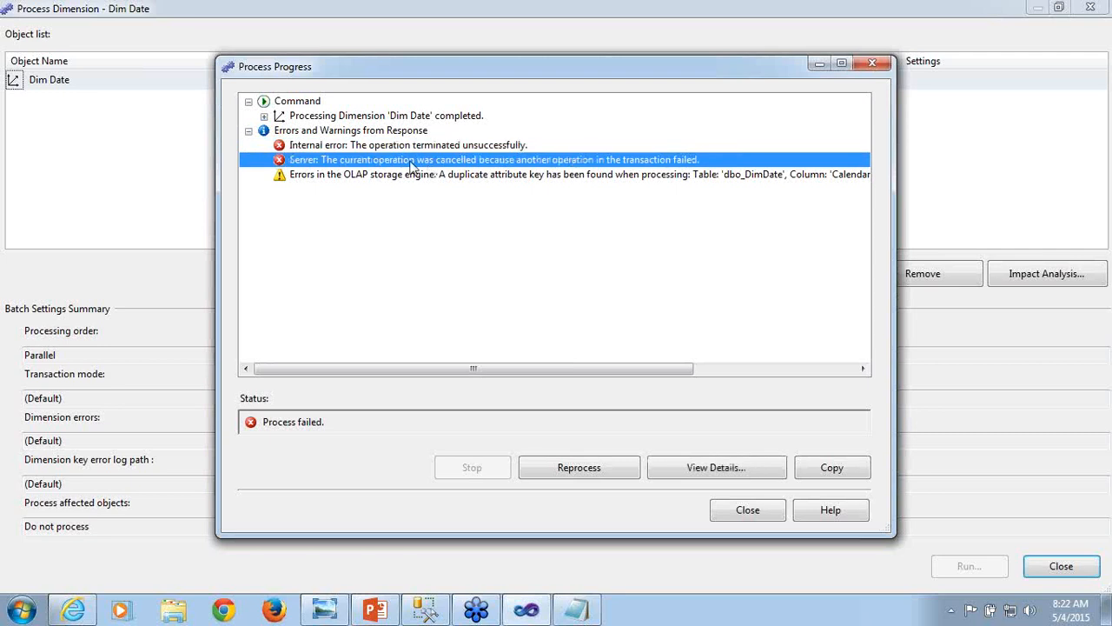
{"action": "left_click", "coordinate": [365, 148]}
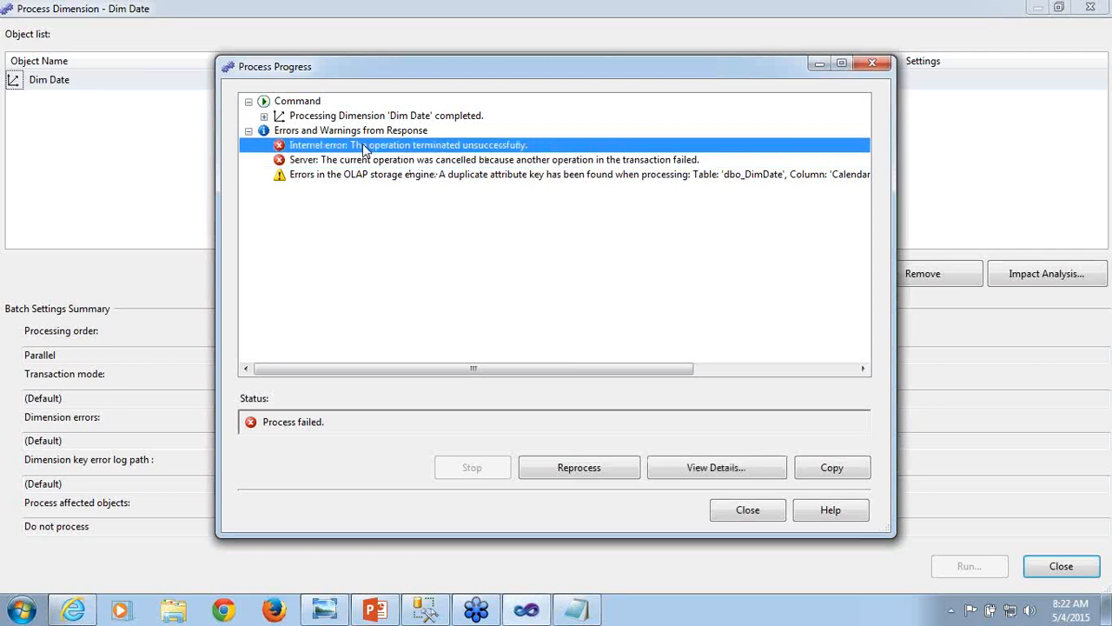
{"action": "left_click", "coordinate": [366, 160]}
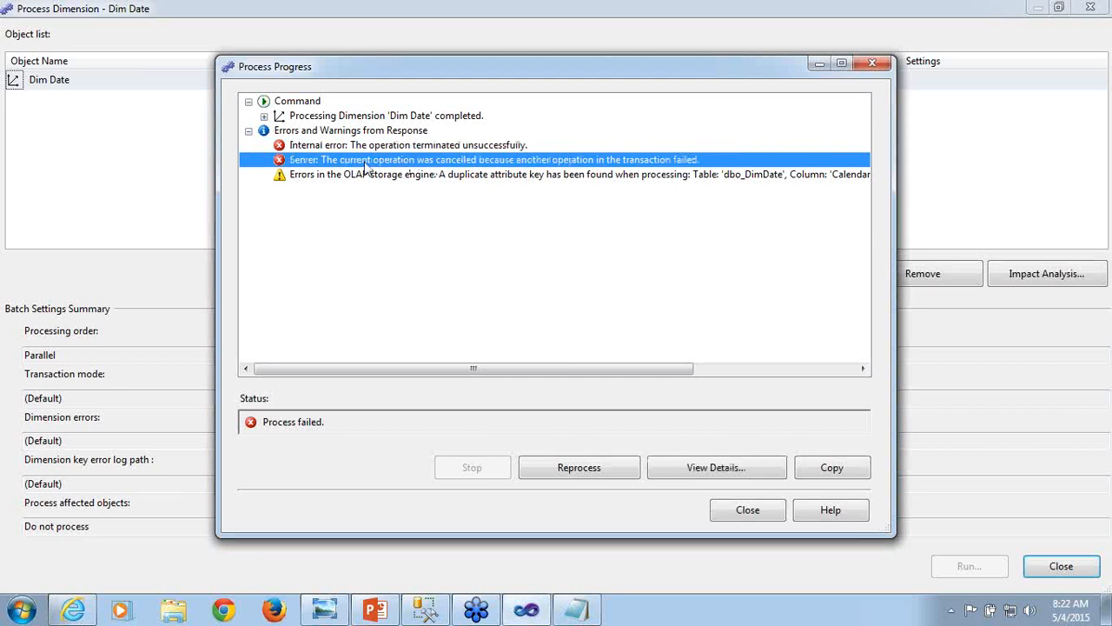
{"action": "left_click", "coordinate": [365, 178]}
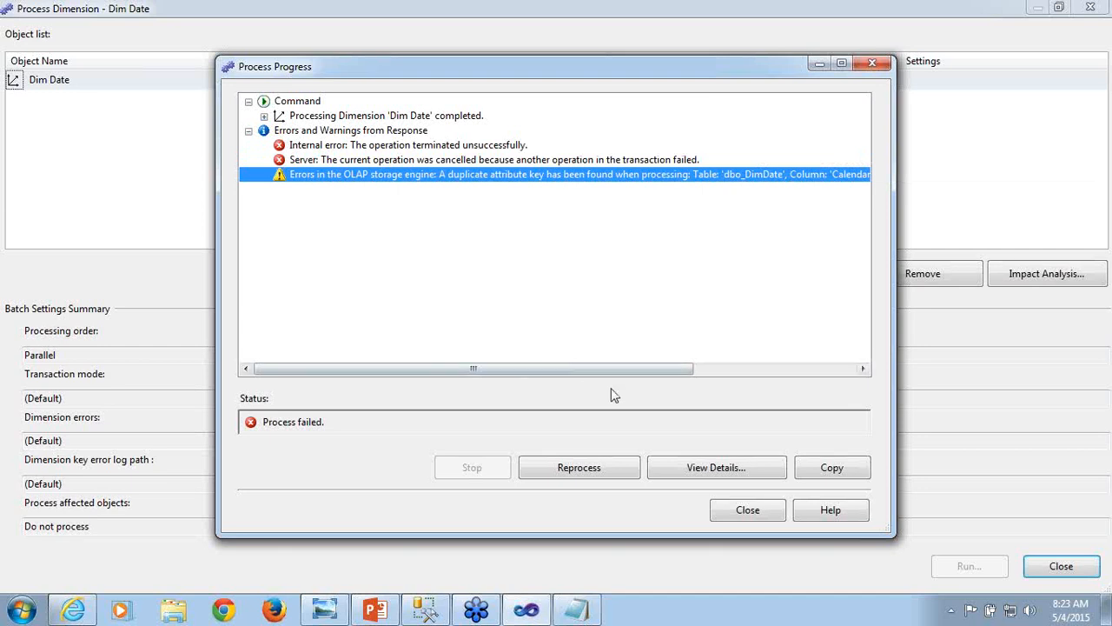
{"action": "left_click", "coordinate": [705, 469]}
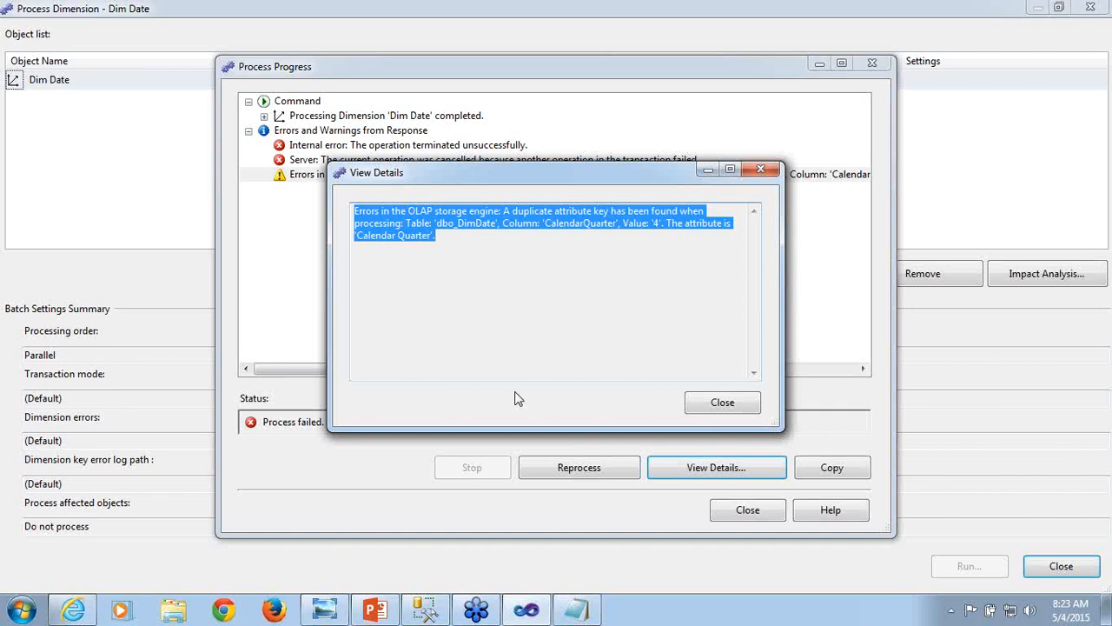
{"action": "left_click", "coordinate": [730, 402]}
{"action": "left_click", "coordinate": [744, 509]}
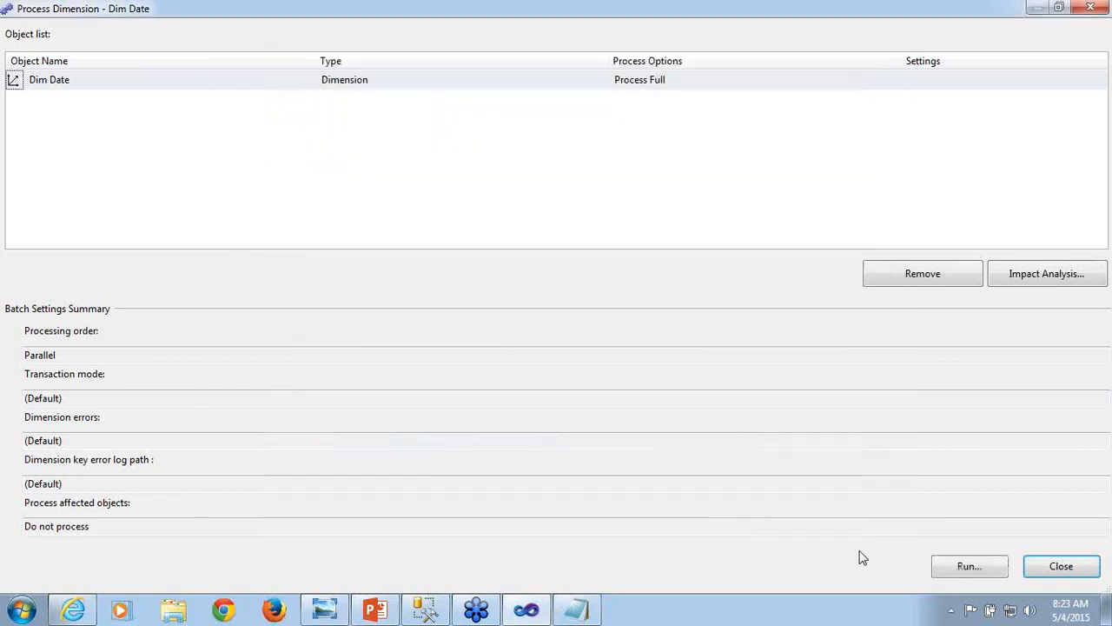
{"action": "left_click", "coordinate": [1059, 567]}
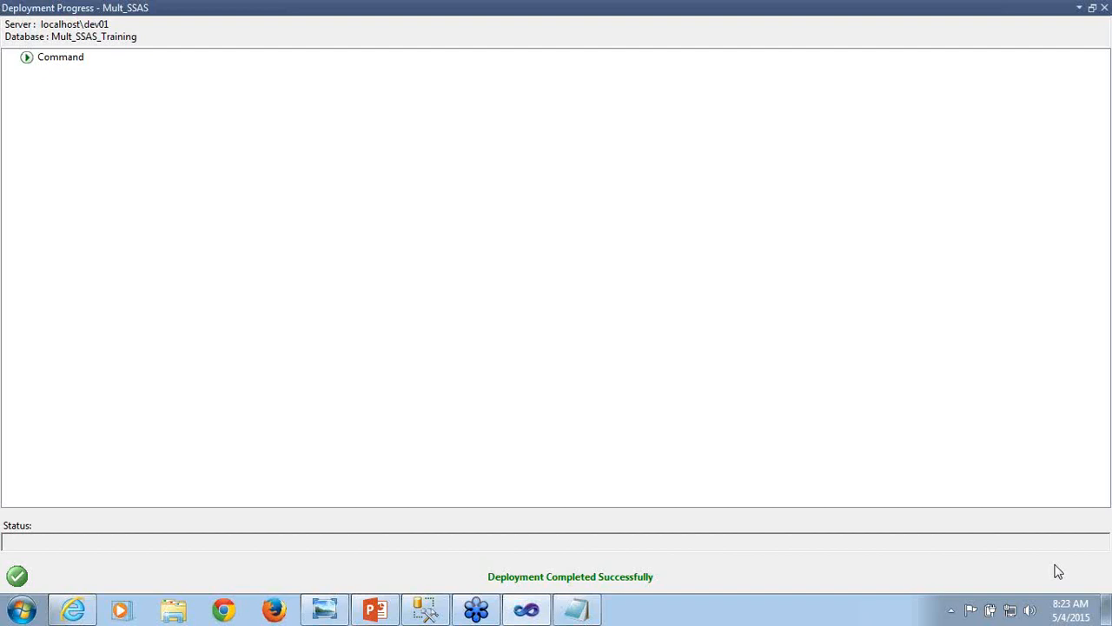
{"action": "left_click", "coordinate": [1103, 8]}
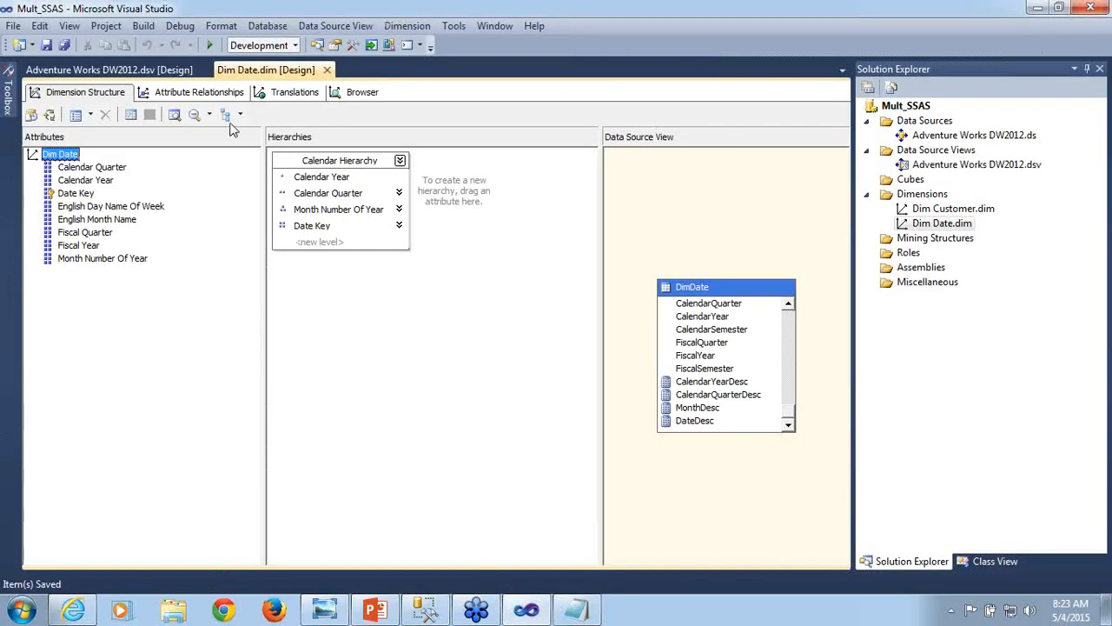
- Review the Month Number Of Year, Calendar Quarter and Calendar Year links in the Dim Date attribute relationships
{"action": "left_click", "coordinate": [204, 92]}
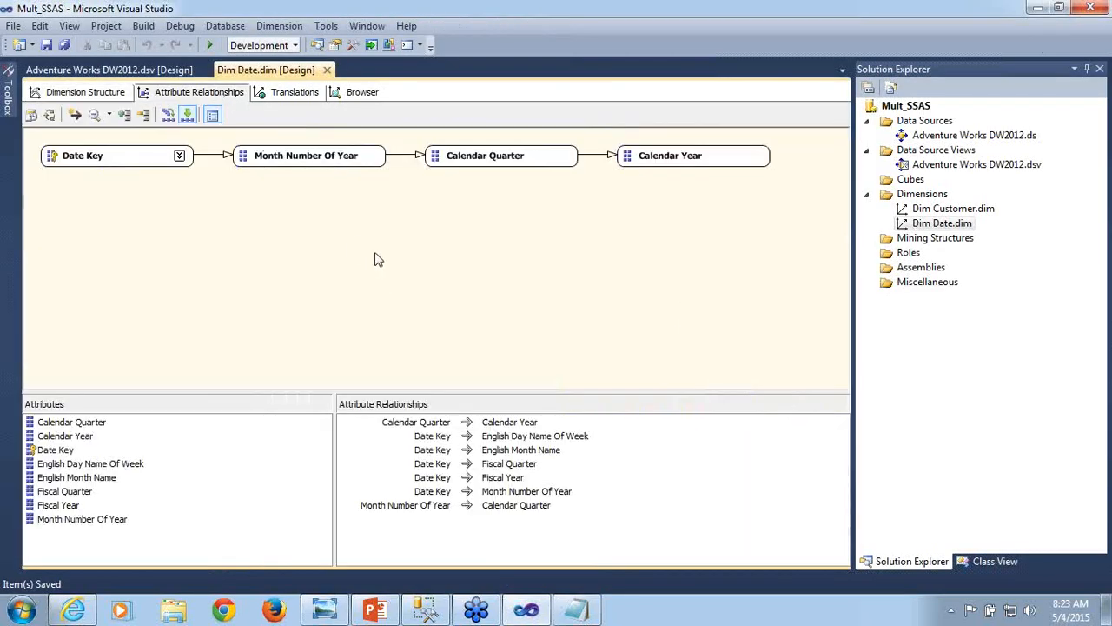
{"action": "mouse_move", "coordinate": [323, 166]}
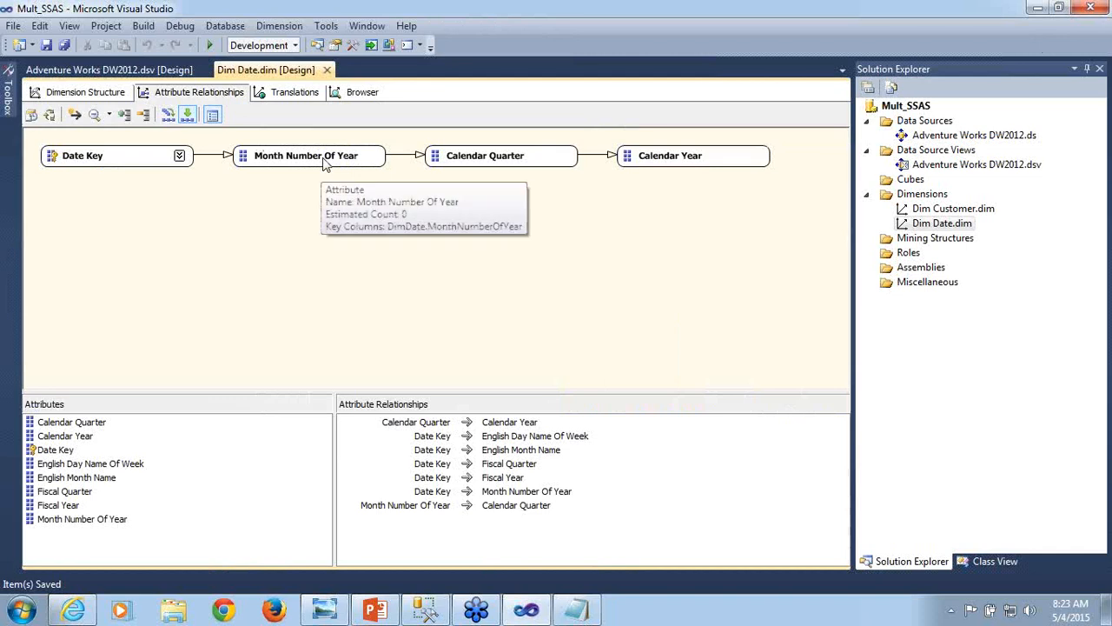
{"action": "left_click", "coordinate": [323, 165]}
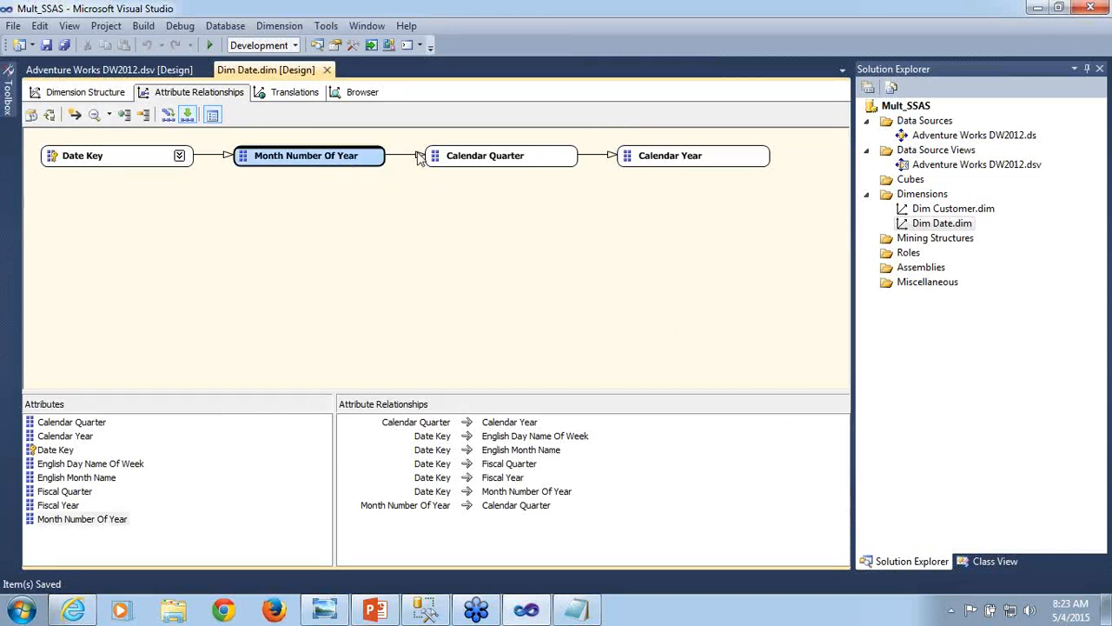
{"action": "left_click", "coordinate": [465, 165]}
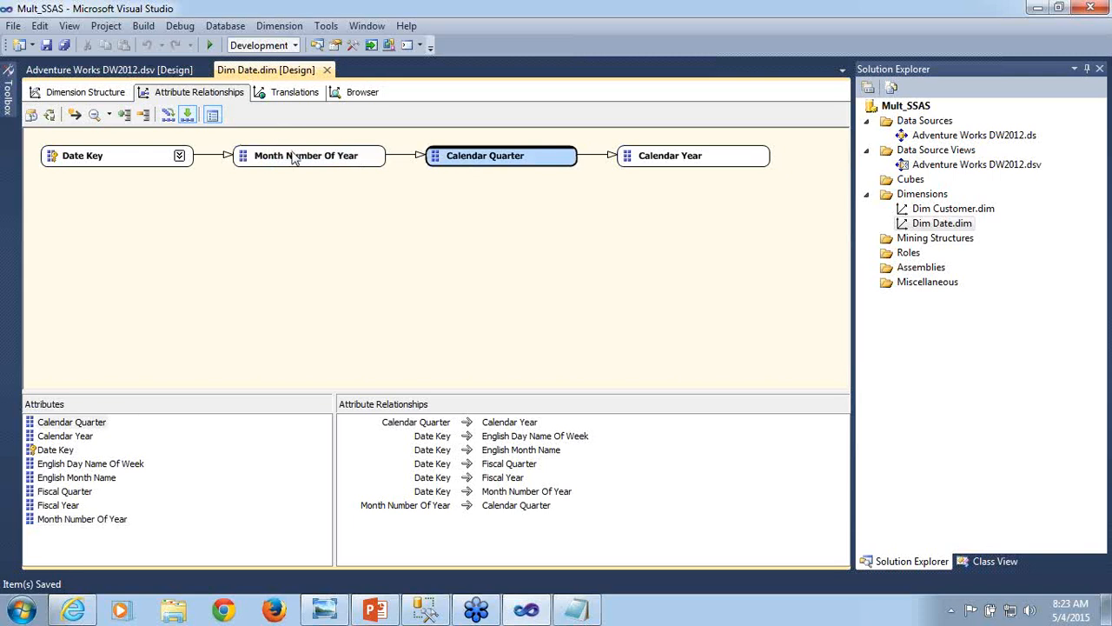
{"action": "left_click", "coordinate": [293, 157]}
{"action": "left_click", "coordinate": [469, 156]}
{"action": "left_click", "coordinate": [719, 159]}
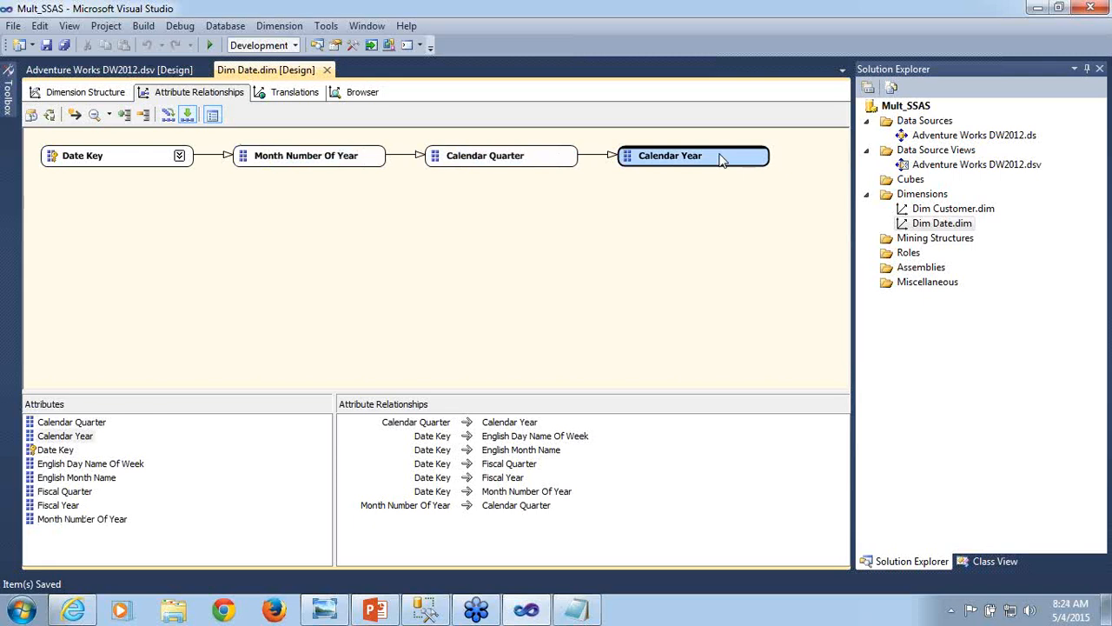
{"action": "left_click", "coordinate": [463, 161]}
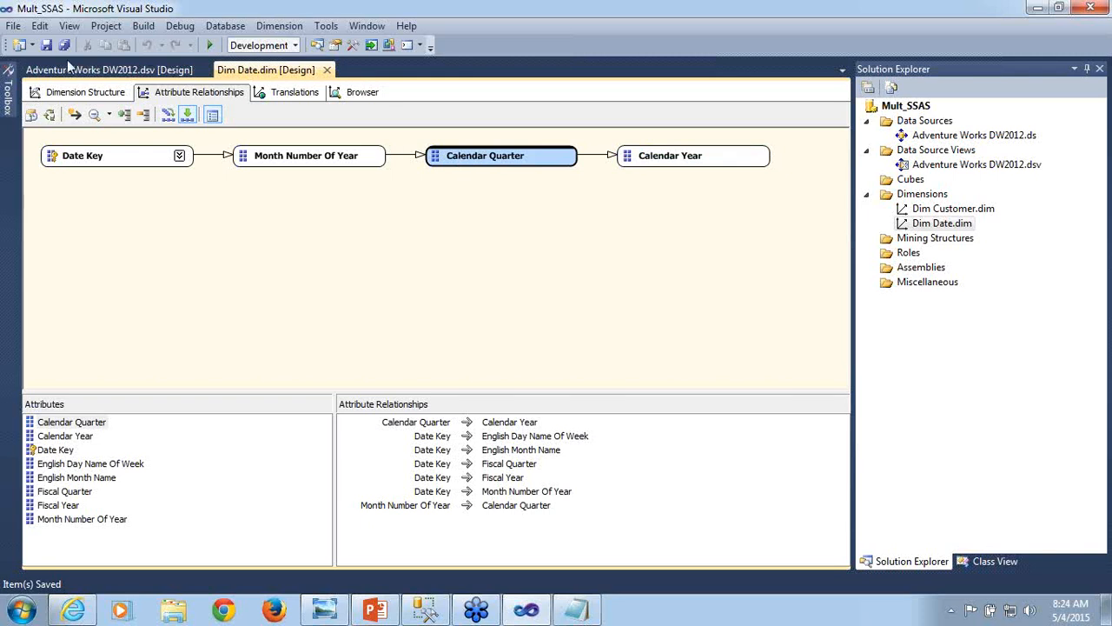
- Check the KeyColumns property of the Calendar Quarter attribute, then close its properties and return to the attribute relationships
{"action": "left_click", "coordinate": [63, 94]}
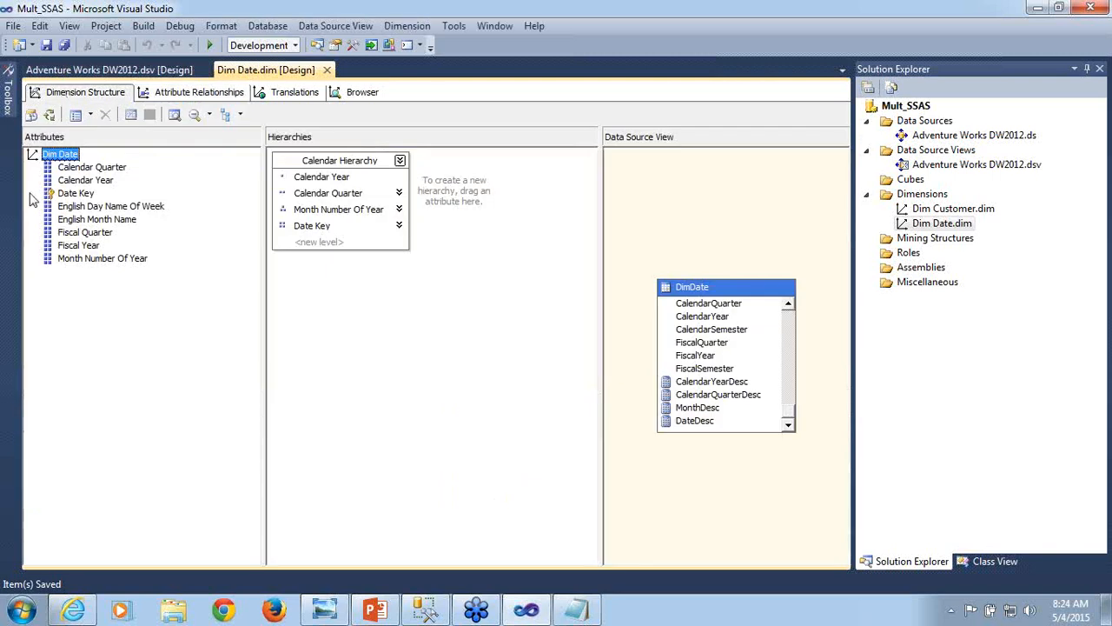
{"action": "left_click", "coordinate": [94, 167]}
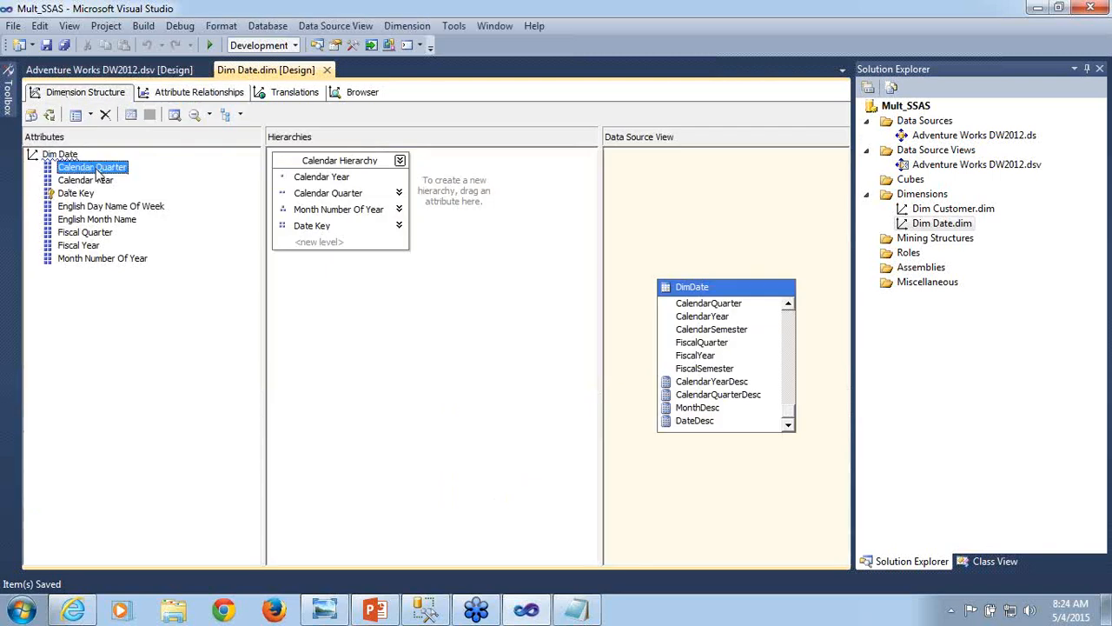
{"action": "right_click", "coordinate": [97, 172]}
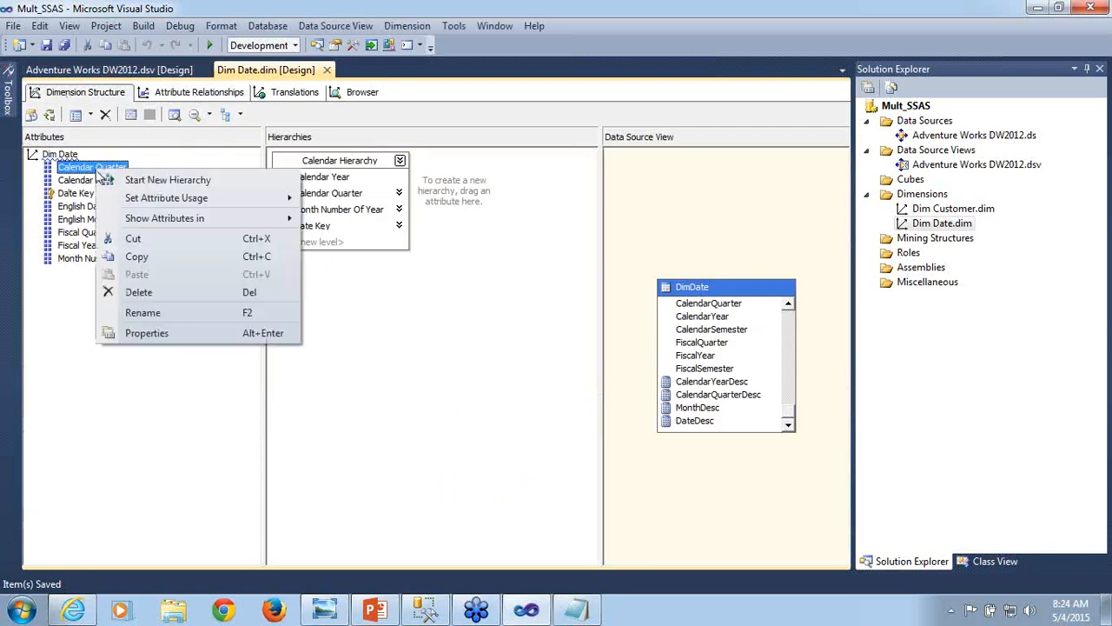
{"action": "left_click", "coordinate": [161, 340]}
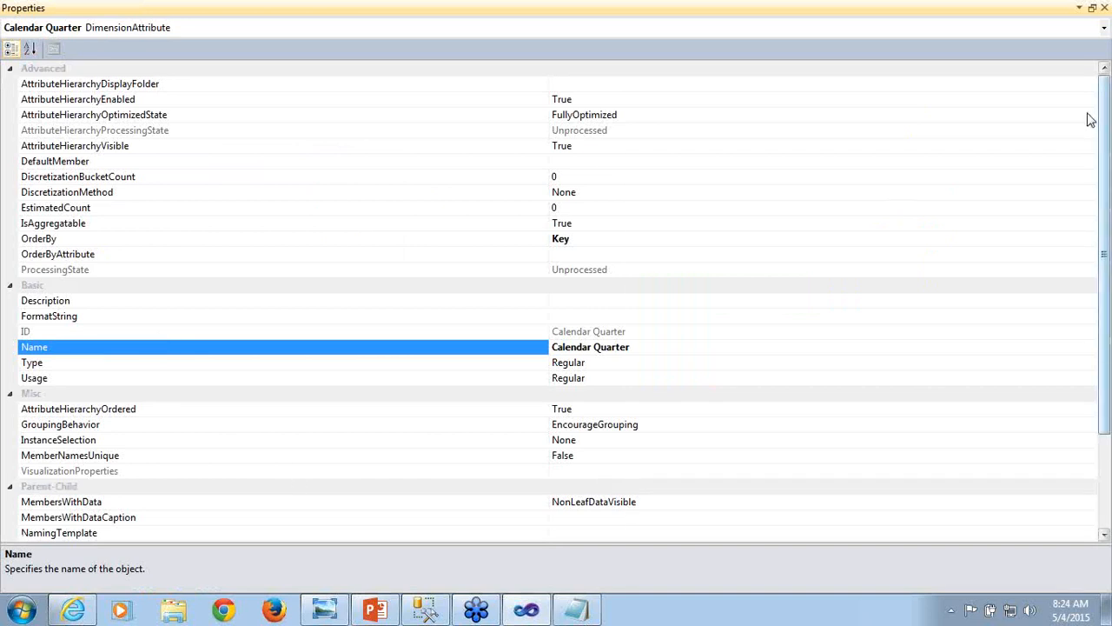
{"action": "left_click_drag", "start_coordinate": [1104, 143], "coordinate": [1104, 226]}
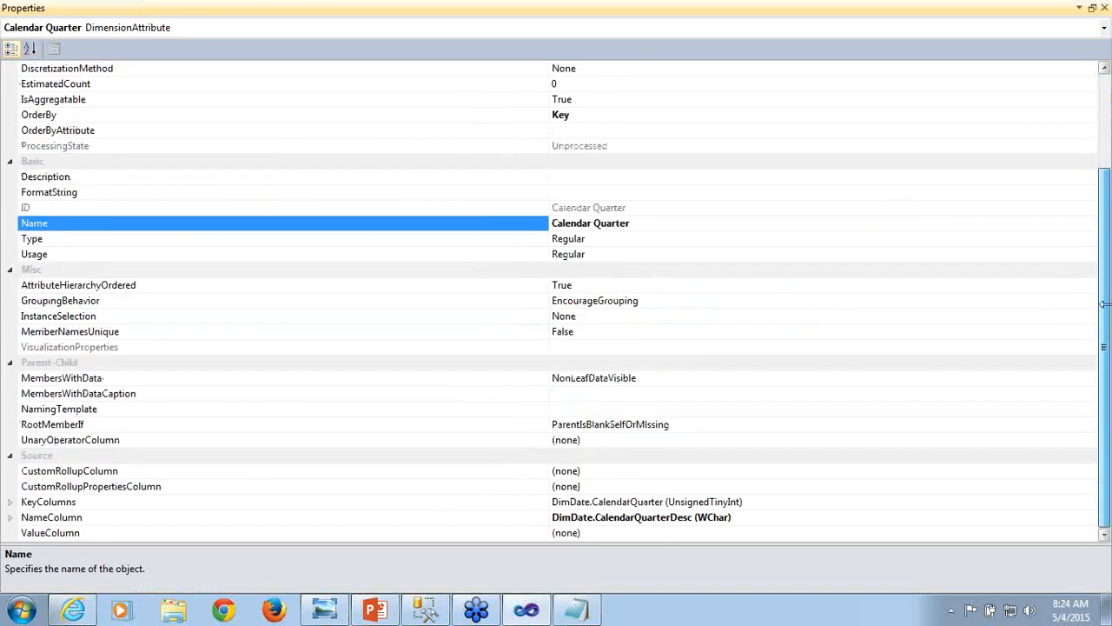
{"action": "left_click", "coordinate": [704, 501]}
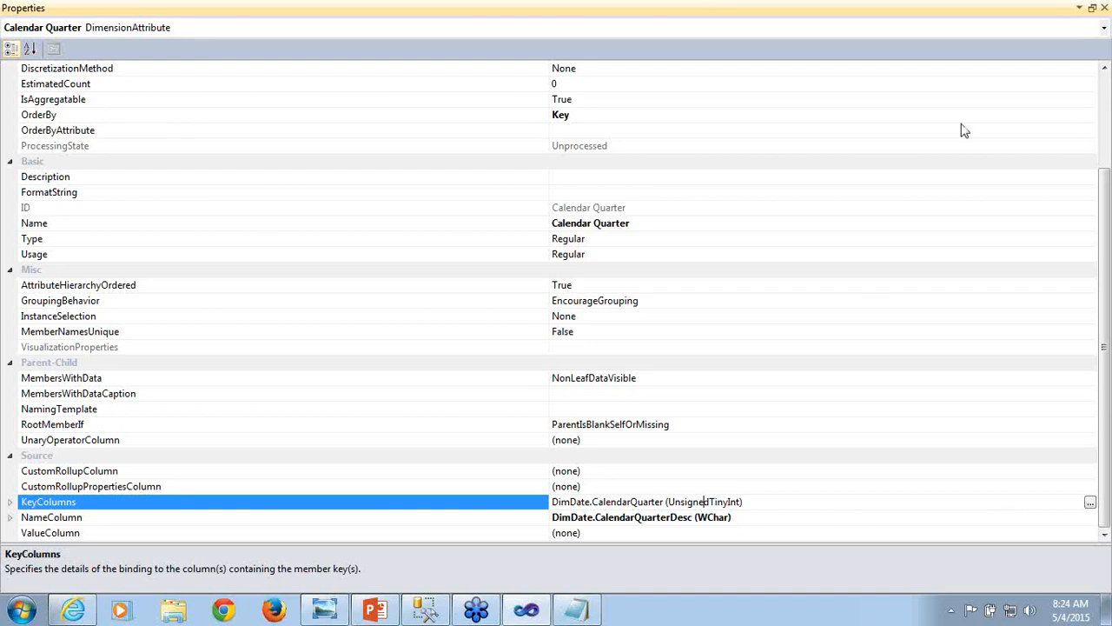
{"action": "left_click", "coordinate": [1106, 7]}
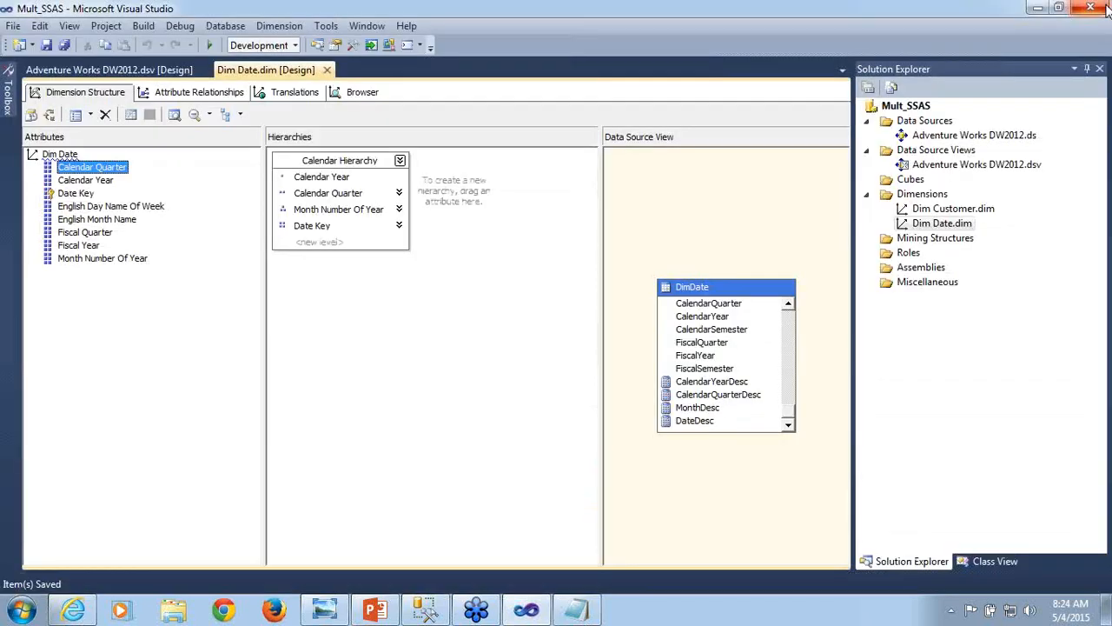
{"action": "left_click", "coordinate": [212, 92]}
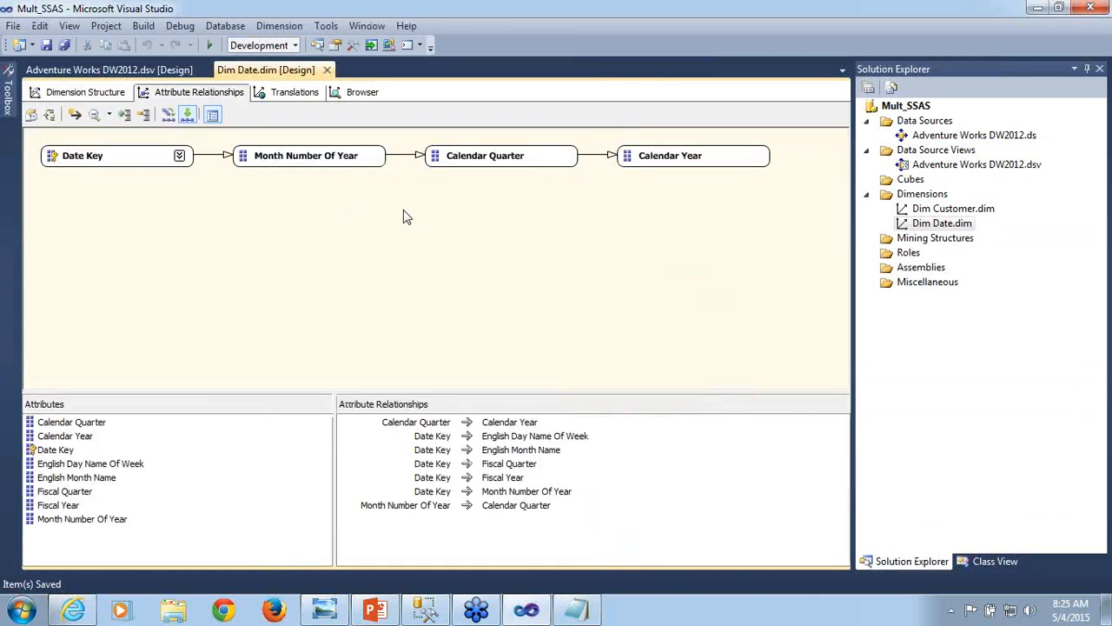
- Review the relationship between Calendar Quarter and Calendar Year in the Dim Date attribute relationships
{"action": "left_click", "coordinate": [500, 153]}
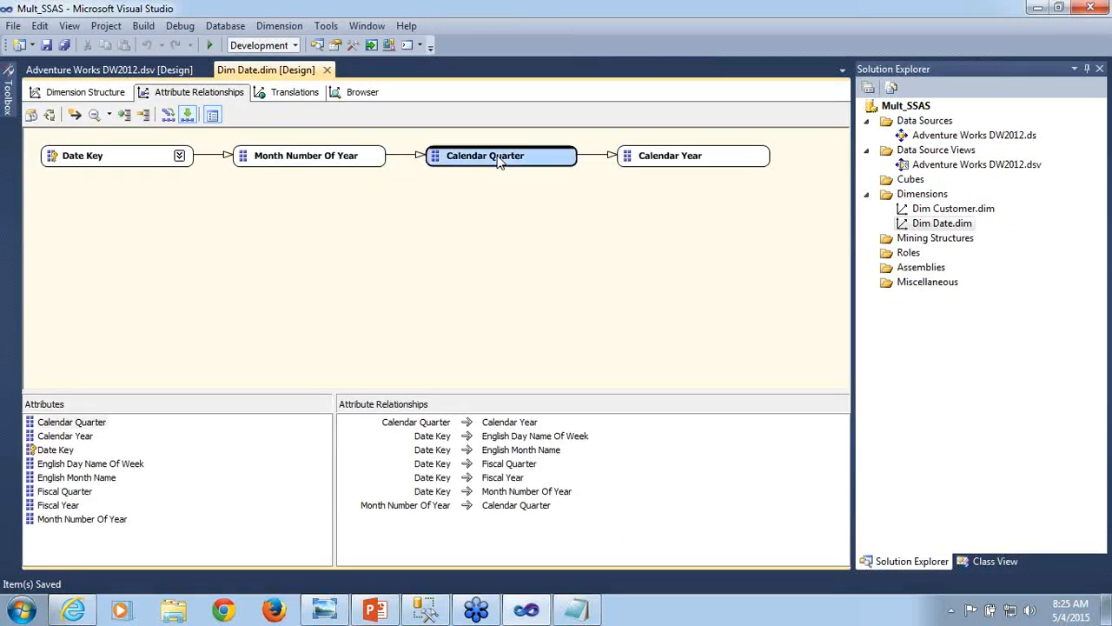
{"action": "left_click", "coordinate": [661, 164]}
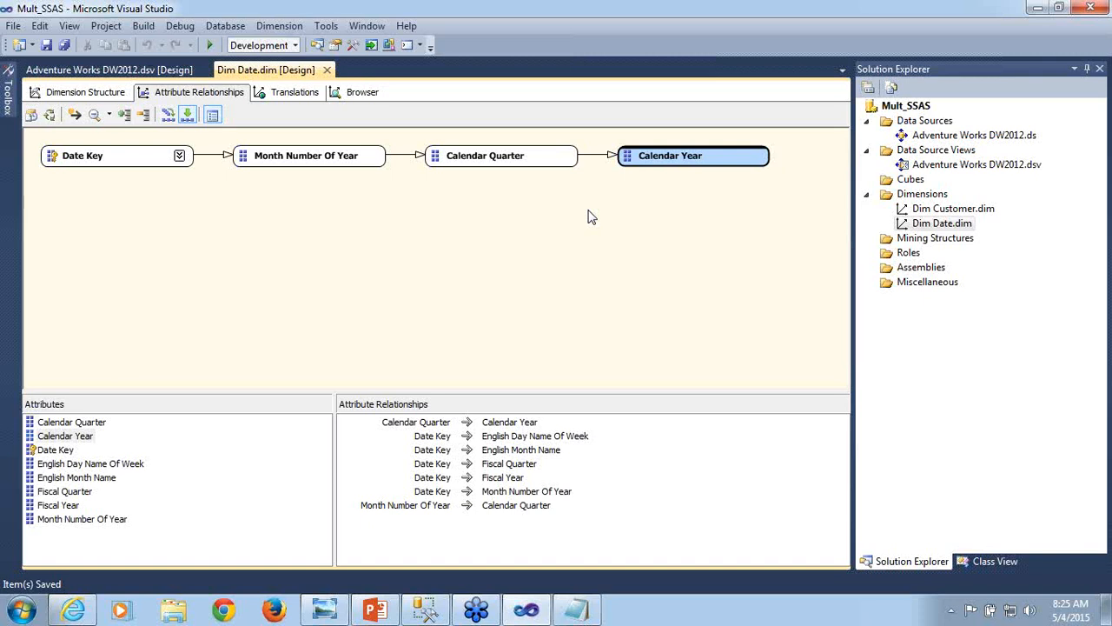
{"action": "left_click", "coordinate": [517, 152]}
{"action": "left_click", "coordinate": [672, 158]}
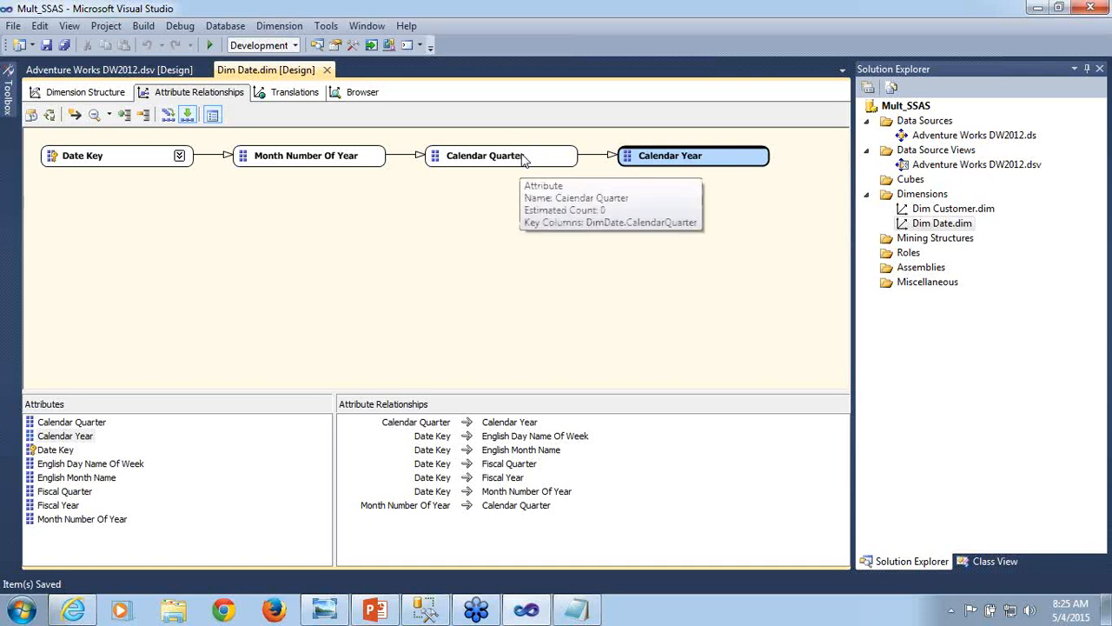
{"action": "left_click", "coordinate": [523, 159]}
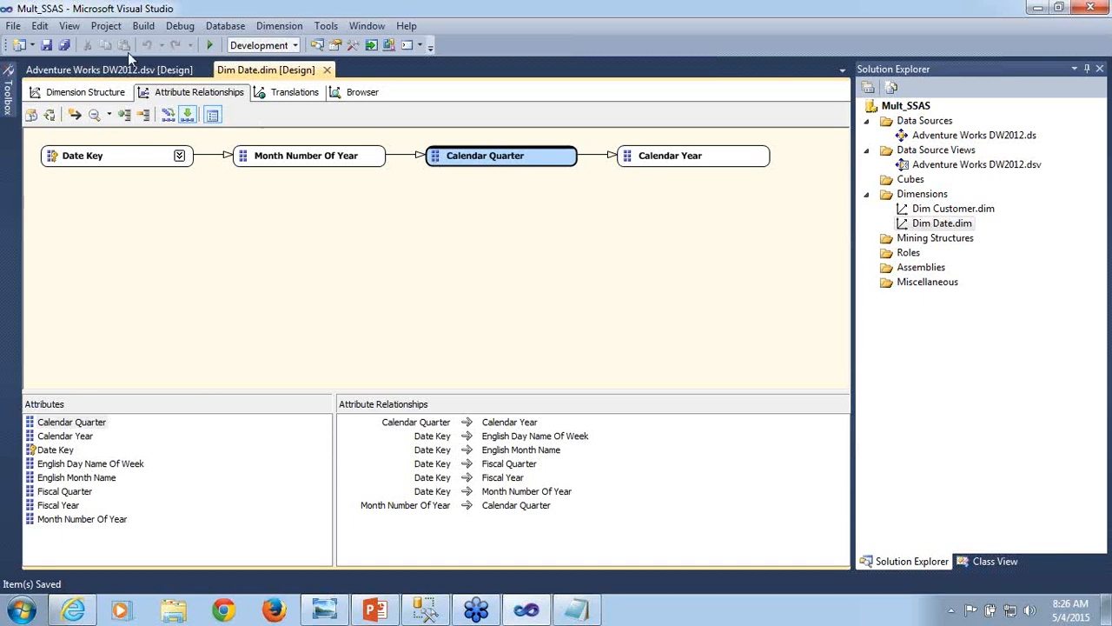
- Add CalendarYear to the key columns of the Calendar Quarter attribute in the Dim Date dimension structure
{"action": "left_click", "coordinate": [84, 93]}
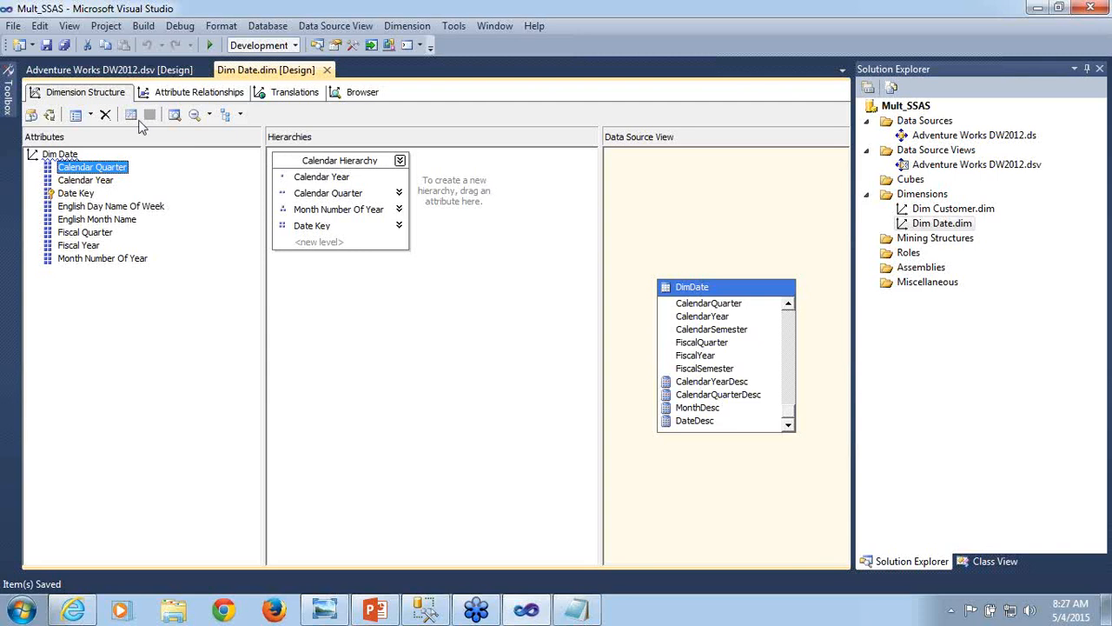
{"action": "right_click", "coordinate": [106, 169]}
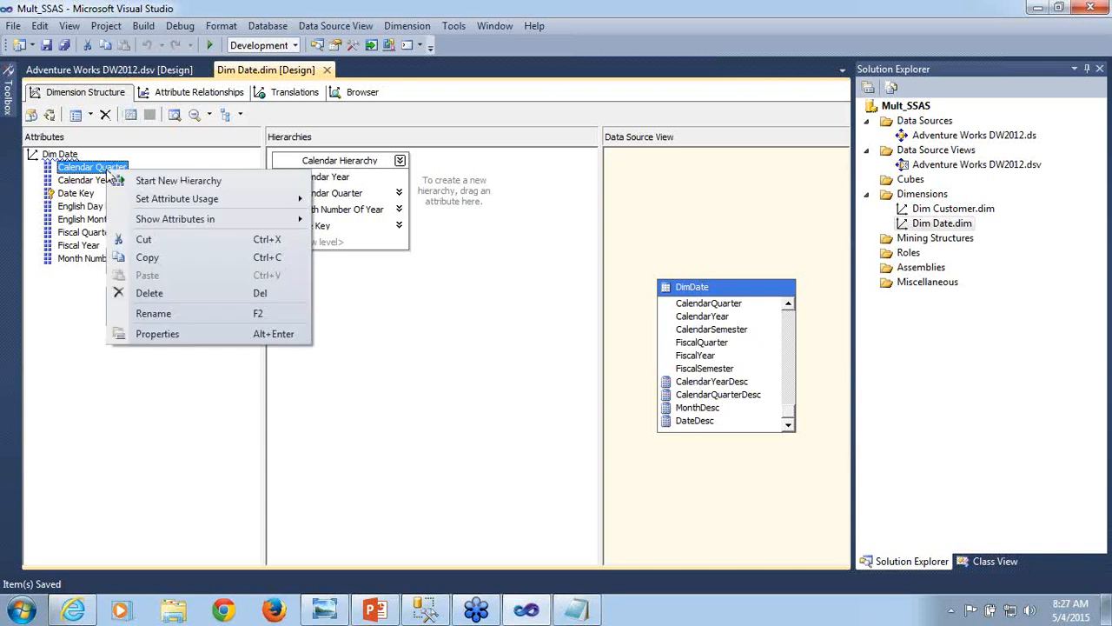
{"action": "left_click", "coordinate": [163, 338]}
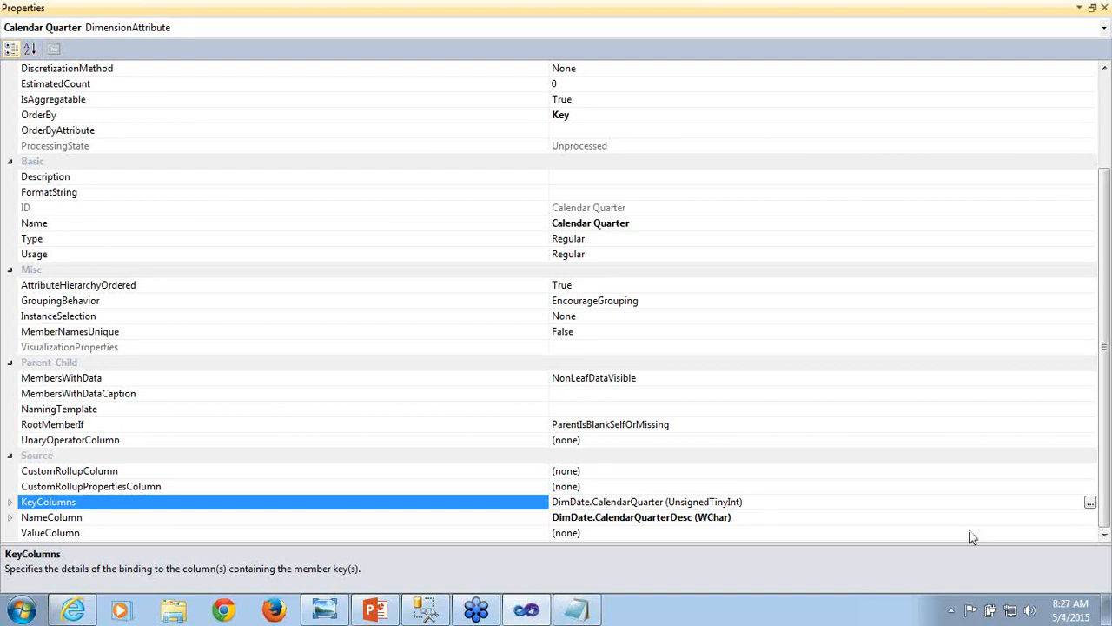
{"action": "left_click", "coordinate": [1090, 504]}
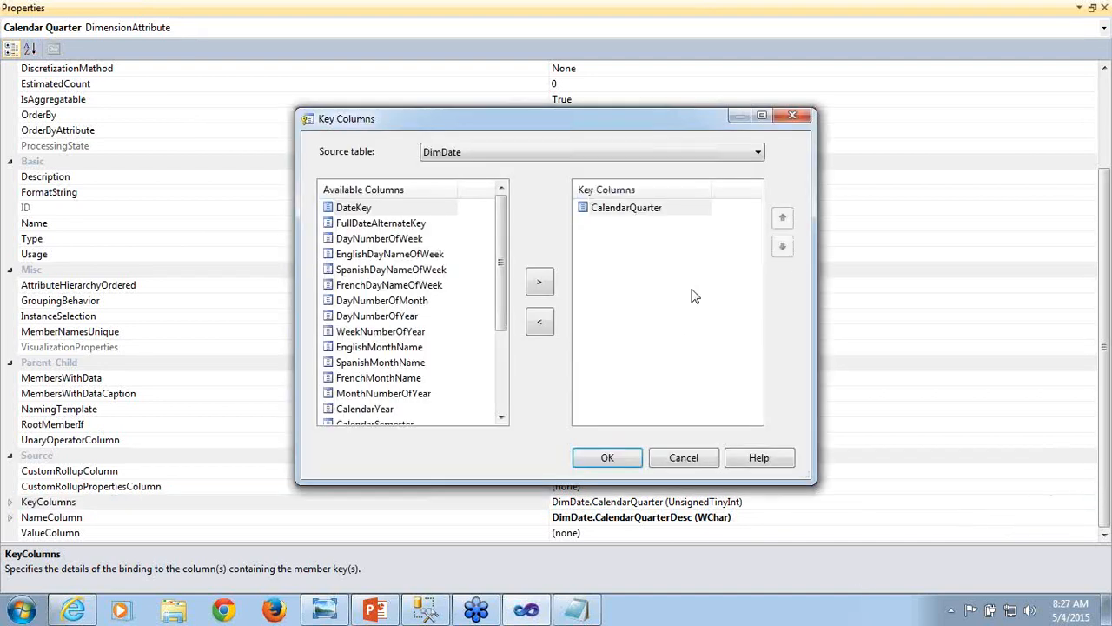
{"action": "left_click", "coordinate": [675, 209]}
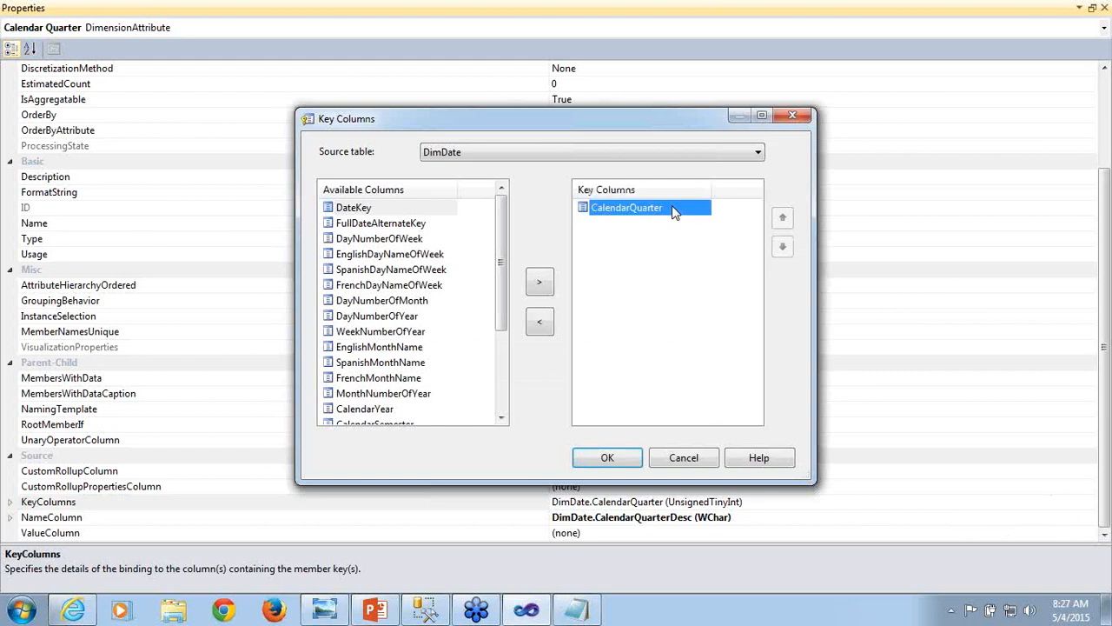
{"action": "left_click_drag", "start_coordinate": [503, 298], "coordinate": [504, 369]}
{"action": "left_click", "coordinate": [380, 287]}
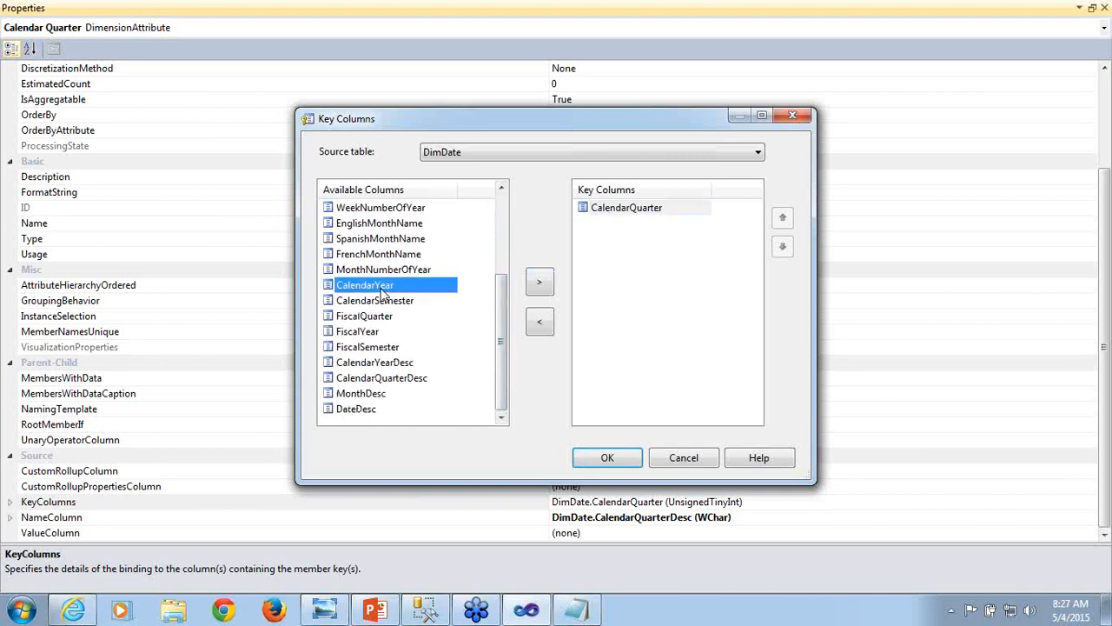
{"action": "left_click", "coordinate": [540, 284]}
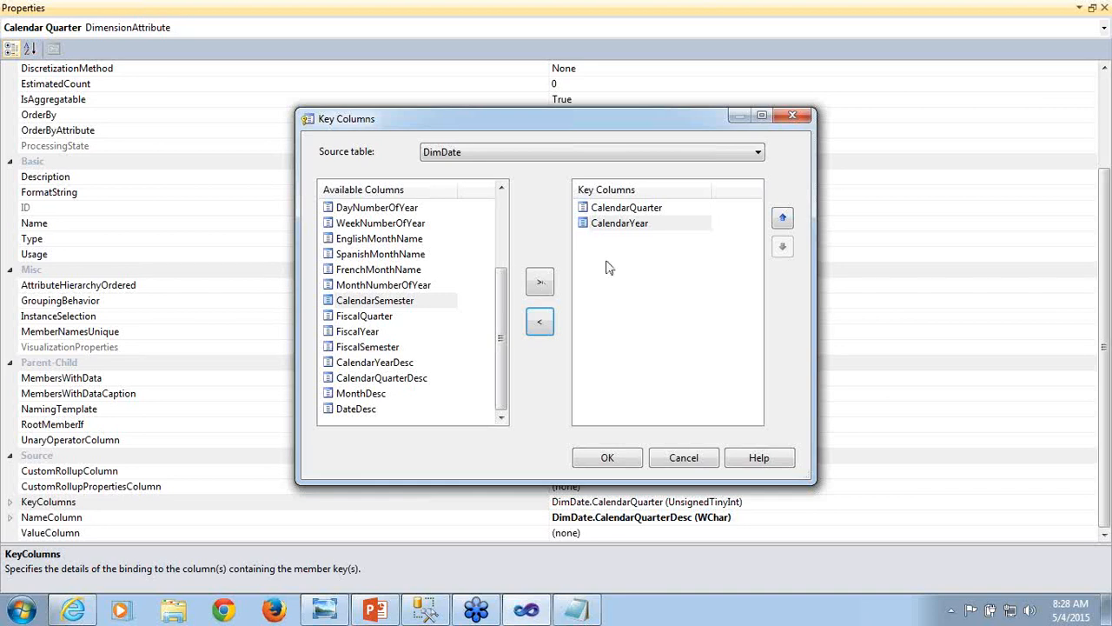
- Order Calendar Quarter's key columns as CalendarYear, CalendarQuarter, accept them, and save the Dim Date dimension
{"action": "left_click", "coordinate": [656, 208]}
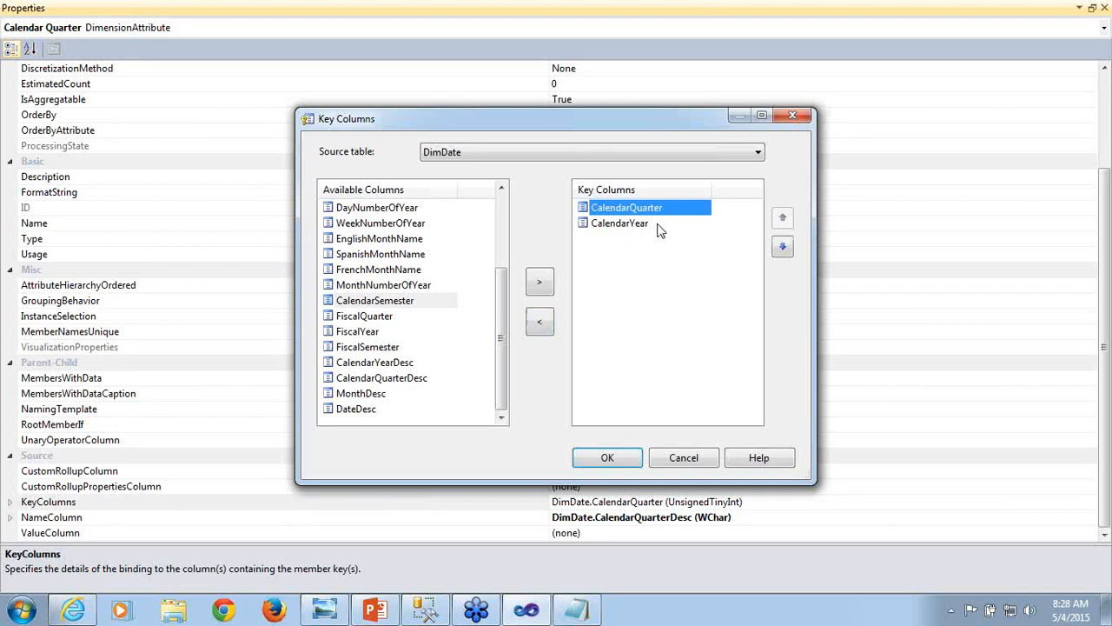
{"action": "left_click", "coordinate": [658, 224]}
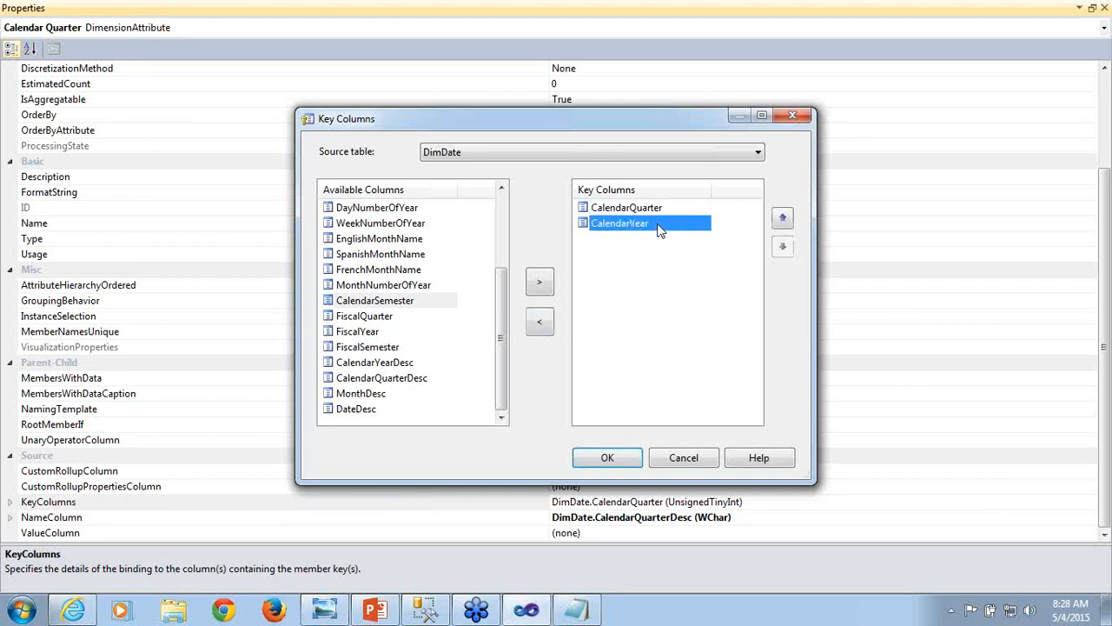
{"action": "left_click", "coordinate": [783, 221]}
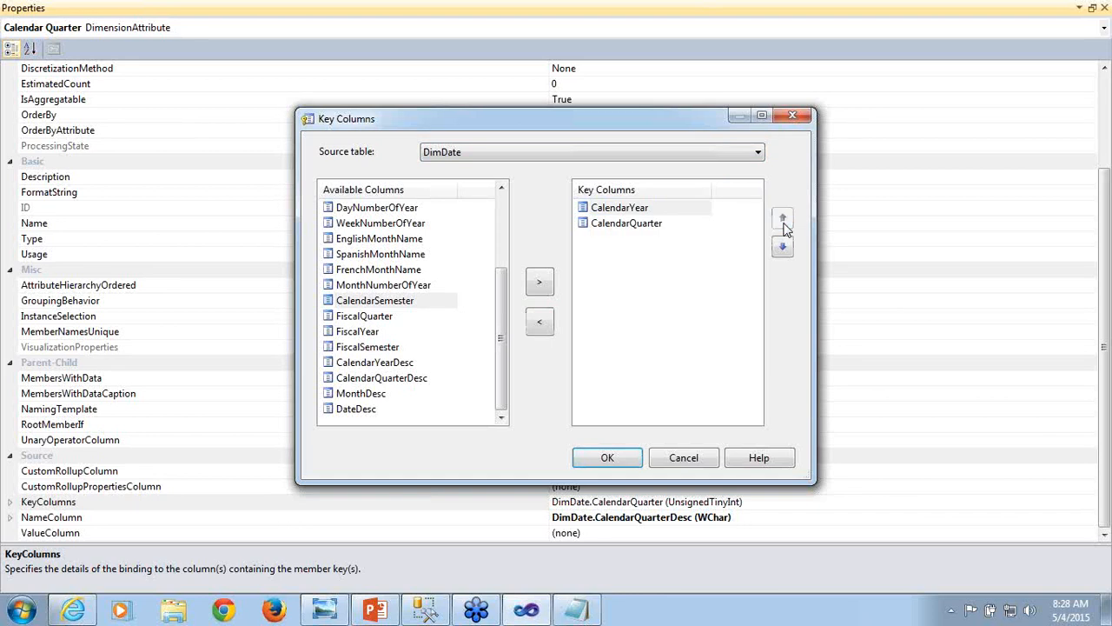
{"action": "left_click", "coordinate": [639, 212]}
{"action": "left_click", "coordinate": [635, 224]}
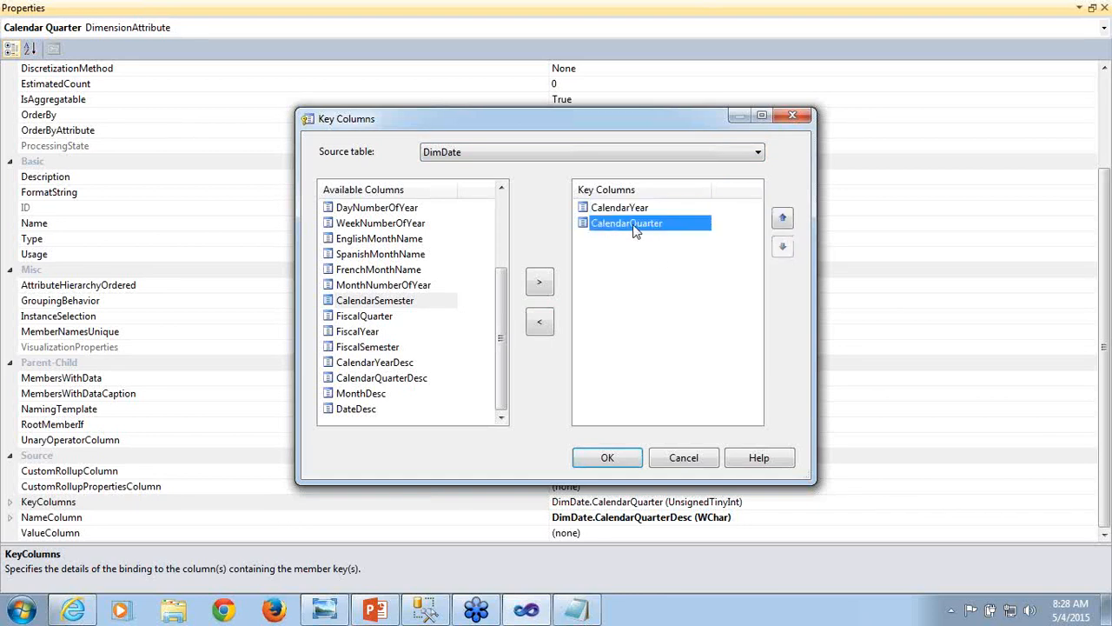
{"action": "left_click", "coordinate": [620, 465]}
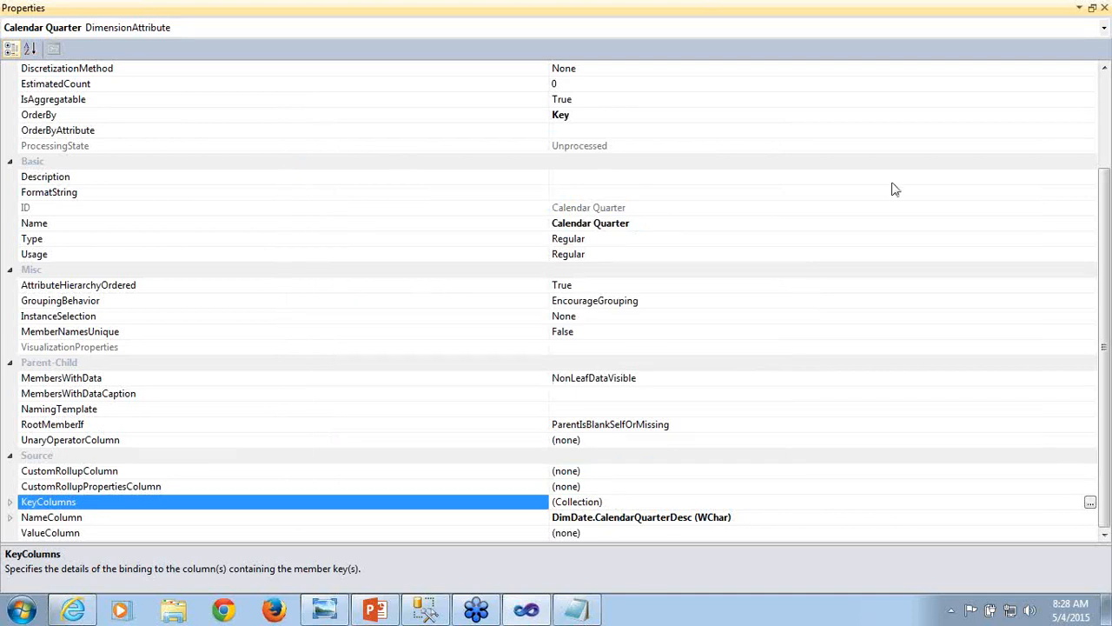
{"action": "left_click", "coordinate": [1105, 8]}
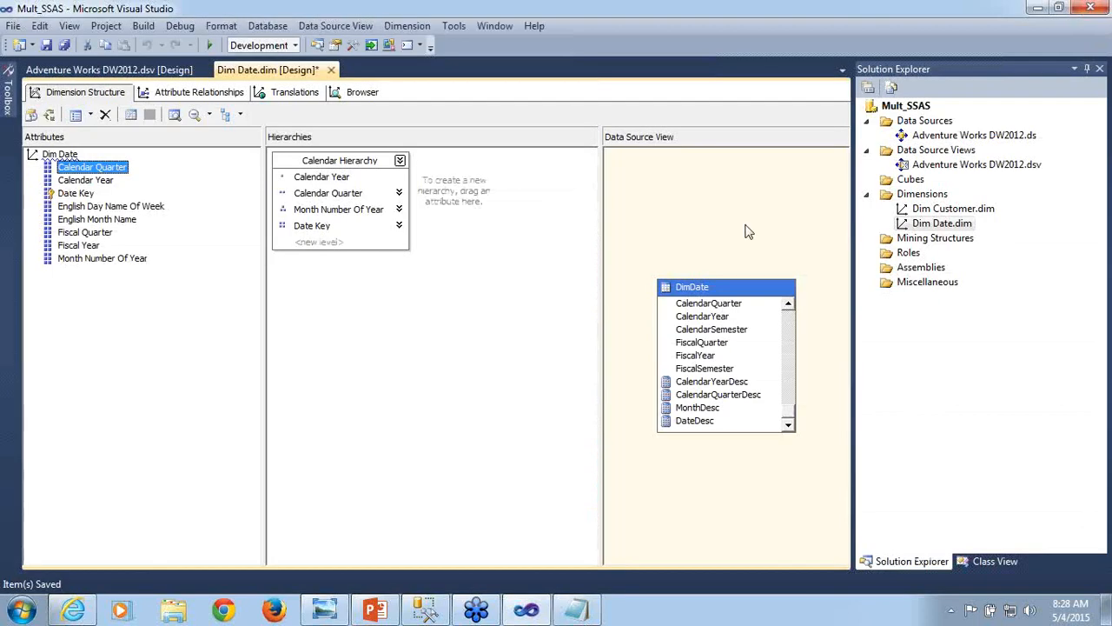
{"action": "key", "text": "ctrl+s"}
- Redeploy the project with the updated quarter key and run Process Full on Dim Date
{"action": "left_click", "coordinate": [49, 116]}
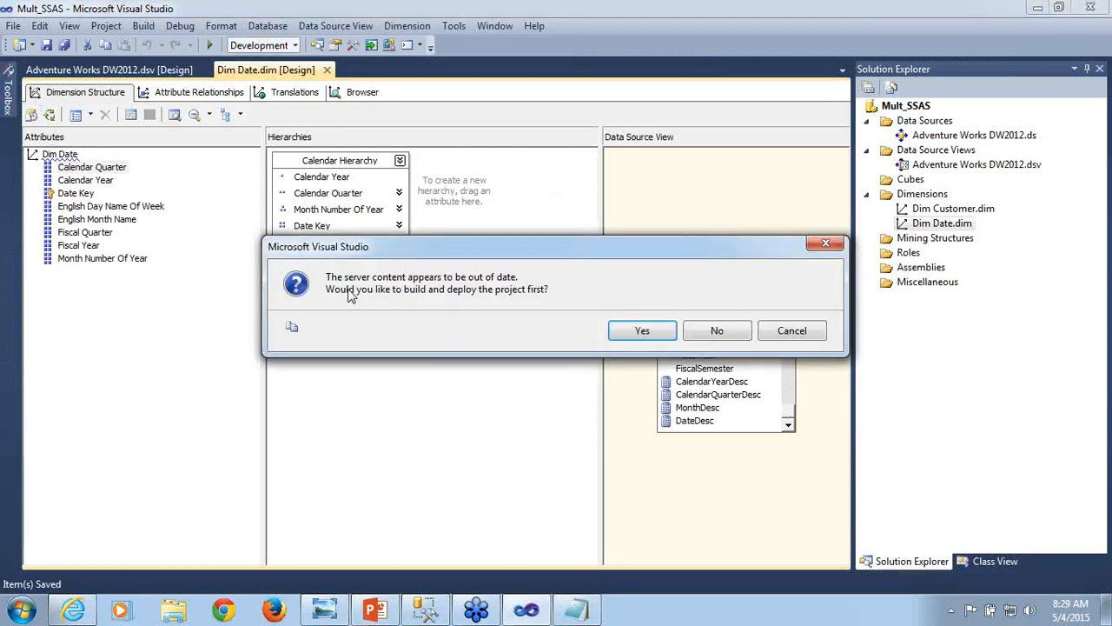
{"action": "left_click", "coordinate": [644, 331]}
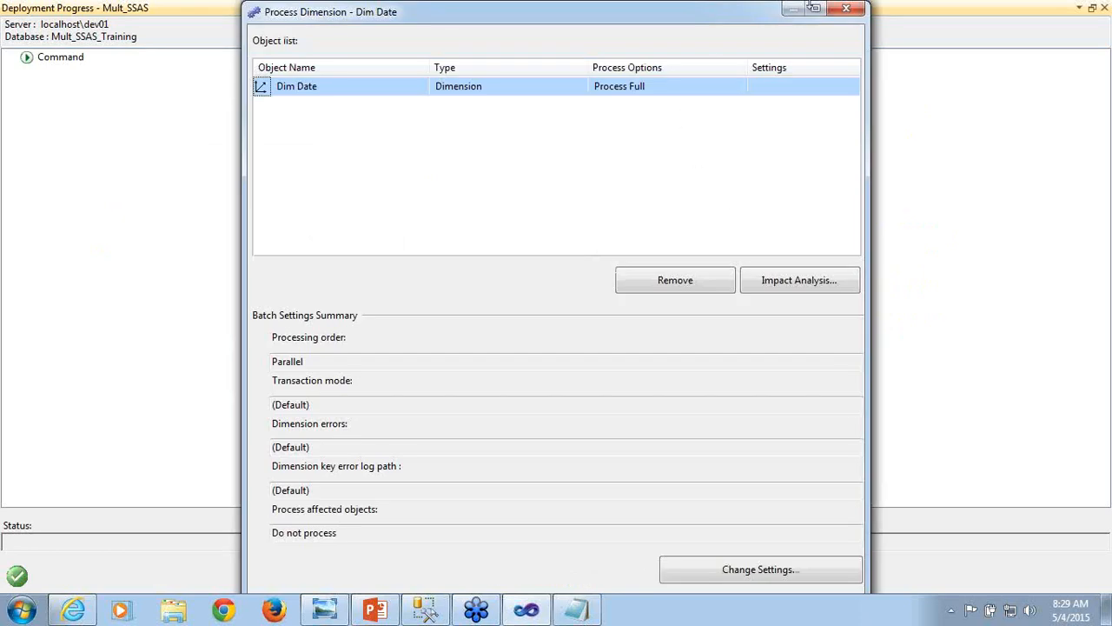
{"action": "left_click", "coordinate": [813, 8]}
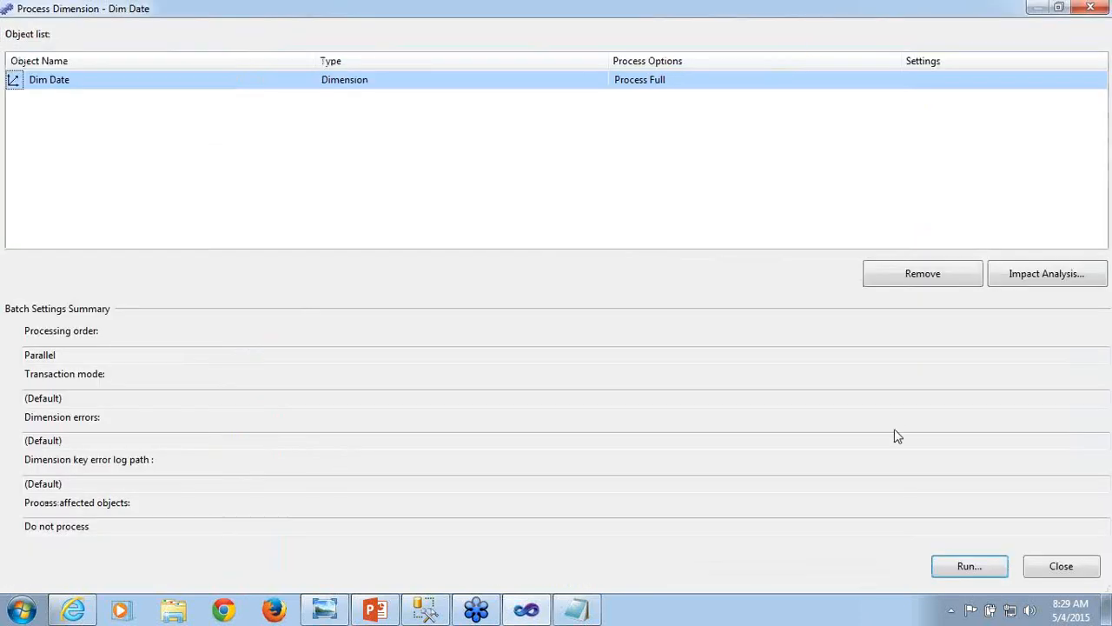
{"action": "left_click", "coordinate": [973, 570]}
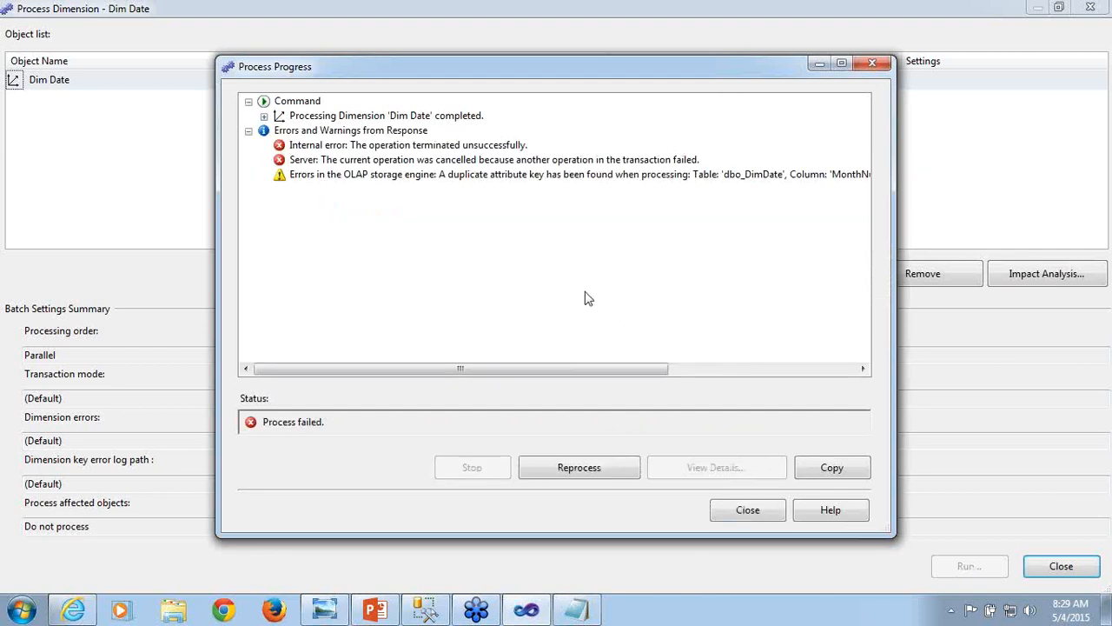
- Examine the column and value named in the OLAP storage engine error details, then close the processing and deployment windows
{"action": "left_click", "coordinate": [481, 176]}
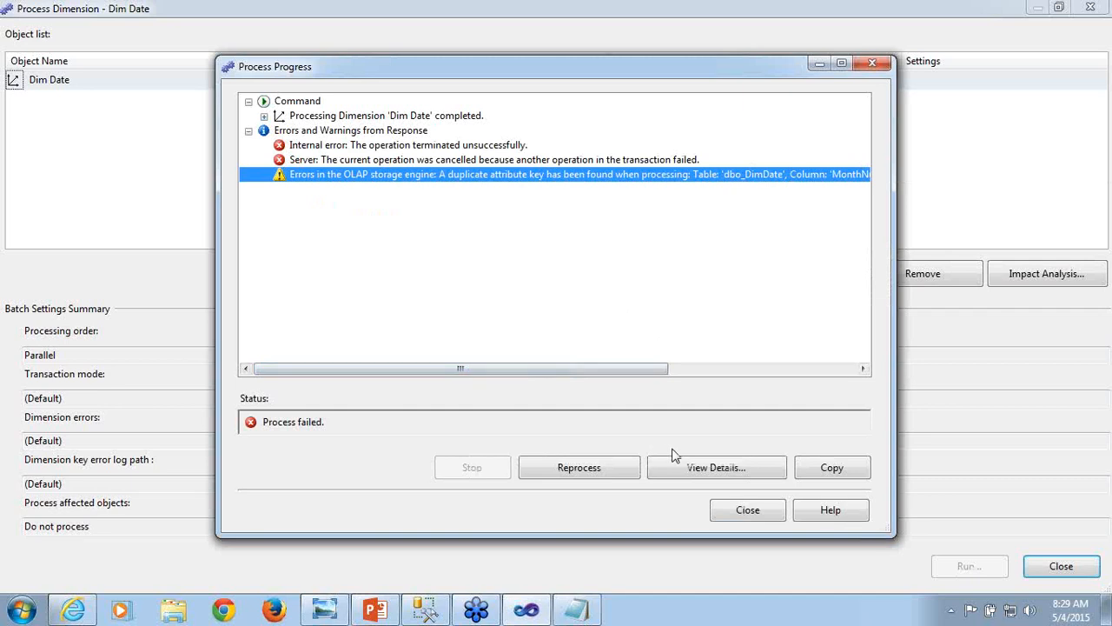
{"action": "left_click", "coordinate": [682, 470]}
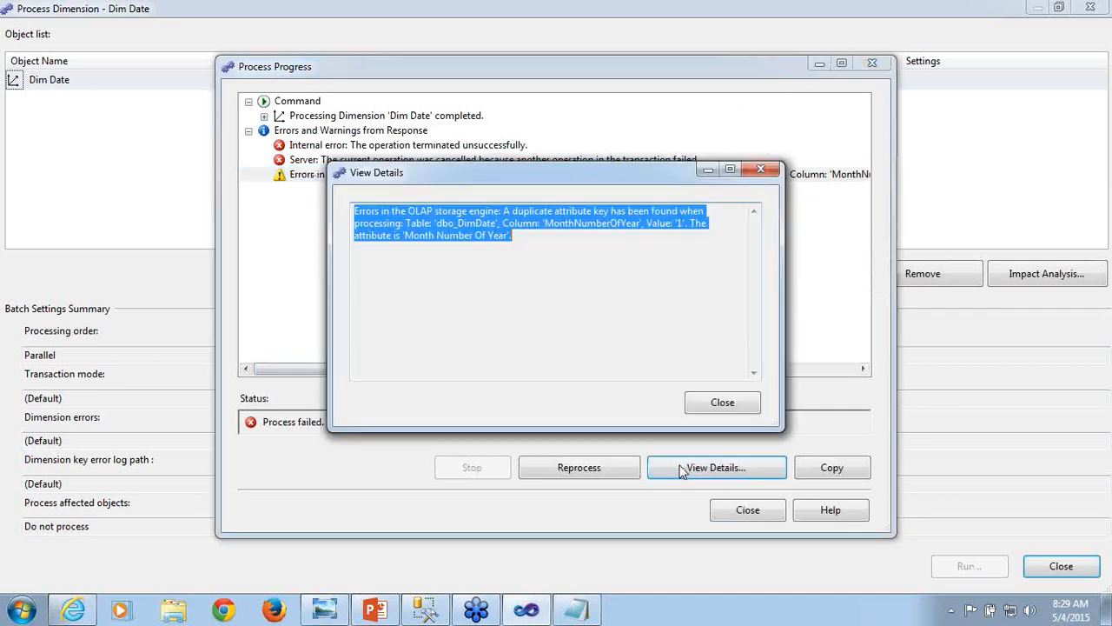
{"action": "left_click", "coordinate": [516, 285]}
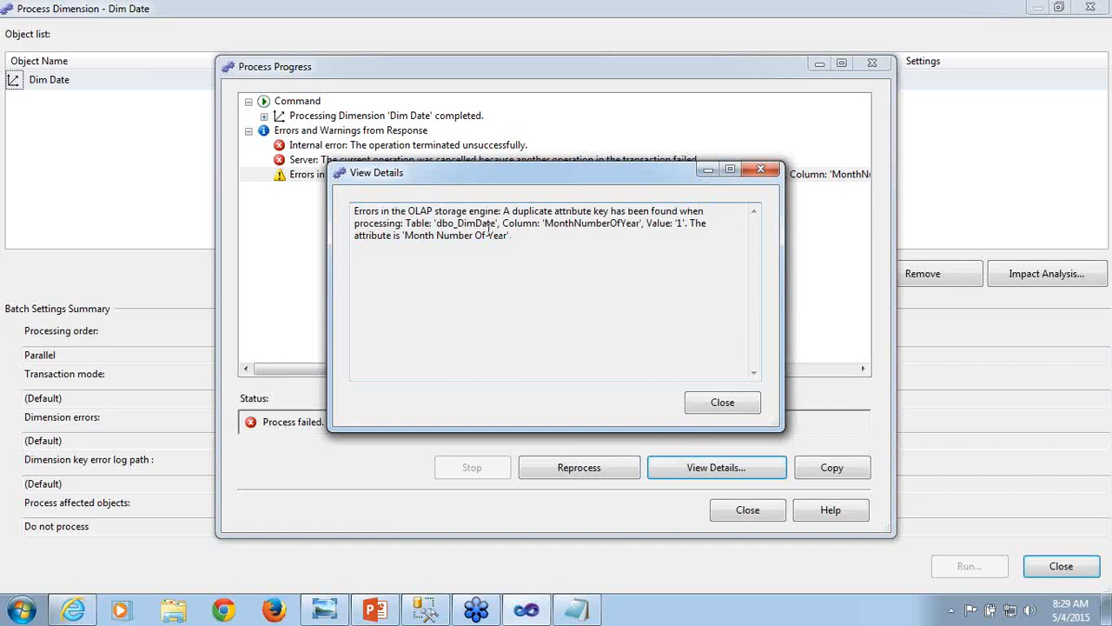
{"action": "double_click", "coordinate": [609, 225]}
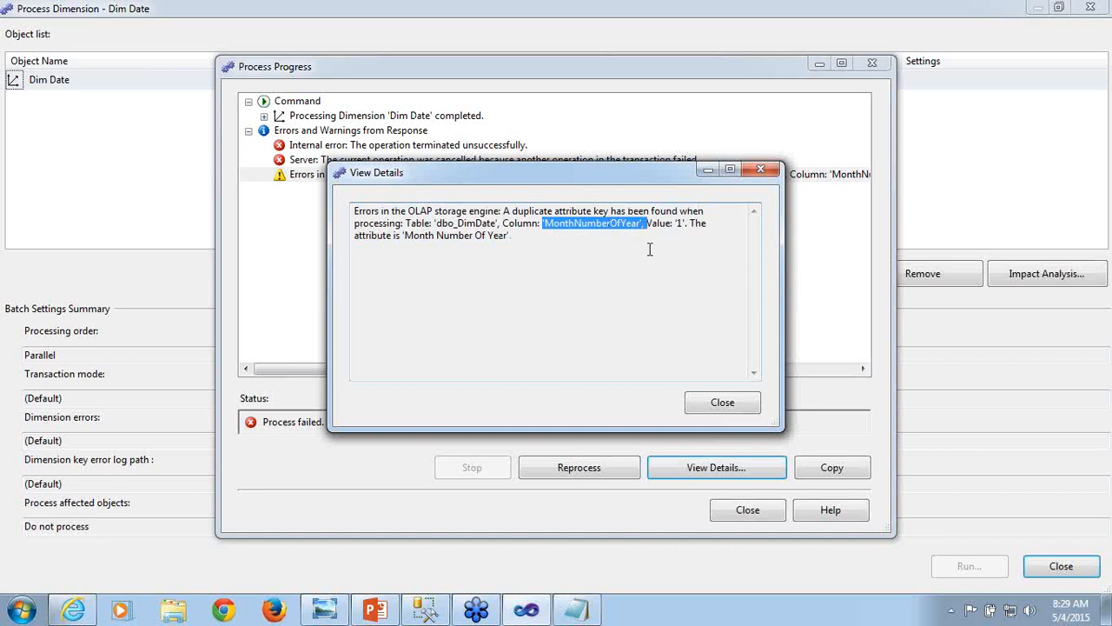
{"action": "double_click", "coordinate": [679, 223]}
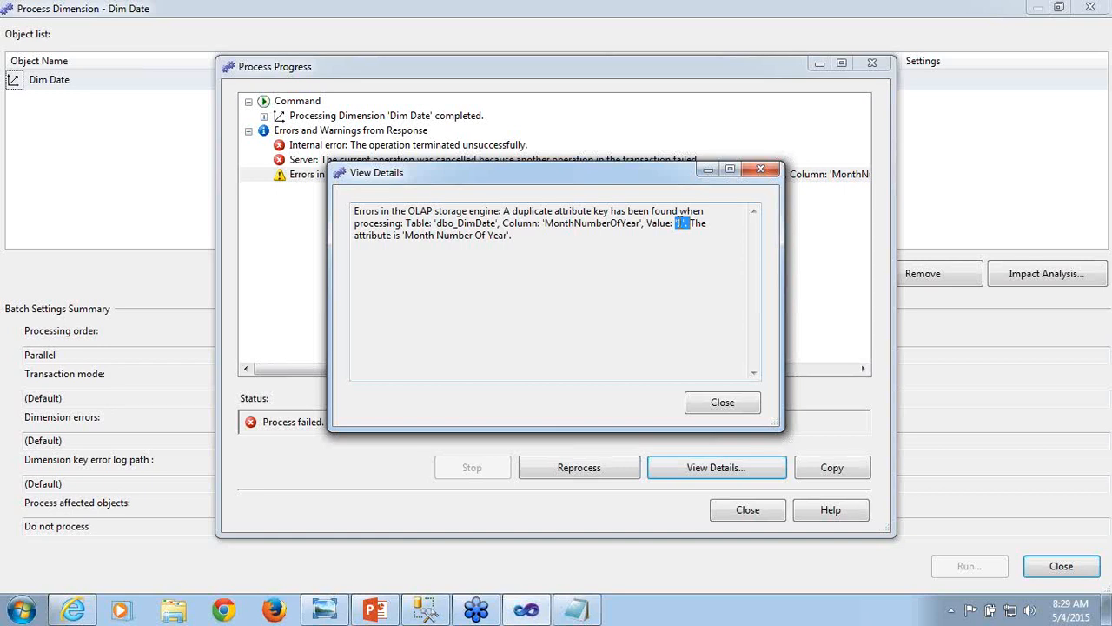
{"action": "left_click", "coordinate": [730, 405]}
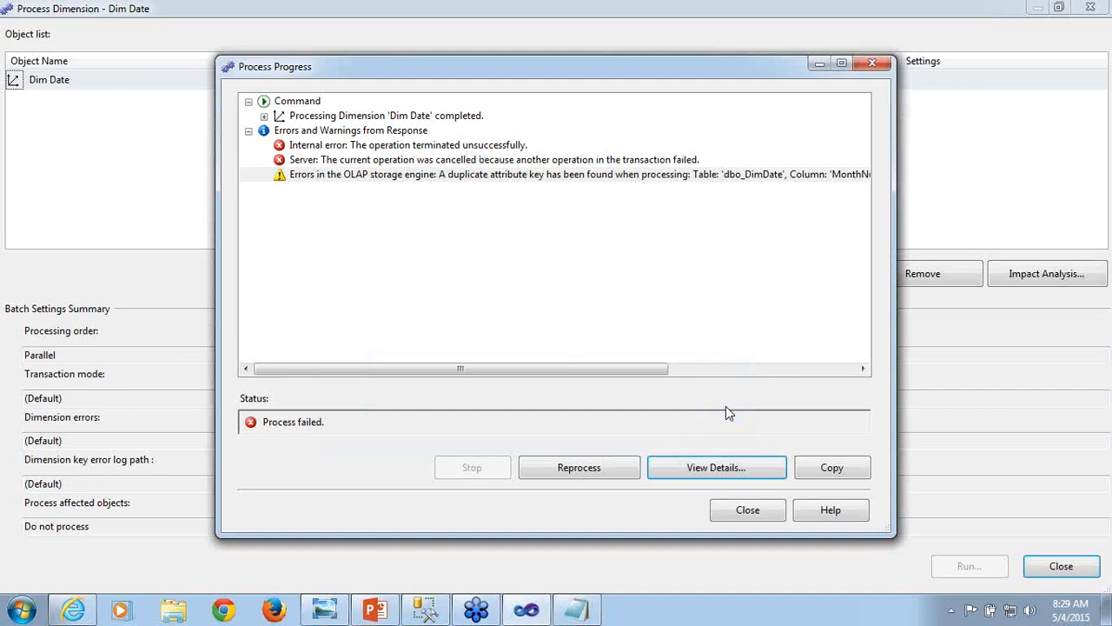
{"action": "left_click", "coordinate": [748, 511]}
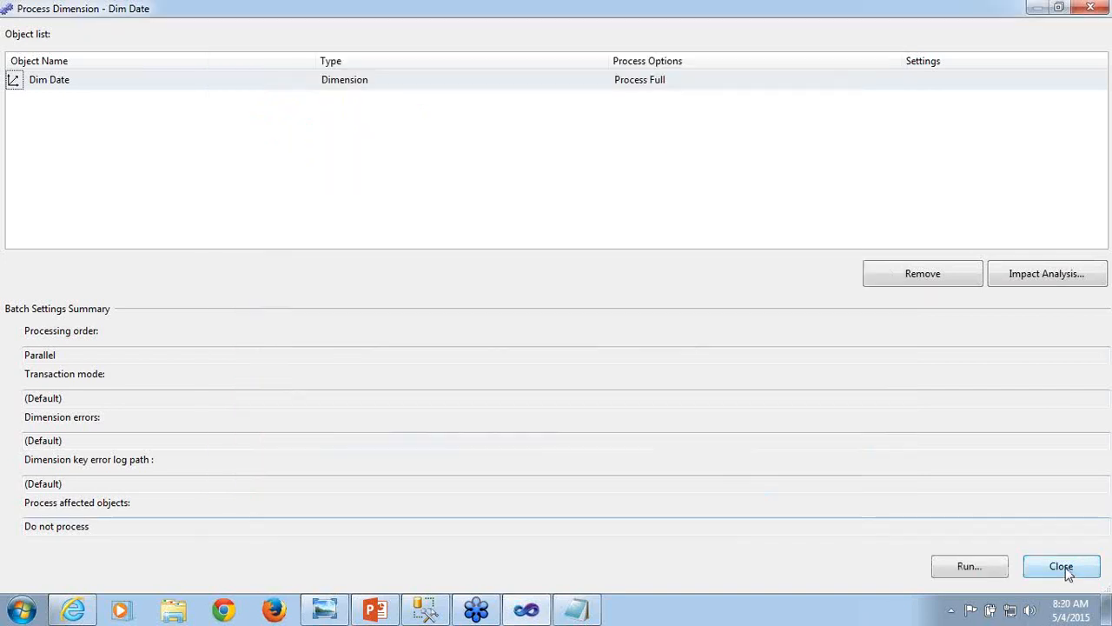
{"action": "left_click", "coordinate": [1068, 574]}
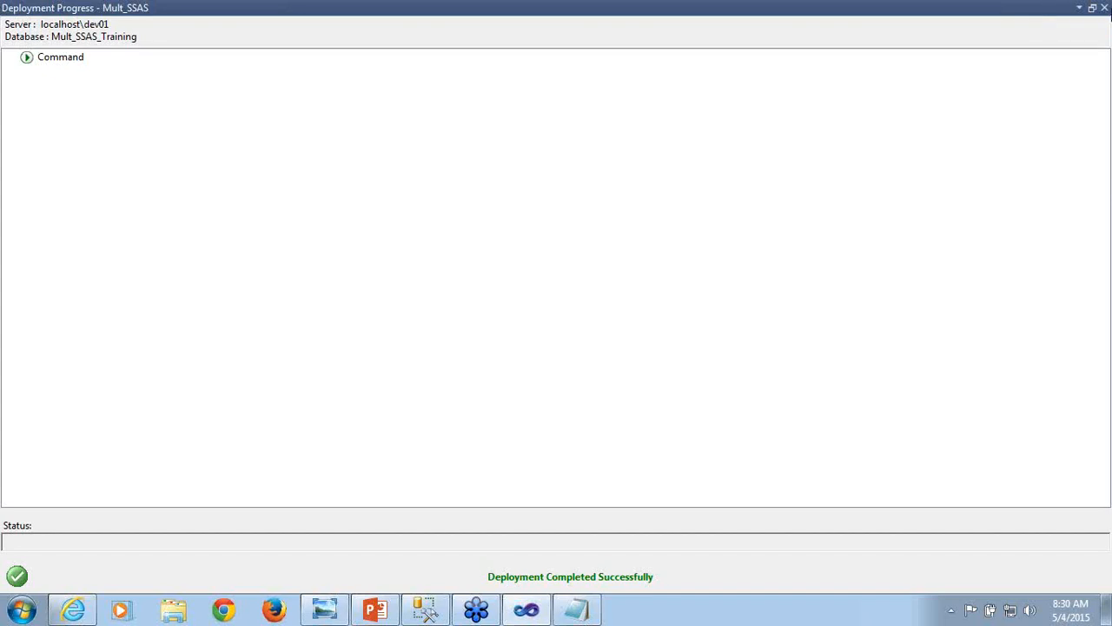
{"action": "left_click", "coordinate": [1104, 7]}
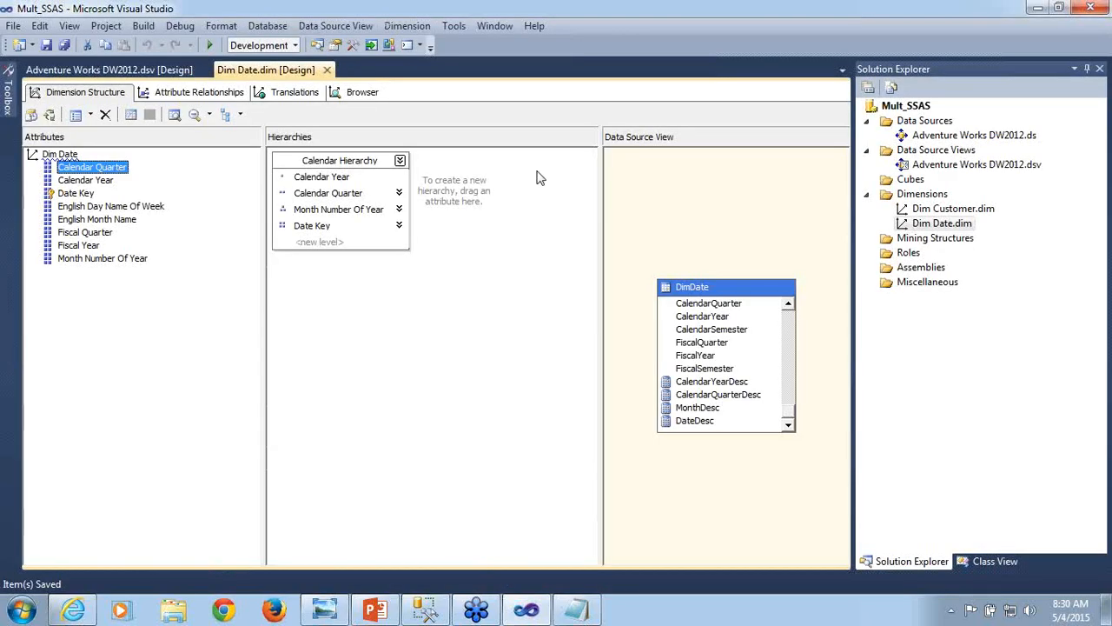
- Add CalendarYear to the key columns of Dim Date's Month Number Of Year attribute, removing the accidentally added CalendarSemester
{"action": "left_click", "coordinate": [87, 259]}
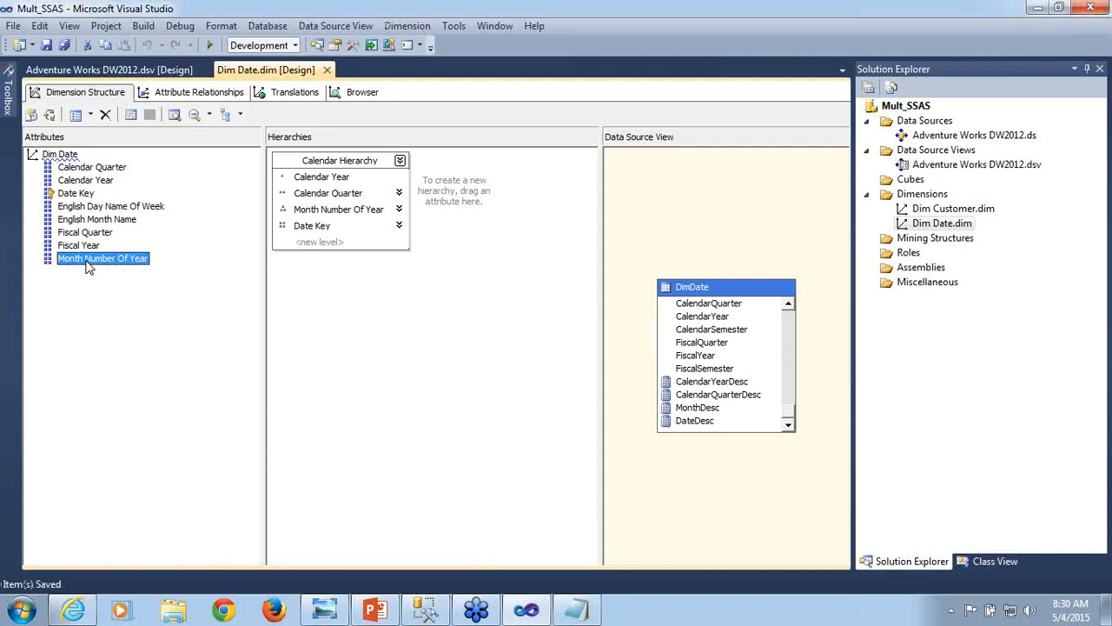
{"action": "right_click", "coordinate": [87, 264]}
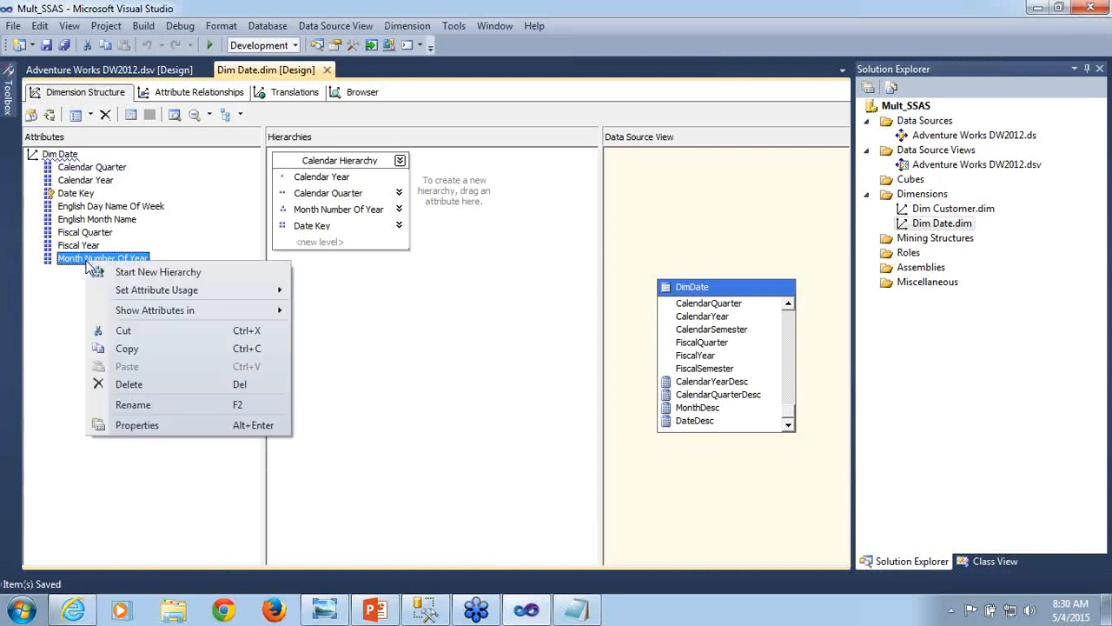
{"action": "left_click", "coordinate": [142, 430]}
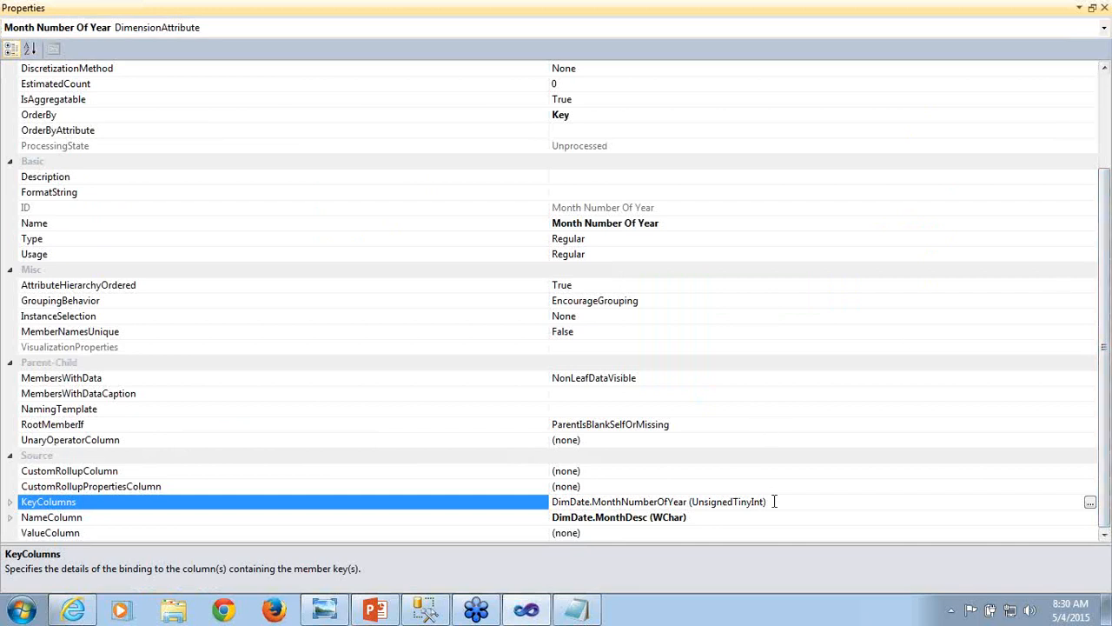
{"action": "left_click", "coordinate": [1090, 504]}
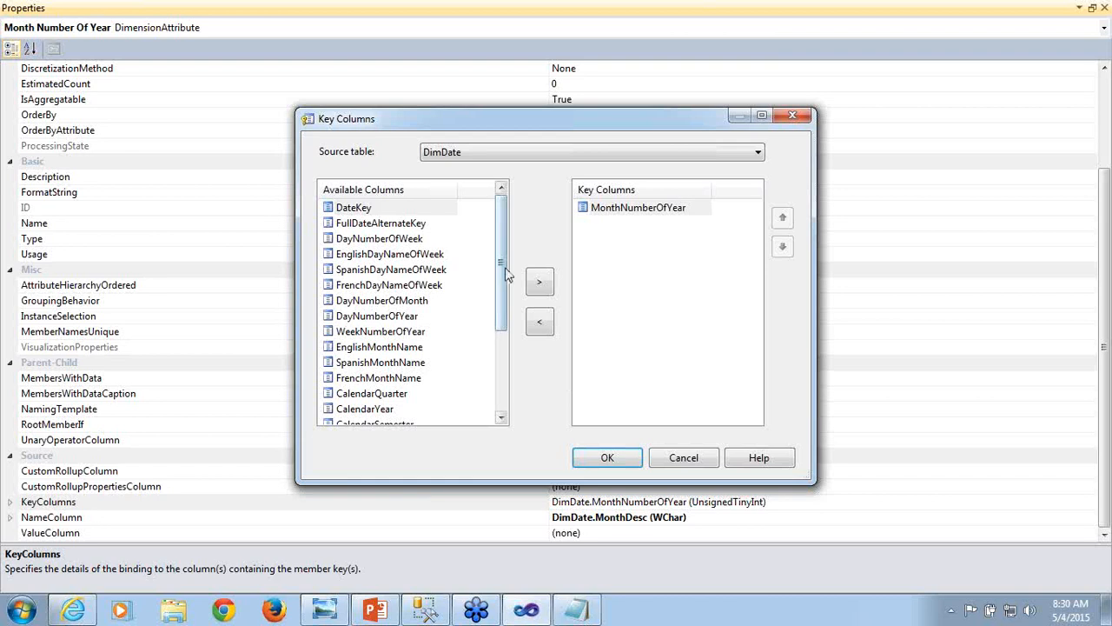
{"action": "left_click_drag", "start_coordinate": [509, 275], "coordinate": [511, 329]}
{"action": "left_click", "coordinate": [394, 318]}
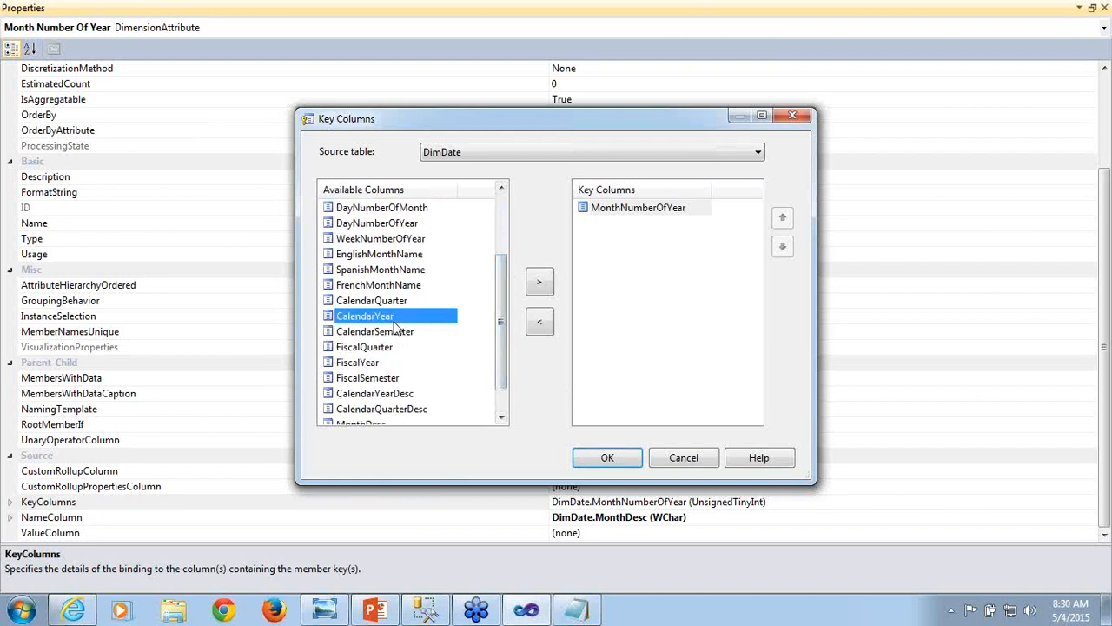
{"action": "left_click", "coordinate": [550, 296]}
{"action": "left_click", "coordinate": [549, 296]}
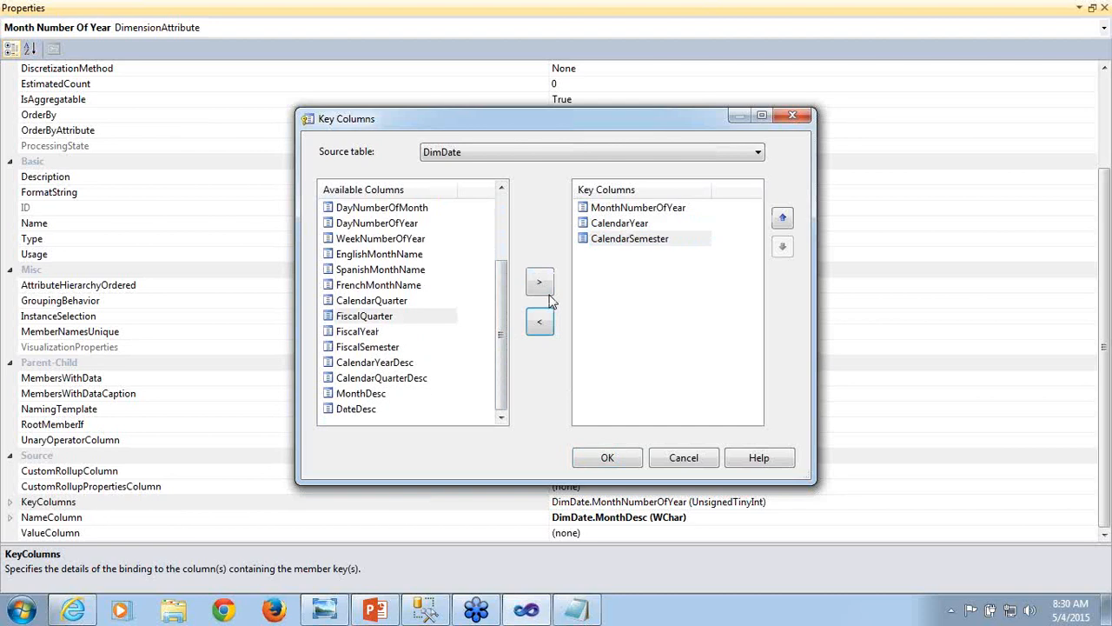
{"action": "left_click", "coordinate": [630, 242]}
{"action": "left_click", "coordinate": [540, 336]}
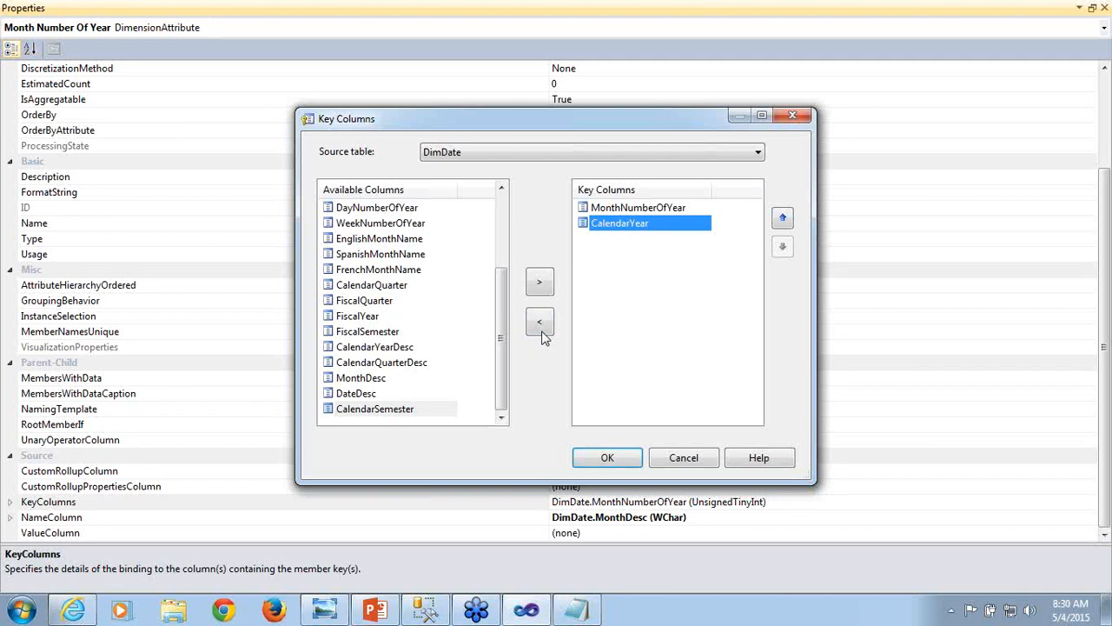
- Order Month Number Of Year's key columns as CalendarYear, MonthNumberOfYear, accept them, and save the Dim Date dimension
{"action": "left_click", "coordinate": [782, 220]}
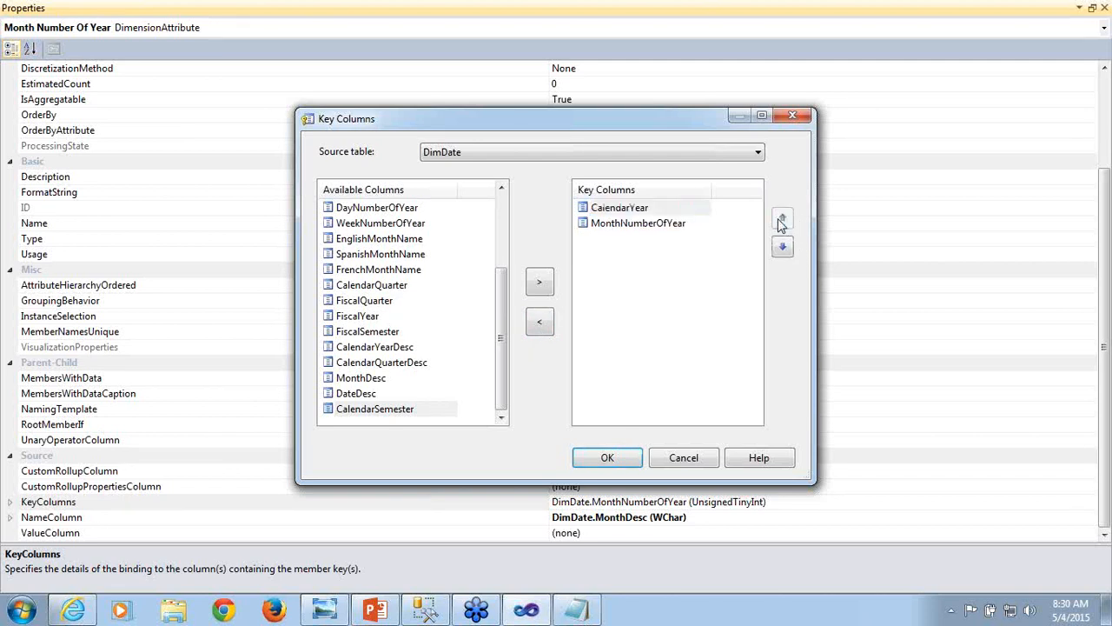
{"action": "left_click", "coordinate": [645, 206]}
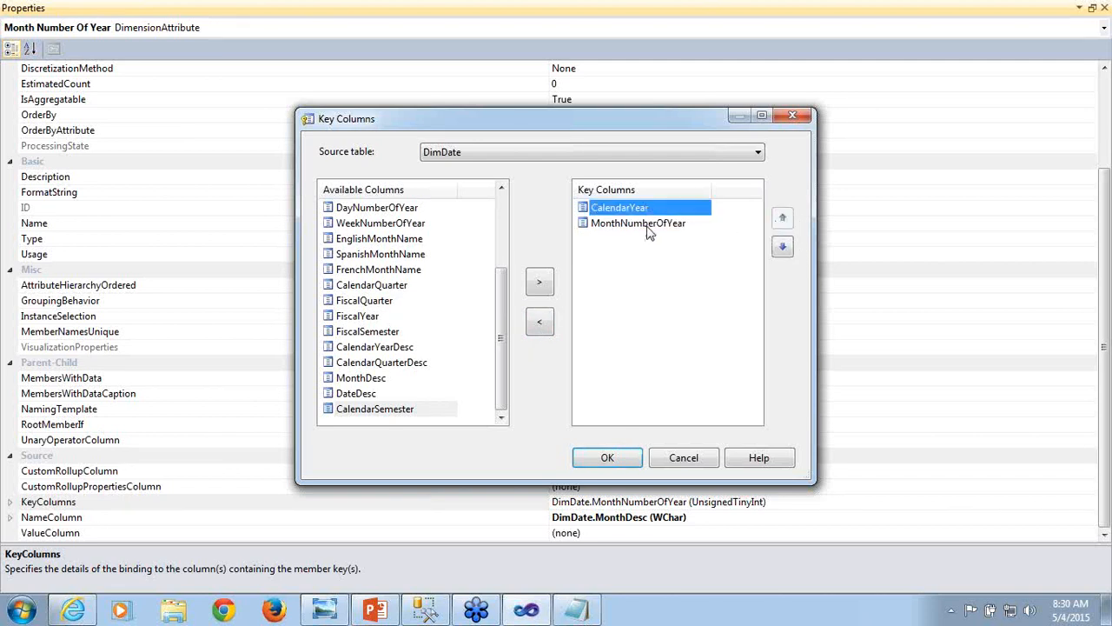
{"action": "left_click", "coordinate": [647, 225]}
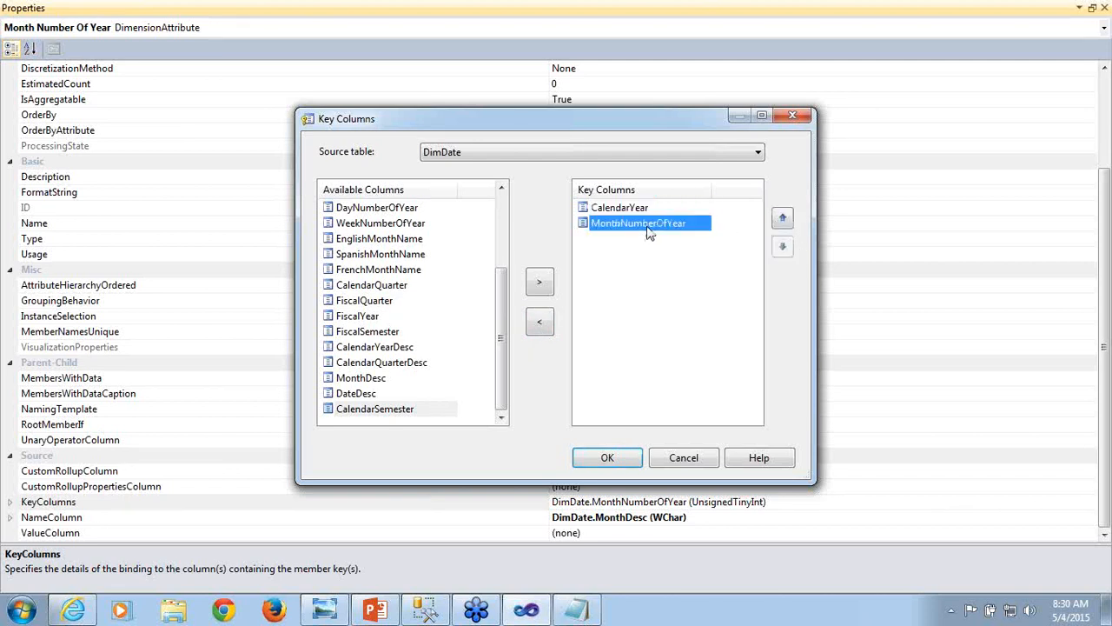
{"action": "left_click", "coordinate": [609, 457]}
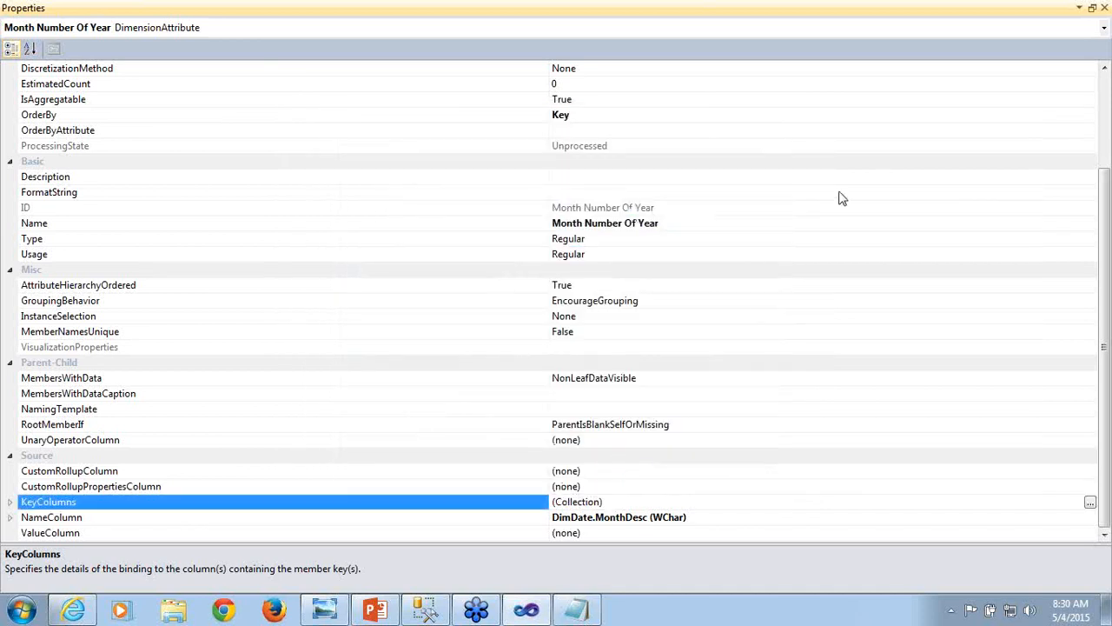
{"action": "left_click", "coordinate": [1105, 9]}
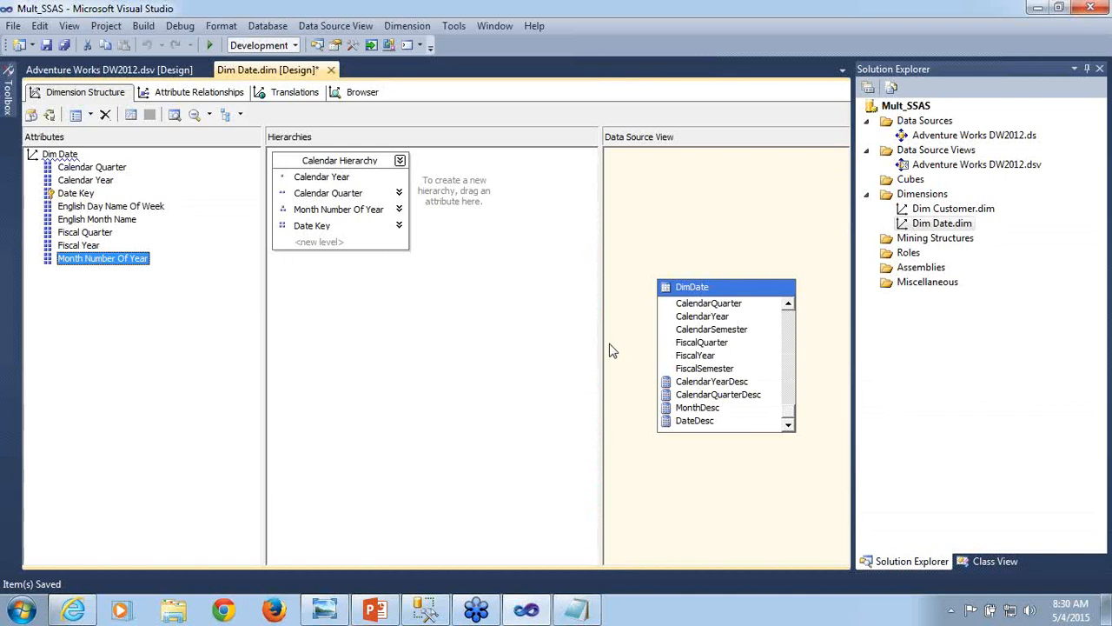
{"action": "key", "text": "ctrl+s"}
- Deploy the project with the composite month key, run Process Full on Dim Date, and close the processing and deployment windows
{"action": "left_click", "coordinate": [50, 114]}
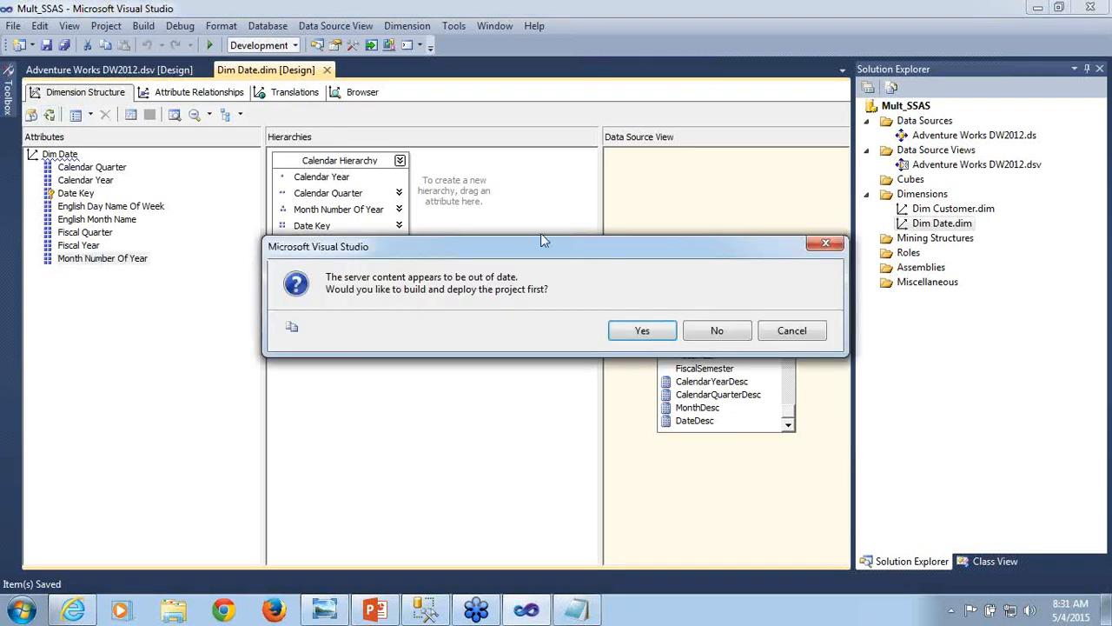
{"action": "left_click", "coordinate": [641, 335]}
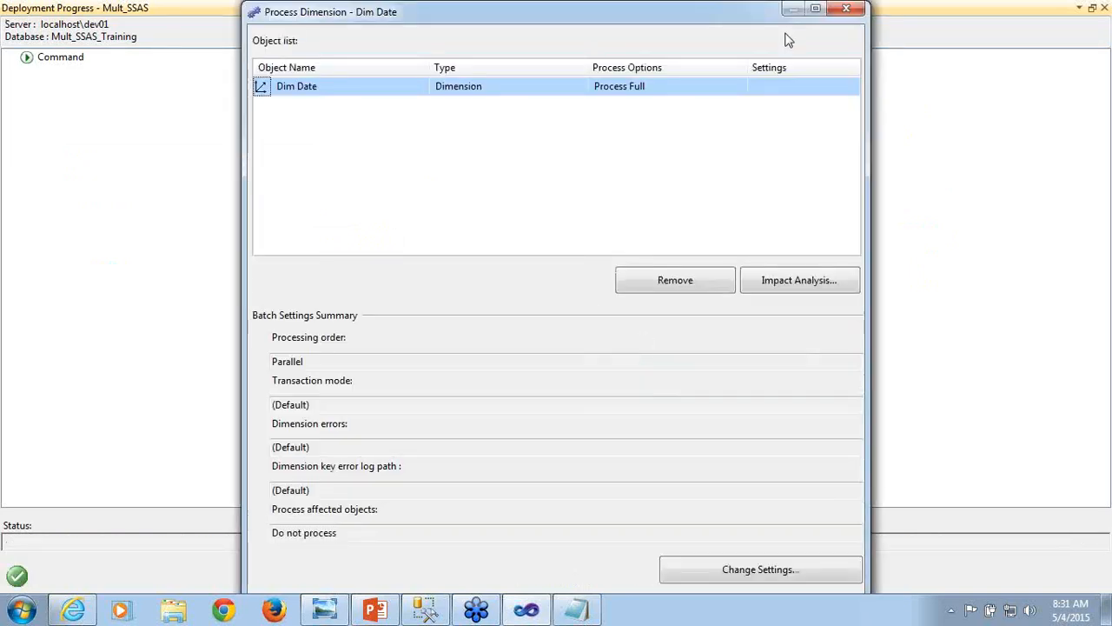
{"action": "left_click", "coordinate": [819, 9]}
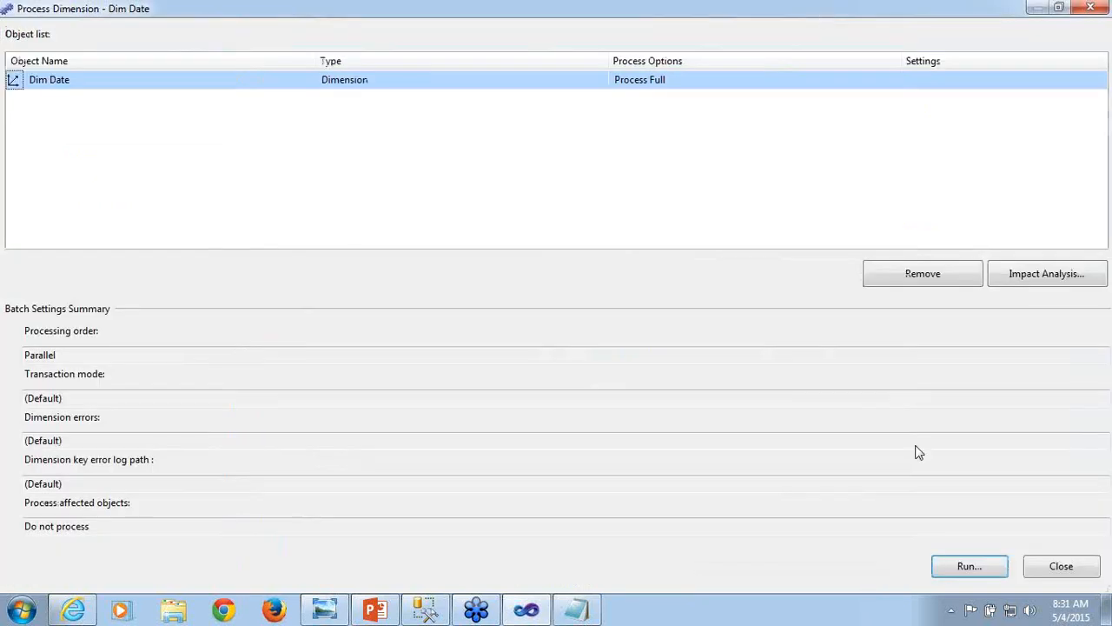
{"action": "left_click", "coordinate": [967, 569]}
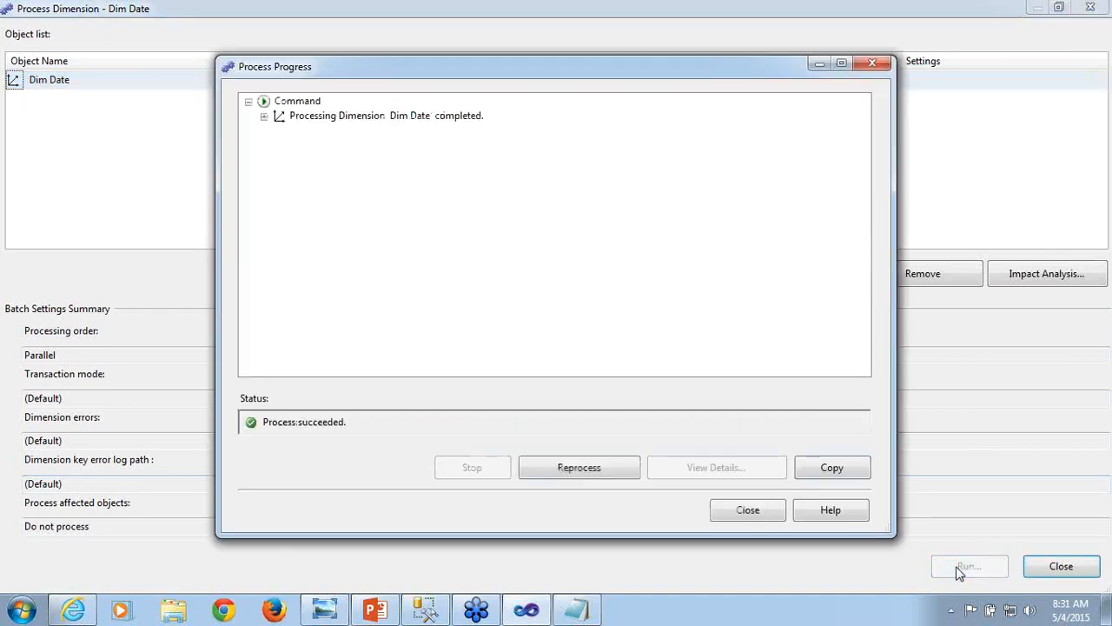
{"action": "left_click", "coordinate": [765, 509]}
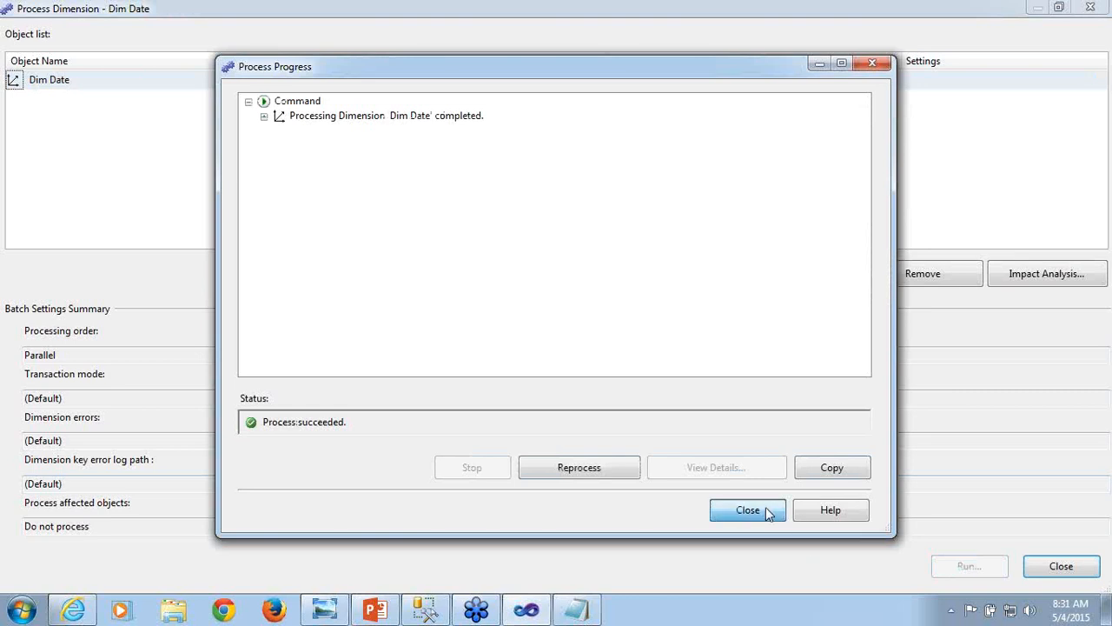
{"action": "left_click", "coordinate": [1074, 570]}
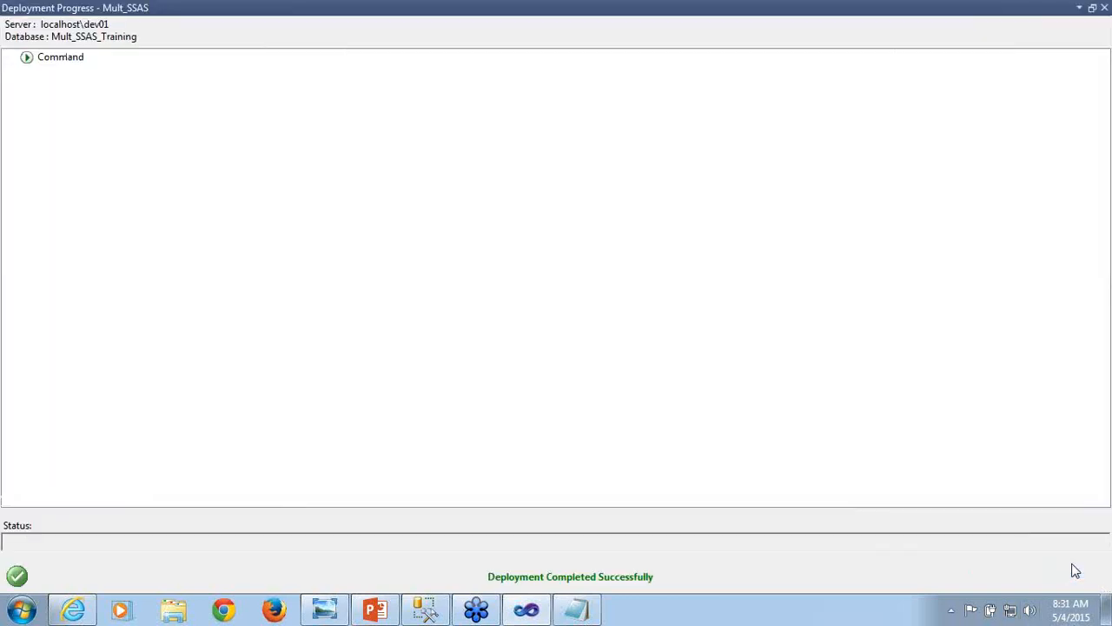
{"action": "left_click", "coordinate": [1105, 8]}
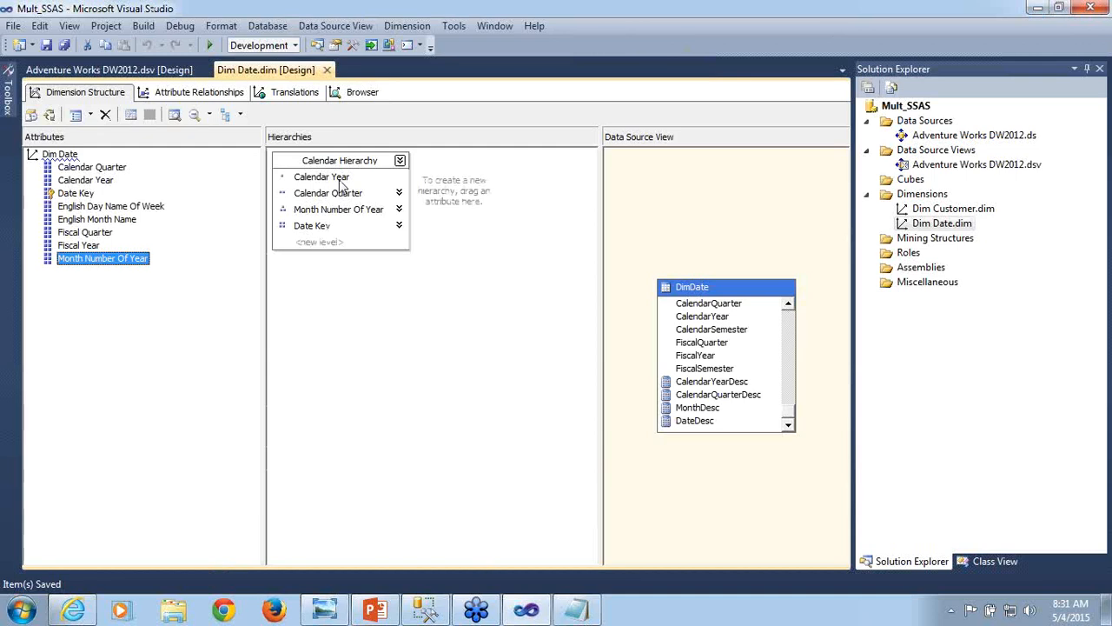
- Browse Dim Date's Calendar Hierarchy from All through CY 2005 and Q1CY05 down to the dates of January 2005
{"action": "left_click", "coordinate": [313, 232]}
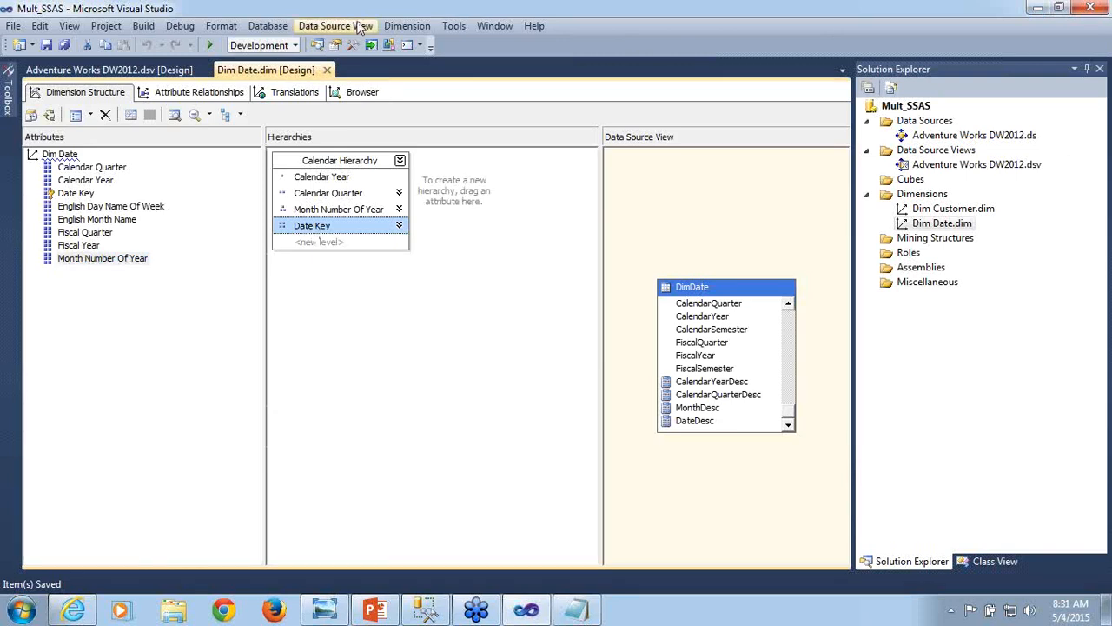
{"action": "left_click", "coordinate": [364, 91]}
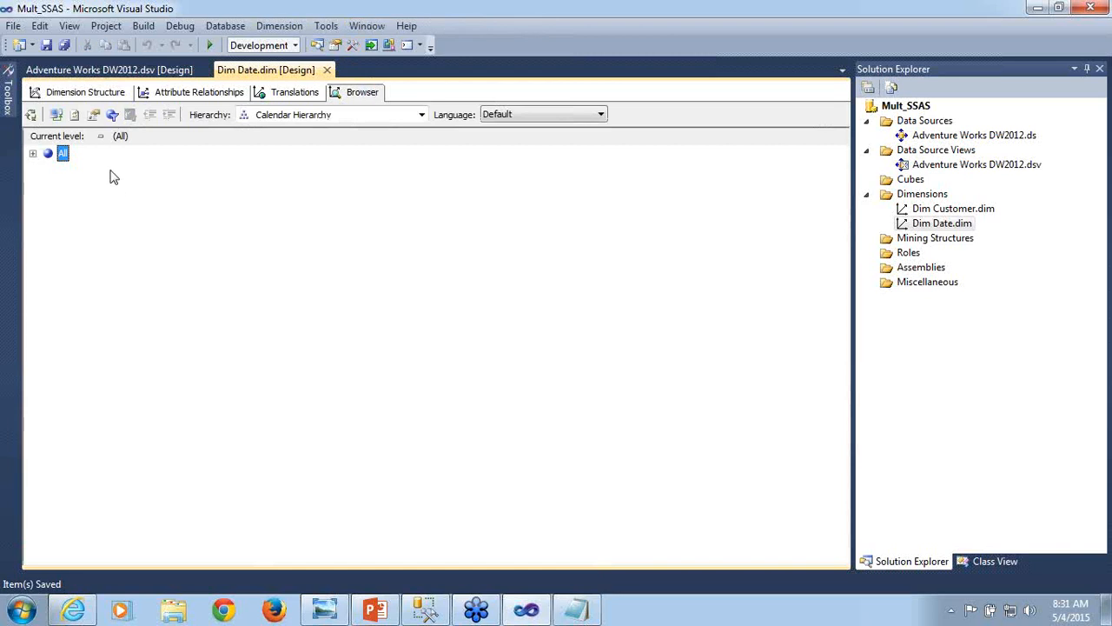
{"action": "left_click", "coordinate": [33, 155]}
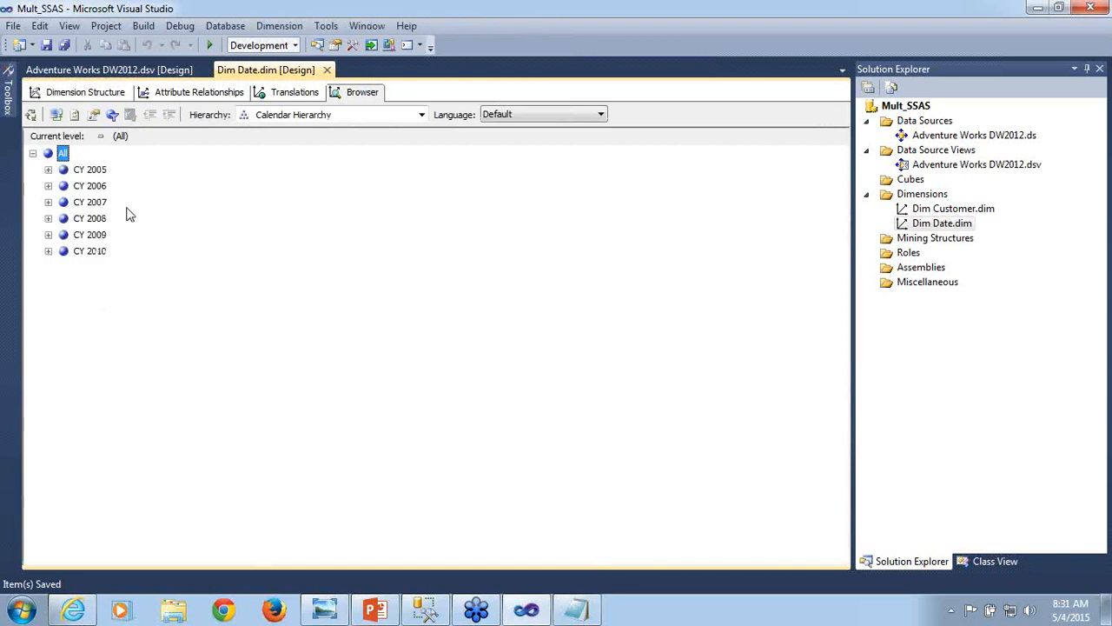
{"action": "left_click", "coordinate": [48, 171]}
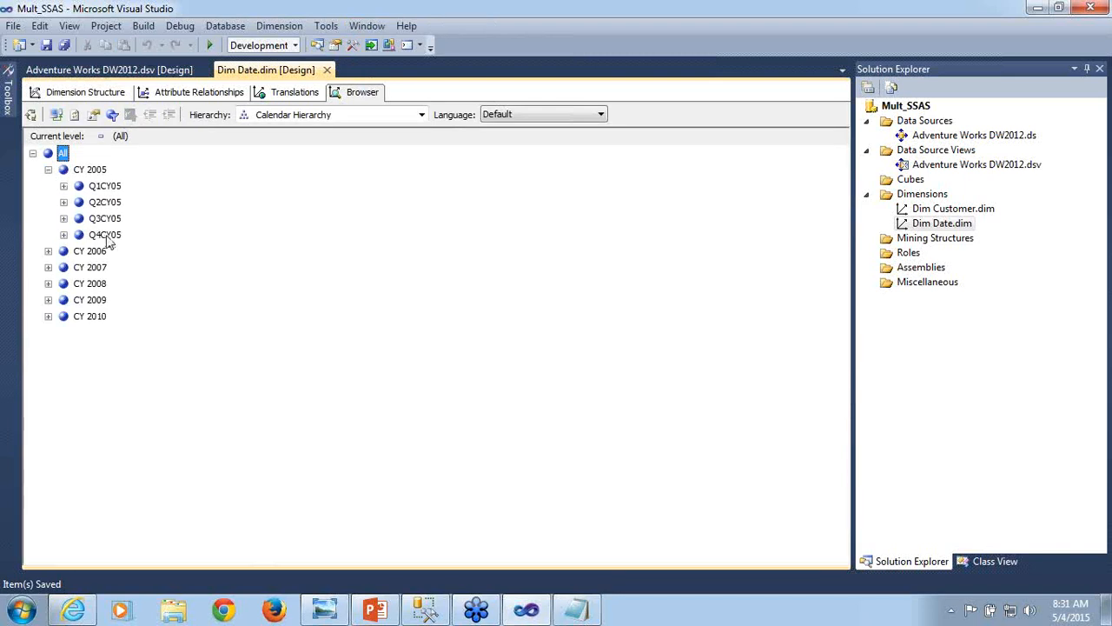
{"action": "left_click", "coordinate": [63, 186]}
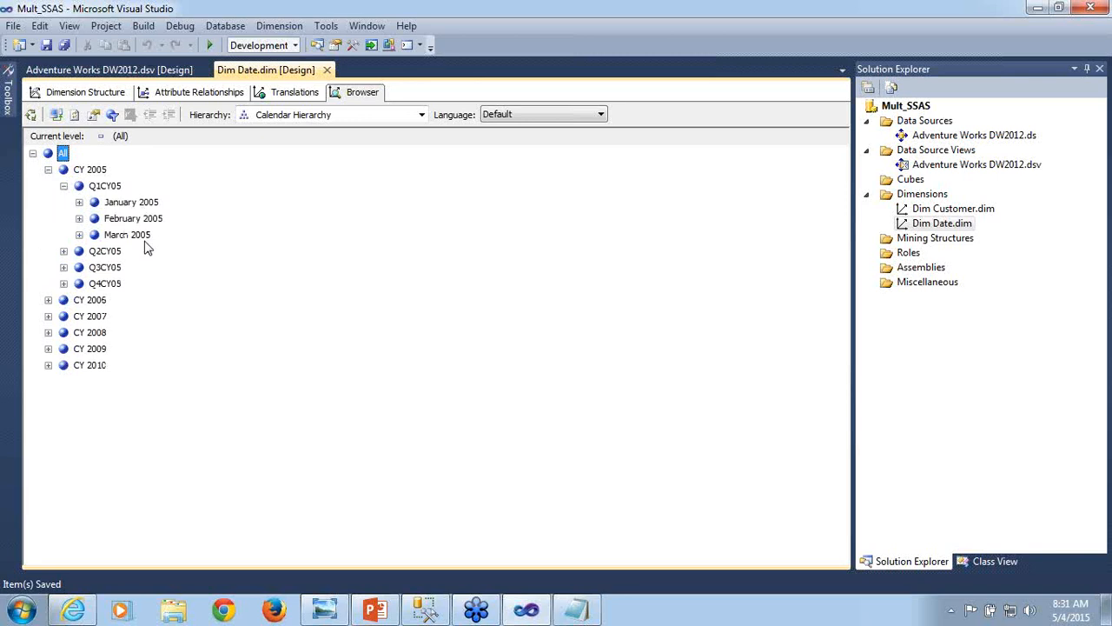
{"action": "left_click", "coordinate": [79, 202]}
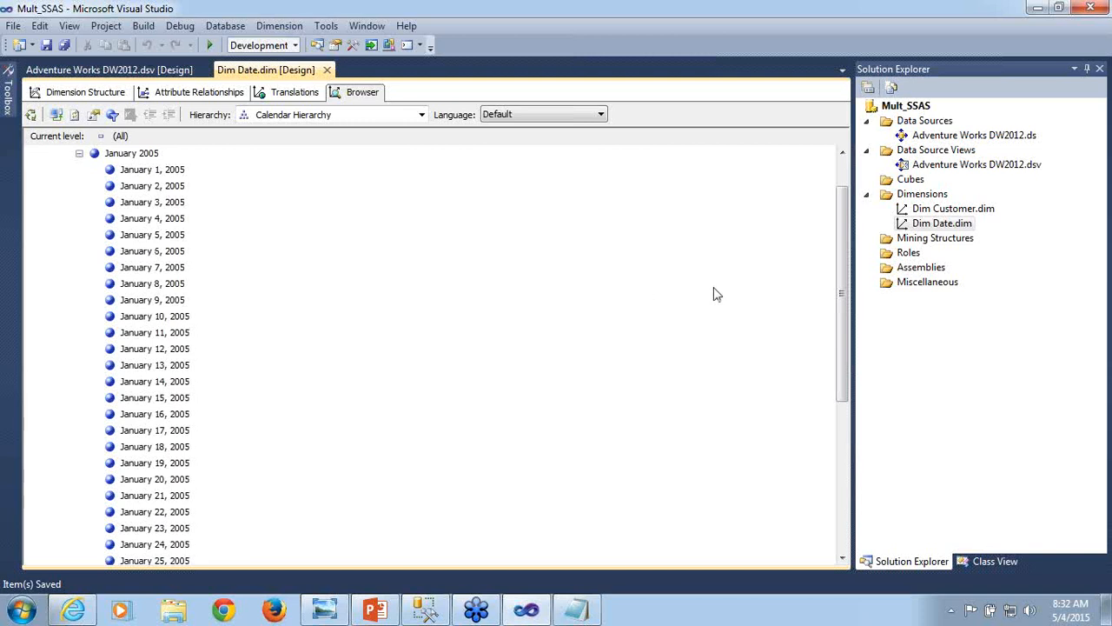
{"action": "left_click_drag", "start_coordinate": [842, 296], "coordinate": [825, 249]}
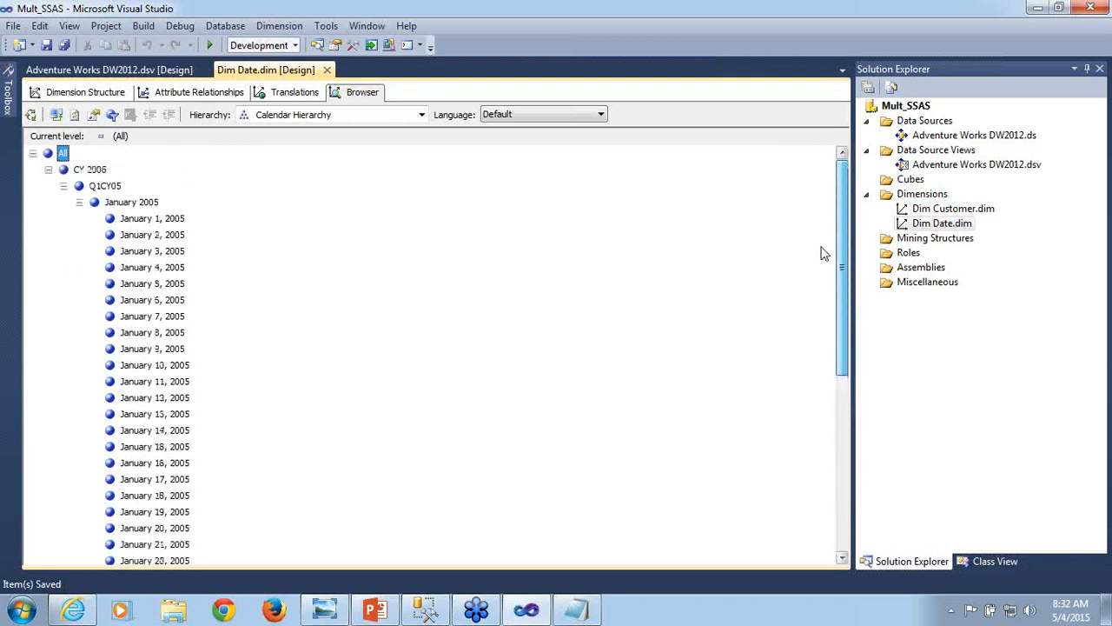
- Inspect the dates under February 2005 and the months under the second, third and fourth quarters of CY 2005
{"action": "left_click", "coordinate": [79, 201]}
{"action": "left_click", "coordinate": [79, 219]}
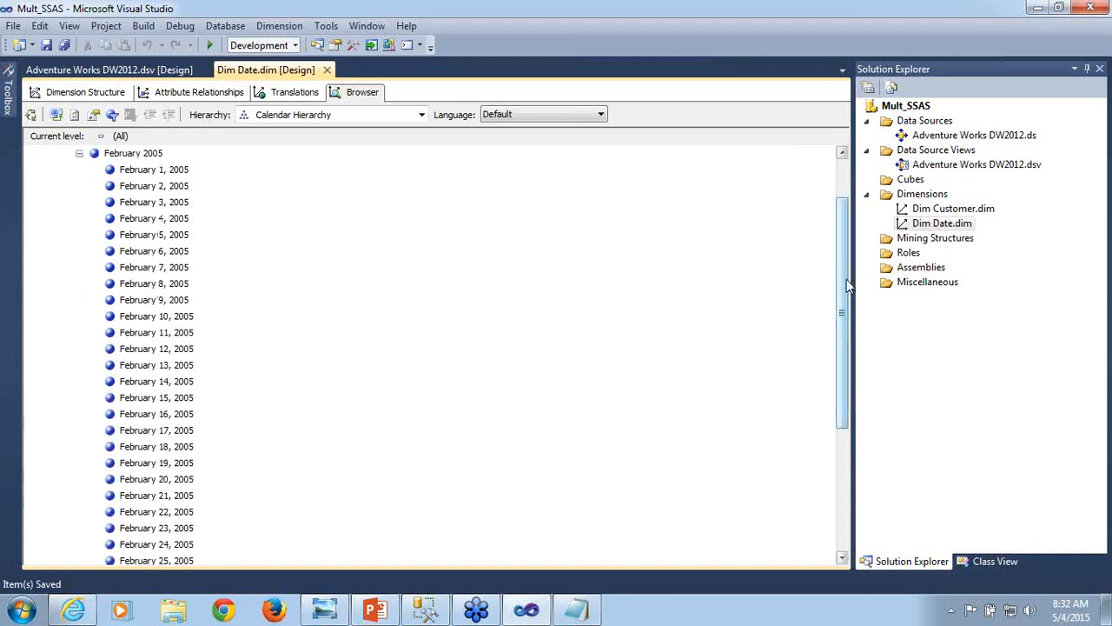
{"action": "left_click_drag", "start_coordinate": [846, 279], "coordinate": [825, 204]}
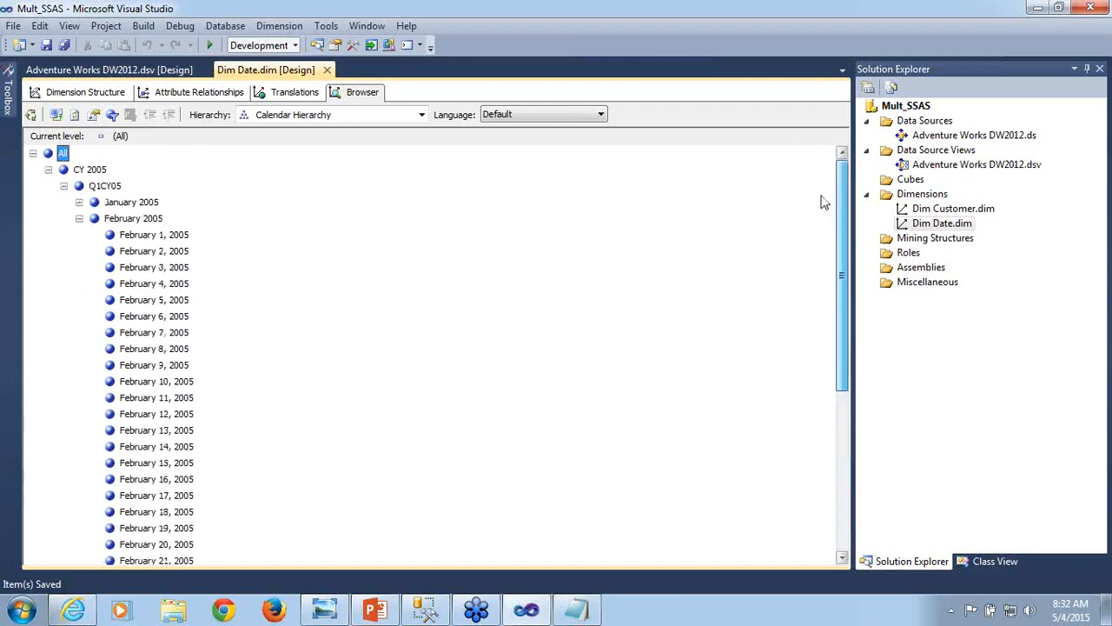
{"action": "left_click", "coordinate": [79, 218]}
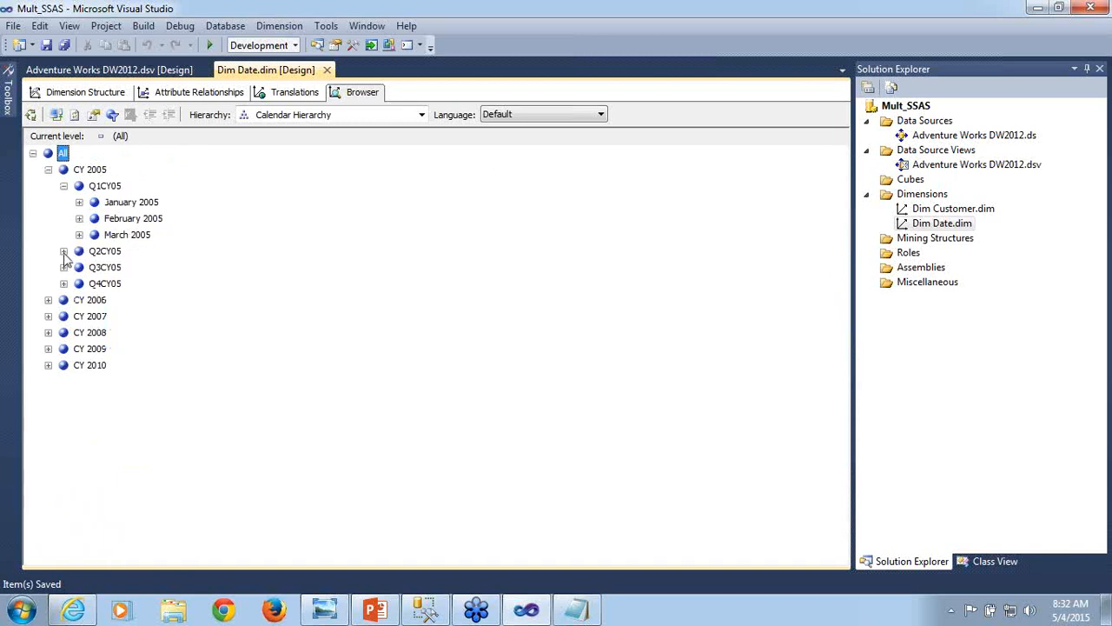
{"action": "left_click", "coordinate": [63, 251]}
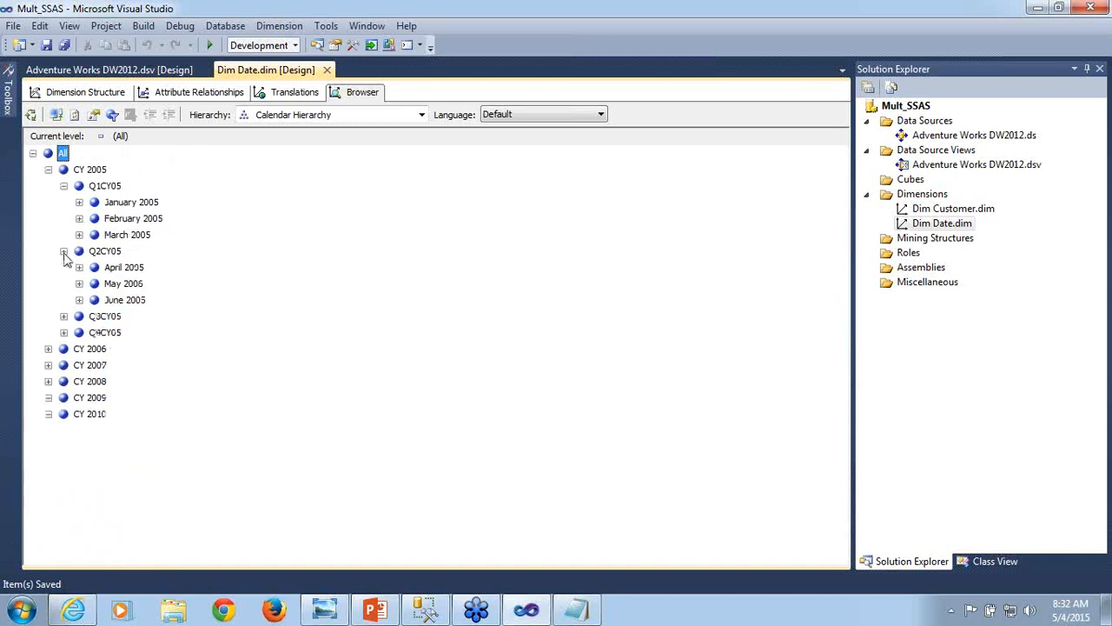
{"action": "left_click", "coordinate": [64, 317]}
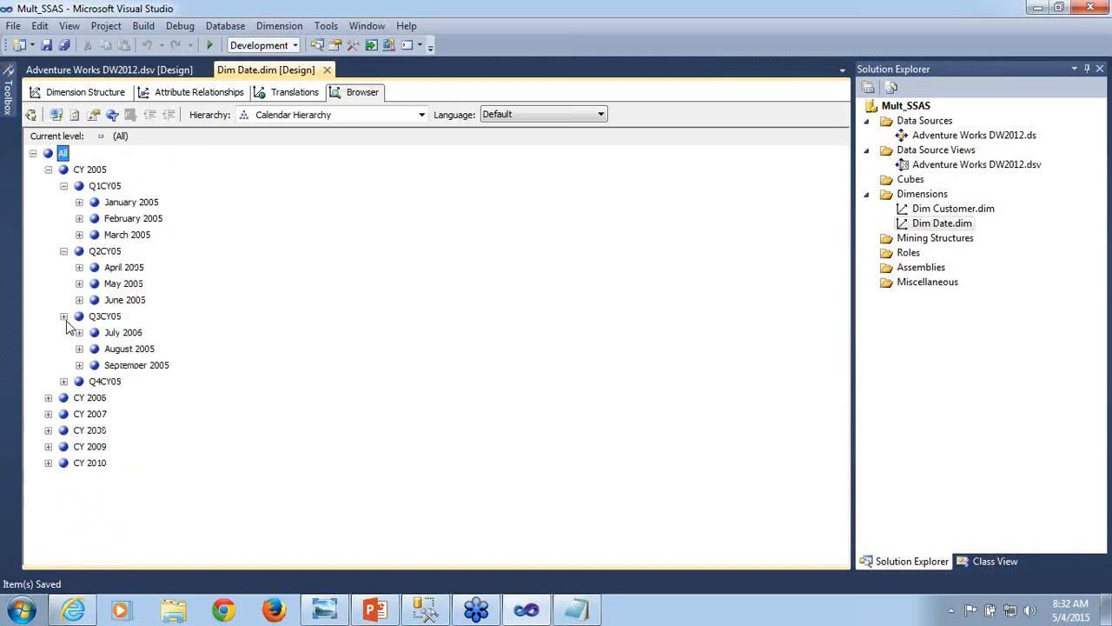
{"action": "left_click", "coordinate": [63, 382]}
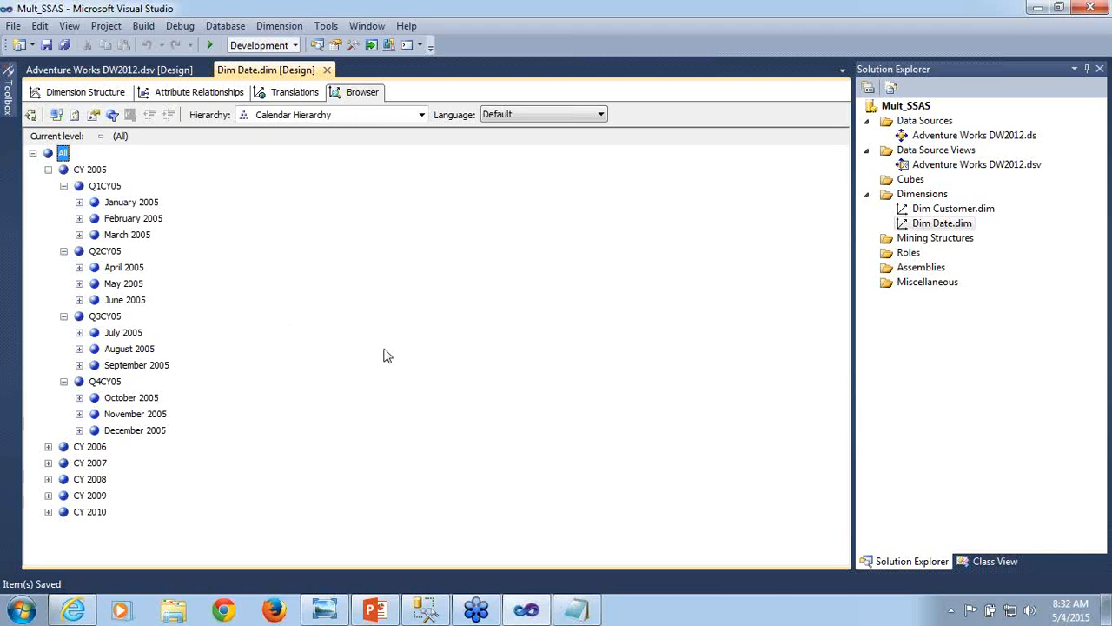
- Review Dim Date's attribute relationships, return to its dimension structure, and close the Dim Date designer
{"action": "left_click", "coordinate": [94, 94]}
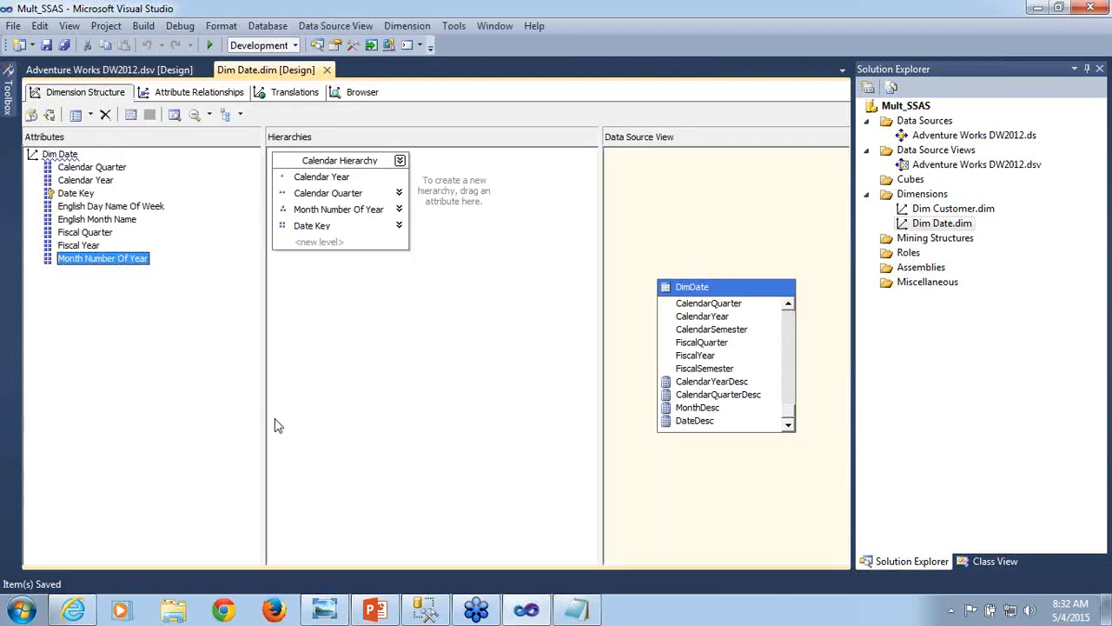
{"action": "left_click", "coordinate": [226, 94]}
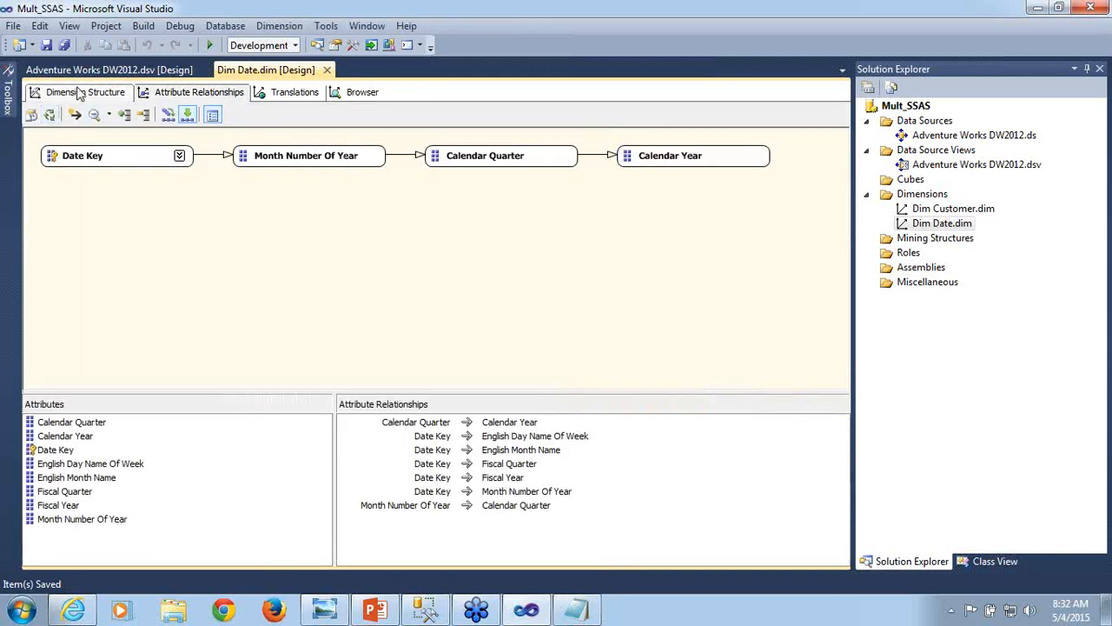
{"action": "left_click", "coordinate": [78, 93]}
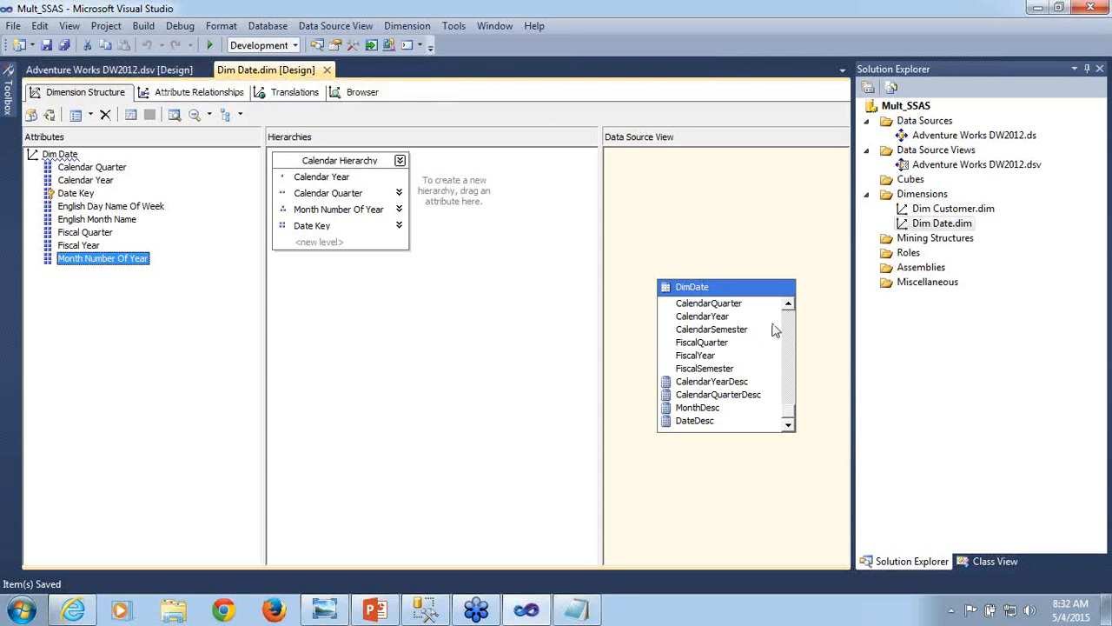
{"action": "left_click", "coordinate": [789, 425]}
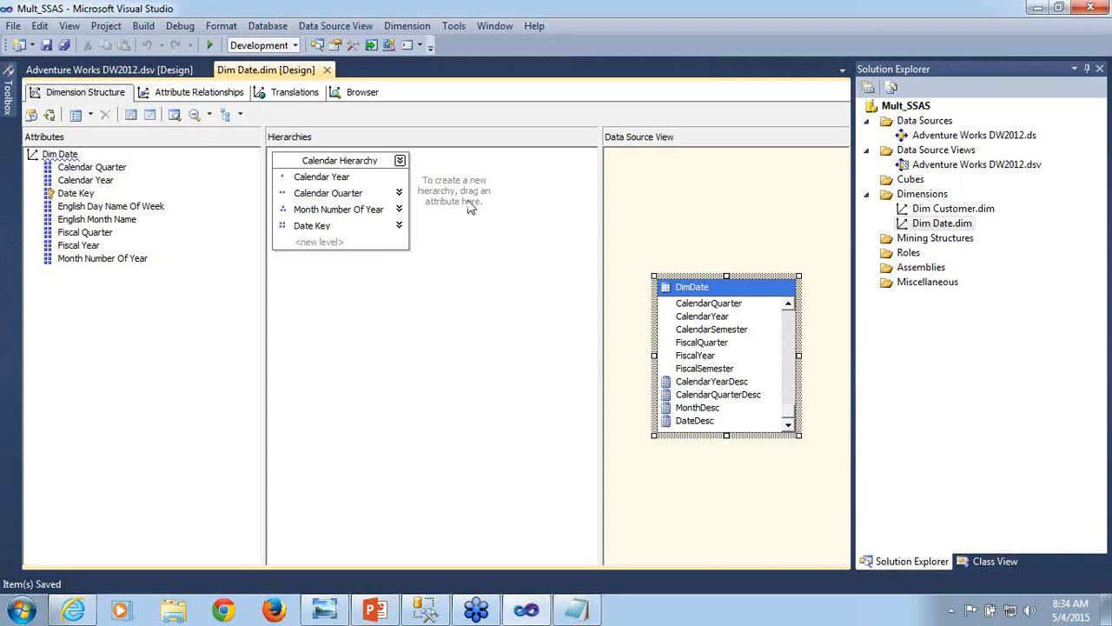
{"action": "left_click", "coordinate": [327, 71]}
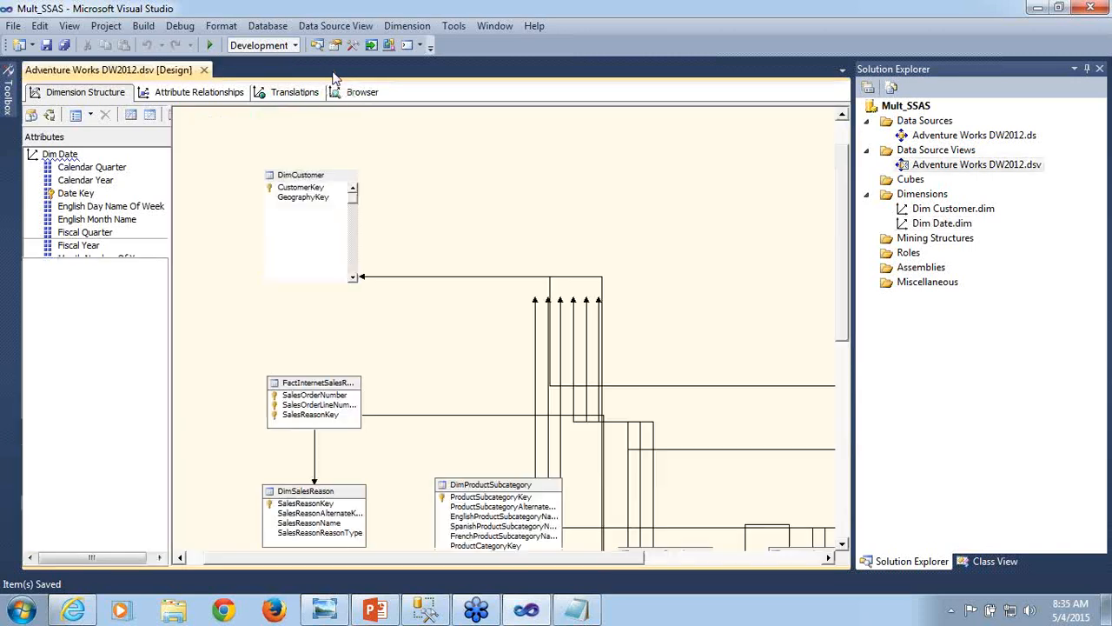